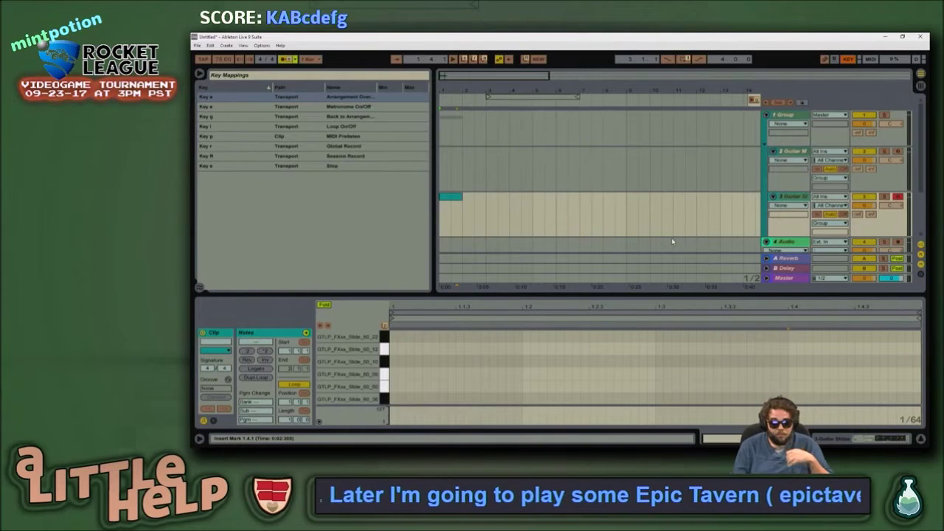
Step: Exit key-mapping mode and test playback, with a brief look at the Twitch chat in the browser before returning to Ableton Live
{"action": "key", "text": "ctrl+k"}
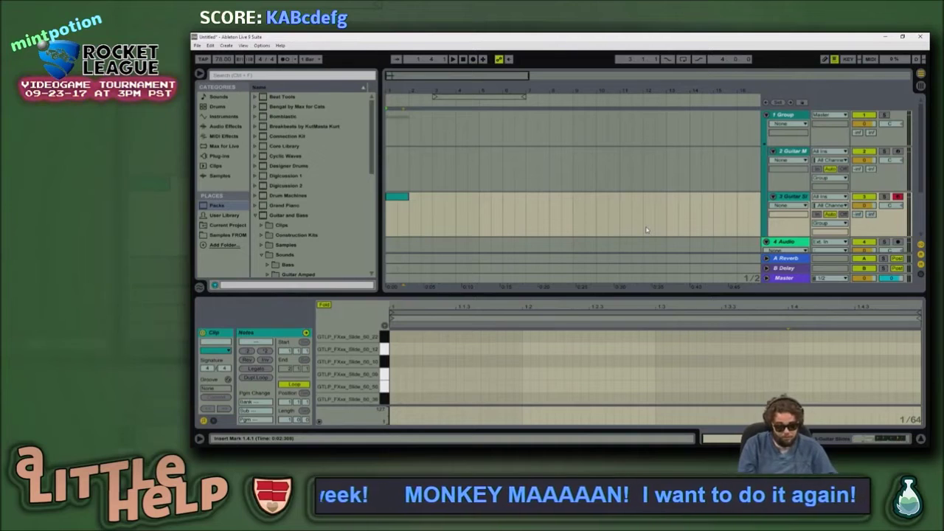
{"action": "key", "text": "space"}
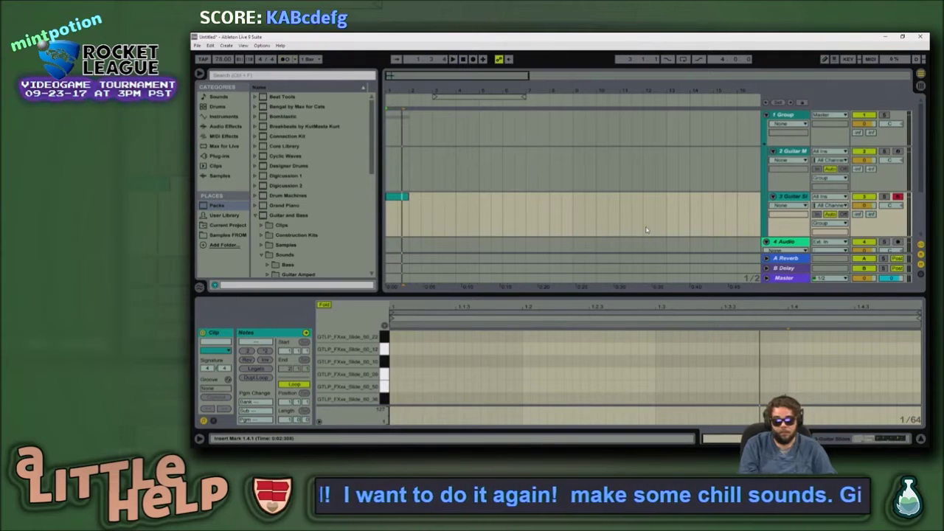
{"action": "key", "text": "alt+Tab"}
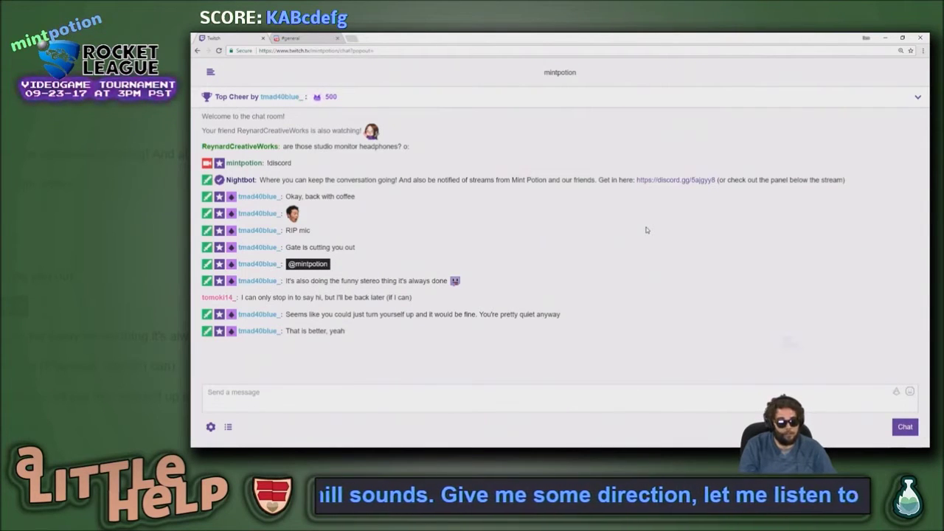
{"action": "key", "text": "alt+Tab"}
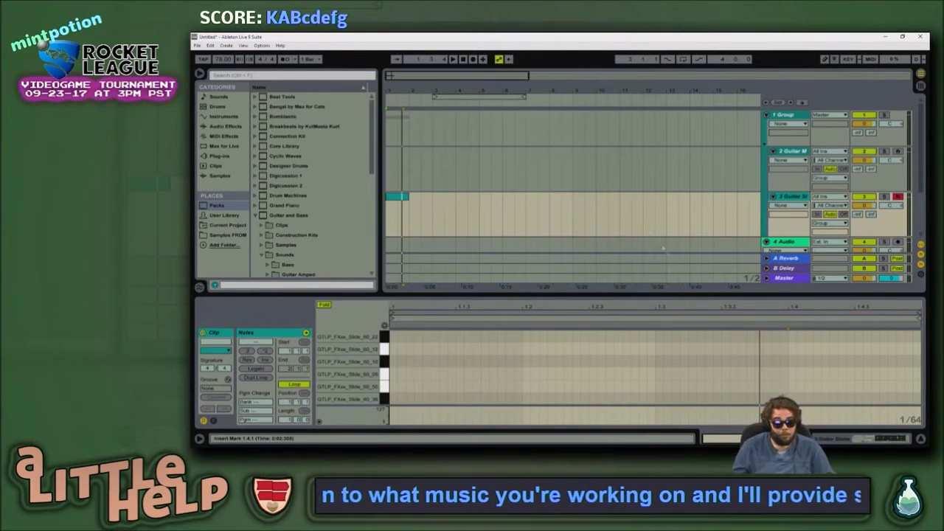
Step: Set the insert mark at 1.4.1 in the guitar slides clip and audition its samples down to the lower rows
{"action": "key", "text": "o"}
{"action": "key", "text": "o"}
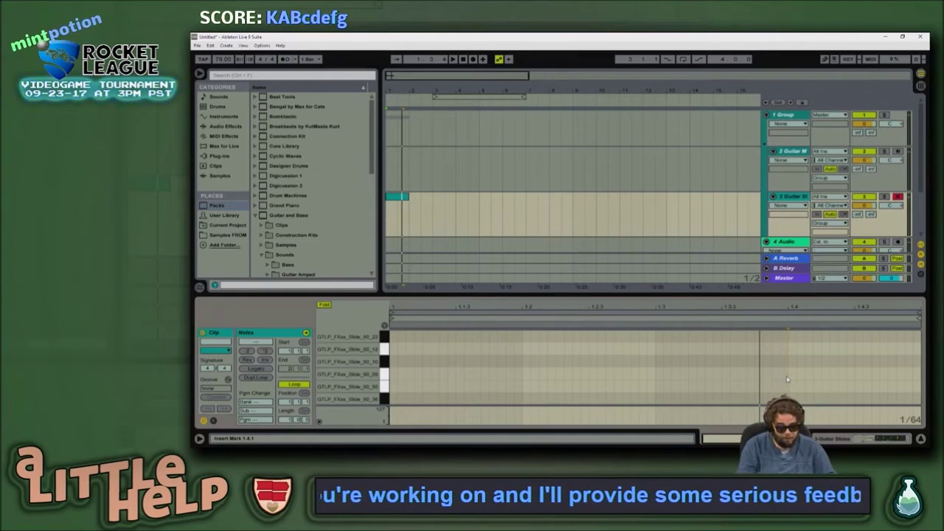
{"action": "key", "text": "a"}
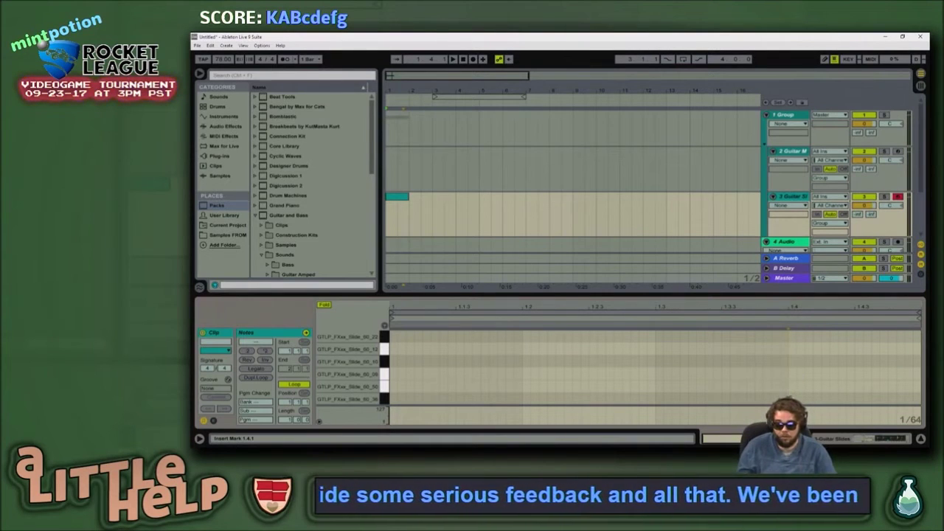
{"action": "left_click", "coordinate": [791, 397]}
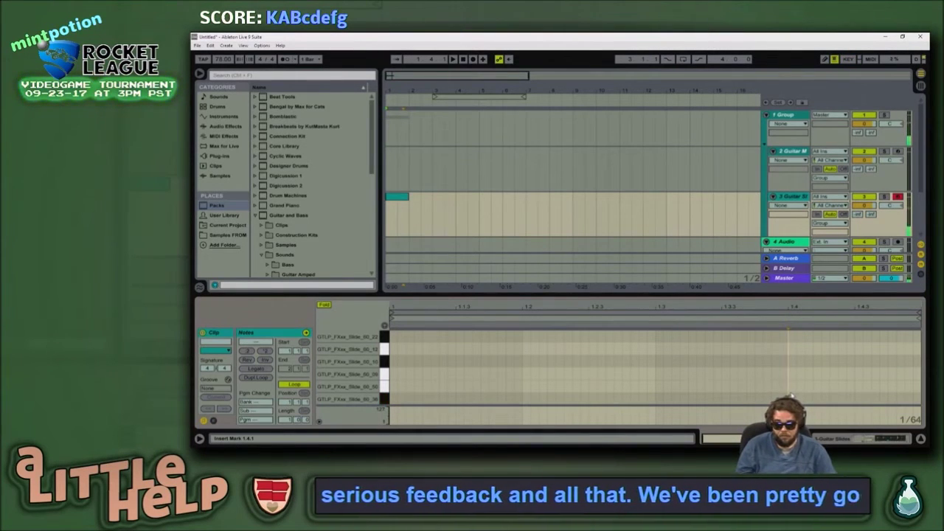
{"action": "scroll", "coordinate": [792, 395], "scroll_direction": "down", "scroll_amount": 2}
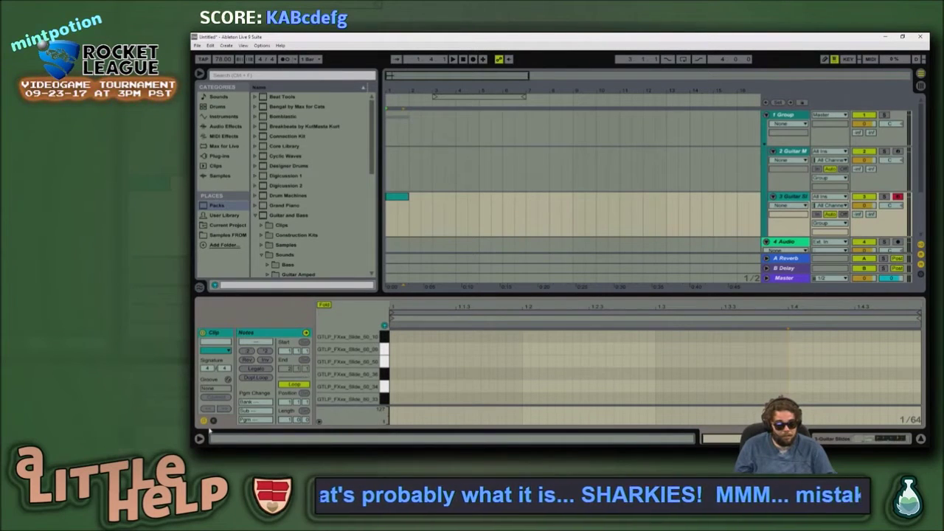
Step: Add a 1/64 note on D#1 at 1.4 in the guitar slides clip
{"action": "left_click", "coordinate": [199, 439]}
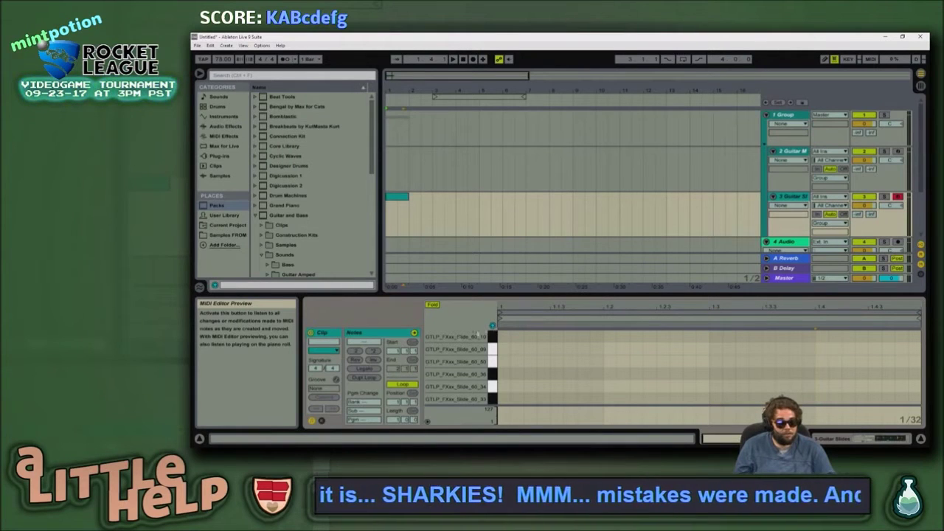
{"action": "left_click", "coordinate": [200, 439]}
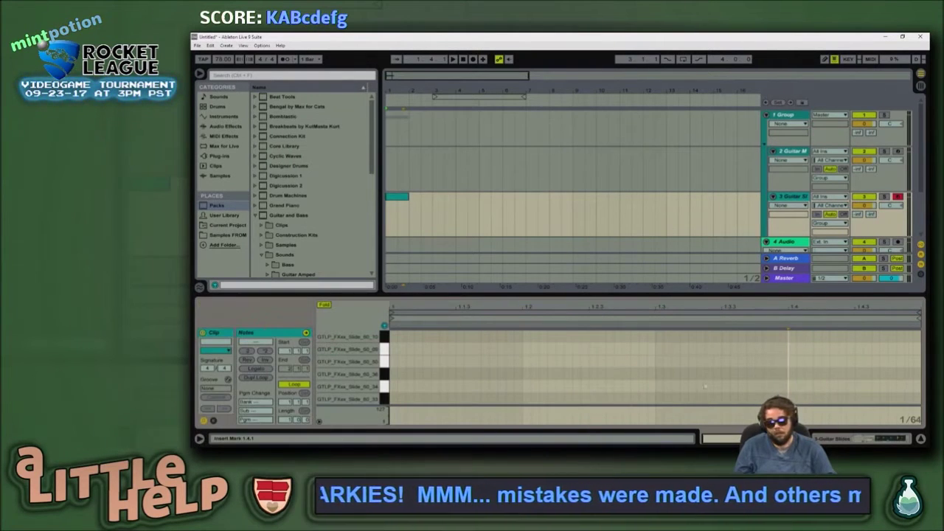
{"action": "left_click", "coordinate": [790, 376]}
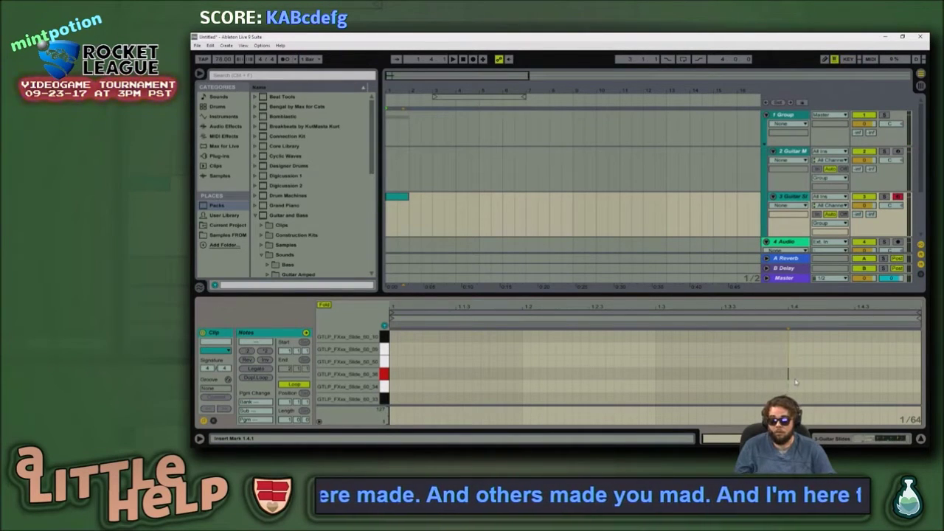
{"action": "key", "text": "e"}
{"action": "key", "text": "Right"}
Step: Turn on the metronome and play the arrangement to hear the slide note in time
{"action": "key", "text": "space"}
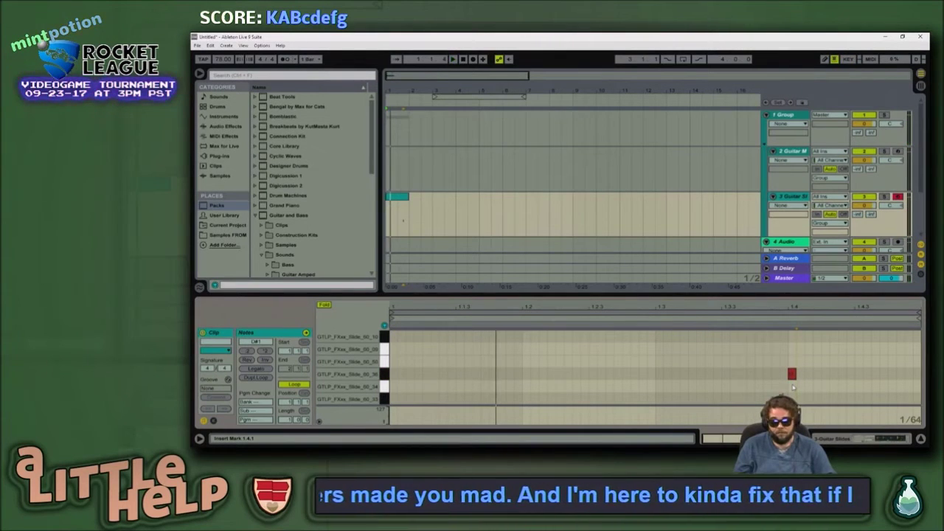
{"action": "left_click", "coordinate": [286, 61]}
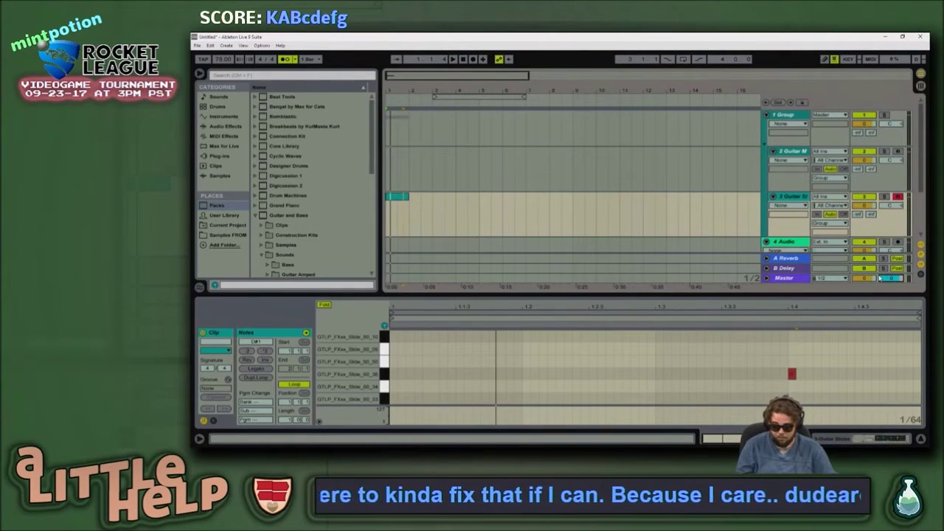
{"action": "key", "text": "space"}
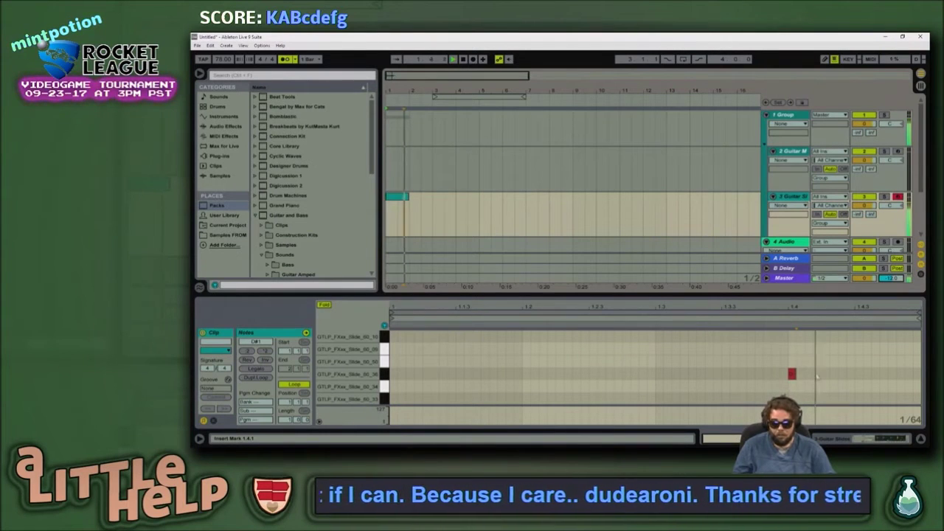
{"action": "key", "text": "space"}
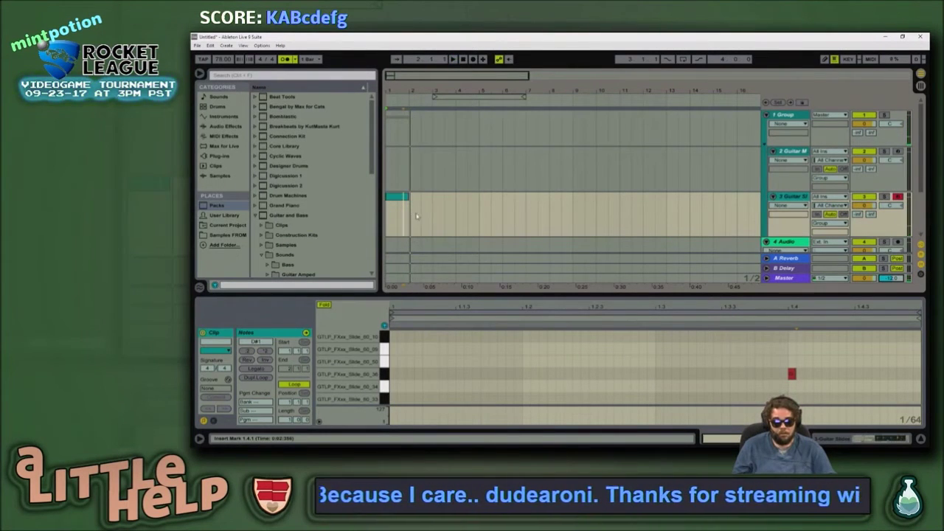
Step: Insert an empty MIDI clip from 1.3.1 to 2.1.1 on guitar track 2
{"action": "left_click", "coordinate": [414, 187]}
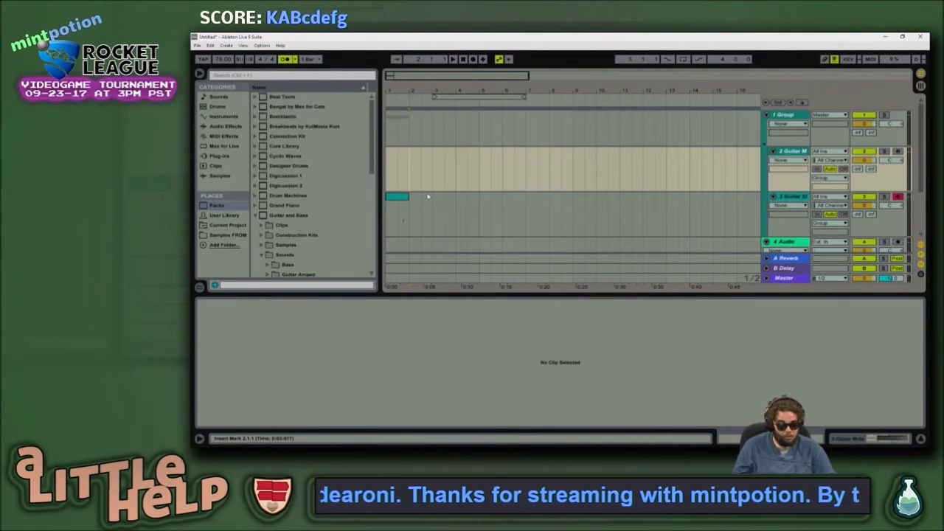
{"action": "left_click_drag", "start_coordinate": [411, 178], "coordinate": [402, 181]}
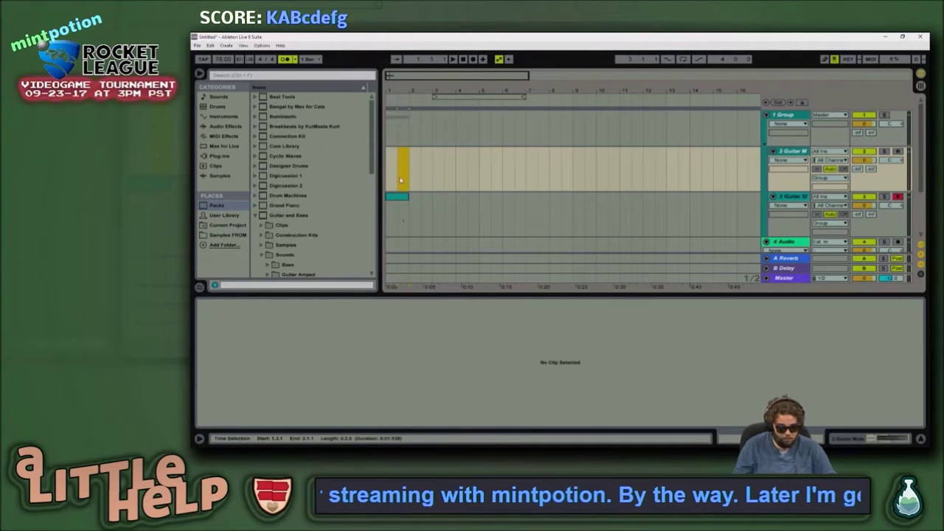
{"action": "key", "text": "ctrl+shift+m"}
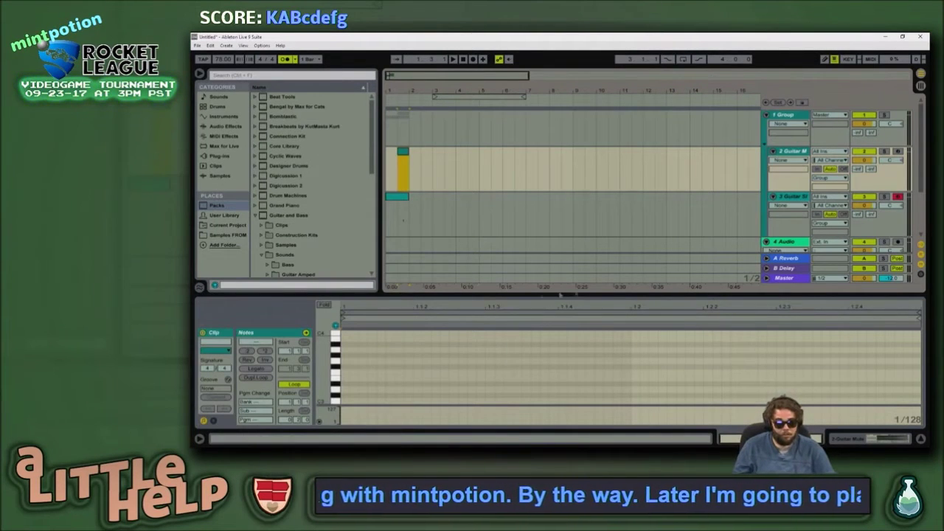
Step: Arm guitar track 2 for recording and audition its sound in different computer-keyboard octaves
{"action": "key", "text": "z"}
{"action": "key", "text": "z"}
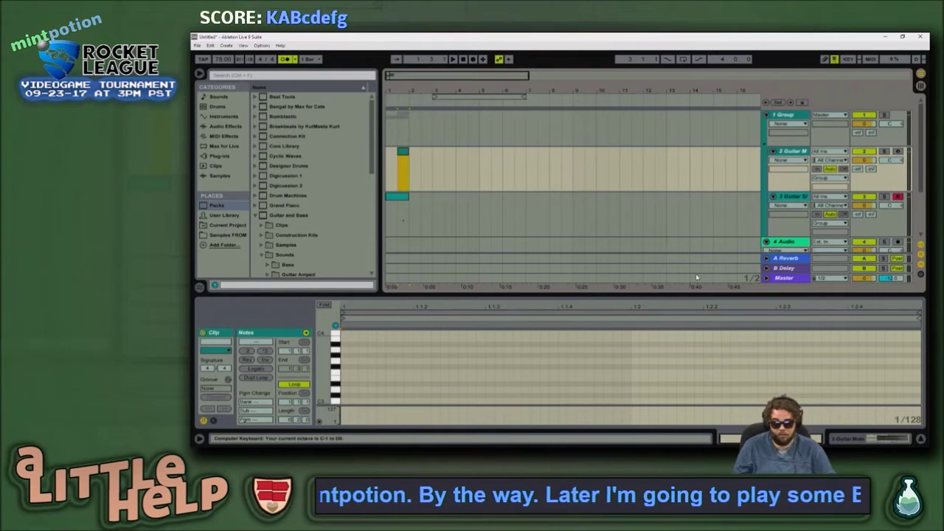
{"action": "left_click", "coordinate": [898, 151]}
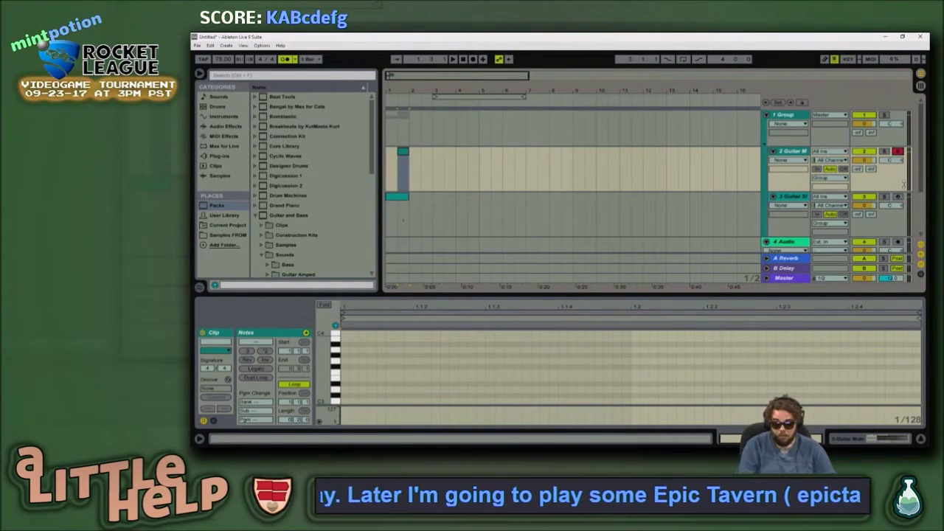
{"action": "key", "text": "x"}
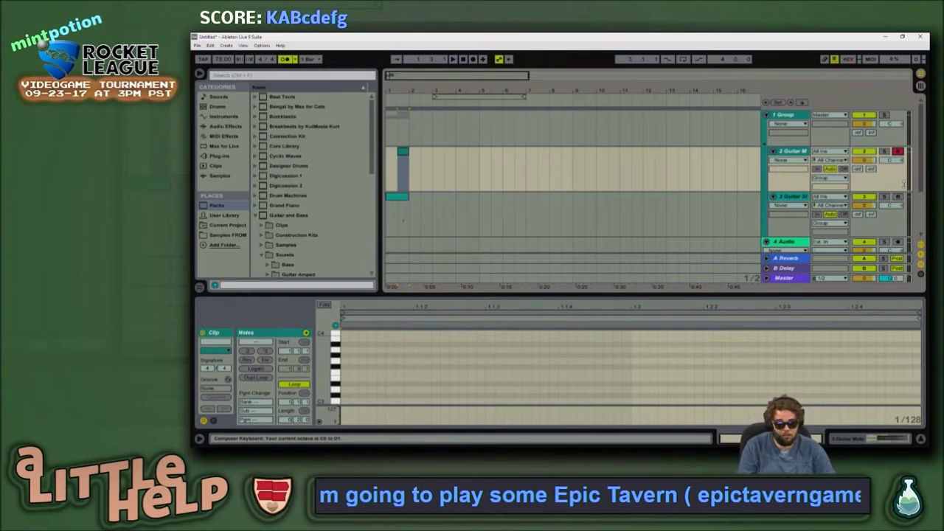
{"action": "key", "text": "z"}
{"action": "key", "text": "z"}
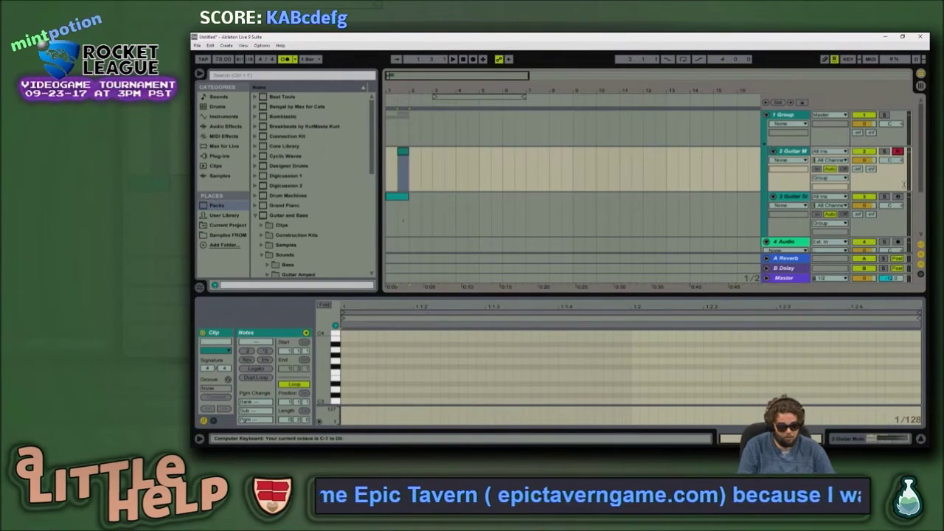
{"action": "key", "text": "x"}
{"action": "key", "text": "x"}
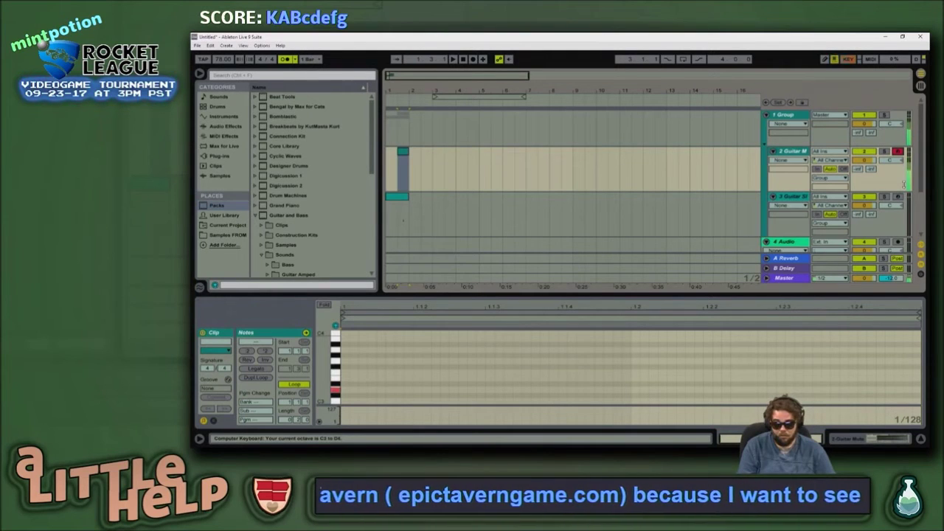
{"action": "key", "text": "z"}
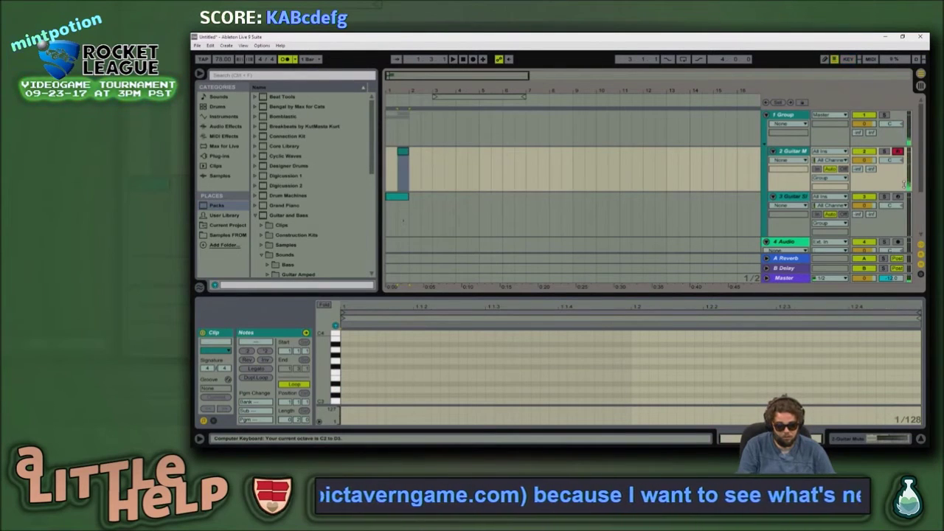
{"action": "key", "text": "z"}
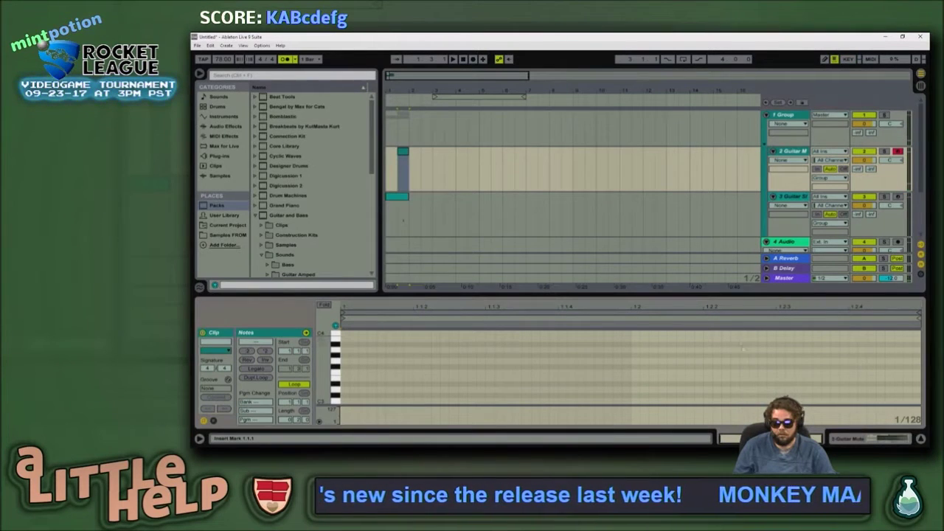
Step: Set the grid of the new clip's note editor to a fixed 1/16
{"action": "right_click", "coordinate": [801, 379]}
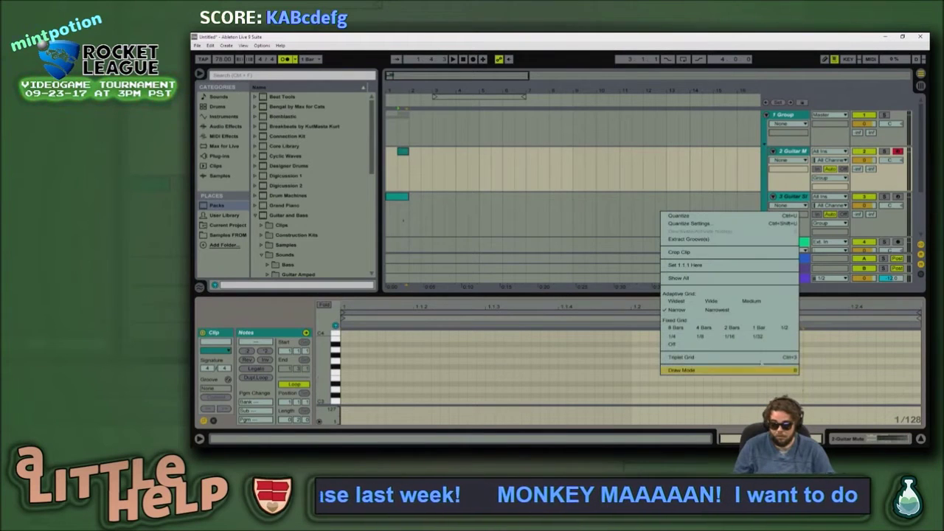
{"action": "left_click", "coordinate": [761, 302]}
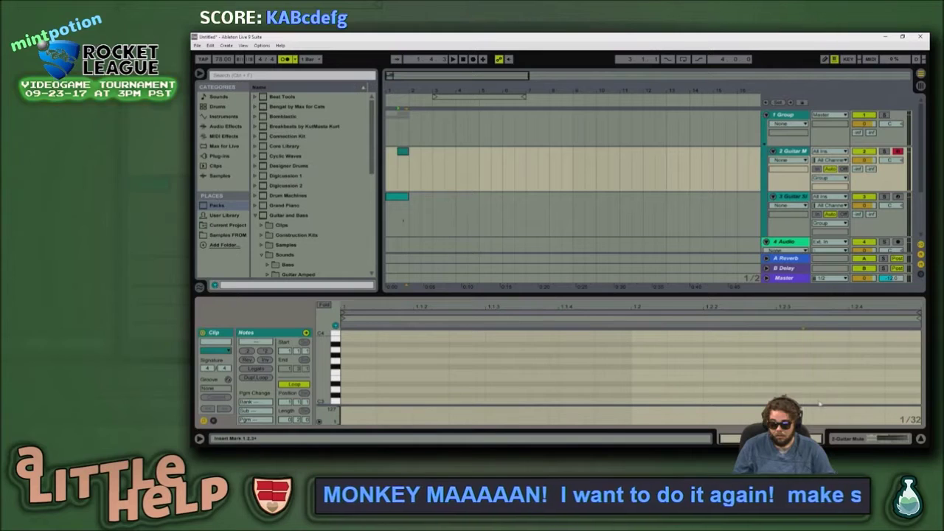
{"action": "right_click", "coordinate": [819, 380]}
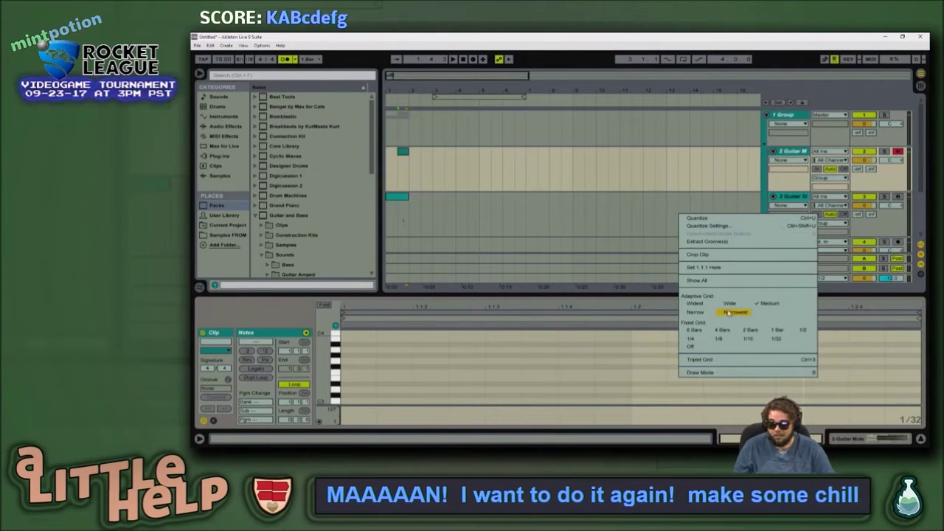
{"action": "left_click", "coordinate": [749, 339]}
Step: Add a 1/16 note at 1.2.3 in the new clip and transpose it from F3 to G1
{"action": "double_click", "coordinate": [788, 376]}
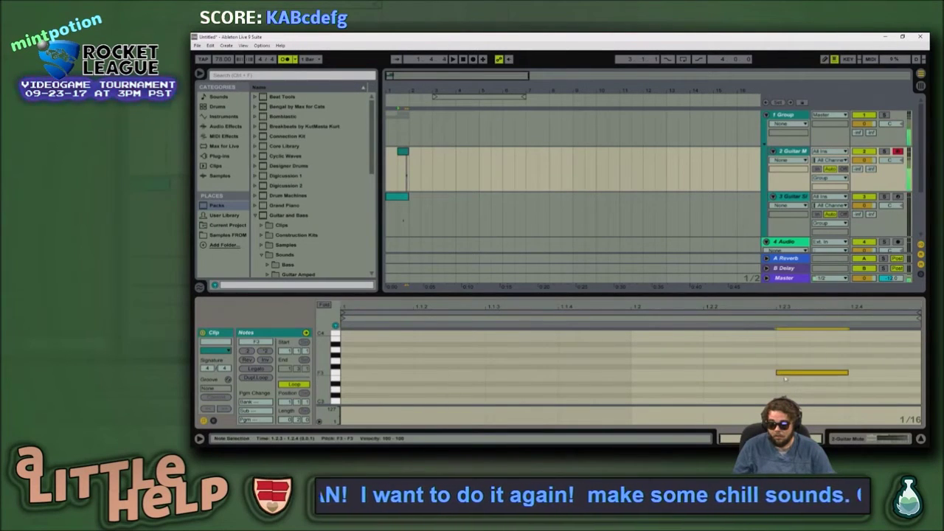
{"action": "key", "text": "Delete"}
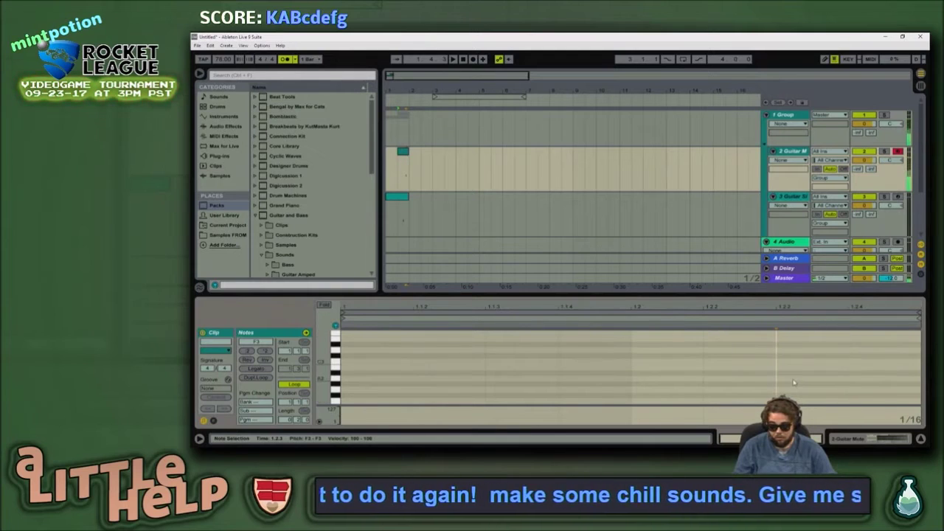
{"action": "key", "text": "shift+Down"}
{"action": "key", "text": "shift+Down"}
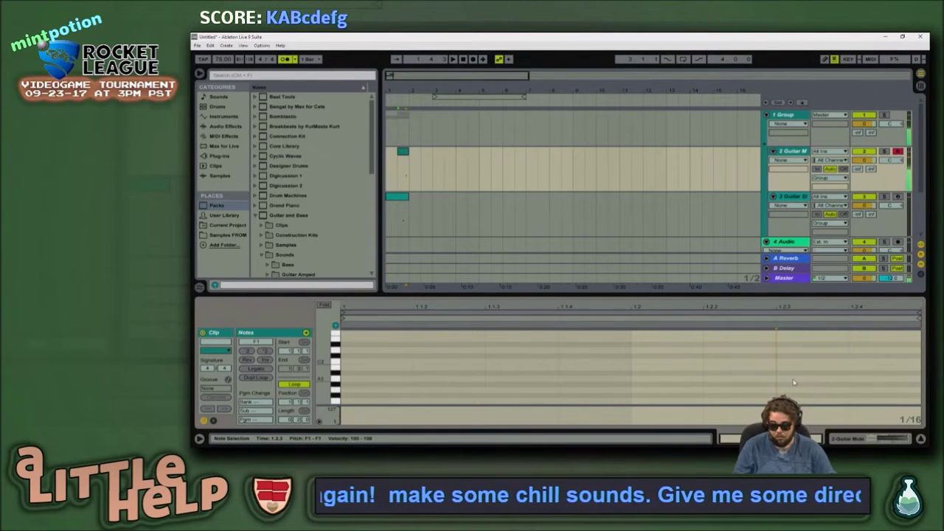
{"action": "key", "text": "Up"}
{"action": "key", "text": "Up"}
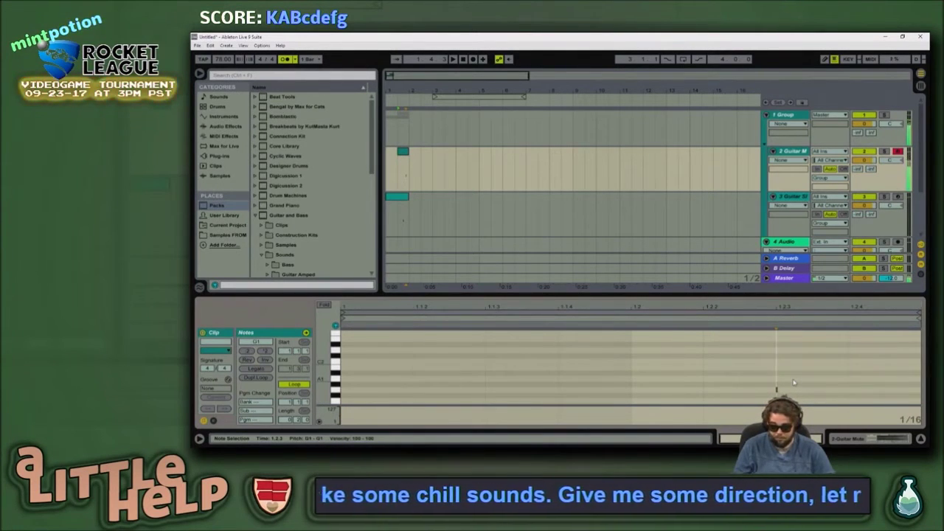
Step: Open the Save Live Set As dialog for the untitled set and switch to the Twitch chat in the browser
{"action": "key", "text": "ctrl+s"}
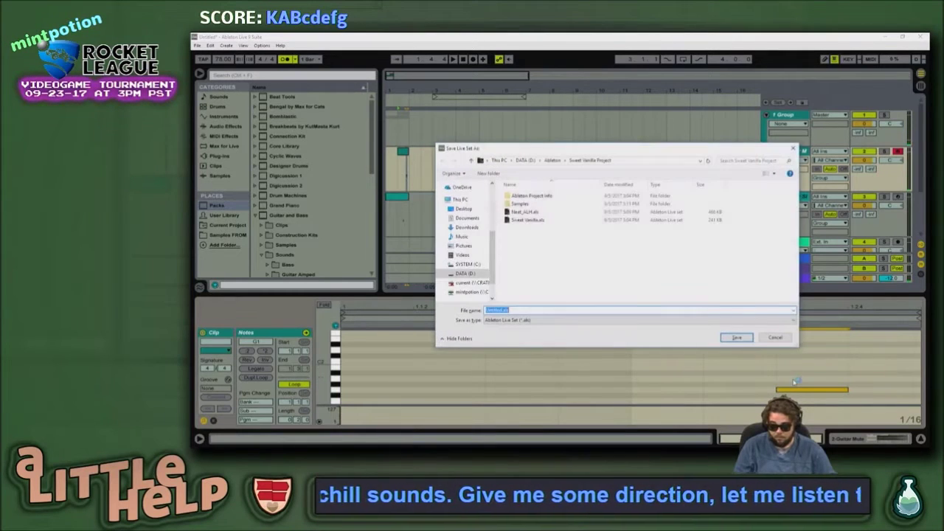
{"action": "key", "text": "alt+Tab"}
{"action": "key", "text": "alt+Tab"}
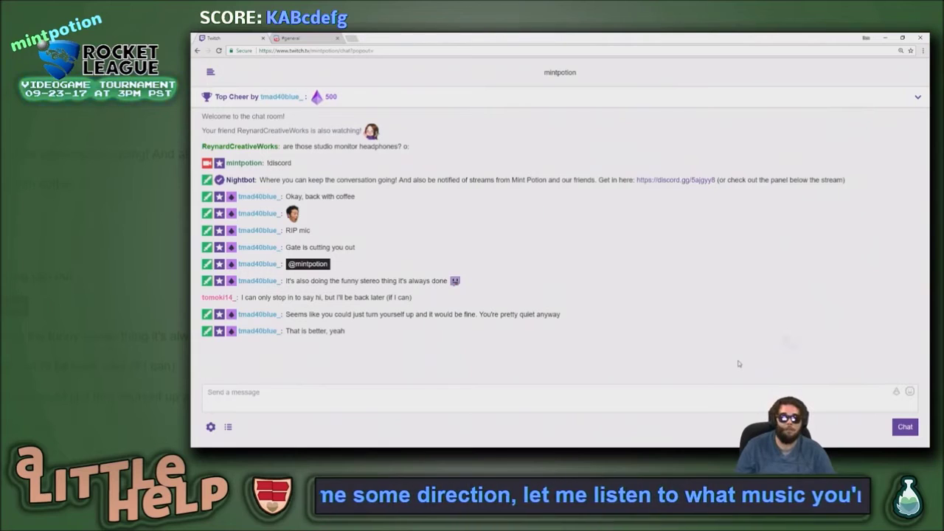
Step: Relaunch Ableton Live, recover the work from the crashed untitled Live Set, and dismiss the crash report
{"action": "key", "text": "super"}
{"action": "type", "text": "luve"}
{"action": "key", "text": "BackSpace"}
{"action": "key", "text": "BackSpace"}
{"action": "key", "text": "BackSpace"}
{"action": "key", "text": "BackSpace"}
{"action": "key", "text": "BackSpace"}
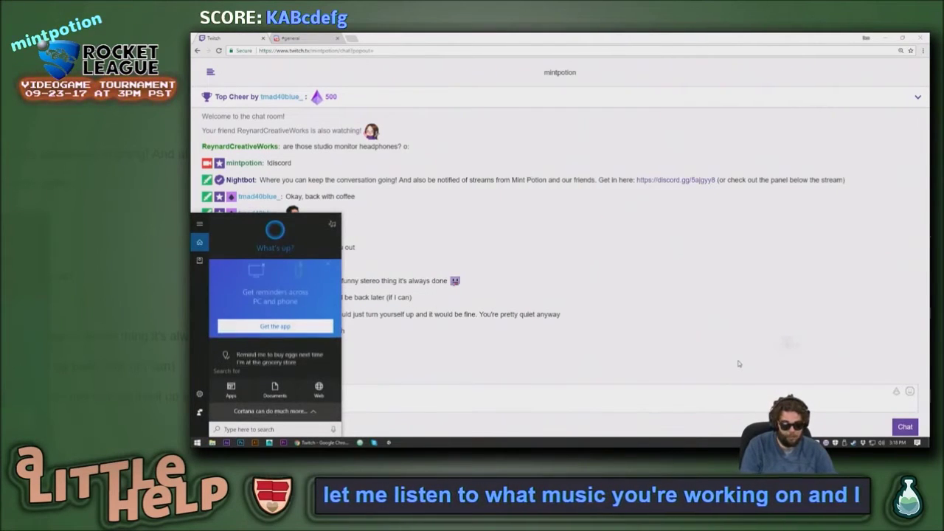
{"action": "type", "text": "live"}
{"action": "key", "text": "Return"}
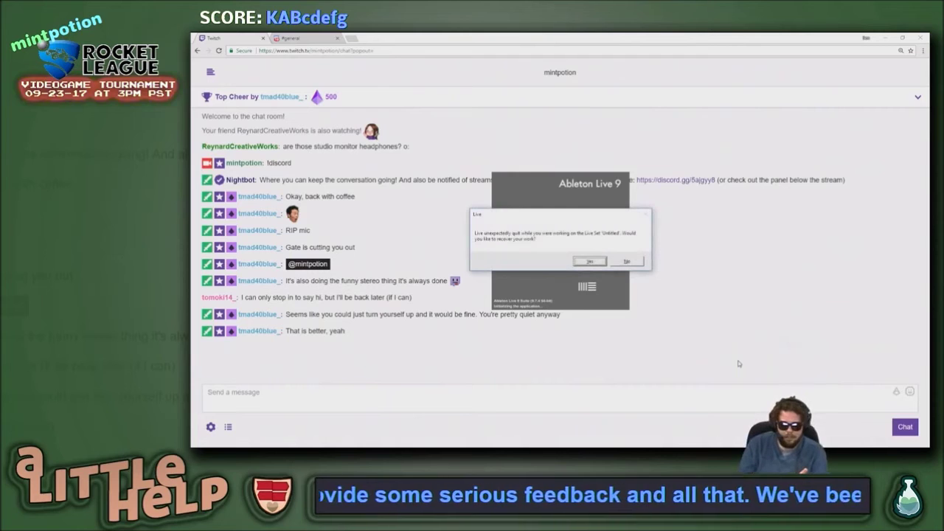
{"action": "left_click", "coordinate": [589, 262]}
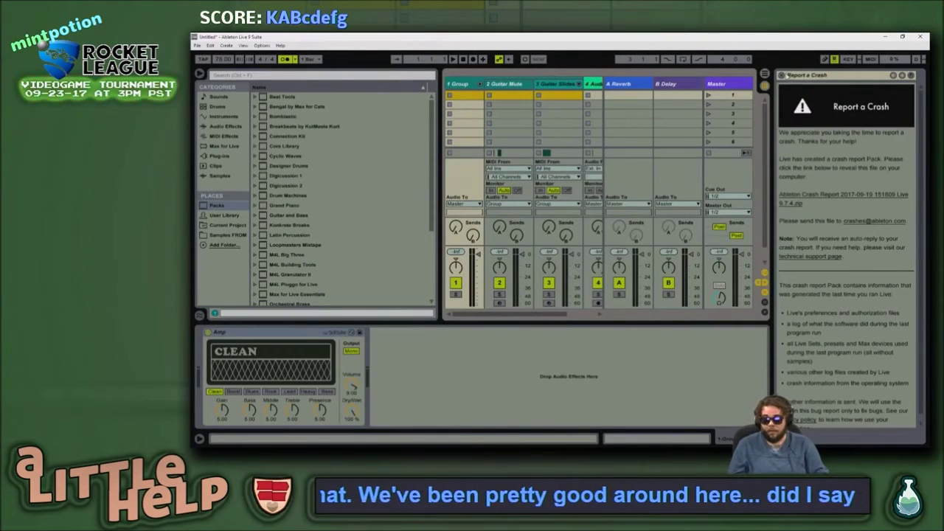
{"action": "left_click", "coordinate": [782, 76]}
Step: Show the Arrangement and save the recovered set as MyStuff in the Sweet Vanilla Project folder
{"action": "key", "text": "Tab"}
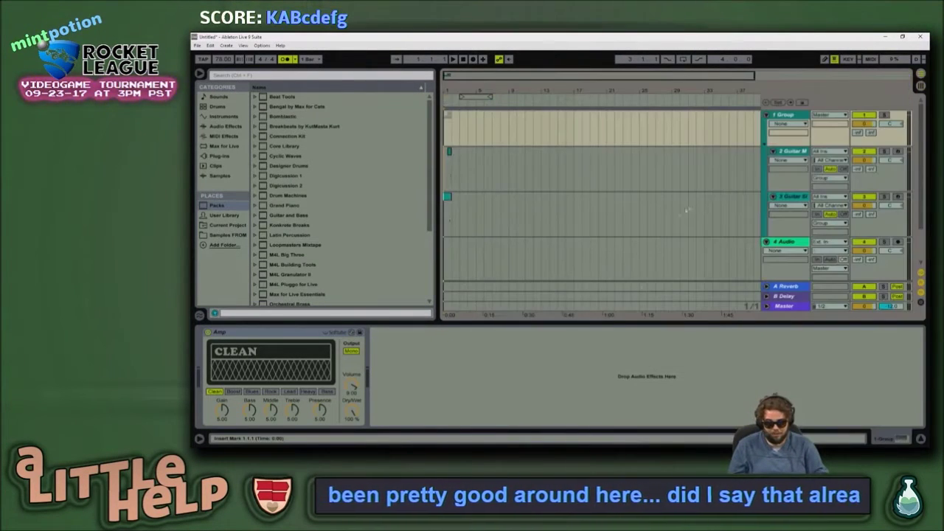
{"action": "left_click", "coordinate": [470, 182]}
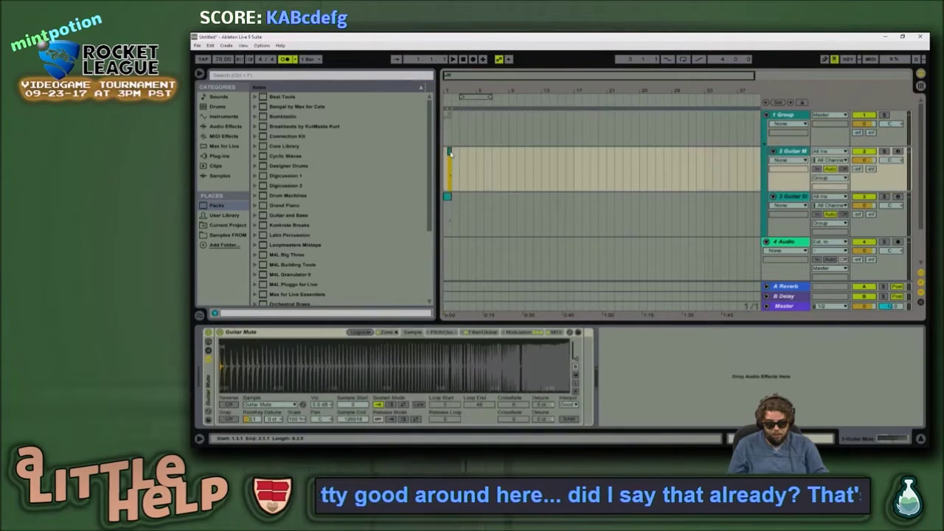
{"action": "key", "text": "ctrl+s"}
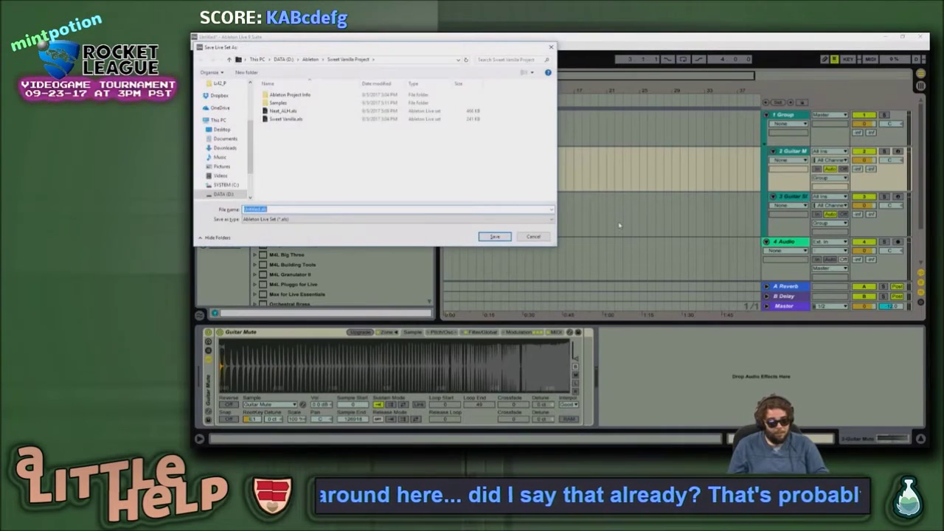
{"action": "type", "text": "My"}
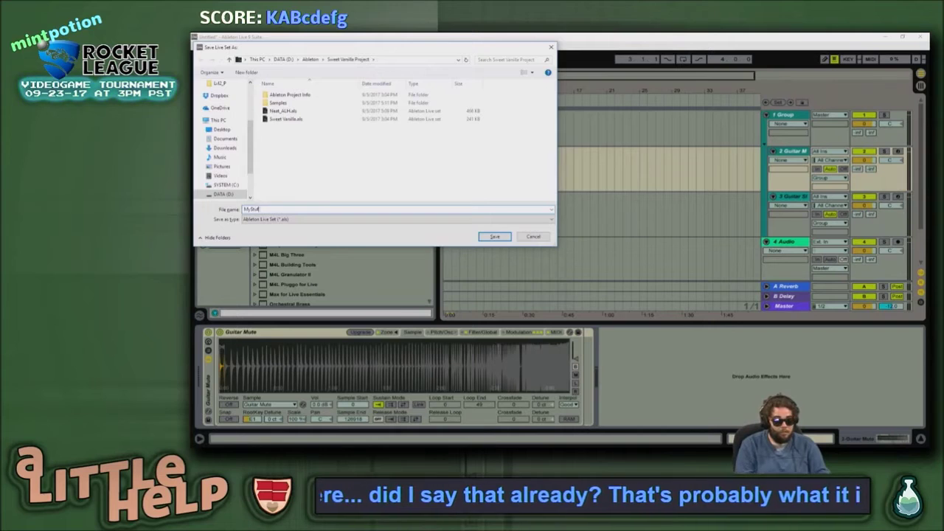
{"action": "type", "text": "Stuff"}
{"action": "key", "text": "Return"}
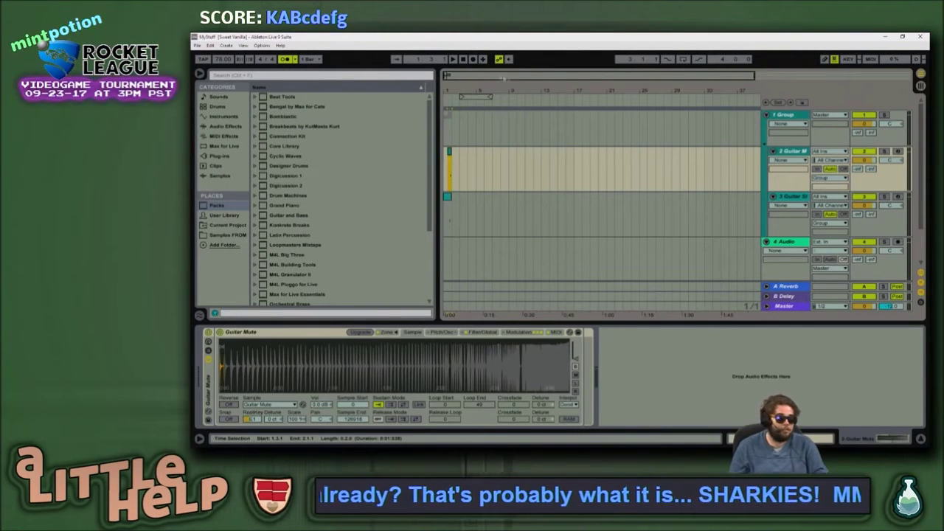
Step: Open the short MIDI clip on the Guitar Mute track, delete its tiny G1 note, and place the insert mark at 1.2.3
{"action": "scroll", "coordinate": [504, 144], "scroll_direction": "up", "scroll_amount": 2}
{"action": "left_click_drag", "start_coordinate": [465, 75], "coordinate": [486, 207]}
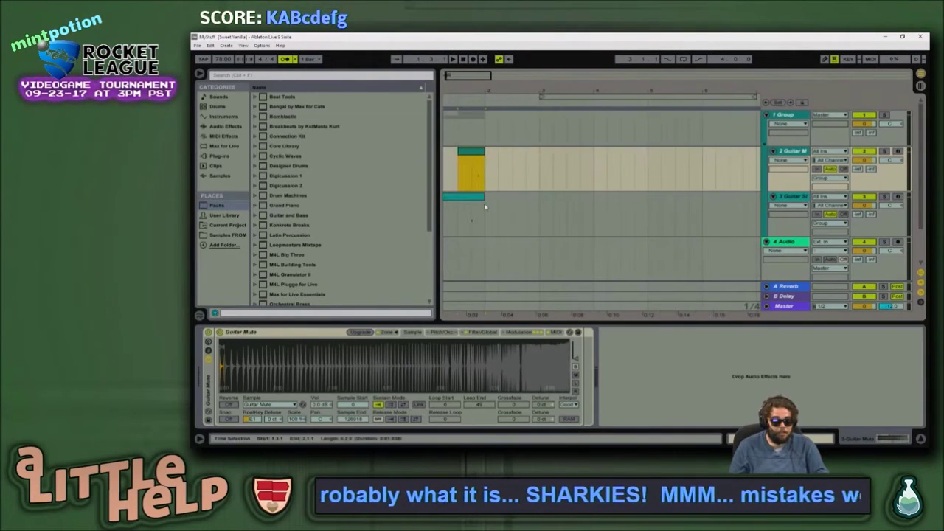
{"action": "double_click", "coordinate": [476, 158]}
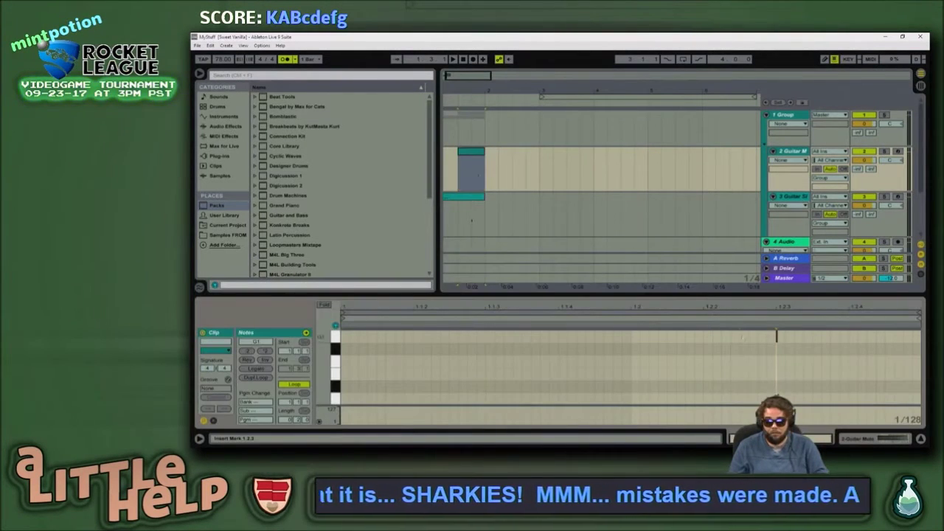
{"action": "left_click_drag", "start_coordinate": [768, 332], "coordinate": [790, 326]}
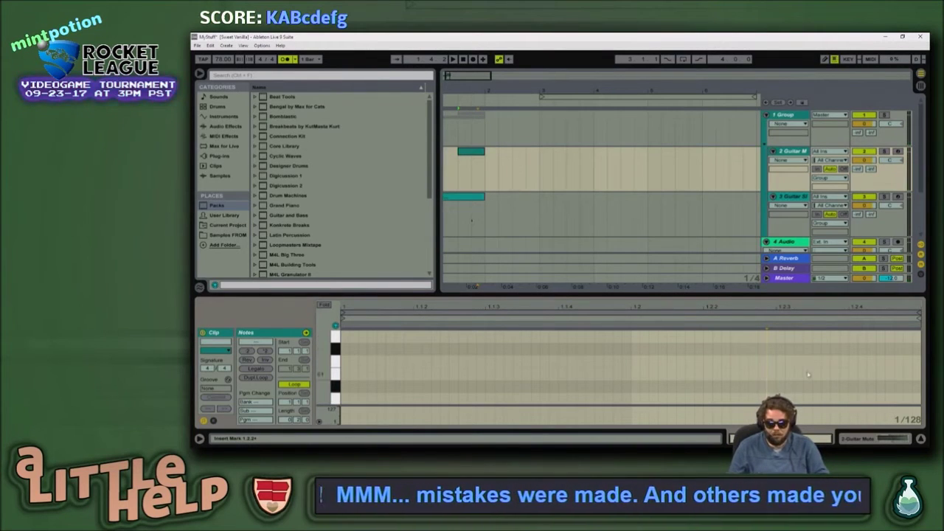
{"action": "left_click", "coordinate": [798, 343]}
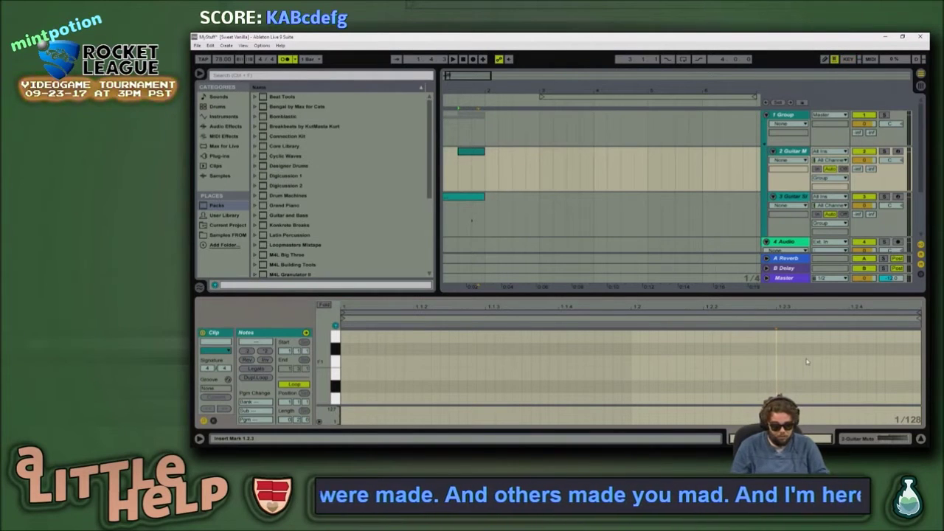
Step: Raise the computer-keyboard octave and arm the Guitar Mute track for recording
{"action": "key", "text": "x"}
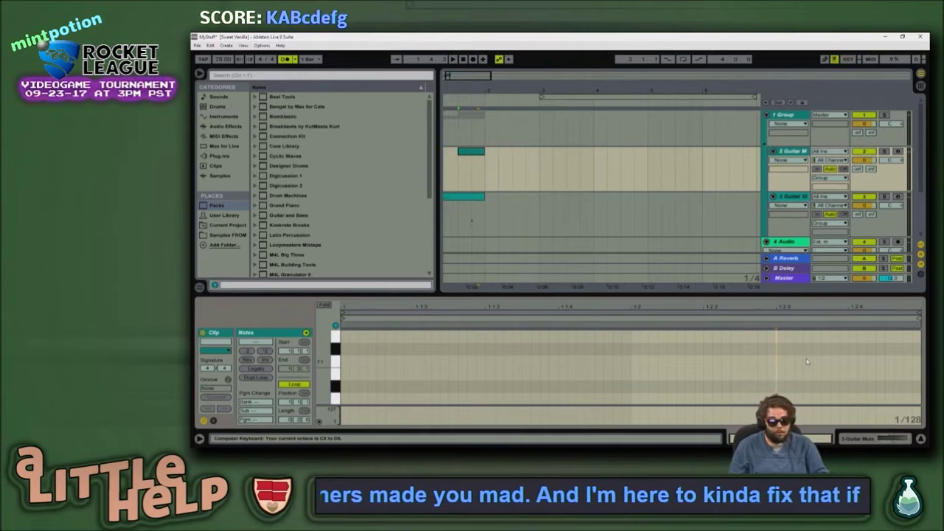
{"action": "key", "text": "x"}
{"action": "key", "text": "x"}
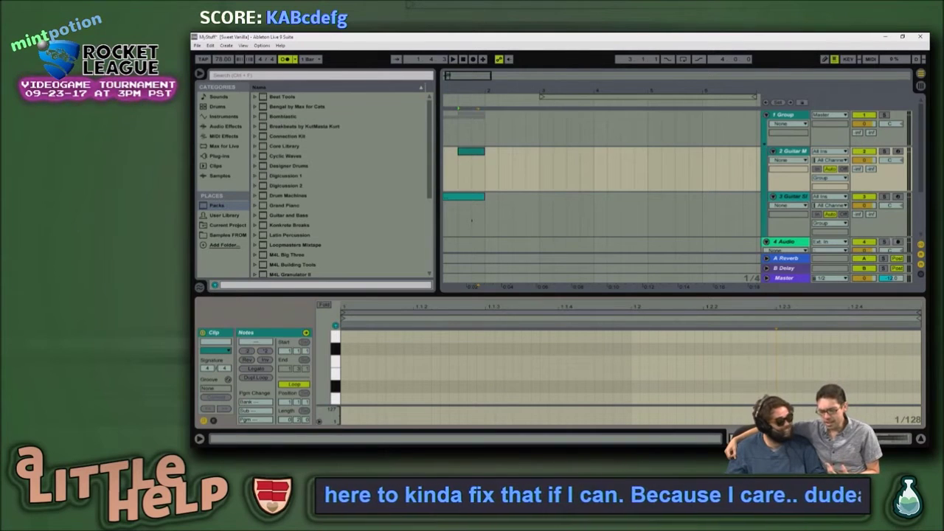
{"action": "left_click", "coordinate": [898, 152]}
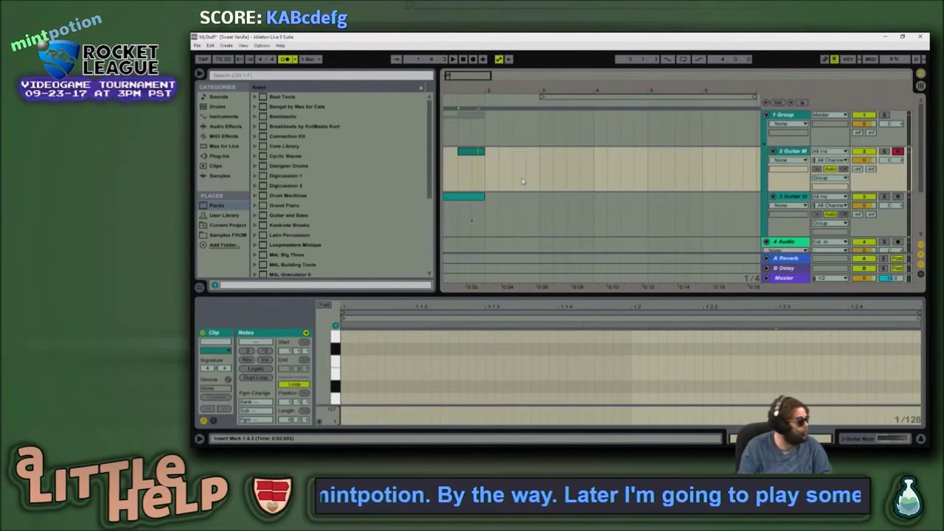
Step: Check the Twitch chat in the browser, return to Ableton Live, and place the insert mark at 1.4.1 on the Guitar Mute track
{"action": "key", "text": "alt+Tab"}
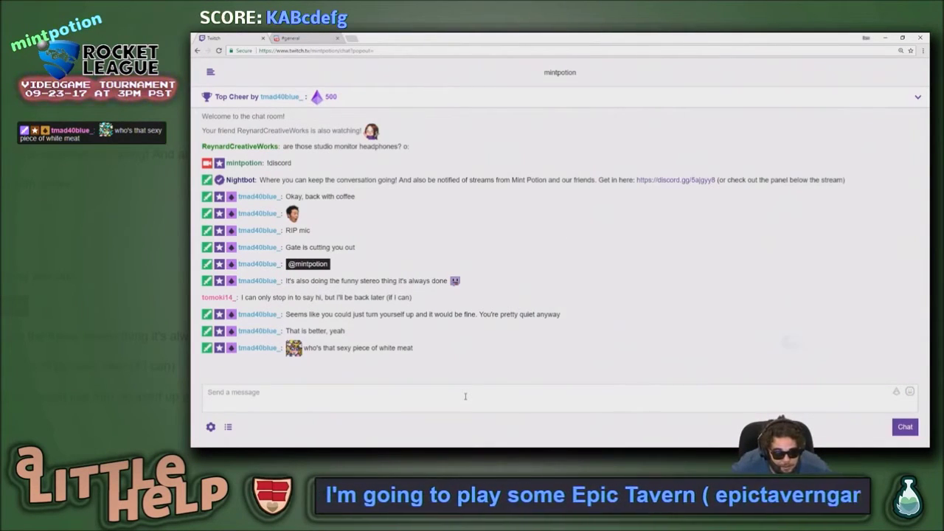
{"action": "key", "text": "alt+Tab"}
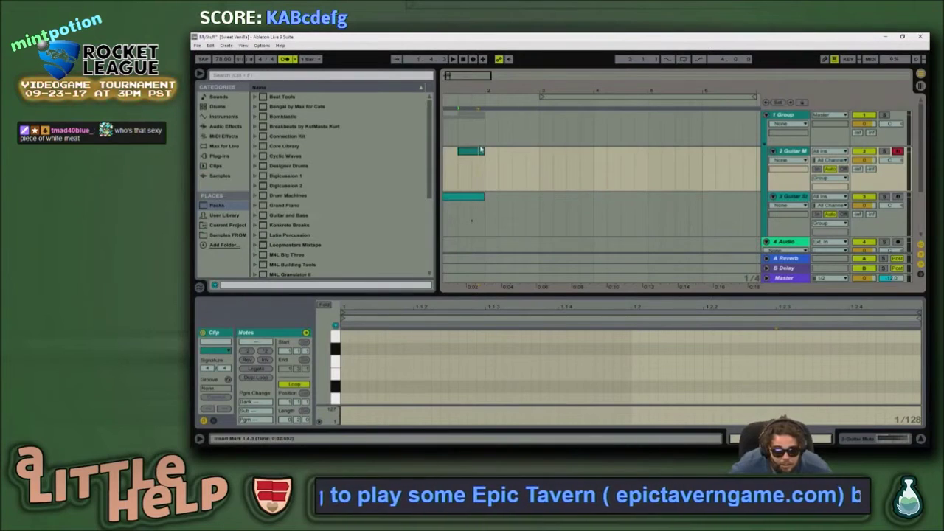
{"action": "left_click", "coordinate": [479, 151]}
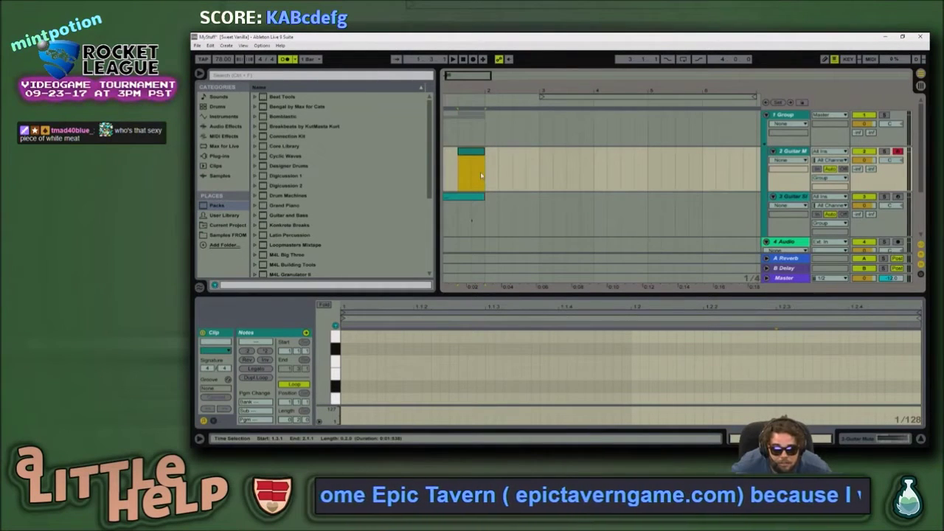
{"action": "left_click", "coordinate": [479, 174]}
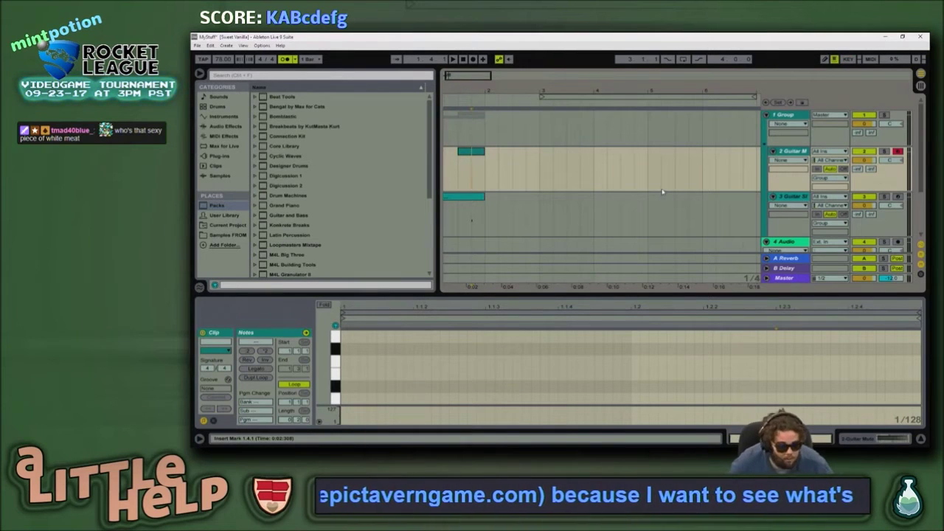
Step: Set the computer-keyboard octave to C1 to D2 while auditioning the muted guitar's notes
{"action": "key", "text": "m"}
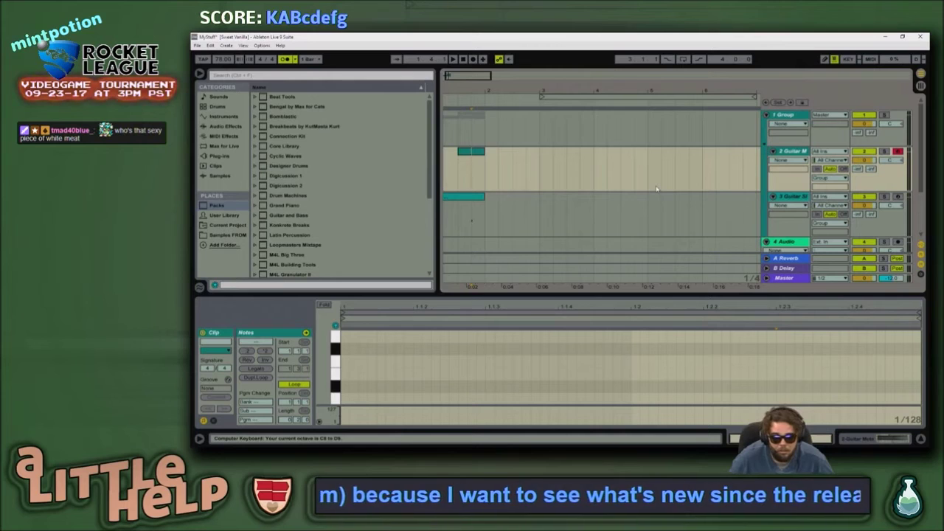
{"action": "key", "text": "z"}
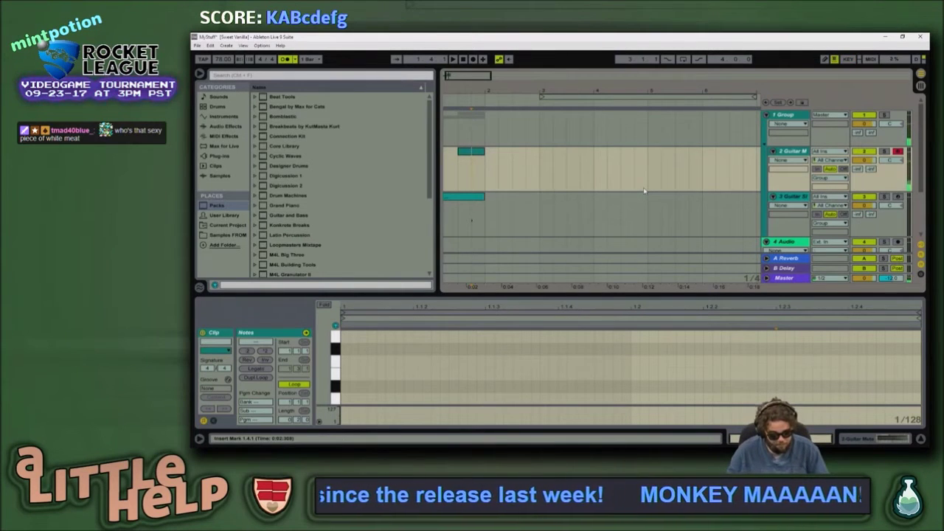
{"action": "key", "text": "z"}
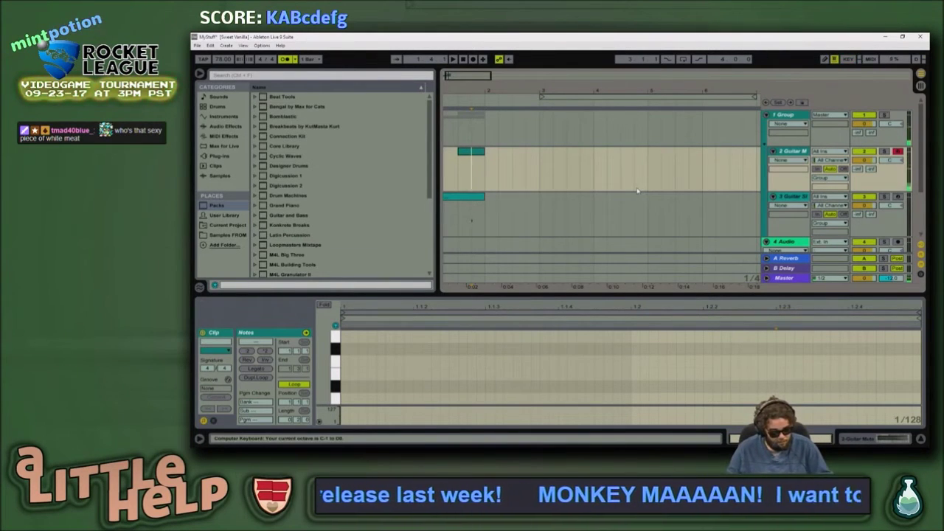
{"action": "key", "text": "x"}
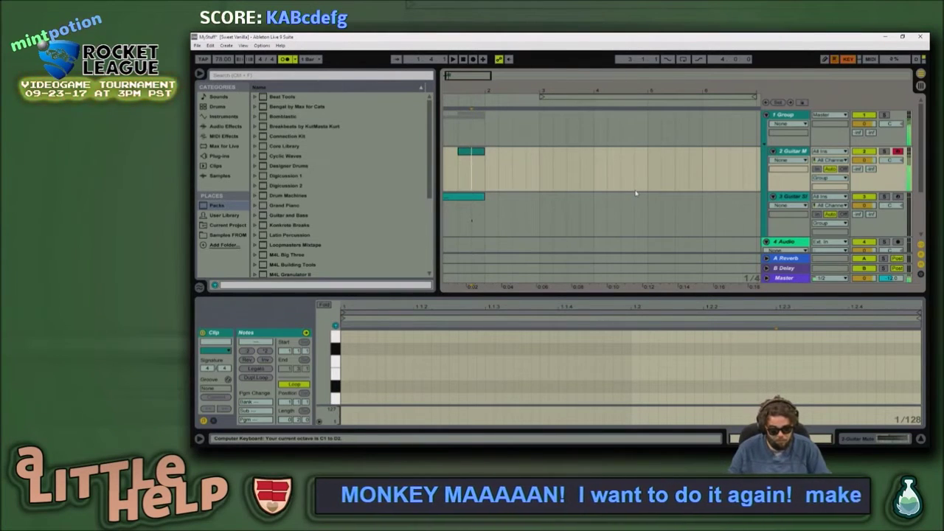
{"action": "key", "text": "g"}
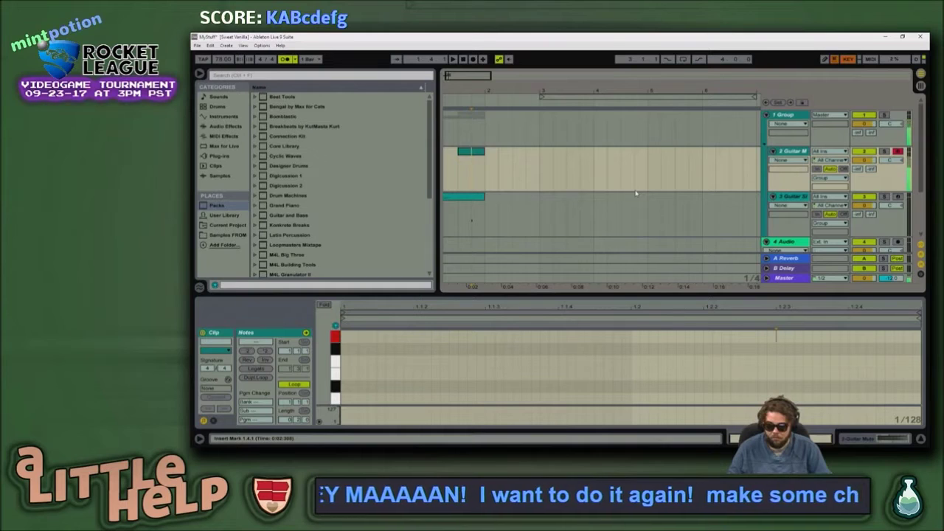
Step: Set the note grid to 1/16 and step-record G1 at 1.2.3 and A1 at 1.2.4 in the Guitar Mute clip
{"action": "left_click", "coordinate": [778, 341]}
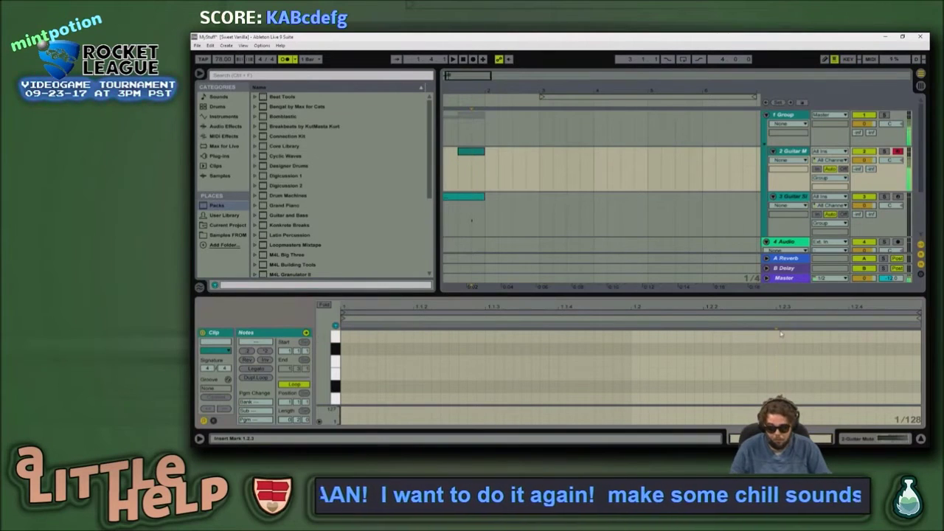
{"action": "double_click", "coordinate": [781, 335]}
{"action": "double_click", "coordinate": [781, 336]}
{"action": "key", "text": "ctrl+2"}
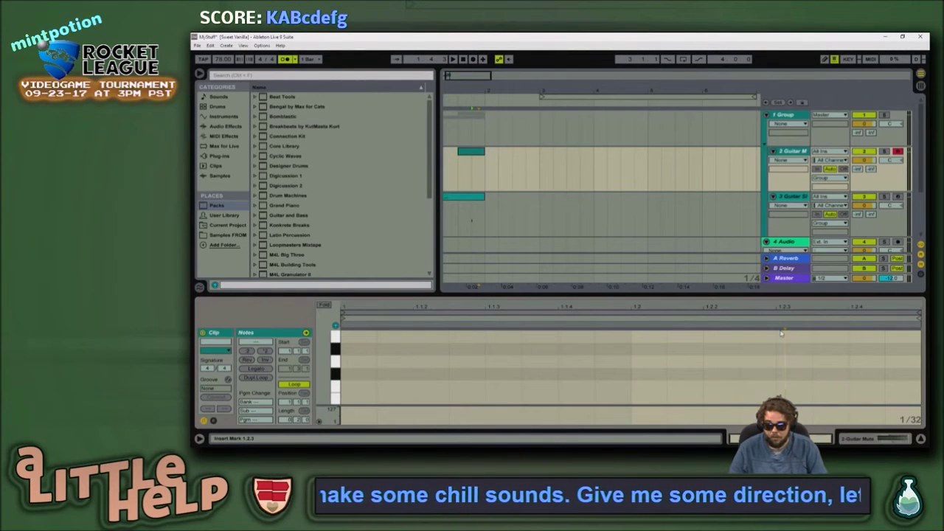
{"action": "key", "text": "ctrl+2"}
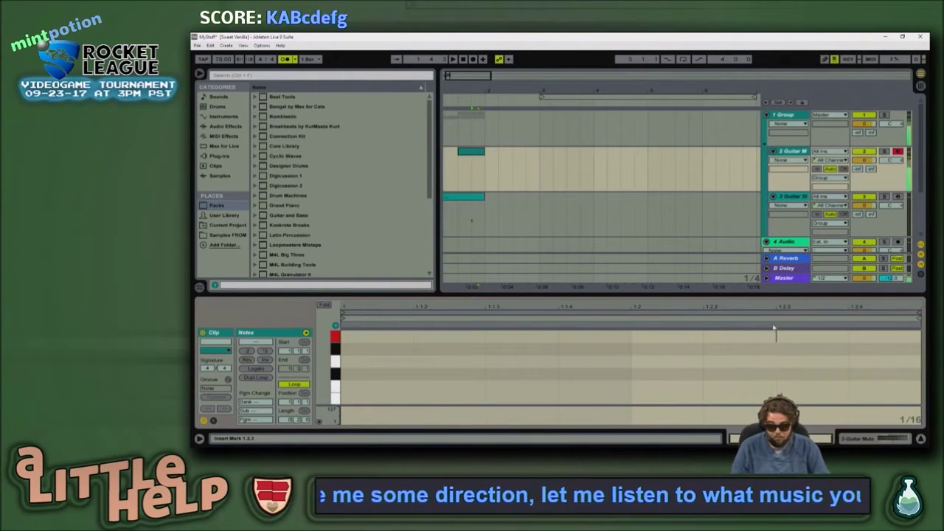
{"action": "key", "text": "Right"}
{"action": "key", "text": "Right"}
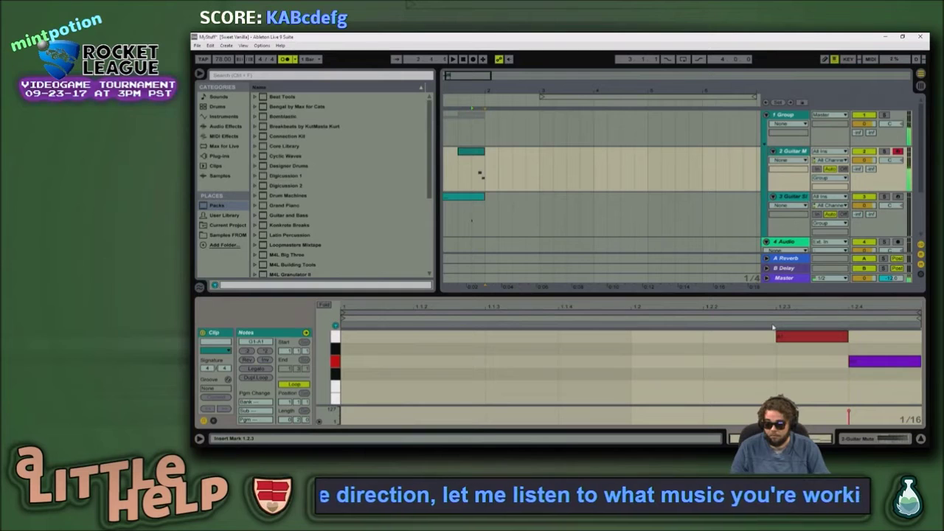
Step: Play back the arrangement to hear the two new muted guitar notes
{"action": "key", "text": "space"}
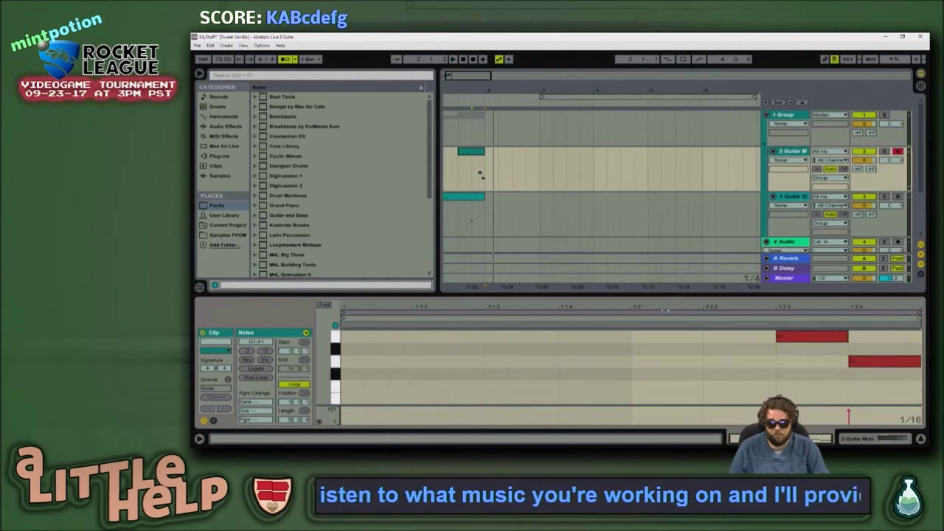
{"action": "key", "text": "space"}
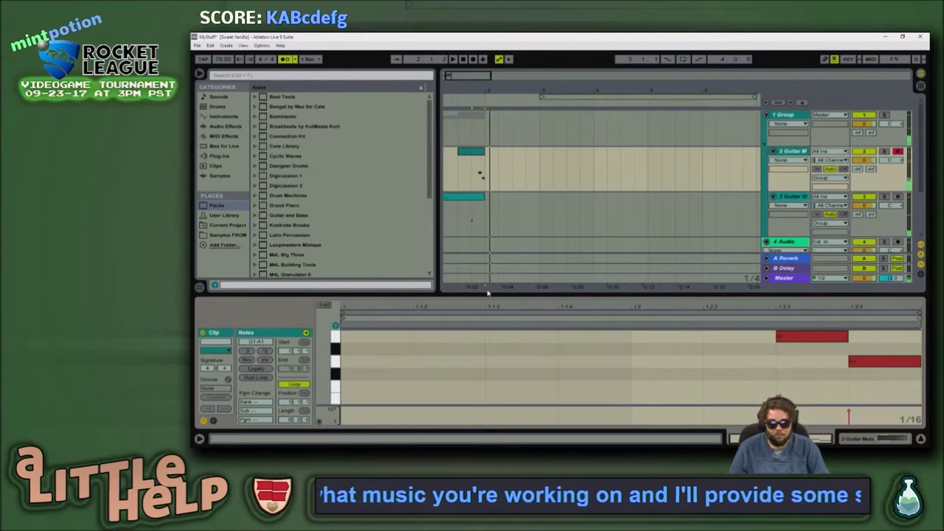
{"action": "key", "text": "shift+Tab"}
{"action": "key", "text": "shift+Tab"}
Step: Insert an empty two-bar MIDI clip from 2.1.1 to 4.1.1 on the Guitar Mute track and place the insert mark at its start
{"action": "left_click_drag", "start_coordinate": [487, 166], "coordinate": [593, 165]}
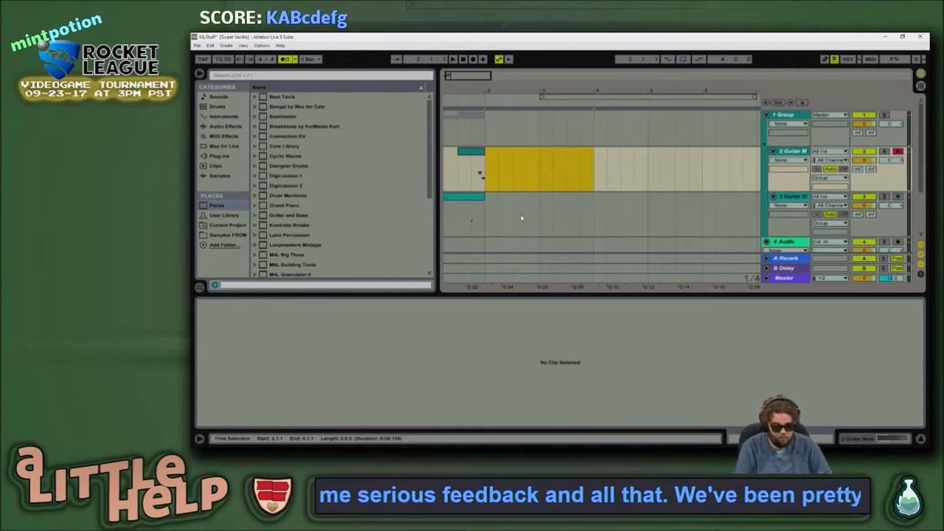
{"action": "key", "text": "ctrl+shift+m"}
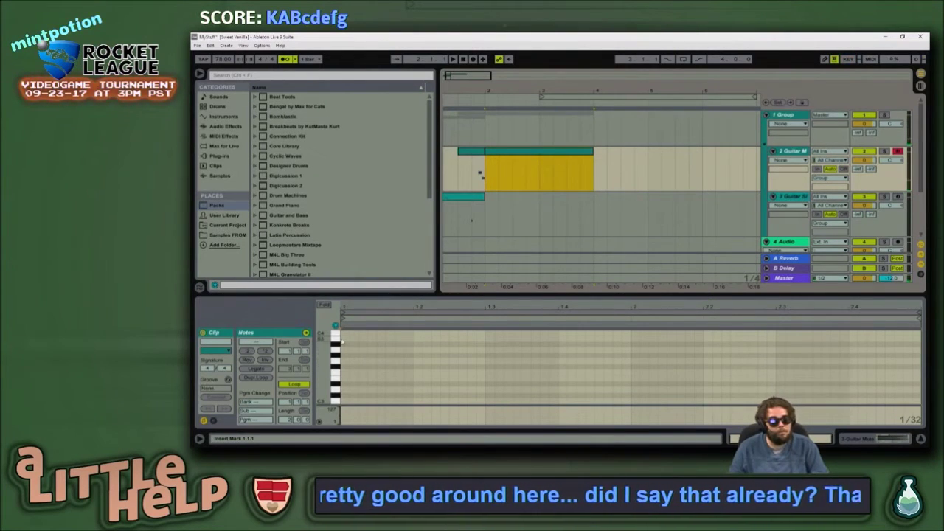
{"action": "left_click", "coordinate": [344, 343]}
{"action": "scroll", "coordinate": [380, 377], "scroll_direction": "up", "scroll_amount": 3}
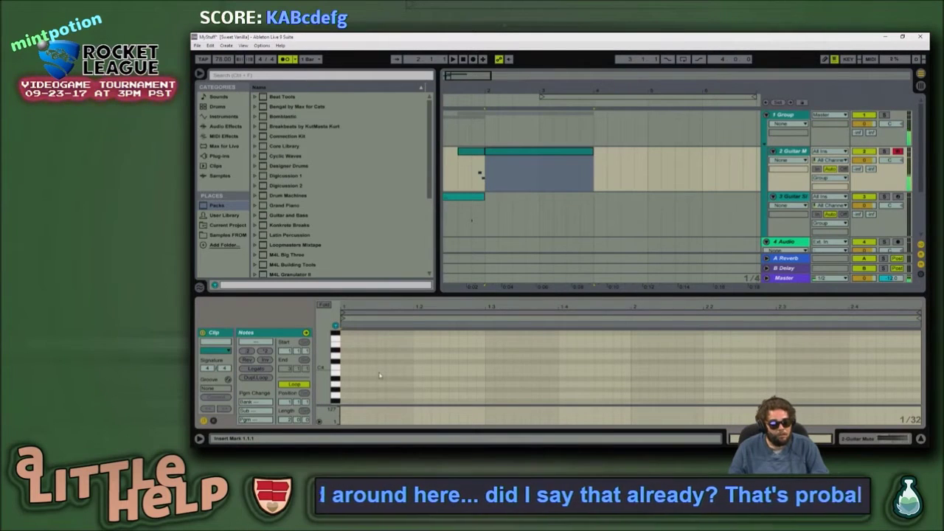
{"action": "scroll", "coordinate": [380, 376], "scroll_direction": "up", "scroll_amount": 2}
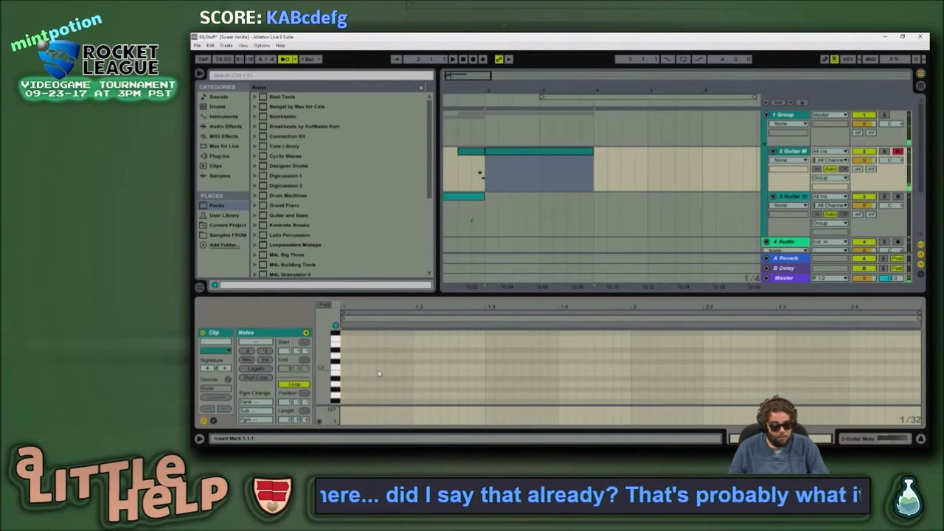
{"action": "scroll", "coordinate": [379, 374], "scroll_direction": "up", "scroll_amount": 4}
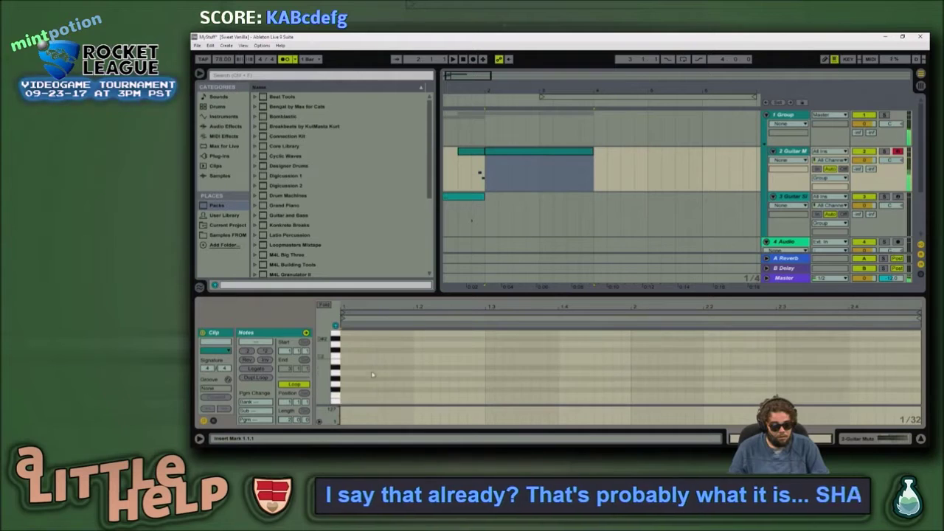
Step: Step-record a chord of C2, E2, A2 and C3 at 1.1.1 in the new Guitar Mute clip
{"action": "key", "text": "z"}
{"action": "key", "text": "a"}
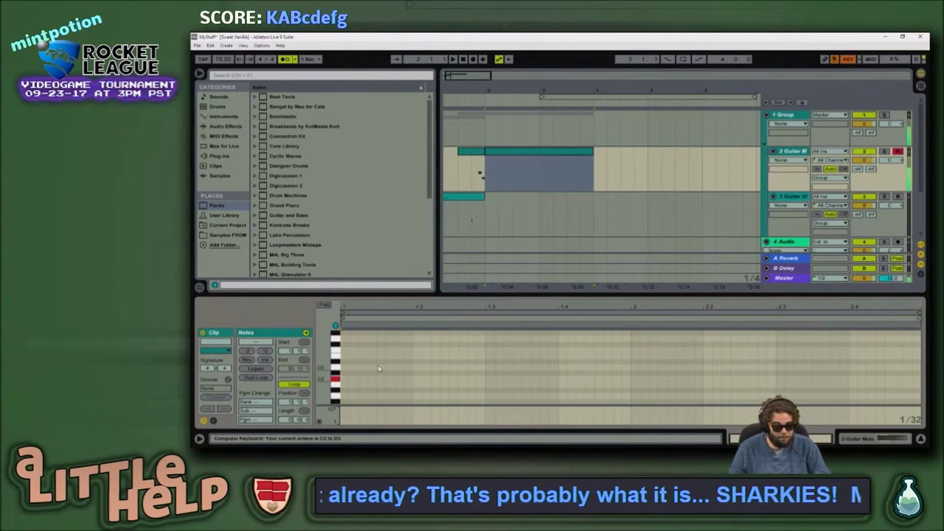
{"action": "key", "text": "Right"}
{"action": "key", "text": "Left"}
{"action": "key", "text": "e"}
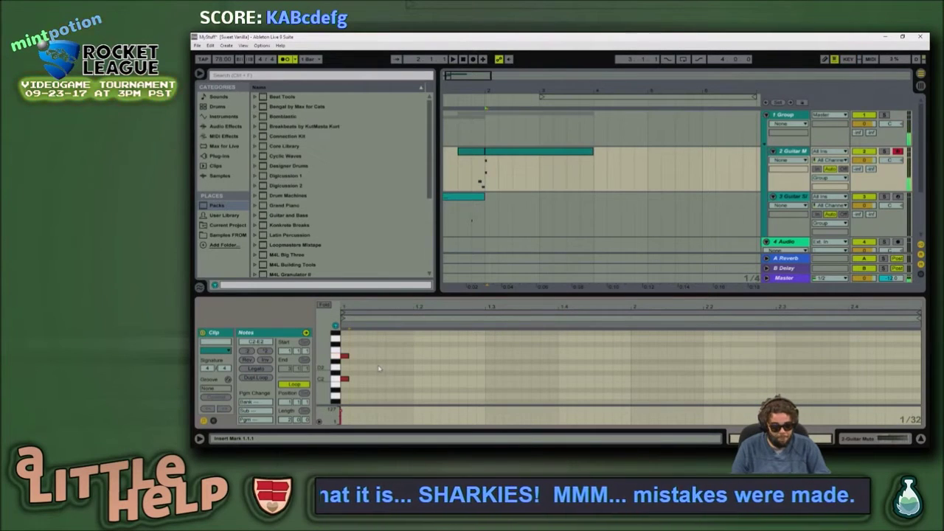
{"action": "key", "text": "h"}
{"action": "key", "text": "Right"}
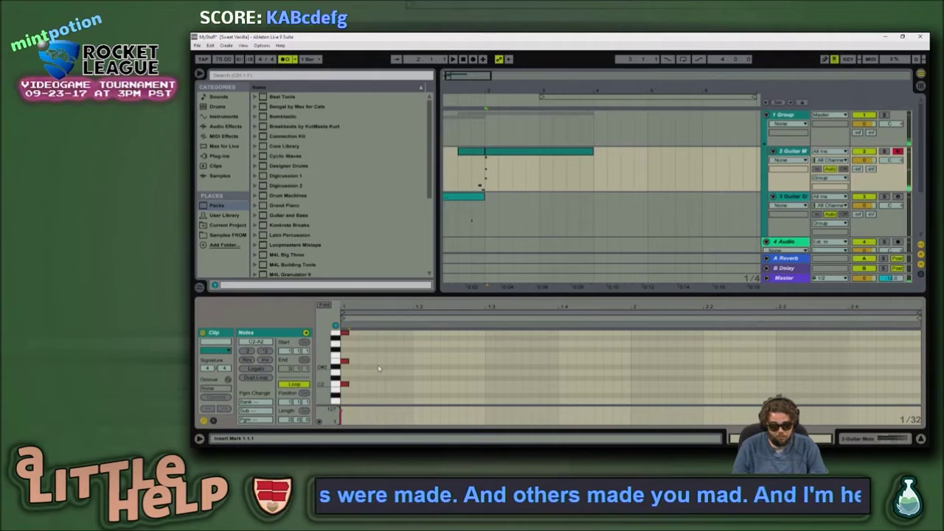
{"action": "scroll", "coordinate": [378, 368], "scroll_direction": "up", "scroll_amount": 2}
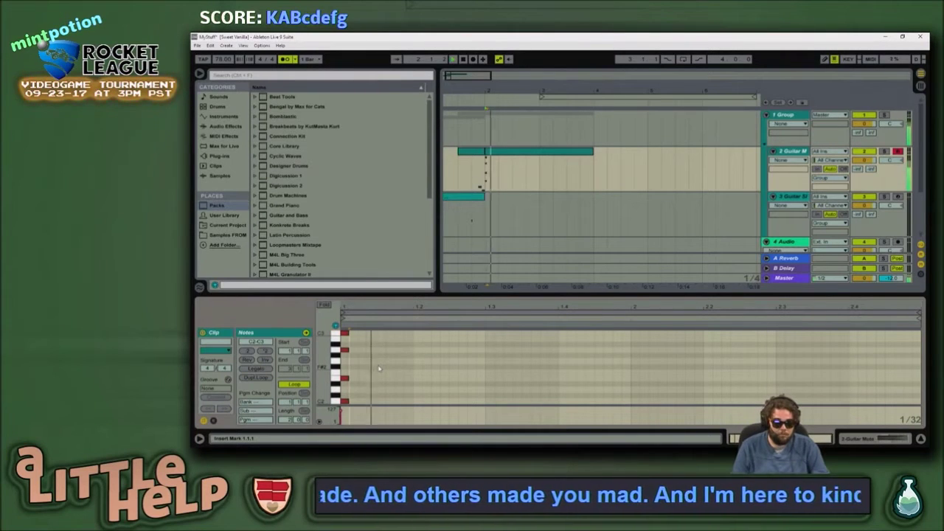
Step: Lengthen all four chord notes to end at 1.1.4 and lower their velocity
{"action": "left_click", "coordinate": [373, 345]}
{"action": "key", "text": "space"}
{"action": "key", "text": "ctrl+a"}
{"action": "key", "text": "shift+Right"}
{"action": "key", "text": "shift+Right"}
{"action": "key", "text": "space"}
{"action": "key", "text": "space"}
{"action": "key", "text": "shift+Right"}
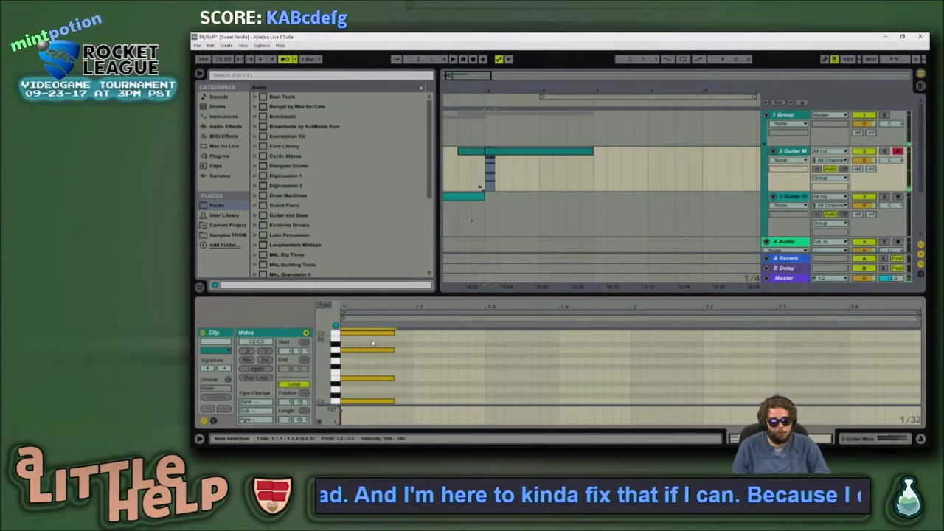
{"action": "left_click_drag", "start_coordinate": [370, 350], "coordinate": [369, 352]}
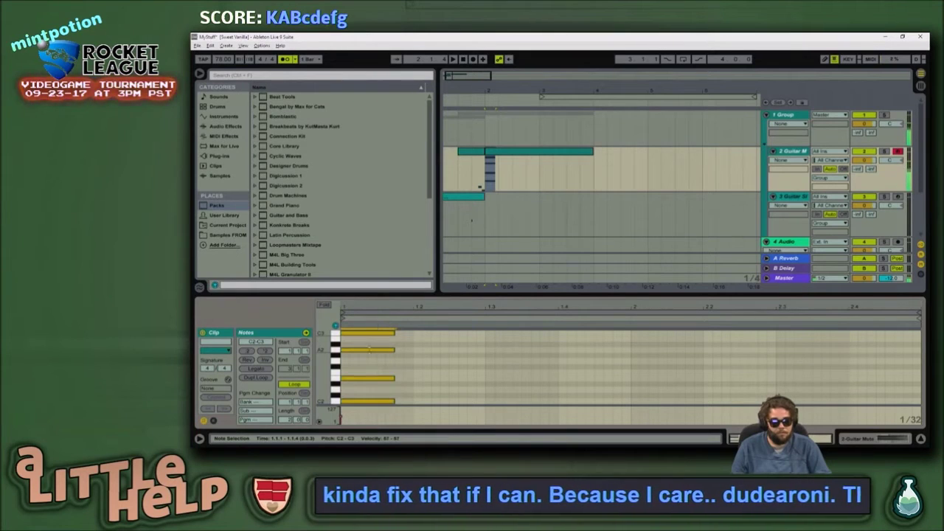
Step: Lower the chord's A2 to G#2 and its E2 to D#2, and play back the altered chord
{"action": "left_click", "coordinate": [373, 349]}
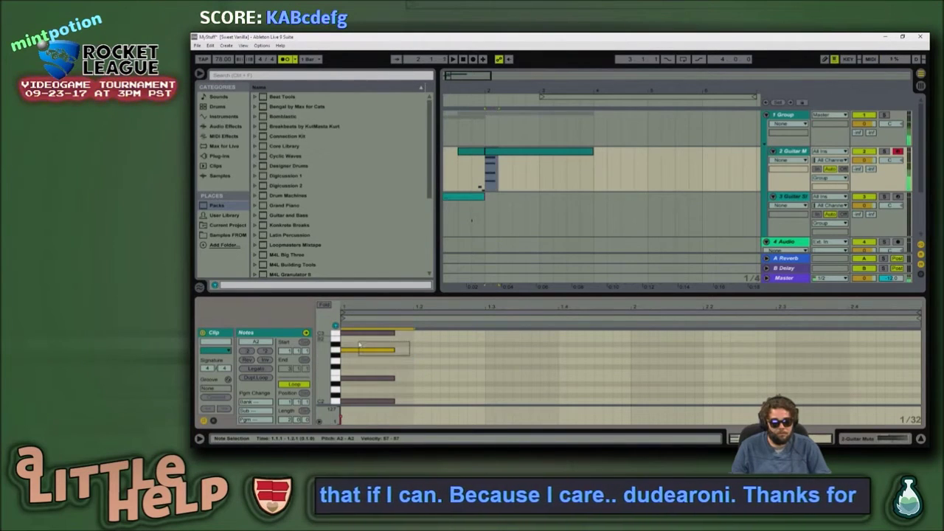
{"action": "key", "text": "Down"}
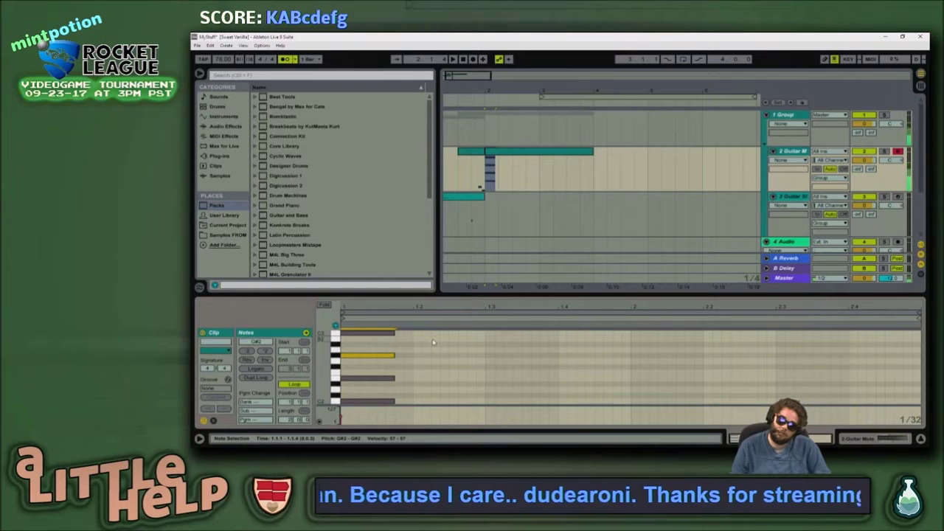
{"action": "key", "text": "Down"}
{"action": "key", "text": "Down"}
{"action": "key", "text": "Down"}
{"action": "key", "text": "Down"}
{"action": "key", "text": "Down"}
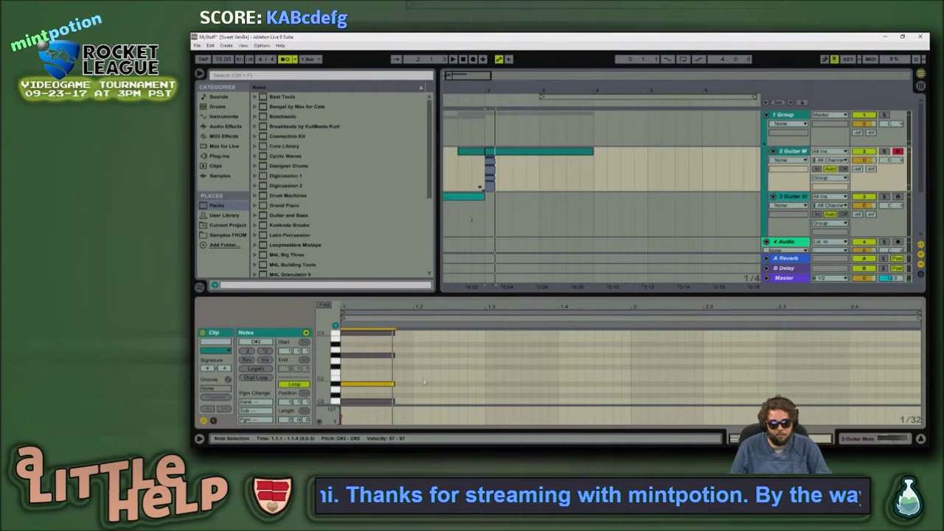
{"action": "scroll", "coordinate": [399, 349], "scroll_direction": "up", "scroll_amount": 1}
{"action": "scroll", "coordinate": [419, 355], "scroll_direction": "down", "scroll_amount": 1}
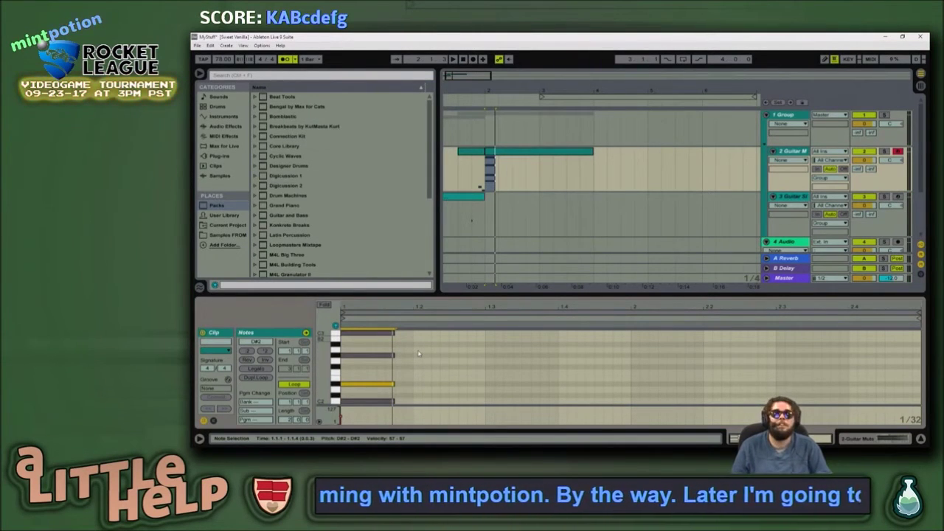
{"action": "key", "text": "space"}
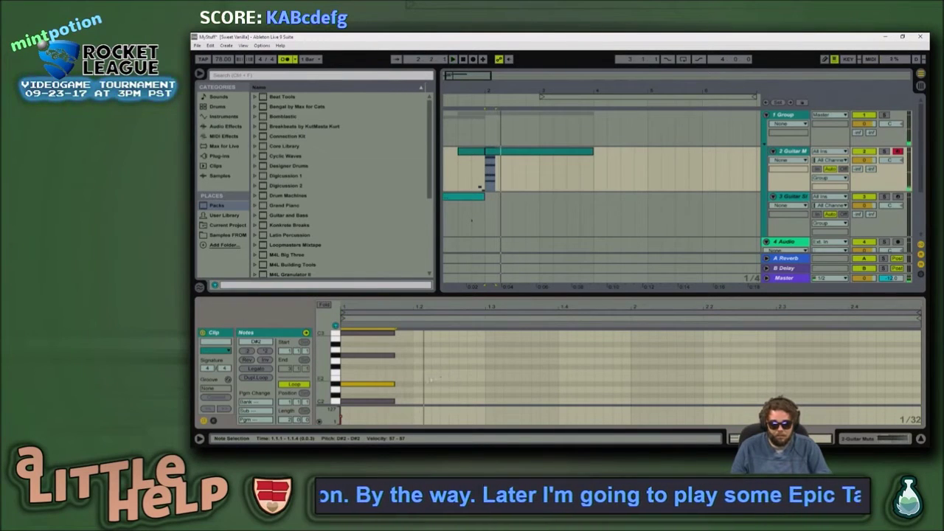
Step: Copy a chord note to A#2 at 1.3.1 and to C3 at 2.1.1, and play back the phrase
{"action": "scroll", "coordinate": [416, 399], "scroll_direction": "down", "scroll_amount": 2}
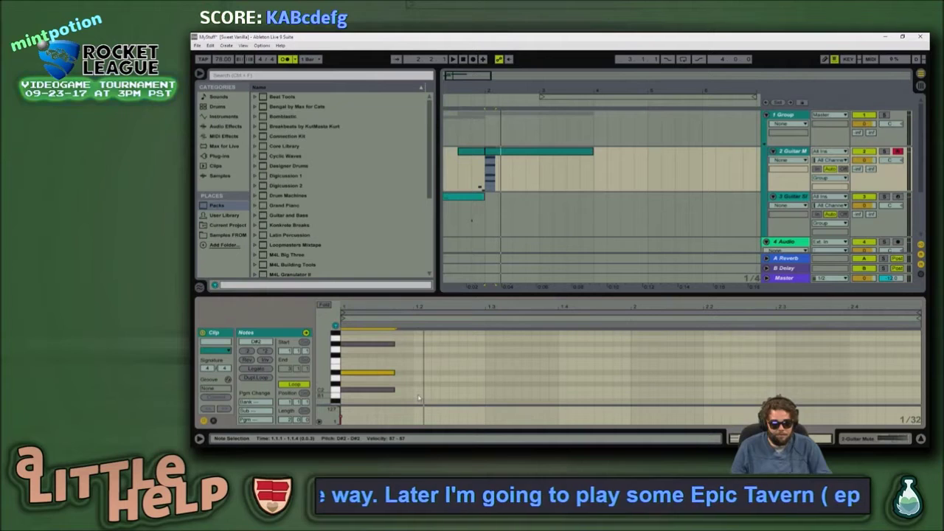
{"action": "left_click_drag", "start_coordinate": [409, 395], "coordinate": [318, 284]}
{"action": "scroll", "coordinate": [405, 352], "scroll_direction": "up", "scroll_amount": 2}
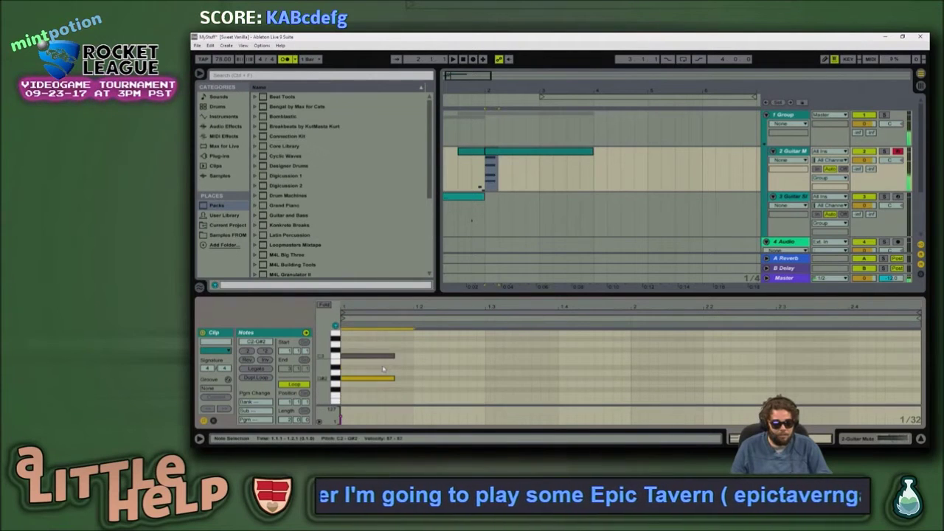
{"action": "left_click", "coordinate": [385, 367]}
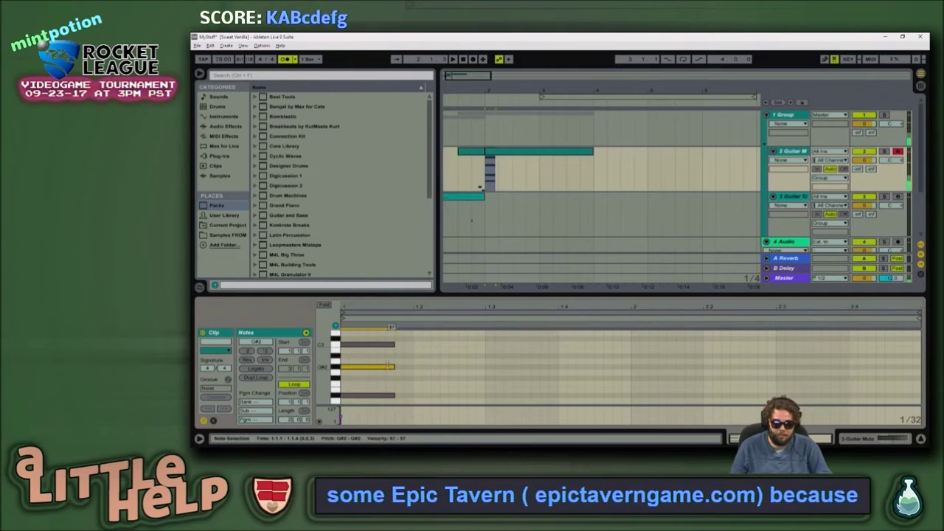
{"action": "left_click_drag", "start_coordinate": [363, 371], "coordinate": [506, 360]}
{"action": "left_click_drag", "start_coordinate": [503, 360], "coordinate": [655, 351]}
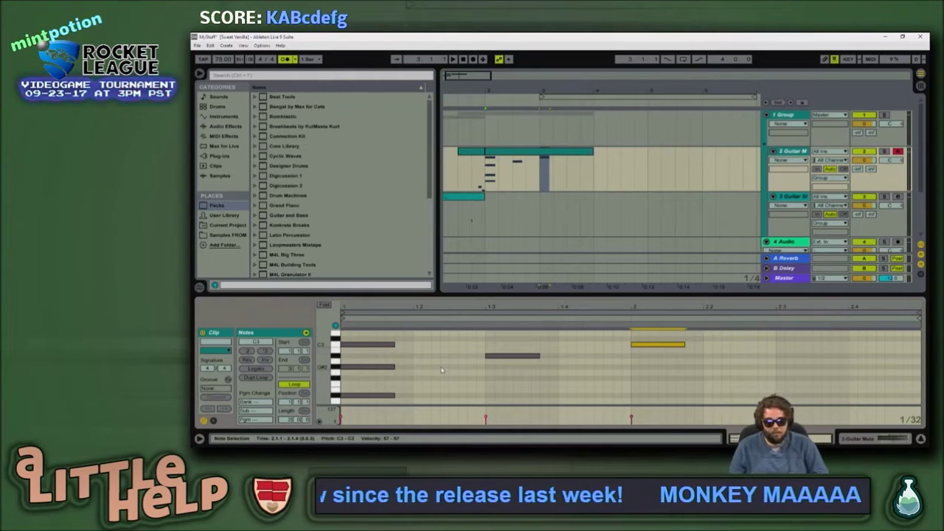
{"action": "key", "text": "space"}
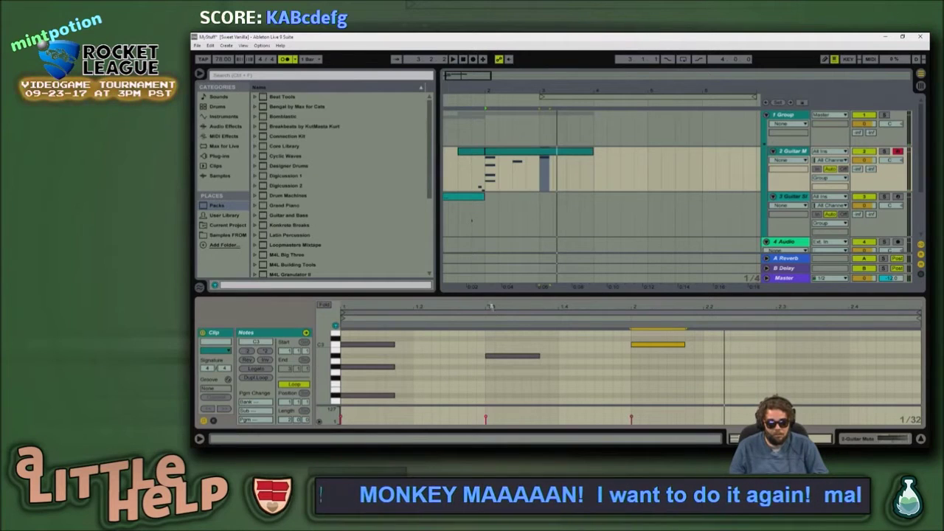
Step: Enlarge the clip's note editor to fill the window, and check the Twitch chat before returning to the set
{"action": "left_click_drag", "start_coordinate": [490, 294], "coordinate": [511, 37]}
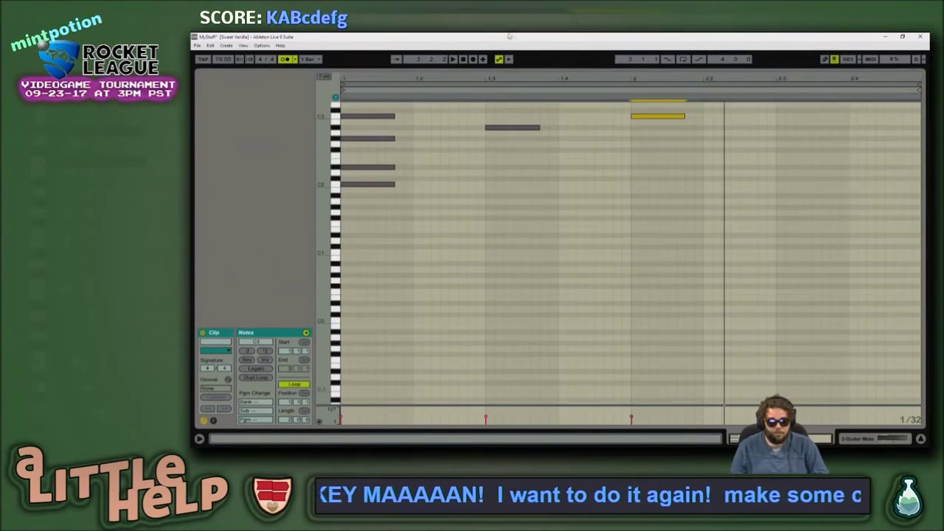
{"action": "left_click", "coordinate": [454, 201]}
{"action": "key", "text": "alt+Tab"}
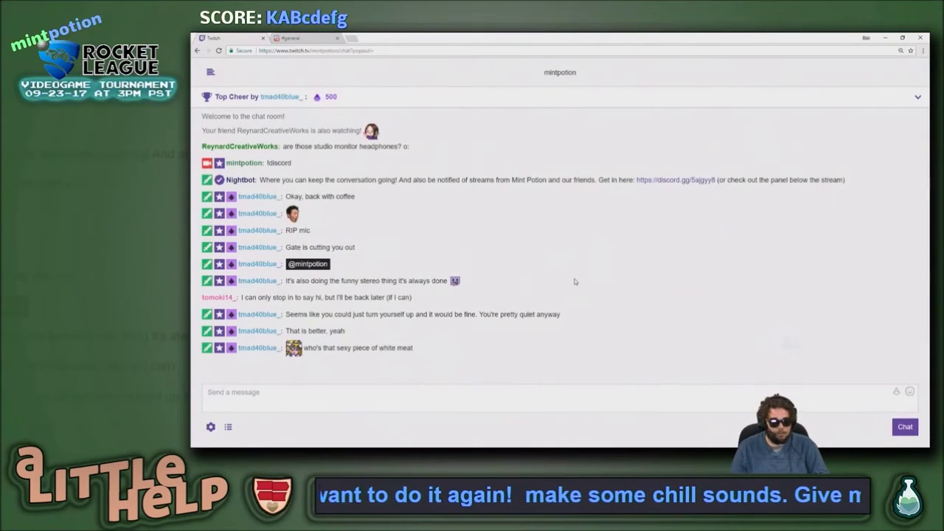
{"action": "key", "text": "alt+Tab"}
Step: Play back the phrase from its opening chord and reopen the two-bar Guitar Mute clip in the full-height note editor
{"action": "left_click_drag", "start_coordinate": [443, 174], "coordinate": [304, 317]}
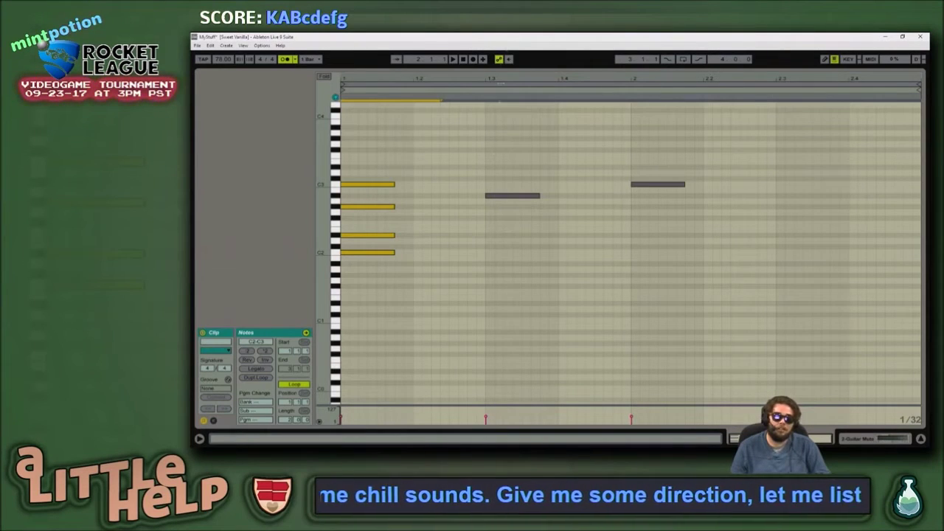
{"action": "key", "text": "s"}
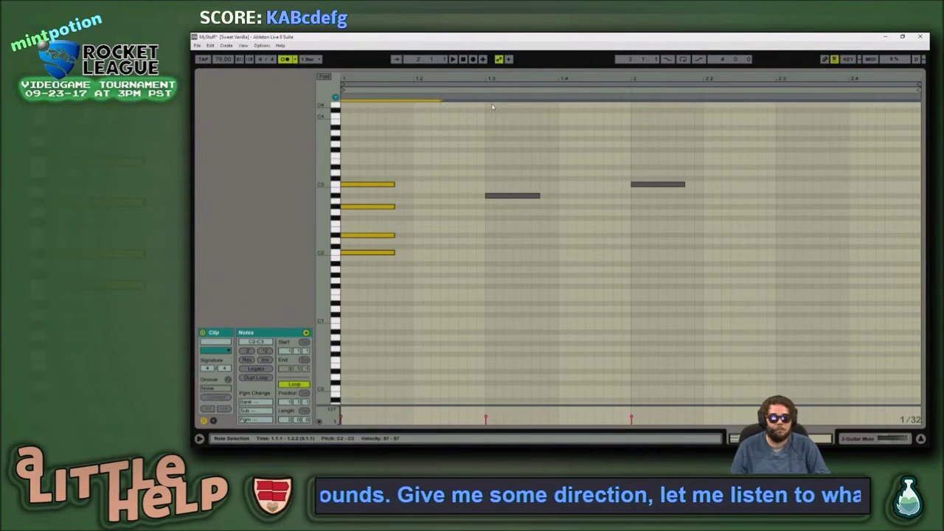
{"action": "key", "text": "Home"}
{"action": "key", "text": "space"}
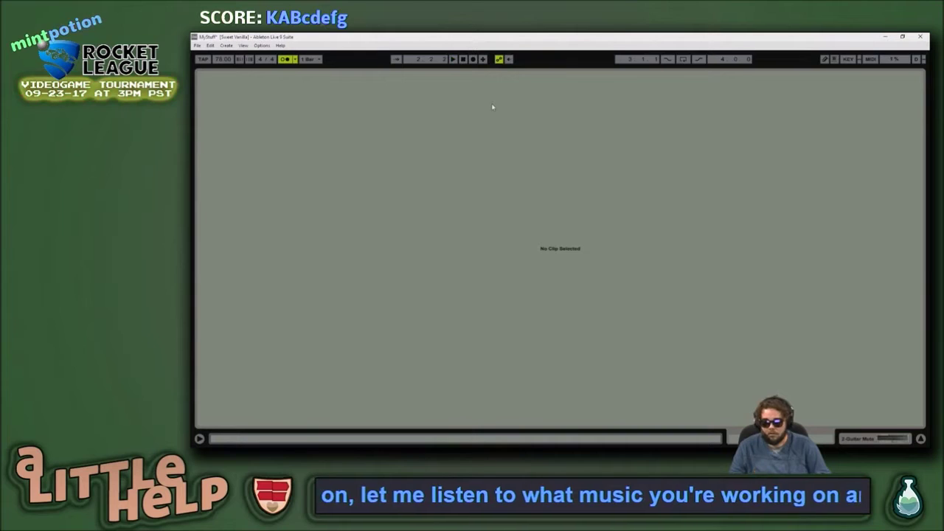
{"action": "key", "text": "shift+Tab"}
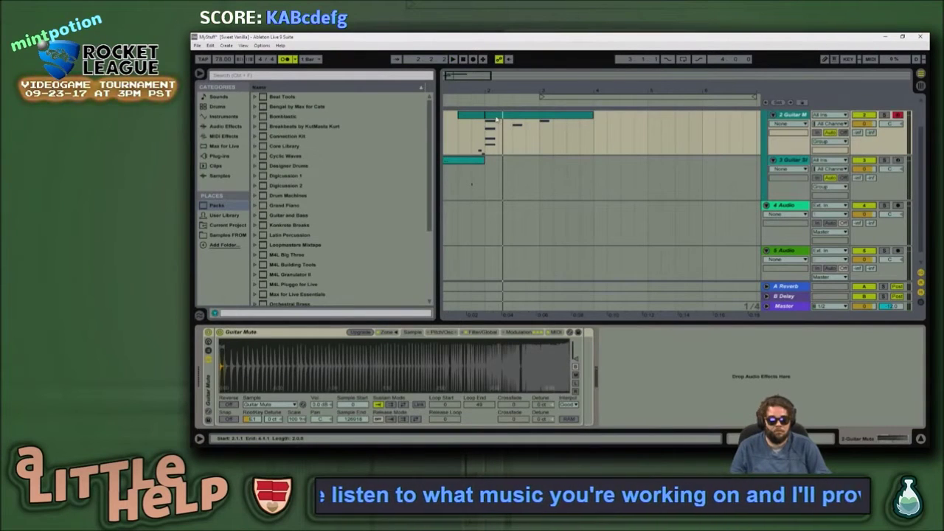
{"action": "left_click", "coordinate": [497, 118]}
{"action": "key", "text": "shift+Tab"}
Step: Lower the opening chord's C2 to G#1, raise its C3 to D#3, and play back the new voicing
{"action": "left_click_drag", "start_coordinate": [430, 160], "coordinate": [365, 255]}
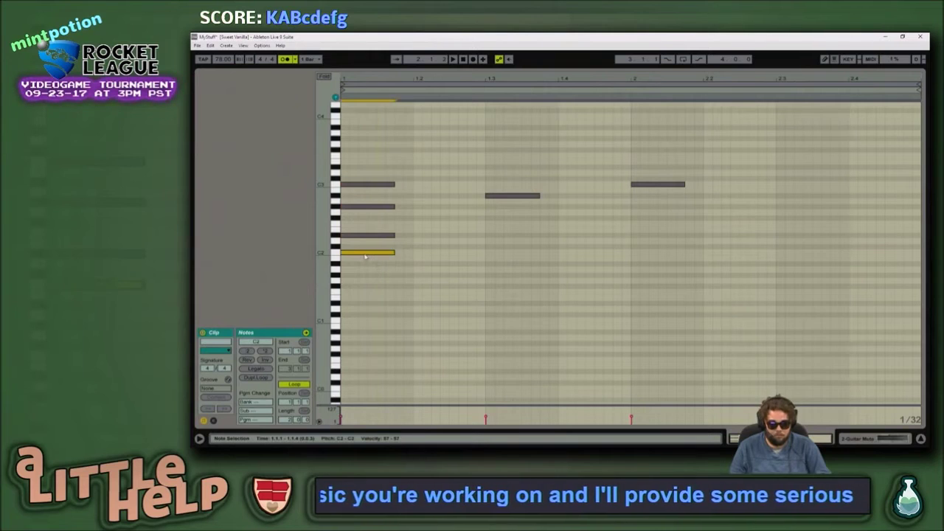
{"action": "key", "text": "Down"}
{"action": "key", "text": "Down"}
{"action": "key", "text": "Down"}
{"action": "key", "text": "Down"}
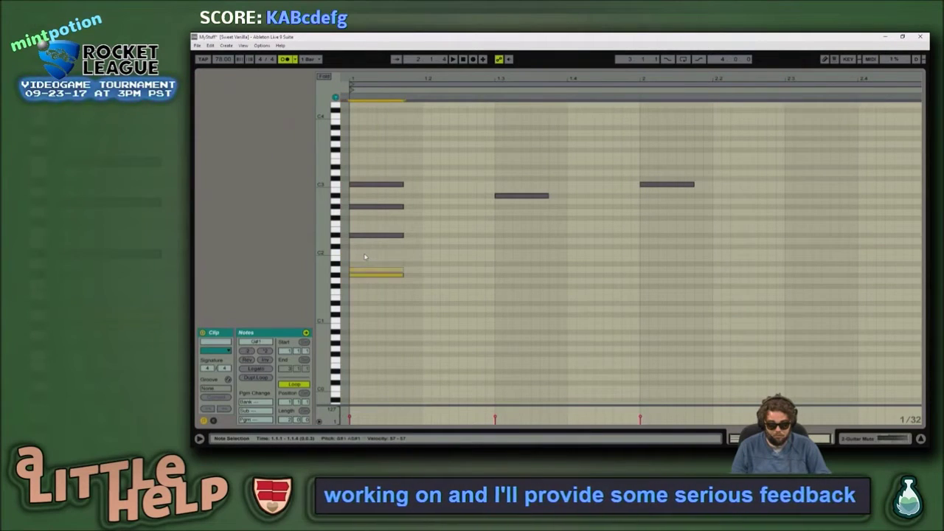
{"action": "left_click", "coordinate": [353, 208]}
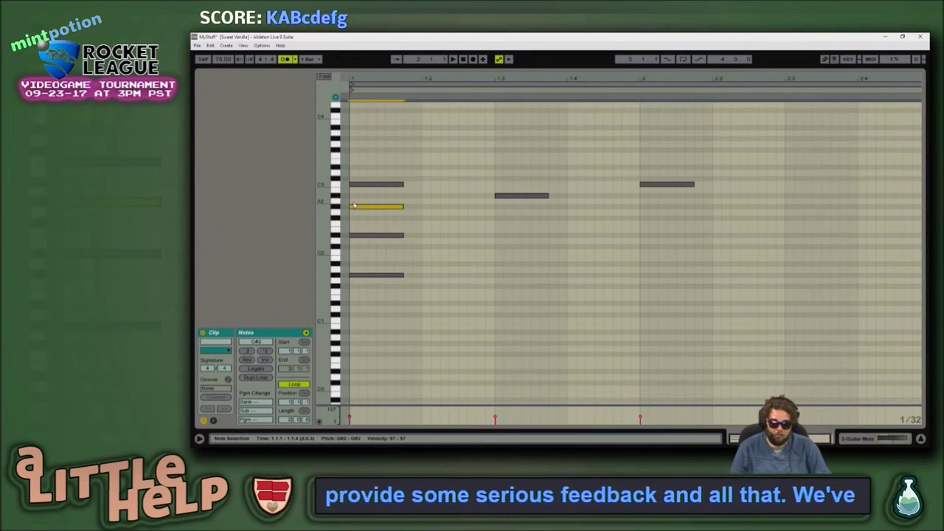
{"action": "left_click", "coordinate": [367, 182]}
{"action": "key", "text": "Up"}
{"action": "key", "text": "Up"}
{"action": "key", "text": "Up"}
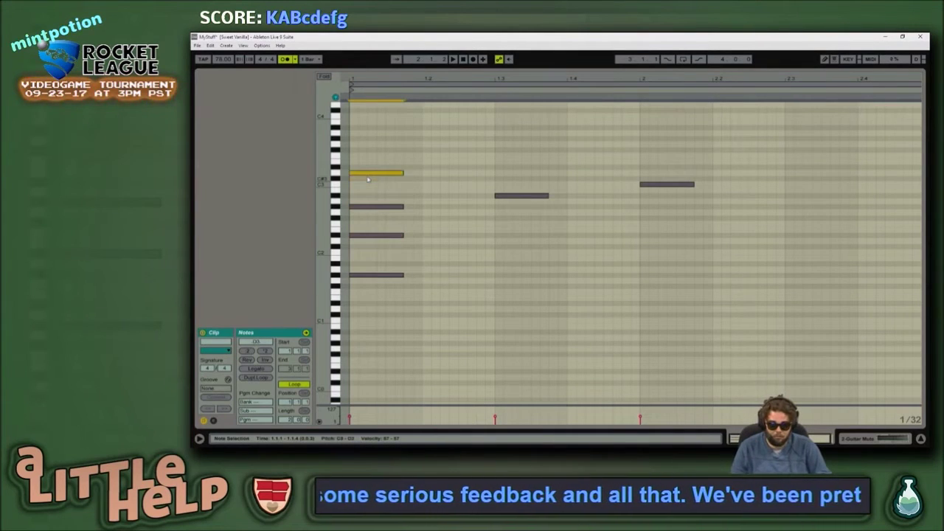
{"action": "key", "text": "space"}
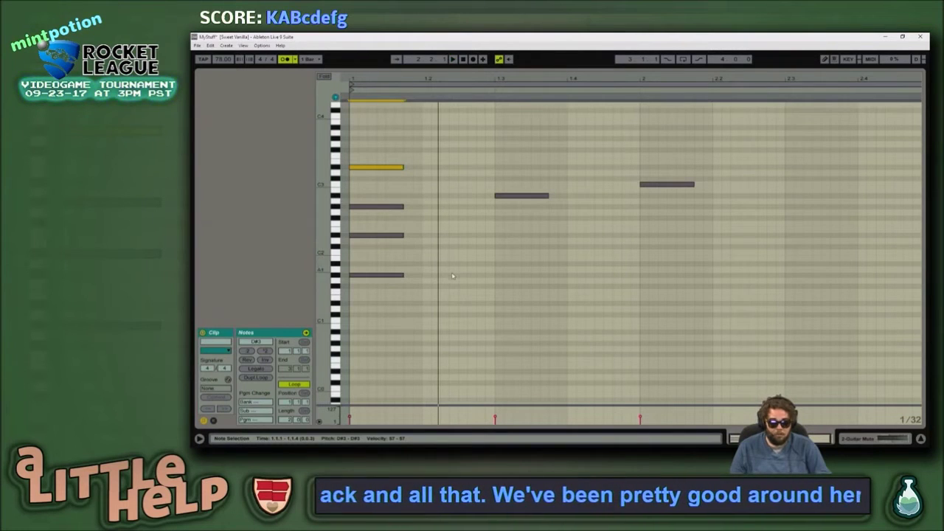
Step: Raise the note at 1.3.1 to D3 and move the 2.1.1 note to F3 at 1.4.3, shortened to end at 2.1.1
{"action": "left_click", "coordinate": [528, 195]}
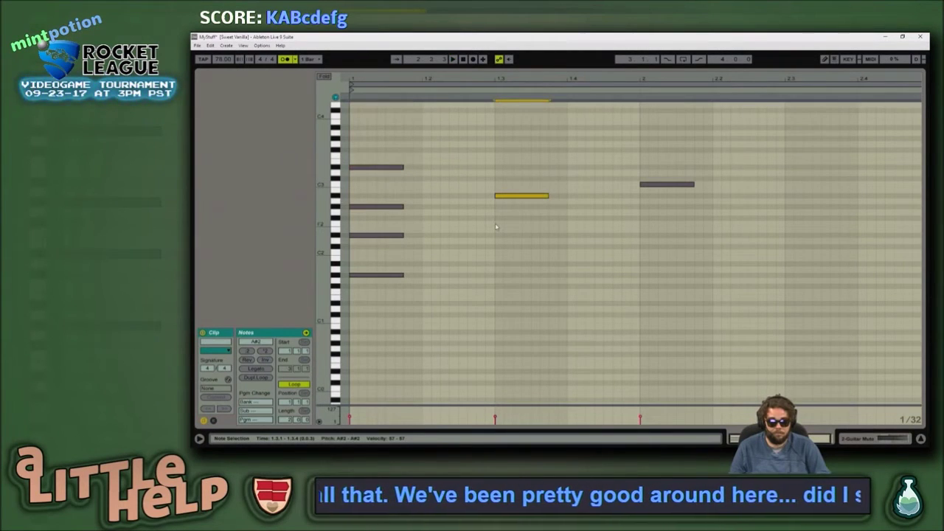
{"action": "key", "text": "Up"}
{"action": "key", "text": "Up"}
{"action": "key", "text": "Up"}
{"action": "key", "text": "Up"}
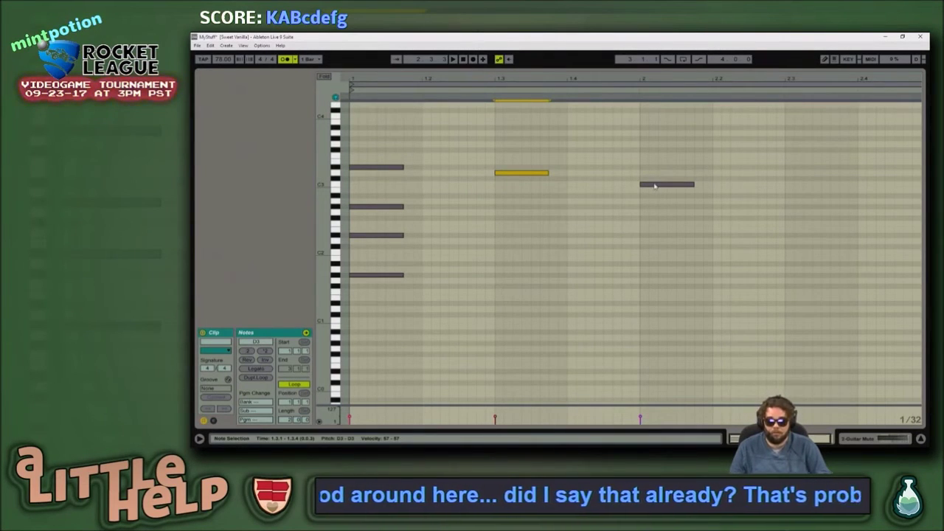
{"action": "left_click_drag", "start_coordinate": [655, 186], "coordinate": [640, 156]}
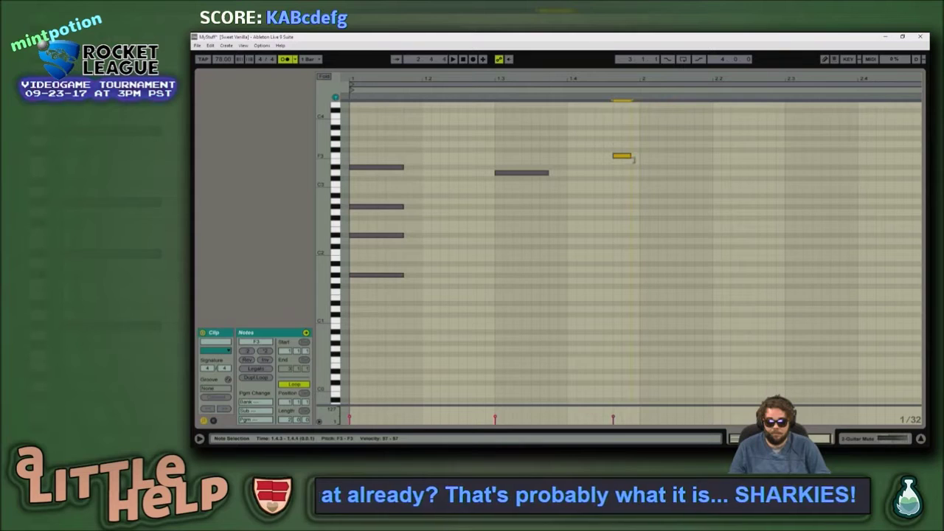
Step: Add a one-beat E3 at 2.1.1 and copy it to C3 at 2.2.1, G2 at 2.3.1 and E2 at 2.4.1
{"action": "double_click", "coordinate": [644, 167]}
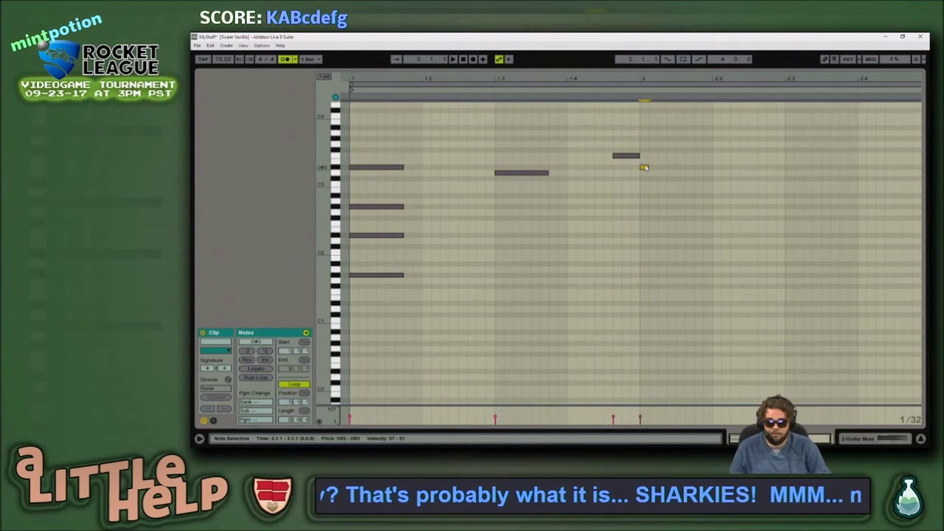
{"action": "left_click_drag", "start_coordinate": [644, 168], "coordinate": [675, 163]}
{"action": "key", "text": "ctrl+d"}
{"action": "left_click_drag", "start_coordinate": [742, 161], "coordinate": [919, 245]}
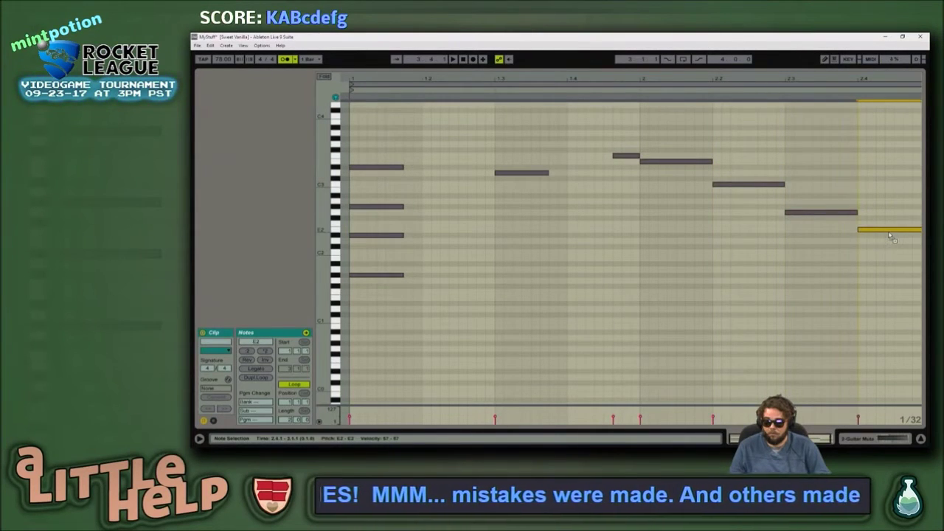
Step: Copy the chord's lowest note to A#1 at 1.3.1 and C2 at 2.1.1, and play back the clip
{"action": "left_click", "coordinate": [451, 195]}
{"action": "left_click_drag", "start_coordinate": [455, 330], "coordinate": [639, 256]}
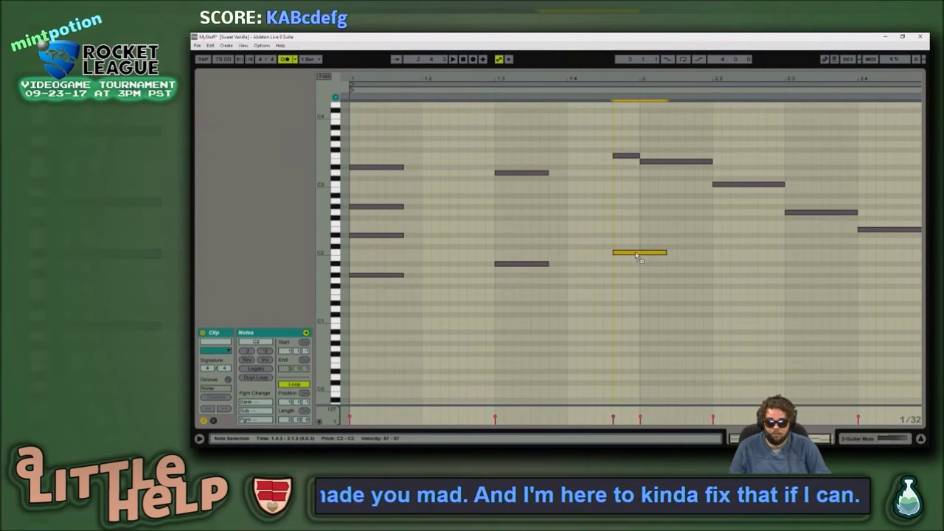
{"action": "left_click_drag", "start_coordinate": [637, 256], "coordinate": [666, 256]}
{"action": "key", "text": "space"}
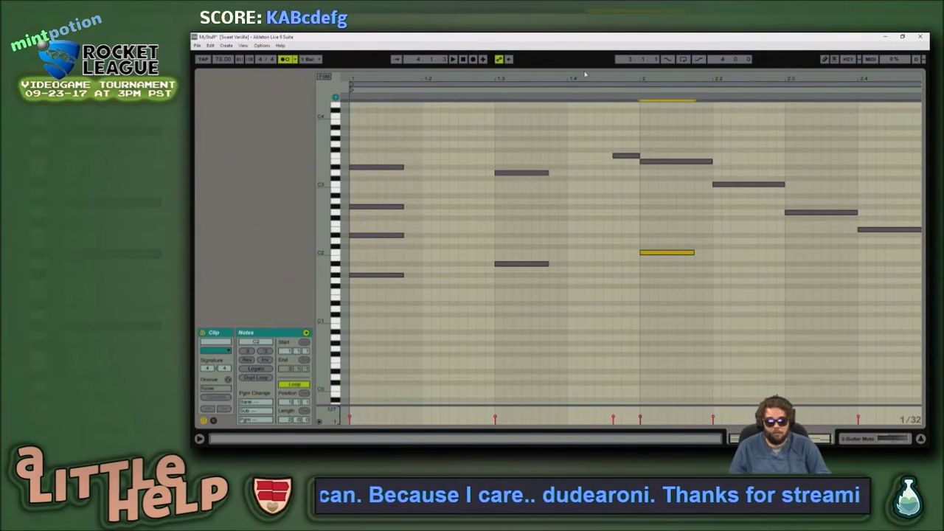
Step: Shrink the note editor to bring back the arrangement and select the two-bar Guitar Mute clip
{"action": "left_click_drag", "start_coordinate": [586, 68], "coordinate": [576, 250]}
{"action": "left_click", "coordinate": [542, 114]}
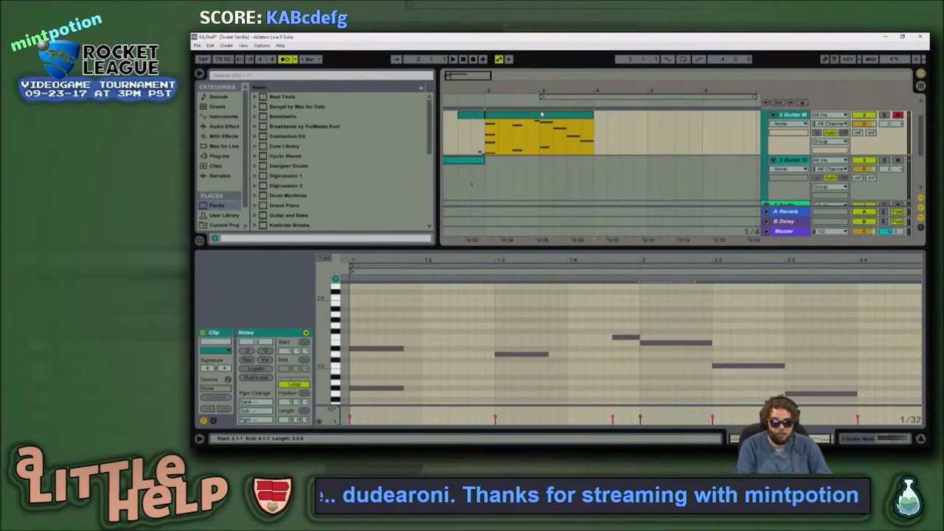
Step: Loop the arrangement over the selected two-bar Guitar Mute clip and play it back
{"action": "key", "text": "ctrl+l"}
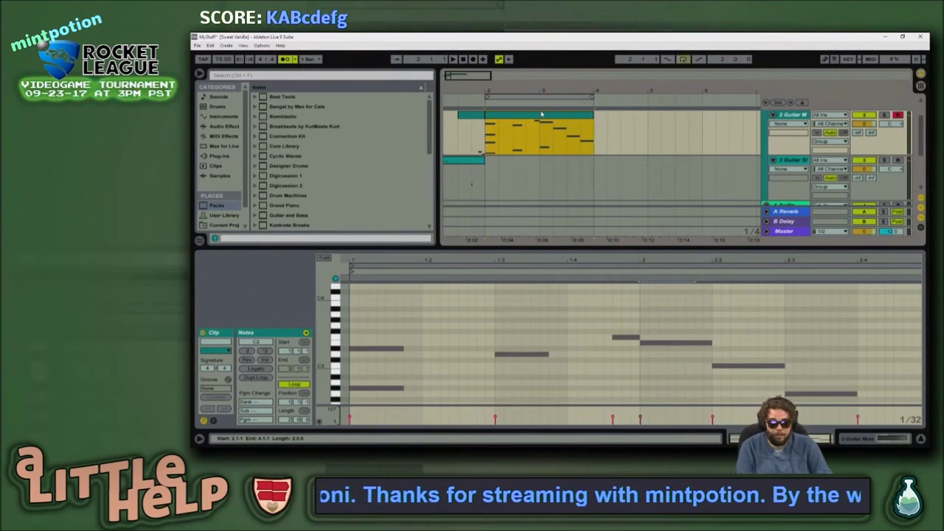
{"action": "key", "text": "space"}
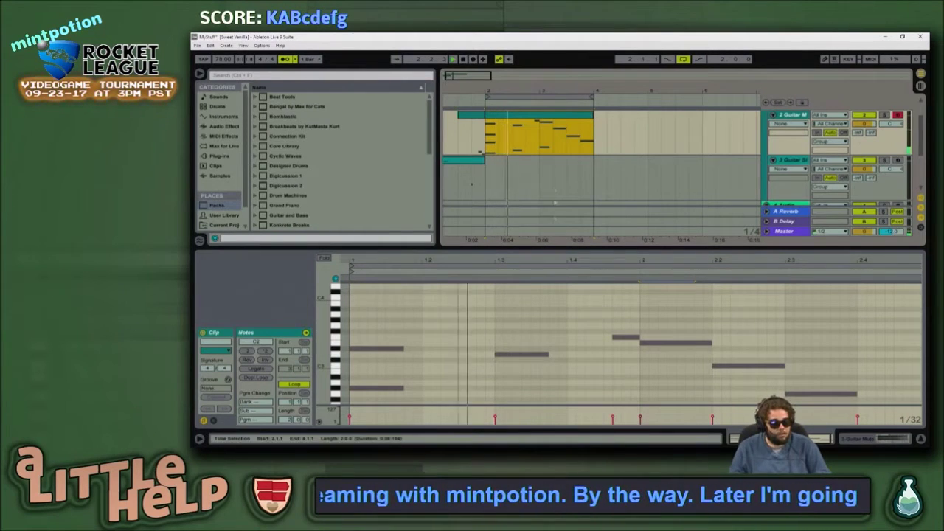
{"action": "scroll", "coordinate": [581, 313], "scroll_direction": "up", "scroll_amount": 3}
{"action": "scroll", "coordinate": [582, 311], "scroll_direction": "down", "scroll_amount": 2}
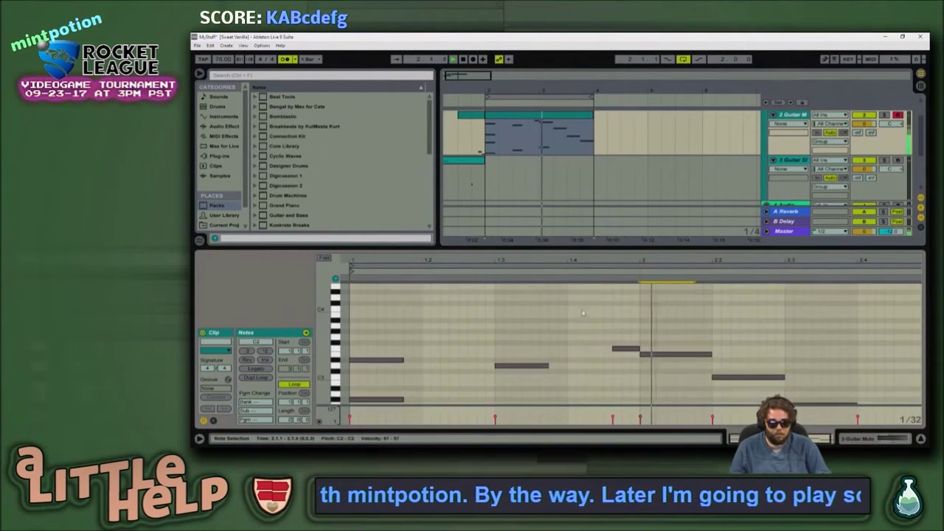
Step: Copy the first chord's inner notes to F2 and D2 at 1.3.1 and G2 and E2 at 2.1.1, and play the clip
{"action": "scroll", "coordinate": [583, 312], "scroll_direction": "down", "scroll_amount": 2}
{"action": "scroll", "coordinate": [583, 312], "scroll_direction": "down", "scroll_amount": 2}
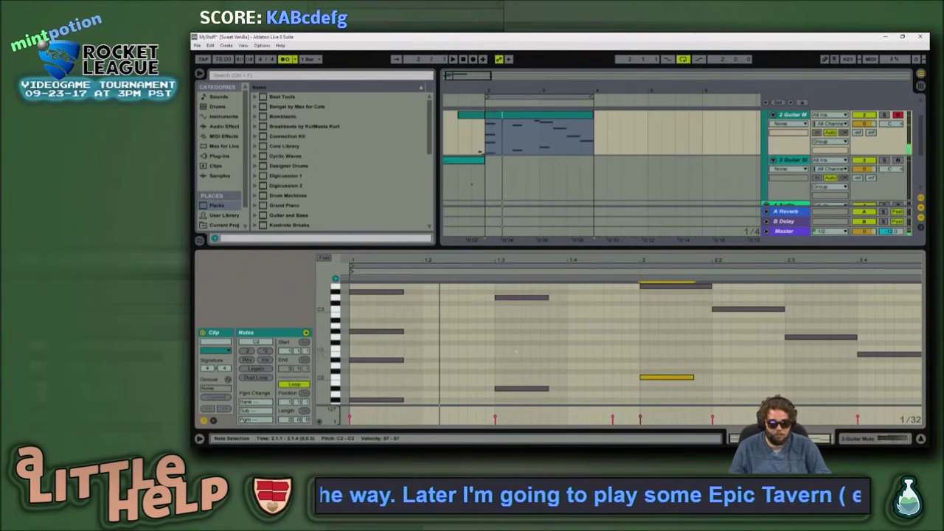
{"action": "left_click", "coordinate": [376, 332]}
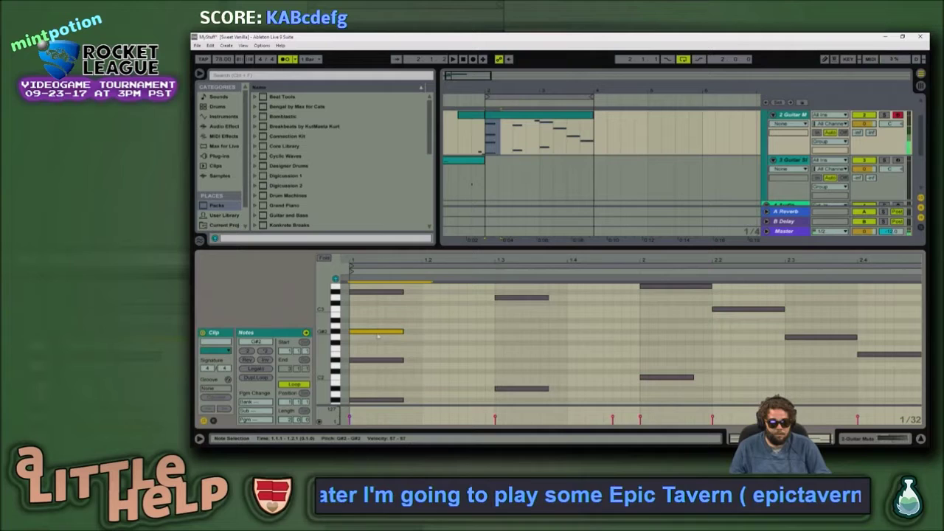
{"action": "left_click_drag", "start_coordinate": [377, 332], "coordinate": [657, 344]}
{"action": "left_click_drag", "start_coordinate": [395, 371], "coordinate": [674, 356]}
{"action": "key", "text": "space"}
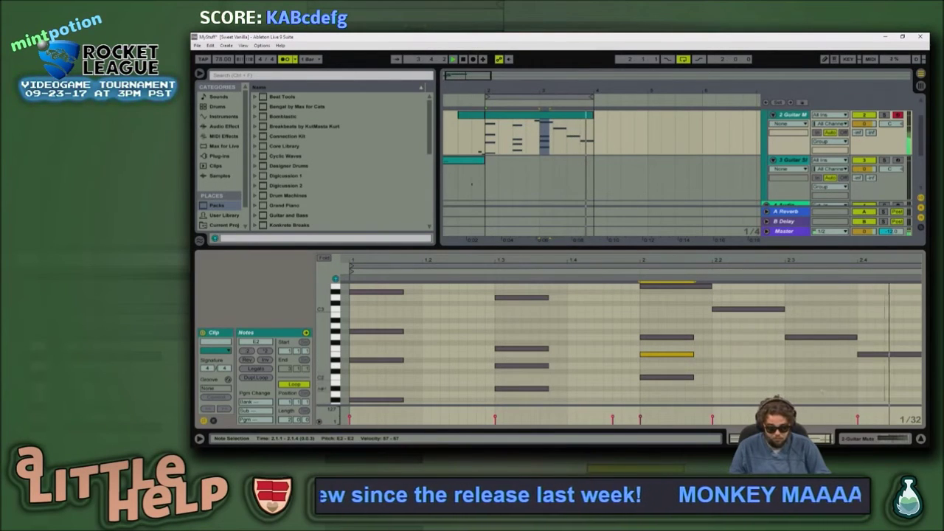
Step: Add a 1/16-triplet C1 at 2.3.3 and duplicate it directly after itself as E1
{"action": "scroll", "coordinate": [853, 395], "scroll_direction": "down", "scroll_amount": 4}
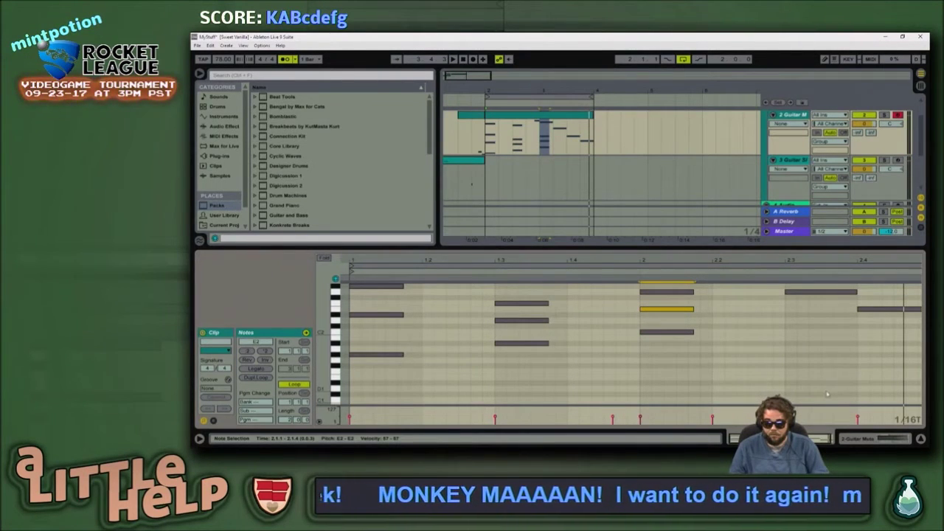
{"action": "double_click", "coordinate": [819, 391]}
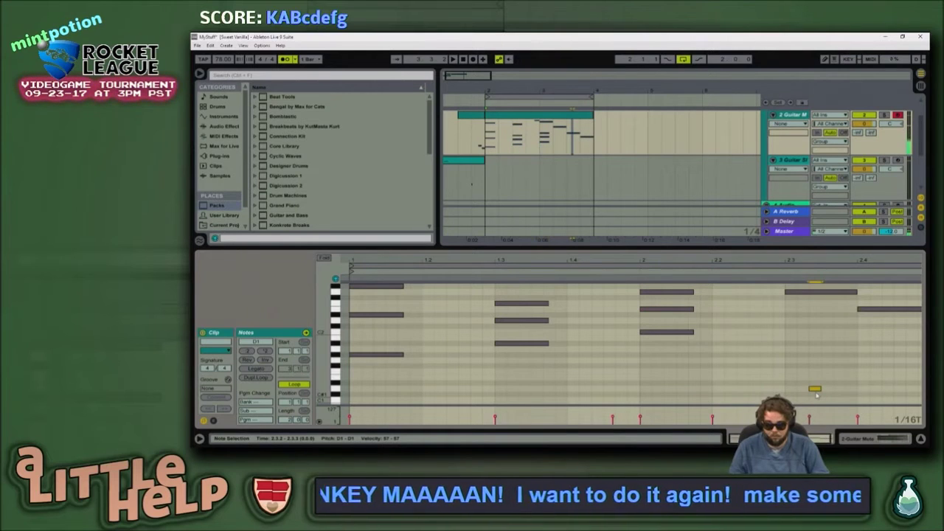
{"action": "key", "text": "Down"}
{"action": "key", "text": "Down"}
{"action": "key", "text": "Right"}
{"action": "key", "text": "ctrl+d"}
{"action": "key", "text": "Up"}
{"action": "key", "text": "Up"}
{"action": "key", "text": "Up"}
{"action": "key", "text": "Up"}
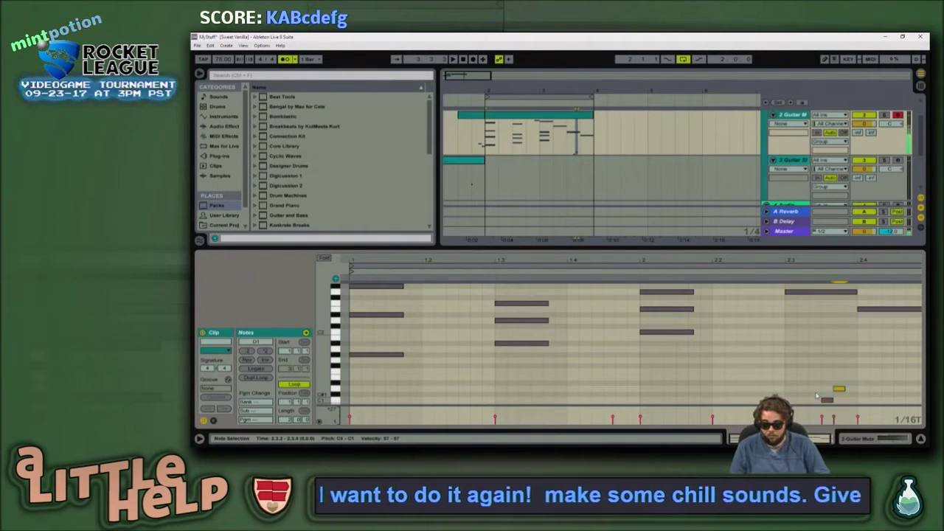
Step: Continue the rising triplet run with duplicates on G1 and on C2 at 2.4.1
{"action": "key", "text": "ctrl+d"}
{"action": "key", "text": "Up"}
{"action": "key", "text": "Up"}
{"action": "key", "text": "Up"}
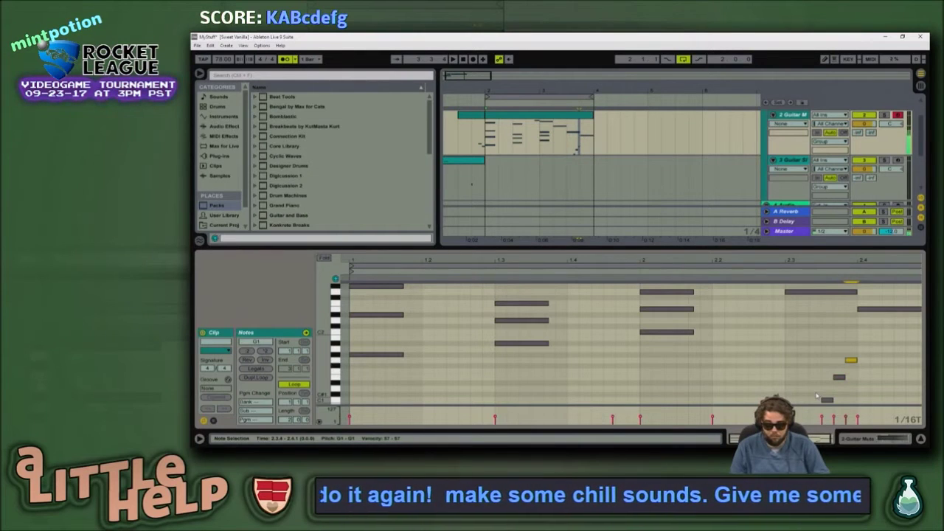
{"action": "key", "text": "ctrl+d"}
{"action": "key", "text": "Up"}
{"action": "key", "text": "Up"}
{"action": "key", "text": "Up"}
{"action": "key", "text": "Up"}
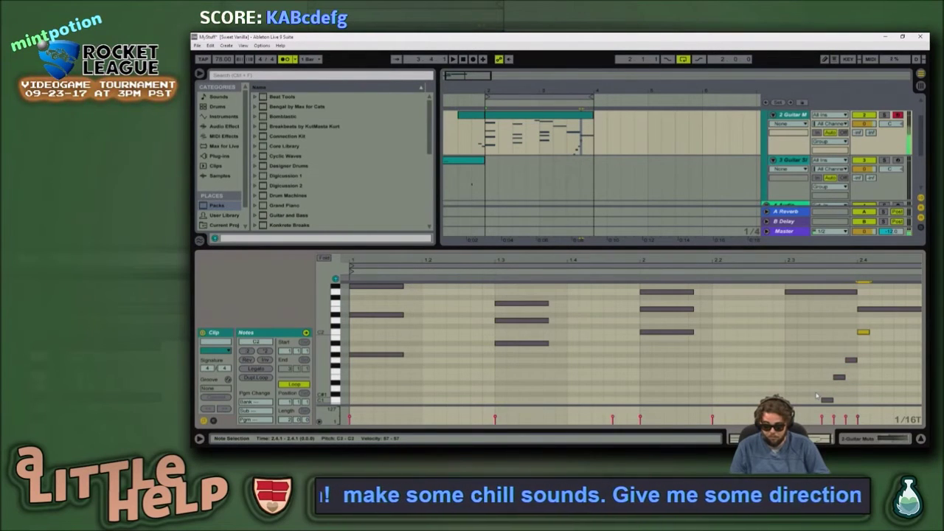
Step: Replace the C2 at 2.4.1 with a 1/8-triplet C2, followed by descending 1/8-triplet notes G1 and E1 up to the clip's end
{"action": "key", "text": "ctrl+1"}
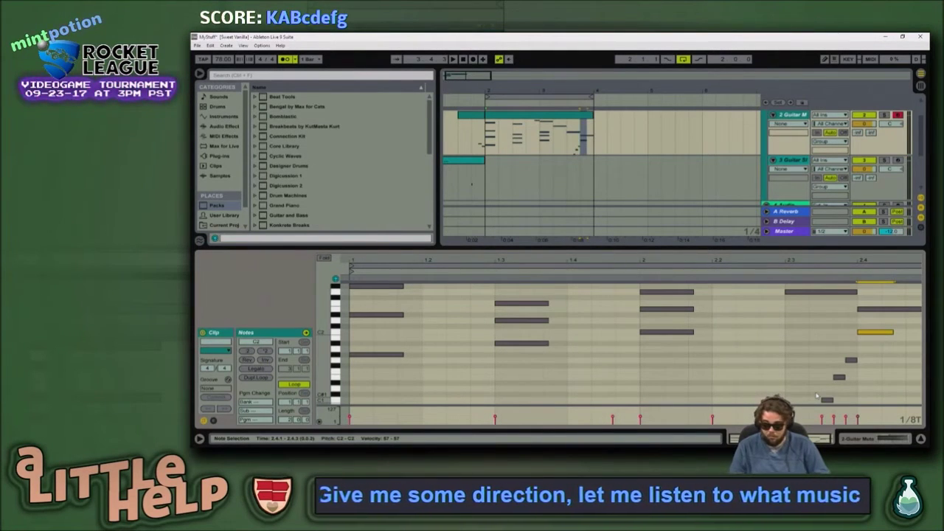
{"action": "key", "text": "Delete"}
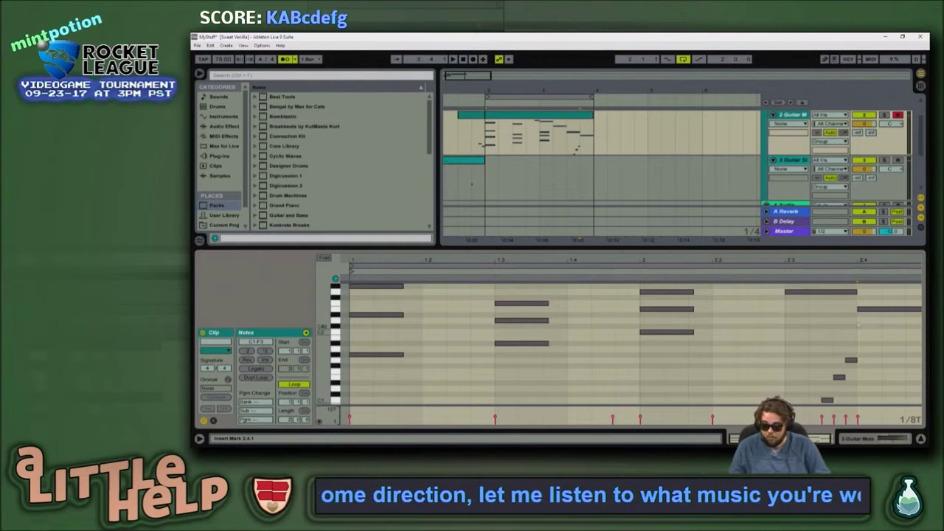
{"action": "double_click", "coordinate": [868, 333]}
{"action": "double_click", "coordinate": [892, 350]}
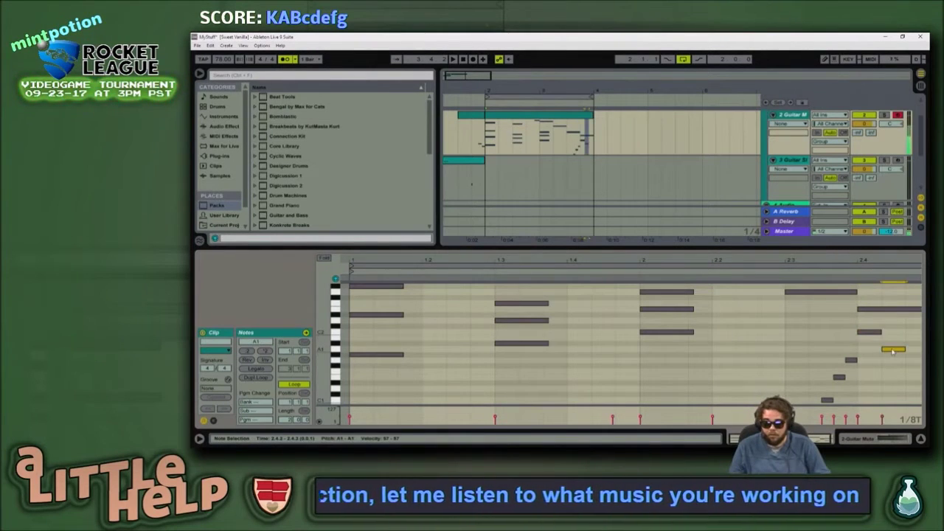
{"action": "key", "text": "Down"}
{"action": "key", "text": "Down"}
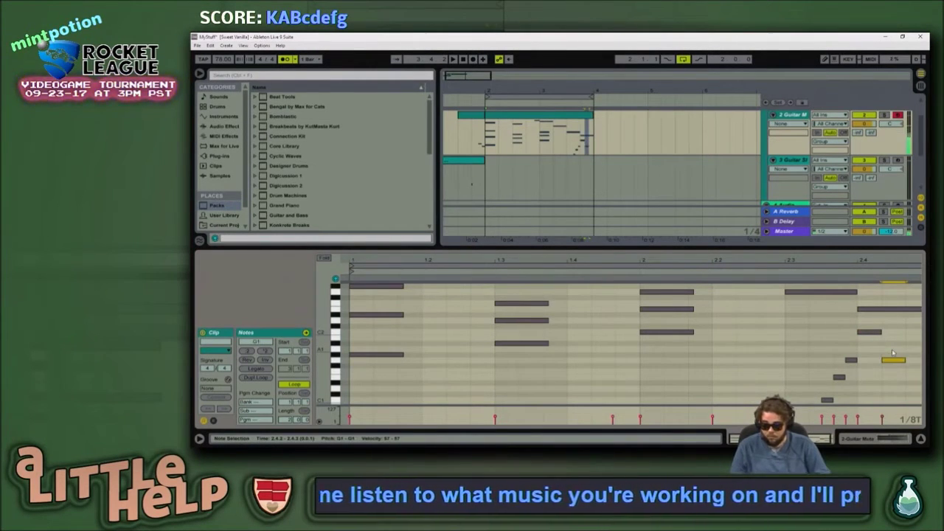
{"action": "key", "text": "Right"}
{"action": "key", "text": "Down"}
{"action": "key", "text": "Down"}
{"action": "key", "text": "Down"}
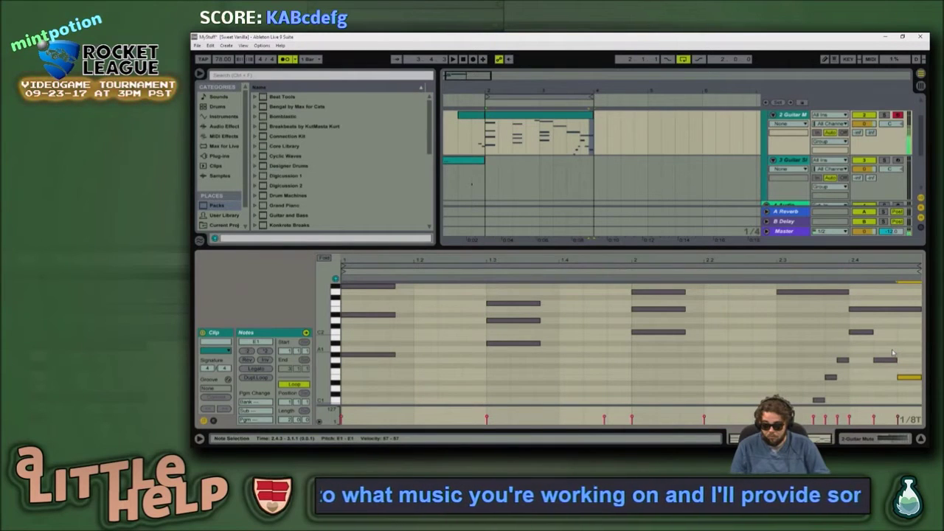
Step: Play back the looped clip while checking the Twitch chat in the browser, and return to Ableton Live
{"action": "key", "text": "space"}
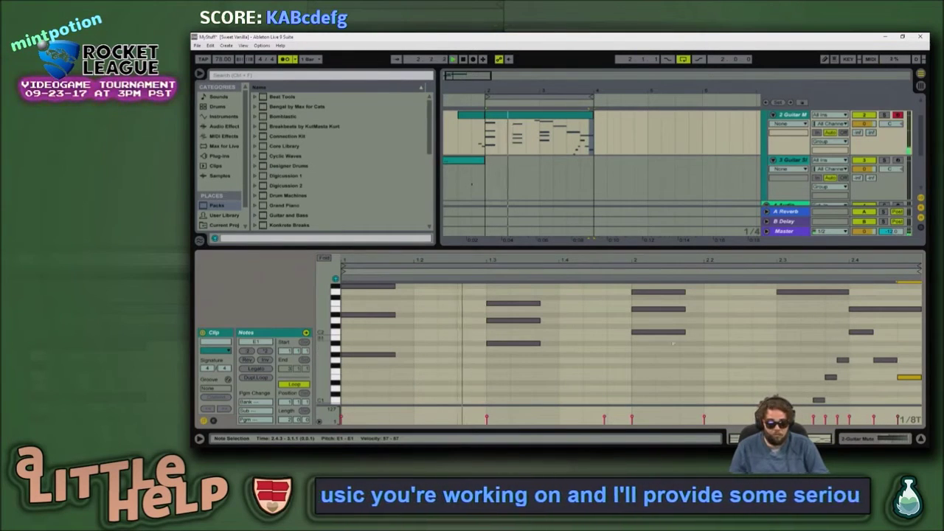
{"action": "key", "text": "alt+Tab"}
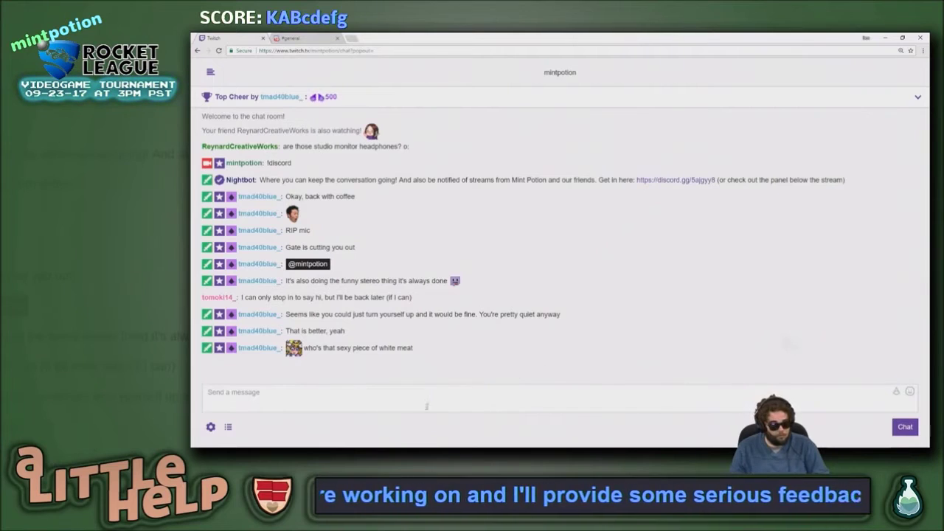
{"action": "key", "text": "alt+Tab"}
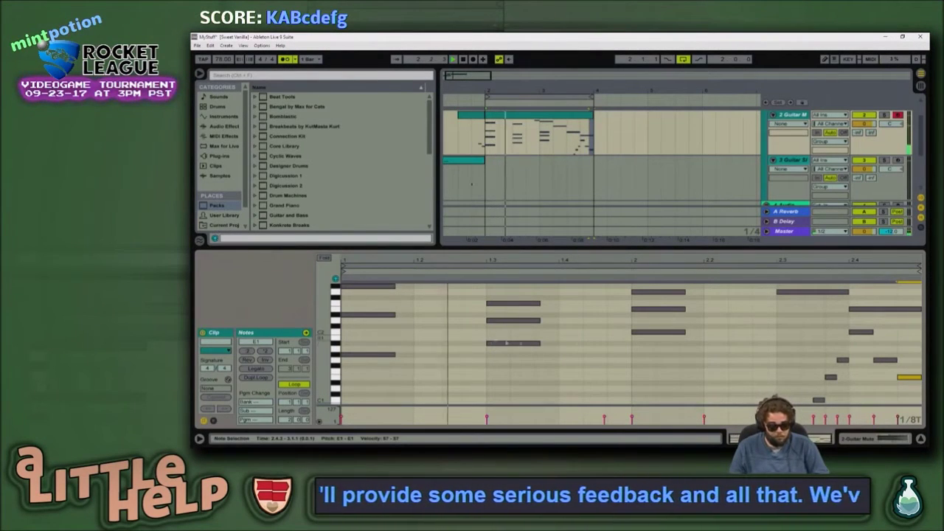
{"action": "scroll", "coordinate": [817, 357], "scroll_direction": "down", "scroll_amount": 1}
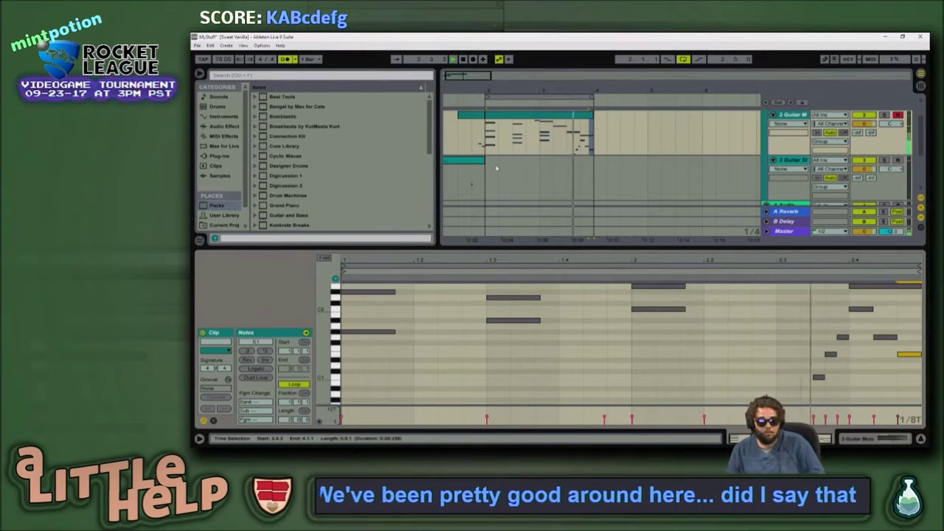
Step: Insert a new MIDI track directly below the Guitar Slides track
{"action": "left_click", "coordinate": [499, 190]}
{"action": "left_click", "coordinate": [506, 185]}
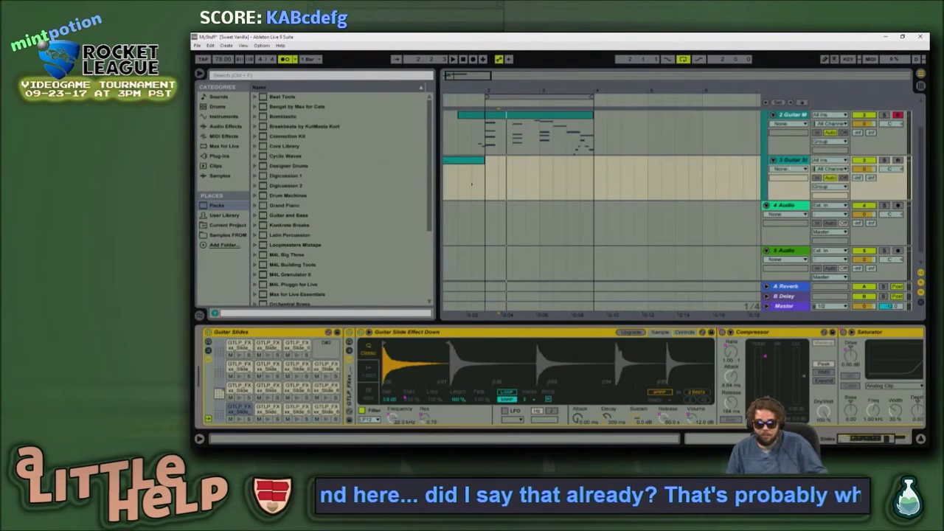
{"action": "key", "text": "ctrl+shift+t"}
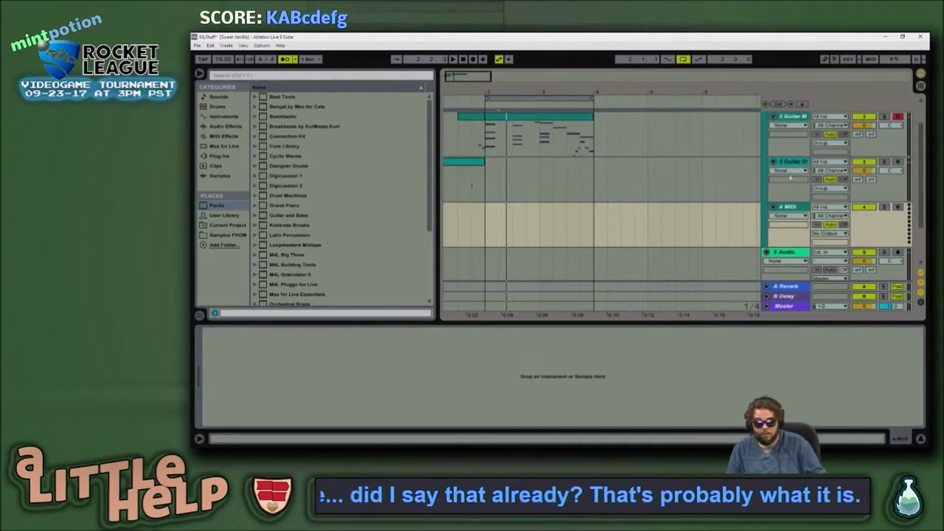
{"action": "left_click", "coordinate": [788, 215]}
{"action": "left_click", "coordinate": [517, 174]}
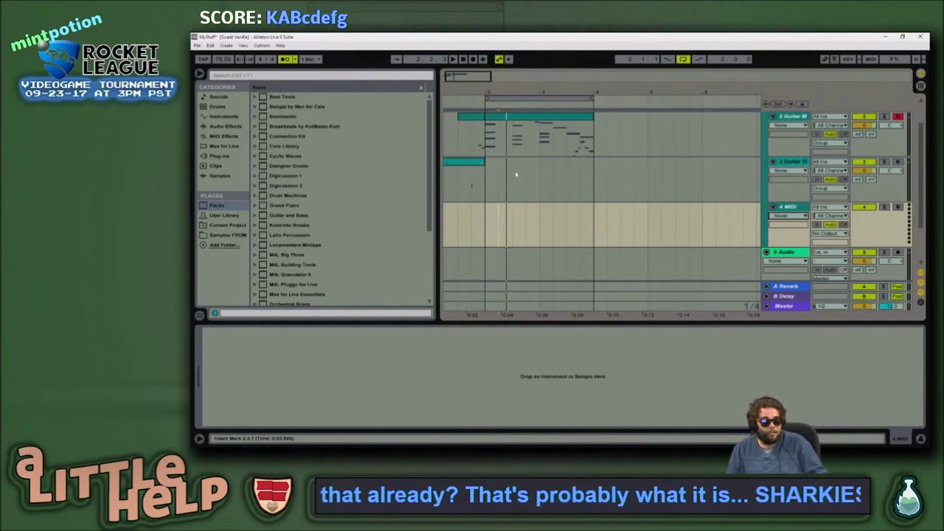
Step: Locate the Guitar Slides preset's folder through hot-swap and load Guitar Effects and Noise.adg onto the new MIDI track
{"action": "left_click", "coordinate": [549, 170]}
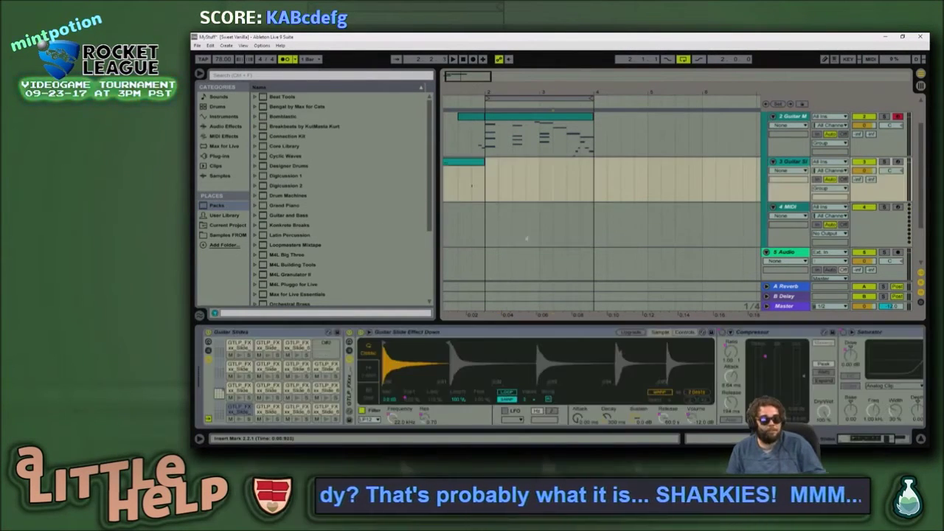
{"action": "key", "text": "q"}
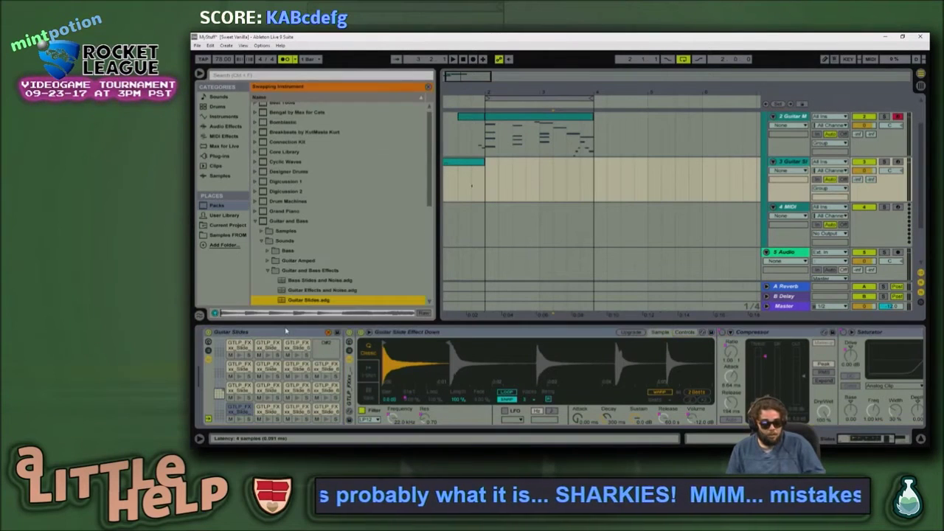
{"action": "scroll", "coordinate": [315, 264], "scroll_direction": "down", "scroll_amount": 3}
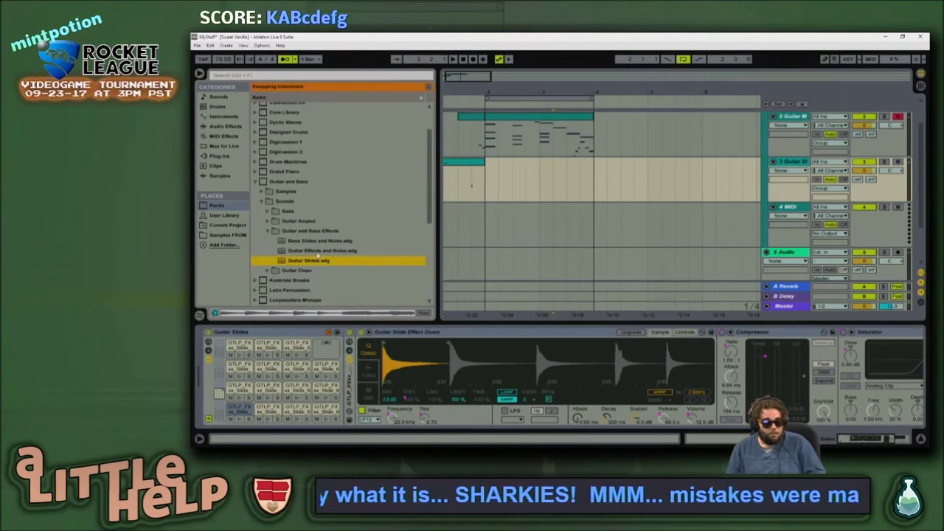
{"action": "left_click", "coordinate": [317, 251]}
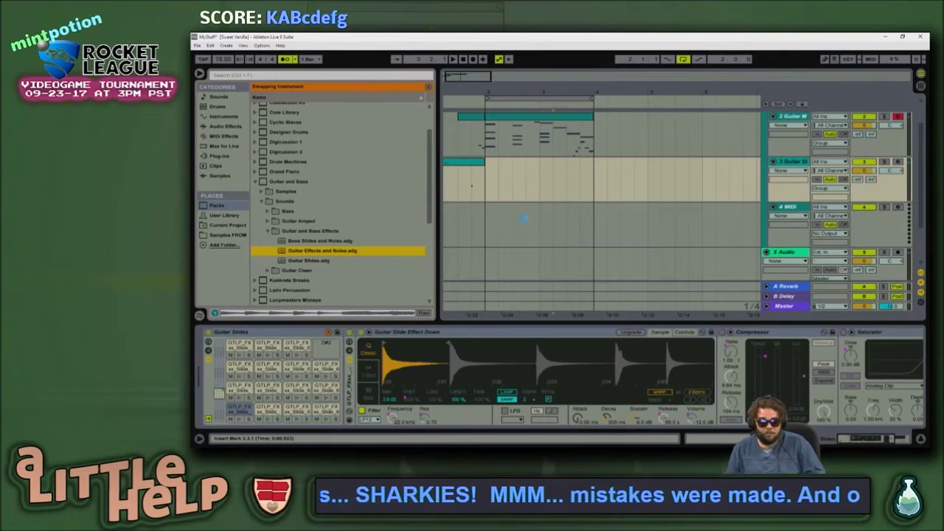
{"action": "left_click_drag", "start_coordinate": [522, 218], "coordinate": [525, 221]}
{"action": "key", "text": "Escape"}
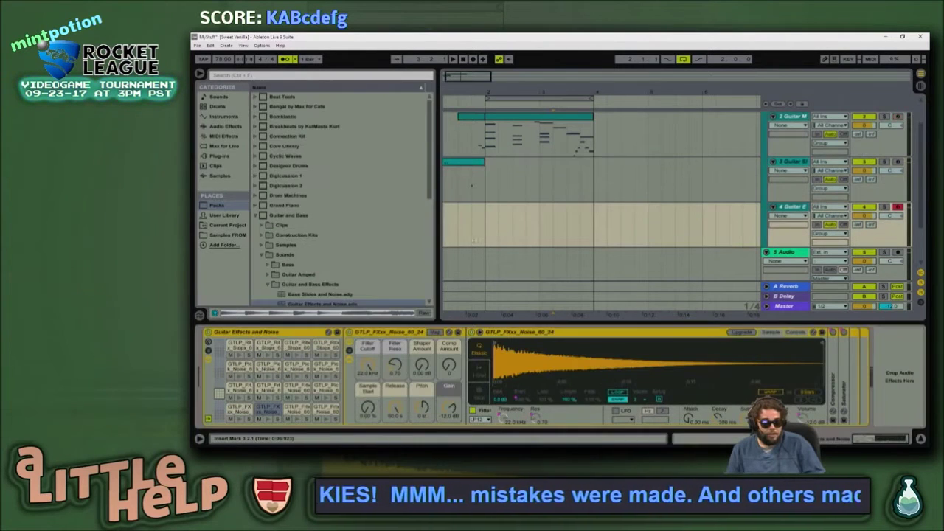
Step: Select the Guitar Slides track and collapse the Guitar and Bass Effects folder in the browser
{"action": "left_click", "coordinate": [499, 184]}
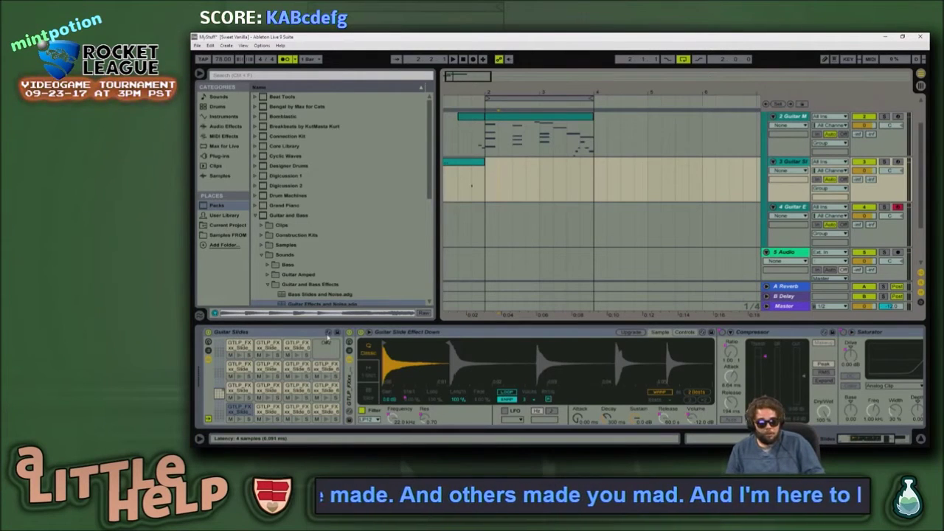
{"action": "left_click", "coordinate": [333, 267]}
{"action": "scroll", "coordinate": [334, 269], "scroll_direction": "down", "scroll_amount": 1}
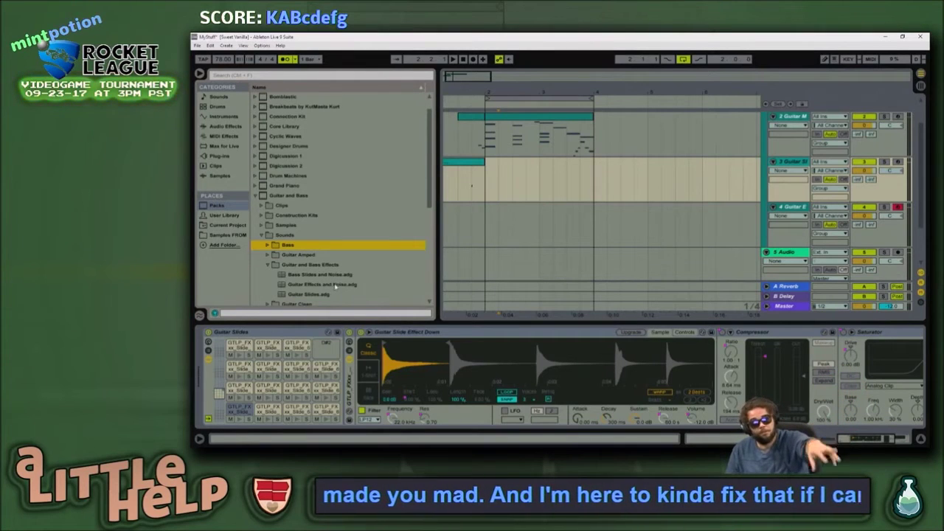
{"action": "left_click", "coordinate": [317, 268]}
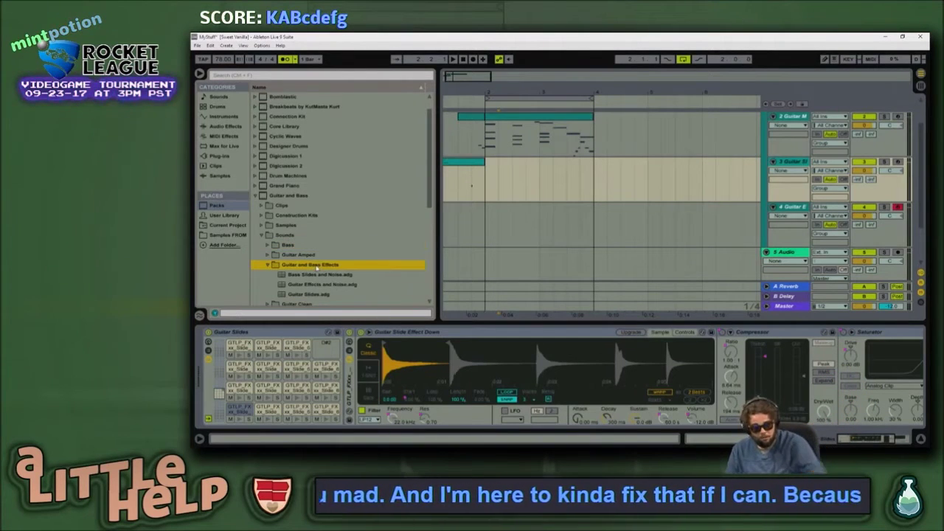
{"action": "key", "text": "Left"}
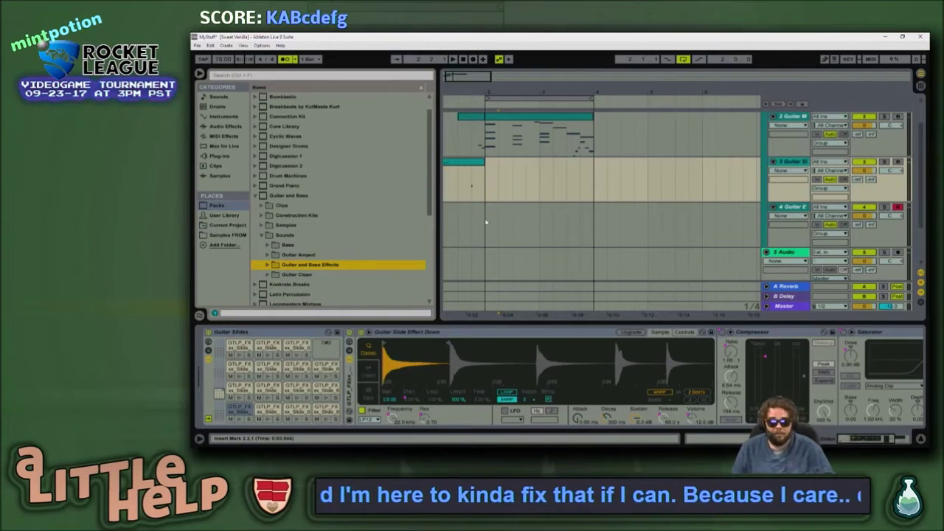
Step: Turn on the computer MIDI keyboard and audition a stop-noise sample on the Guitar Effects and Noise track
{"action": "left_click", "coordinate": [487, 221]}
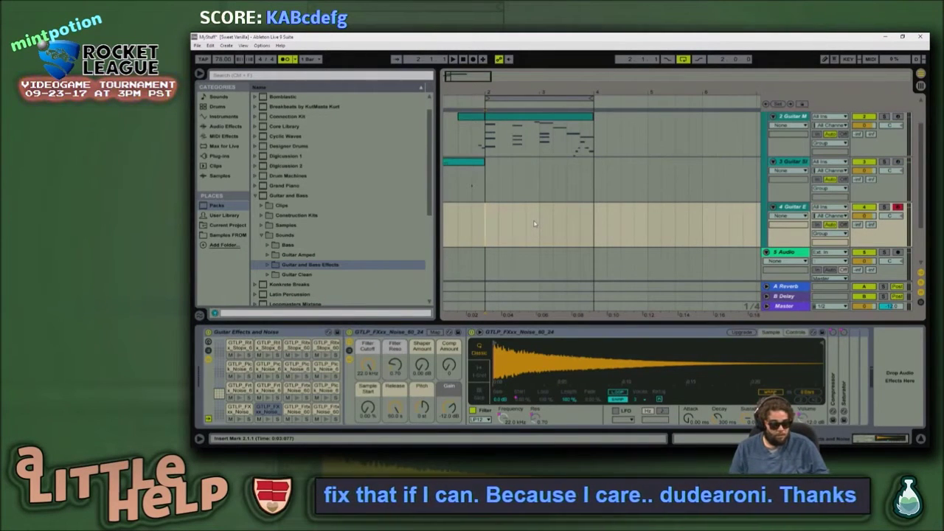
{"action": "key", "text": "Home"}
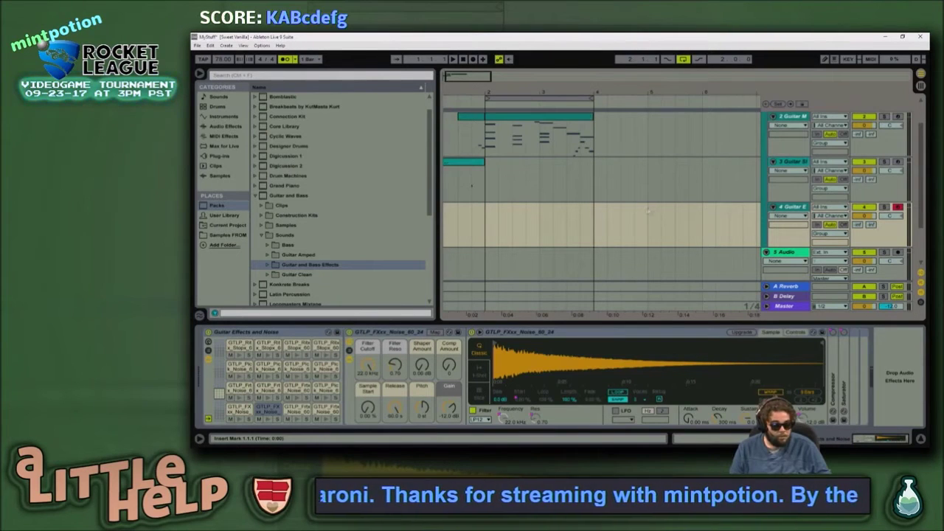
{"action": "key", "text": "ctrl+shift+k"}
{"action": "key", "text": "l"}
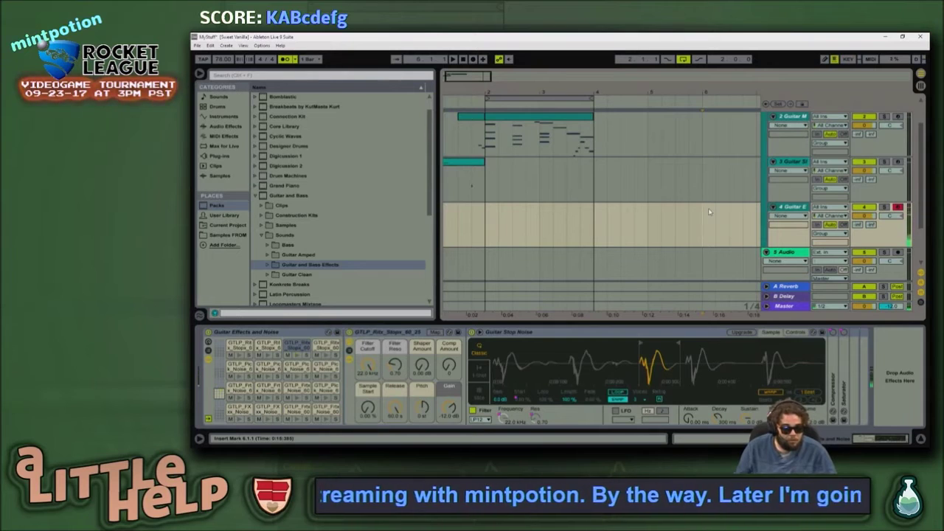
Step: Audition the stop, fret and FX noise samples of the guitar effects instrument in several keyboard octaves
{"action": "key", "text": "x"}
{"action": "key", "text": "a"}
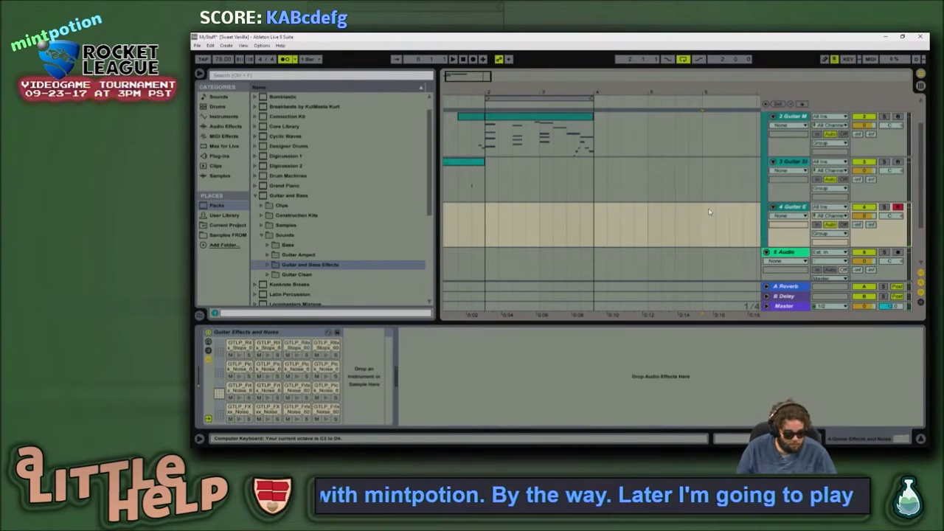
{"action": "key", "text": "z"}
{"action": "key", "text": "z"}
{"action": "key", "text": "a"}
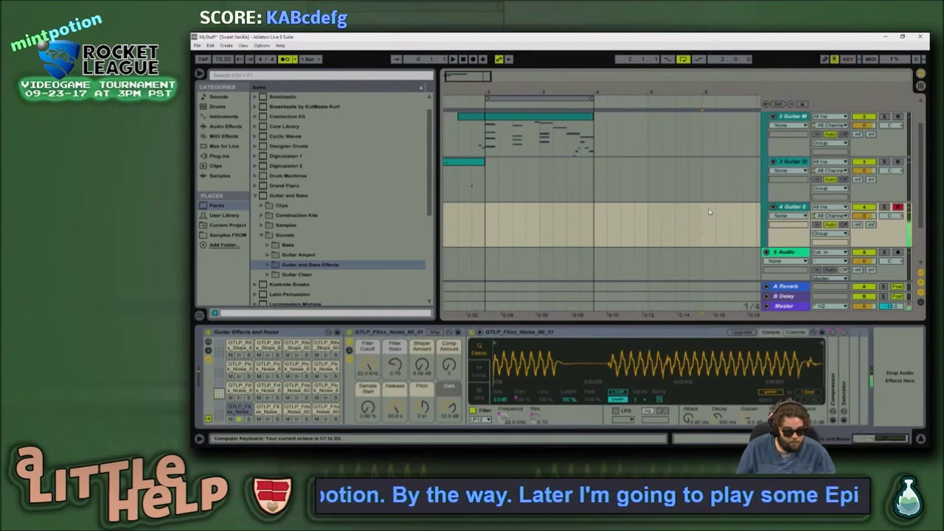
{"action": "key", "text": "s"}
{"action": "key", "text": "w"}
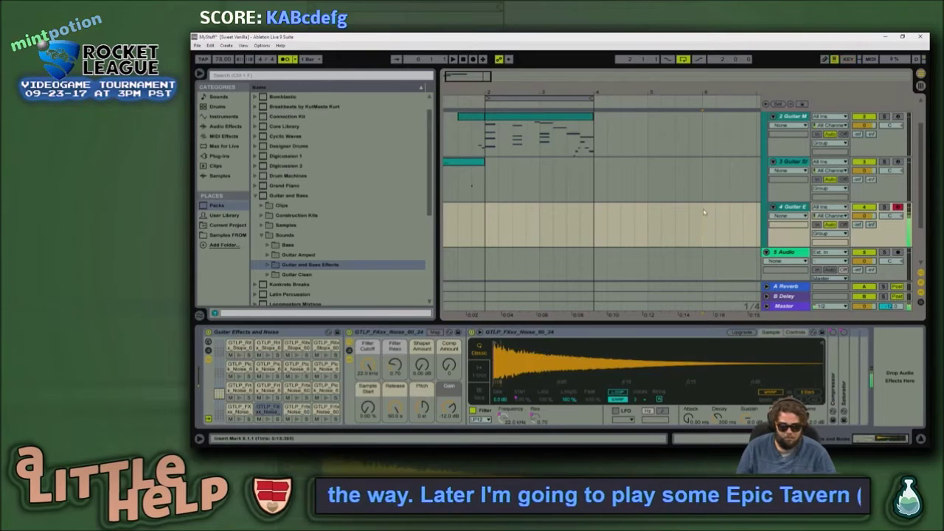
Step: Lower the Guitar Effects and Noise track's volume to -11.7 dB and play the arrangement from 1.4.1
{"action": "left_click_drag", "start_coordinate": [864, 216], "coordinate": [865, 235]}
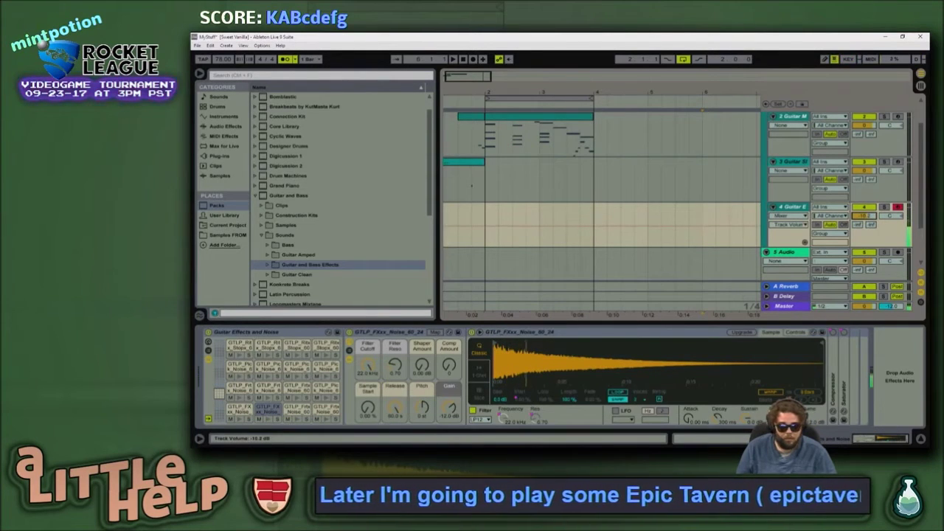
{"action": "key", "text": "e"}
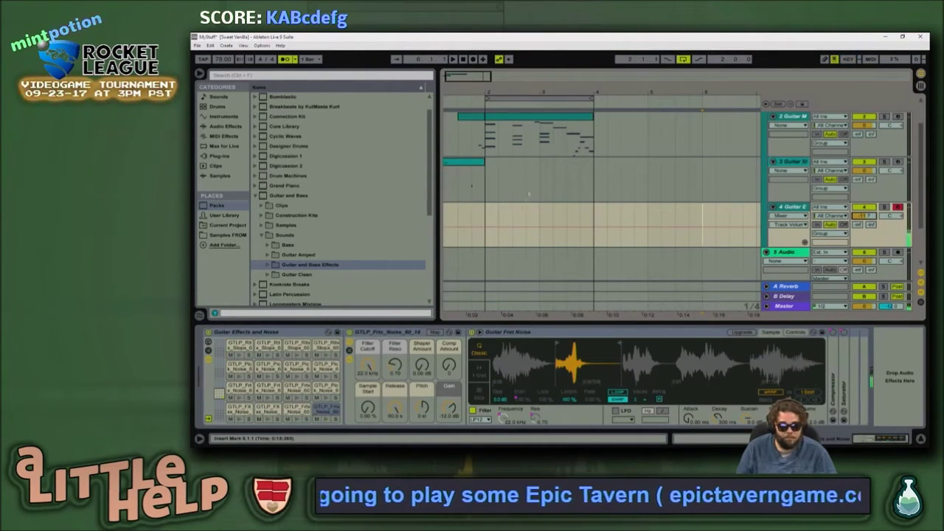
{"action": "left_click", "coordinate": [472, 219]}
{"action": "key", "text": "space"}
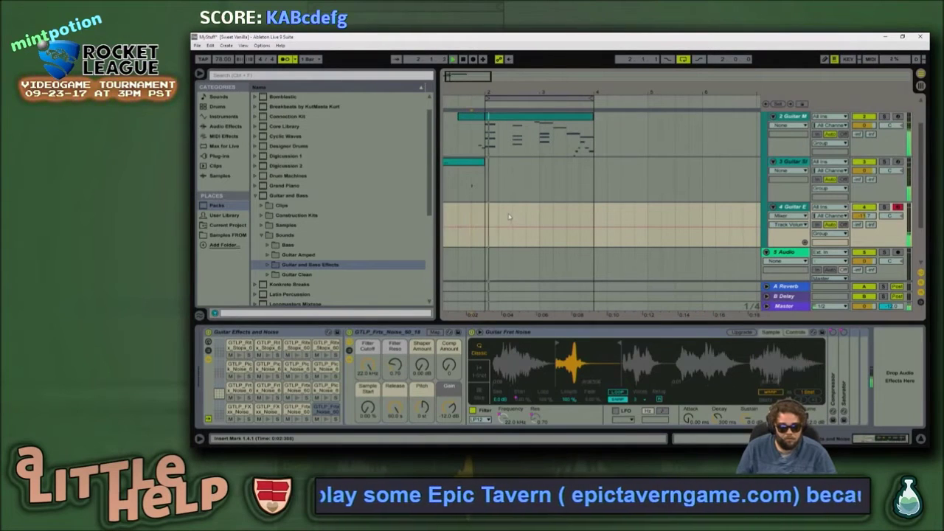
{"action": "key", "text": "space"}
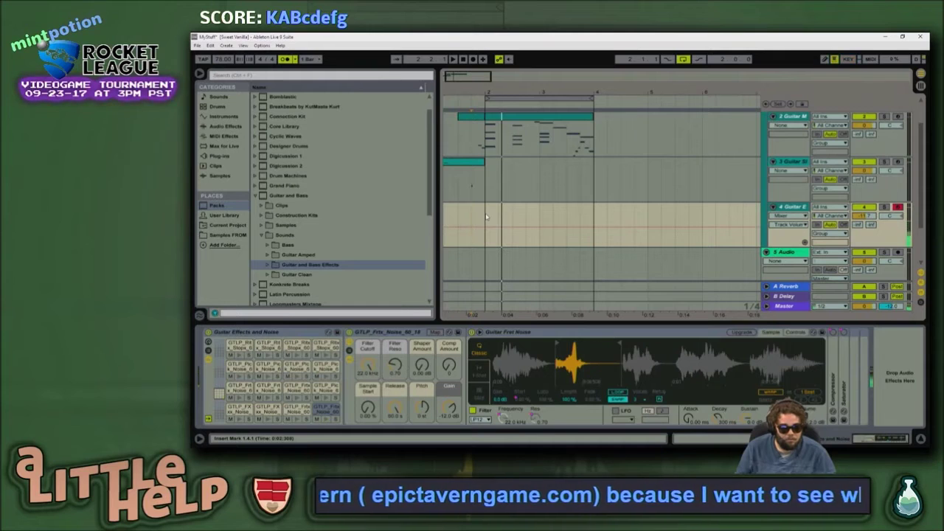
{"action": "key", "text": "F9"}
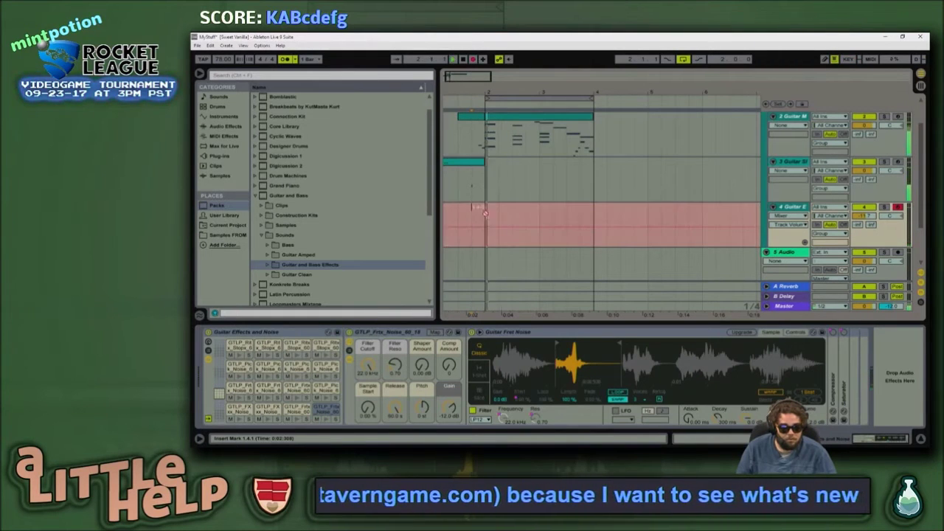
{"action": "key", "text": "space"}
{"action": "left_click", "coordinate": [477, 208]}
{"action": "key", "text": "Delete"}
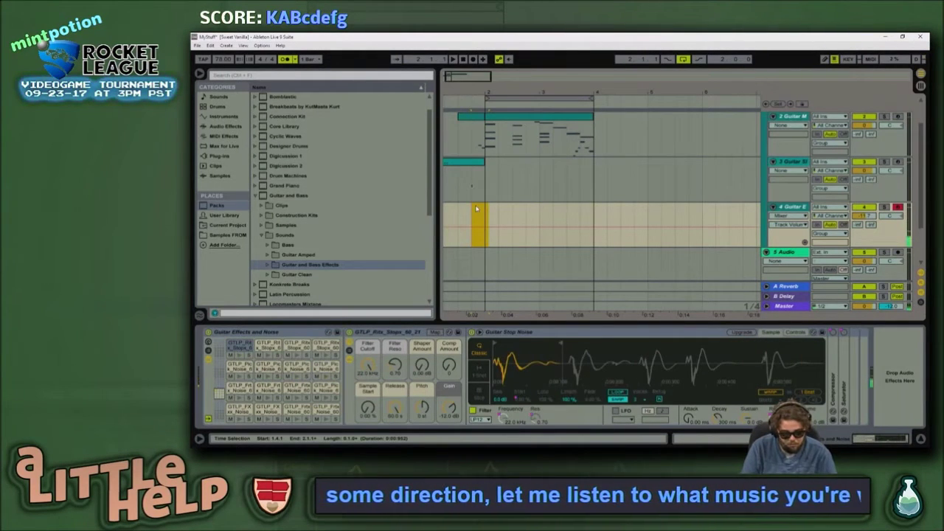
{"action": "left_click", "coordinate": [478, 210]}
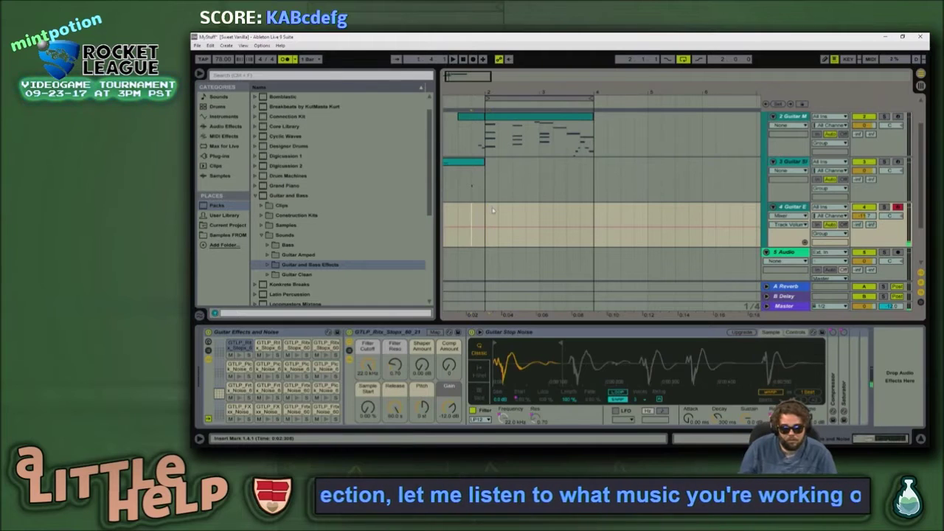
Step: Create an empty half-bar MIDI clip from 2.1.1 to 2.3.1 on the guitar effects track and open its notes
{"action": "mouse_move", "coordinate": [494, 214]}
{"action": "left_mouse_down"}
{"action": "mouse_move", "coordinate": [587, 219]}
{"action": "mouse_move", "coordinate": [507, 218]}
{"action": "left_mouse_up"}
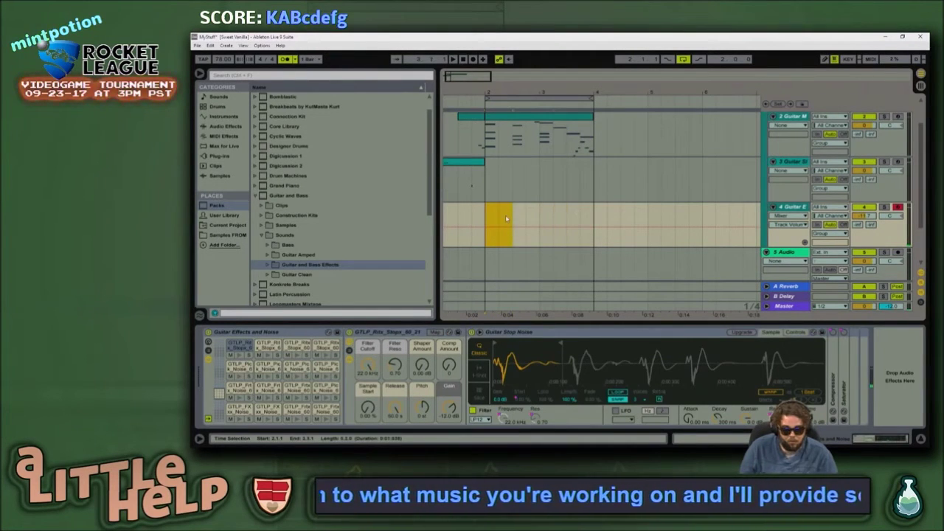
{"action": "key", "text": "ctrl+shift+m"}
{"action": "double_click", "coordinate": [507, 219]}
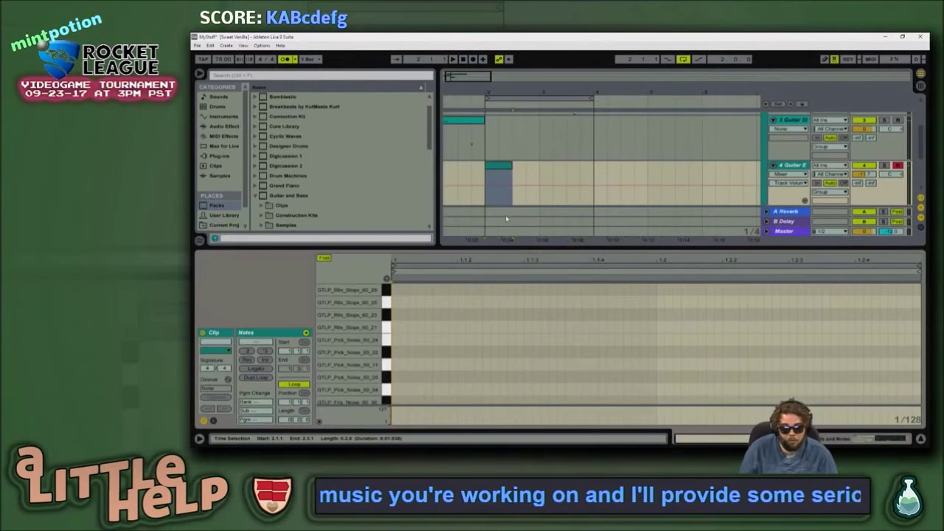
Step: Audition noise samples, add a short D2 stop-noise note at beat 1.2 of the new clip, and play it back
{"action": "key", "text": "u"}
{"action": "key", "text": "k"}
{"action": "key", "text": "l"}
{"action": "key", "text": "l"}
{"action": "key", "text": "l"}
{"action": "key", "text": "l"}
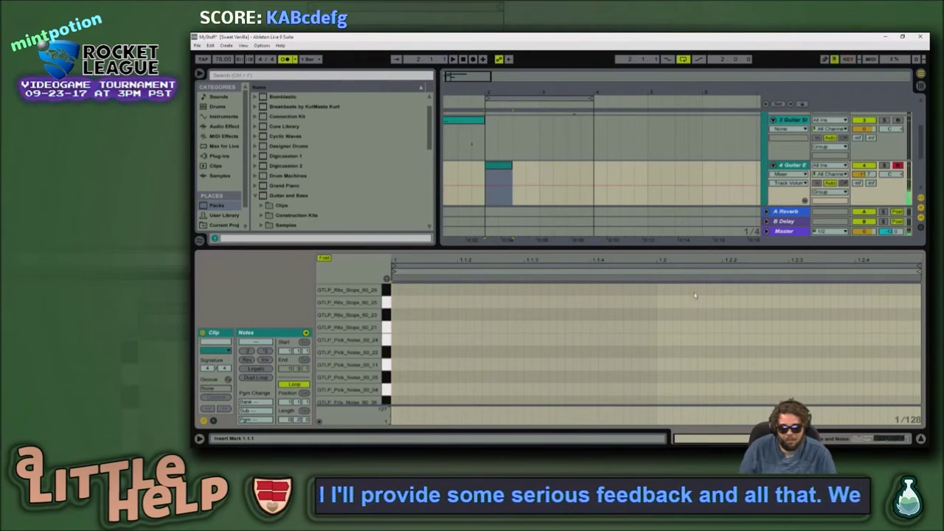
{"action": "left_click", "coordinate": [659, 306]}
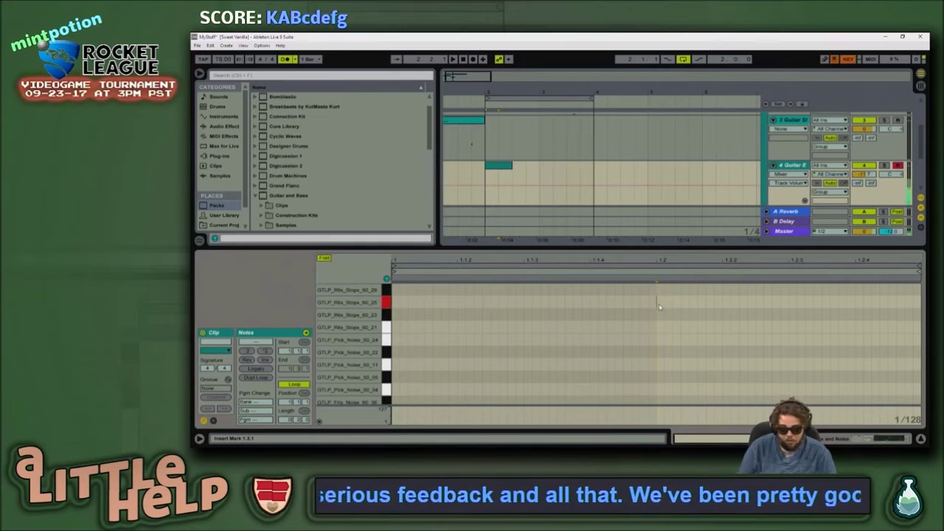
{"action": "key", "text": "space"}
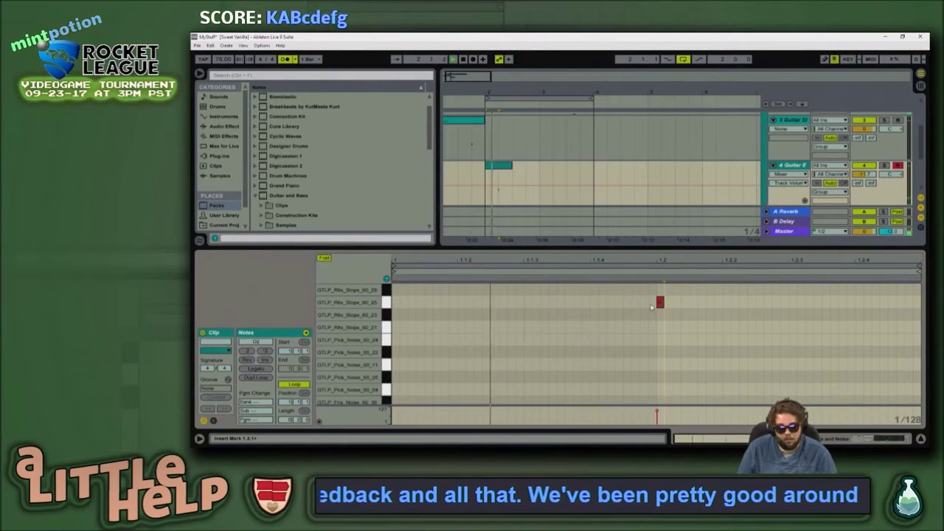
{"action": "key", "text": "space"}
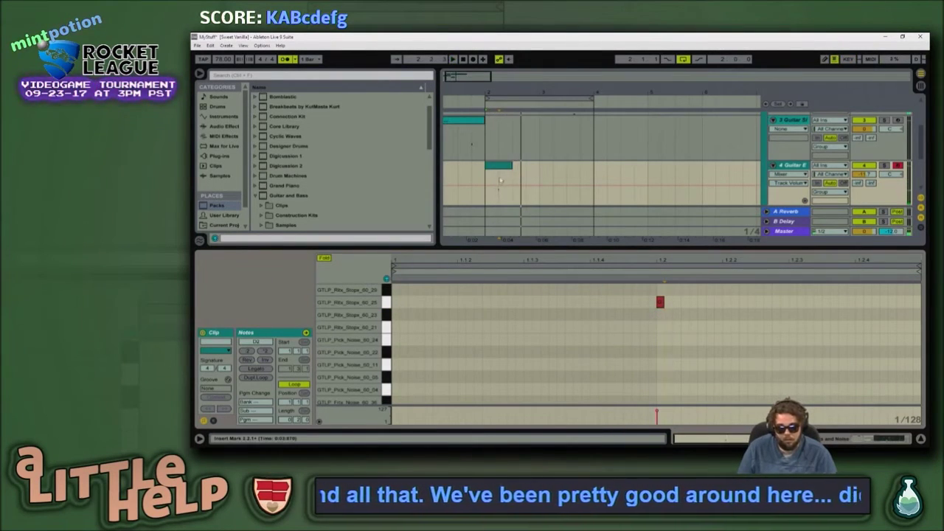
Step: Duplicate the stop-noise clip twice in a row and play the arrangement from 2.1.1
{"action": "left_click", "coordinate": [503, 167]}
{"action": "key", "text": "ctrl+d"}
{"action": "key", "text": "ctrl+d"}
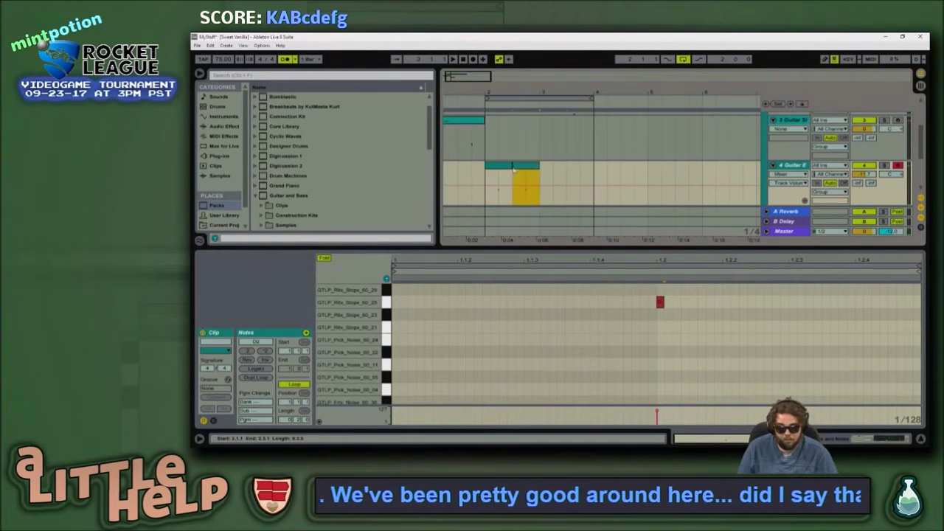
{"action": "left_click", "coordinate": [499, 165]}
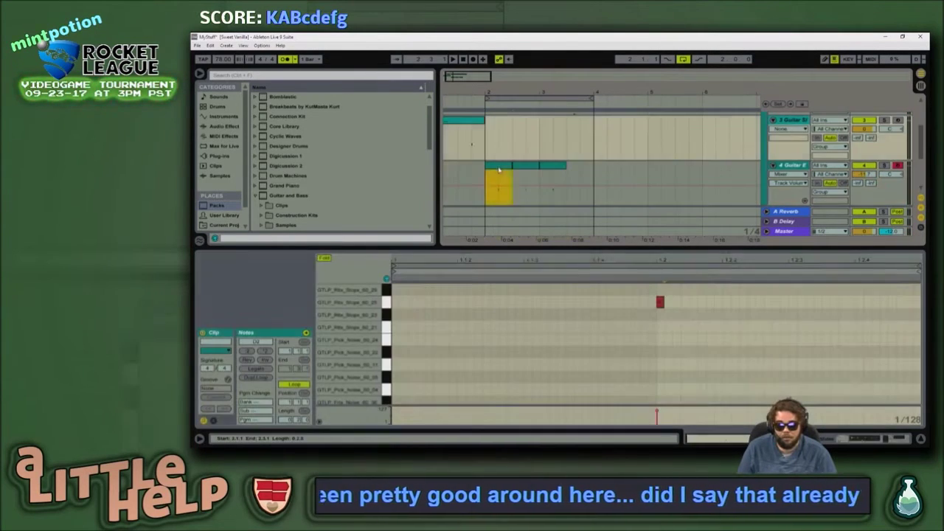
{"action": "left_click", "coordinate": [494, 183]}
{"action": "key", "text": "space"}
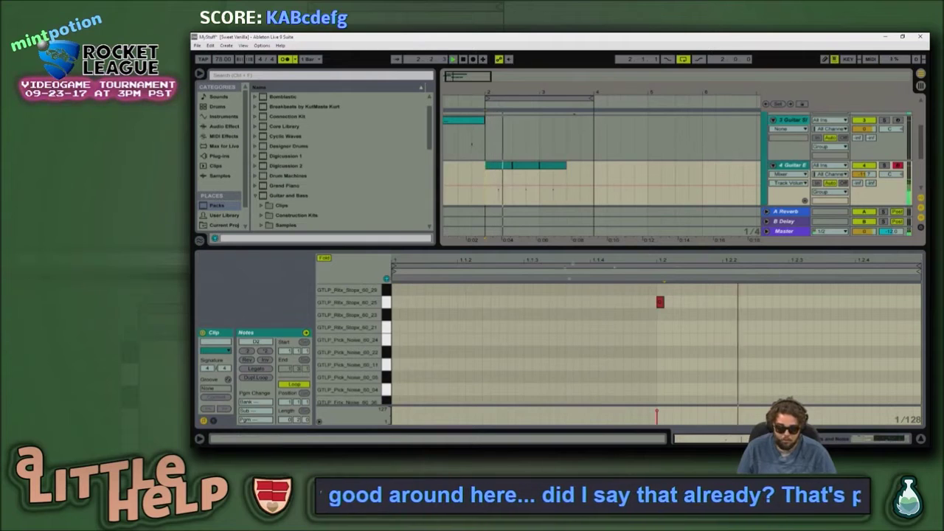
{"action": "left_click_drag", "start_coordinate": [454, 248], "coordinate": [523, 306]}
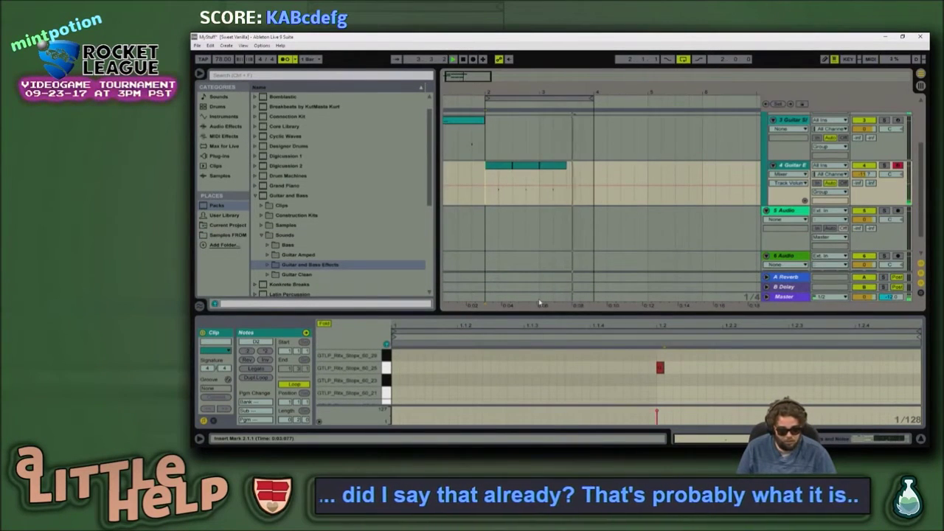
{"action": "key", "text": "space"}
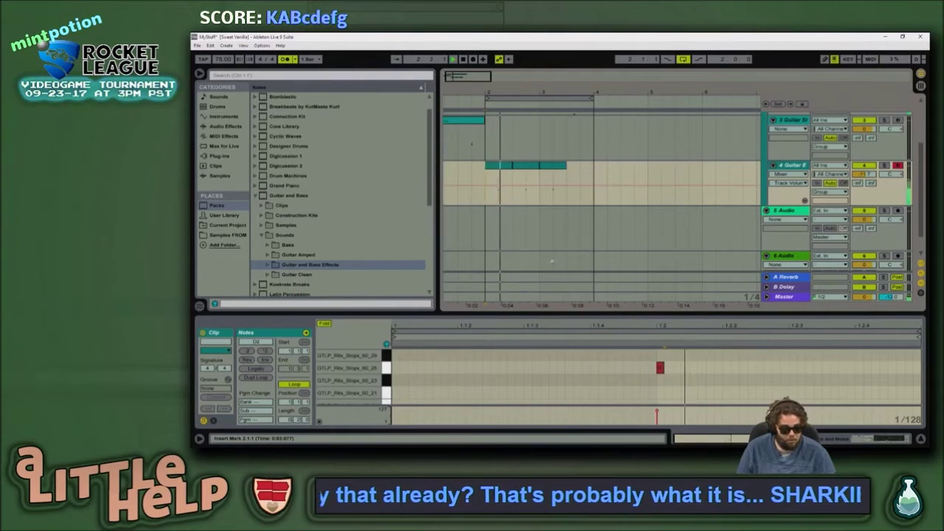
Step: Open the muted guitar track's two-bar clip and enlarge the note editor to show its chords and melody
{"action": "scroll", "coordinate": [568, 221], "scroll_direction": "up", "scroll_amount": 3}
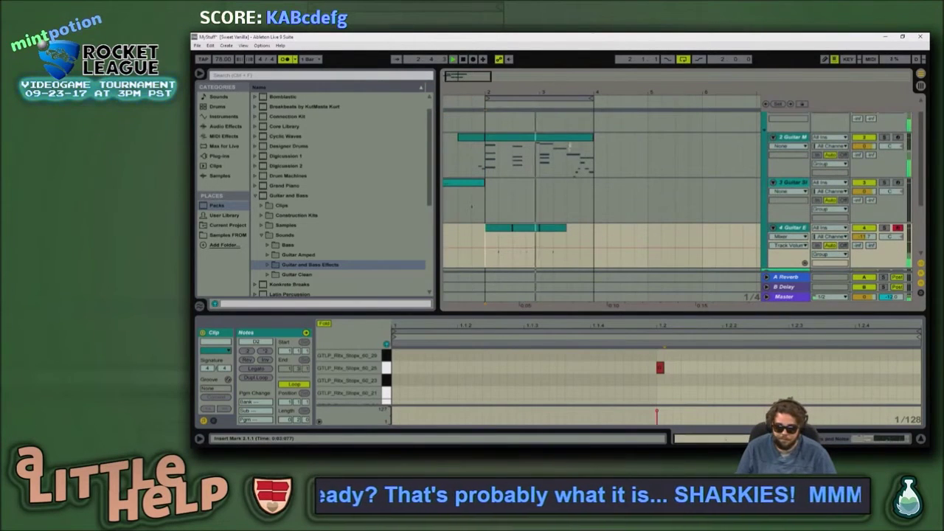
{"action": "left_click", "coordinate": [565, 138]}
{"action": "key", "text": "shift+Tab"}
{"action": "key", "text": "shift+Tab"}
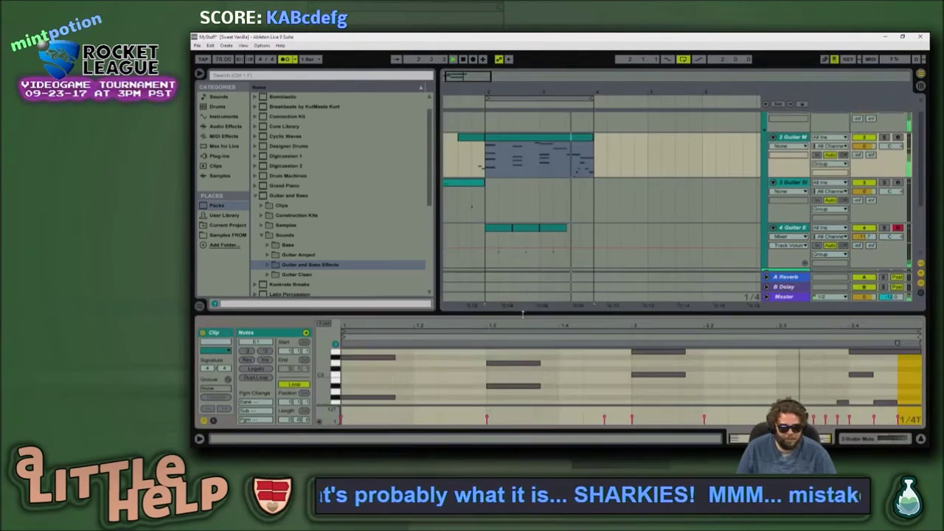
{"action": "left_click_drag", "start_coordinate": [485, 313], "coordinate": [479, 181]}
{"action": "scroll", "coordinate": [416, 320], "scroll_direction": "up", "scroll_amount": 4}
{"action": "scroll", "coordinate": [421, 322], "scroll_direction": "up", "scroll_amount": 3}
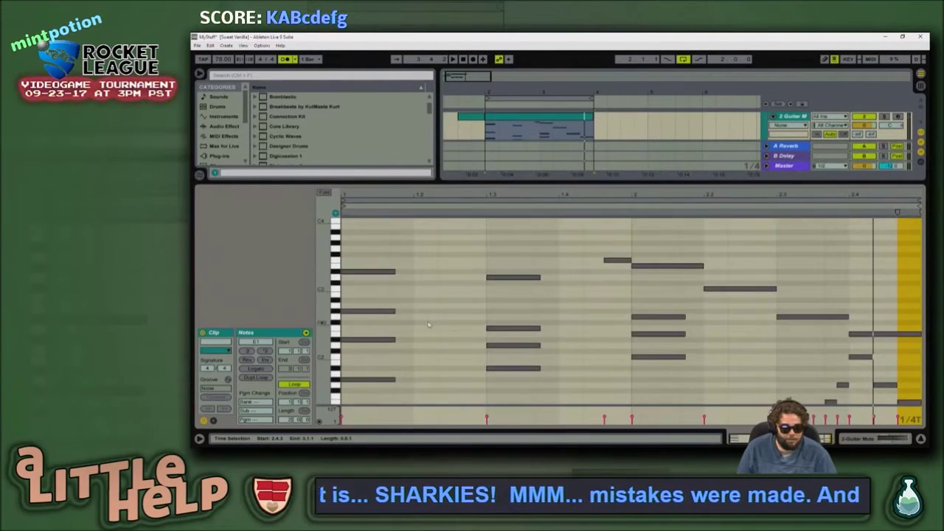
Step: Examine the chord at the start of the muted guitar clip and the chord at the start of its second bar
{"action": "left_click_drag", "start_coordinate": [428, 252], "coordinate": [338, 391]}
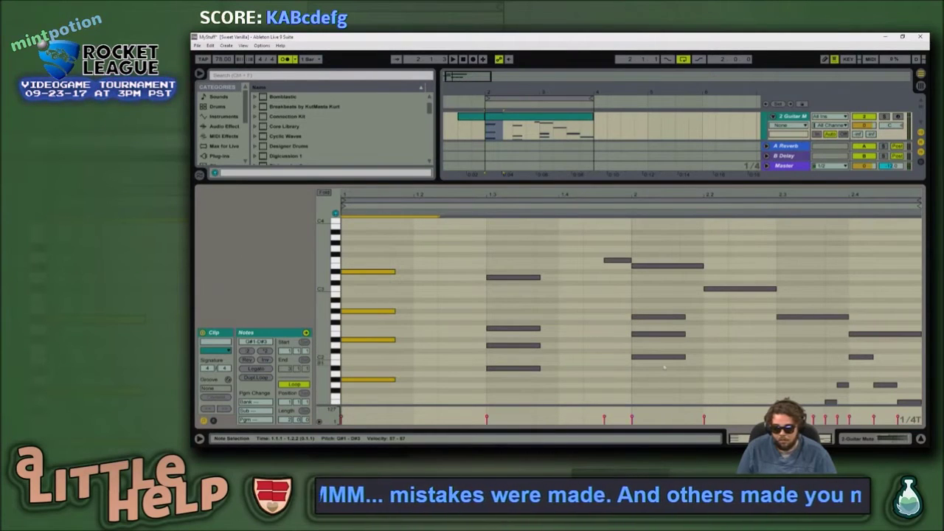
{"action": "left_click_drag", "start_coordinate": [638, 255], "coordinate": [686, 356]}
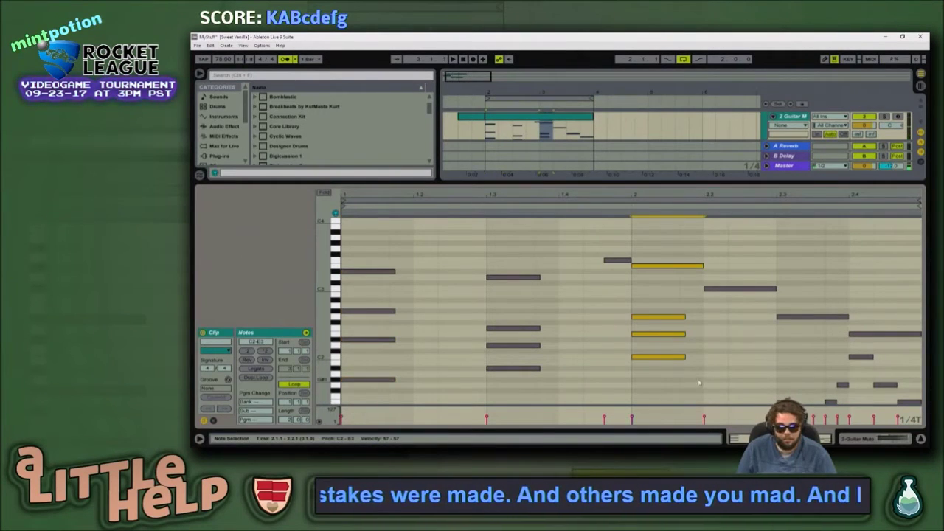
{"action": "left_click", "coordinate": [590, 289]}
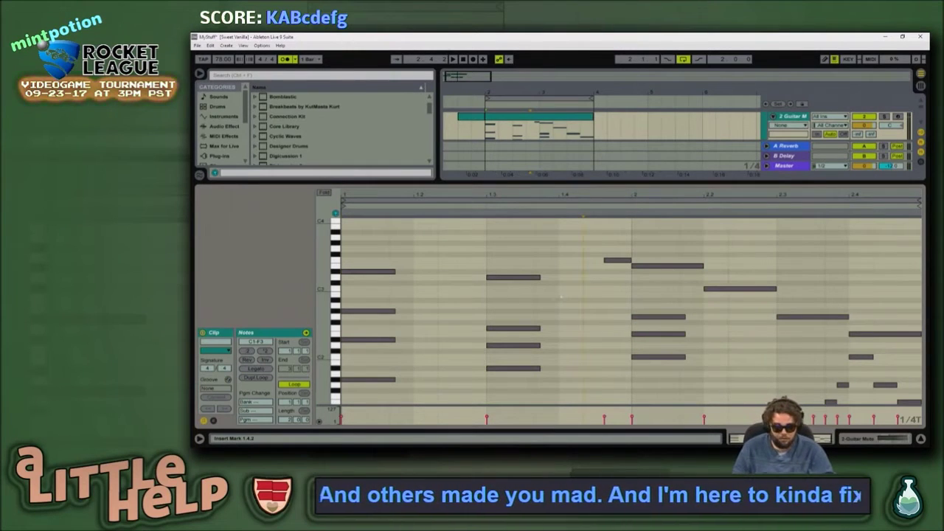
Step: Duplicate the two-bar muted guitar clip to start at bar 4, open the copy, and play it
{"action": "left_click", "coordinate": [566, 123]}
{"action": "left_click", "coordinate": [569, 126]}
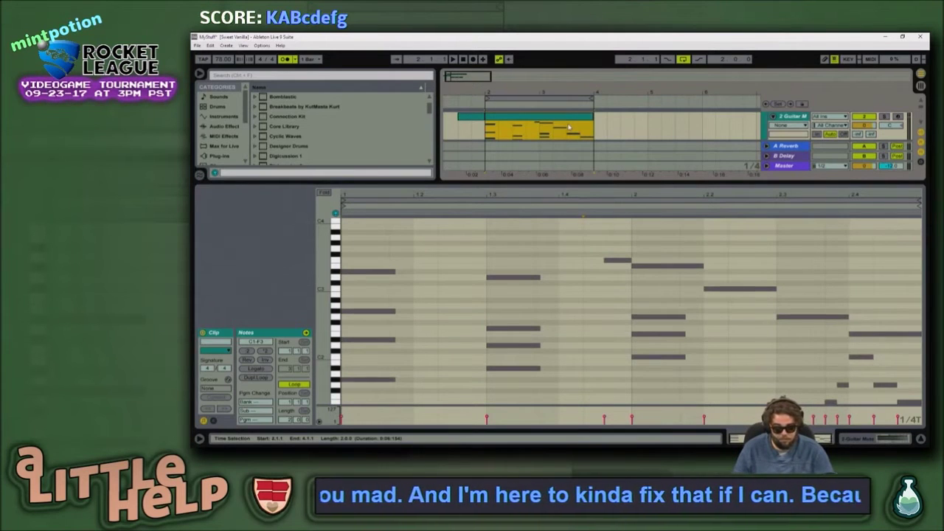
{"action": "key", "text": "ctrl+d"}
{"action": "left_click", "coordinate": [506, 272]}
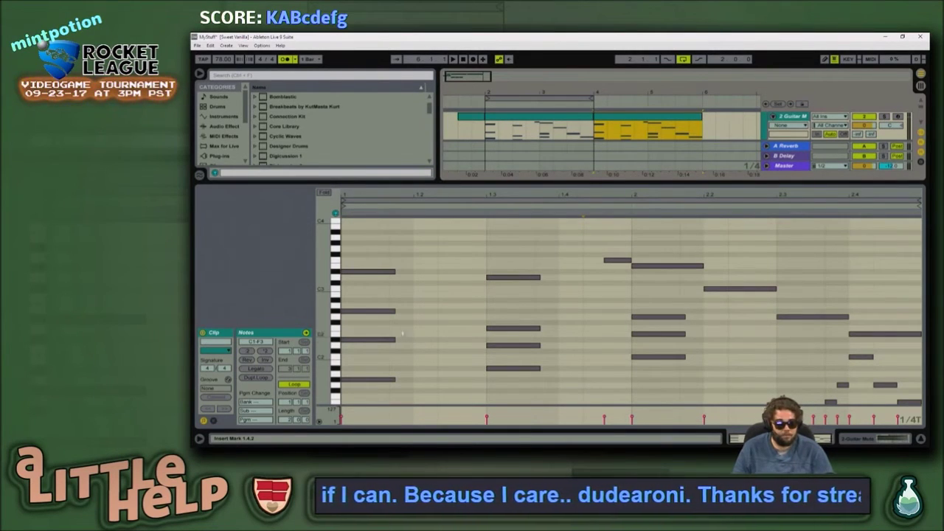
{"action": "left_click", "coordinate": [625, 127]}
{"action": "key", "text": "space"}
{"action": "key", "text": "space"}
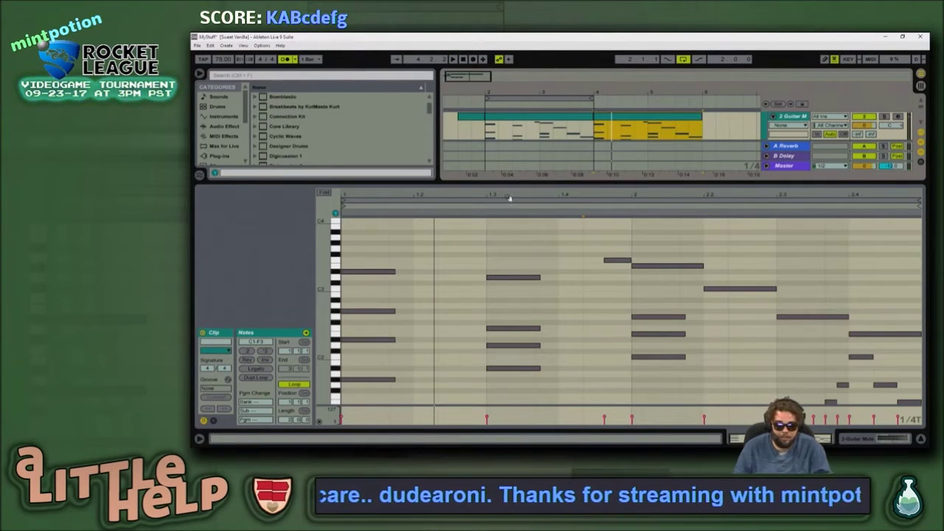
Step: Refine the note grid to 1/32 triplets and add a short G#2 note at beat 1.2 of the duplicated clip
{"action": "left_click", "coordinate": [485, 195]}
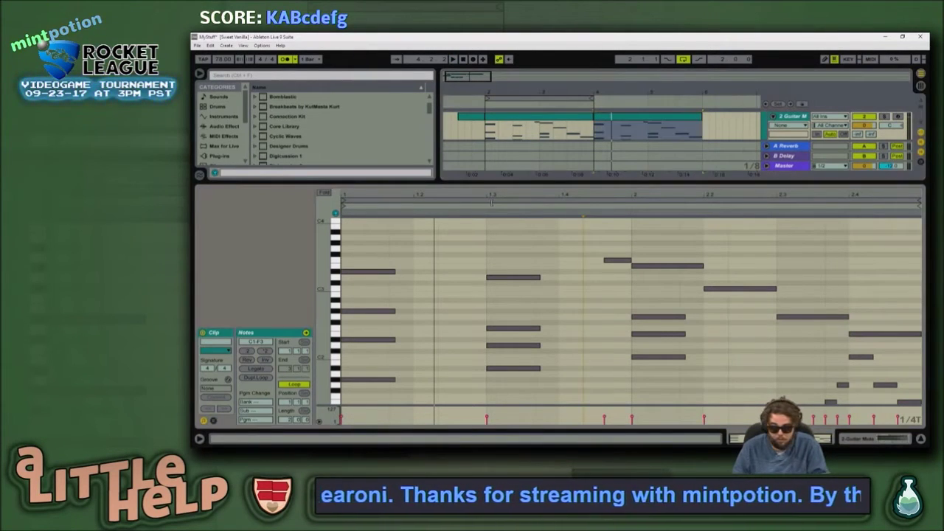
{"action": "key", "text": "ctrl+2"}
{"action": "key", "text": "ctrl+1"}
{"action": "key", "text": "ctrl+1"}
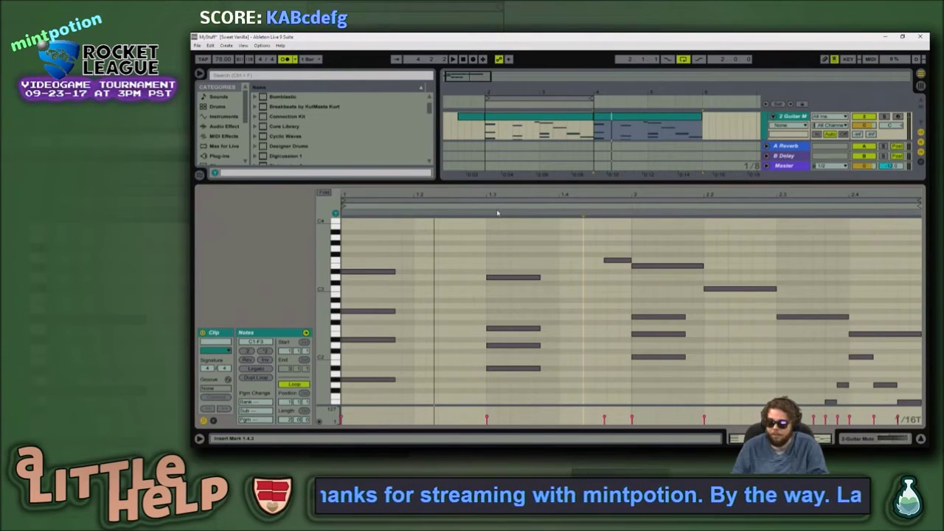
{"action": "double_click", "coordinate": [417, 295]}
{"action": "key", "text": "Down"}
{"action": "key", "text": "Down"}
{"action": "key", "text": "Down"}
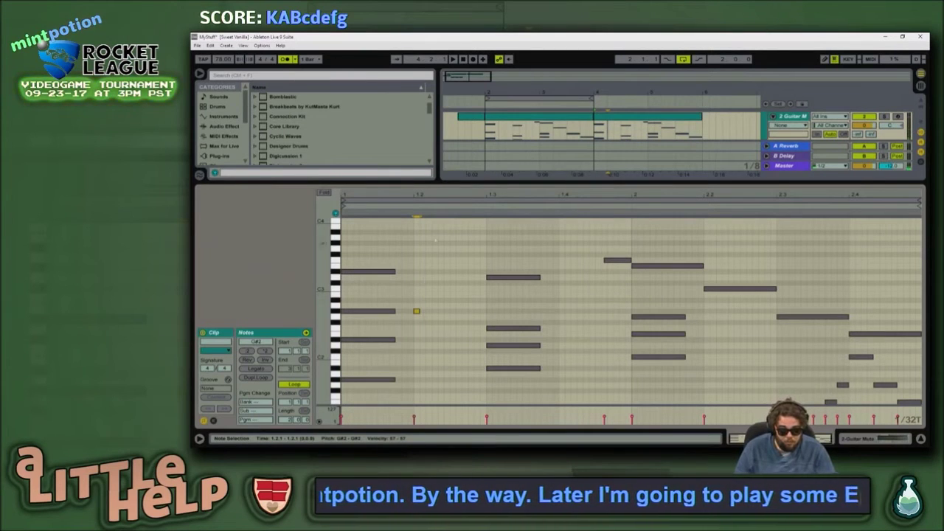
{"action": "left_click_drag", "start_coordinate": [436, 194], "coordinate": [657, 195]}
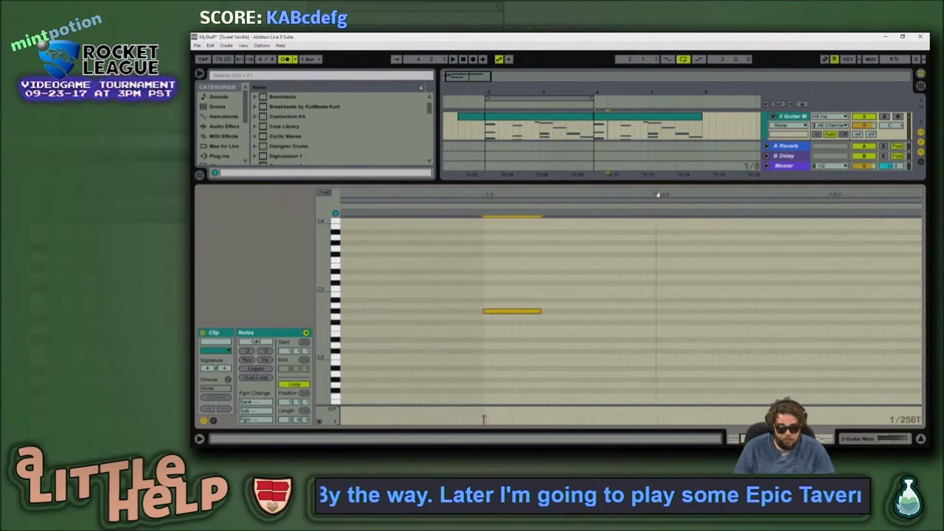
{"action": "key", "text": "alt+Tab"}
{"action": "key", "text": "alt+Tab"}
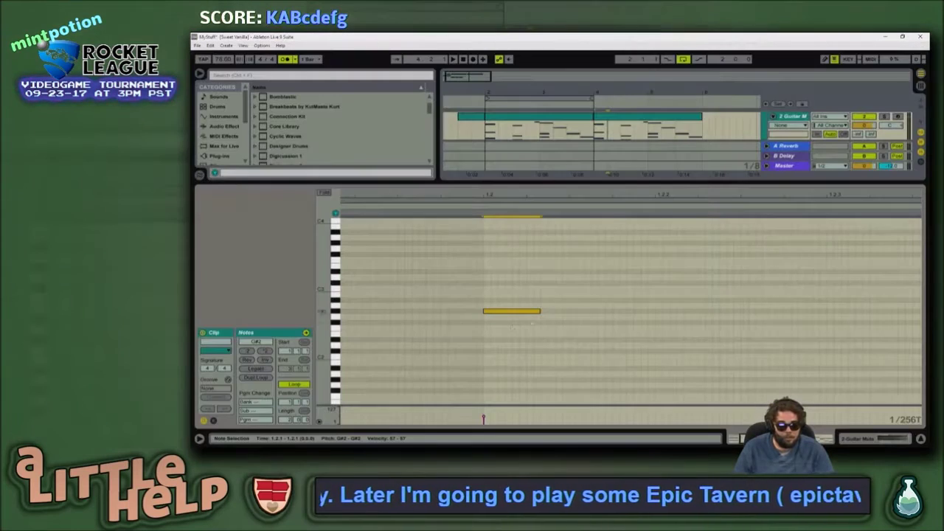
Step: Copy the G#2 note at beat 1.2 to C3, D#3 and G#3, stagger the copies' starts into an upward strum, and play it
{"action": "left_click_drag", "start_coordinate": [507, 313], "coordinate": [515, 245]}
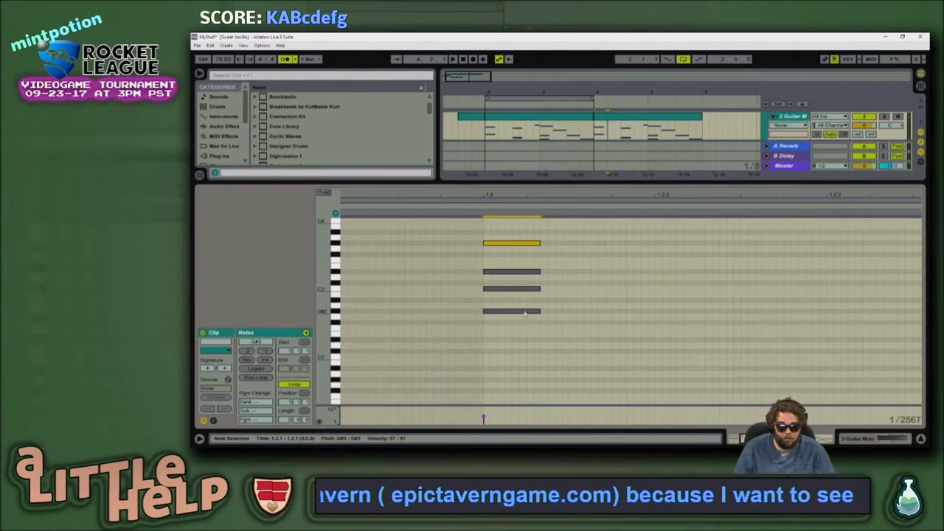
{"action": "left_click", "coordinate": [508, 289]}
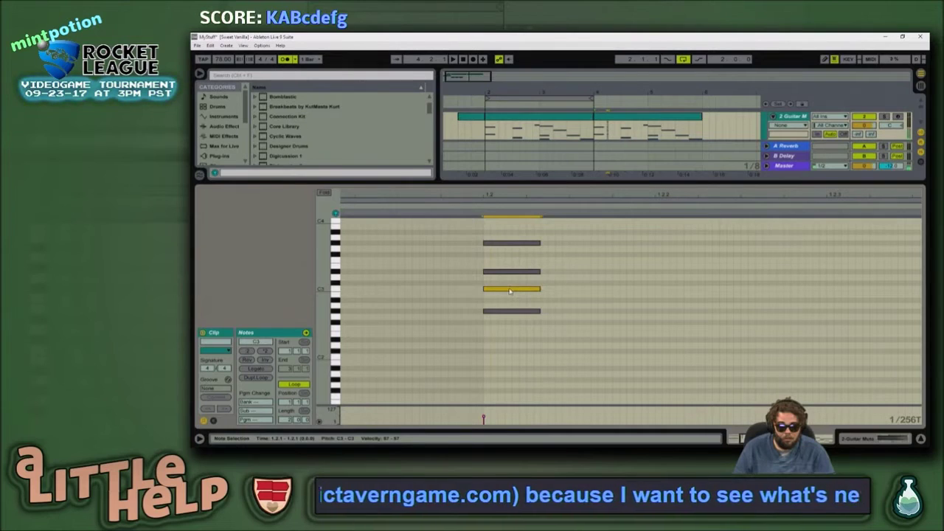
{"action": "left_click_drag", "start_coordinate": [509, 291], "coordinate": [540, 275]}
{"action": "left_click_drag", "start_coordinate": [519, 244], "coordinate": [541, 247]}
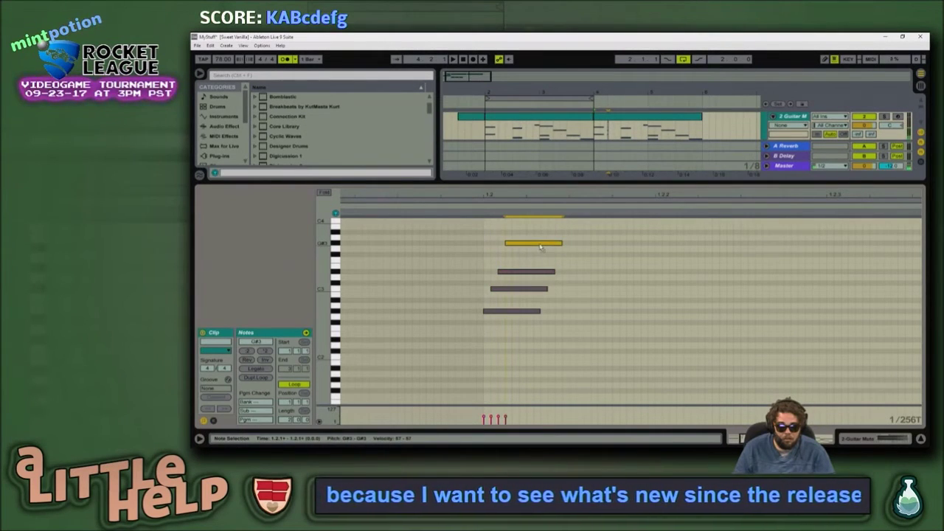
{"action": "key", "text": "space"}
{"action": "key", "text": "space"}
Step: Lower the bottom note of the chord at beat 1.3 to G1
{"action": "left_click_drag", "start_coordinate": [592, 184], "coordinate": [595, 109]}
{"action": "scroll", "coordinate": [616, 218], "scroll_direction": "down", "scroll_amount": 1}
{"action": "scroll", "coordinate": [616, 230], "scroll_direction": "up", "scroll_amount": 3}
{"action": "scroll", "coordinate": [617, 231], "scroll_direction": "right", "scroll_amount": 5}
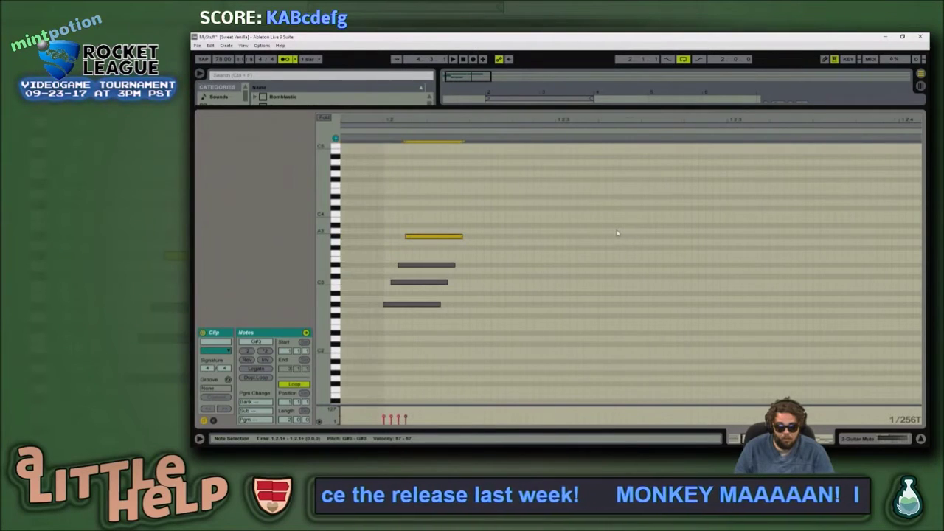
{"action": "left_click_drag", "start_coordinate": [610, 109], "coordinate": [492, 175]}
{"action": "scroll", "coordinate": [544, 344], "scroll_direction": "down", "scroll_amount": 5}
{"action": "left_click", "coordinate": [627, 342]}
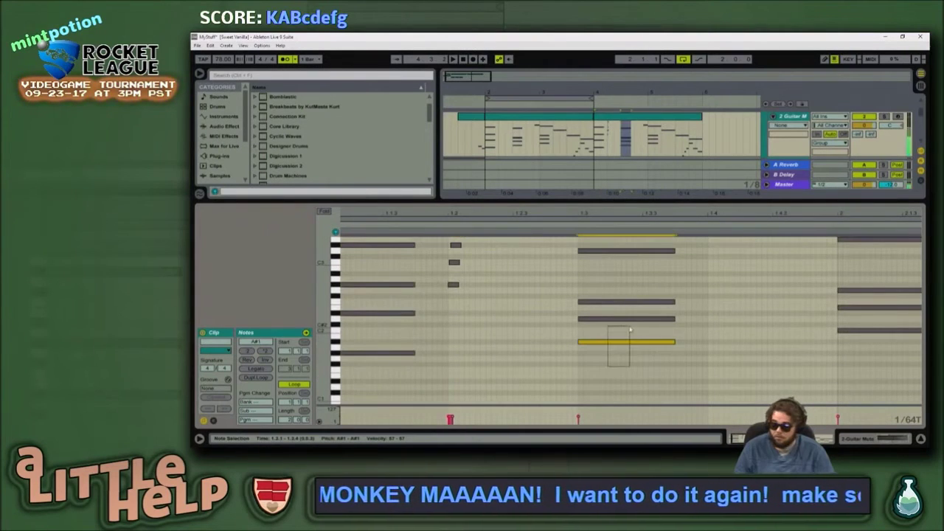
{"action": "key", "text": "Down"}
{"action": "key", "text": "Down"}
{"action": "key", "text": "Down"}
{"action": "key", "text": "Down"}
{"action": "key", "text": "Up"}
Step: Set the grid to 1/64 triplets and try short G3 and F3 notes from beat 1.4
{"action": "scroll", "coordinate": [719, 302], "scroll_direction": "up", "scroll_amount": 5}
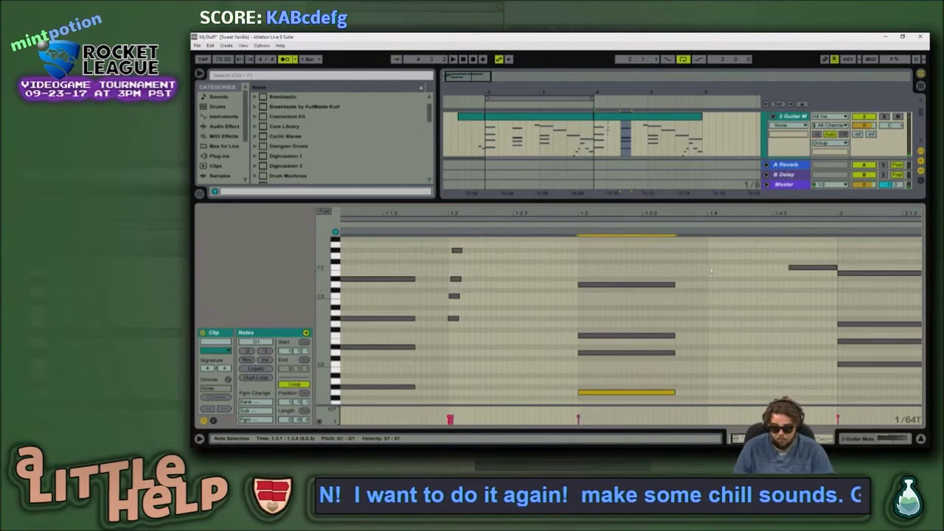
{"action": "left_click_drag", "start_coordinate": [744, 214], "coordinate": [699, 286]}
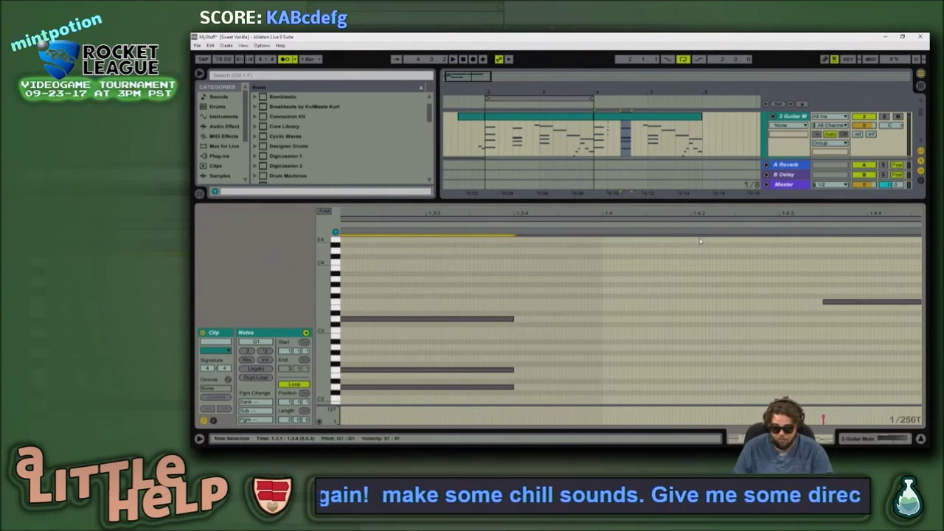
{"action": "key", "text": "ctrl+2"}
{"action": "key", "text": "ctrl+2"}
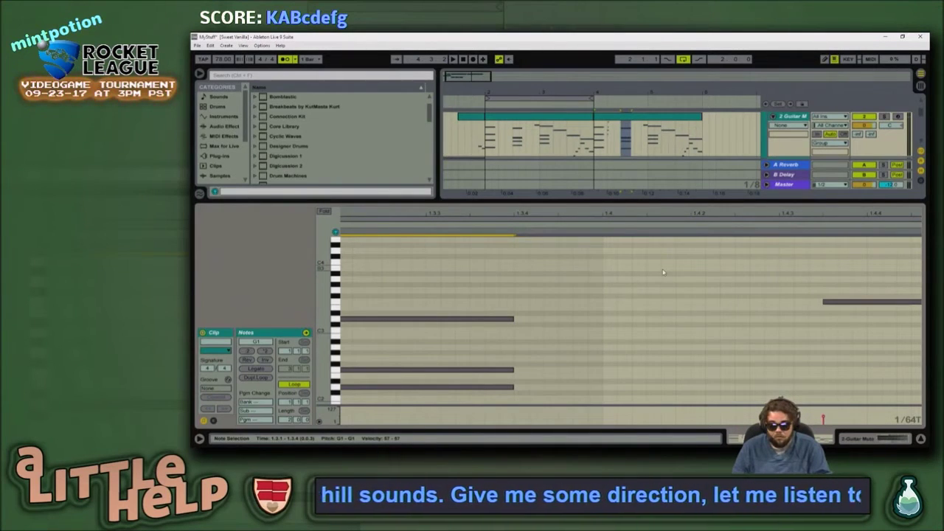
{"action": "double_click", "coordinate": [611, 269]}
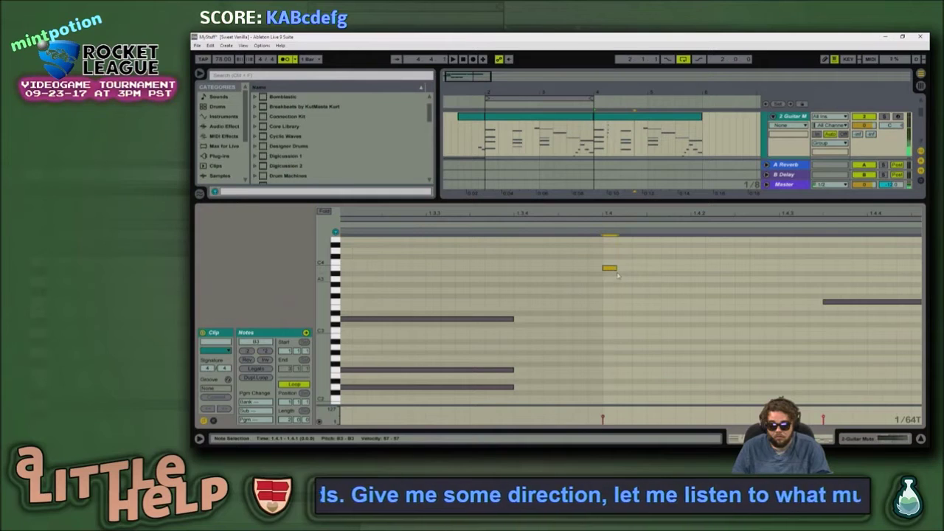
{"action": "key", "text": "Down"}
{"action": "key", "text": "Down"}
{"action": "key", "text": "Down"}
{"action": "key", "text": "Down"}
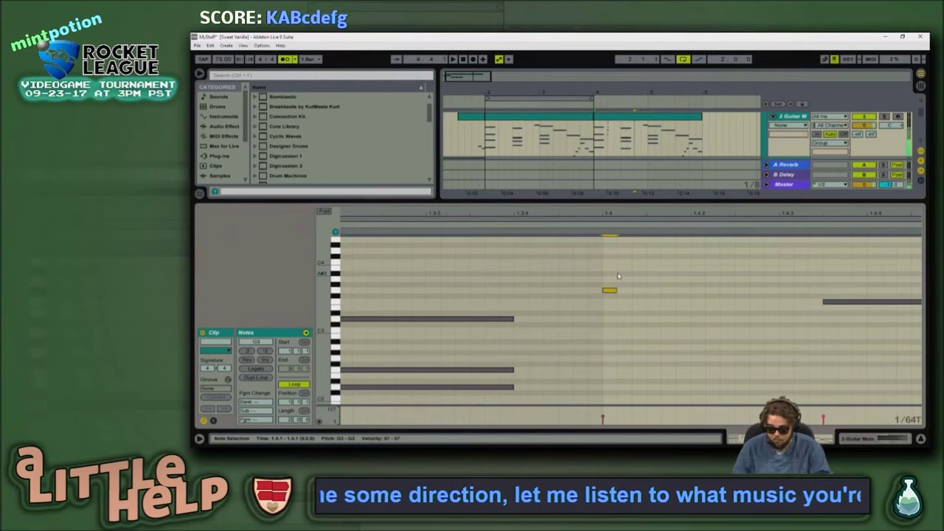
{"action": "double_click", "coordinate": [655, 290]}
{"action": "key", "text": "Down"}
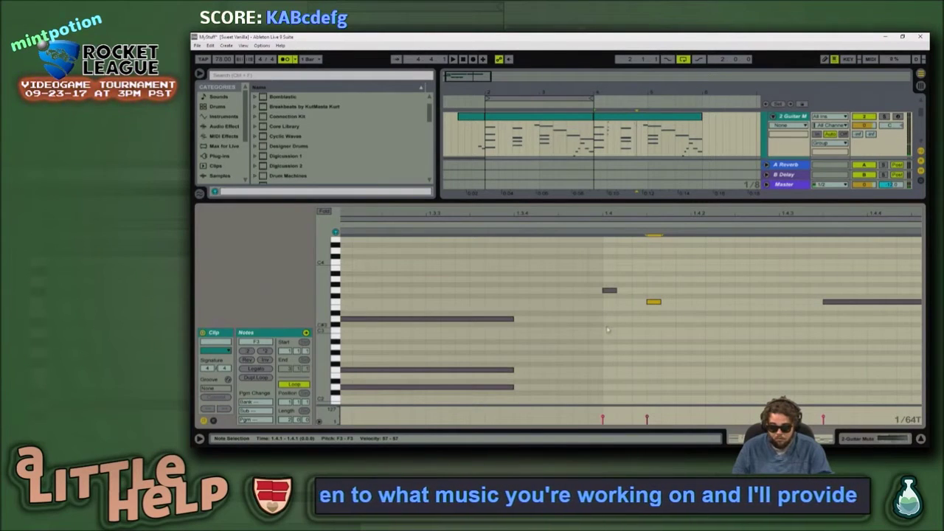
Step: Add a short D3 note at beat 1.4 and shift the G3 and F3 notes to the right of it
{"action": "double_click", "coordinate": [616, 321]}
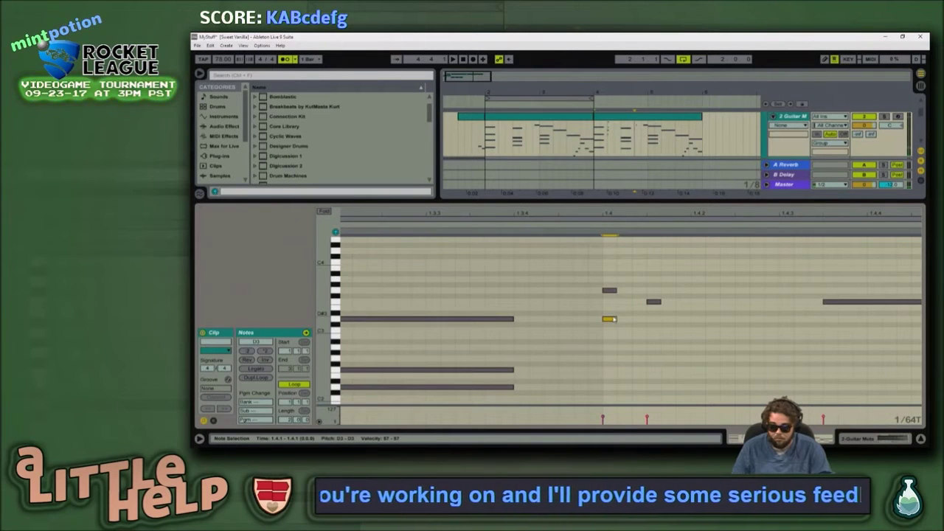
{"action": "left_click_drag", "start_coordinate": [610, 290], "coordinate": [626, 291]}
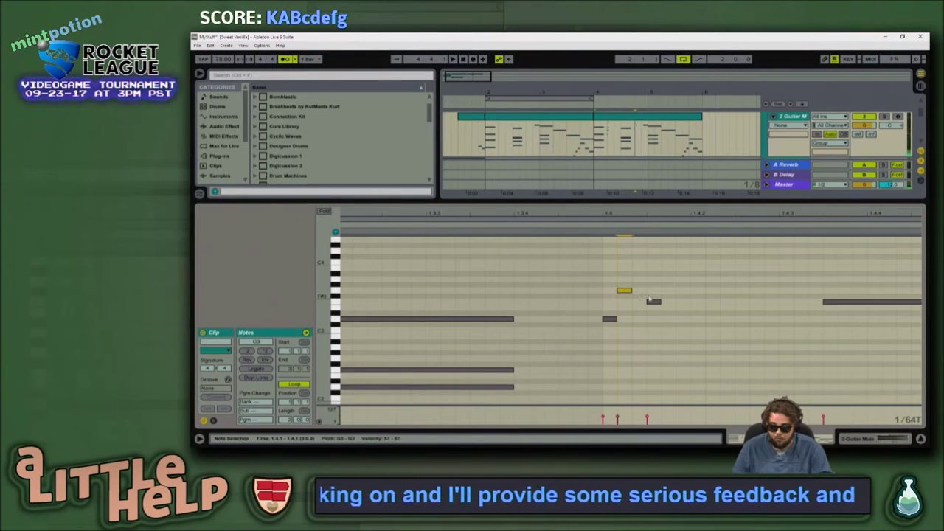
{"action": "left_click_drag", "start_coordinate": [618, 291], "coordinate": [742, 304]}
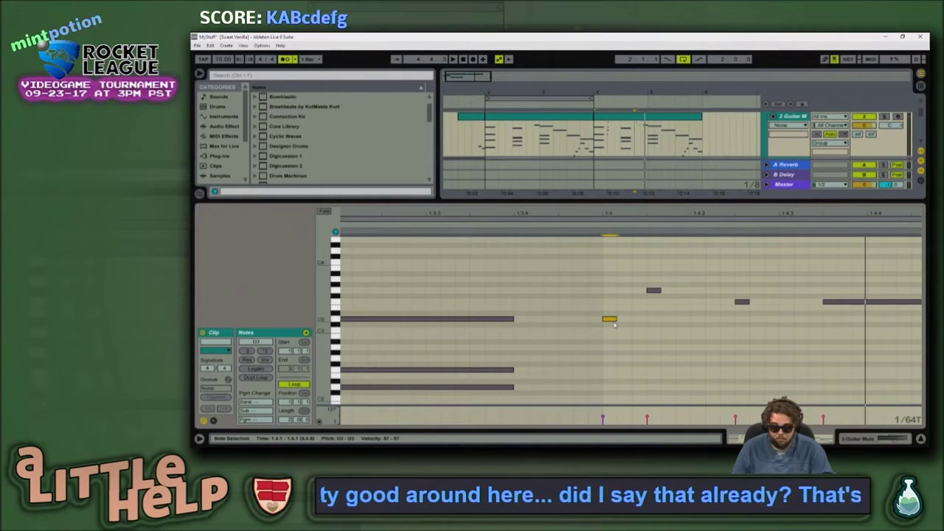
Step: Delete the three short D3, G3 and F3 notes after beat 1.4
{"action": "left_click_drag", "start_coordinate": [598, 212], "coordinate": [668, 222]}
{"action": "left_click_drag", "start_coordinate": [834, 245], "coordinate": [671, 370]}
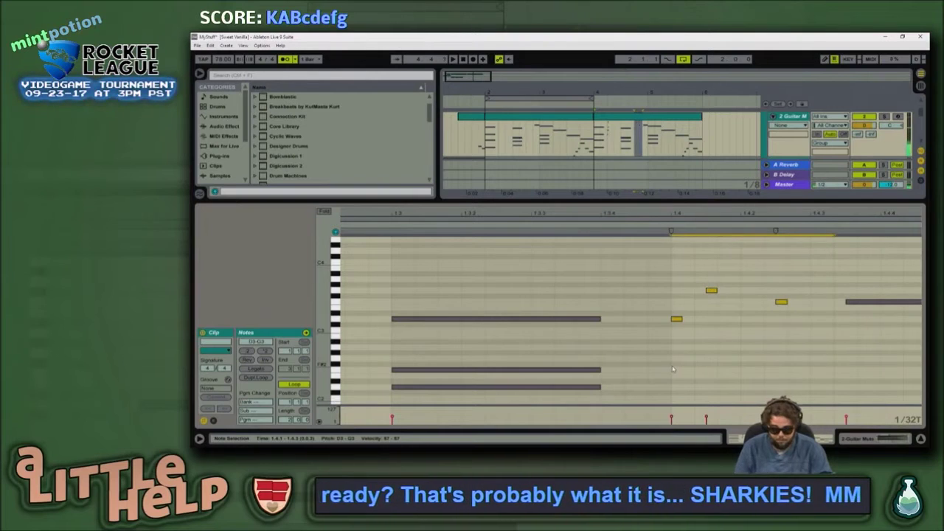
{"action": "key", "text": "Delete"}
Step: Add a rising run of 1/32-triplet notes, B2, D3, F3 and G3, starting at beat 1.4, and play it
{"action": "double_click", "coordinate": [677, 338]}
{"action": "double_click", "coordinate": [705, 326]}
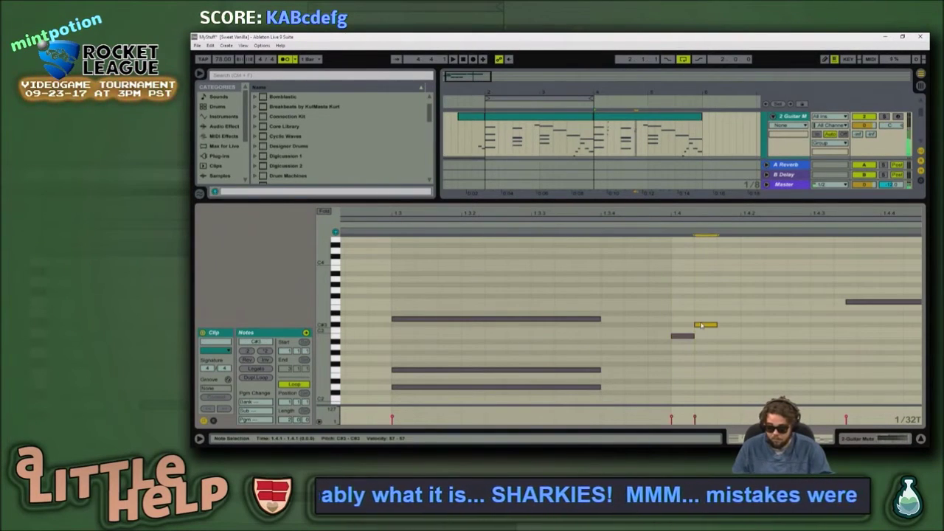
{"action": "left_click_drag", "start_coordinate": [705, 326], "coordinate": [705, 318]}
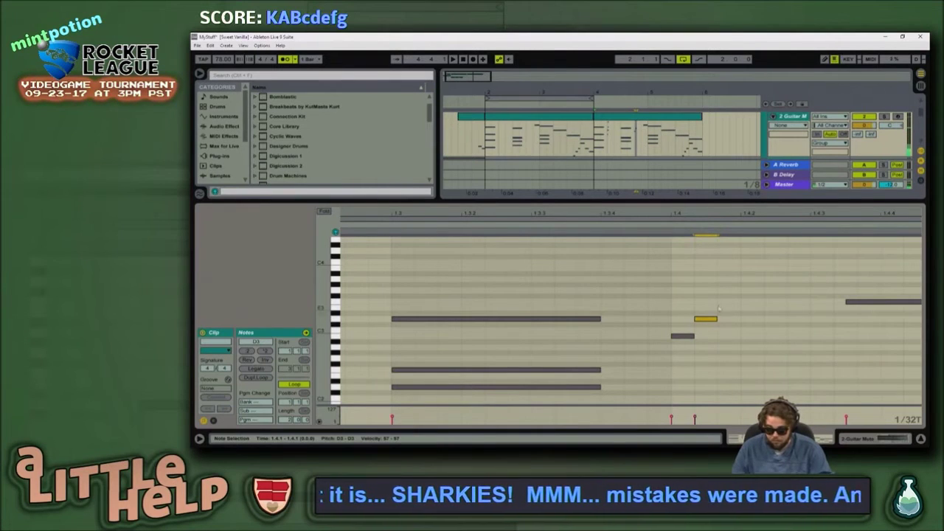
{"action": "double_click", "coordinate": [730, 309]}
{"action": "key", "text": "Up"}
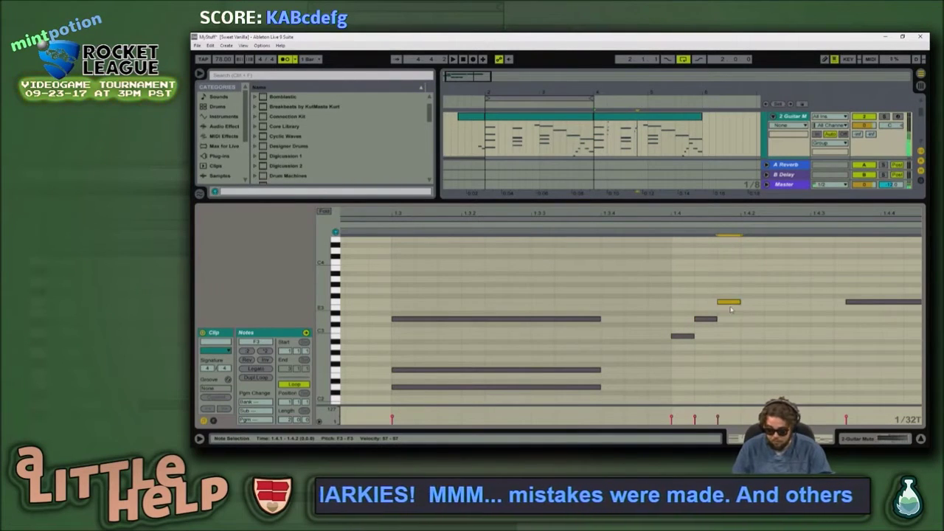
{"action": "double_click", "coordinate": [746, 291]}
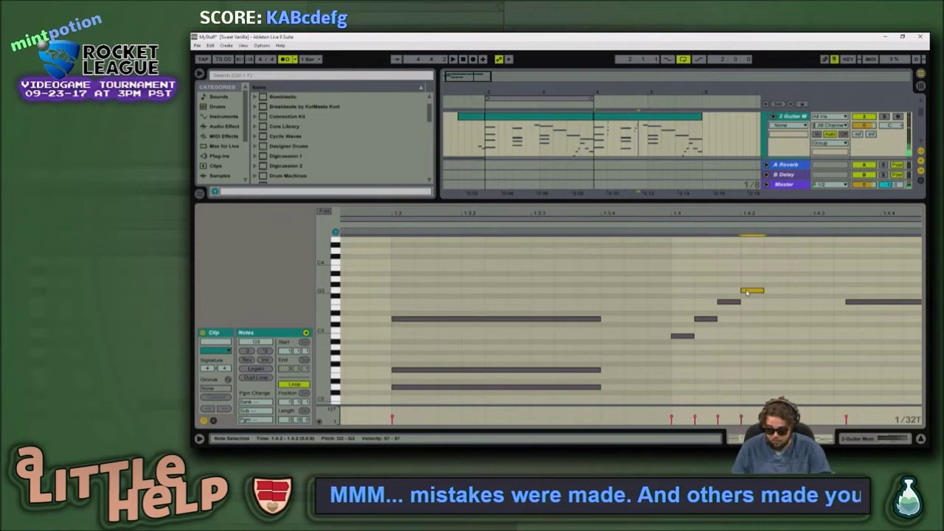
{"action": "key", "text": "space"}
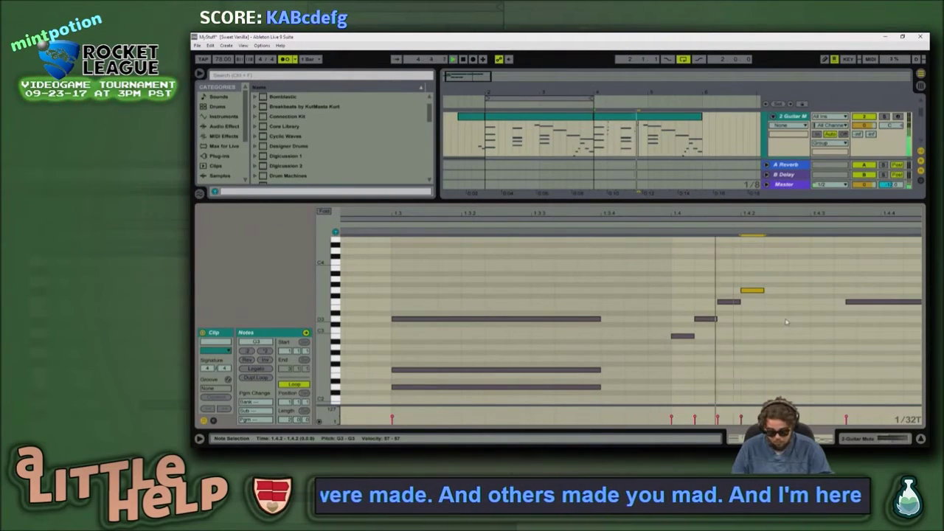
Step: Lower the bottom note of the chord at the start of the clip's second bar to C1
{"action": "left_click_drag", "start_coordinate": [799, 214], "coordinate": [593, 166]}
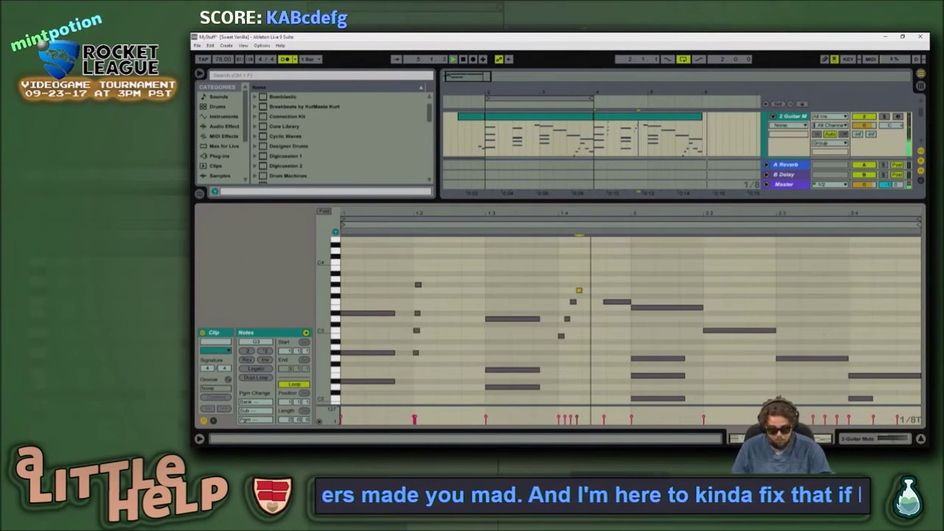
{"action": "scroll", "coordinate": [657, 273], "scroll_direction": "down", "scroll_amount": 5}
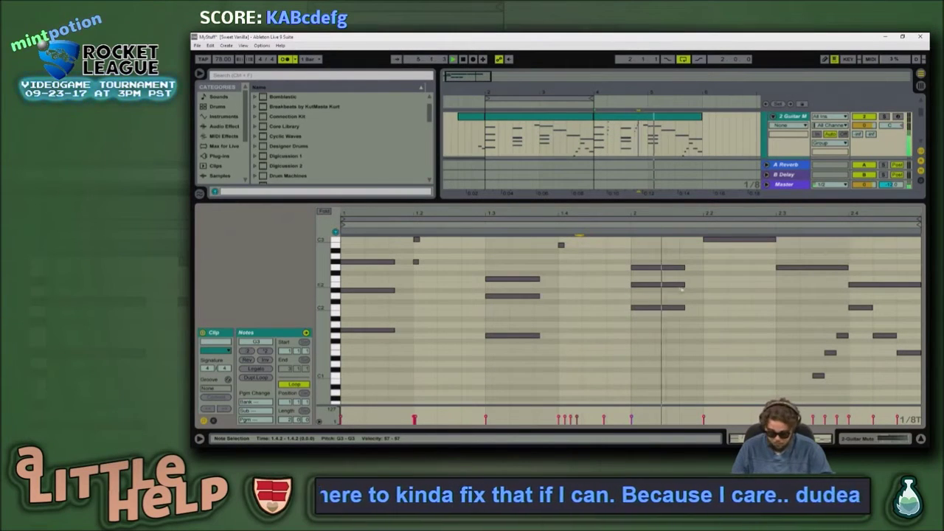
{"action": "scroll", "coordinate": [682, 330], "scroll_direction": "up", "scroll_amount": 1}
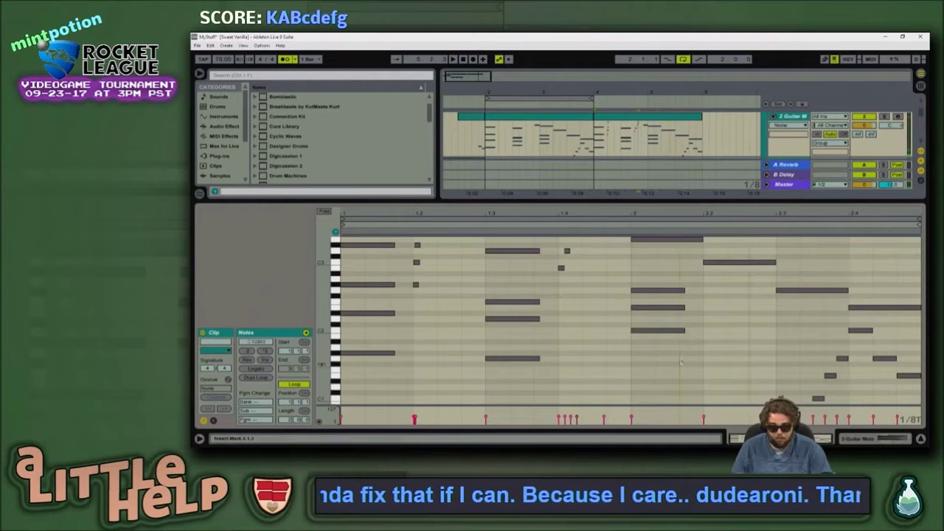
{"action": "left_click", "coordinate": [658, 331]}
{"action": "key", "text": "Down"}
{"action": "key", "text": "Down"}
{"action": "key", "text": "Down"}
{"action": "key", "text": "Down"}
{"action": "key", "text": "Down"}
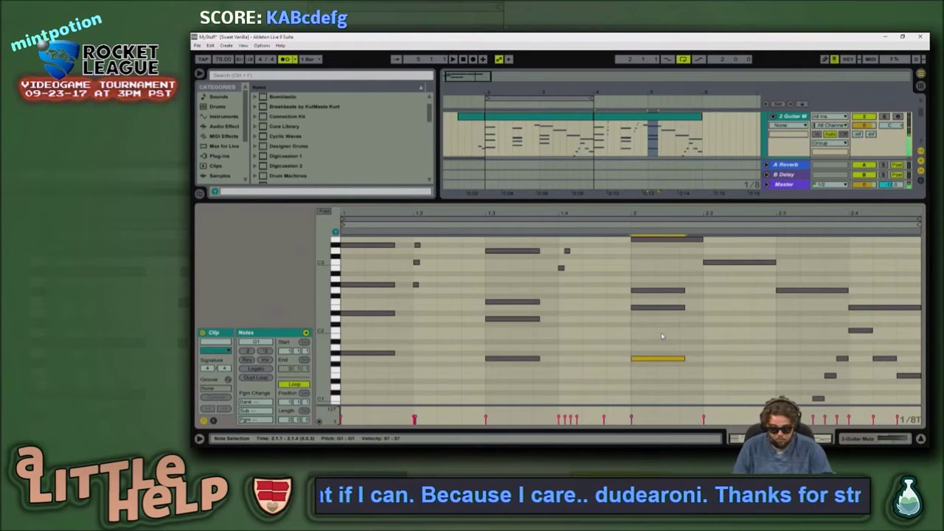
{"action": "key", "text": "Down"}
{"action": "key", "text": "Down"}
{"action": "key", "text": "Down"}
{"action": "key", "text": "Down"}
{"action": "key", "text": "Down"}
{"action": "key", "text": "Down"}
{"action": "key", "text": "Down"}
Step: Try shifting the E2 and G2 notes of the second bar's opening chord, including down an octave
{"action": "left_click", "coordinate": [662, 308]}
{"action": "left_click_drag", "start_coordinate": [663, 307], "coordinate": [661, 268]}
{"action": "key", "text": "ctrl+z"}
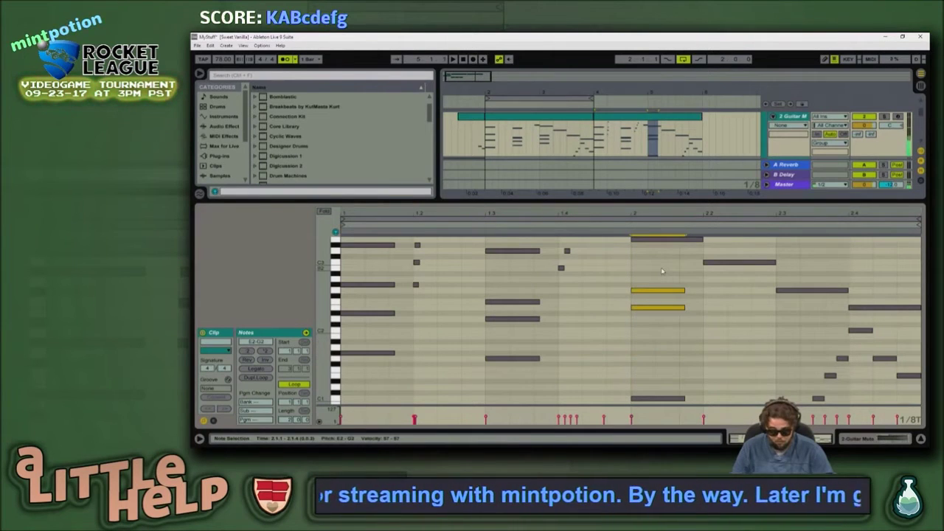
{"action": "key", "text": "shift+Down"}
{"action": "key", "text": "ctrl+z"}
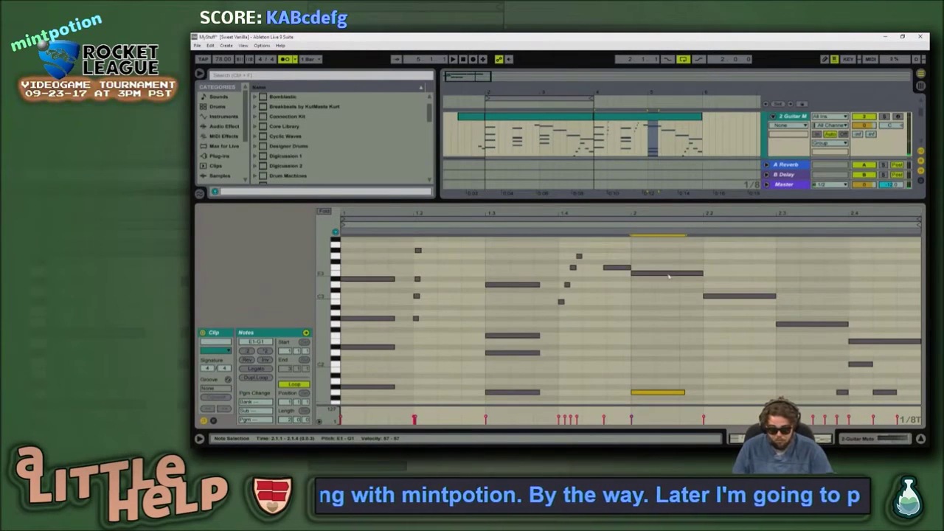
Step: Move the long top note at the start of the second bar down to C2 and play the chord
{"action": "left_click", "coordinate": [663, 270]}
{"action": "key", "text": "shift+Down"}
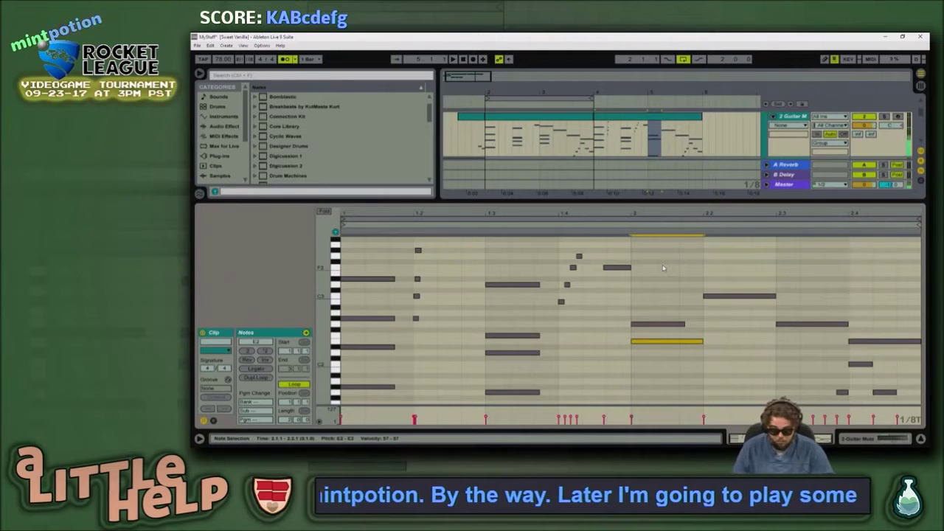
{"action": "key", "text": "Down"}
{"action": "key", "text": "Down"}
{"action": "key", "text": "Down"}
{"action": "key", "text": "Down"}
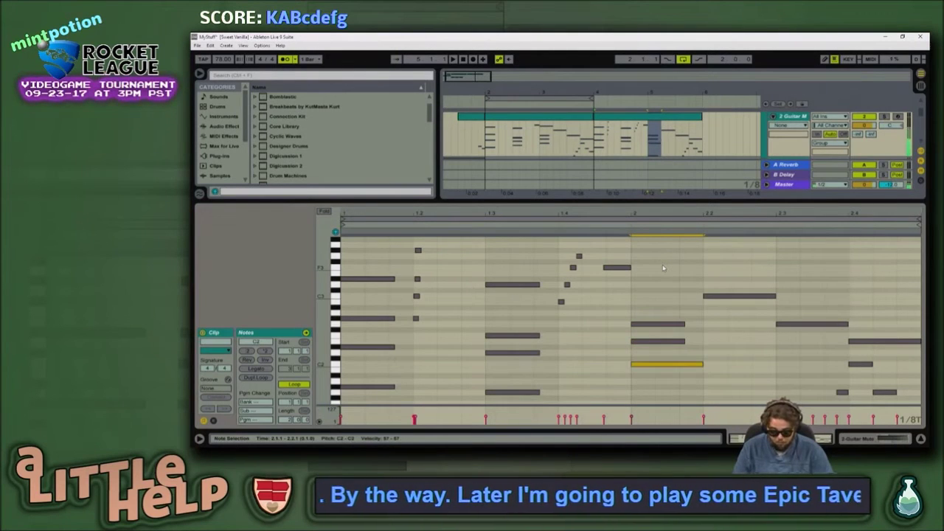
{"action": "scroll", "coordinate": [663, 267], "scroll_direction": "down", "scroll_amount": 2}
{"action": "key", "text": "space"}
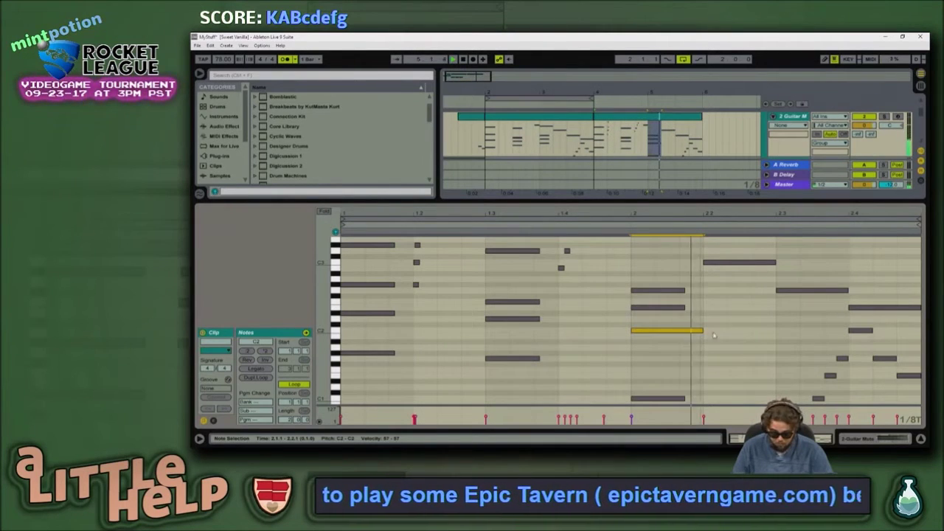
{"action": "key", "text": "space"}
Step: Raise the lowest note of the second bar's opening chord to E1 and listen to the clip
{"action": "left_click_drag", "start_coordinate": [697, 358], "coordinate": [649, 397]}
{"action": "key", "text": "Up"}
{"action": "key", "text": "Up"}
{"action": "key", "text": "Up"}
{"action": "key", "text": "Up"}
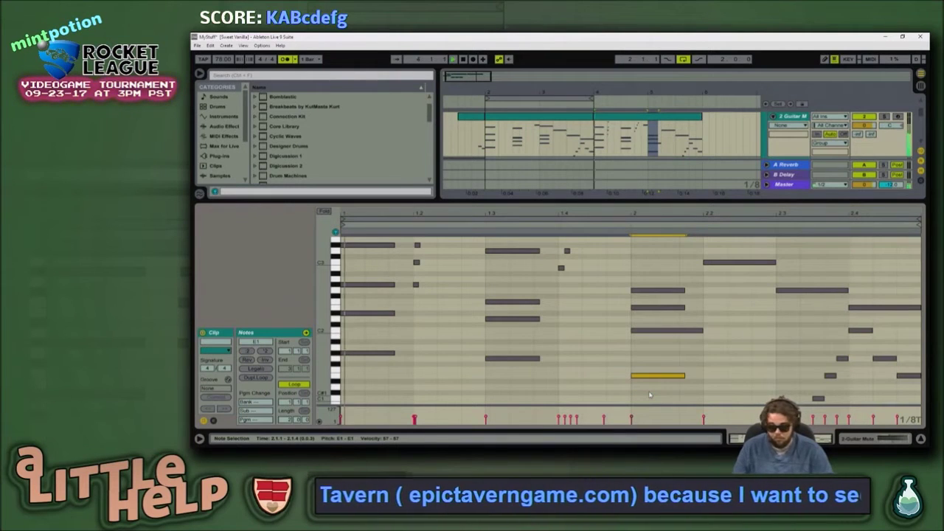
{"action": "scroll", "coordinate": [724, 348], "scroll_direction": "up", "scroll_amount": 3}
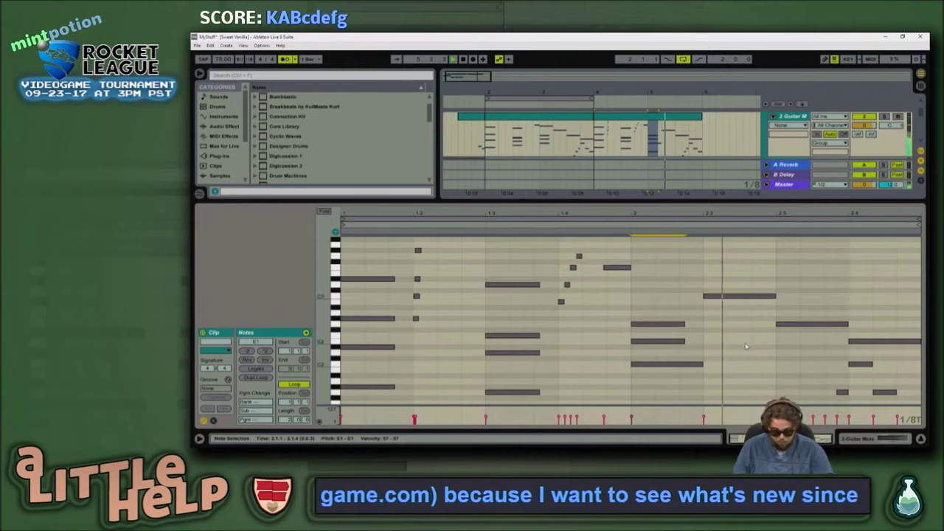
{"action": "scroll", "coordinate": [745, 346], "scroll_direction": "down", "scroll_amount": 3}
{"action": "scroll", "coordinate": [789, 361], "scroll_direction": "down", "scroll_amount": 3}
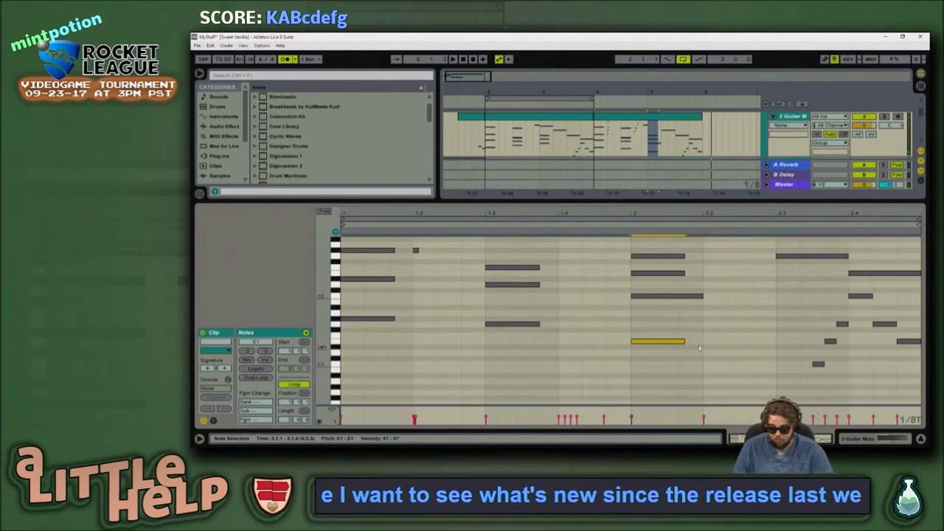
Step: Try an A1 copy of the chord's lowest note at beat 2.2, remove it, and play from there
{"action": "scroll", "coordinate": [669, 344], "scroll_direction": "up", "scroll_amount": 2}
{"action": "left_click_drag", "start_coordinate": [655, 365], "coordinate": [724, 342]}
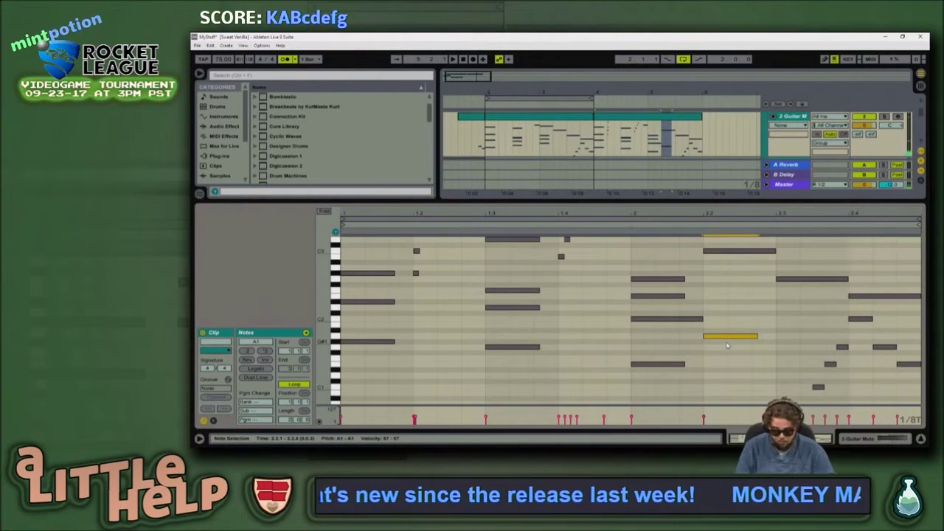
{"action": "key", "text": "Delete"}
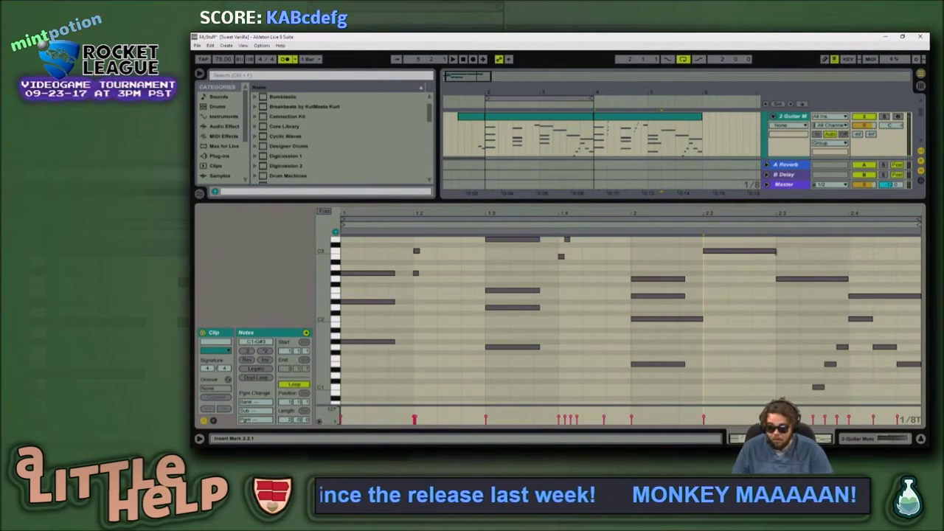
{"action": "key", "text": "space"}
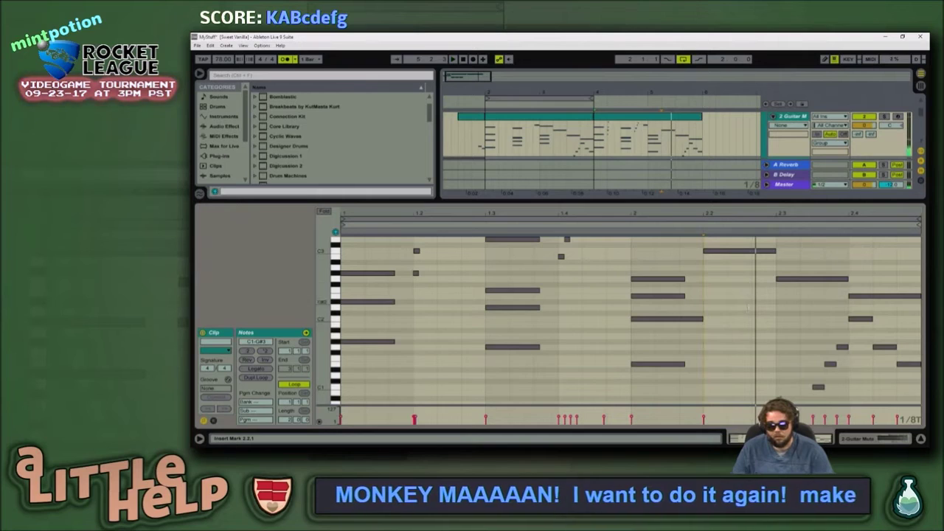
Step: Add a C1 note at beat 2.2 and try a C#1 note right after it before removing it
{"action": "scroll", "coordinate": [712, 351], "scroll_direction": "down", "scroll_amount": 2}
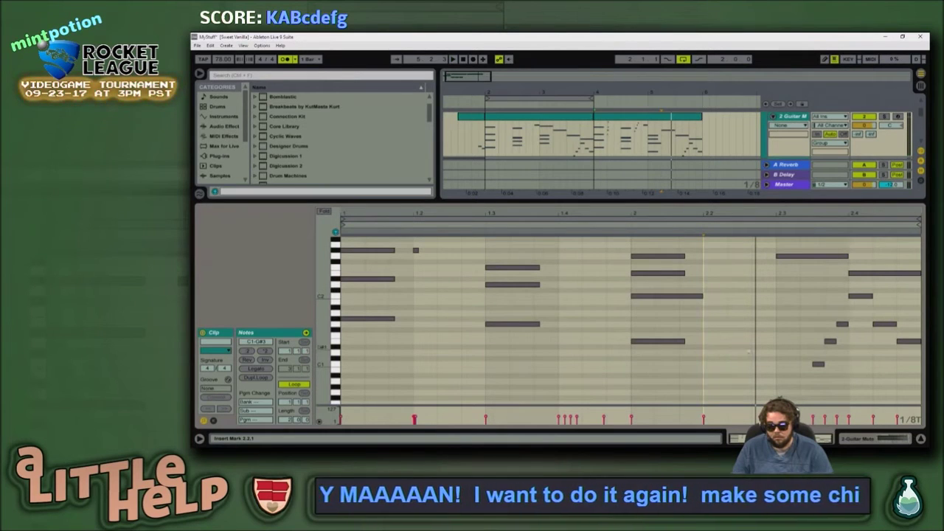
{"action": "double_click", "coordinate": [714, 364]}
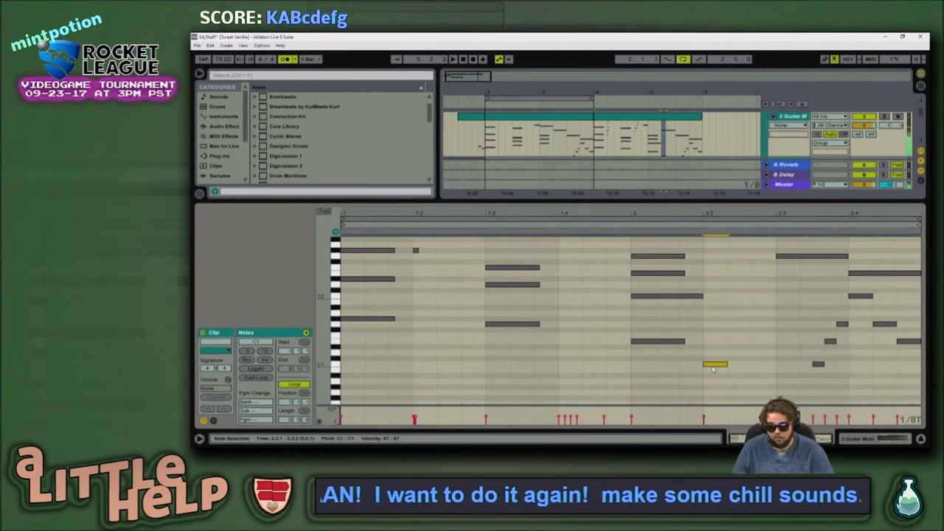
{"action": "double_click", "coordinate": [745, 360]}
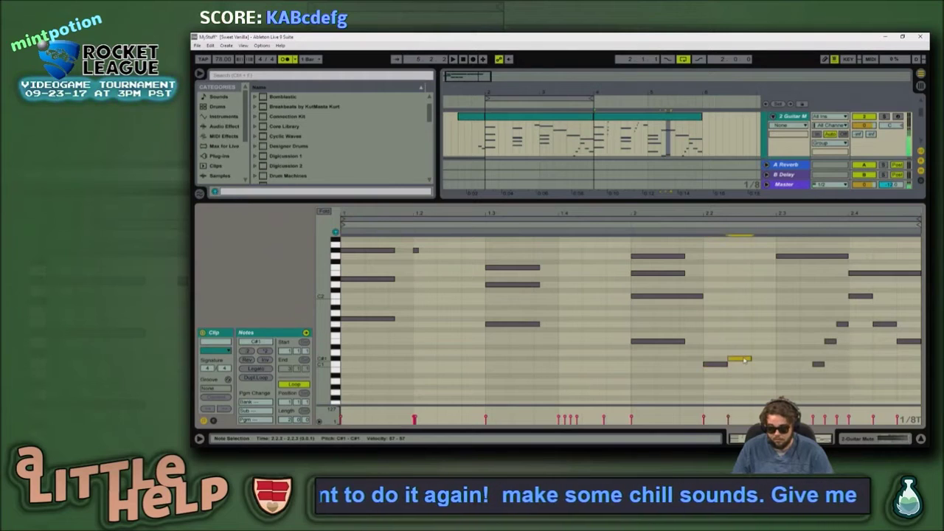
{"action": "double_click", "coordinate": [742, 359]}
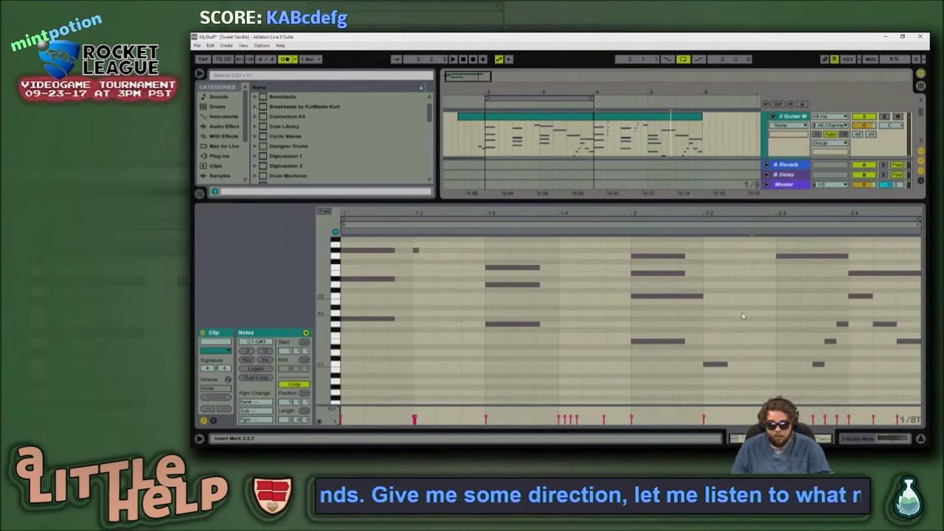
{"action": "key", "text": "Tab"}
{"action": "key", "text": "Tab"}
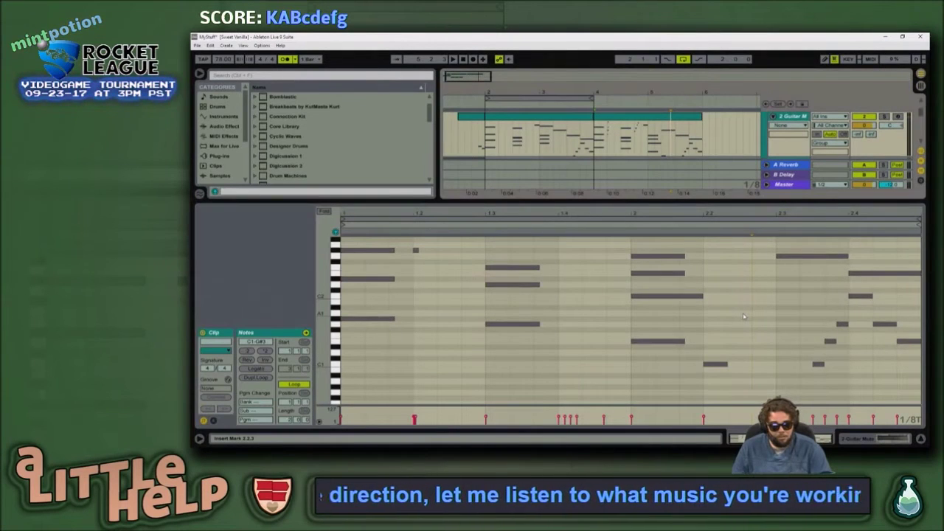
{"action": "key", "text": "Tab"}
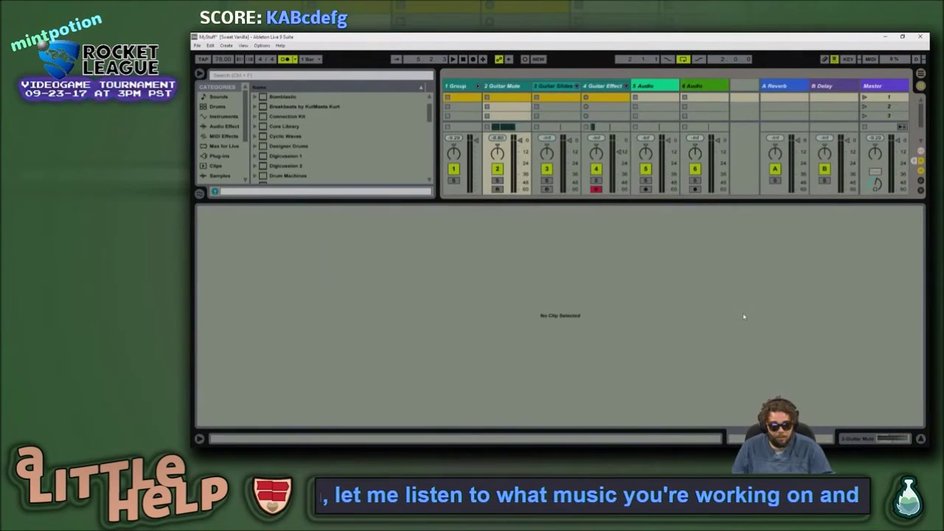
{"action": "key", "text": "Tab"}
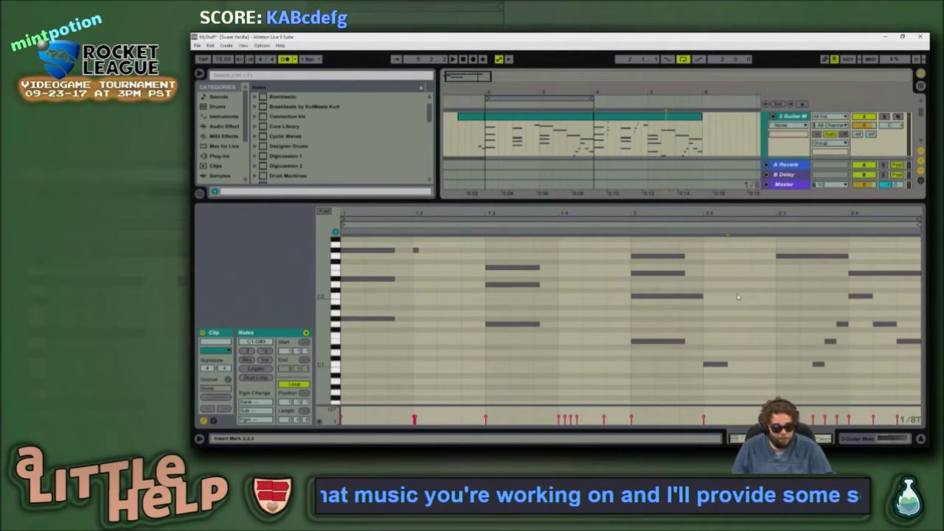
{"action": "key", "text": "alt+Tab"}
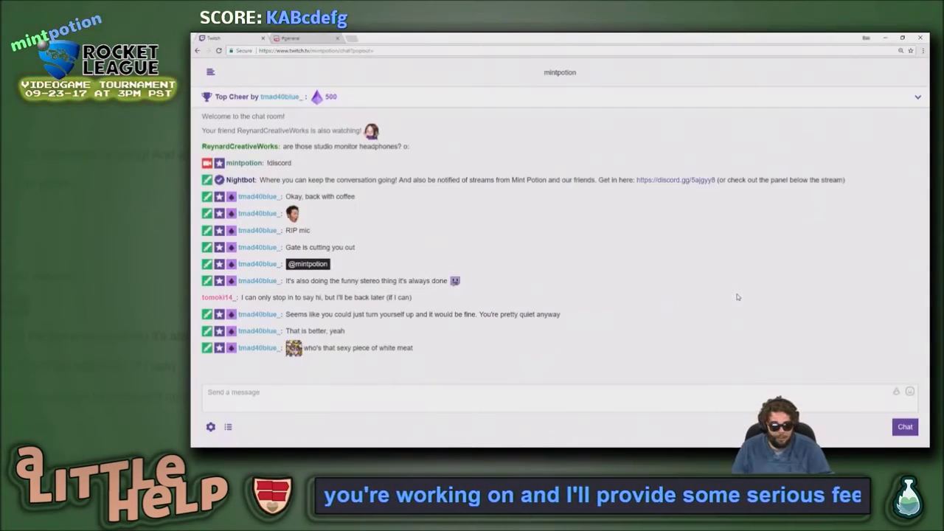
{"action": "key", "text": "alt+Tab"}
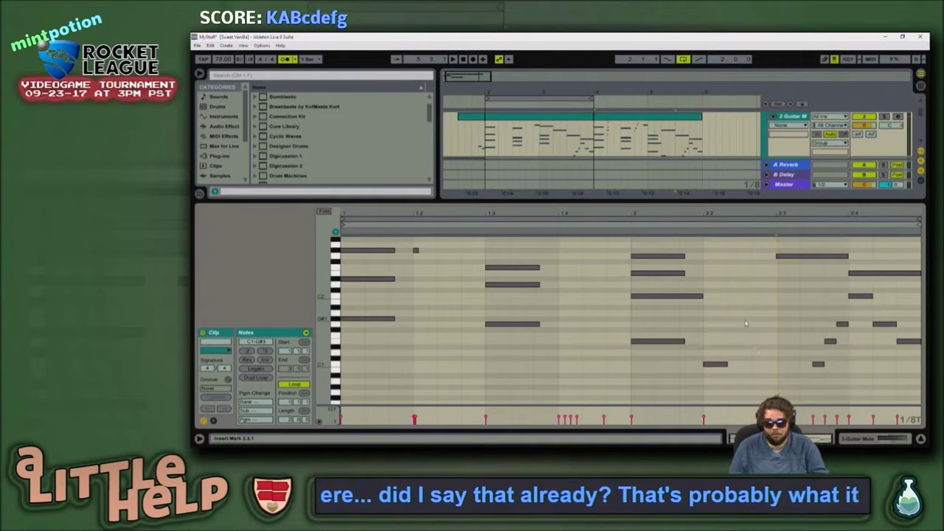
Step: Save the set, copy beat 2.2's C1 note up to D1 at 2.2.2, and play the passage
{"action": "left_click", "coordinate": [745, 321]}
{"action": "key", "text": "ctrl+s"}
{"action": "left_click_drag", "start_coordinate": [722, 363], "coordinate": [753, 357]}
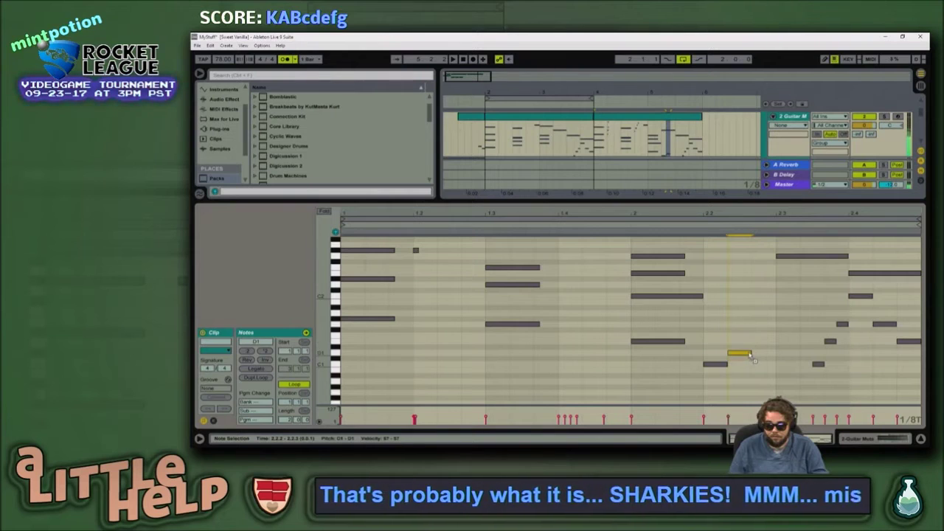
{"action": "key", "text": "space"}
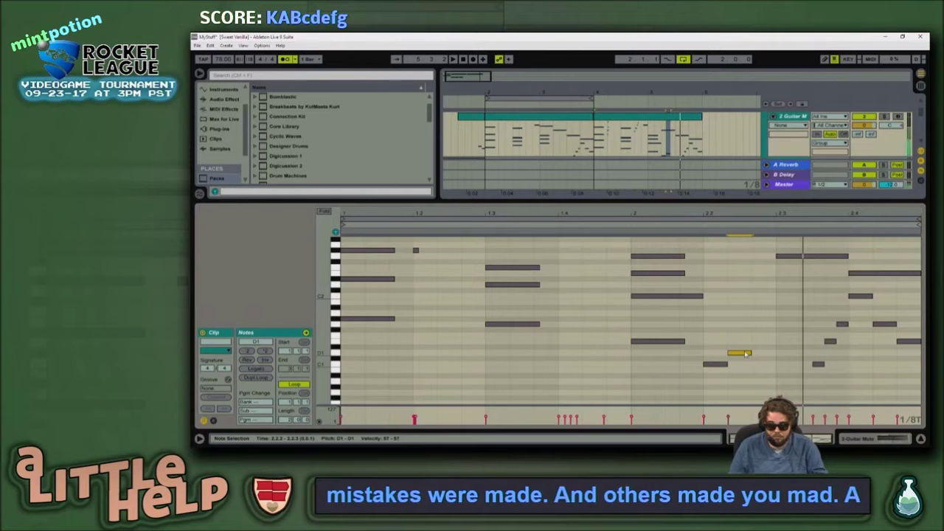
Step: Continue the low run with an E1 note at 2.2.3 and a D#1 note at beat 2.3, and listen
{"action": "double_click", "coordinate": [763, 341]}
{"action": "double_click", "coordinate": [788, 347]}
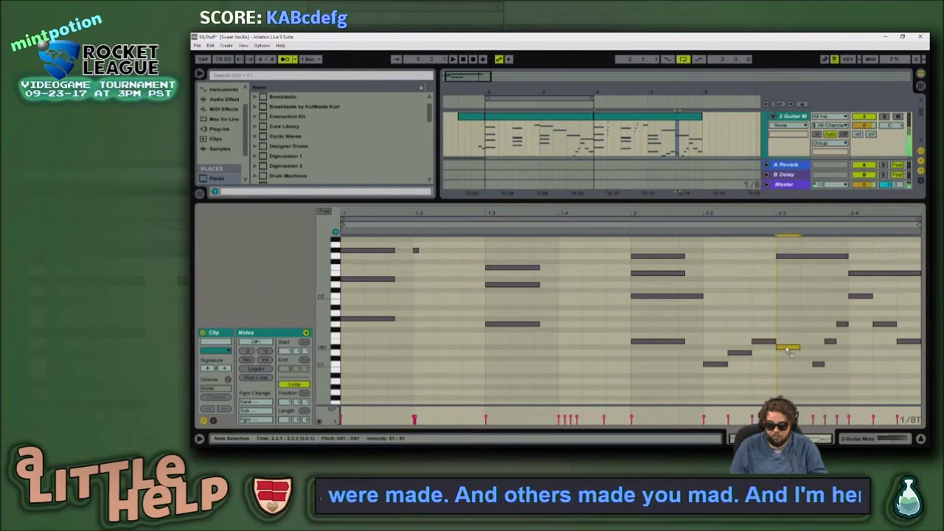
{"action": "key", "text": "space"}
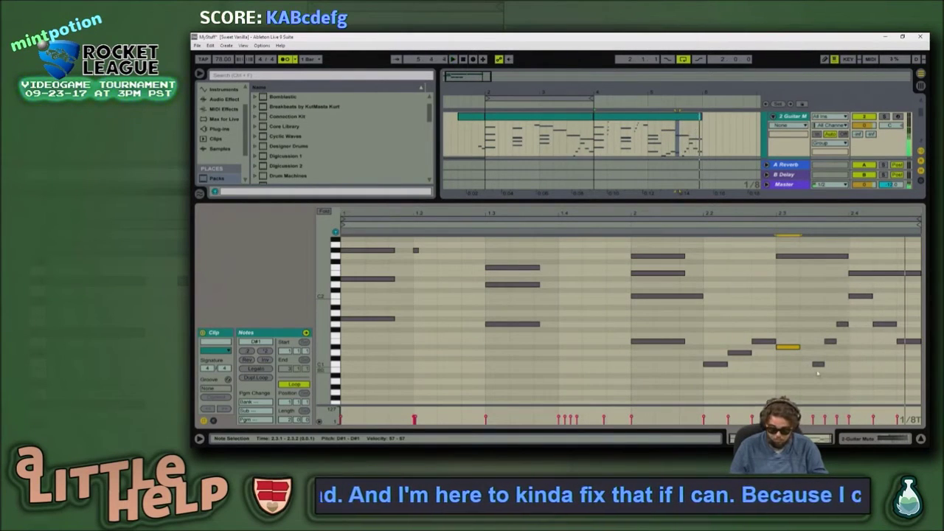
Step: Replace the three short rising notes before beat 2.4 with a C1 note at 2.3.2 and an E1 note at 2.3.3
{"action": "left_click", "coordinate": [818, 365]}
{"action": "left_click_drag", "start_coordinate": [814, 303], "coordinate": [848, 390]}
{"action": "key", "text": "Delete"}
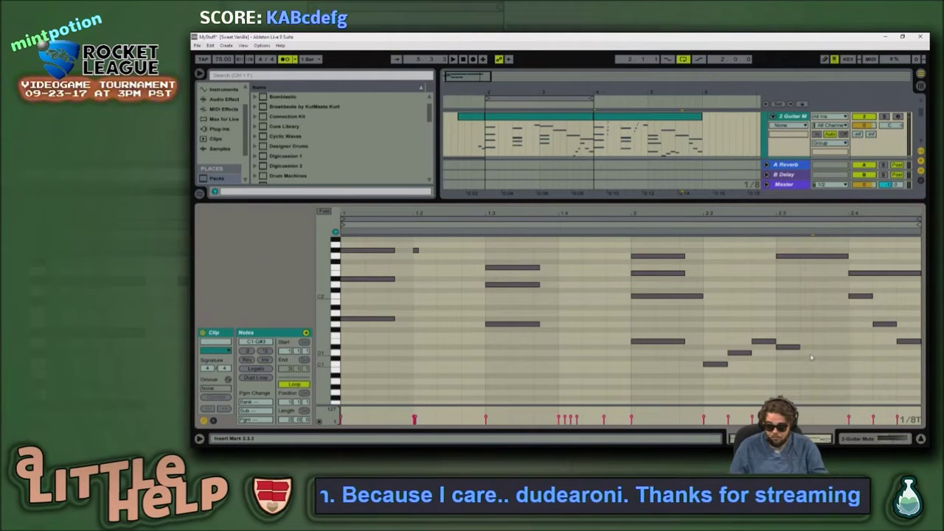
{"action": "double_click", "coordinate": [811, 358]}
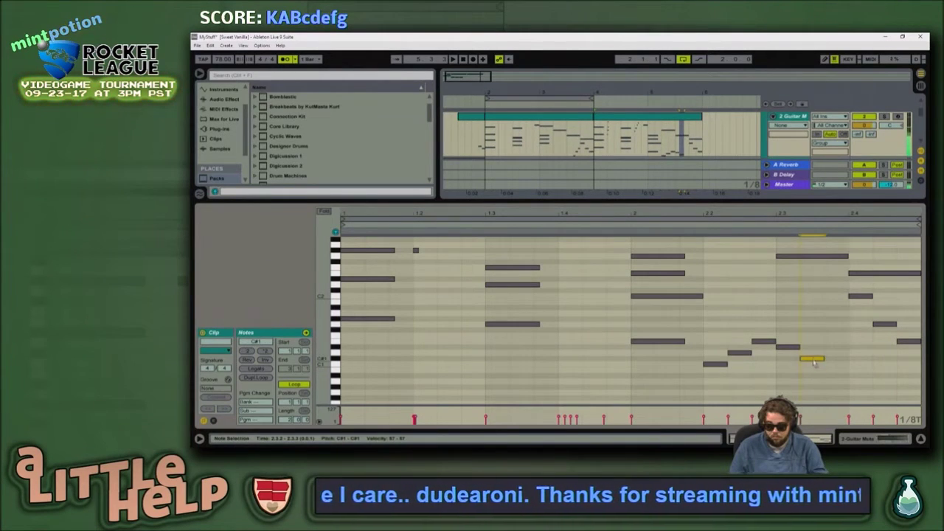
{"action": "double_click", "coordinate": [838, 344]}
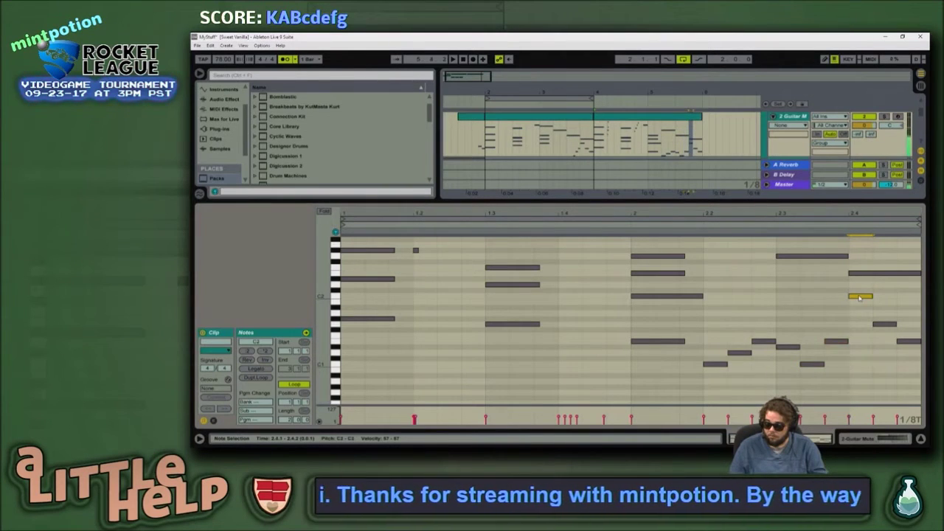
Step: Lower the C2 note at beat 2.4 to G1 and the note after it to F1
{"action": "left_click_drag", "start_coordinate": [881, 325], "coordinate": [881, 341]}
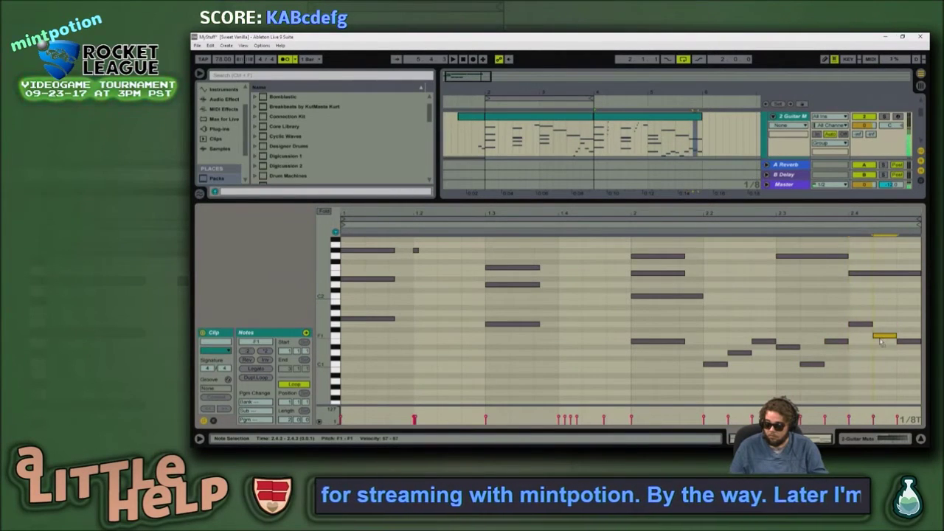
{"action": "left_click", "coordinate": [816, 316]}
{"action": "scroll", "coordinate": [815, 316], "scroll_direction": "up", "scroll_amount": 2}
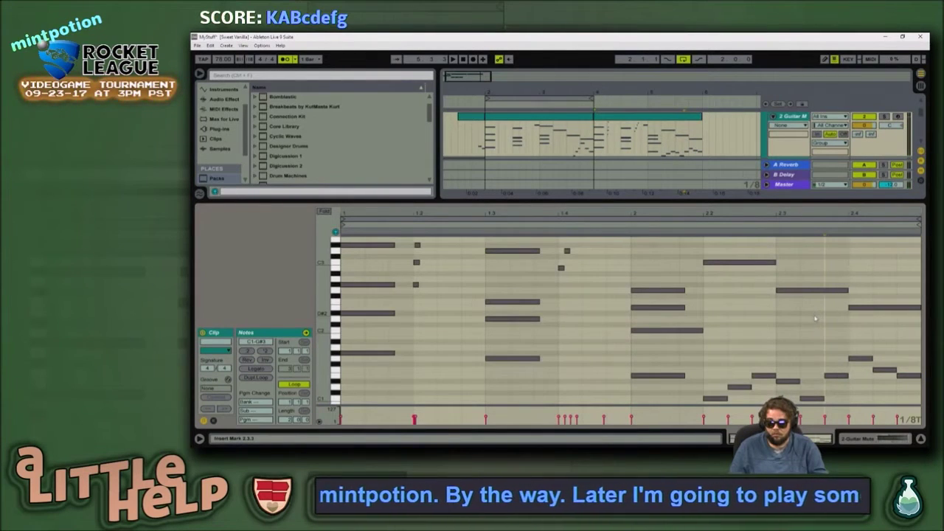
Step: Loop the arrangement across both two-bar muted guitar clips and play it
{"action": "left_click", "coordinate": [586, 116]}
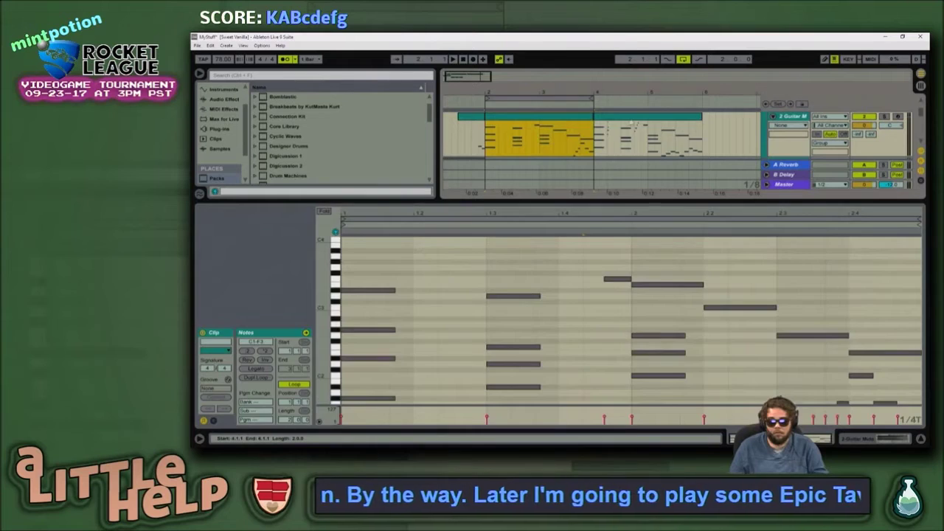
{"action": "left_click", "coordinate": [632, 118], "text": "shift"}
{"action": "key", "text": "ctrl+l"}
{"action": "key", "text": "space"}
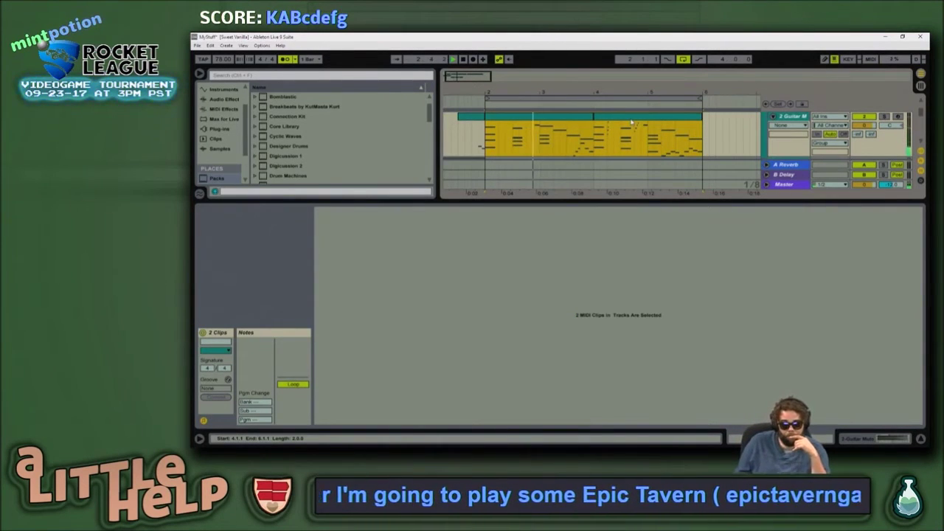
Step: Copy the three guitar effect clips from bar 2 to the start of bar 4 on the same track
{"action": "scroll", "coordinate": [632, 123], "scroll_direction": "down", "scroll_amount": 3}
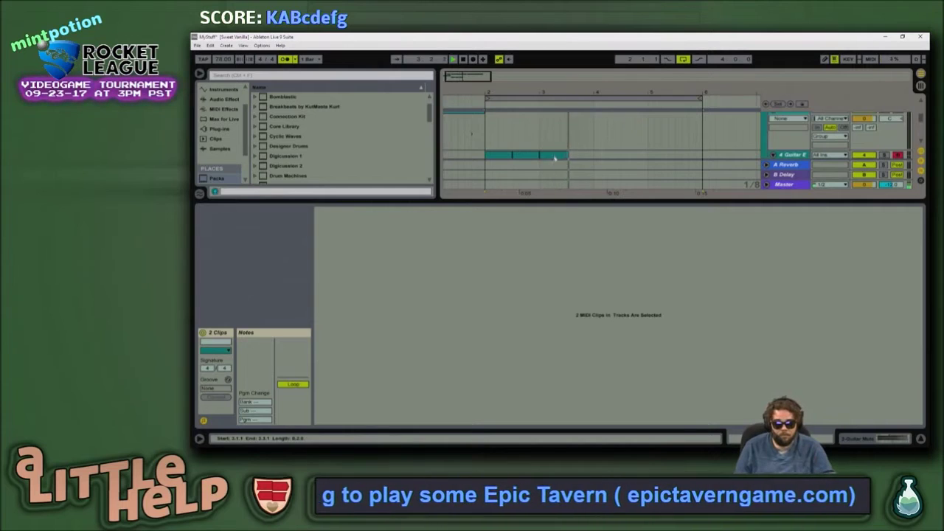
{"action": "left_click", "coordinate": [556, 156]}
{"action": "left_click", "coordinate": [501, 155], "text": "shift"}
{"action": "left_click_drag", "start_coordinate": [560, 157], "coordinate": [671, 125]}
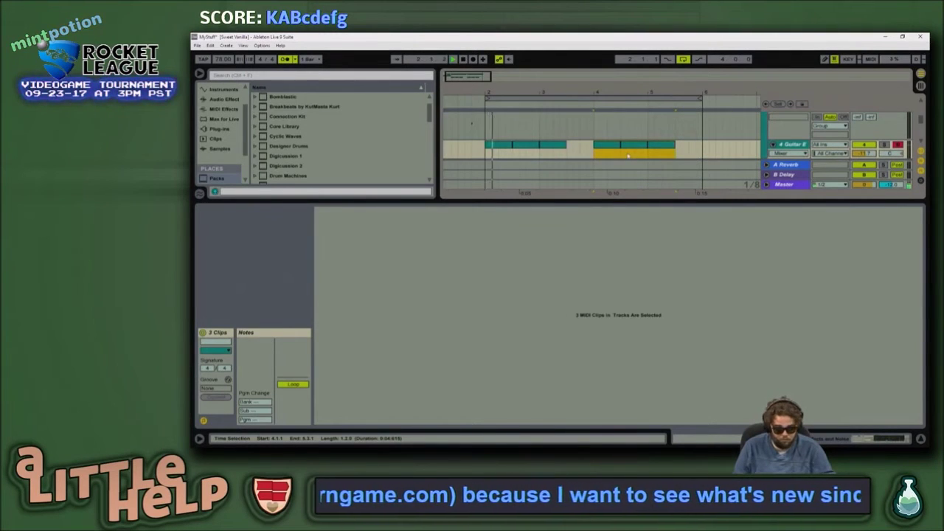
Step: Set the guitar group's Amp to Middle about 7, Dual output and Gain 6.11
{"action": "scroll", "coordinate": [558, 160], "scroll_direction": "up", "scroll_amount": 2}
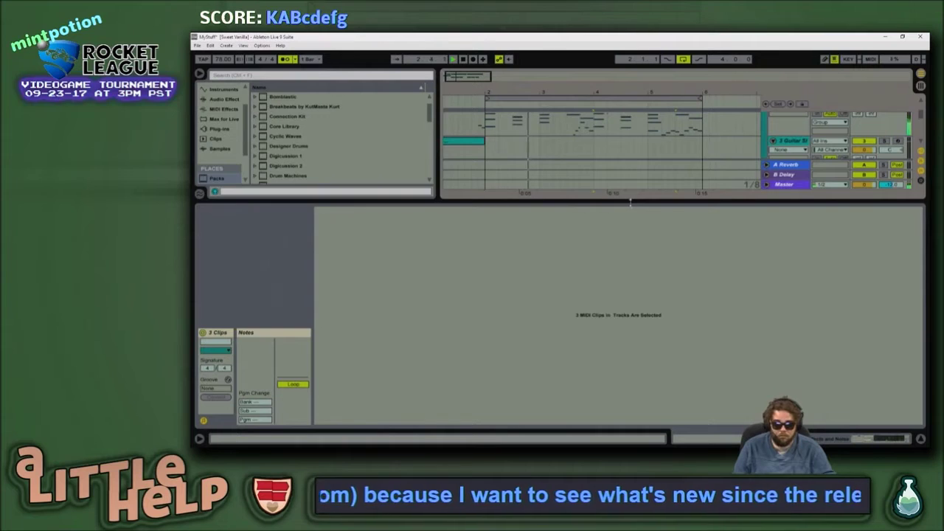
{"action": "left_click_drag", "start_coordinate": [631, 201], "coordinate": [620, 334]}
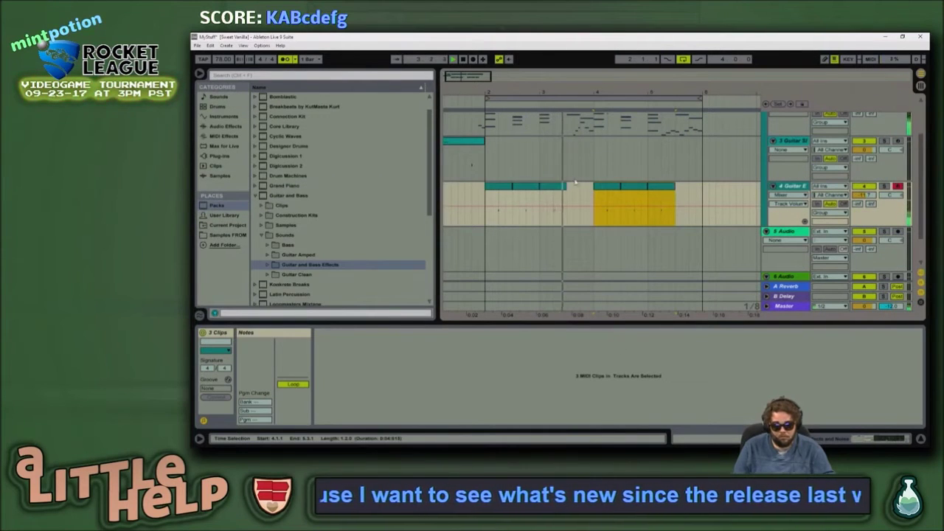
{"action": "scroll", "coordinate": [587, 185], "scroll_direction": "up", "scroll_amount": 2}
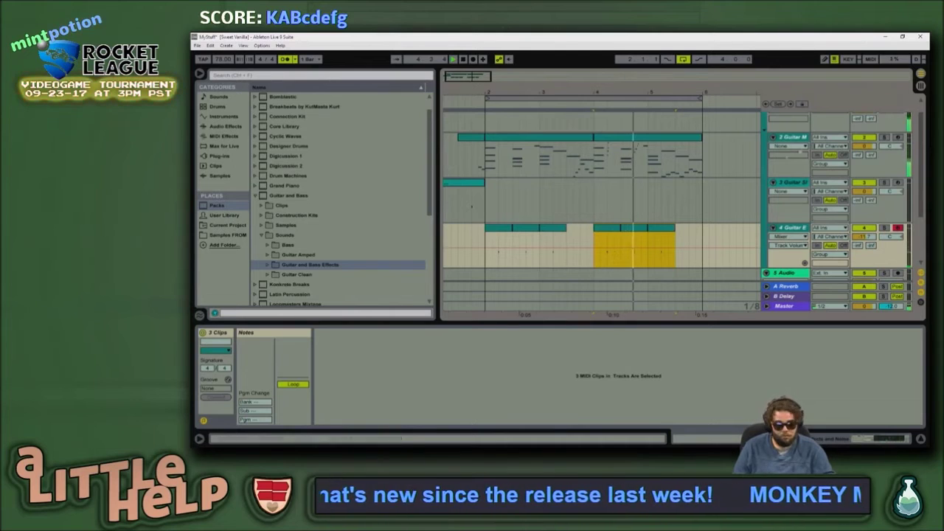
{"action": "scroll", "coordinate": [717, 178], "scroll_direction": "up", "scroll_amount": 1}
{"action": "double_click", "coordinate": [786, 117]}
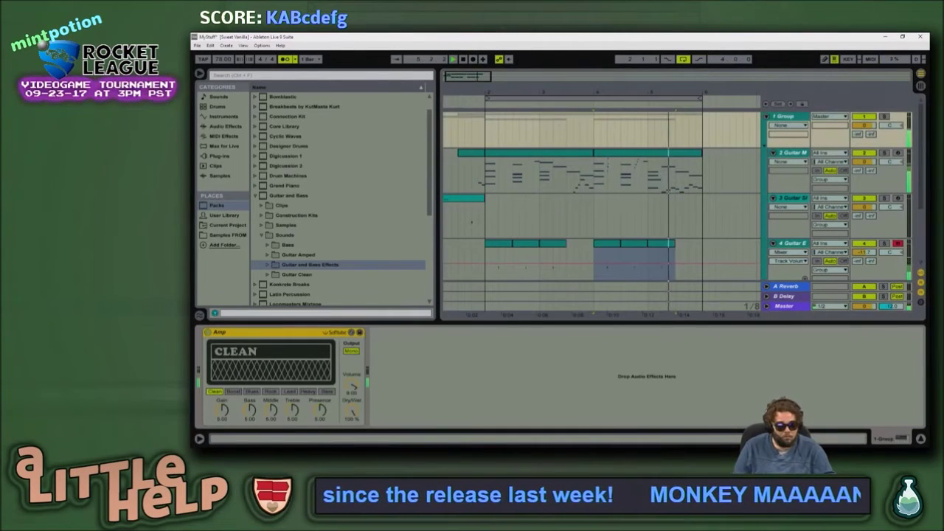
{"action": "left_click_drag", "start_coordinate": [272, 411], "coordinate": [272, 393]}
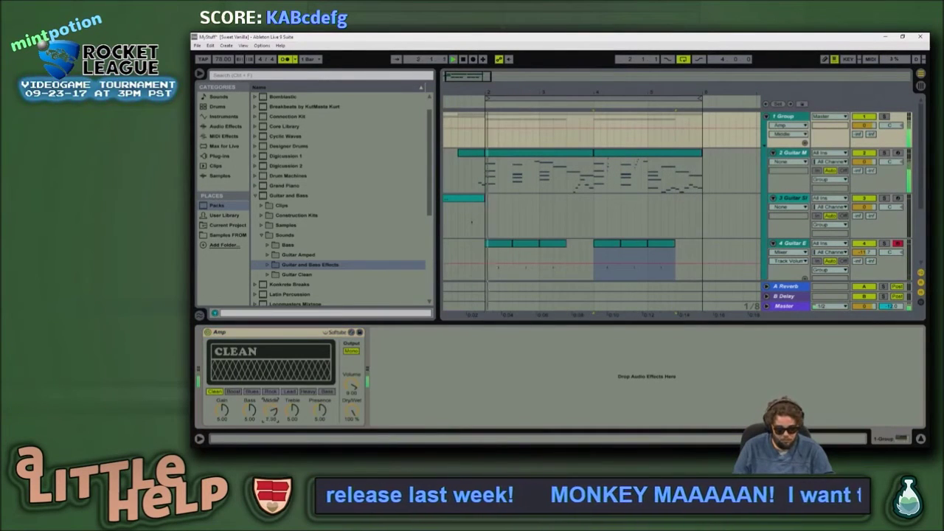
{"action": "left_click", "coordinate": [351, 351]}
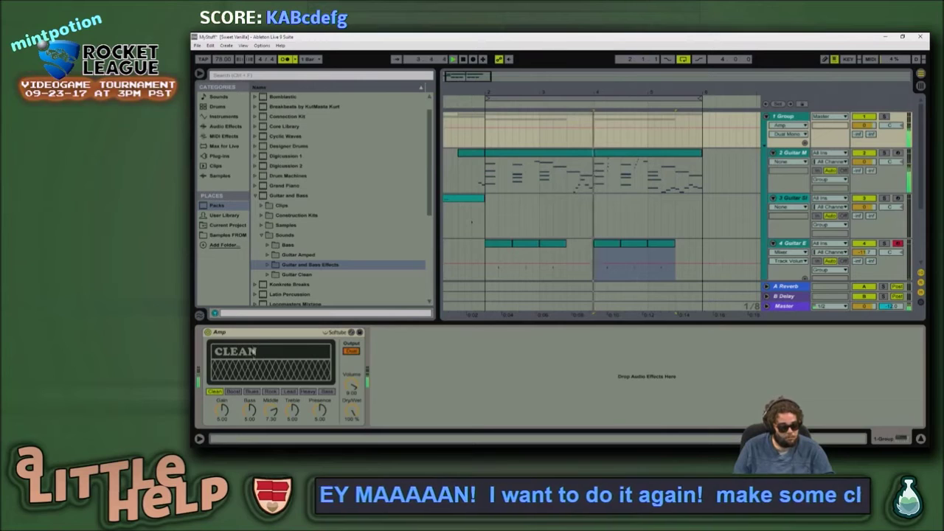
{"action": "mouse_move", "coordinate": [222, 411]}
{"action": "left_mouse_down"}
{"action": "mouse_move", "coordinate": [222, 392]}
{"action": "mouse_move", "coordinate": [222, 400]}
{"action": "left_mouse_up"}
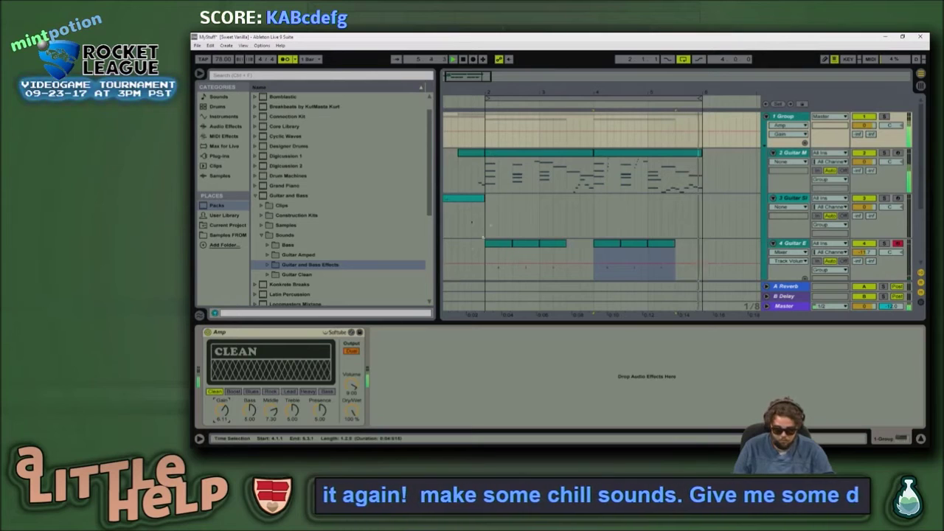
Step: Collapse the Guitar and Bass pack and look through the remaining packs for another instrument
{"action": "left_click", "coordinate": [269, 235]}
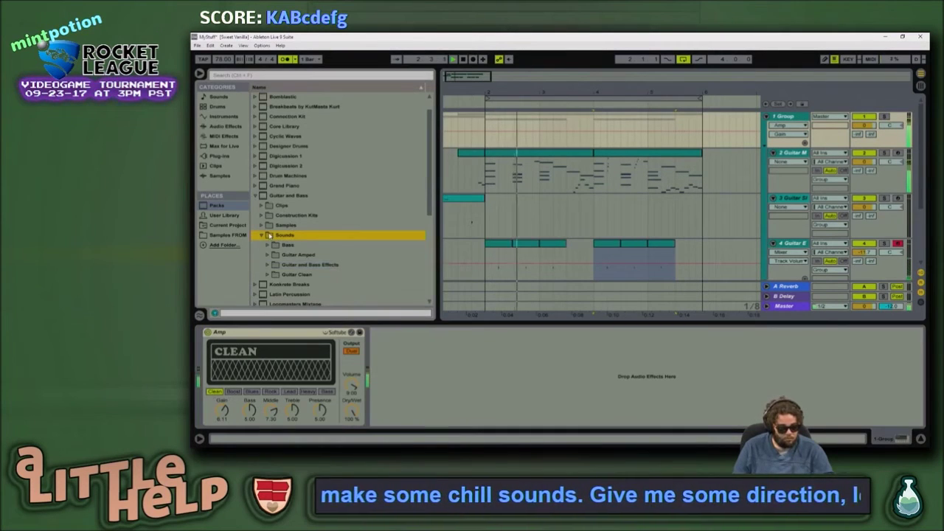
{"action": "left_click", "coordinate": [262, 235]}
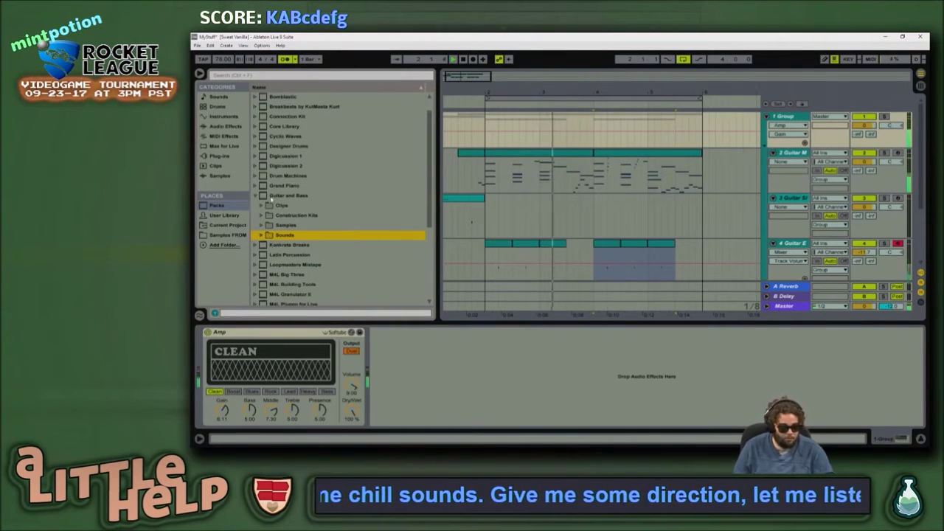
{"action": "left_click", "coordinate": [271, 196]}
{"action": "left_click", "coordinate": [274, 196]}
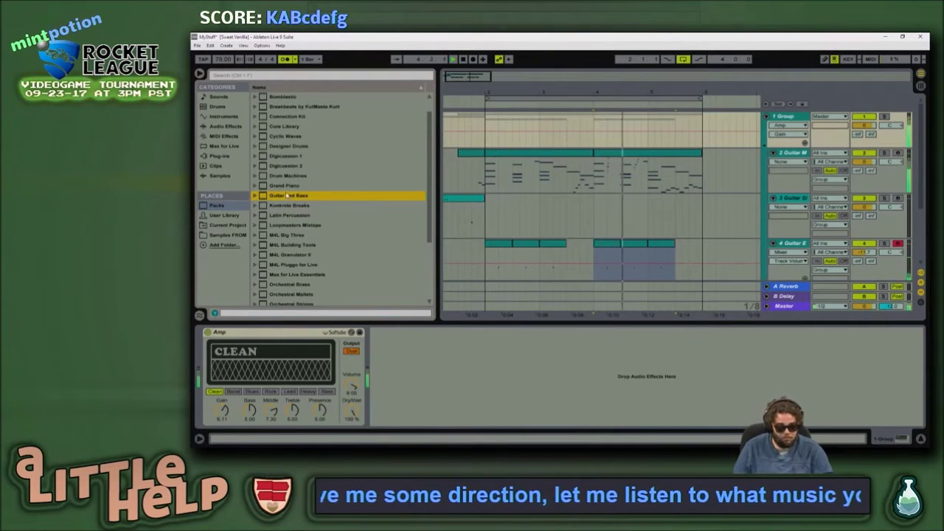
{"action": "scroll", "coordinate": [295, 215], "scroll_direction": "down", "scroll_amount": 1}
{"action": "scroll", "coordinate": [295, 215], "scroll_direction": "down", "scroll_amount": 2}
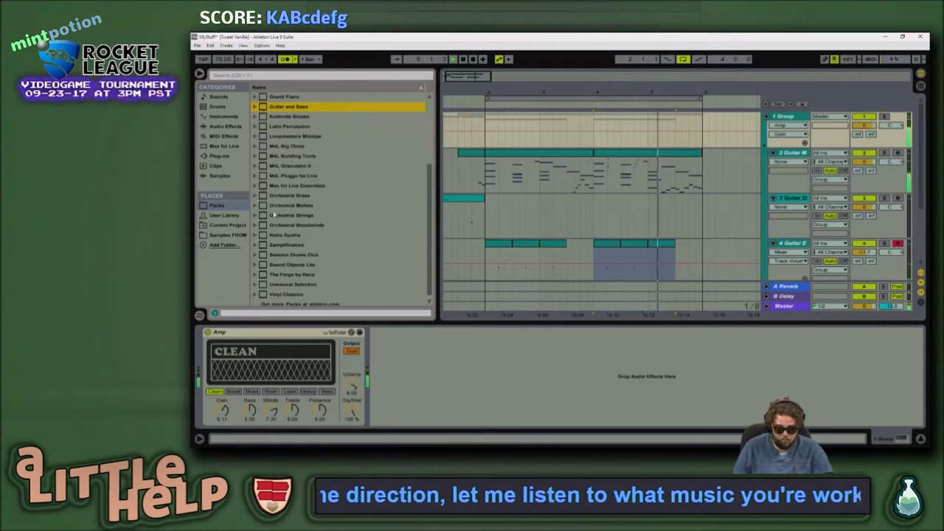
{"action": "left_click", "coordinate": [293, 196]}
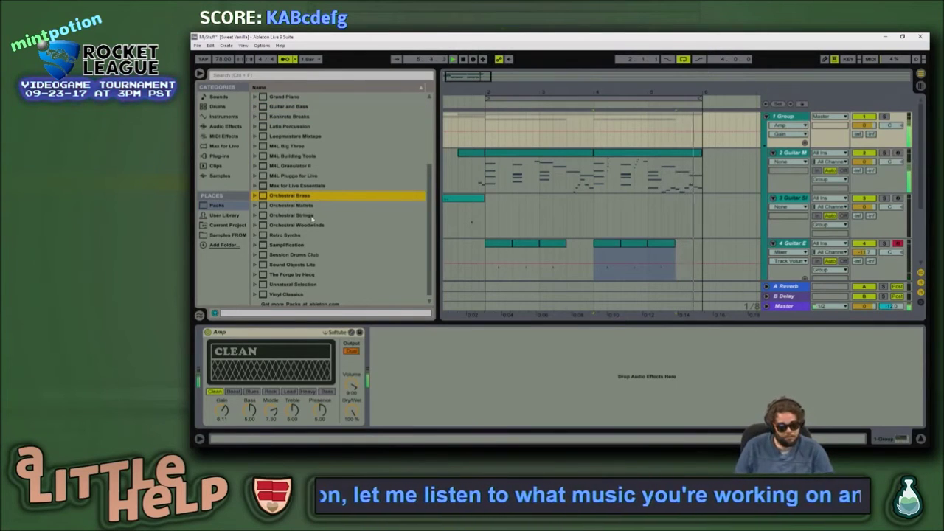
{"action": "scroll", "coordinate": [304, 222], "scroll_direction": "down", "scroll_amount": 1}
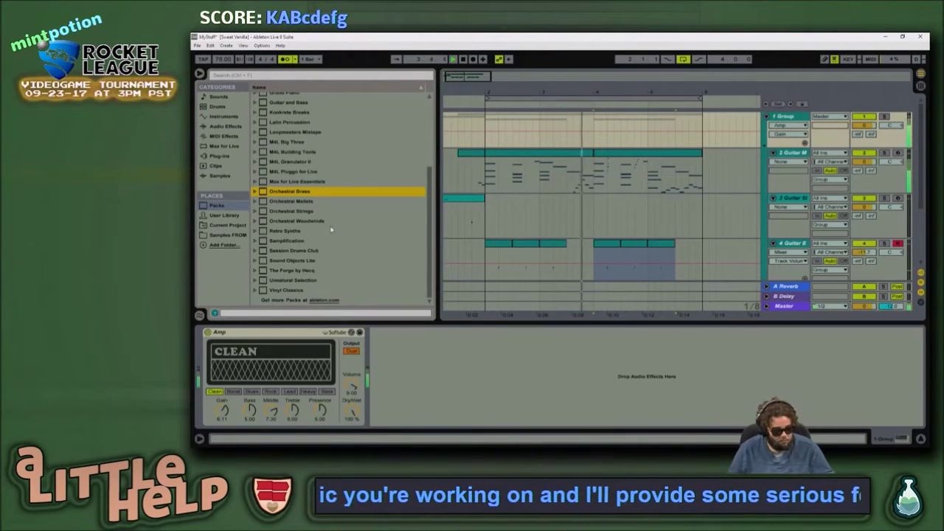
Step: Switch to the Twitch chat in the browser to check the messages, and return to Ableton Live
{"action": "key", "text": "shift+Tab"}
{"action": "key", "text": "shift+Tab"}
{"action": "key", "text": "alt+Tab"}
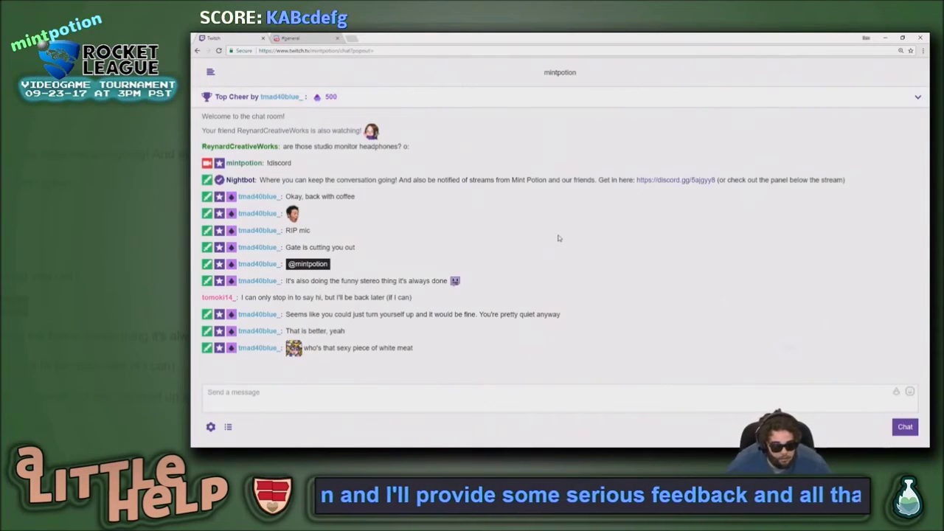
{"action": "key", "text": "alt+Tab"}
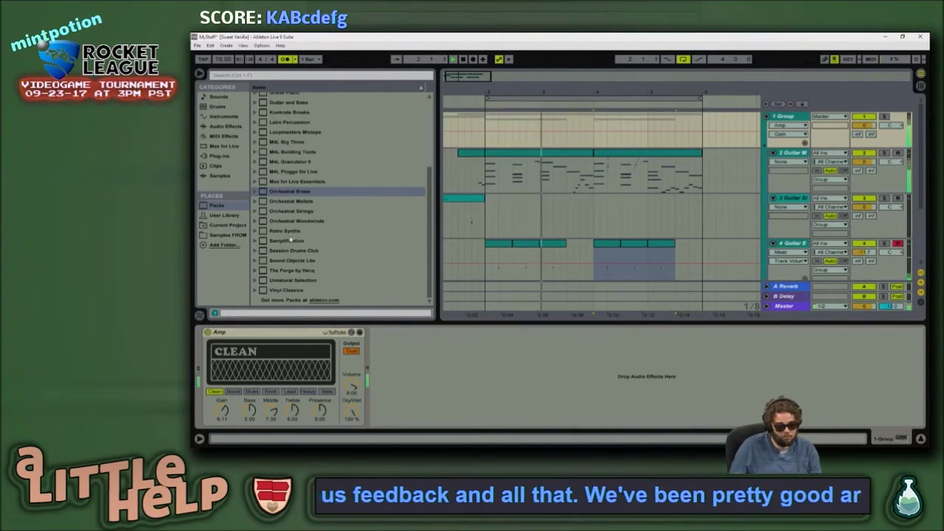
Step: Open the Construction Kits folder of the Unnatural Selection pack
{"action": "left_click", "coordinate": [312, 281]}
{"action": "key", "text": "Right"}
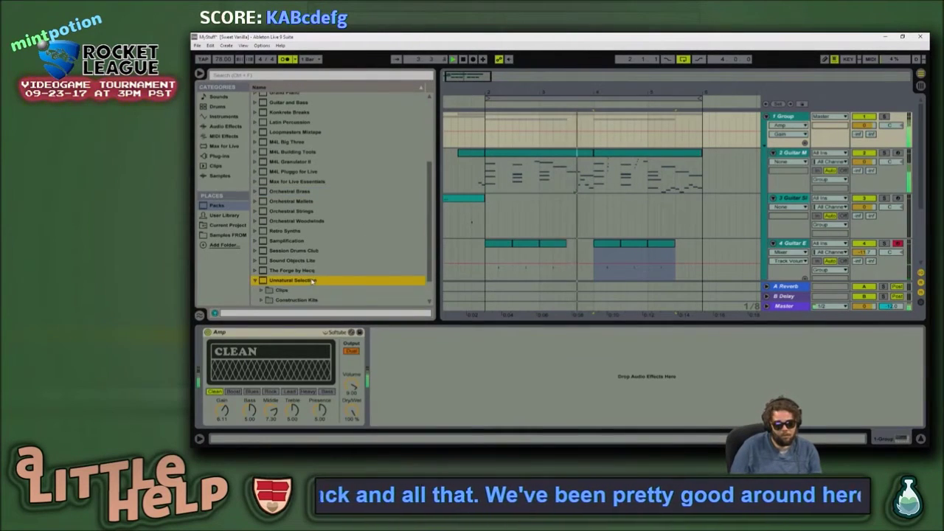
{"action": "key", "text": "Down"}
{"action": "key", "text": "Down"}
{"action": "key", "text": "Down"}
{"action": "key", "text": "Up"}
{"action": "key", "text": "Up"}
{"action": "key", "text": "Down"}
{"action": "key", "text": "Right"}
Step: Open the 90 - Bushwick kit and preview its Bass, Beat and Synth clips over the looping guitar part
{"action": "key", "text": "Down"}
{"action": "key", "text": "Right"}
{"action": "key", "text": "Down"}
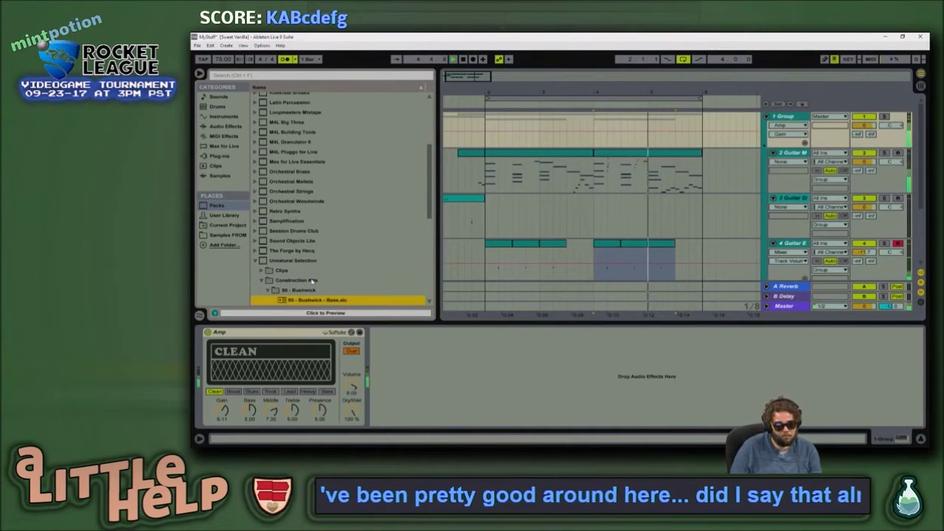
{"action": "scroll", "coordinate": [312, 281], "scroll_direction": "down", "scroll_amount": 2}
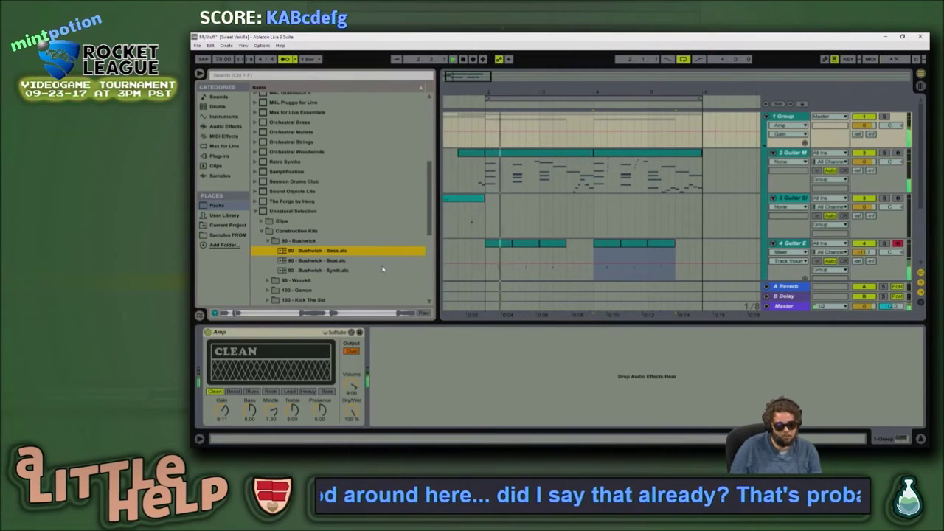
{"action": "key", "text": "Down"}
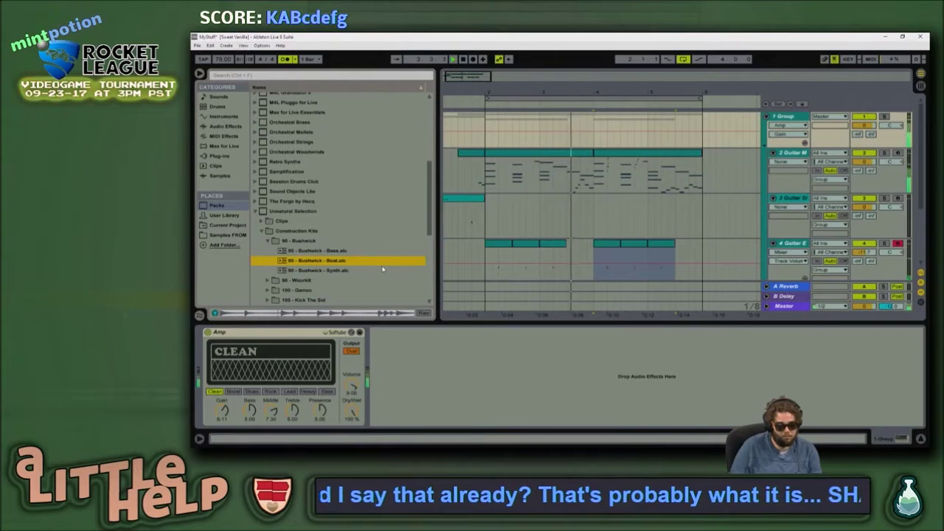
{"action": "key", "text": "Down"}
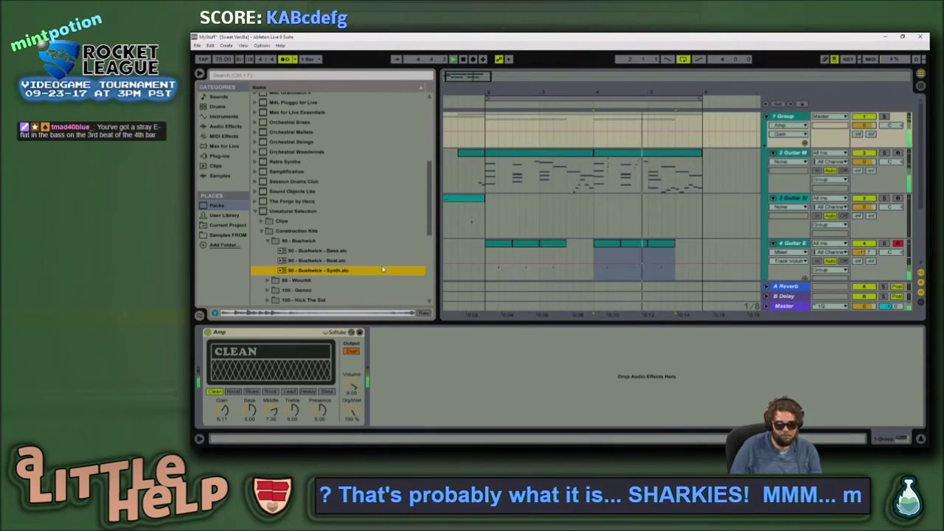
Step: Close the Bushwick kit and preview the Beat clip of the 100 - Gamoo kit
{"action": "key", "text": "Left"}
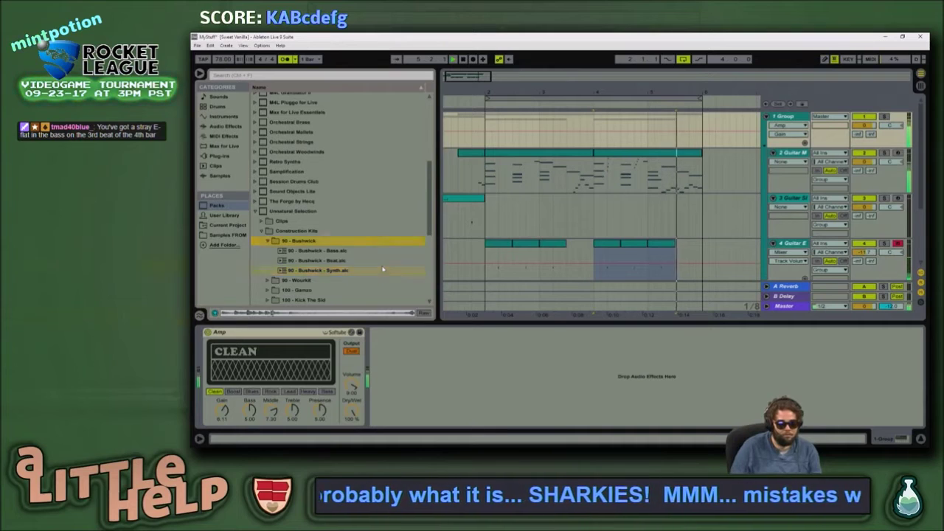
{"action": "key", "text": "Left"}
{"action": "key", "text": "Down"}
{"action": "key", "text": "Down"}
{"action": "key", "text": "Right"}
{"action": "key", "text": "Down"}
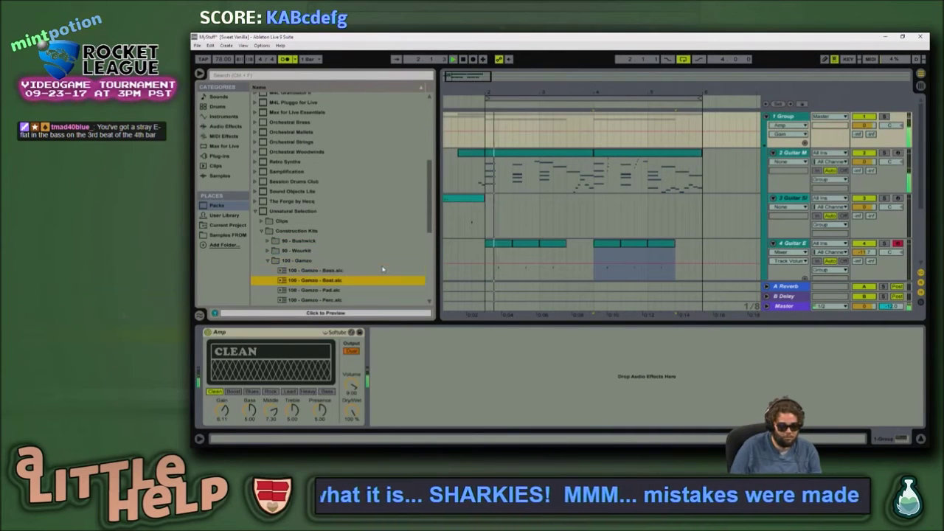
{"action": "key", "text": "Down"}
{"action": "key", "text": "Down"}
{"action": "key", "text": "Up"}
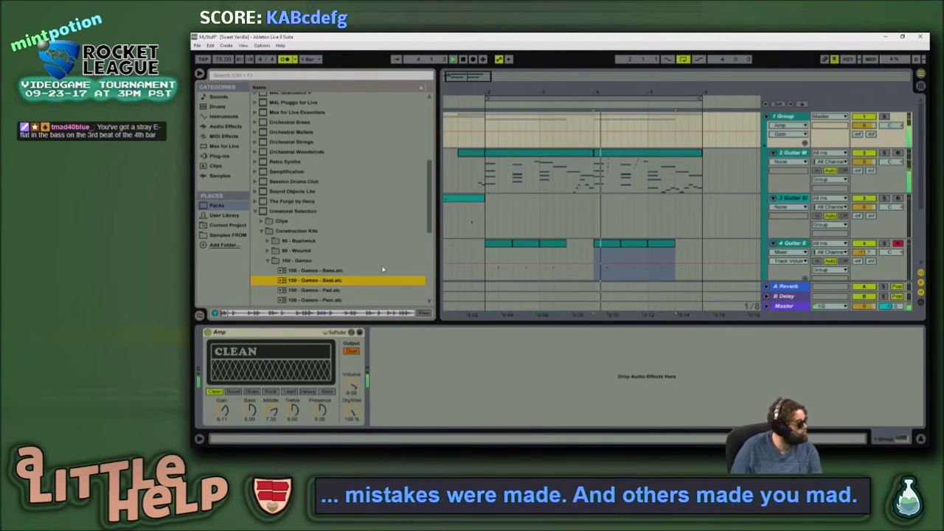
Step: Close the Gamoo kit and preview the Bass and Beat clips of the 100 - Slow Kill kit
{"action": "key", "text": "Left"}
{"action": "key", "text": "Left"}
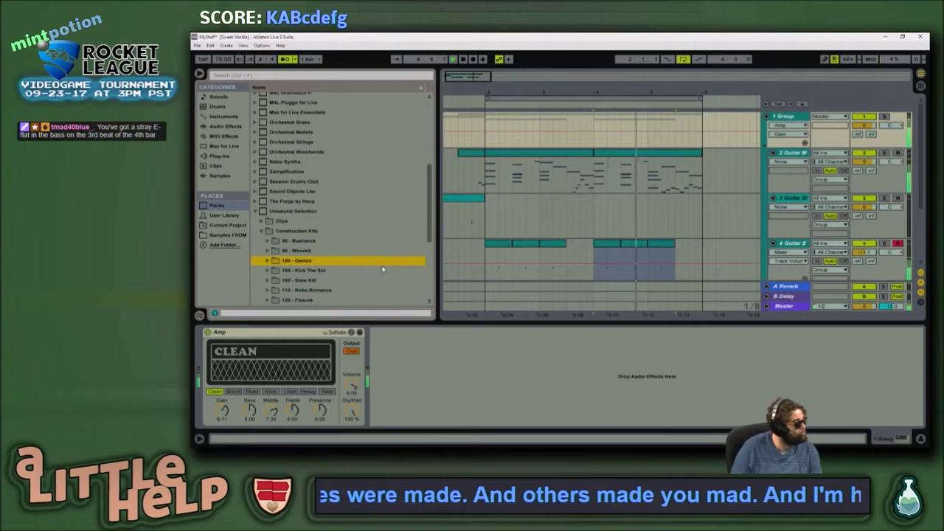
{"action": "key", "text": "Down"}
{"action": "key", "text": "Down"}
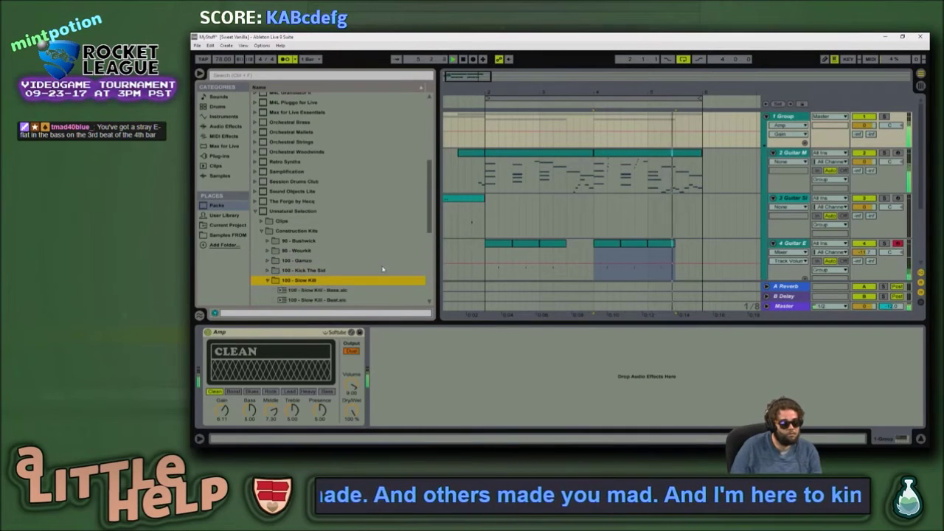
{"action": "key", "text": "Right"}
{"action": "key", "text": "Down"}
{"action": "key", "text": "Down"}
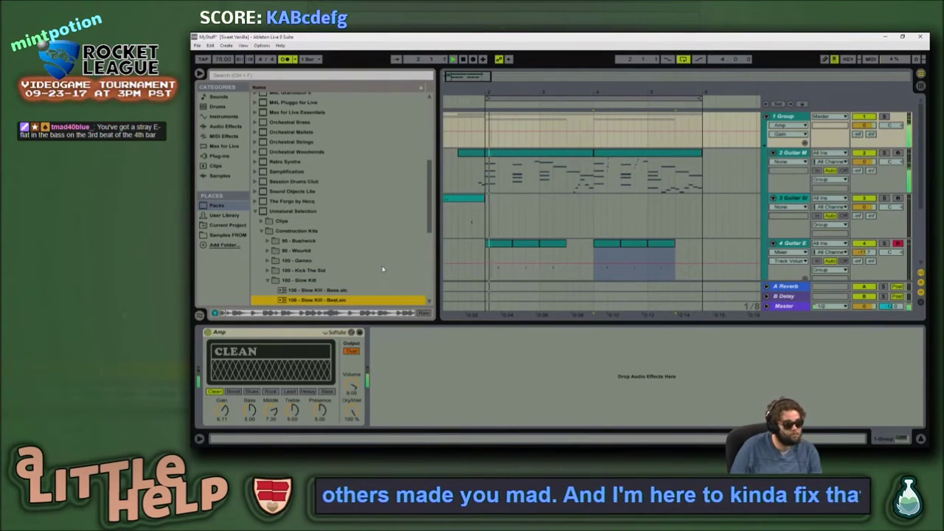
Step: Close the Slow Kill kit and preview the Bass and Beat clips of the 110 - Robo Romance kit
{"action": "key", "text": "Left"}
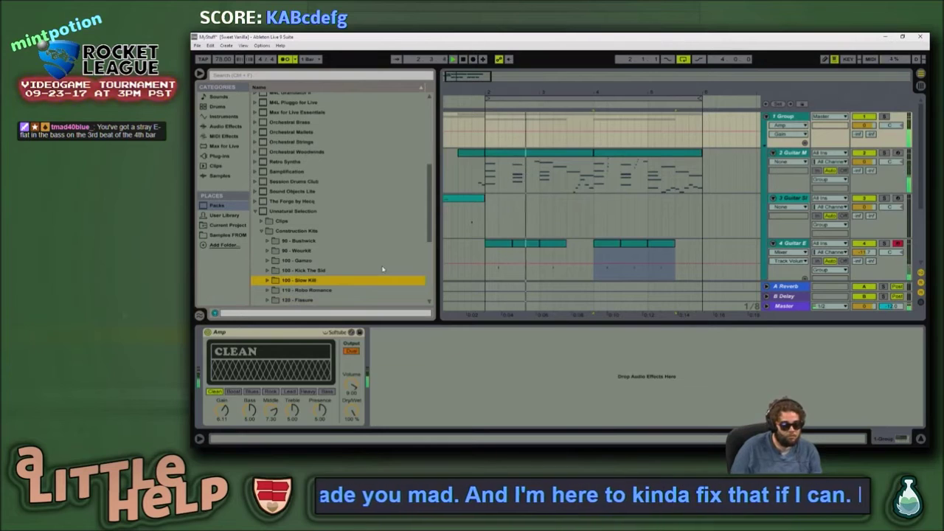
{"action": "key", "text": "Left"}
{"action": "key", "text": "Down"}
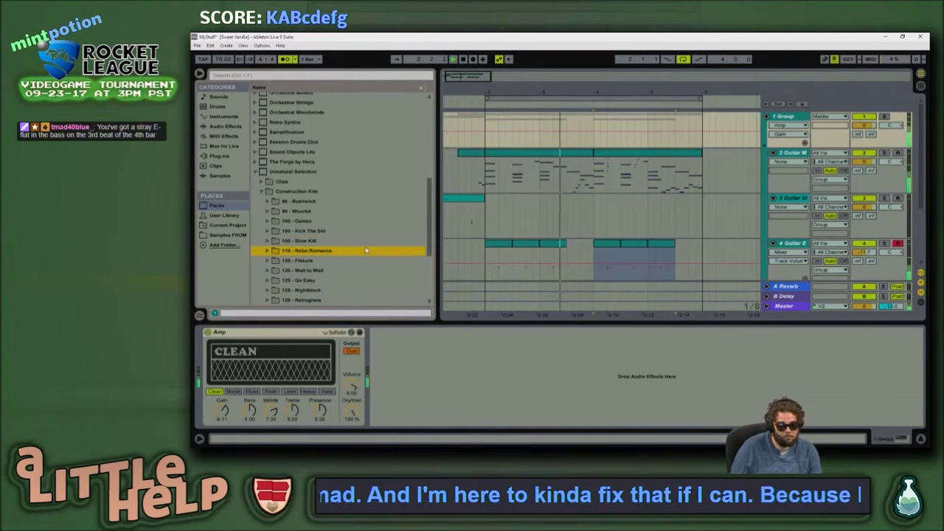
{"action": "key", "text": "Right"}
{"action": "key", "text": "Down"}
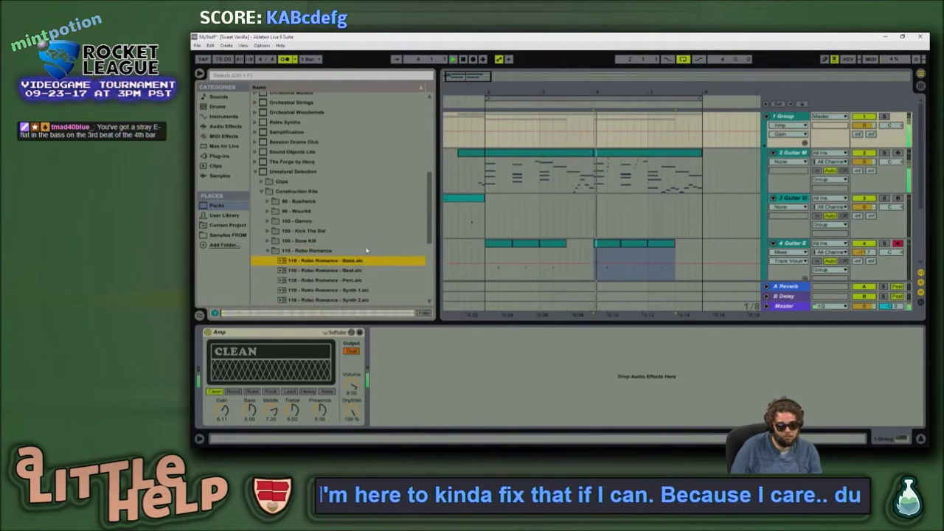
{"action": "key", "text": "Down"}
{"action": "key", "text": "Up"}
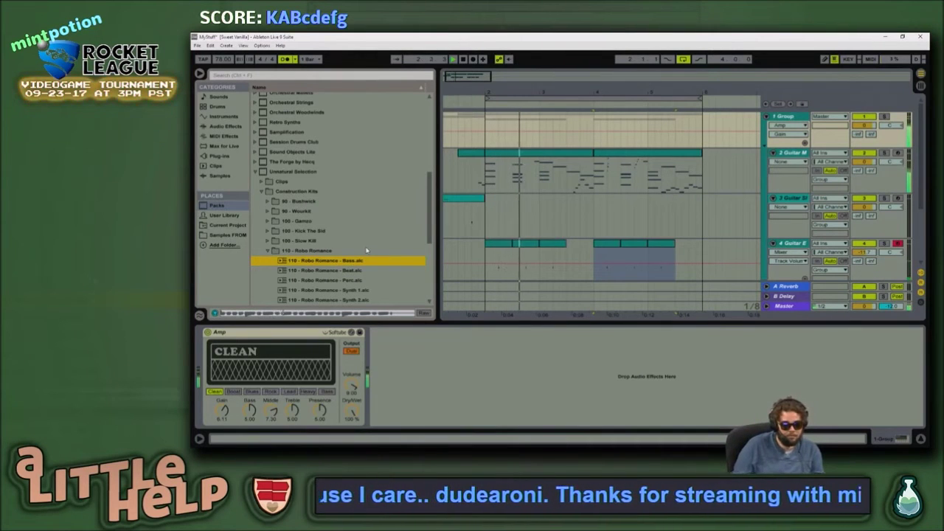
Step: Collapse the Robo Romance kit, the Construction Kits folder and the Unnatural Selection pack
{"action": "key", "text": "Left"}
{"action": "key", "text": "Left"}
{"action": "key", "text": "Left"}
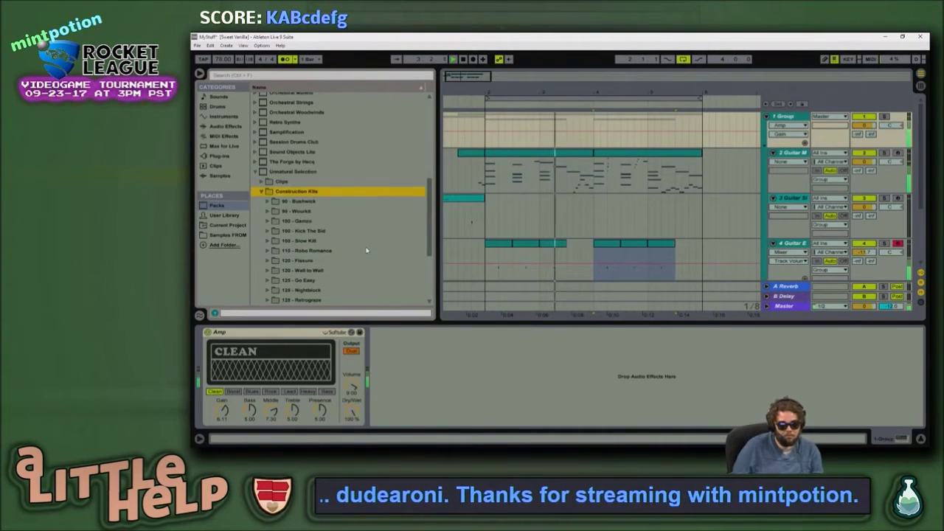
{"action": "key", "text": "Left"}
{"action": "key", "text": "Left"}
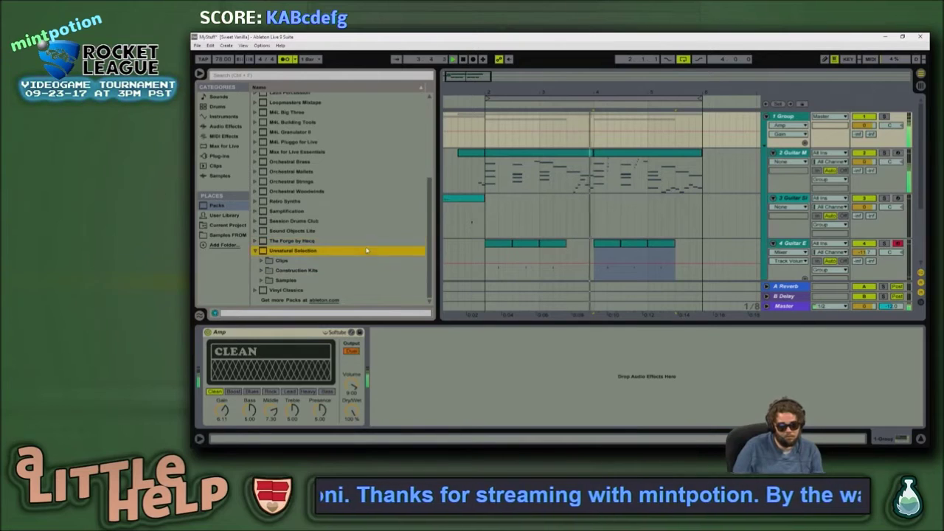
{"action": "key", "text": "Left"}
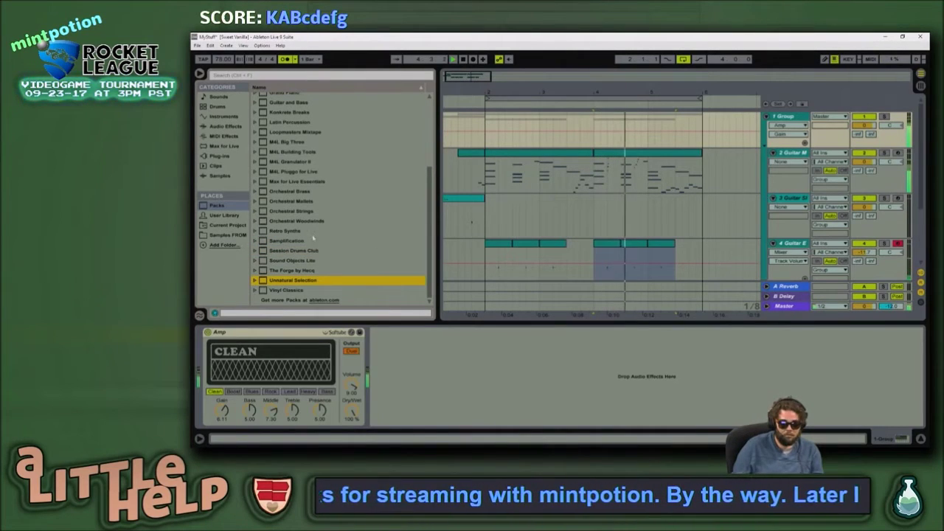
Step: Open the Sounds folder of the Retro Synths pack
{"action": "left_click", "coordinate": [311, 222]}
{"action": "left_click", "coordinate": [313, 232]}
{"action": "key", "text": "Right"}
{"action": "key", "text": "Down"}
{"action": "key", "text": "Down"}
{"action": "key", "text": "Down"}
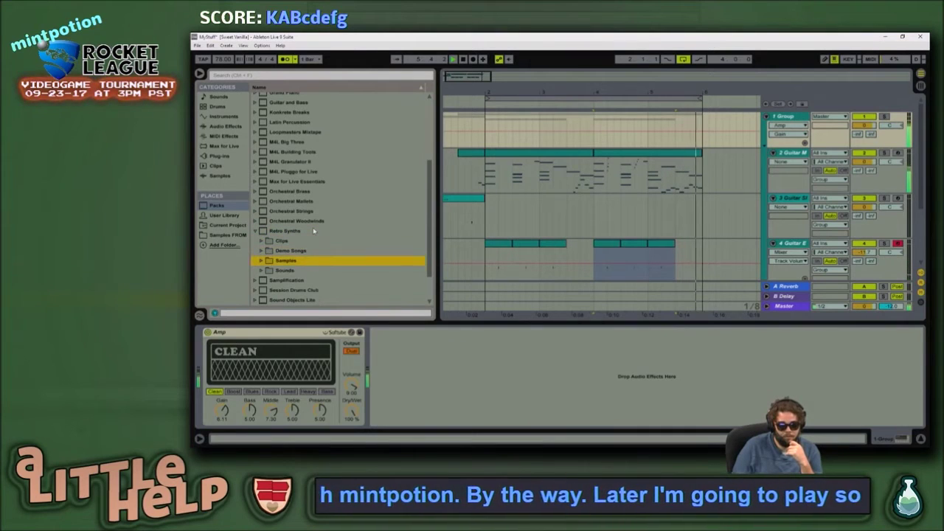
{"action": "key", "text": "Down"}
{"action": "key", "text": "Right"}
Step: Look through the Retro Synths sound folders and open the vintage classics folder
{"action": "key", "text": "Down"}
{"action": "key", "text": "Down"}
{"action": "key", "text": "Down"}
{"action": "key", "text": "Down"}
{"action": "key", "text": "Down"}
{"action": "key", "text": "Down"}
{"action": "key", "text": "Down"}
{"action": "key", "text": "Down"}
{"action": "key", "text": "Down"}
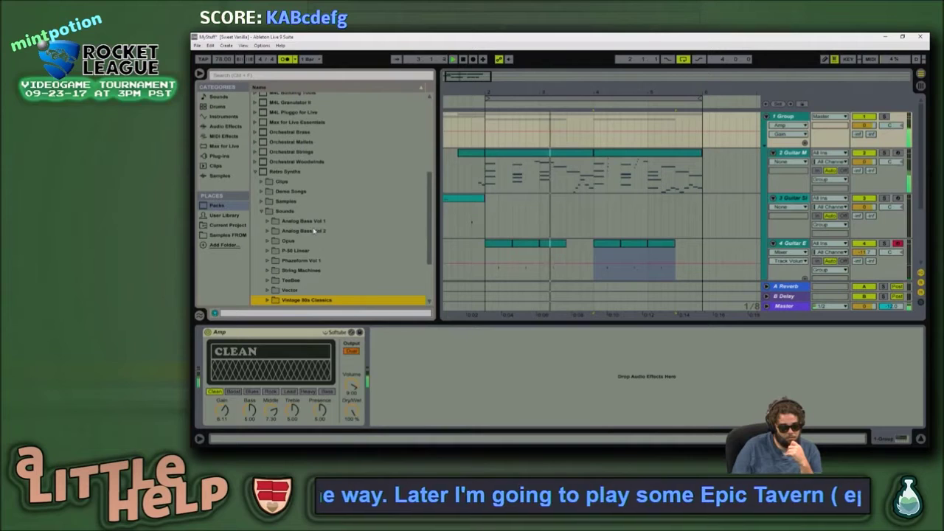
{"action": "key", "text": "Right"}
Step: Preview the vintage synth presets one after another from Alphaphone to Four String against the looping guitar part
{"action": "key", "text": "Down"}
{"action": "key", "text": "Down"}
{"action": "key", "text": "Down"}
{"action": "key", "text": "Down"}
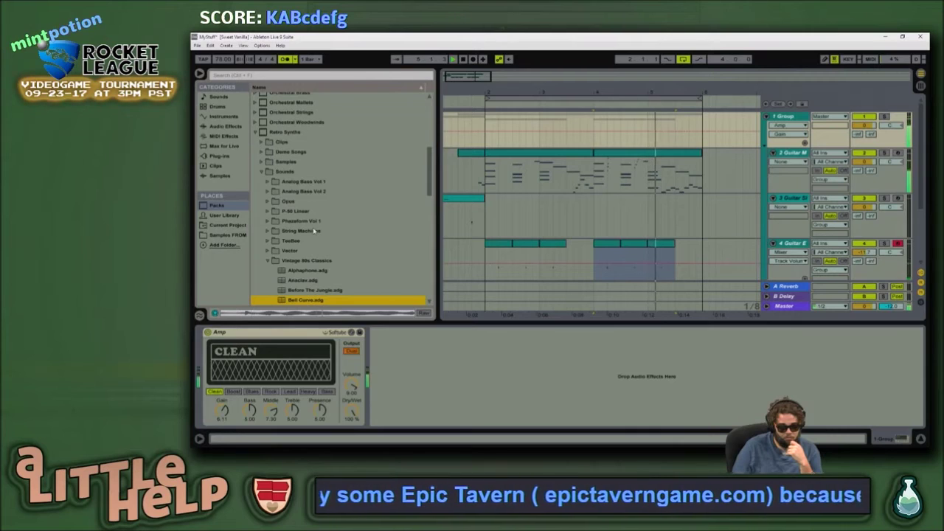
{"action": "key", "text": "Down"}
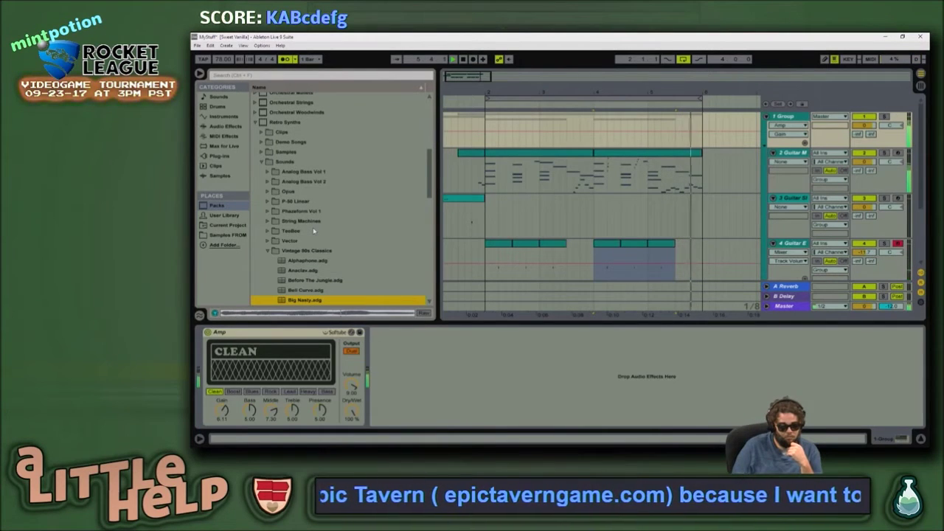
{"action": "key", "text": "Down"}
{"action": "key", "text": "Down"}
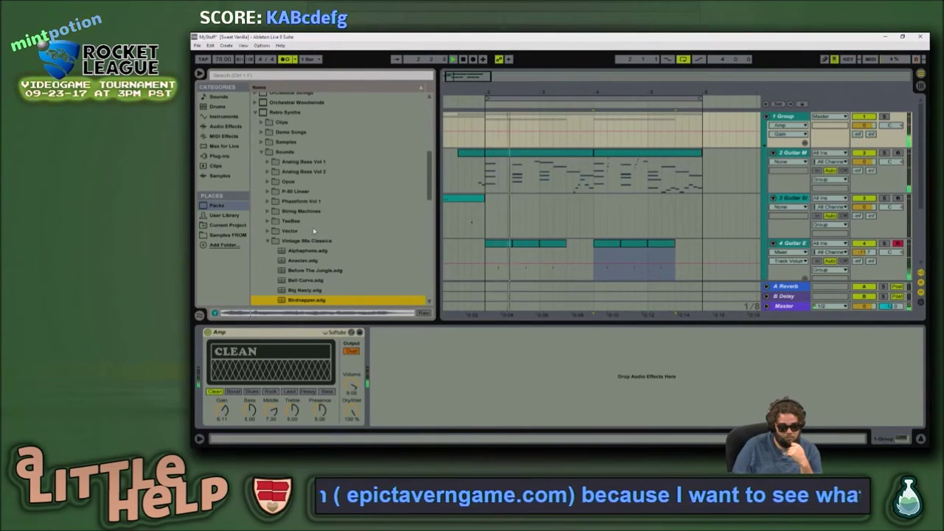
{"action": "key", "text": "Down"}
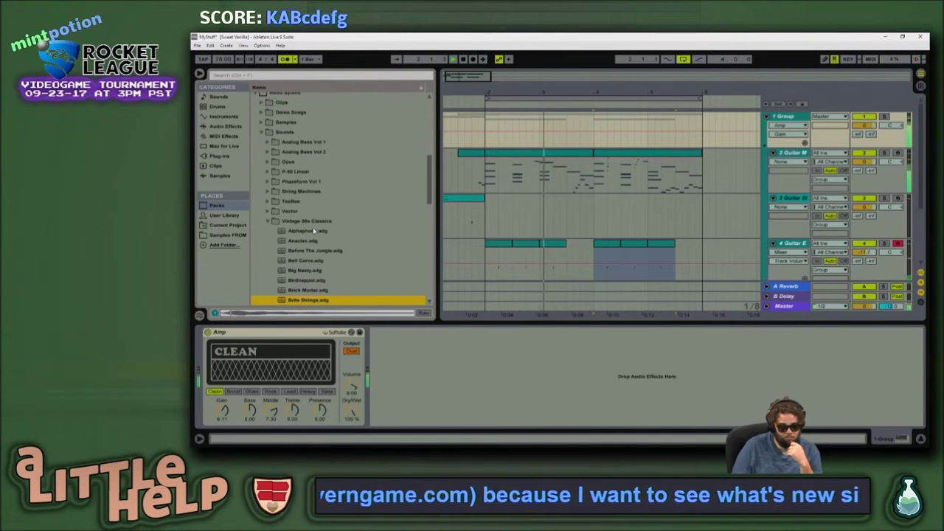
{"action": "key", "text": "Down"}
{"action": "key", "text": "Down"}
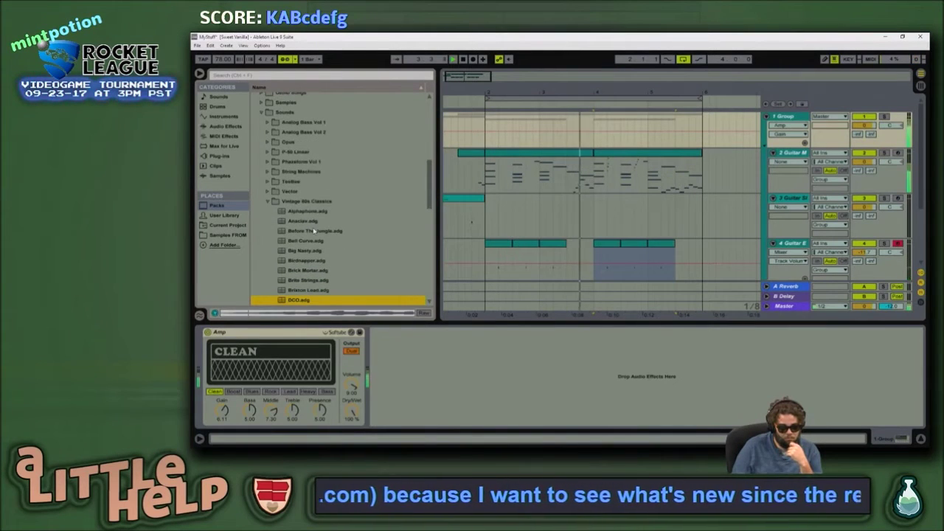
{"action": "key", "text": "Down"}
{"action": "key", "text": "Down"}
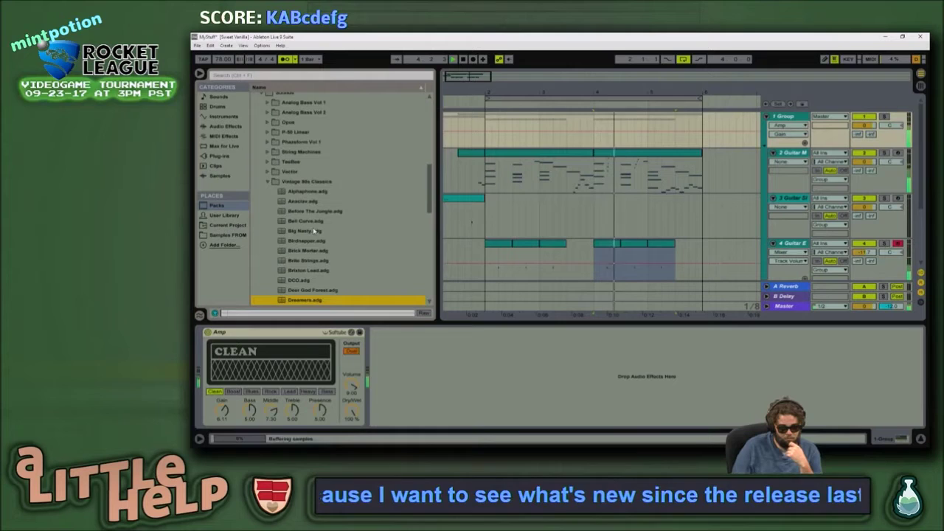
{"action": "key", "text": "Down"}
{"action": "key", "text": "Down"}
{"action": "key", "text": "Down"}
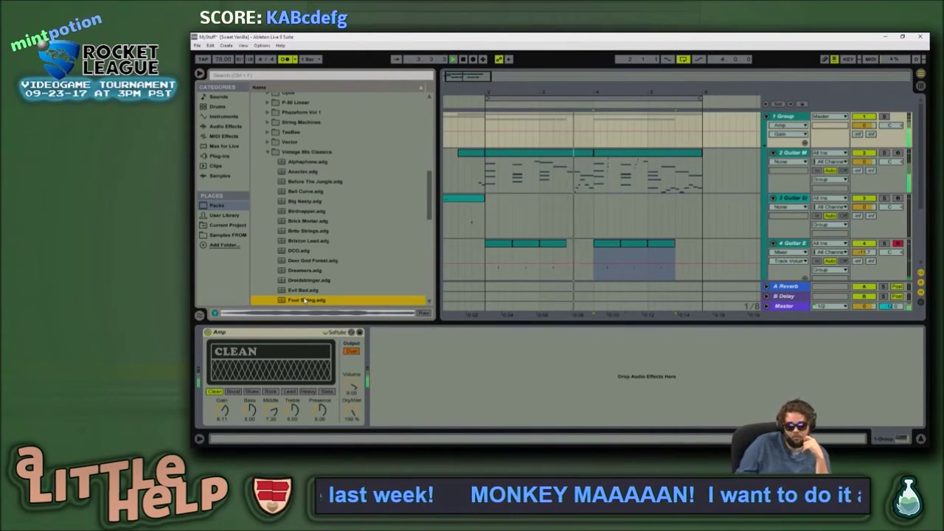
Step: Insert a new MIDI track below the collapsed guitar group and try to load the Four String preset
{"action": "left_click", "coordinate": [768, 116]}
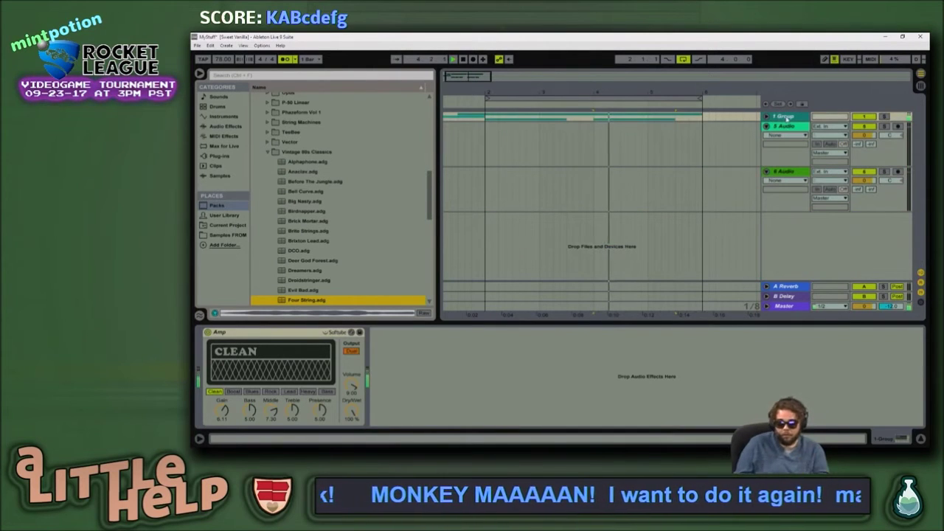
{"action": "left_click", "coordinate": [786, 118]}
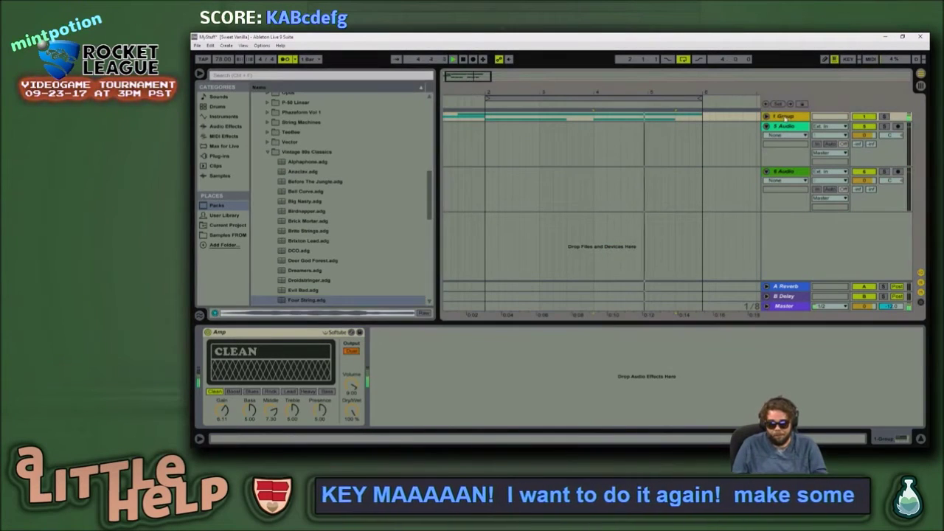
{"action": "key", "text": "ctrl+shift+t"}
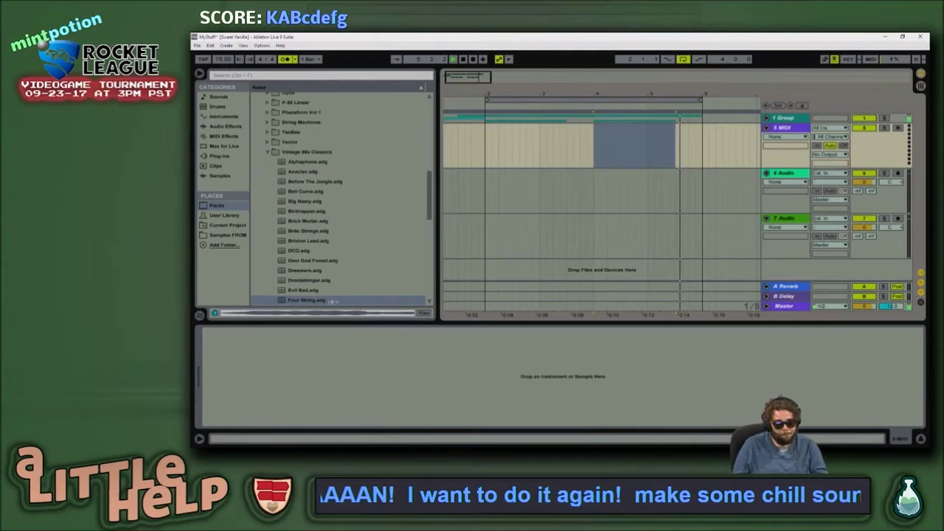
{"action": "left_click", "coordinate": [318, 299]}
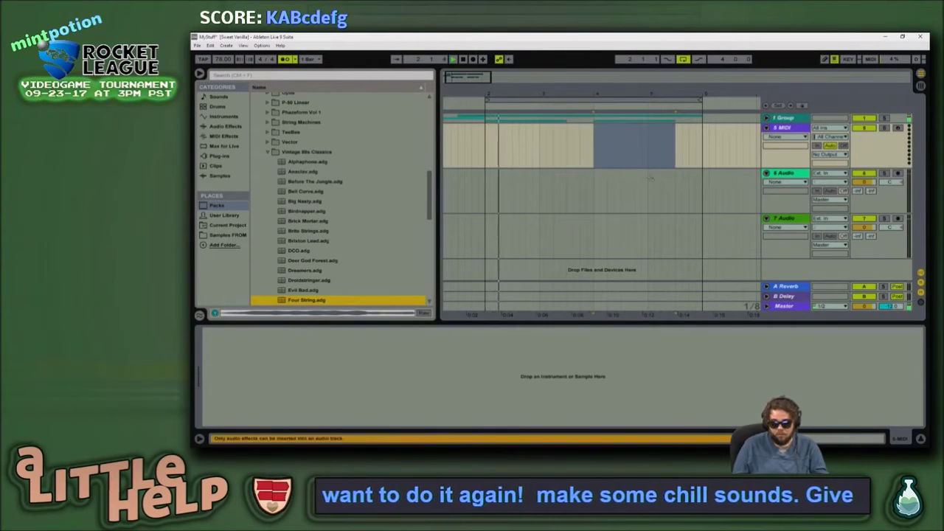
Step: Duplicate bars 2 to 5 of all the guitar tracks directly behind the originals and loop the four copied bars
{"action": "left_click_drag", "start_coordinate": [477, 93], "coordinate": [480, 34]}
{"action": "left_click_drag", "start_coordinate": [559, 76], "coordinate": [504, 102]}
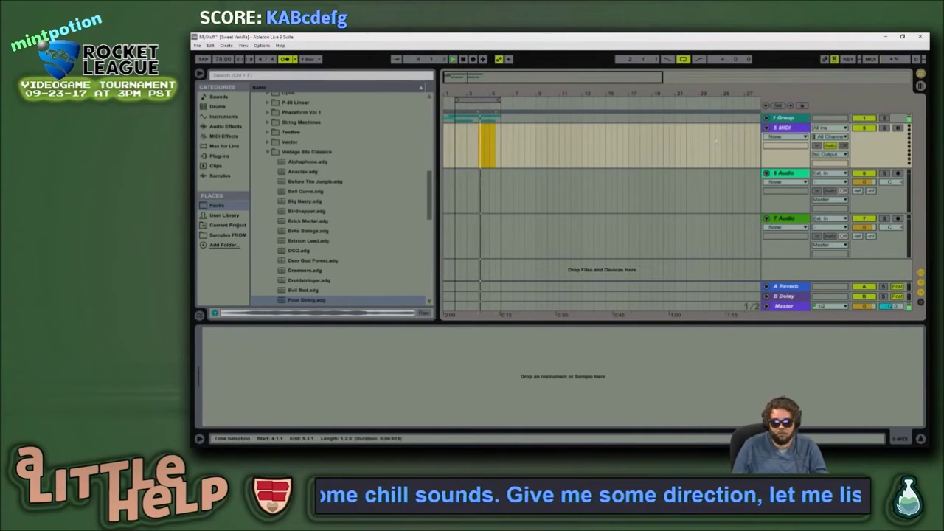
{"action": "left_click", "coordinate": [767, 119]}
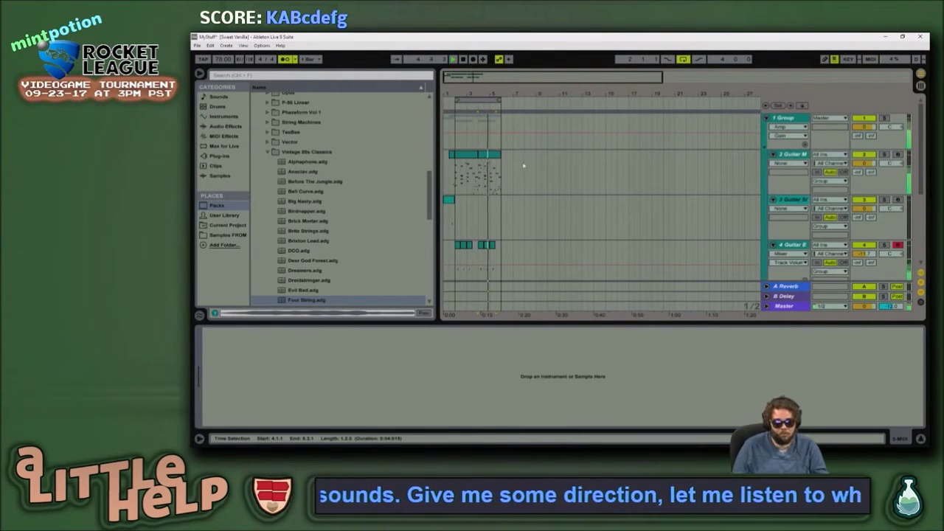
{"action": "left_click_drag", "start_coordinate": [504, 155], "coordinate": [390, 274]}
{"action": "left_click", "coordinate": [464, 220]}
{"action": "left_click", "coordinate": [466, 156]}
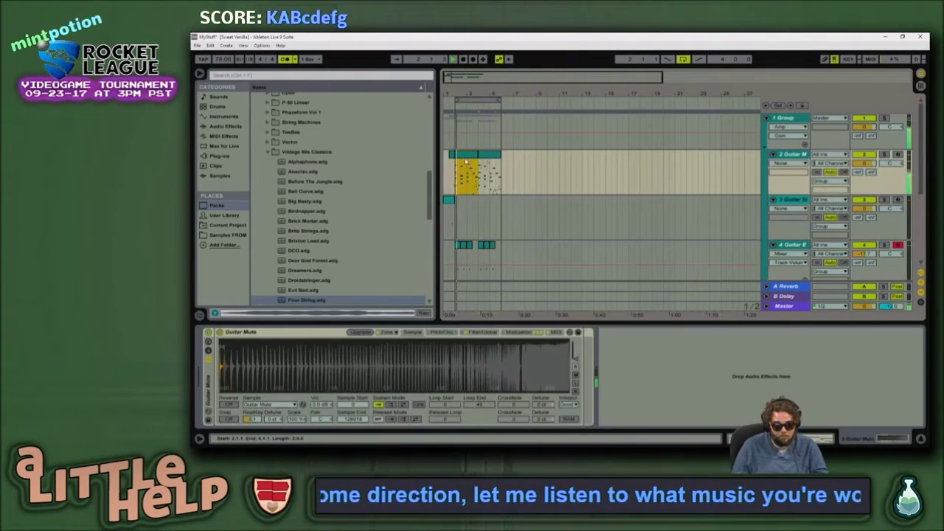
{"action": "left_click", "coordinate": [499, 252], "text": "shift"}
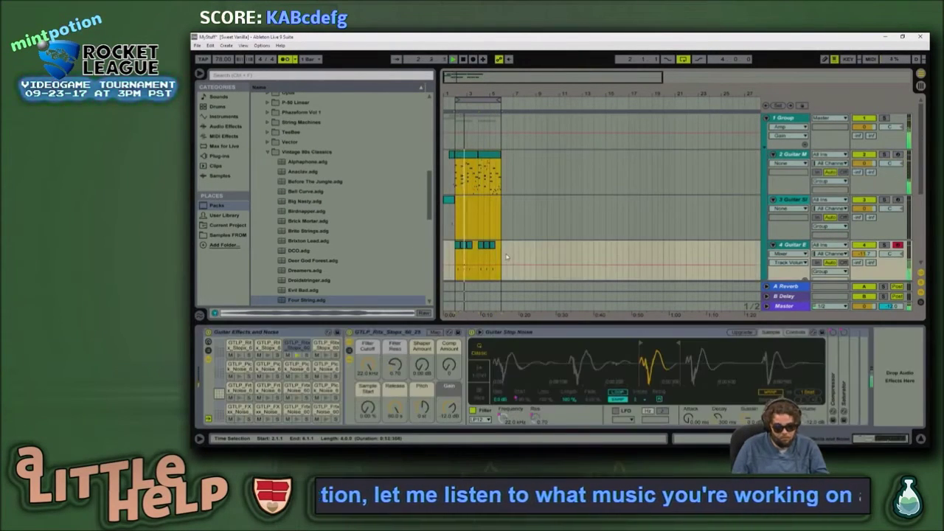
{"action": "key", "text": "ctrl+d"}
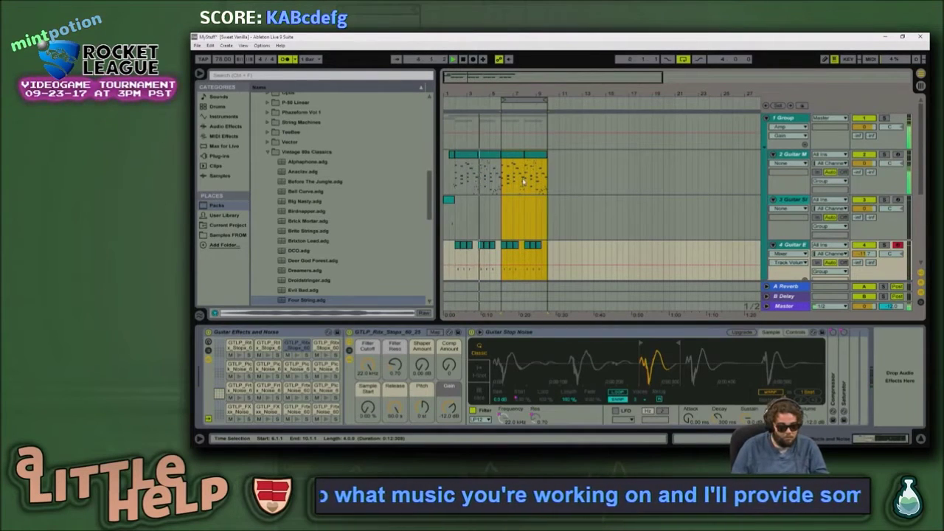
Step: Load the Four String preset onto the empty MIDI track below the guitar group
{"action": "key", "text": "ctrl+shift+t"}
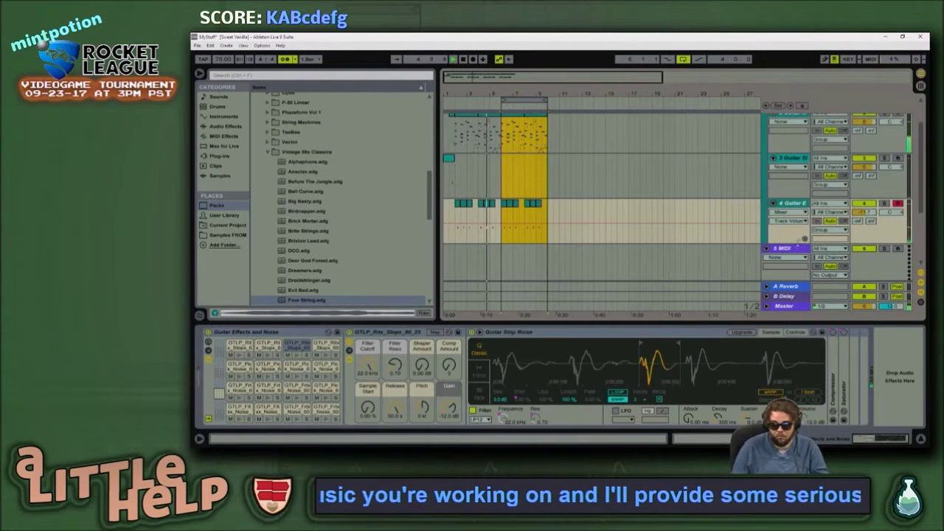
{"action": "left_click", "coordinate": [797, 249]}
{"action": "key", "text": "ctrl+v"}
{"action": "key", "text": "ctrl+z"}
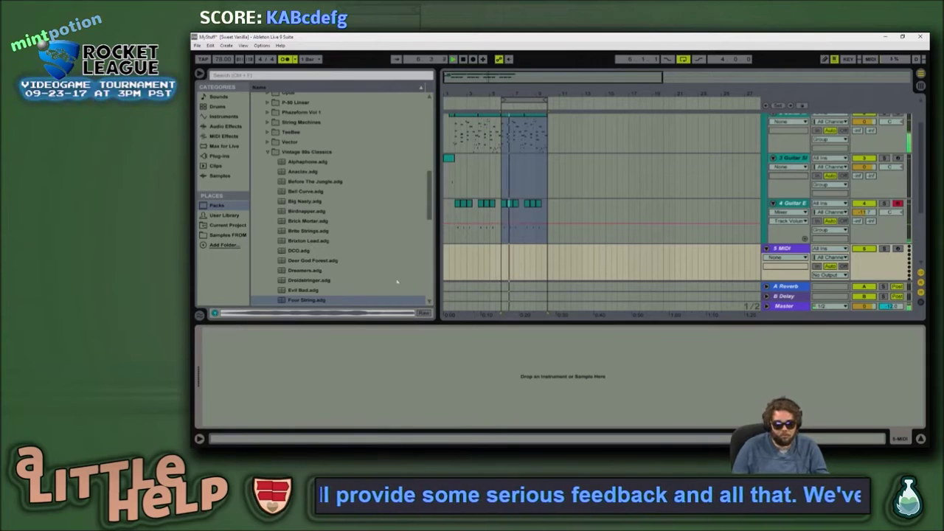
{"action": "left_click_drag", "start_coordinate": [302, 300], "coordinate": [508, 270]}
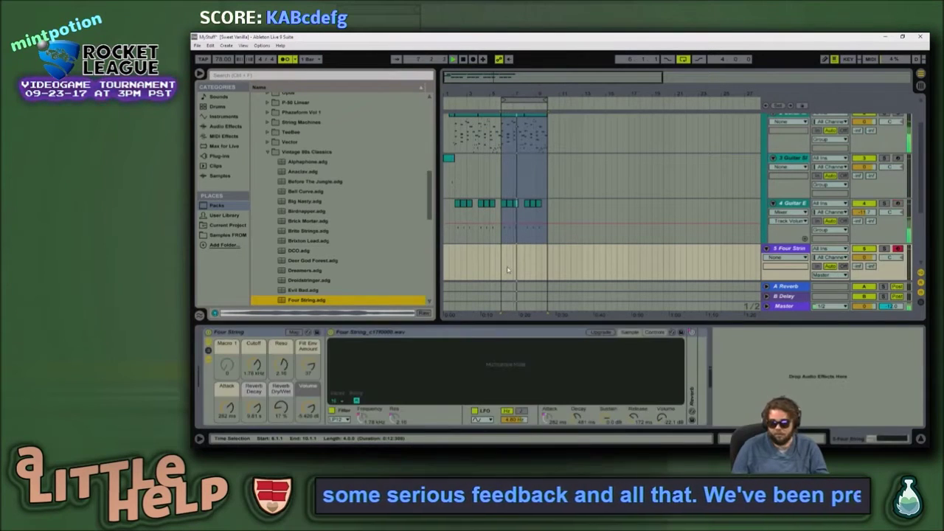
Step: Play Four String over the guitar loop in different octaves and set its Fill Env Amount macro to 67
{"action": "key", "text": "z"}
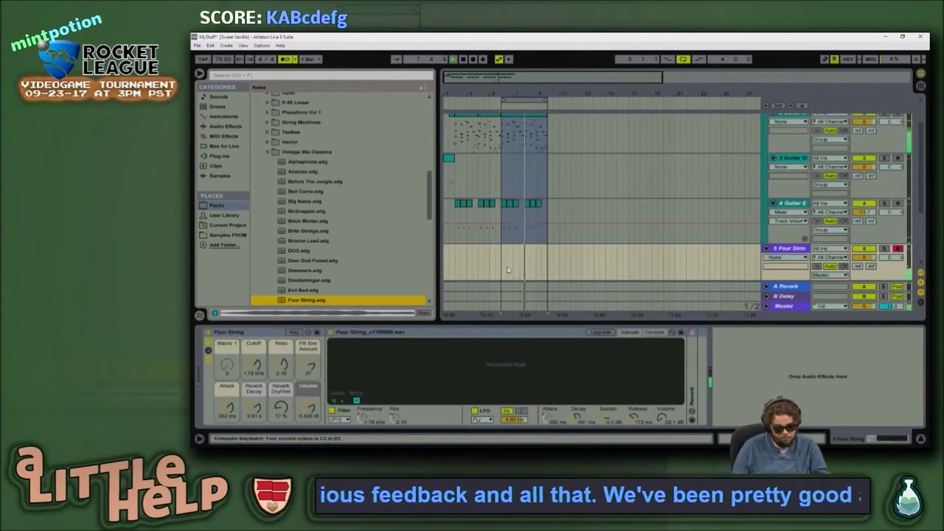
{"action": "key", "text": "x"}
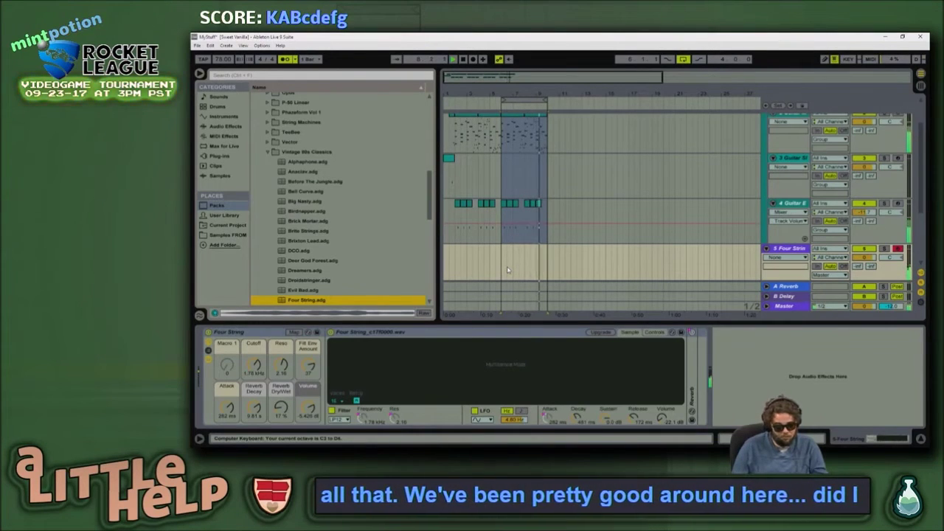
{"action": "key", "text": "x"}
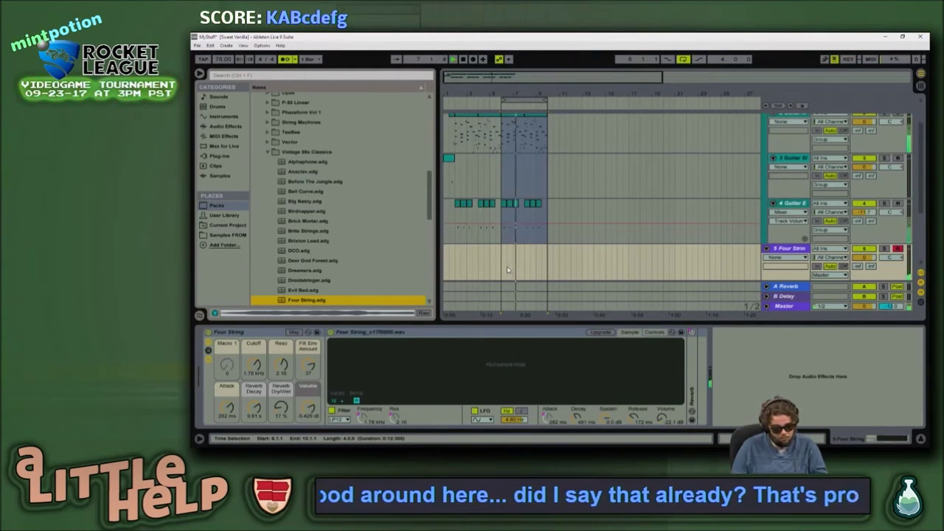
{"action": "key", "text": "z"}
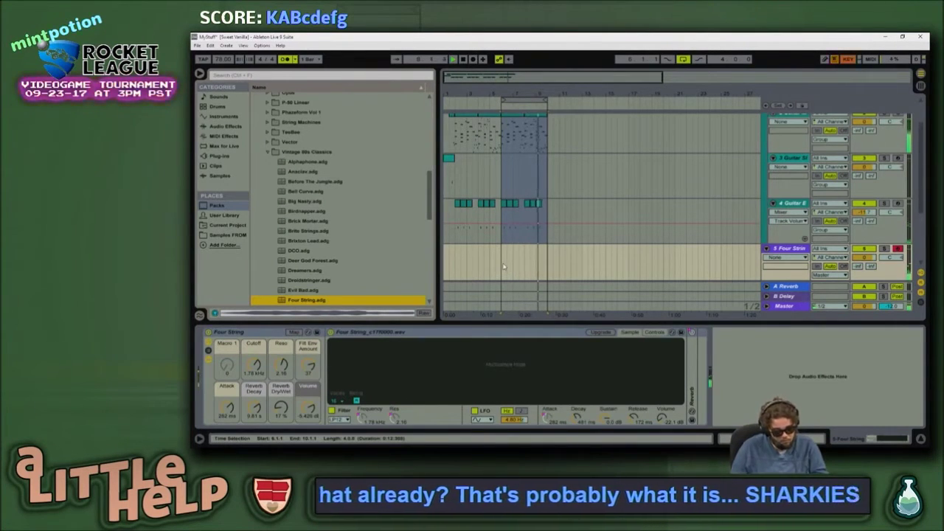
{"action": "key", "text": "z"}
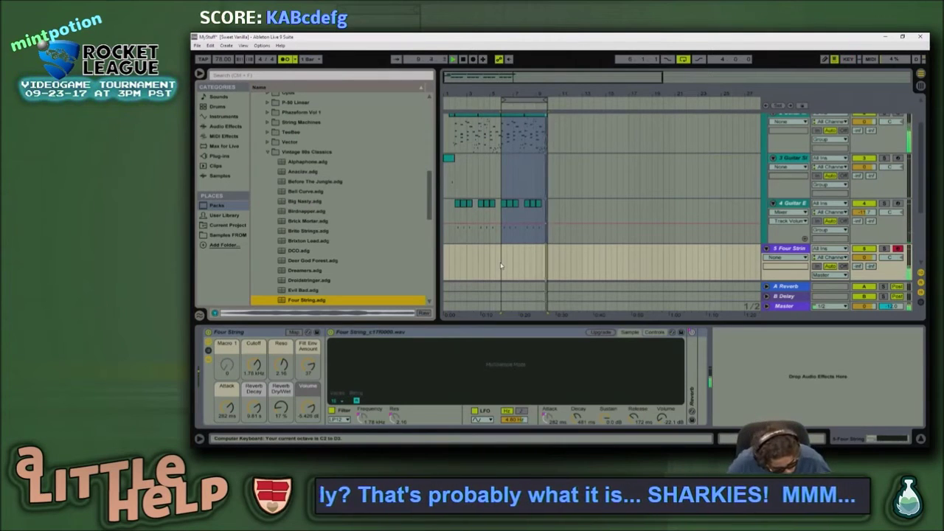
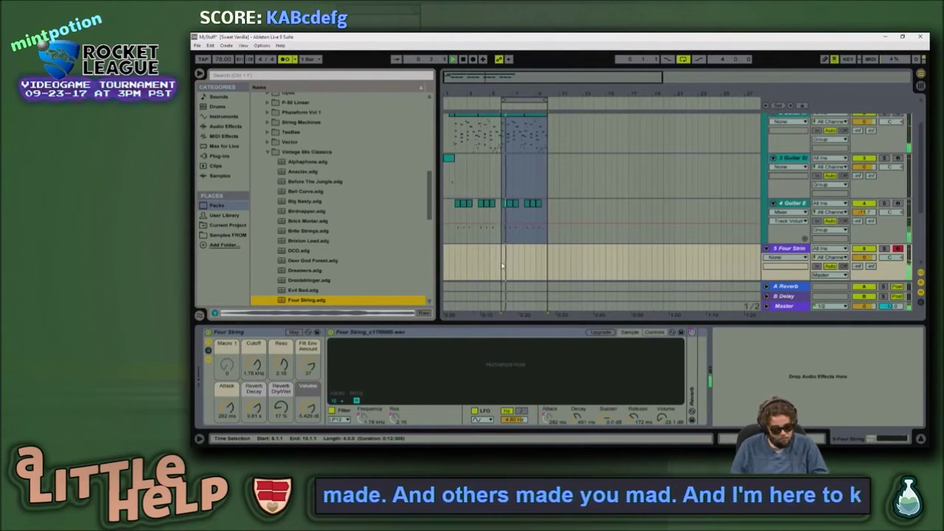
{"action": "key", "text": "z"}
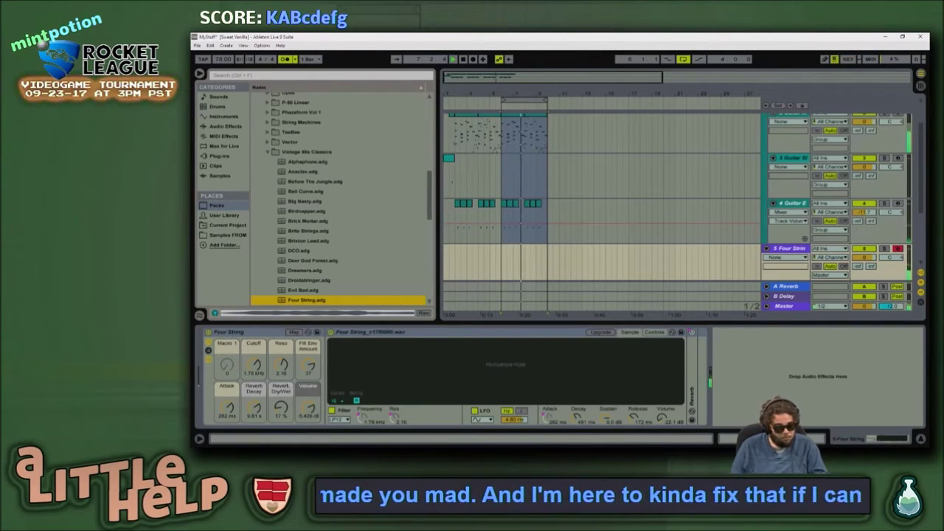
{"action": "left_click_drag", "start_coordinate": [309, 365], "coordinate": [309, 428]}
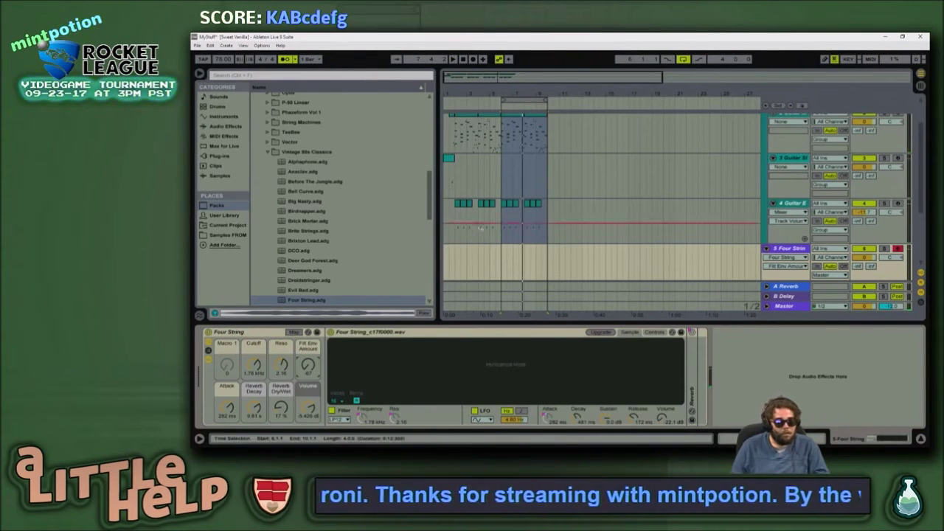
Step: Add another MIDI track below the Four String track and check the Twitch chat for feedback on the music
{"action": "left_click", "coordinate": [501, 256]}
{"action": "left_click", "coordinate": [793, 250]}
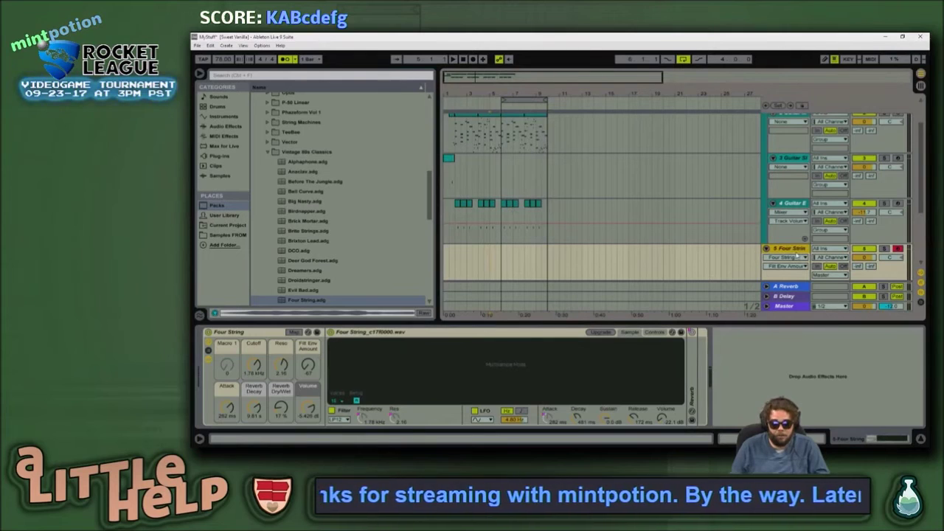
{"action": "key", "text": "alt+Tab"}
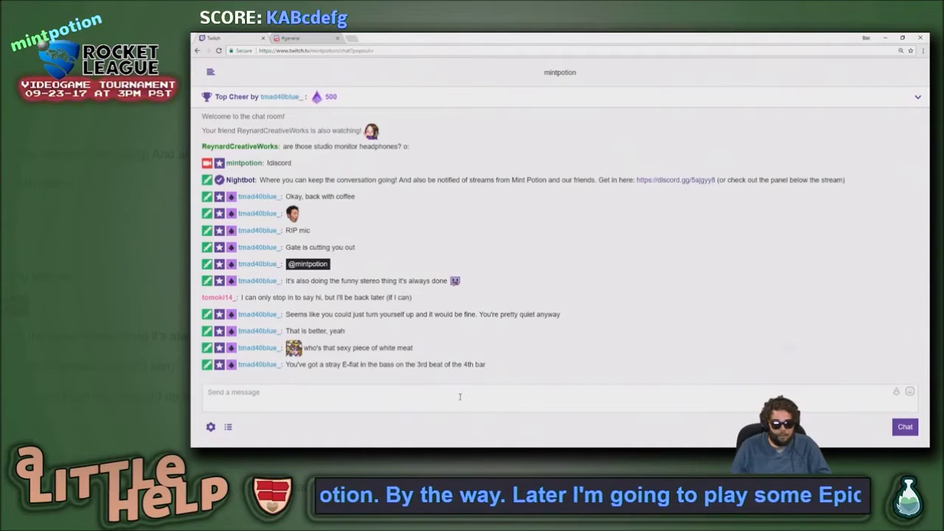
{"action": "key", "text": "alt+Tab"}
Step: Open the last muted guitar clip in an enlarged note editor and listen to the D#1 bass note at 2.3
{"action": "left_click", "coordinate": [548, 230]}
{"action": "scroll", "coordinate": [548, 231], "scroll_direction": "up", "scroll_amount": 3}
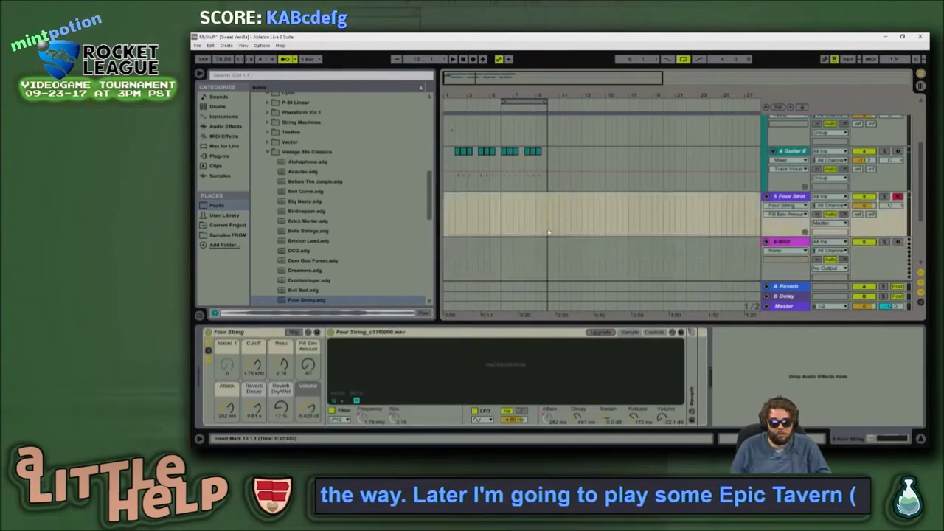
{"action": "left_click", "coordinate": [536, 159]}
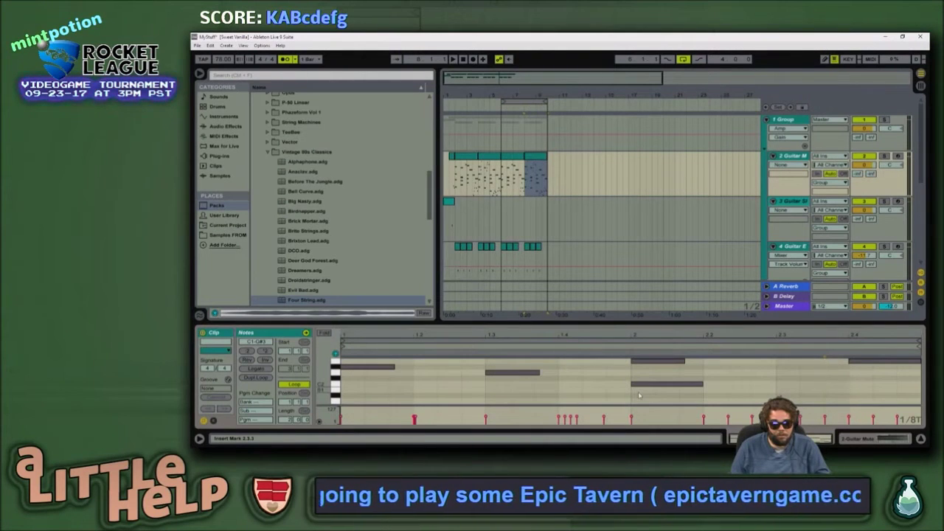
{"action": "scroll", "coordinate": [641, 397], "scroll_direction": "up", "scroll_amount": 1}
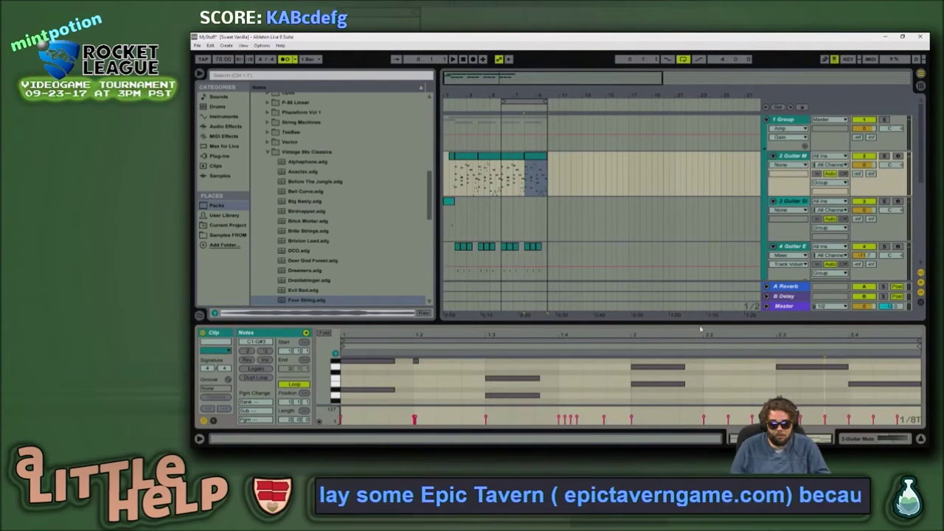
{"action": "left_click_drag", "start_coordinate": [701, 326], "coordinate": [702, 174]}
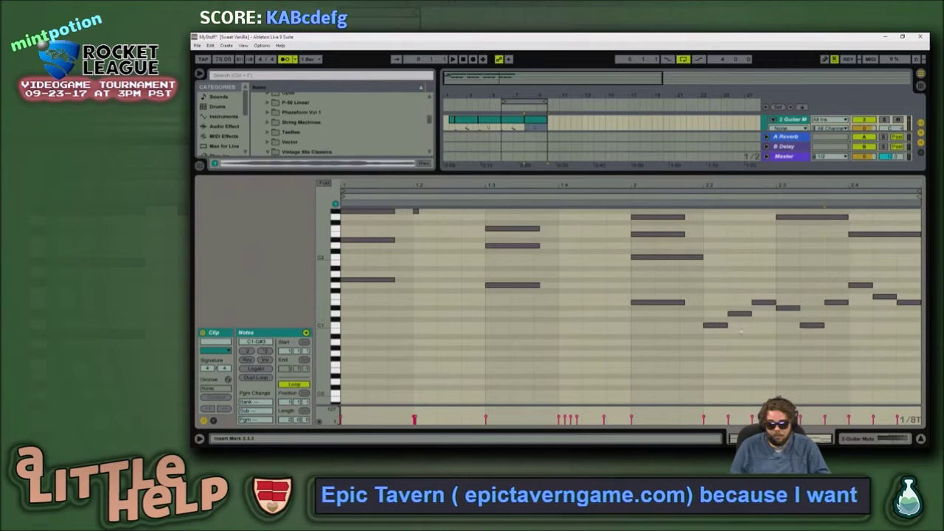
{"action": "left_click", "coordinate": [789, 307]}
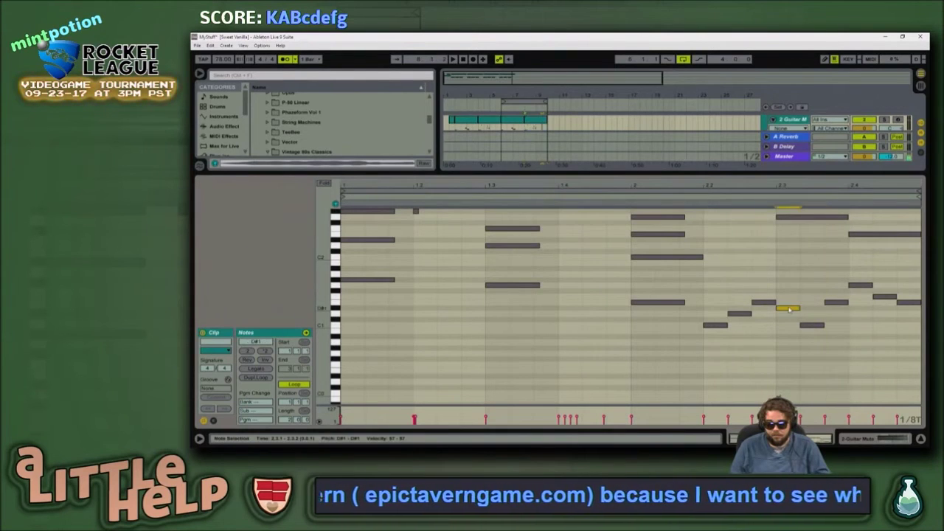
{"action": "left_click", "coordinate": [699, 196]}
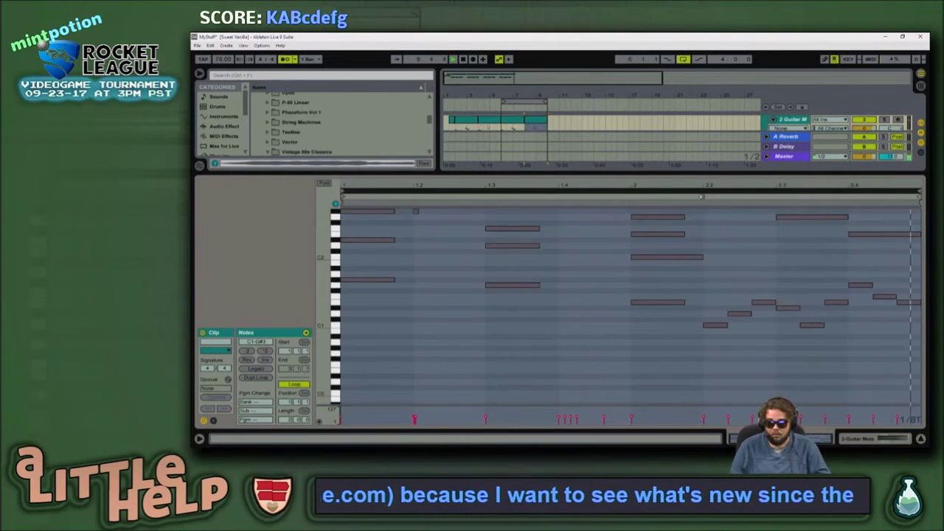
{"action": "key", "text": "ctrl+a"}
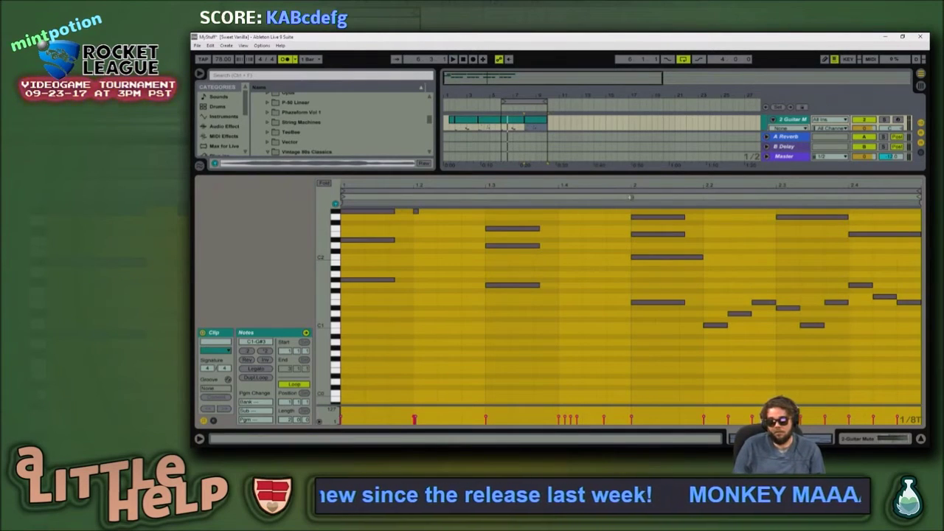
Step: Try the D#1 bass note at 2.3 raised to G1, restore its pitch and replay the passage
{"action": "left_click", "coordinate": [794, 304]}
{"action": "left_click", "coordinate": [793, 307]}
{"action": "key", "text": "Up"}
{"action": "key", "text": "Up"}
{"action": "key", "text": "Up"}
{"action": "key", "text": "Up"}
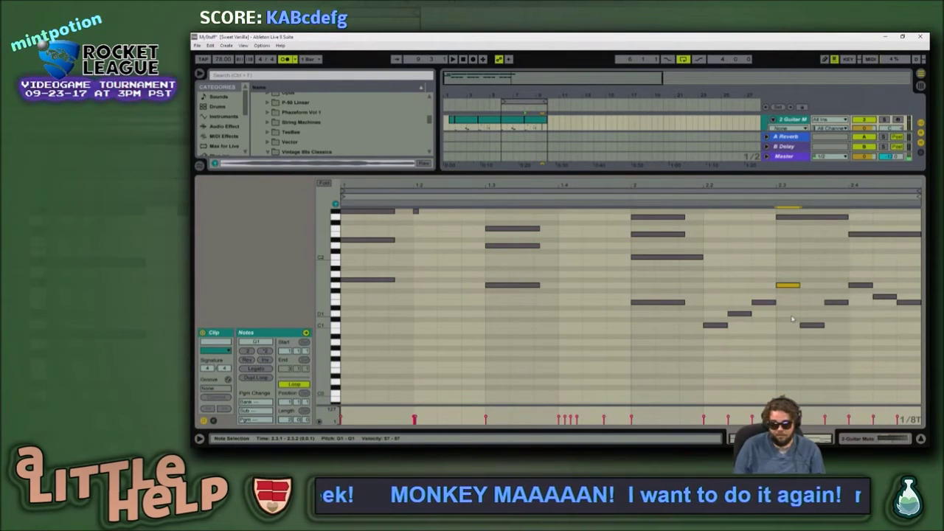
{"action": "left_click", "coordinate": [693, 191]}
{"action": "left_click", "coordinate": [700, 194]}
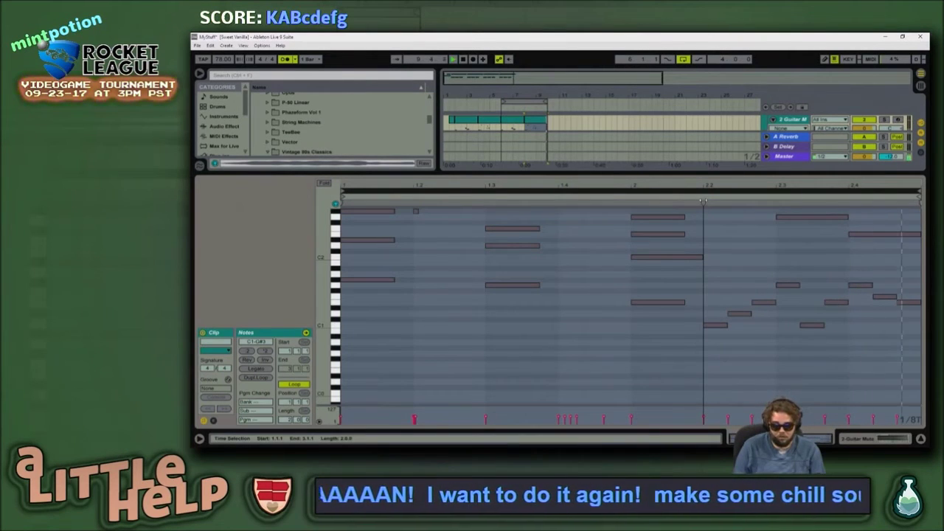
{"action": "left_click", "coordinate": [788, 286]}
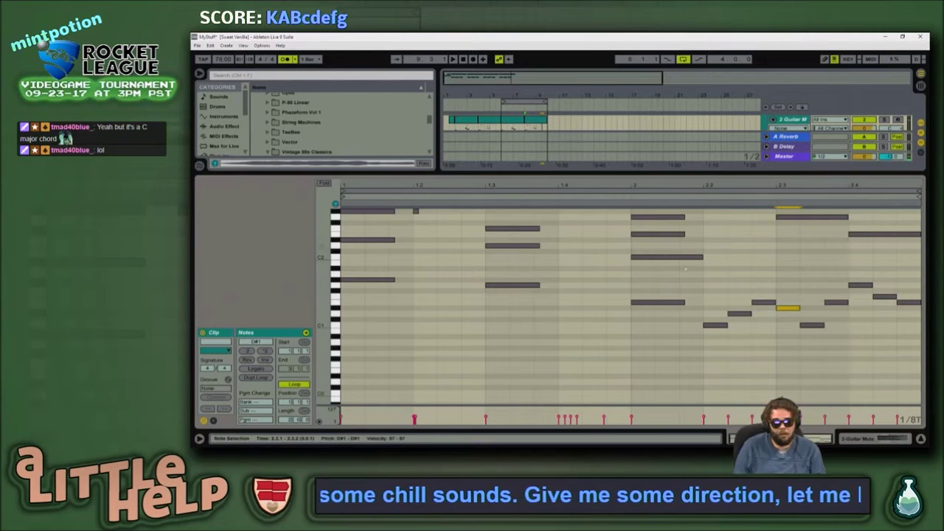
{"action": "left_click", "coordinate": [707, 197]}
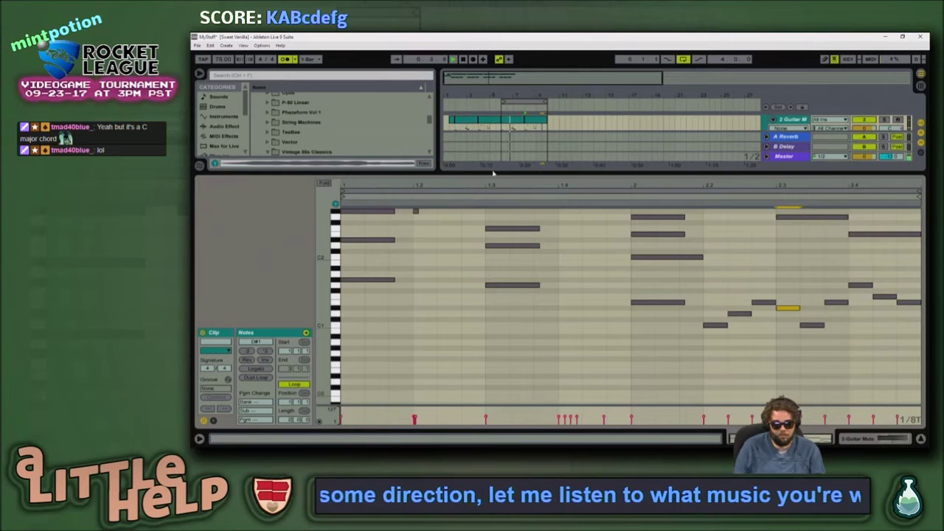
Step: Shrink the note editor and open the guitar slide clip at the start of the arrangement
{"action": "left_click_drag", "start_coordinate": [493, 172], "coordinate": [493, 264]}
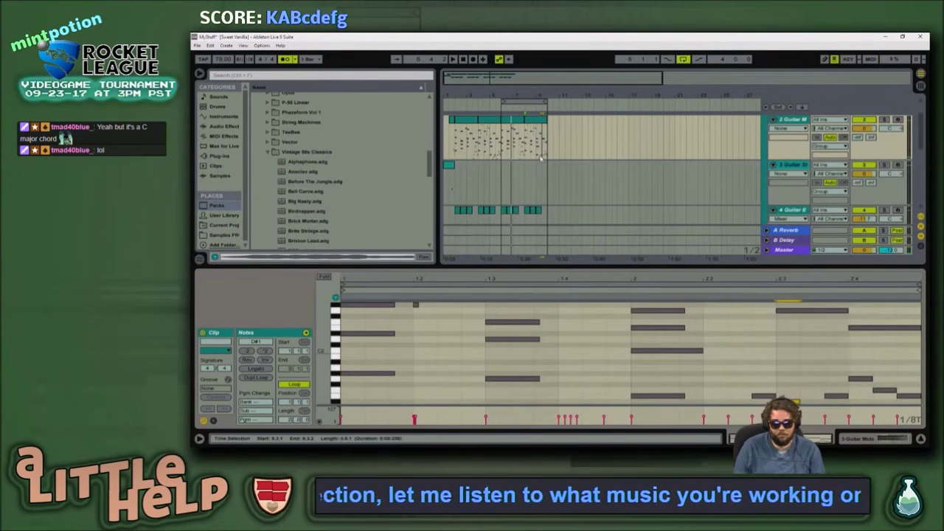
{"action": "left_click", "coordinate": [454, 192]}
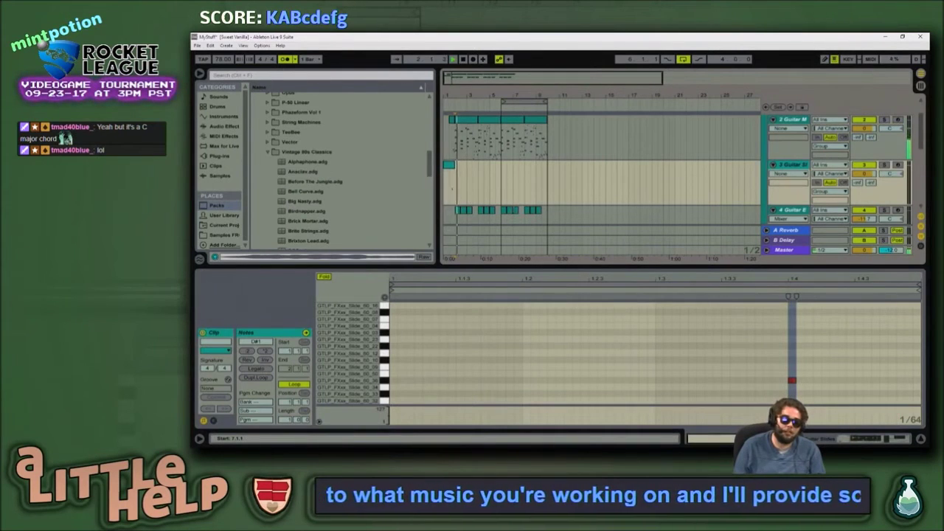
Step: Check the Twitch chat for feedback, stop playback and open the muted guitar clip starting at bar 4 at its bass run
{"action": "key", "text": "alt+Tab"}
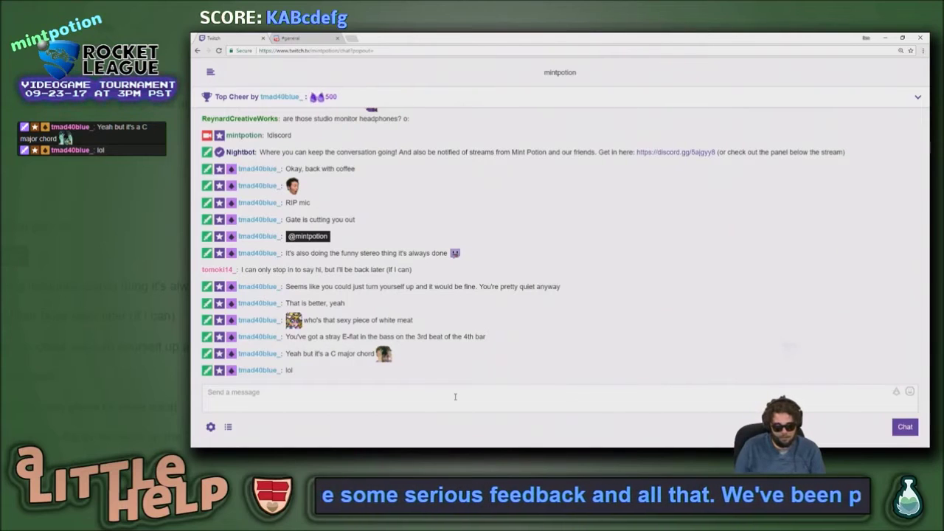
{"action": "key", "text": "alt+Tab"}
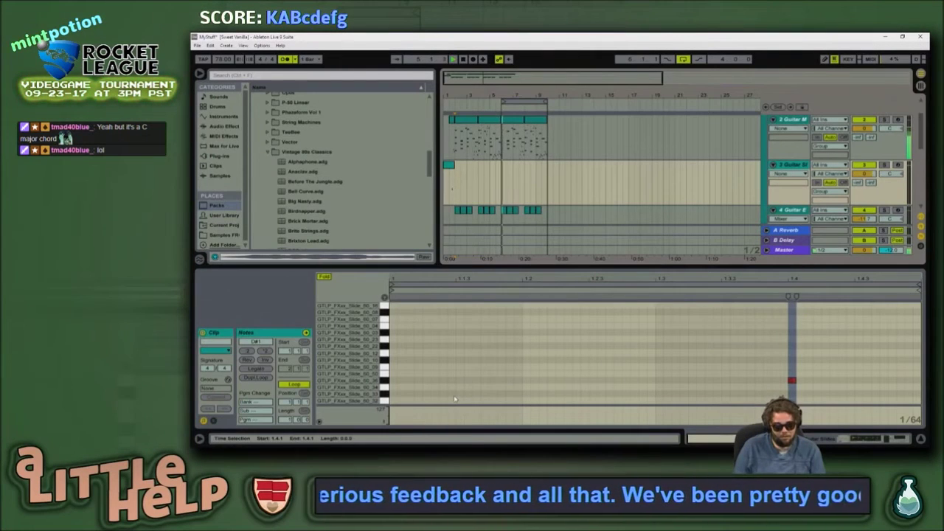
{"action": "key", "text": "space"}
{"action": "left_click", "coordinate": [490, 120]}
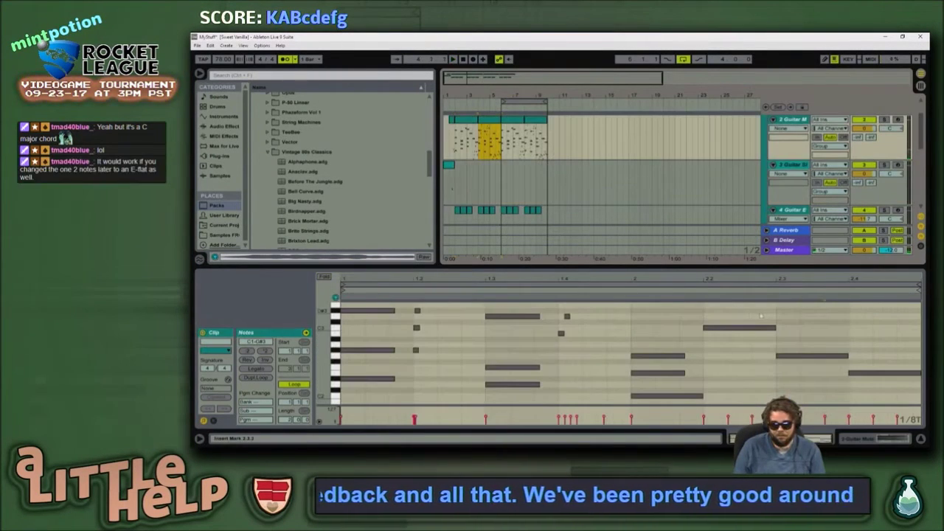
{"action": "left_click", "coordinate": [748, 348]}
{"action": "scroll", "coordinate": [748, 348], "scroll_direction": "down", "scroll_amount": 3}
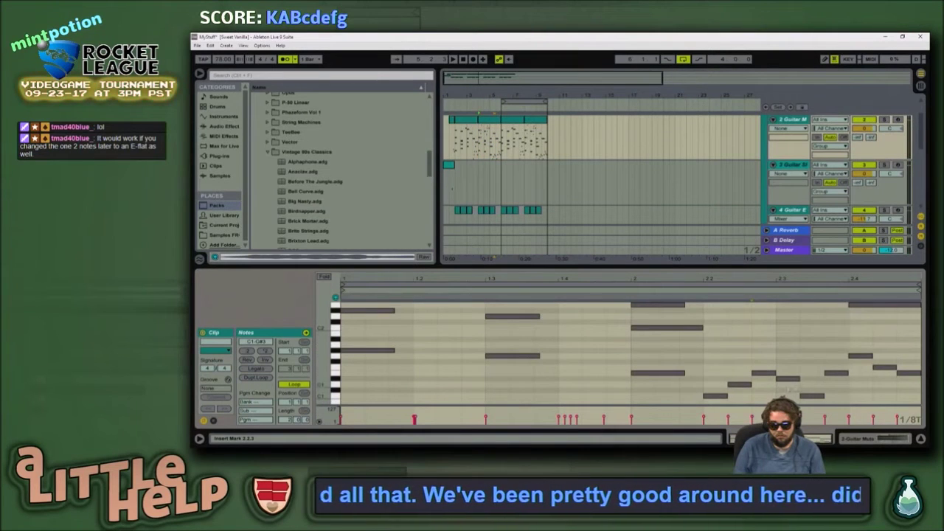
Step: Raise the bass note at 2.3 to G1 and the C1 note right after it to E1
{"action": "left_click_drag", "start_coordinate": [776, 354], "coordinate": [789, 383]}
{"action": "key", "text": "Up"}
{"action": "key", "text": "Up"}
{"action": "key", "text": "Up"}
{"action": "key", "text": "Up"}
{"action": "left_click", "coordinate": [814, 397]}
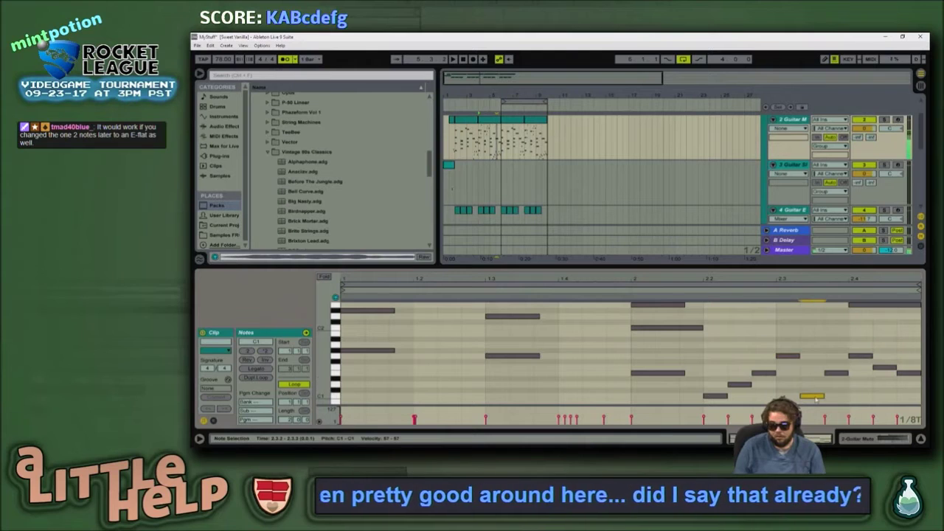
{"action": "key", "text": "Up"}
{"action": "key", "text": "Up"}
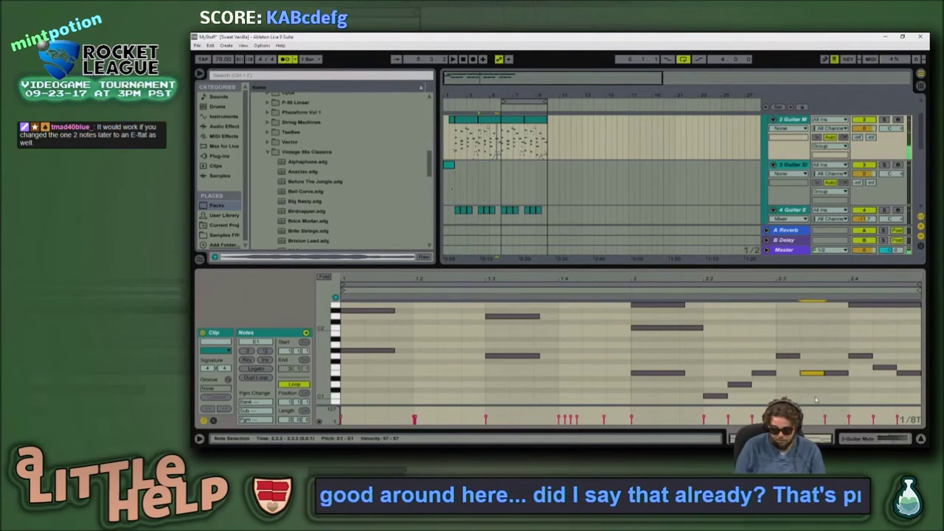
Step: Raise the E1 bass note just before 2.4 to C2
{"action": "left_click", "coordinate": [837, 373]}
{"action": "key", "text": "Up"}
{"action": "key", "text": "Up"}
{"action": "key", "text": "Up"}
{"action": "key", "text": "Up"}
{"action": "key", "text": "Up"}
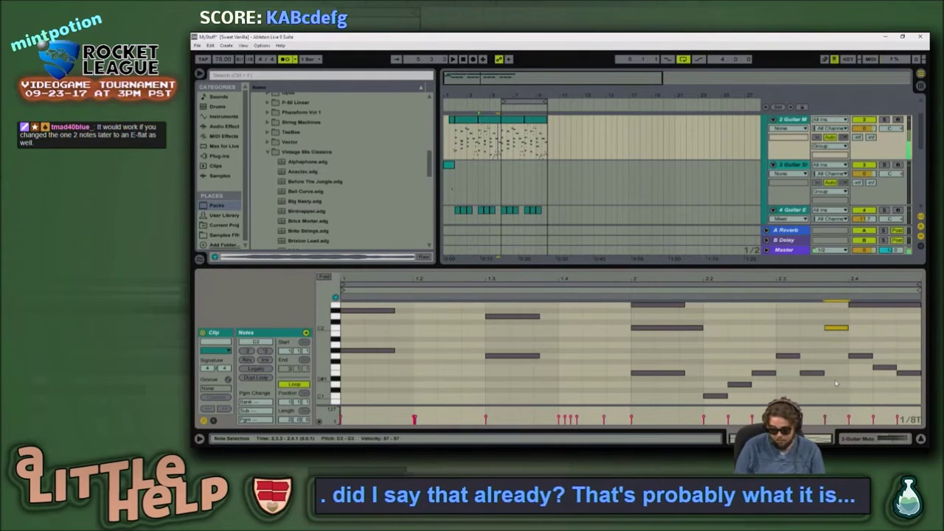
Step: Try other pitches for the G1 bass note at 2.4 and return it to G1
{"action": "left_click", "coordinate": [860, 356]}
{"action": "key", "text": "Up"}
{"action": "key", "text": "Up"}
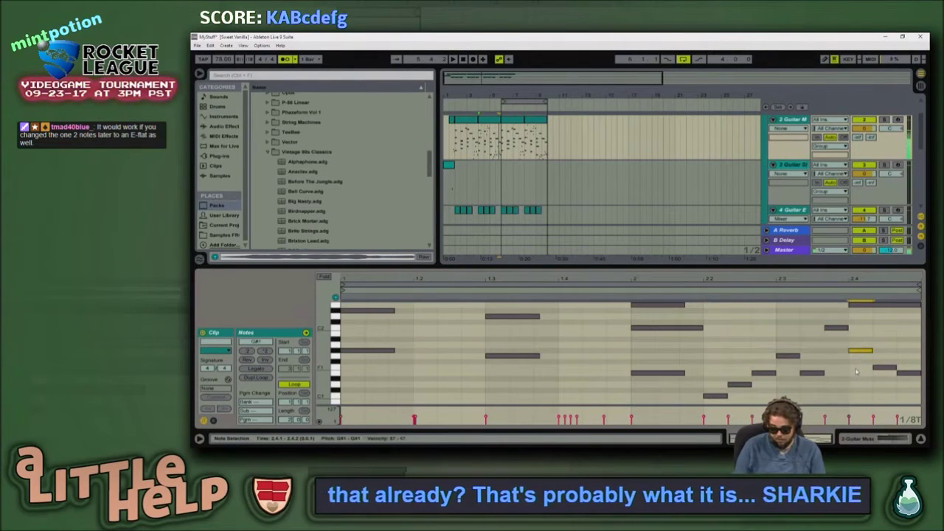
{"action": "key", "text": "Up"}
{"action": "key", "text": "Up"}
{"action": "key", "text": "Up"}
{"action": "key", "text": "Down"}
{"action": "key", "text": "Down"}
{"action": "key", "text": "Down"}
{"action": "key", "text": "Down"}
{"action": "key", "text": "Down"}
{"action": "key", "text": "Down"}
{"action": "key", "text": "Down"}
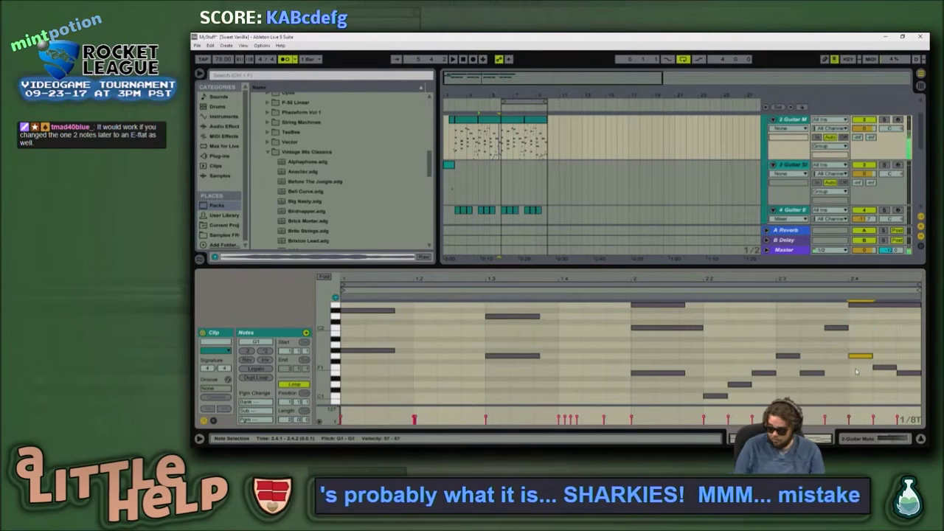
Step: Listen to the F1 and E1 bass notes that end the clip
{"action": "left_click", "coordinate": [885, 367]}
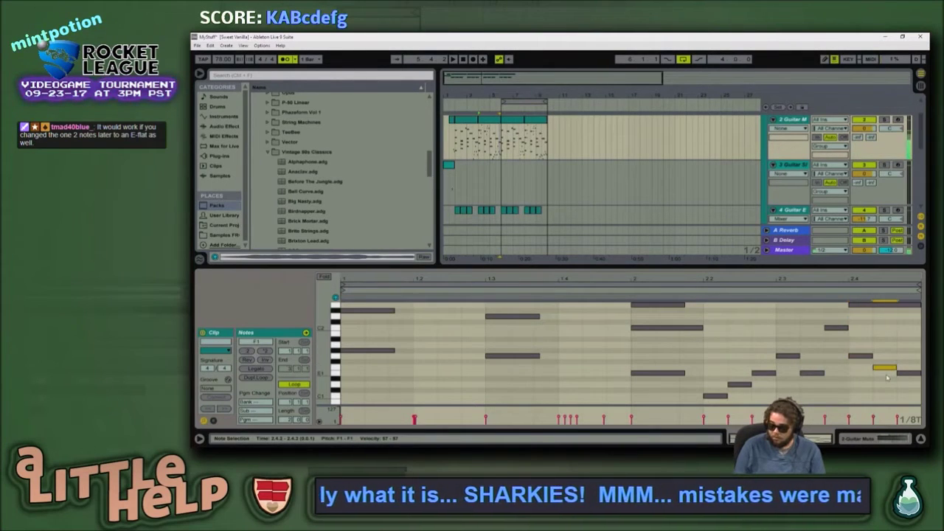
{"action": "left_click", "coordinate": [909, 373]}
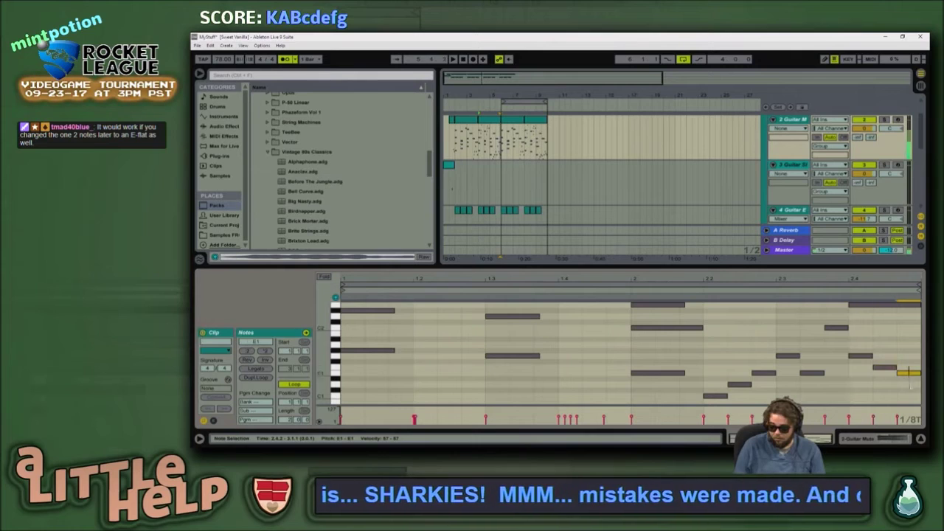
Step: Lower the selected last bass note at 2.4.3 in the Guitar Mute clip to C1
{"action": "key", "text": "Down"}
{"action": "key", "text": "Down"}
{"action": "key", "text": "Down"}
{"action": "key", "text": "Down"}
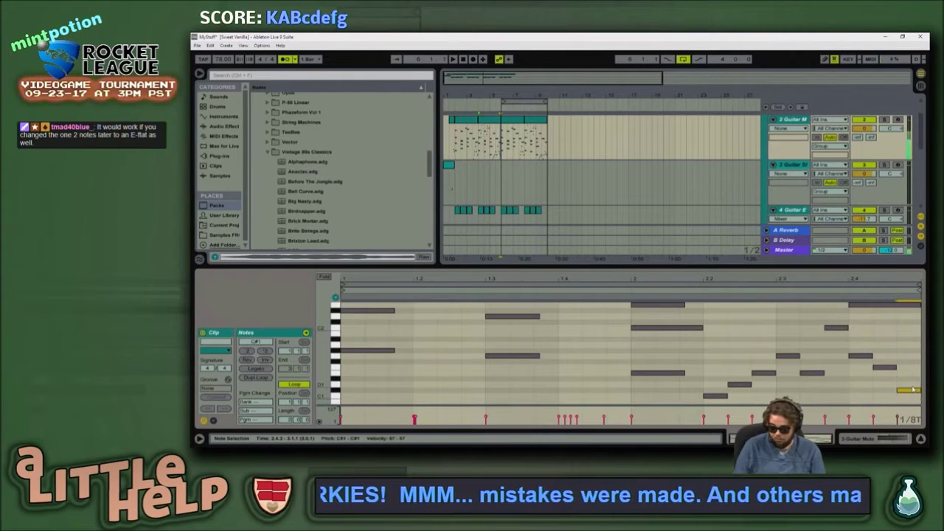
Step: Add the Velocity MIDI effect ahead of the Guitar Mute instrument in its device chain
{"action": "left_click", "coordinate": [879, 439]}
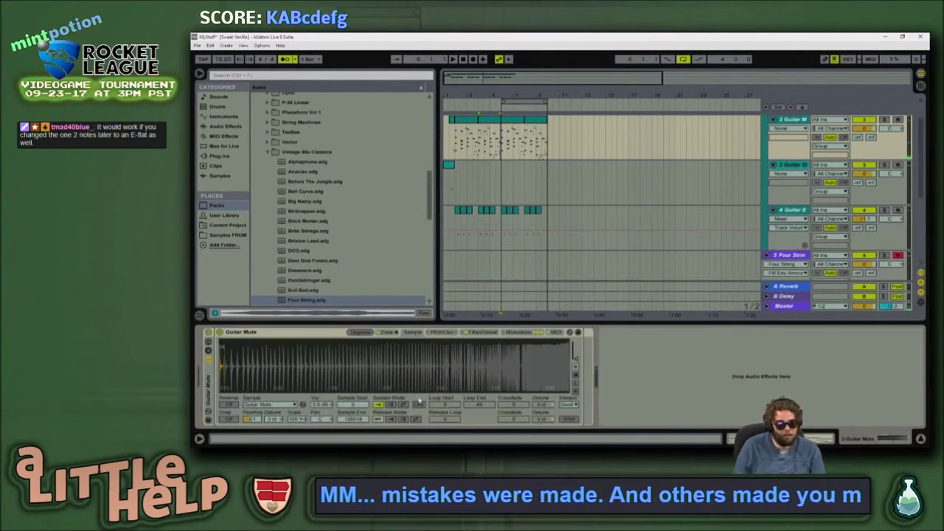
{"action": "scroll", "coordinate": [272, 191], "scroll_direction": "up", "scroll_amount": 4}
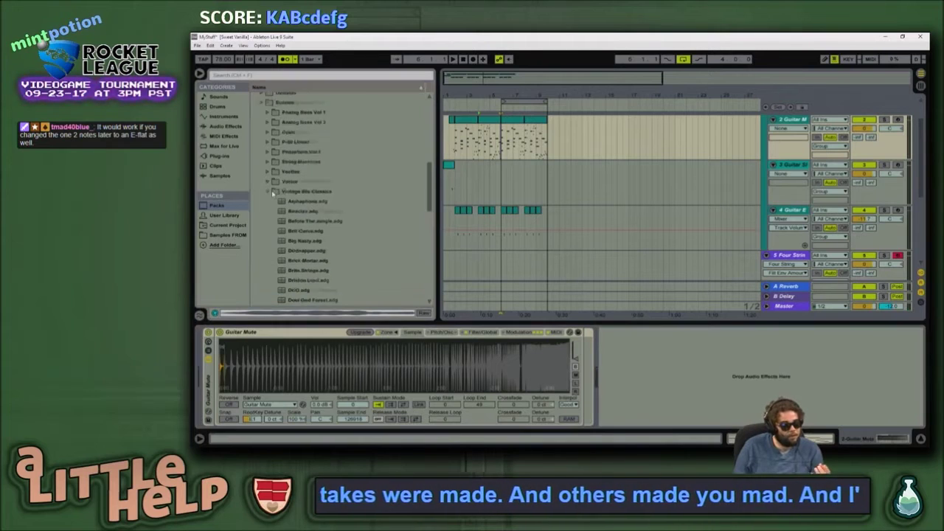
{"action": "scroll", "coordinate": [272, 191], "scroll_direction": "up", "scroll_amount": 2}
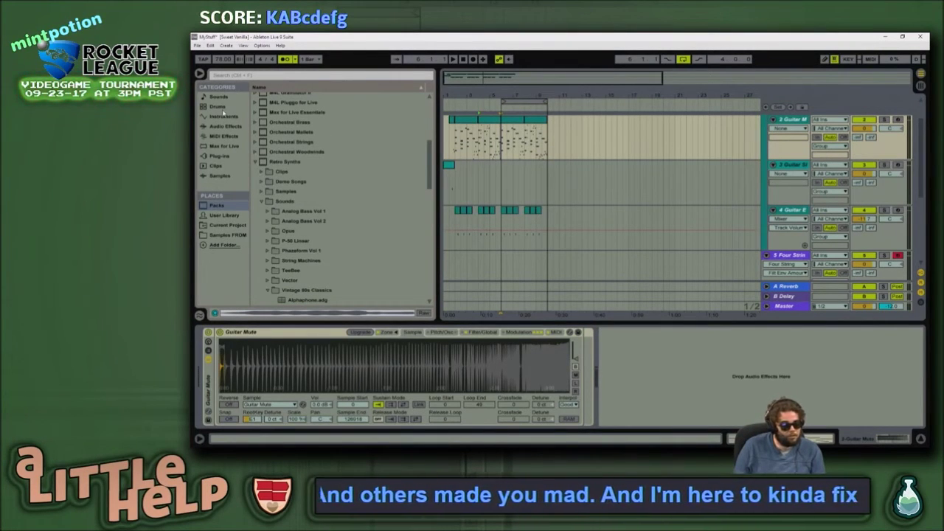
{"action": "left_click", "coordinate": [224, 136]}
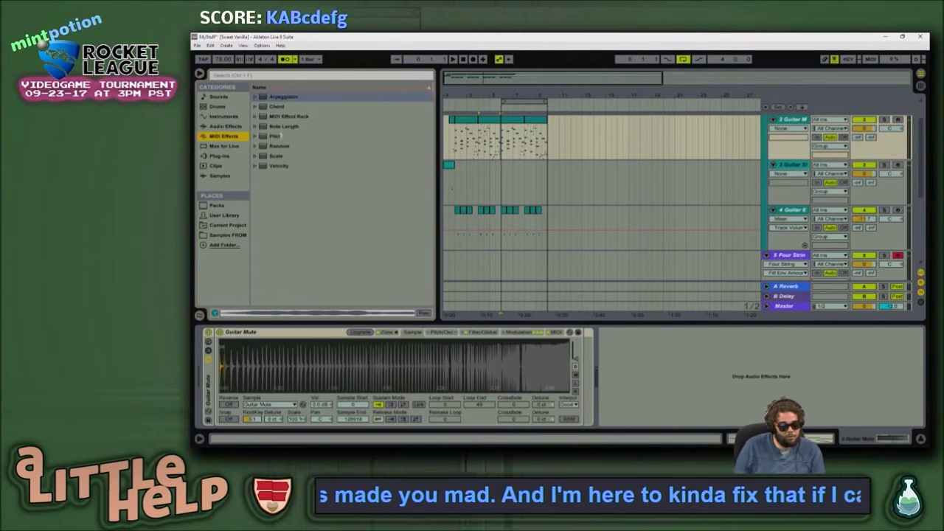
{"action": "left_click", "coordinate": [278, 165]}
{"action": "left_click_drag", "start_coordinate": [199, 403], "coordinate": [206, 395]}
Step: Set the Velocity effect's Drive to 0.11 and Comp to -0.17, adjust its Random amount and output range, and play back the result
{"action": "left_click_drag", "start_coordinate": [248, 357], "coordinate": [248, 341]}
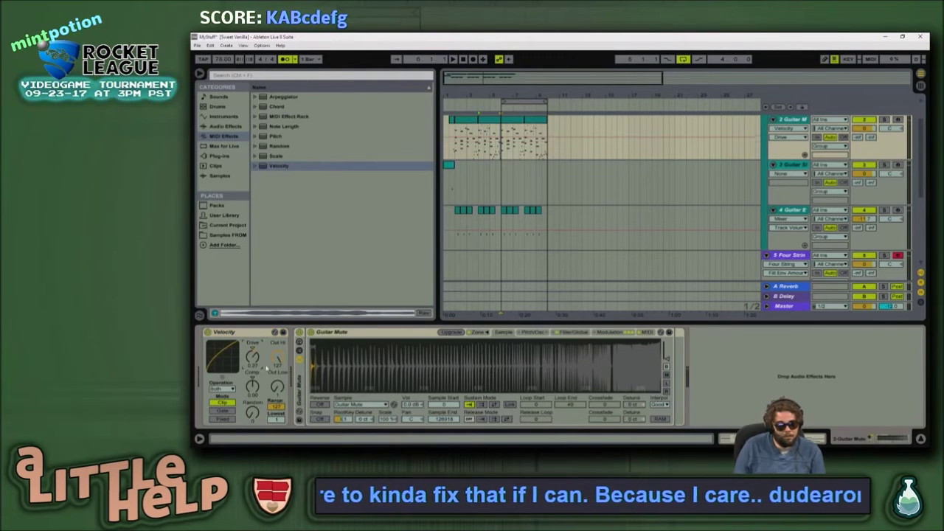
{"action": "key", "text": "space"}
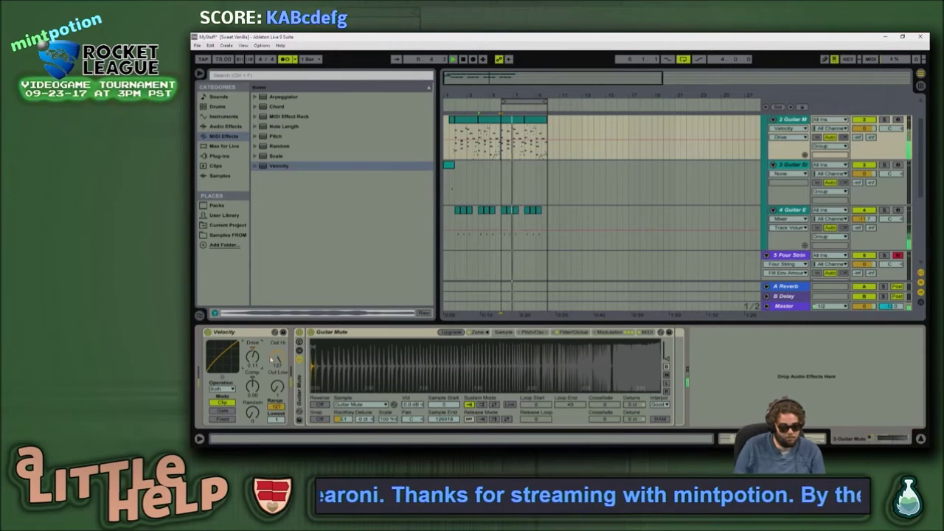
{"action": "left_click_drag", "start_coordinate": [252, 386], "coordinate": [276, 378]}
{"action": "left_click_drag", "start_coordinate": [252, 414], "coordinate": [252, 406]}
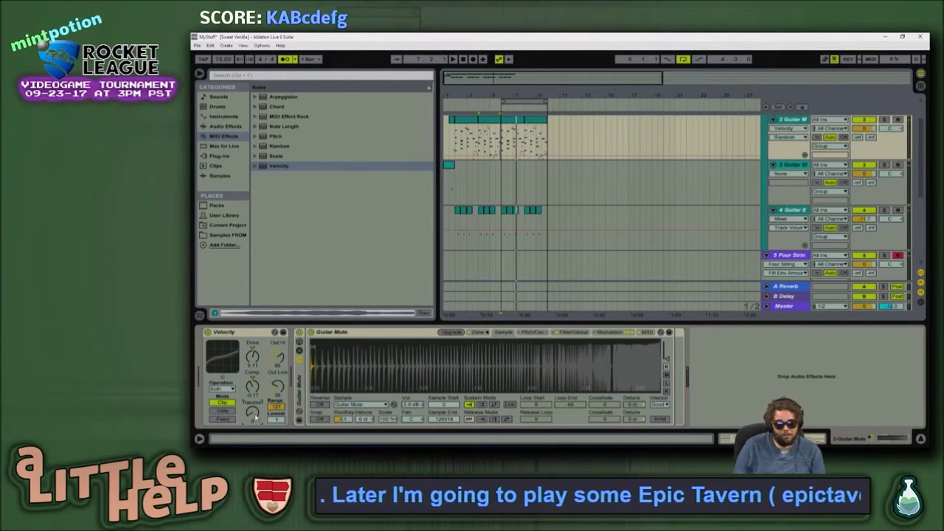
{"action": "left_click", "coordinate": [225, 388]}
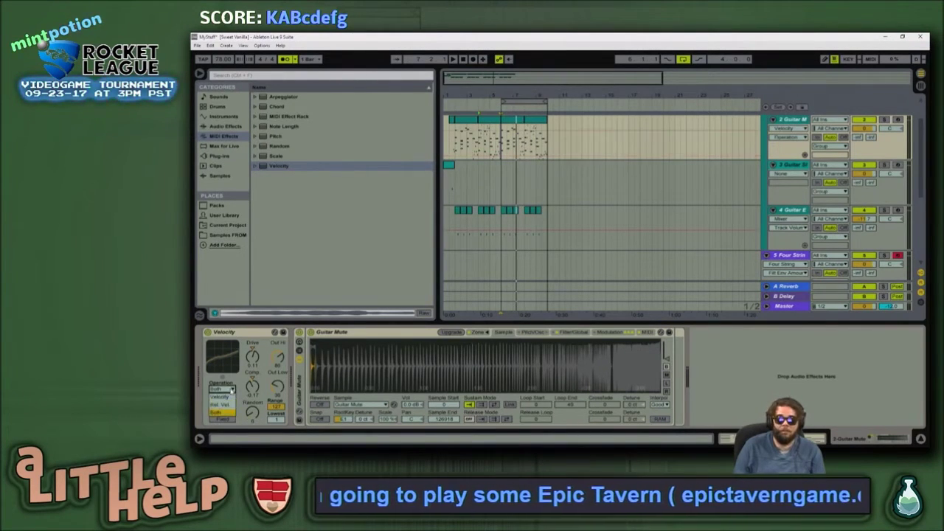
{"action": "key", "text": "space"}
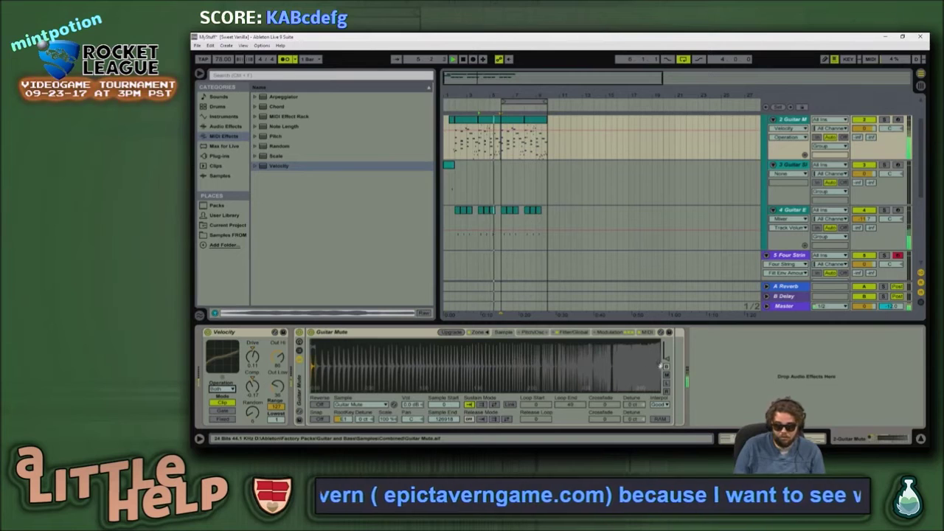
Step: Select the Four String track at bar 8 and audition it against the looped guitar parts
{"action": "left_click", "coordinate": [776, 438]}
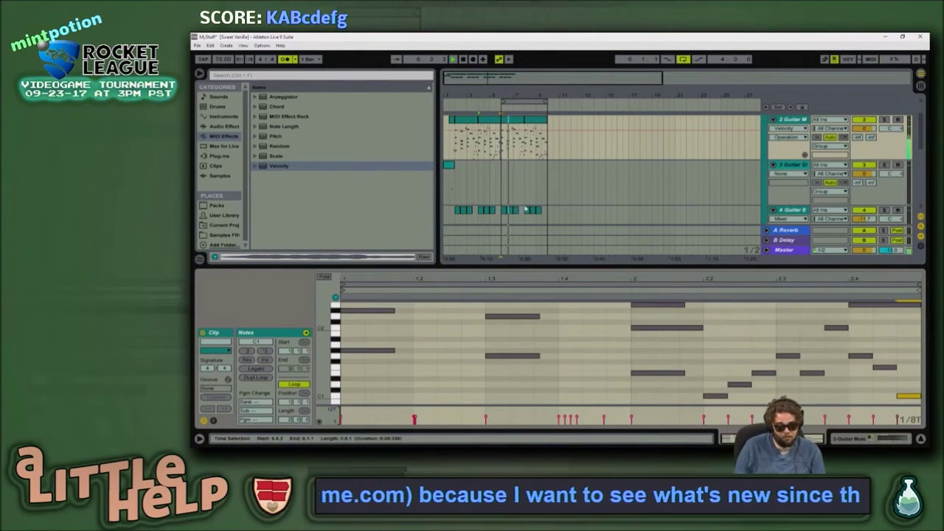
{"action": "left_click", "coordinate": [674, 185]}
{"action": "scroll", "coordinate": [676, 203], "scroll_direction": "down", "scroll_amount": 1}
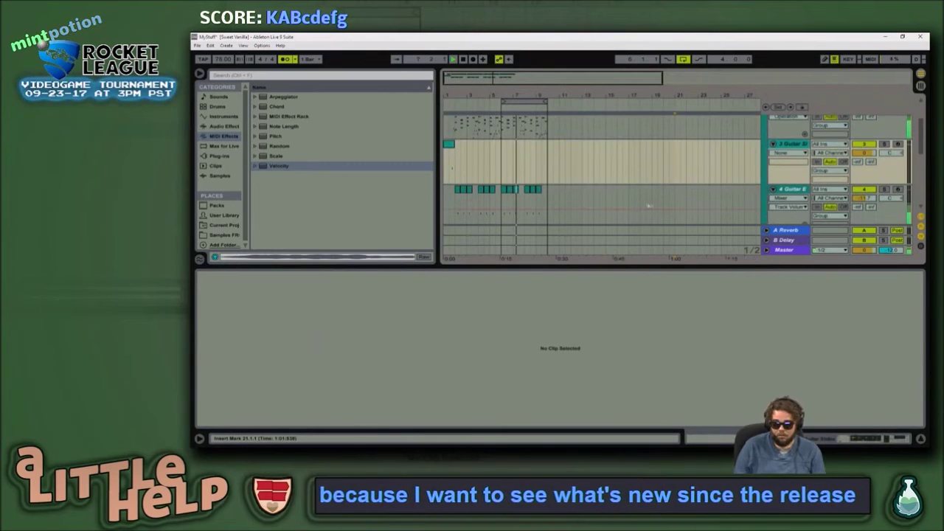
{"action": "scroll", "coordinate": [653, 206], "scroll_direction": "down", "scroll_amount": 1}
{"action": "left_click", "coordinate": [526, 202]}
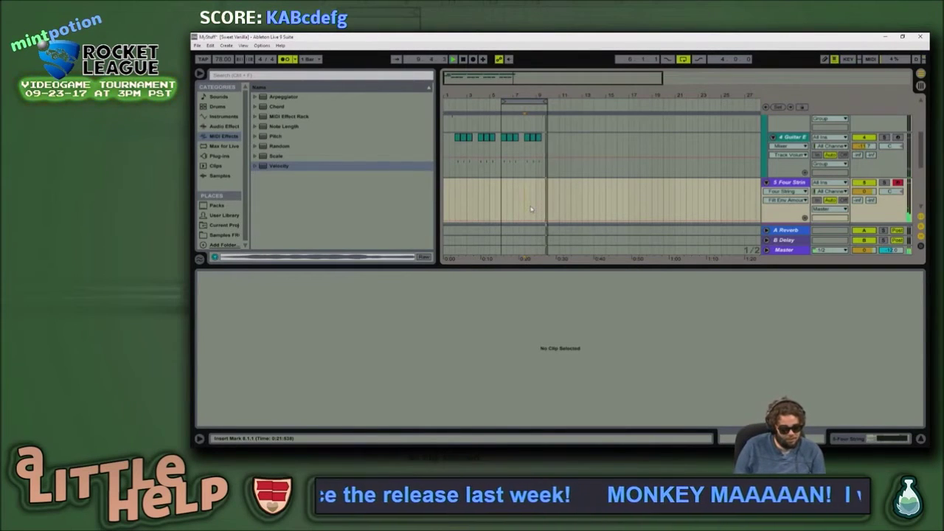
{"action": "key", "text": "x"}
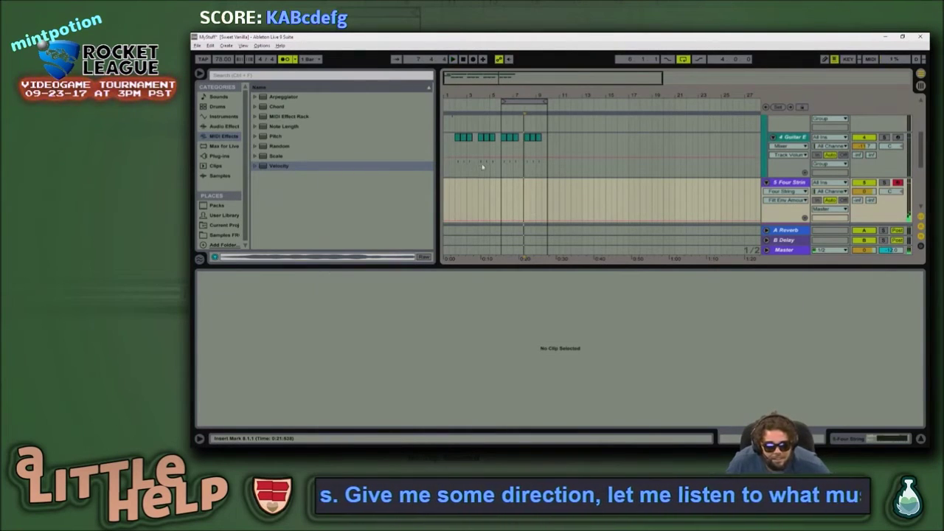
Step: Check the Twitch chat's note suggestion, and lower the E1 notes at 2.3.3 and 2.4.3 in the last Guitar Mute clip to D#1
{"action": "key", "text": "alt+Tab"}
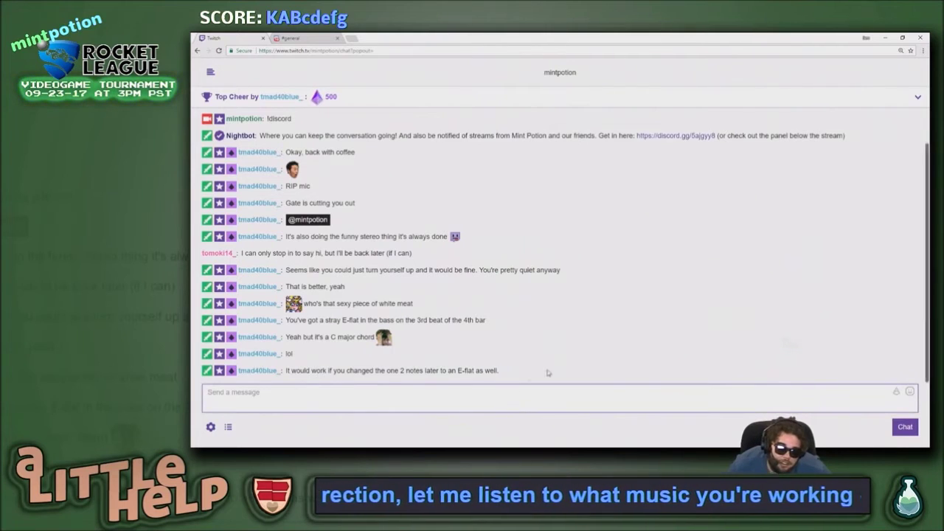
{"action": "key", "text": "alt+Tab"}
{"action": "scroll", "coordinate": [566, 149], "scroll_direction": "up", "scroll_amount": 2}
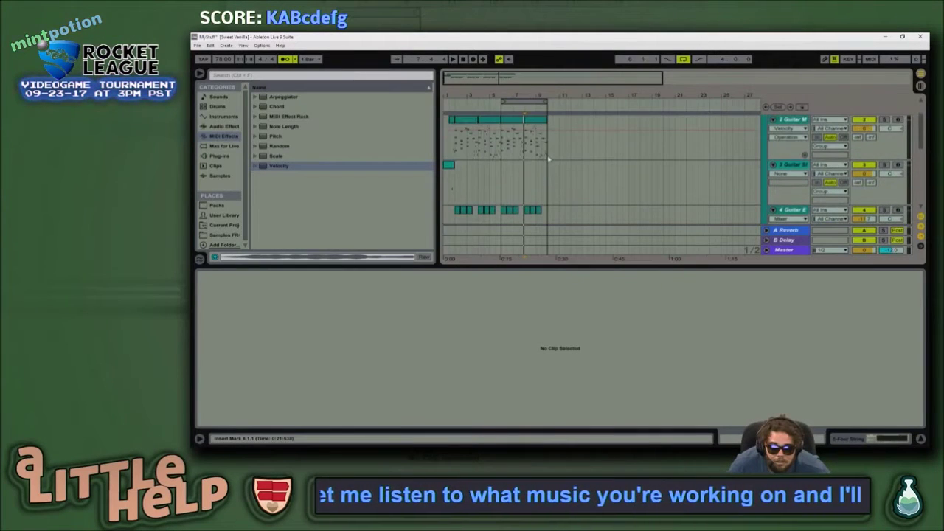
{"action": "left_click", "coordinate": [540, 120]}
{"action": "left_click", "coordinate": [763, 338]}
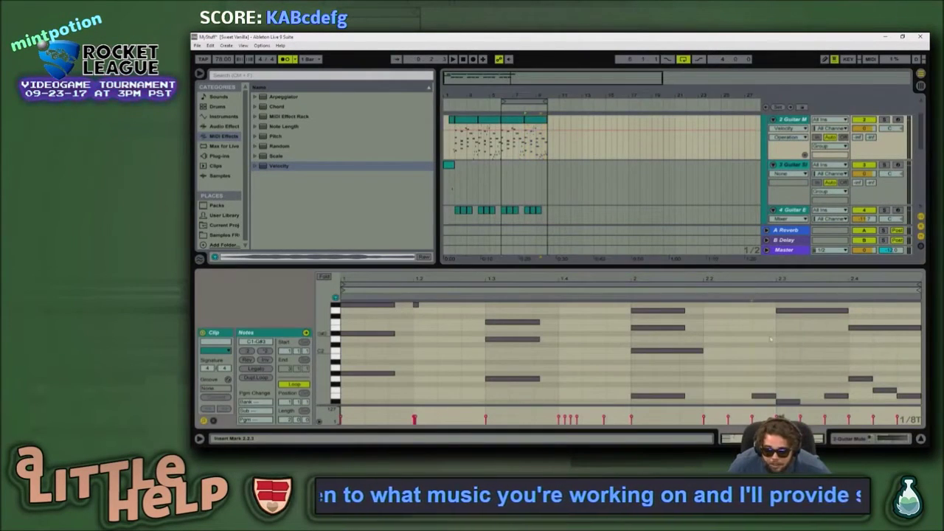
{"action": "scroll", "coordinate": [787, 346], "scroll_direction": "down", "scroll_amount": 1}
{"action": "left_click_drag", "start_coordinate": [824, 363], "coordinate": [924, 379]}
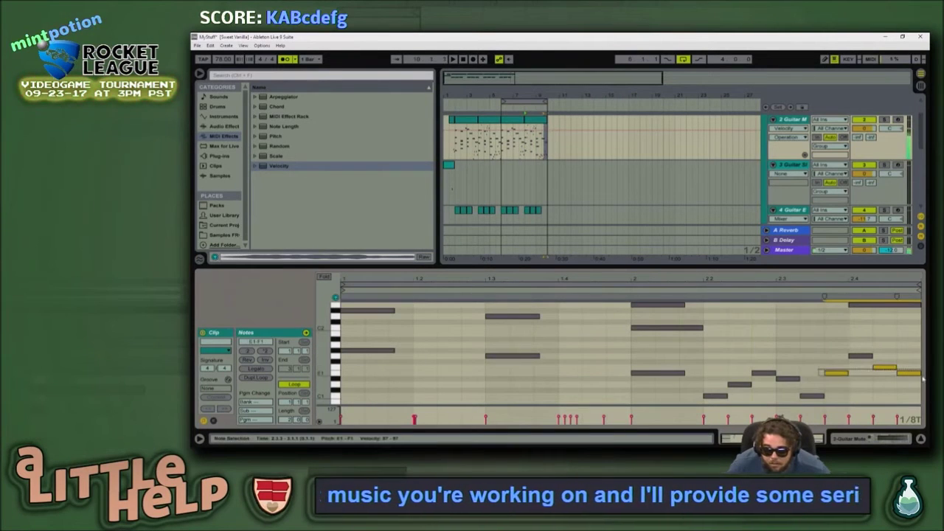
{"action": "key", "text": "Down"}
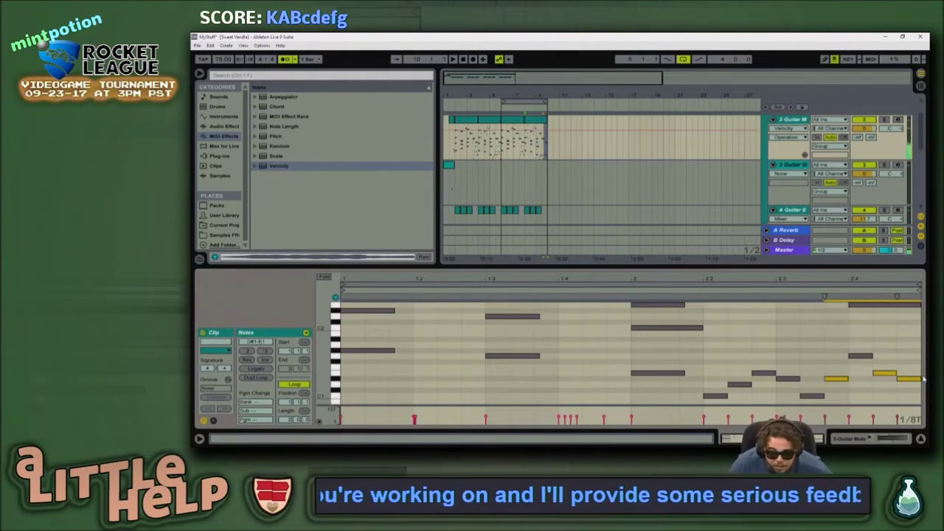
{"action": "left_click", "coordinate": [884, 373]}
{"action": "key", "text": "Up"}
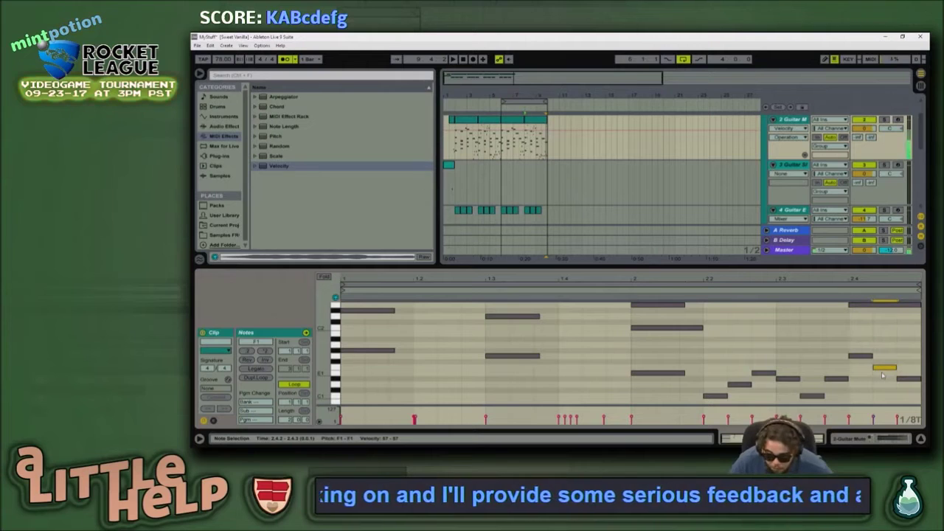
Step: Play back the end of the Guitar Mute part to hear the edited bass notes
{"action": "left_click", "coordinate": [704, 291]}
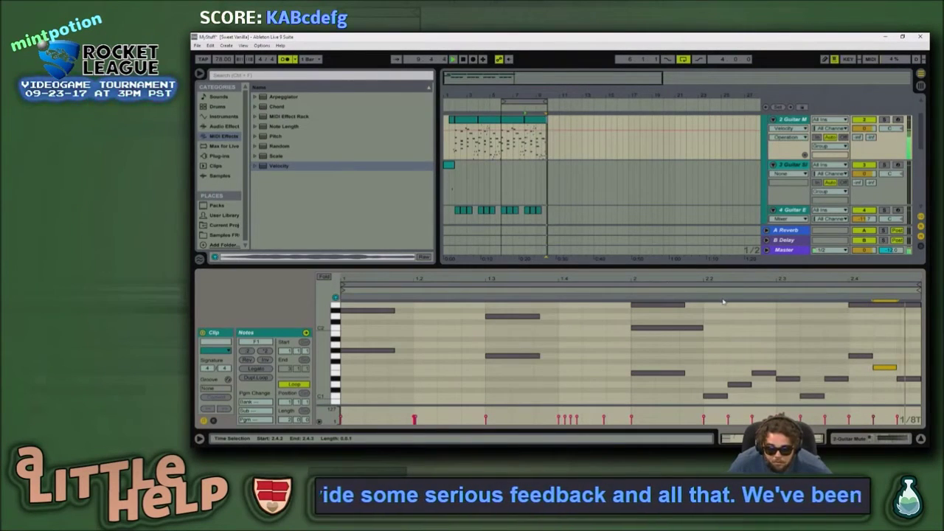
{"action": "key", "text": "space"}
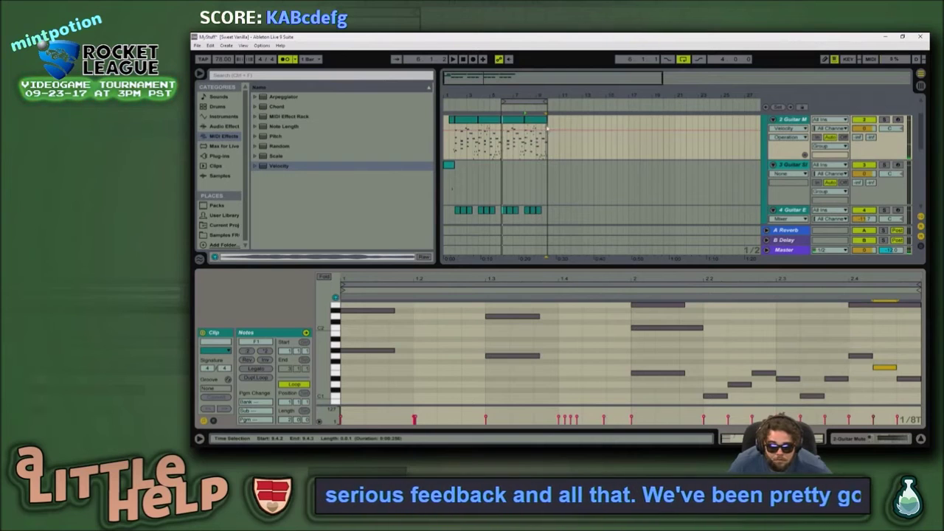
{"action": "left_click", "coordinate": [549, 153]}
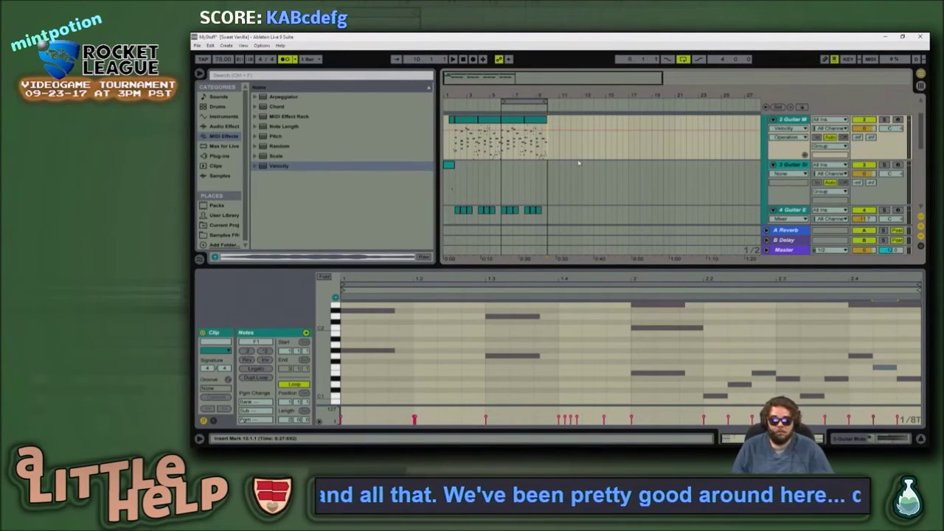
{"action": "scroll", "coordinate": [579, 162], "scroll_direction": "up", "scroll_amount": 3}
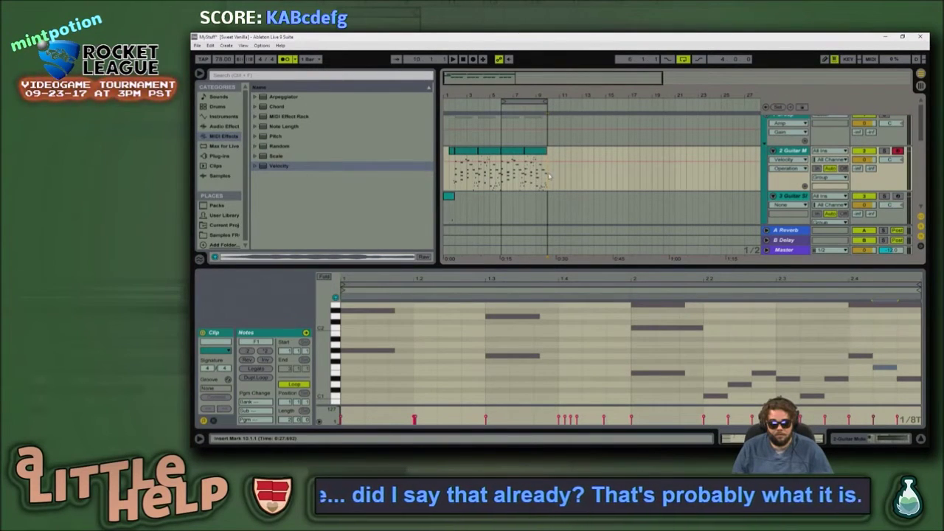
Step: Load the Reverb effect's Special preset Singing Can after the Guitar Mute instrument
{"action": "left_click", "coordinate": [602, 175]}
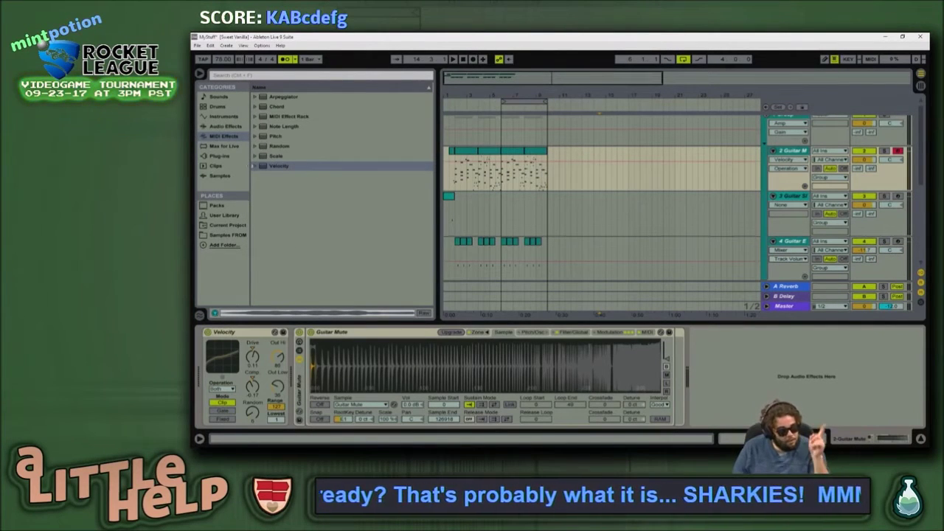
{"action": "left_click", "coordinate": [225, 126]}
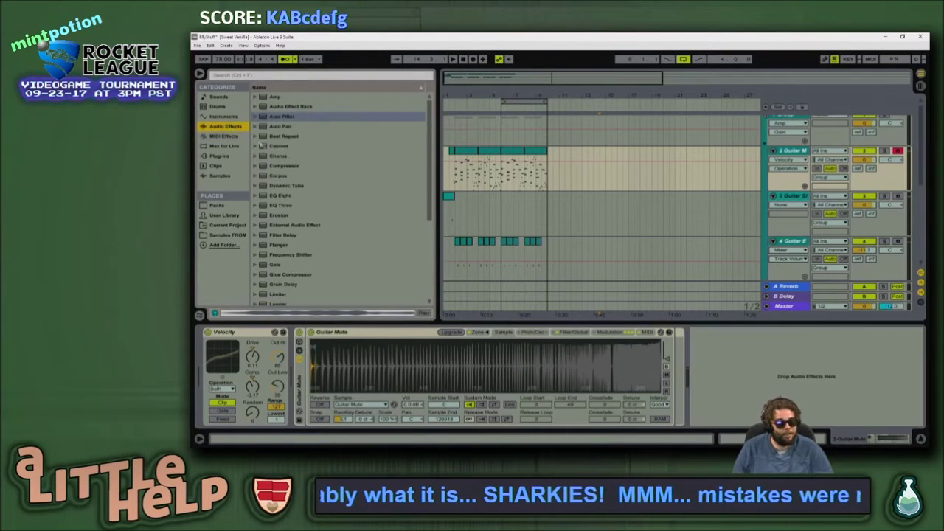
{"action": "scroll", "coordinate": [304, 218], "scroll_direction": "down", "scroll_amount": 5}
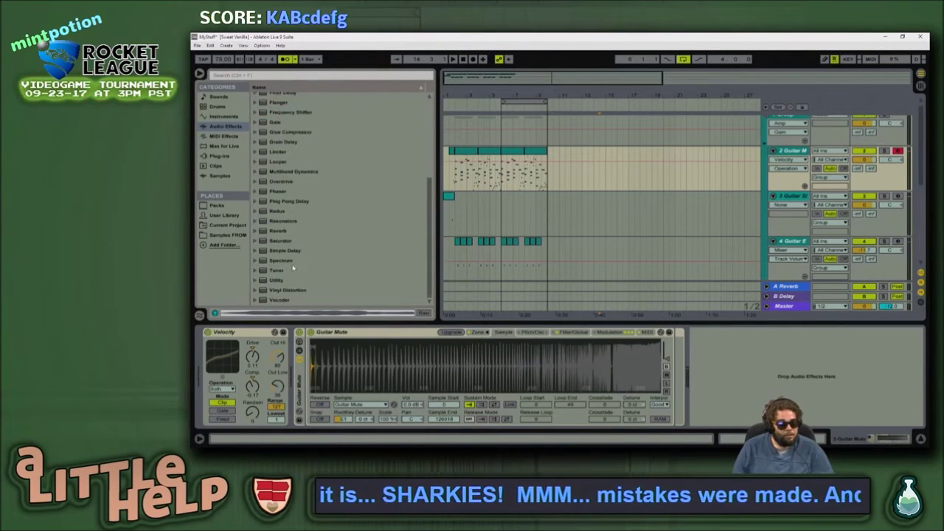
{"action": "left_click", "coordinate": [255, 231]}
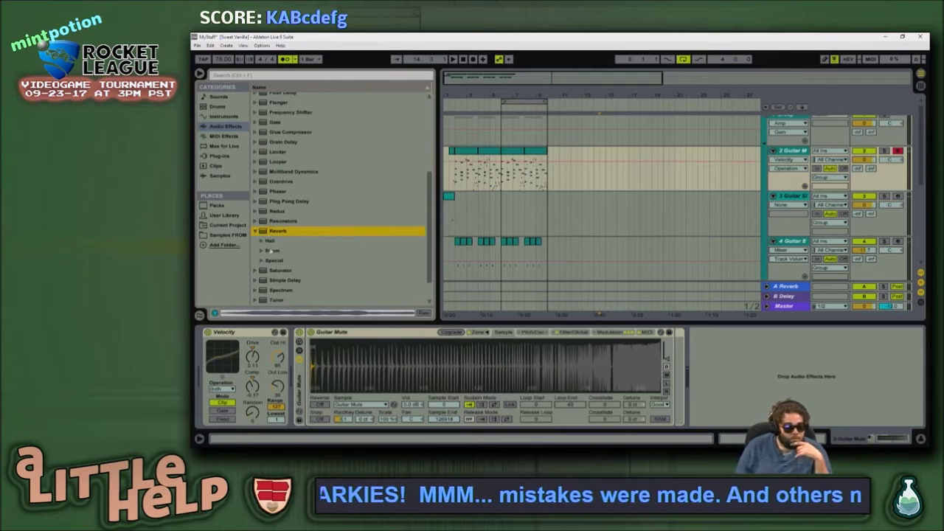
{"action": "left_click", "coordinate": [273, 261]}
{"action": "scroll", "coordinate": [302, 253], "scroll_direction": "down", "scroll_amount": 4}
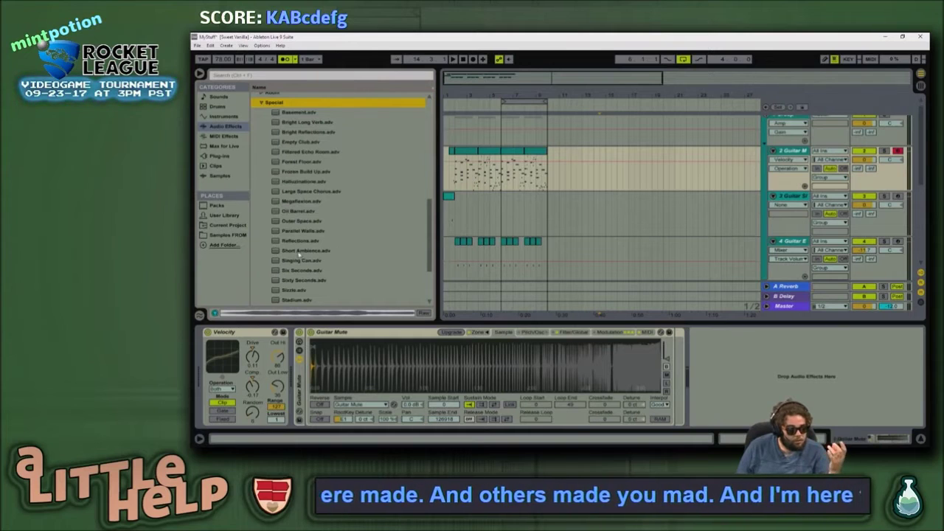
{"action": "scroll", "coordinate": [312, 280], "scroll_direction": "down", "scroll_amount": 1}
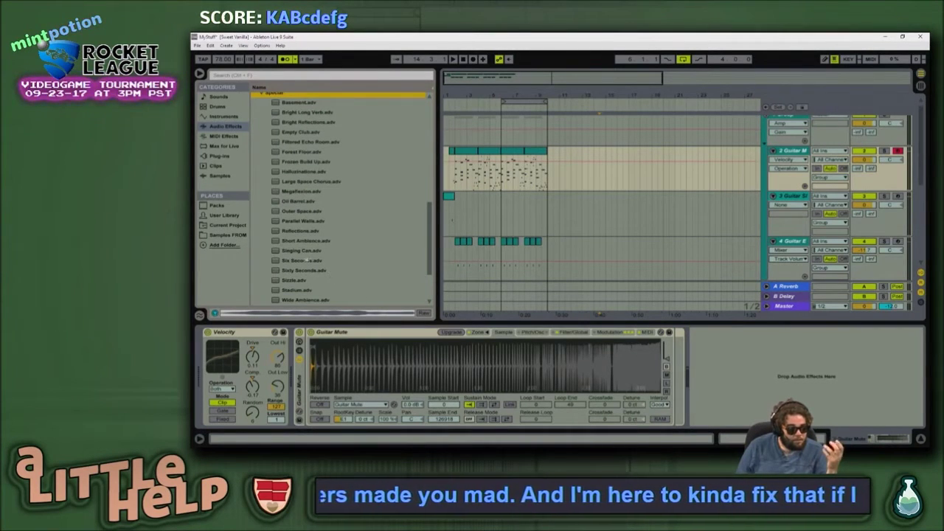
{"action": "scroll", "coordinate": [309, 259], "scroll_direction": "down", "scroll_amount": 3}
{"action": "left_click", "coordinate": [336, 221]}
{"action": "left_click_drag", "start_coordinate": [336, 221], "coordinate": [675, 329]}
Step: Reduce the Singing Can reverb's Dry/Wet to about 6% and lower its Diffuse level during playback
{"action": "key", "text": "space"}
{"action": "key", "text": "space"}
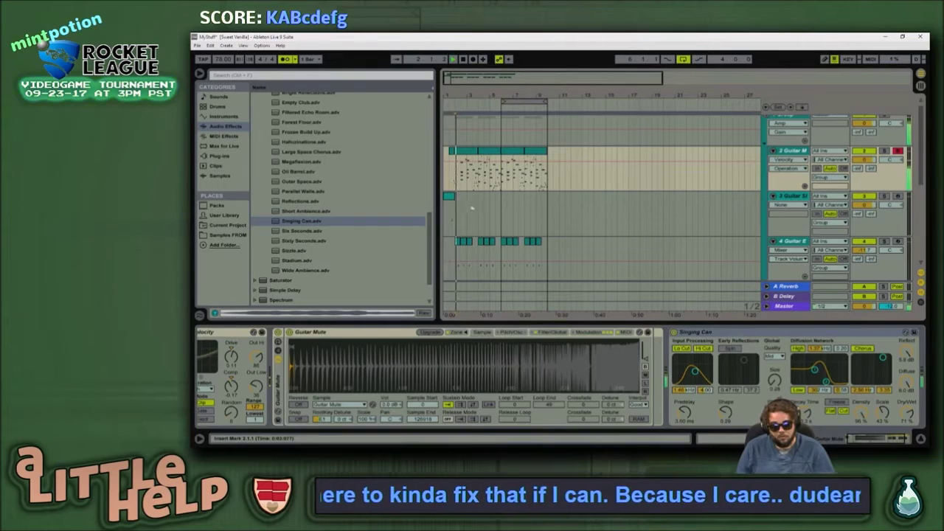
{"action": "left_click_drag", "start_coordinate": [907, 413], "coordinate": [906, 456]}
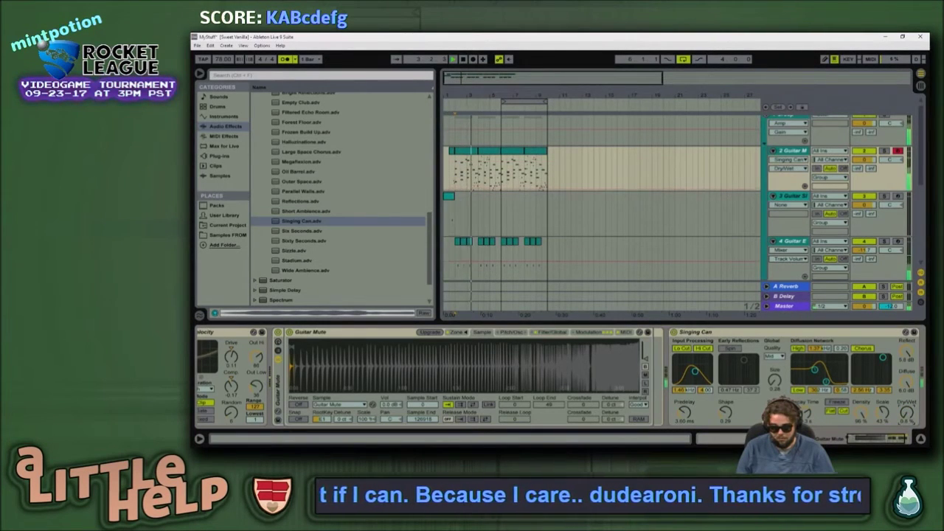
{"action": "left_click_drag", "start_coordinate": [908, 383], "coordinate": [907, 402]}
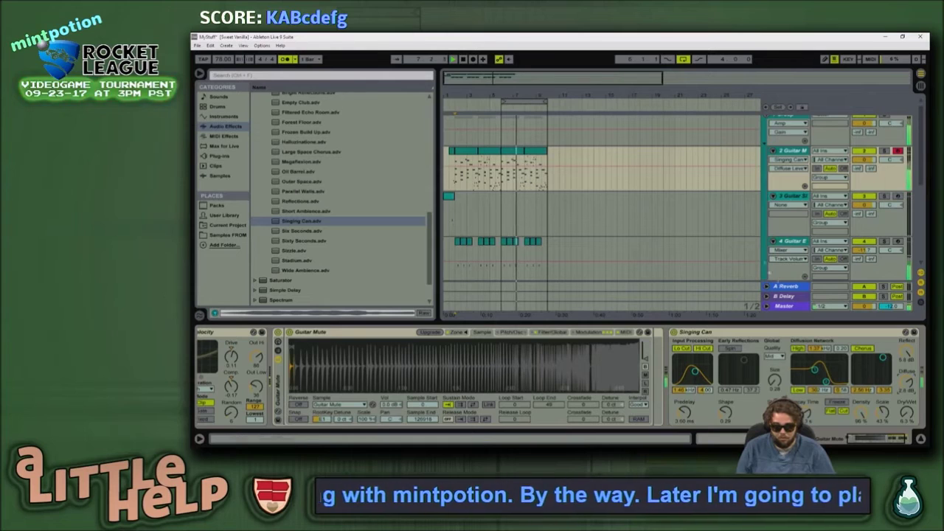
Step: Move the Singing Can reverb from the Guitar Mute track to the guitar group track, after its Amp effect
{"action": "scroll", "coordinate": [720, 300], "scroll_direction": "up", "scroll_amount": 1}
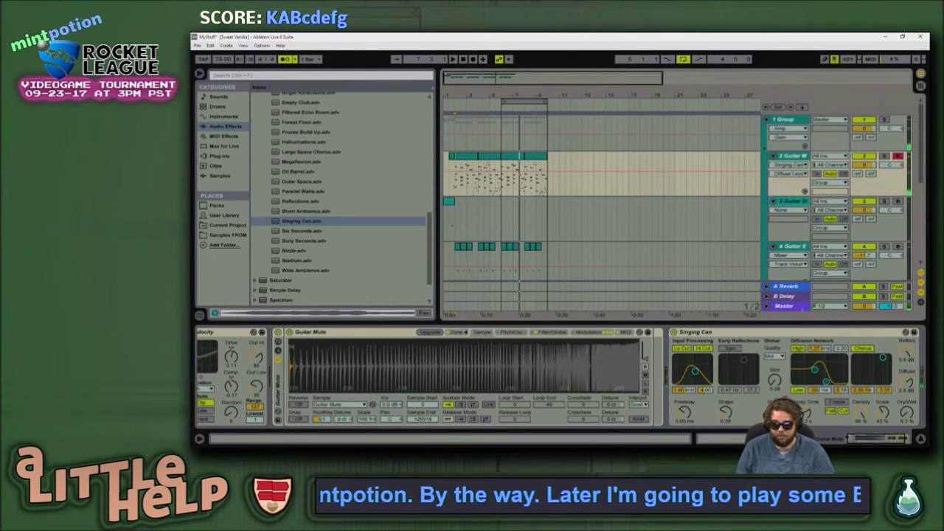
{"action": "left_click", "coordinate": [782, 332]}
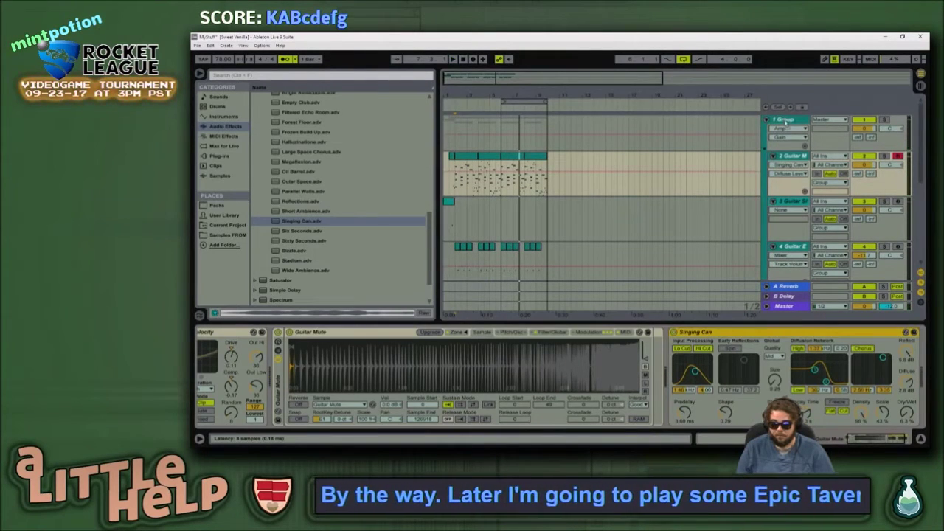
{"action": "left_click", "coordinate": [785, 121]}
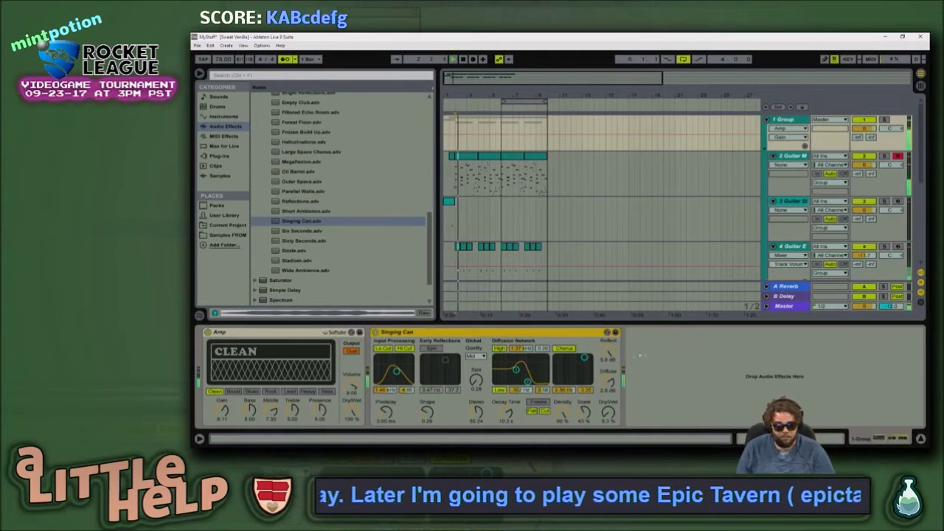
Step: Collapse the Reverb presets in the audio effects browser and select Simple Delay
{"action": "scroll", "coordinate": [319, 283], "scroll_direction": "up", "scroll_amount": 3}
{"action": "left_click", "coordinate": [326, 281]}
{"action": "key", "text": "Left"}
{"action": "key", "text": "Left"}
{"action": "key", "text": "Left"}
{"action": "key", "text": "Up"}
{"action": "key", "text": "Left"}
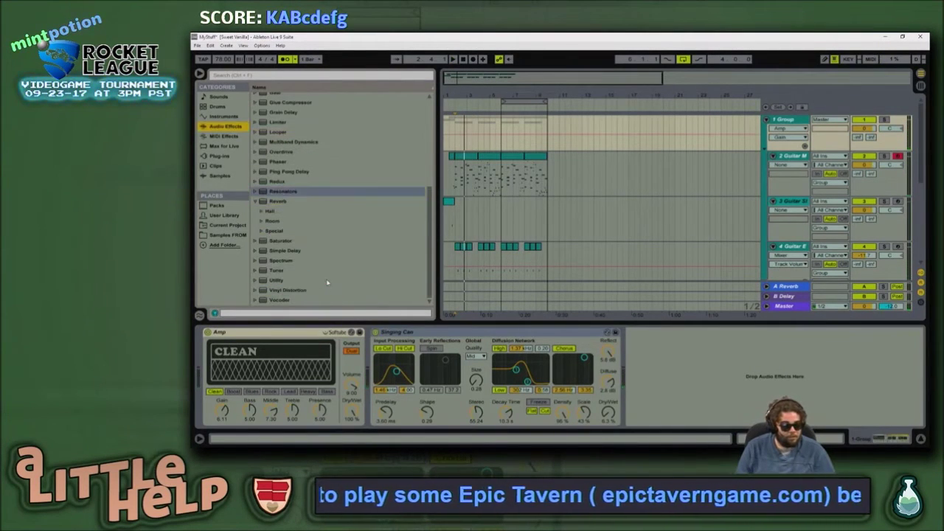
{"action": "left_click", "coordinate": [301, 213]}
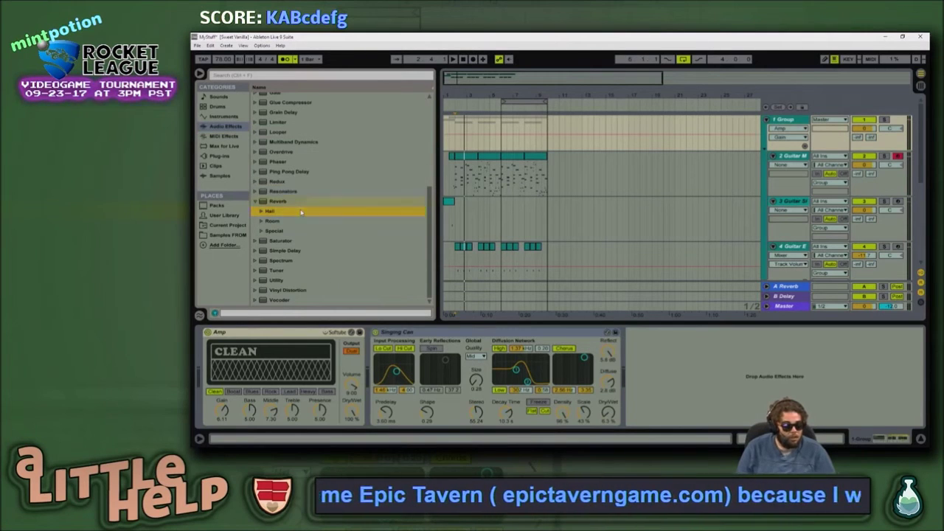
{"action": "key", "text": "Left"}
{"action": "key", "text": "Left"}
{"action": "key", "text": "Down"}
{"action": "key", "text": "Down"}
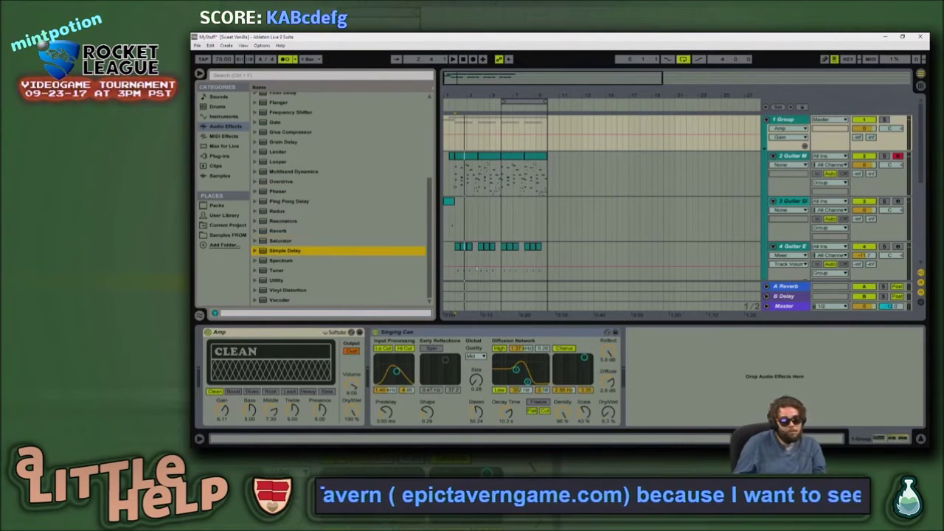
{"action": "key", "text": "Return"}
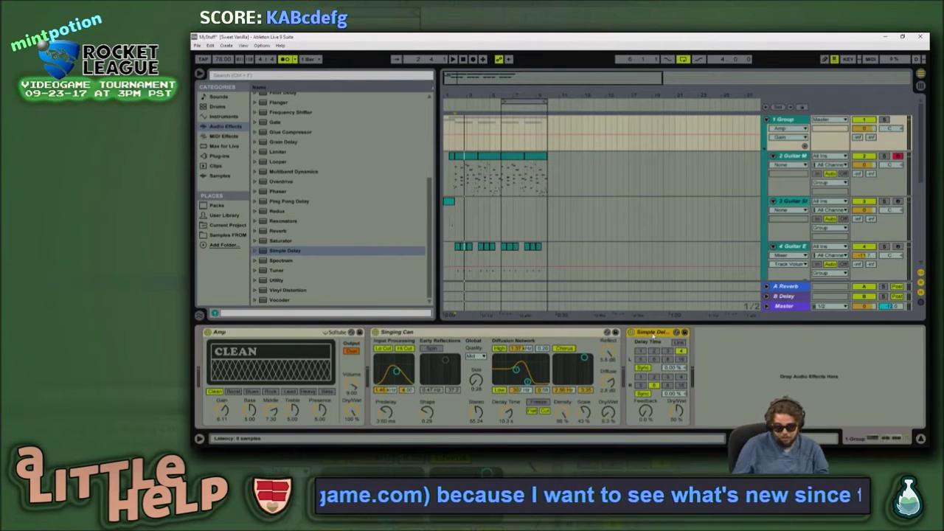
{"action": "left_click", "coordinate": [653, 333]}
{"action": "key", "text": "Delete"}
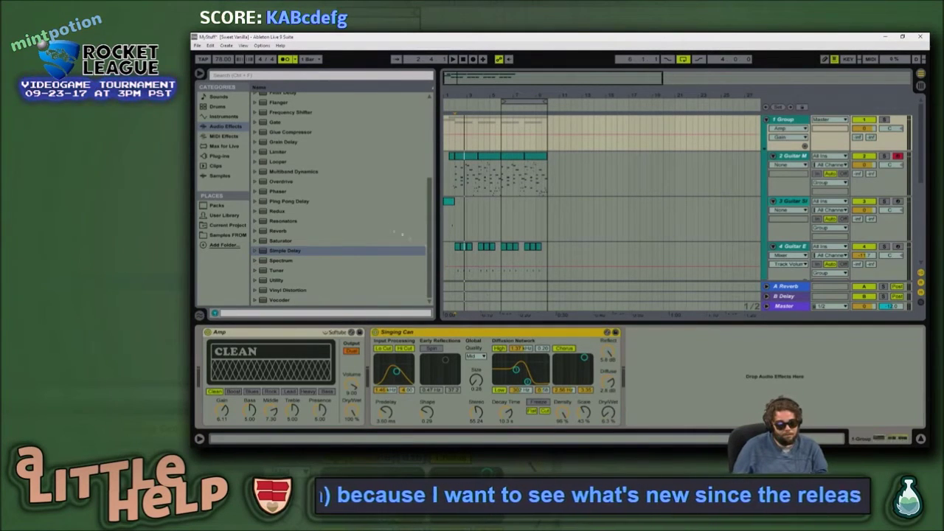
Step: Add the Simple Delay effect to the group track after the Singing Can reverb
{"action": "left_click", "coordinate": [290, 261]}
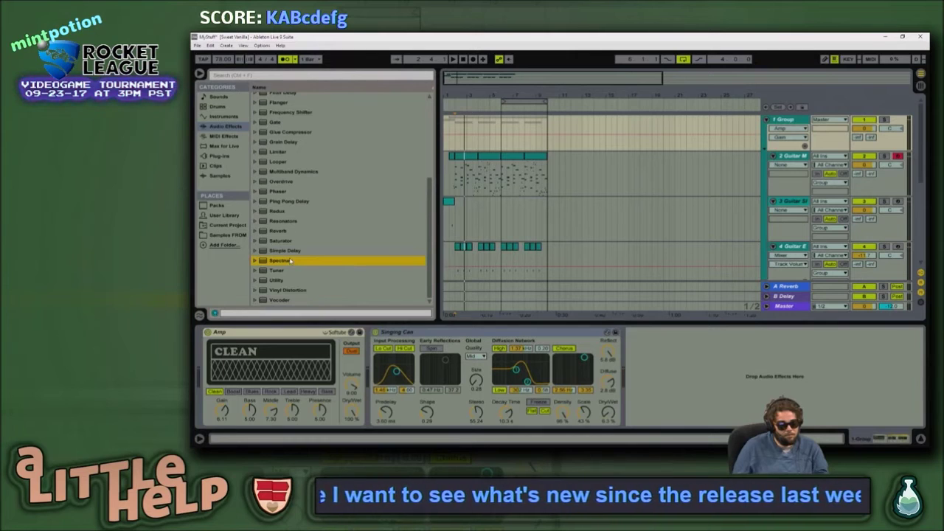
{"action": "left_click", "coordinate": [296, 252]}
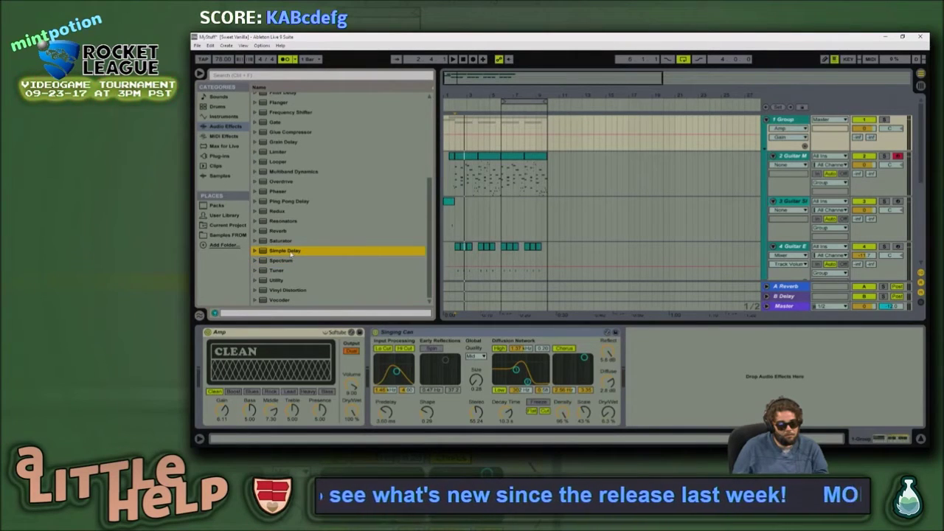
{"action": "left_click_drag", "start_coordinate": [295, 252], "coordinate": [682, 344]}
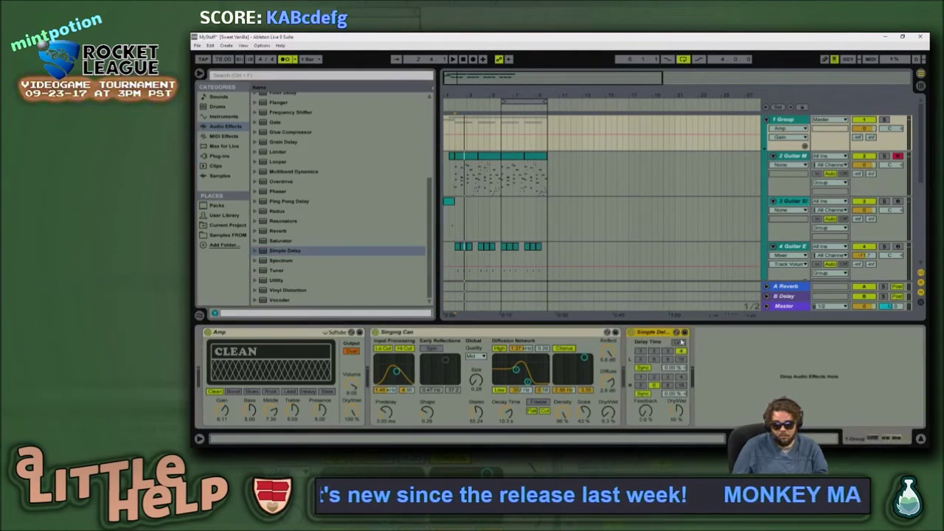
Step: During playback, switch both Simple Delay channels from Sync to Time mode and raise its Feedback to 24%
{"action": "key", "text": "space"}
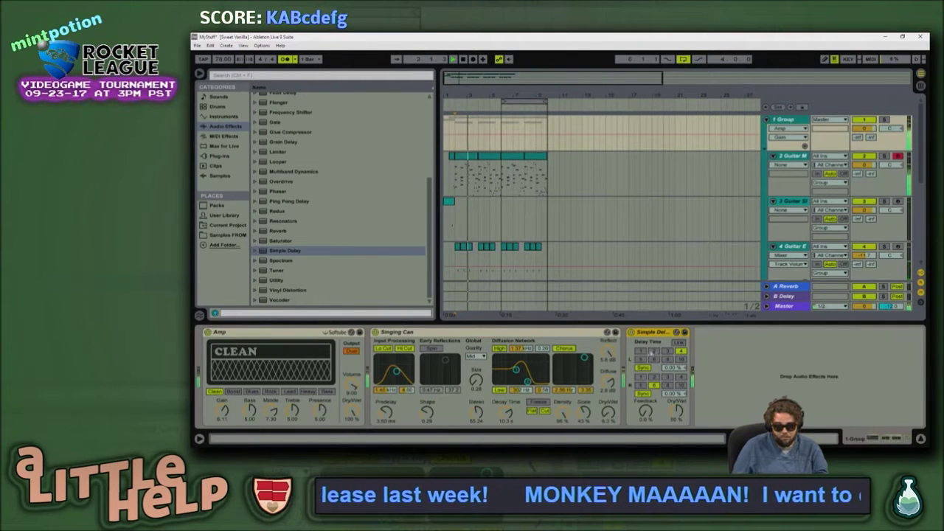
{"action": "left_click", "coordinate": [644, 367]}
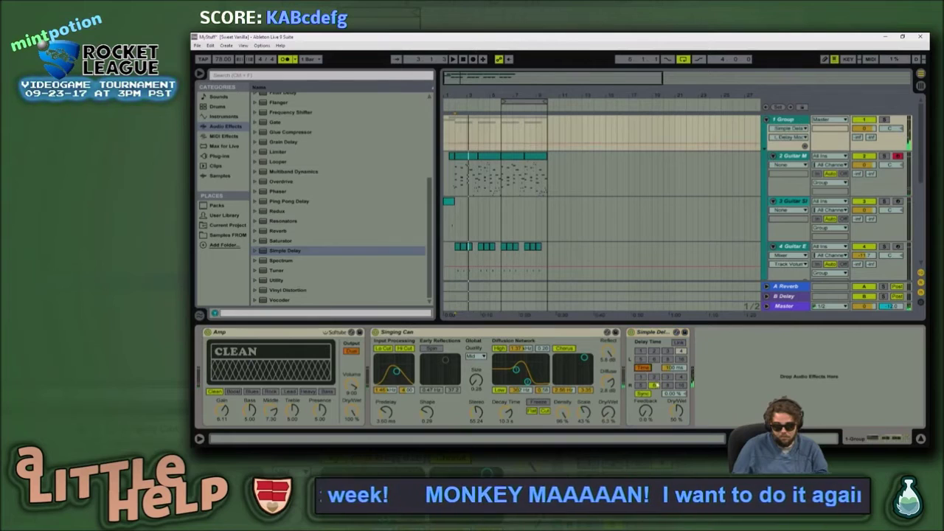
{"action": "left_click", "coordinate": [644, 394]}
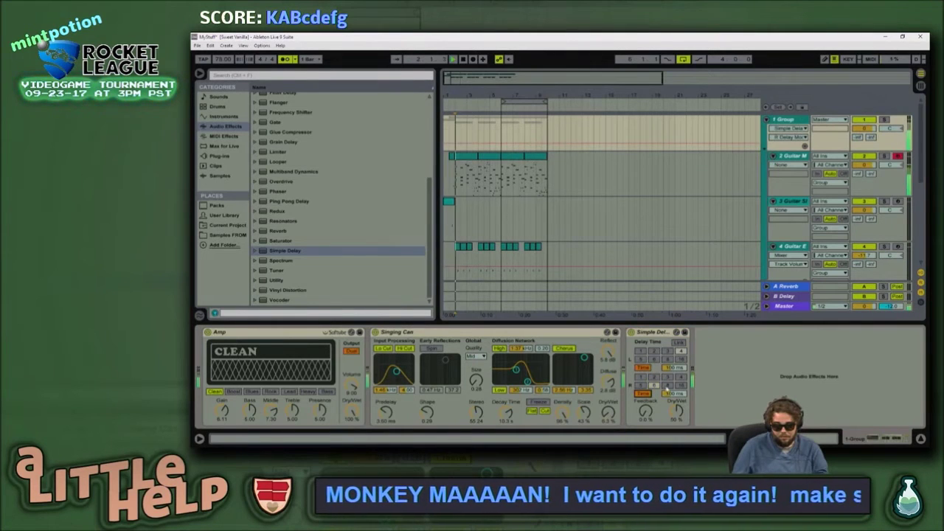
{"action": "left_click_drag", "start_coordinate": [646, 412], "coordinate": [675, 407]}
Step: Set the Simple Delay times to about 104 ms left and 113 ms right, with Dry/Wet at 7.1%
{"action": "left_click_drag", "start_coordinate": [674, 367], "coordinate": [675, 413]}
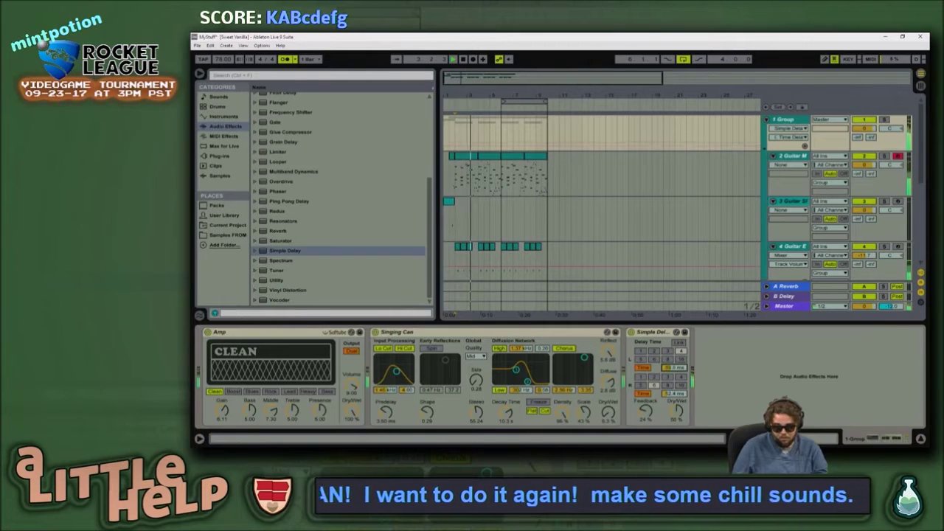
{"action": "left_click_drag", "start_coordinate": [674, 368], "coordinate": [675, 350]}
{"action": "left_click_drag", "start_coordinate": [675, 394], "coordinate": [676, 437]}
{"action": "left_click", "coordinate": [681, 386]}
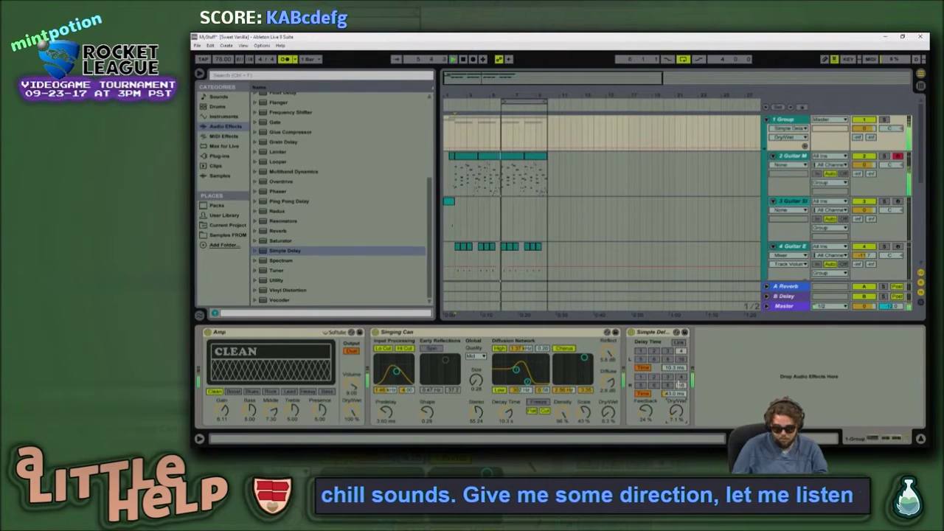
{"action": "left_click_drag", "start_coordinate": [675, 369], "coordinate": [675, 344]}
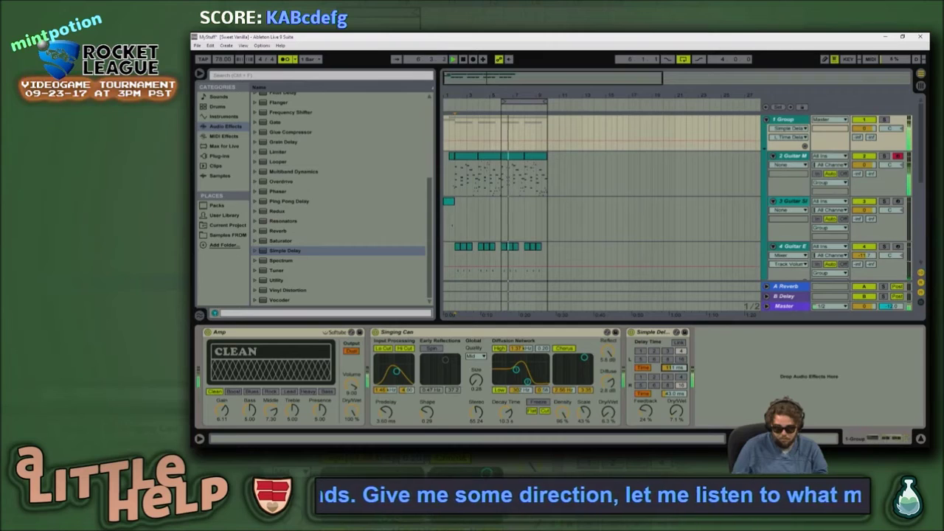
{"action": "left_click_drag", "start_coordinate": [674, 394], "coordinate": [674, 384]}
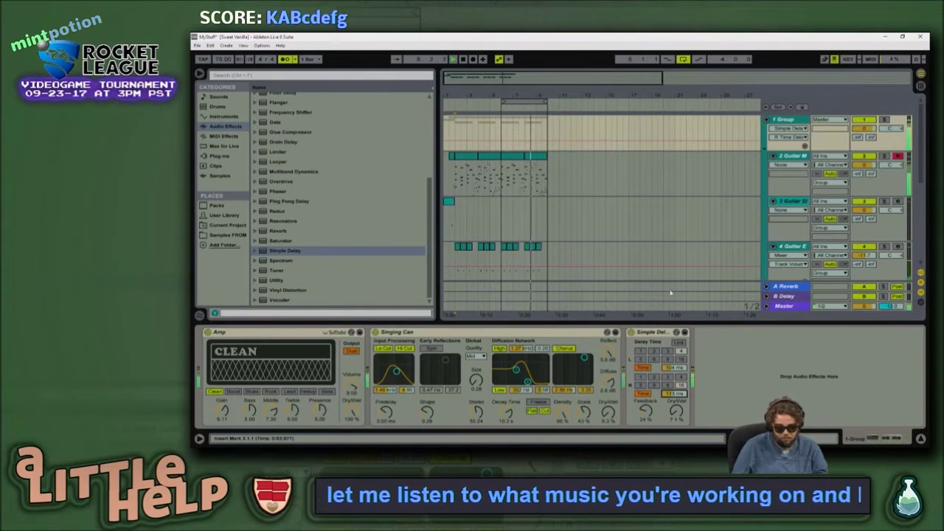
Step: Change the group's Amp type to Blues and raise its Treble to about 7.8
{"action": "left_click", "coordinate": [369, 270]}
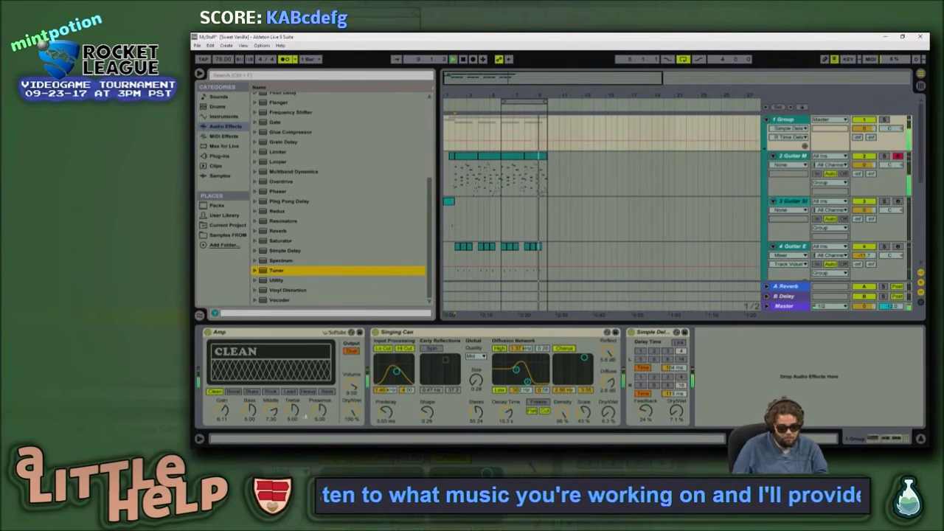
{"action": "left_click", "coordinate": [252, 391]}
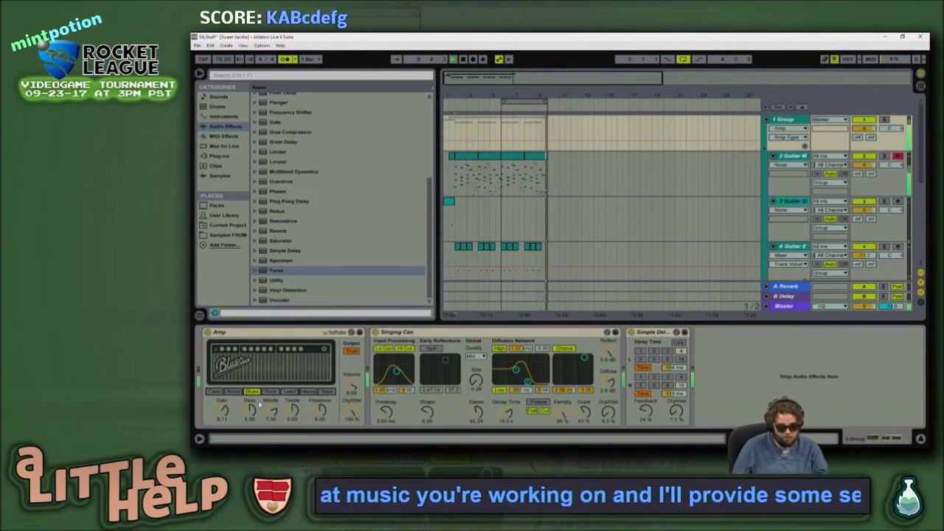
{"action": "left_click_drag", "start_coordinate": [293, 411], "coordinate": [293, 403]}
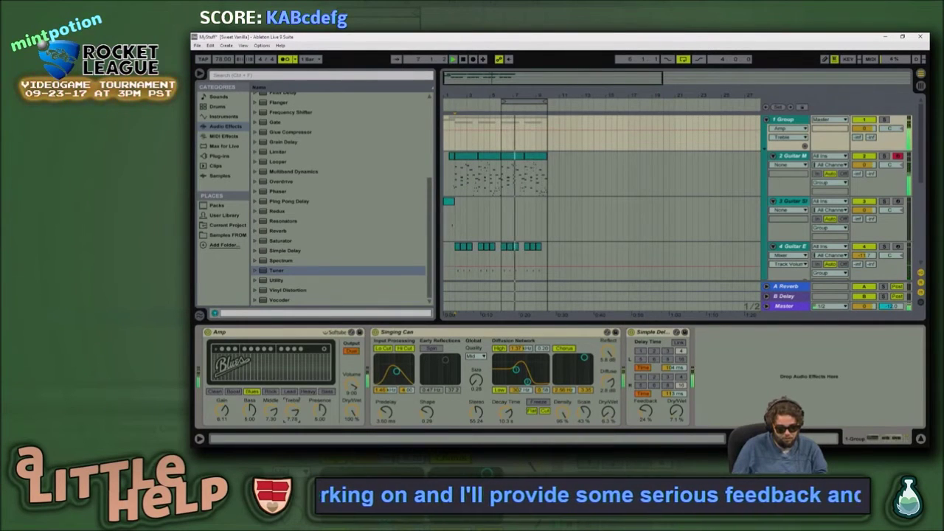
Step: Inspect the Guitar Slides and Four String tracks, and play the arrangement from bar 9
{"action": "left_click", "coordinate": [469, 224]}
{"action": "scroll", "coordinate": [480, 230], "scroll_direction": "down", "scroll_amount": 2}
{"action": "scroll", "coordinate": [481, 230], "scroll_direction": "down", "scroll_amount": 1}
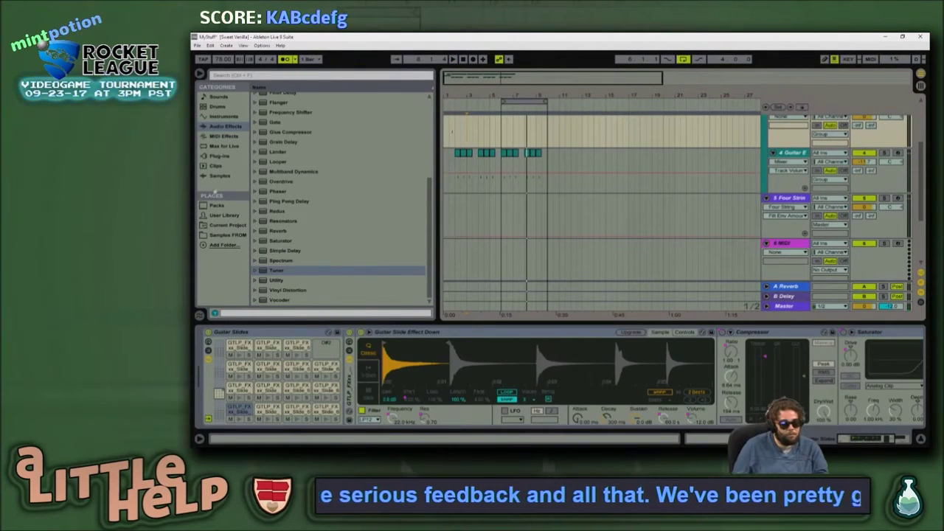
{"action": "left_click", "coordinate": [311, 241]}
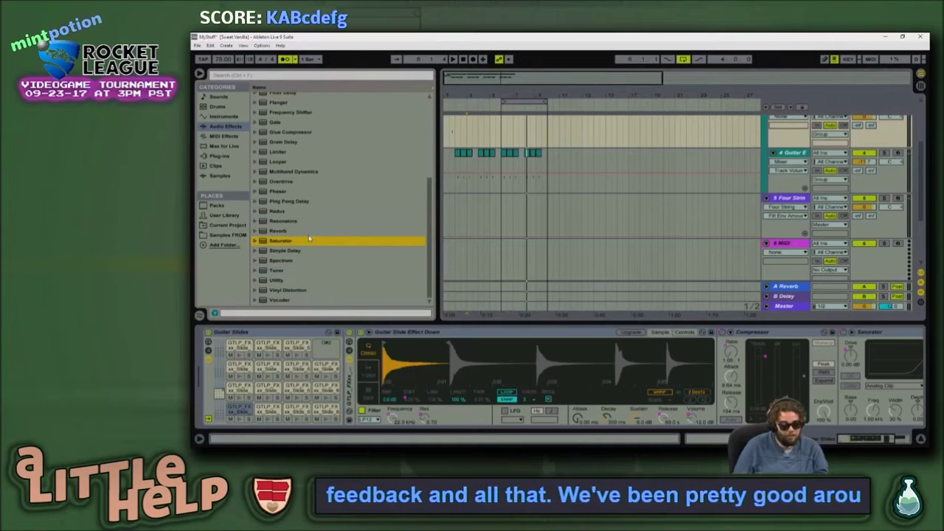
{"action": "key", "text": "Left"}
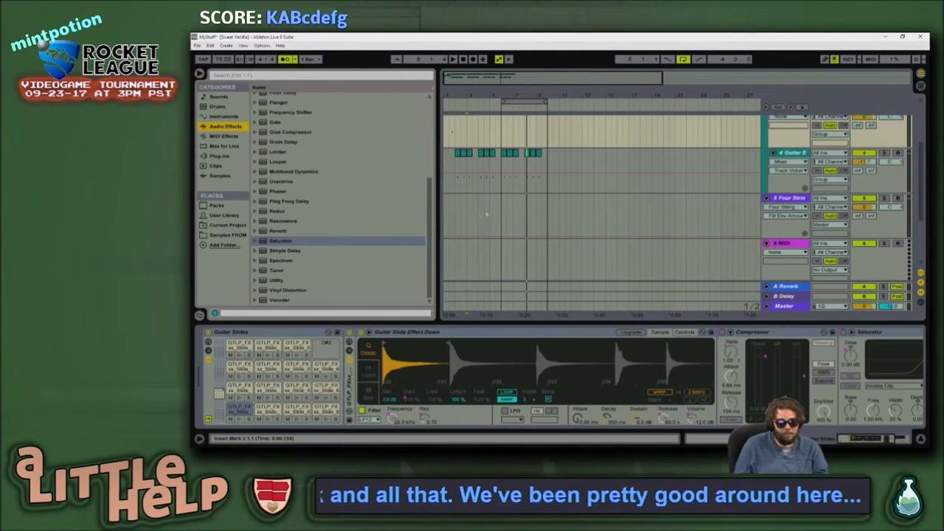
{"action": "left_click", "coordinate": [536, 207]}
{"action": "key", "text": "space"}
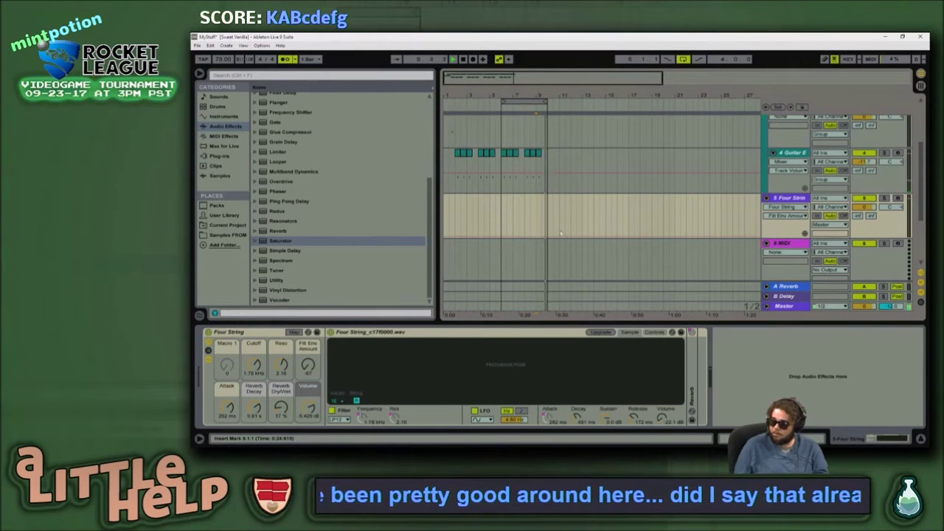
Step: Switch to the Twitch chat to check for new messages, and return to Ableton Live
{"action": "left_click", "coordinate": [467, 224]}
{"action": "key", "text": "alt+Tab"}
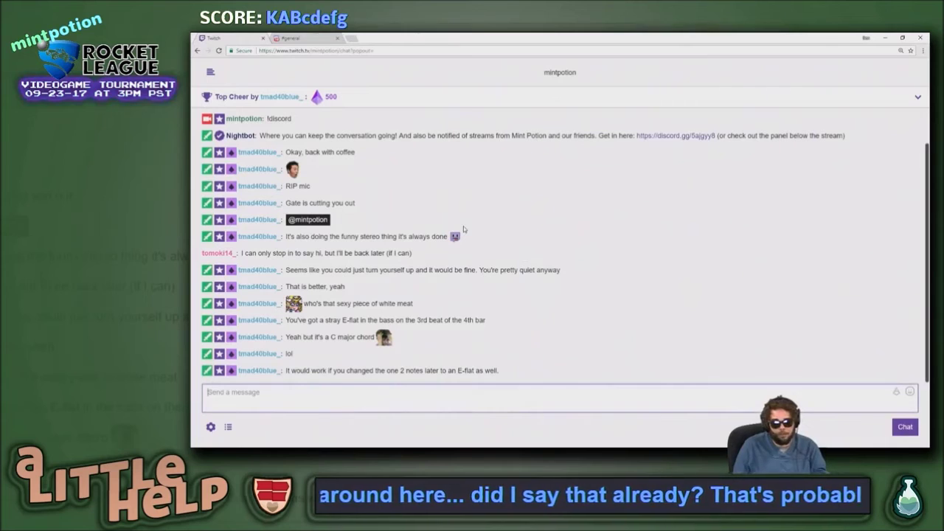
{"action": "key", "text": "alt+Tab"}
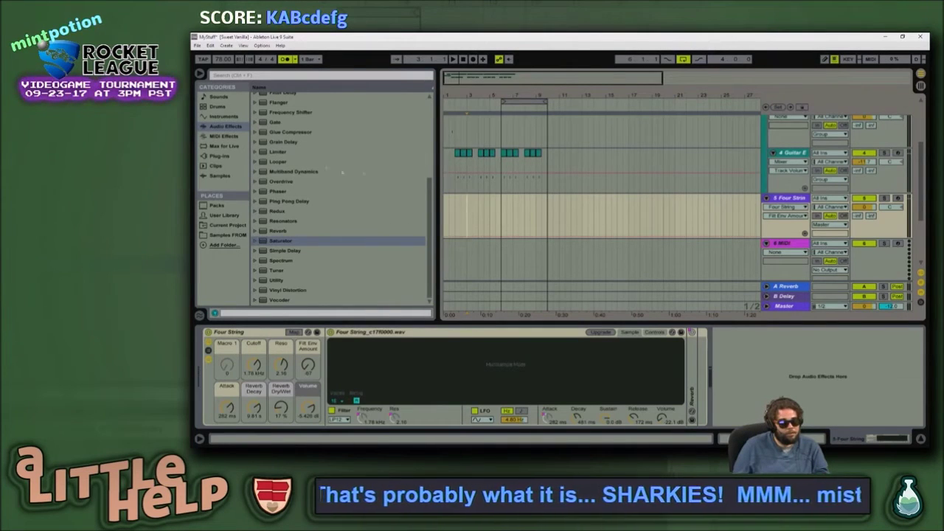
Step: Insert an empty two-bar MIDI clip on the Guitar Mute track from bar 10 to bar 12
{"action": "scroll", "coordinate": [545, 214], "scroll_direction": "up", "scroll_amount": 2}
{"action": "scroll", "coordinate": [546, 191], "scroll_direction": "up", "scroll_amount": 2}
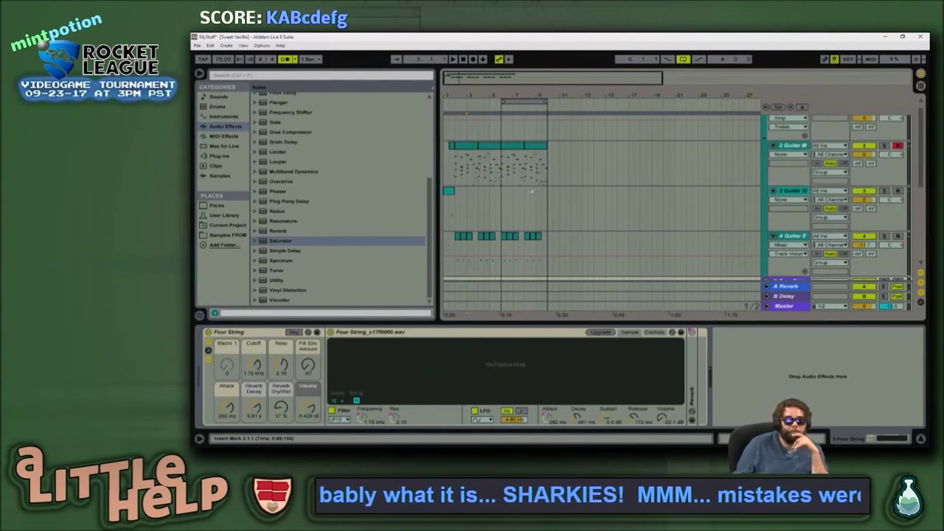
{"action": "left_click", "coordinate": [551, 161]}
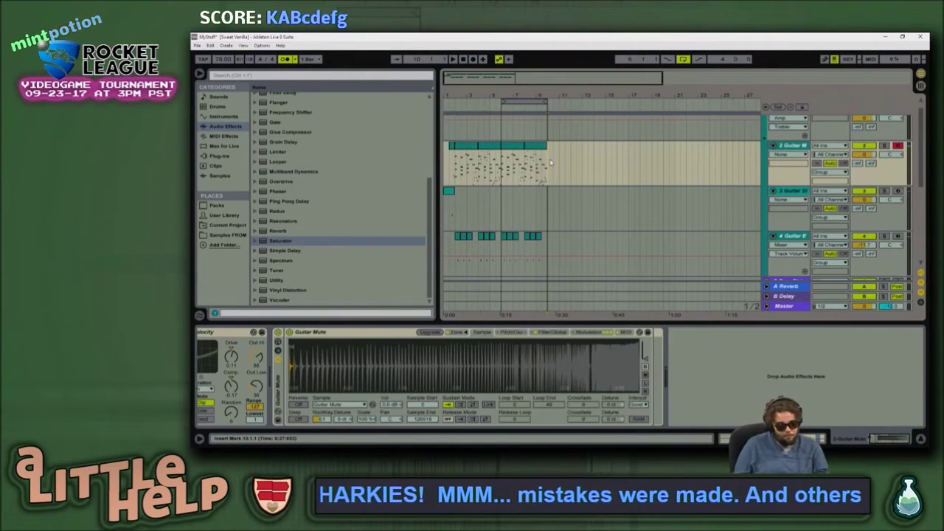
{"action": "key", "text": "x"}
{"action": "key", "text": "z"}
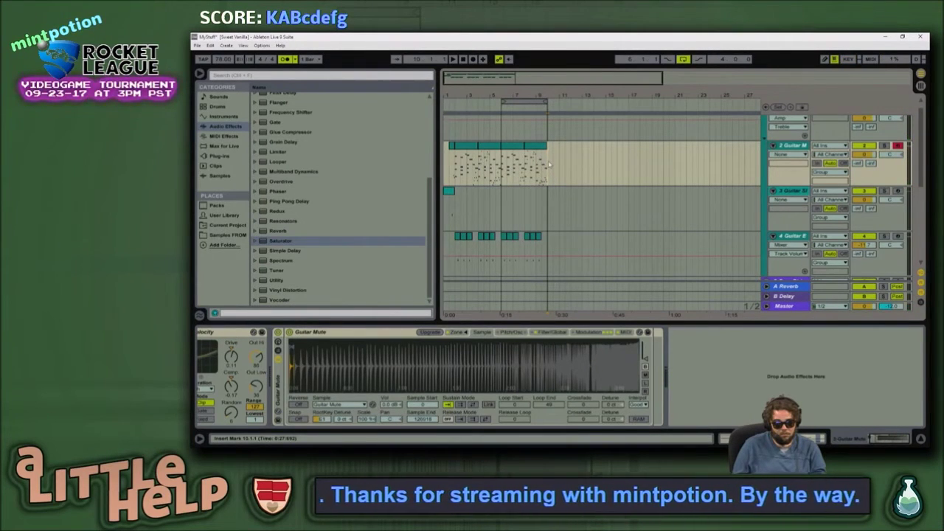
{"action": "left_click_drag", "start_coordinate": [564, 79], "coordinate": [547, 105]}
{"action": "left_click_drag", "start_coordinate": [530, 172], "coordinate": [559, 175]}
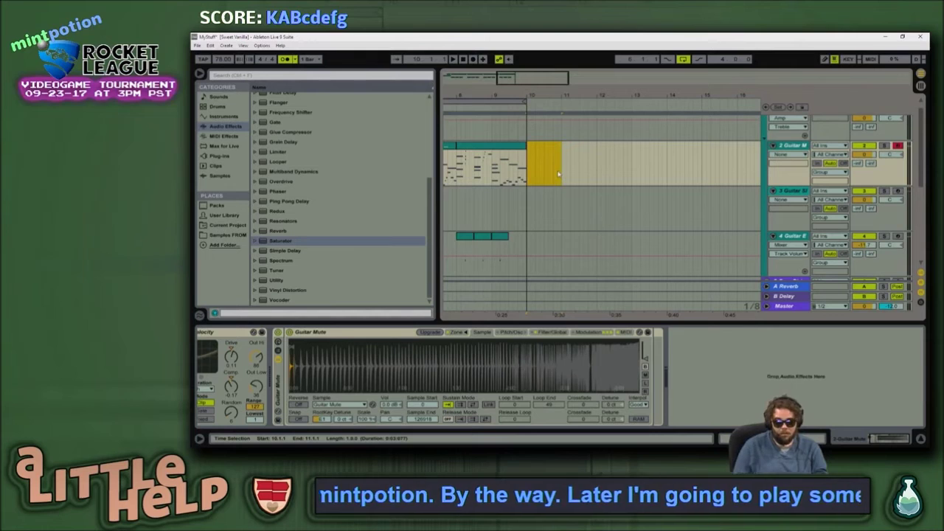
{"action": "left_click_drag", "start_coordinate": [599, 164], "coordinate": [528, 172]}
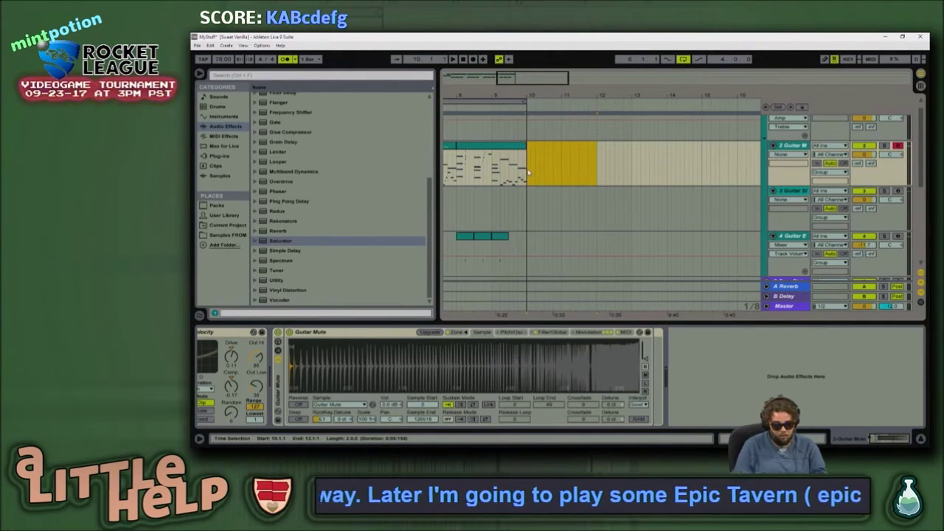
{"action": "key", "text": "ctrl+shift+m"}
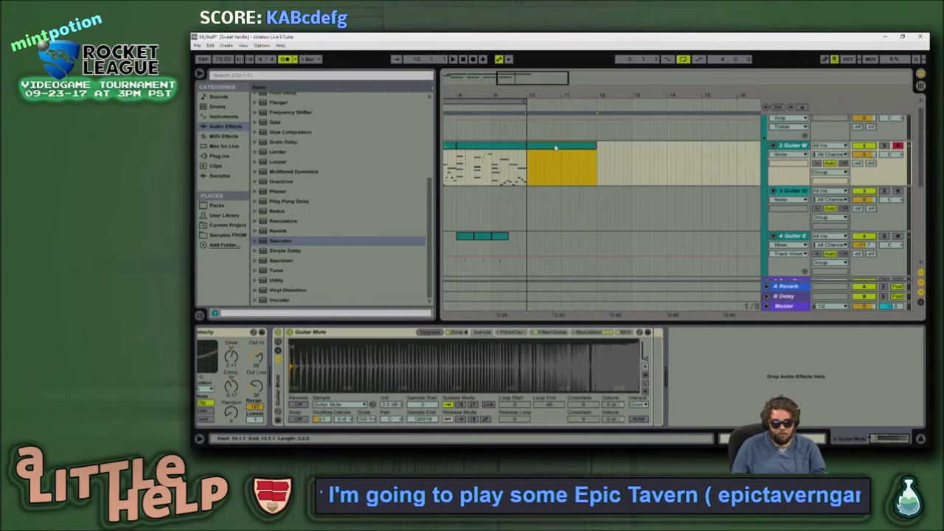
Step: Open the empty clip at bar 10 of the Guitar Mute track for note editing and play from bar 10
{"action": "key", "text": "Tab"}
{"action": "key", "text": "Tab"}
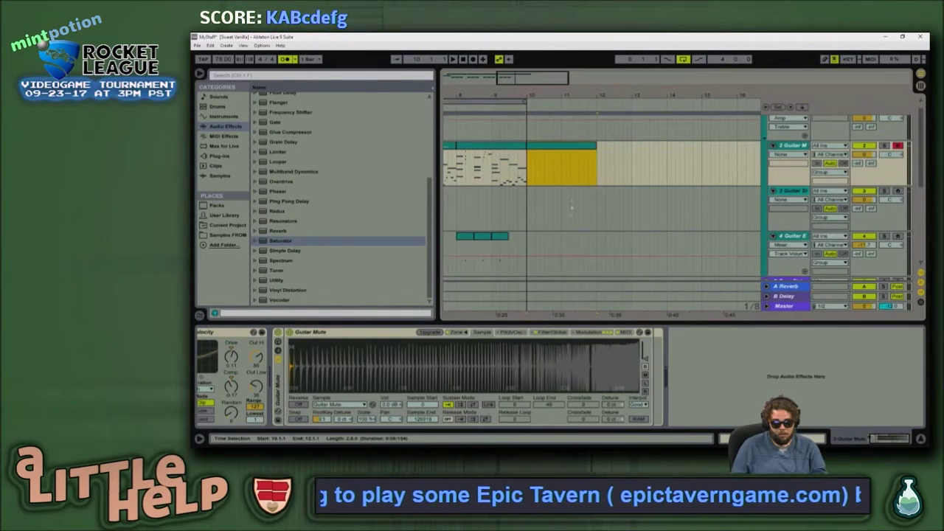
{"action": "key", "text": "shift+Tab"}
{"action": "key", "text": "F9"}
{"action": "key", "text": "space"}
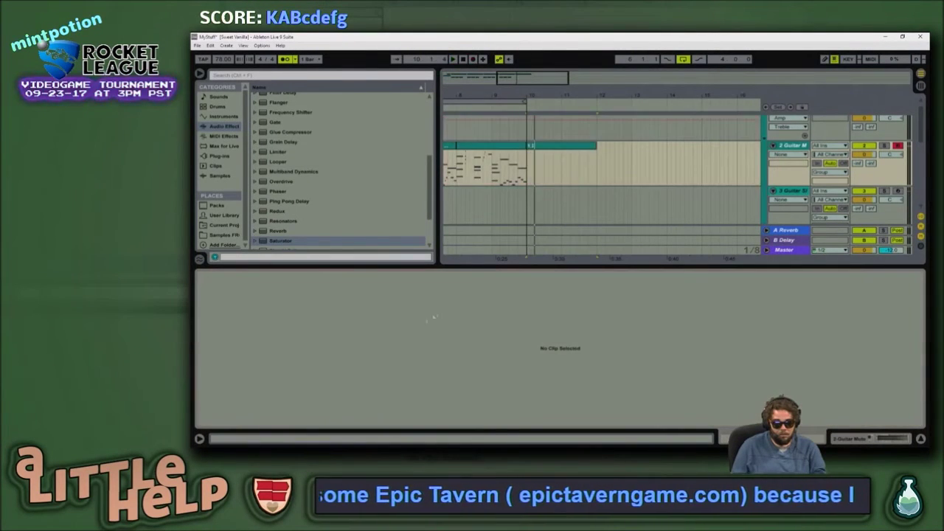
{"action": "key", "text": "space"}
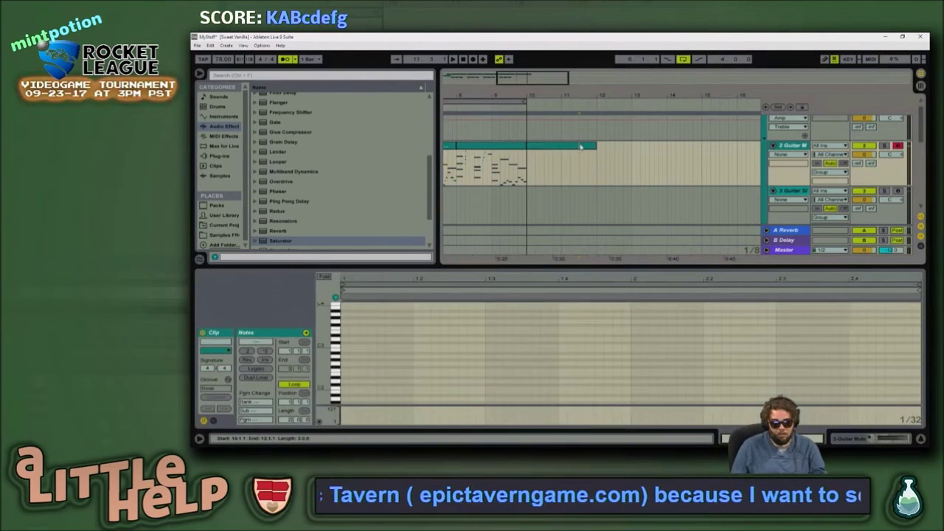
{"action": "left_click", "coordinate": [580, 145]}
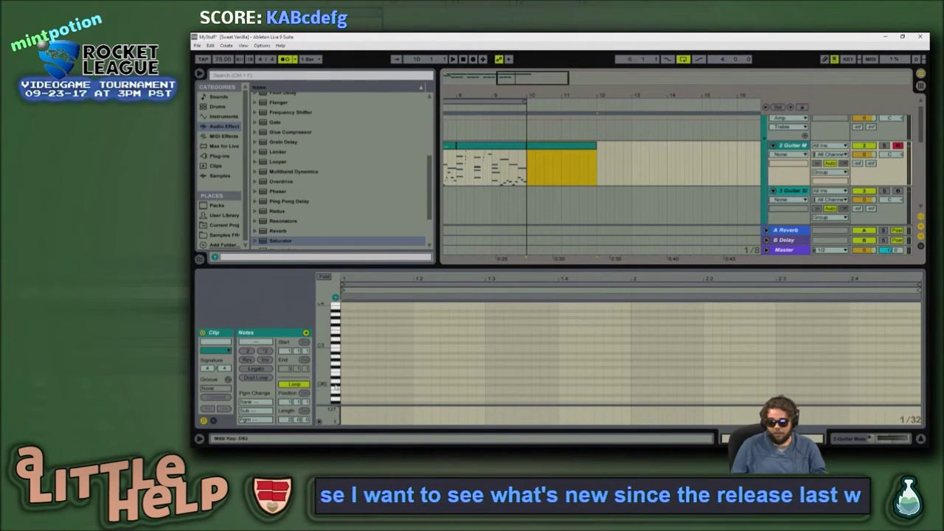
{"action": "left_click", "coordinate": [354, 346]}
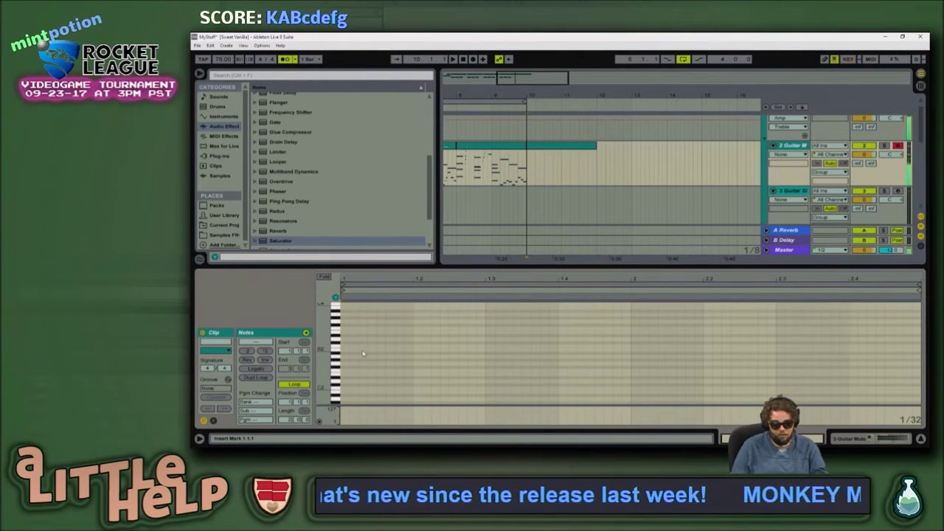
{"action": "key", "text": "ctrl+k"}
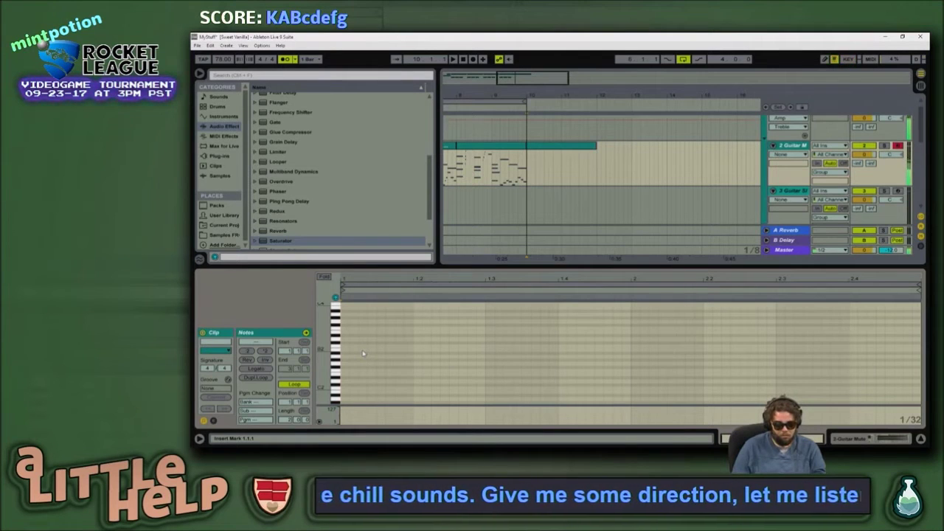
Step: Check the Twitch chat, return to Ableton Live, and play the Guitar Mute part from bar 9
{"action": "key", "text": "alt+Tab"}
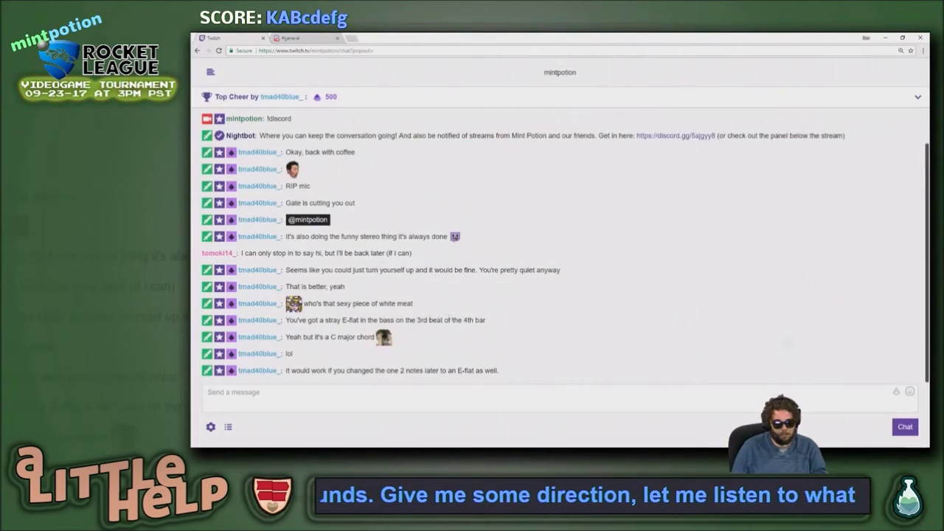
{"action": "key", "text": "alt+Tab"}
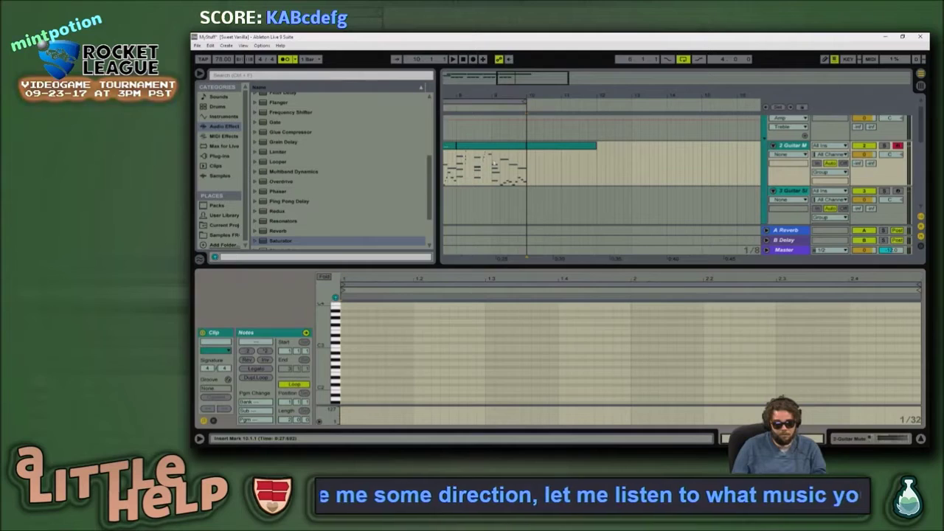
{"action": "left_click", "coordinate": [496, 161]}
{"action": "key", "text": "space"}
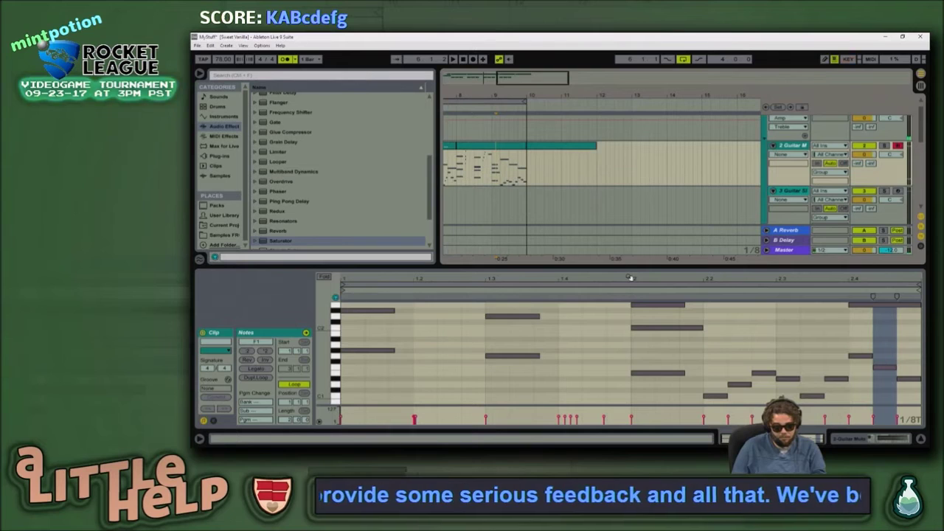
{"action": "key", "text": "F9"}
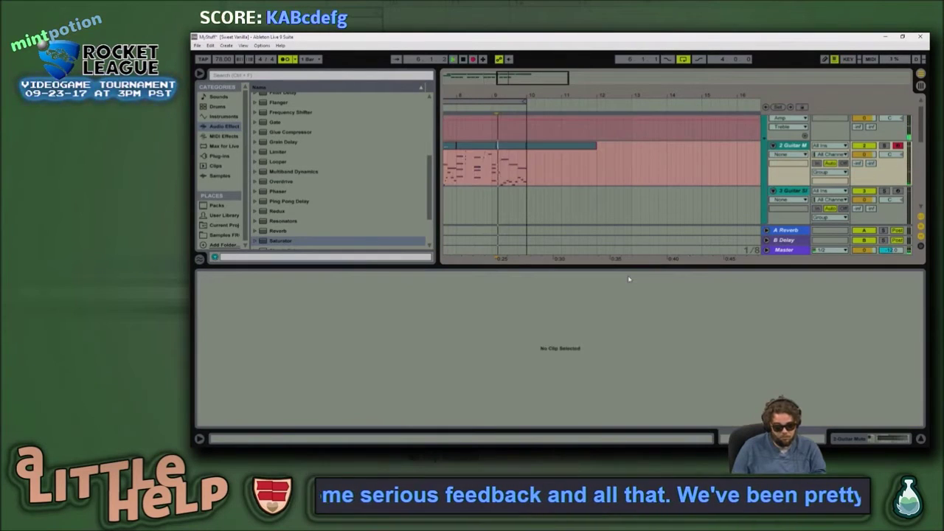
{"action": "key", "text": "space"}
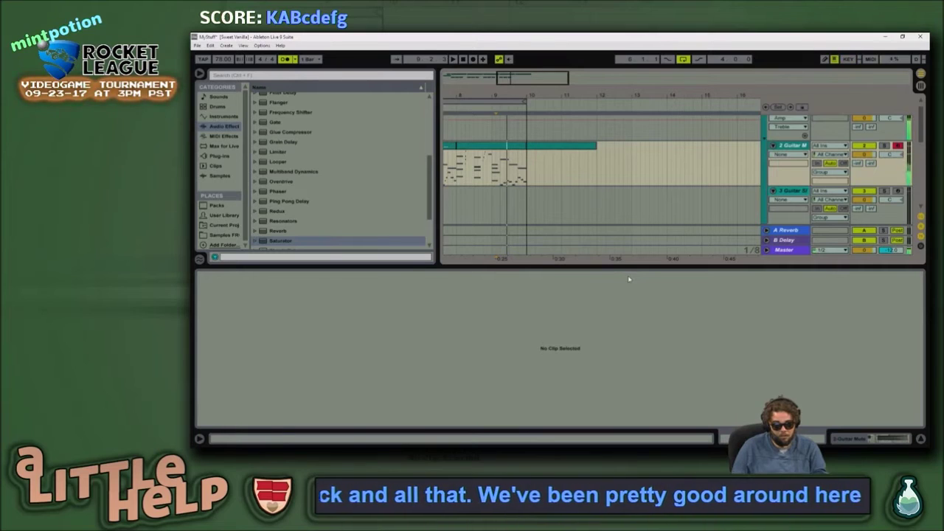
Step: Play the Guitar Mute track from bar 10 and again from the third beat of bar 9
{"action": "left_click", "coordinate": [530, 171]}
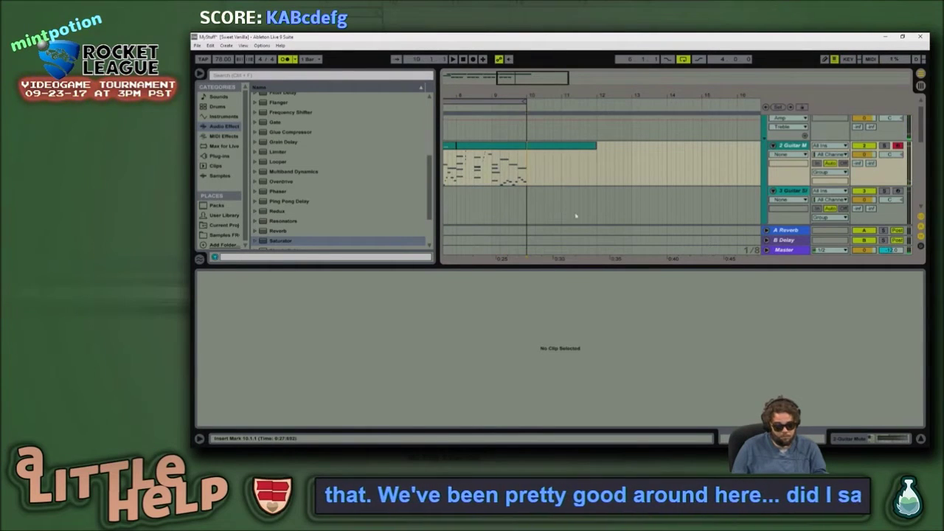
{"action": "key", "text": "F9"}
{"action": "key", "text": "space"}
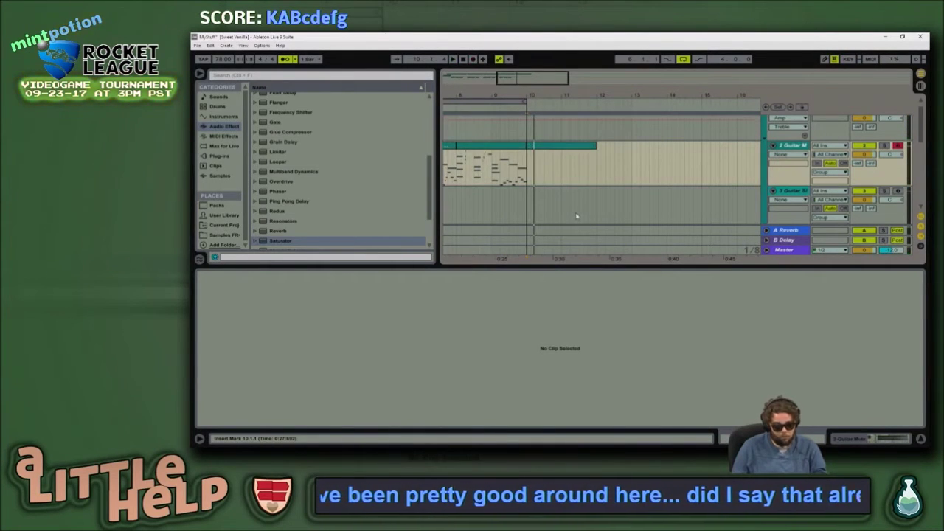
{"action": "left_click", "coordinate": [529, 174]}
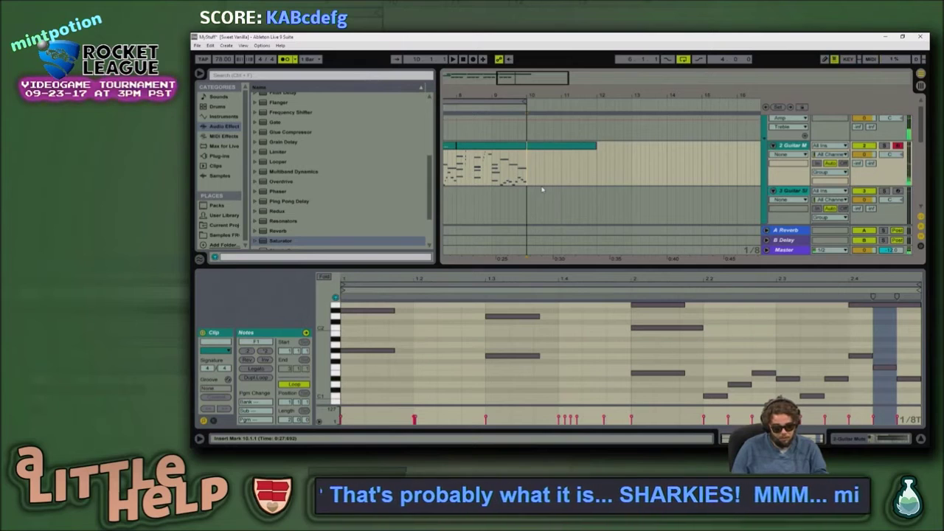
{"action": "key", "text": "space"}
{"action": "key", "text": "space"}
{"action": "left_click", "coordinate": [511, 177]}
{"action": "key", "text": "space"}
{"action": "key", "text": "space"}
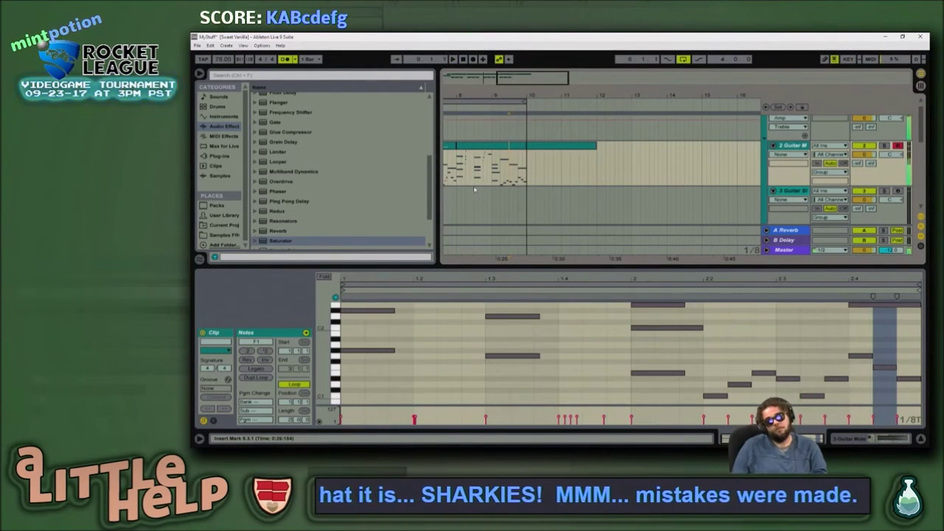
{"action": "left_click_drag", "start_coordinate": [548, 79], "coordinate": [511, 69]}
{"action": "scroll", "coordinate": [514, 212], "scroll_direction": "down", "scroll_amount": 4}
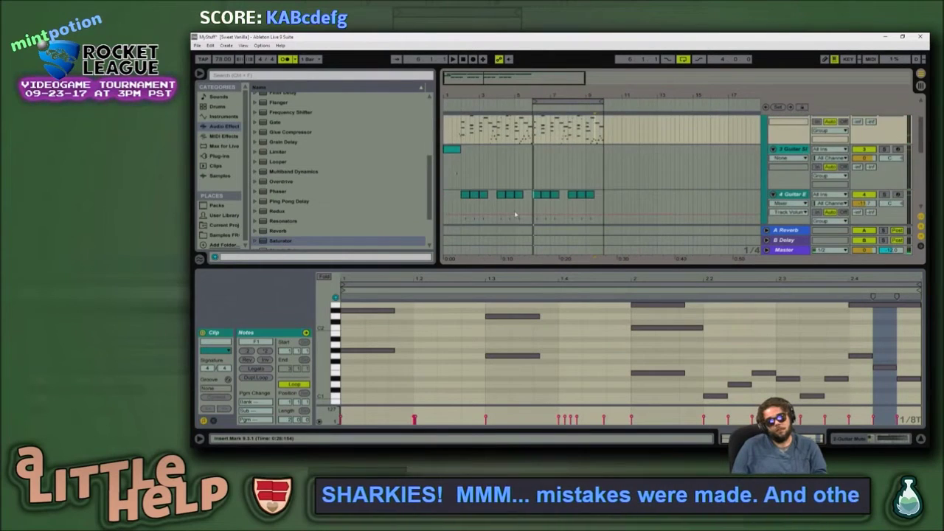
{"action": "scroll", "coordinate": [508, 212], "scroll_direction": "down", "scroll_amount": 2}
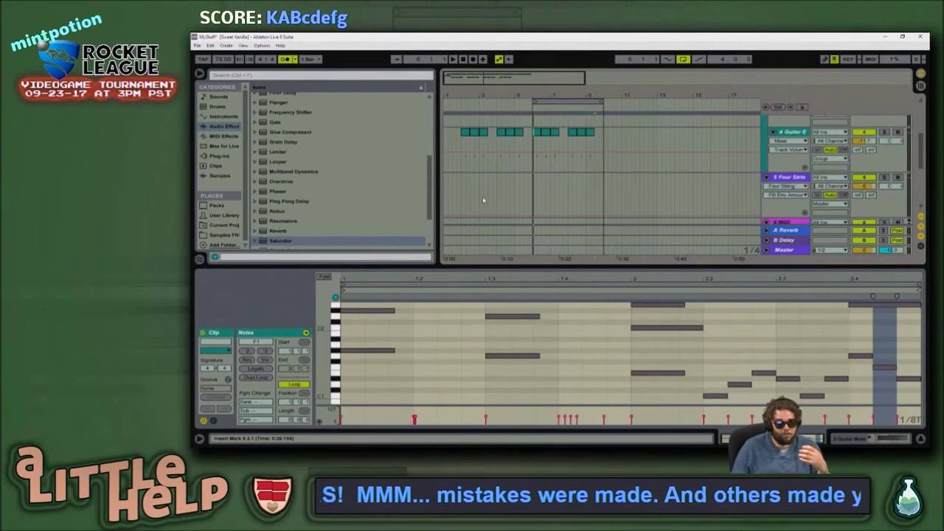
{"action": "left_click", "coordinate": [343, 201]}
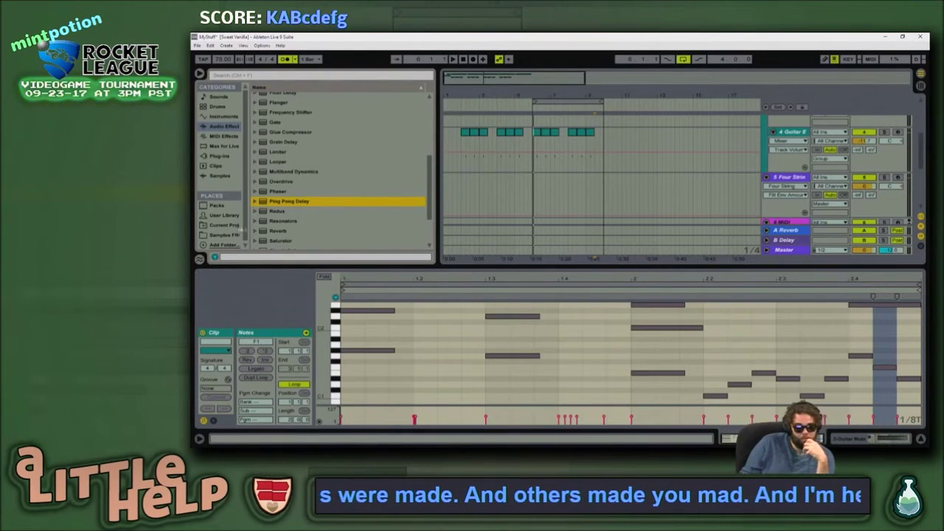
{"action": "mouse_move", "coordinate": [534, 446]}
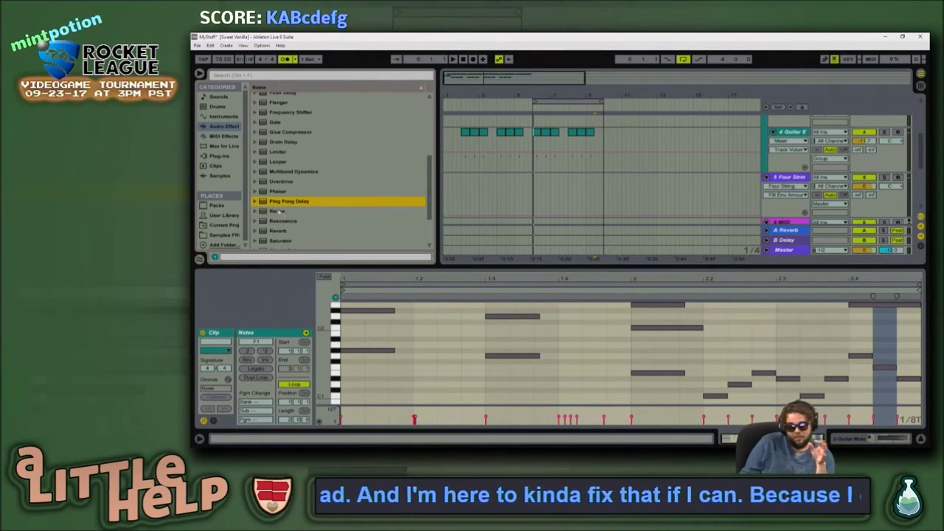
{"action": "left_click", "coordinate": [289, 171]}
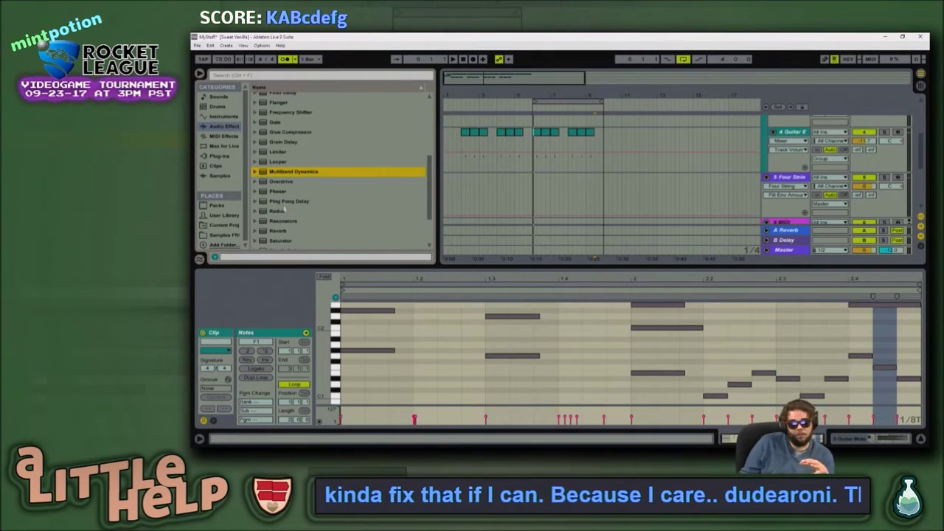
Step: Arm the Four String track for recording and play the arrangement from the second beat of bar 4
{"action": "scroll", "coordinate": [538, 194], "scroll_direction": "down", "scroll_amount": 2}
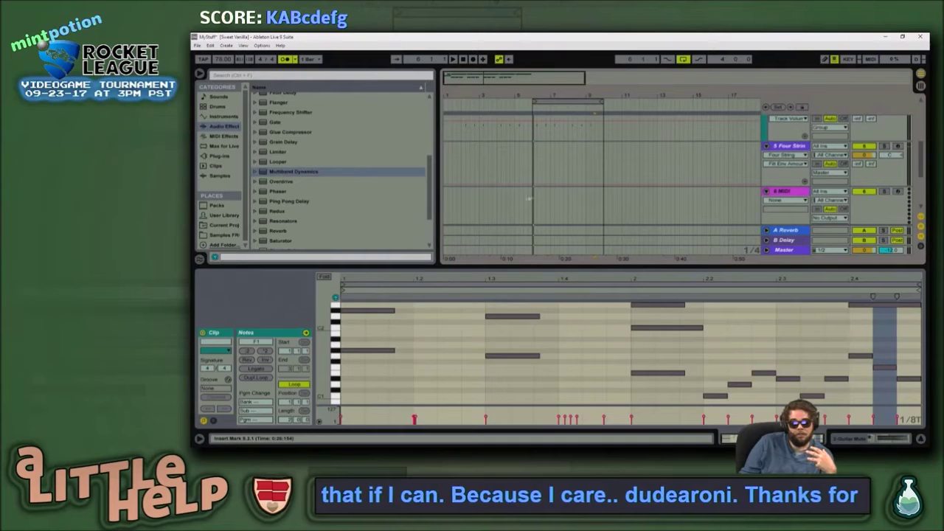
{"action": "left_click", "coordinate": [498, 203]}
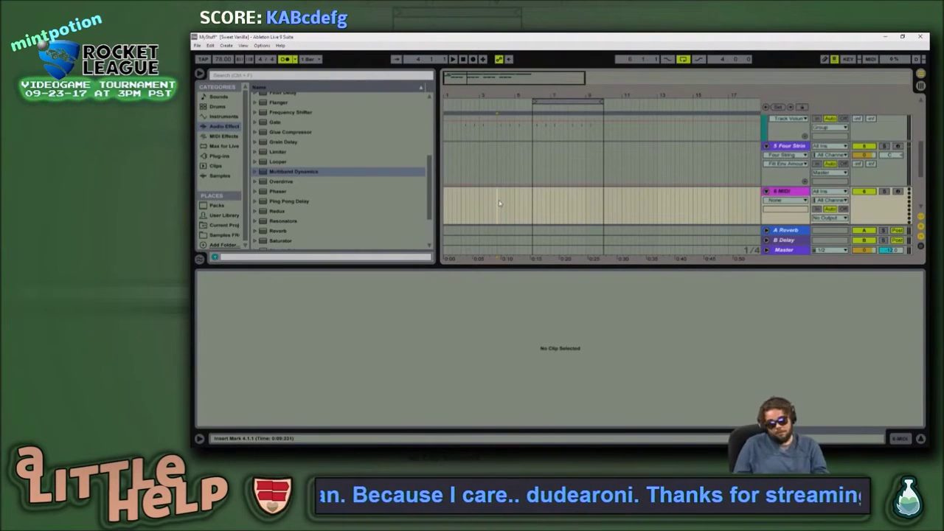
{"action": "left_click", "coordinate": [504, 150]}
{"action": "left_click", "coordinate": [898, 146]}
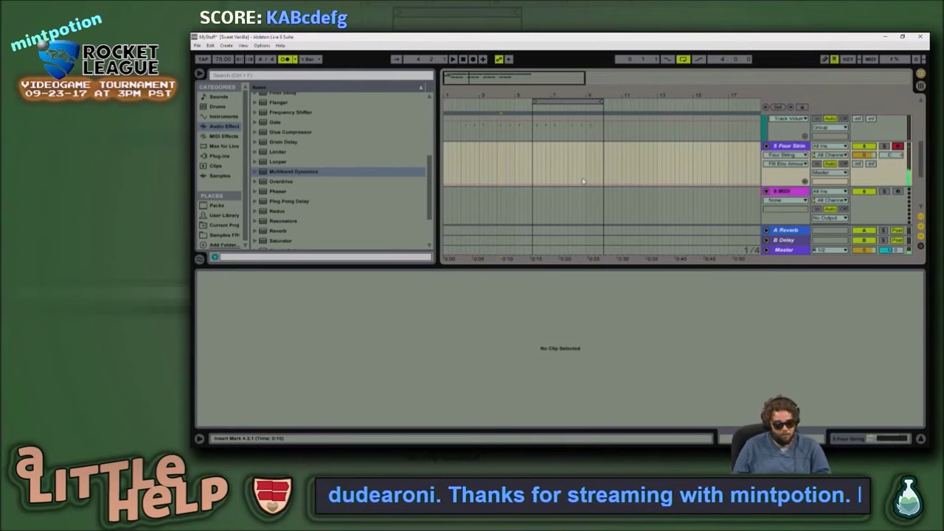
{"action": "key", "text": "z"}
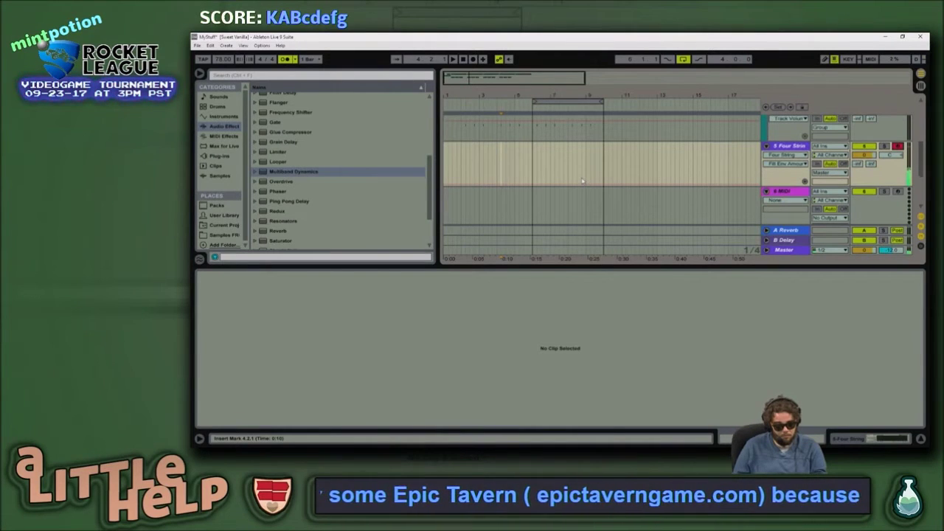
{"action": "key", "text": "space"}
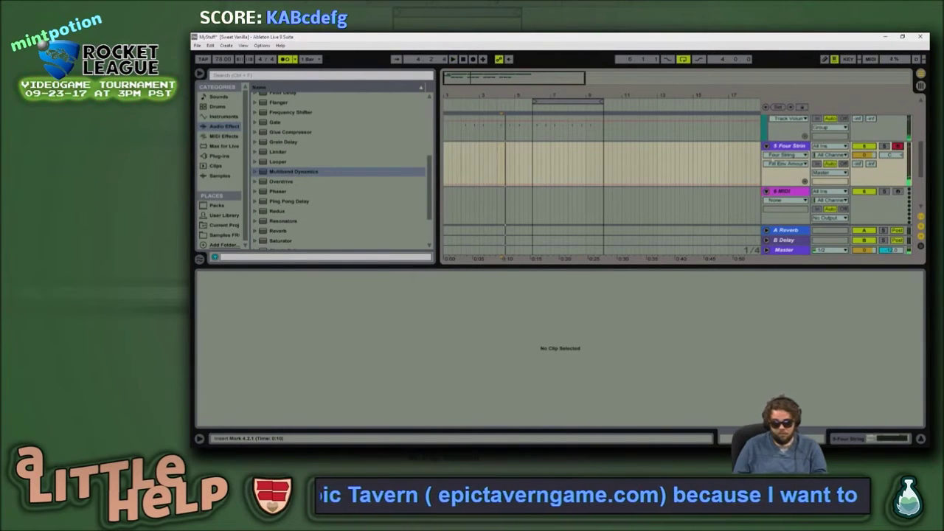
Step: Lower the guitar group's track volume slightly and play the arrangement from the beginning
{"action": "scroll", "coordinate": [754, 162], "scroll_direction": "up", "scroll_amount": 3}
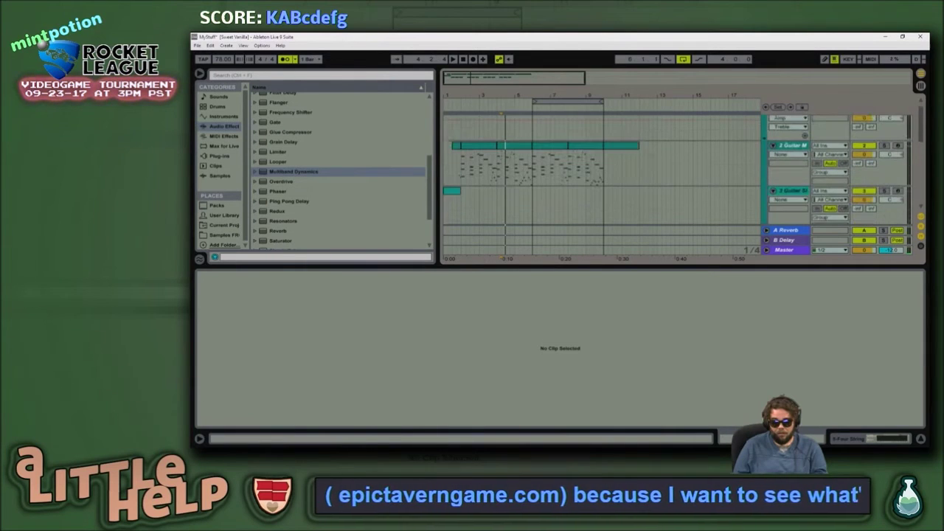
{"action": "scroll", "coordinate": [754, 162], "scroll_direction": "up", "scroll_amount": 1}
{"action": "left_click_drag", "start_coordinate": [864, 128], "coordinate": [865, 130]}
{"action": "left_click", "coordinate": [463, 59]}
{"action": "key", "text": "space"}
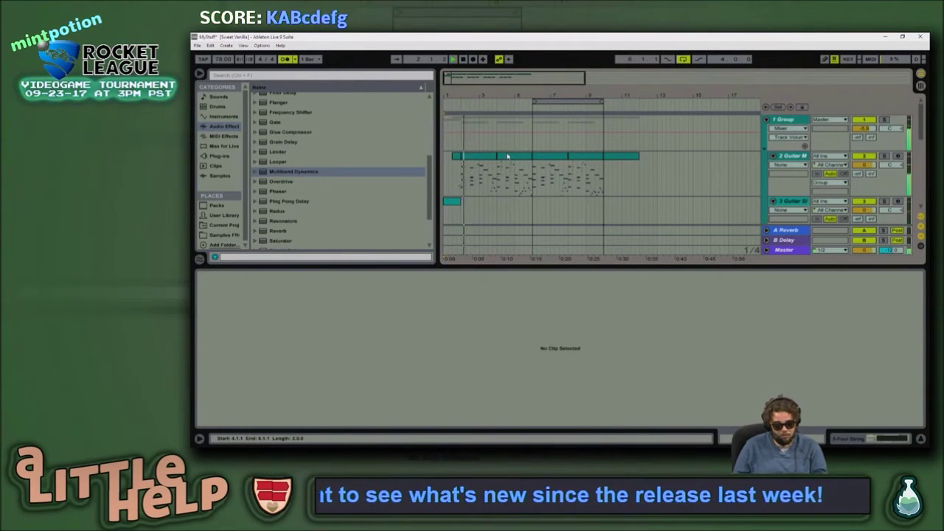
{"action": "key", "text": "space"}
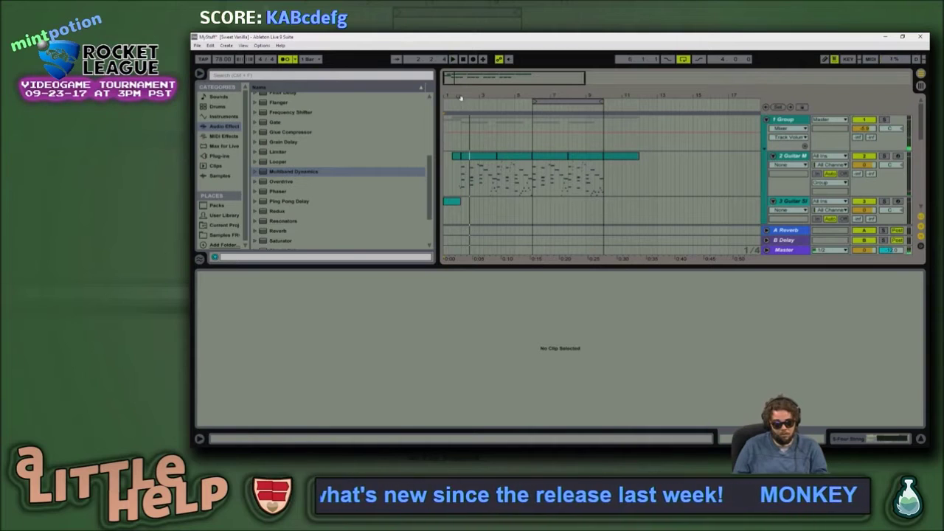
Step: In the first Guitar Mute clip, transpose the A1 note to G#1 and the last note to F1, and play the result
{"action": "left_click", "coordinate": [456, 158]}
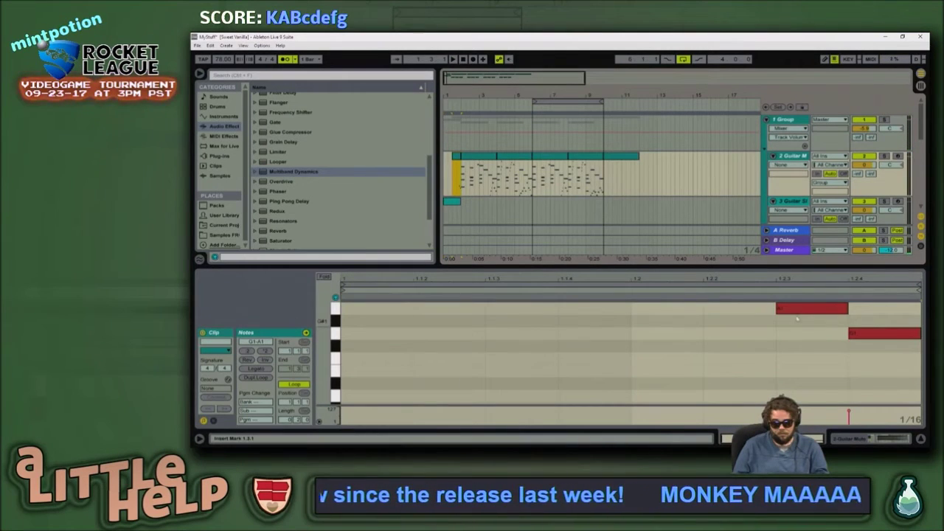
{"action": "left_click", "coordinate": [810, 310]}
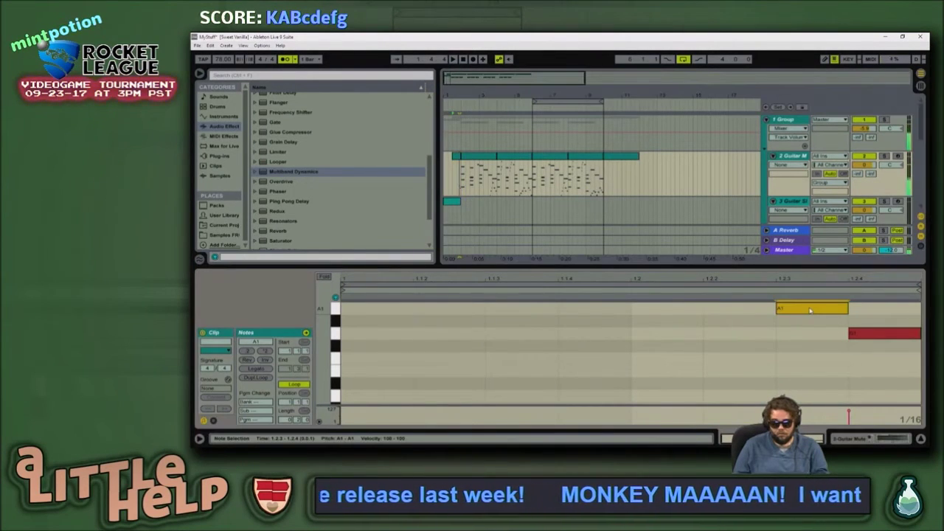
{"action": "key", "text": "Down"}
{"action": "key", "text": "Up"}
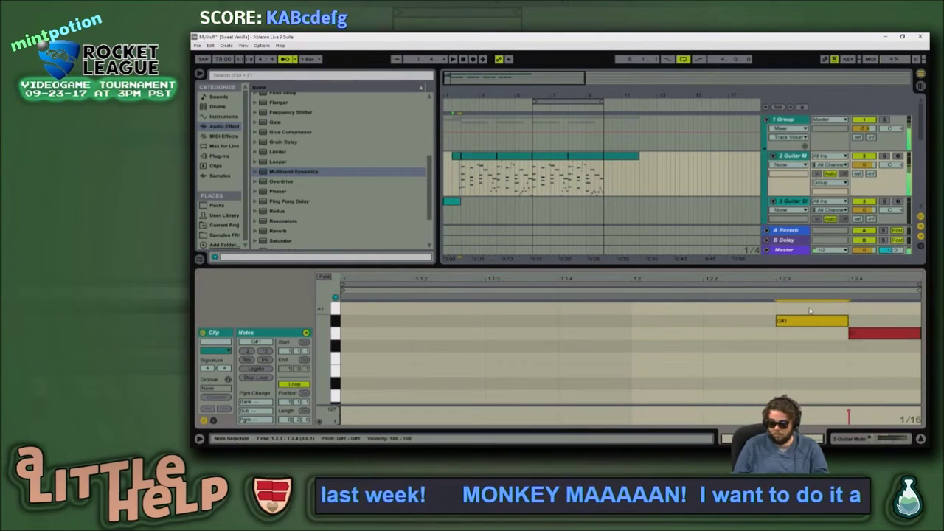
{"action": "left_click", "coordinate": [882, 333]}
{"action": "key", "text": "Down"}
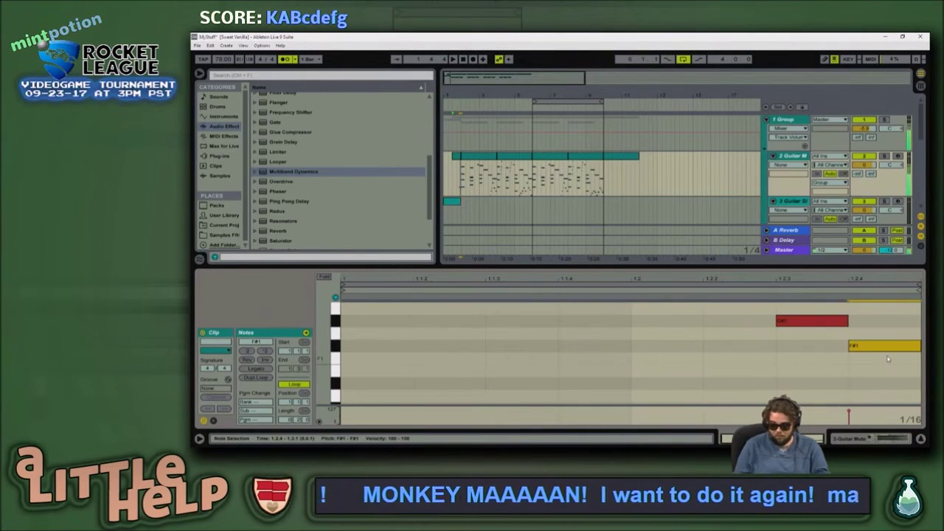
{"action": "key", "text": "Down"}
{"action": "key", "text": "space"}
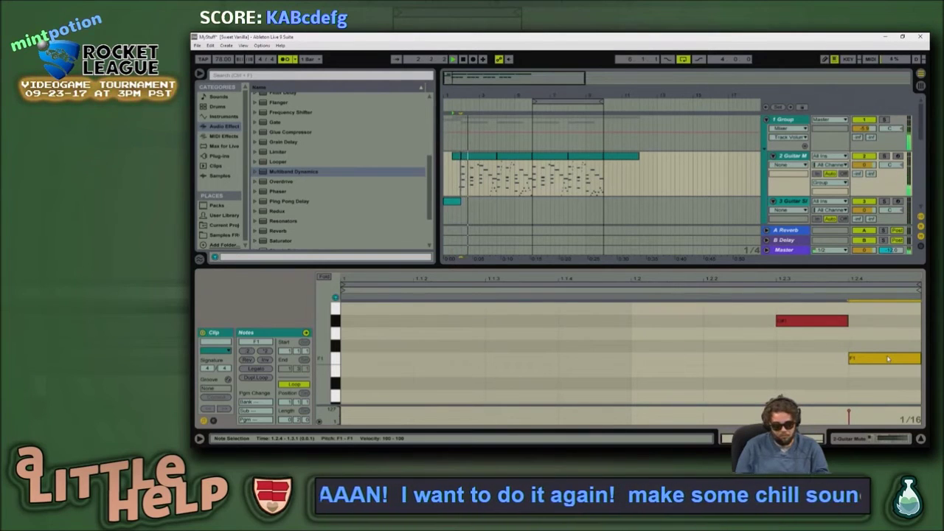
Step: Select the Guitar Slides track at the start of the song and play the arrangement from there
{"action": "left_click", "coordinate": [610, 215]}
{"action": "key", "text": "x"}
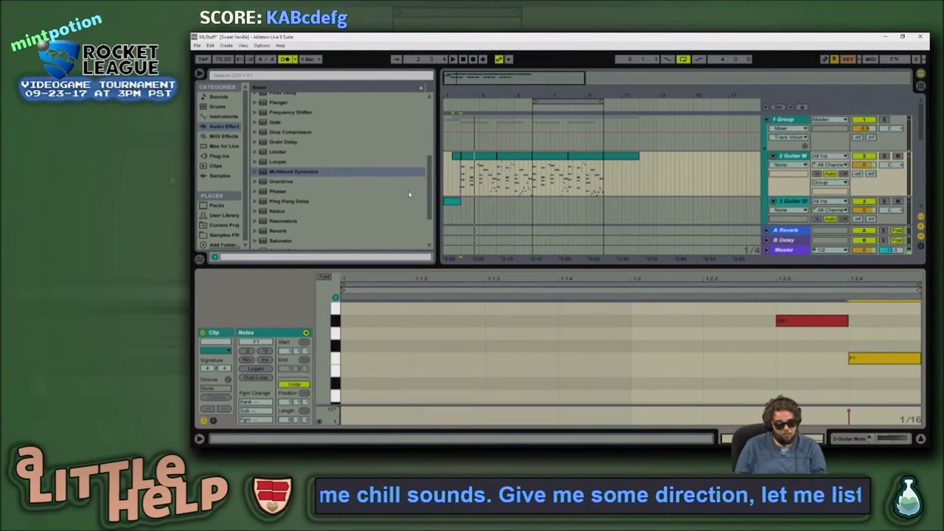
{"action": "left_click", "coordinate": [450, 217]}
{"action": "key", "text": "space"}
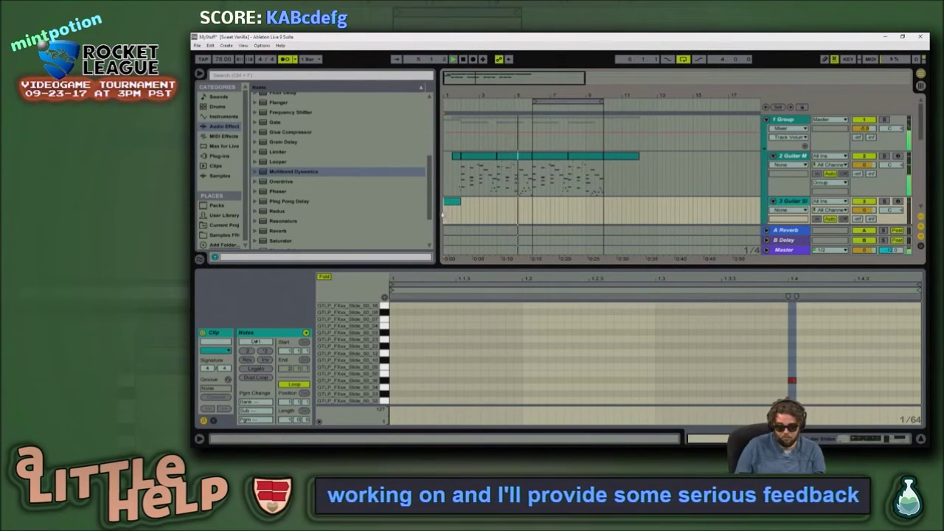
Step: On the Four String track, set the instrument's Cutoff to 3.22 kHz and Reso to 0.53, and adjust its Filt Env Amount
{"action": "scroll", "coordinate": [465, 206], "scroll_direction": "down", "scroll_amount": 3}
{"action": "scroll", "coordinate": [468, 205], "scroll_direction": "down", "scroll_amount": 2}
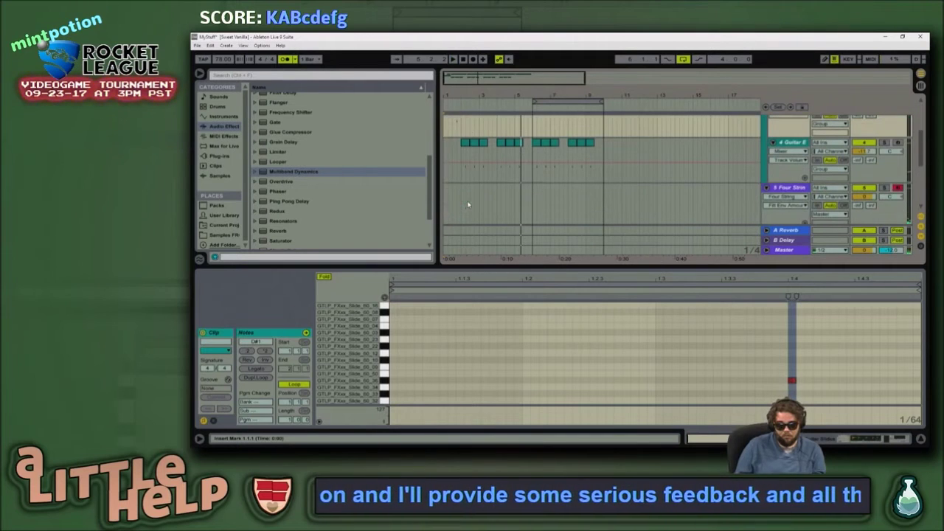
{"action": "left_click", "coordinate": [460, 201]}
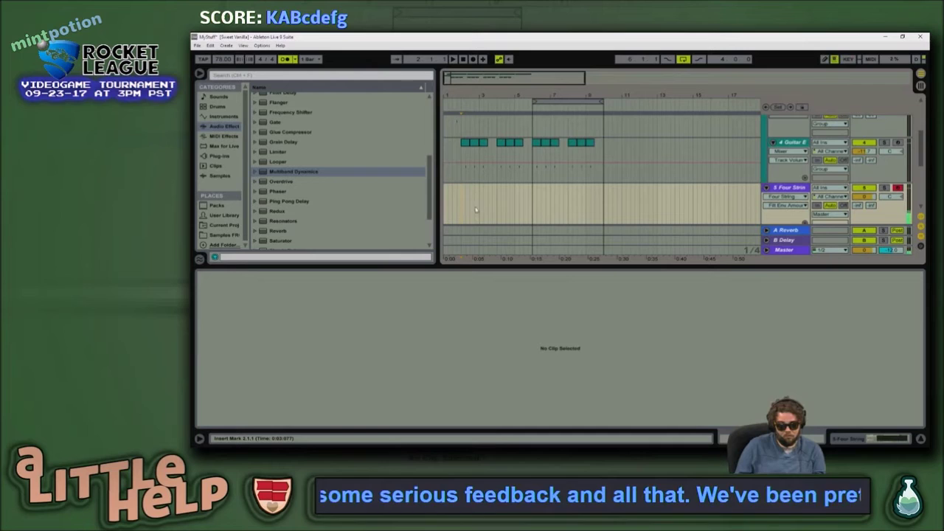
{"action": "key", "text": "shift+Tab"}
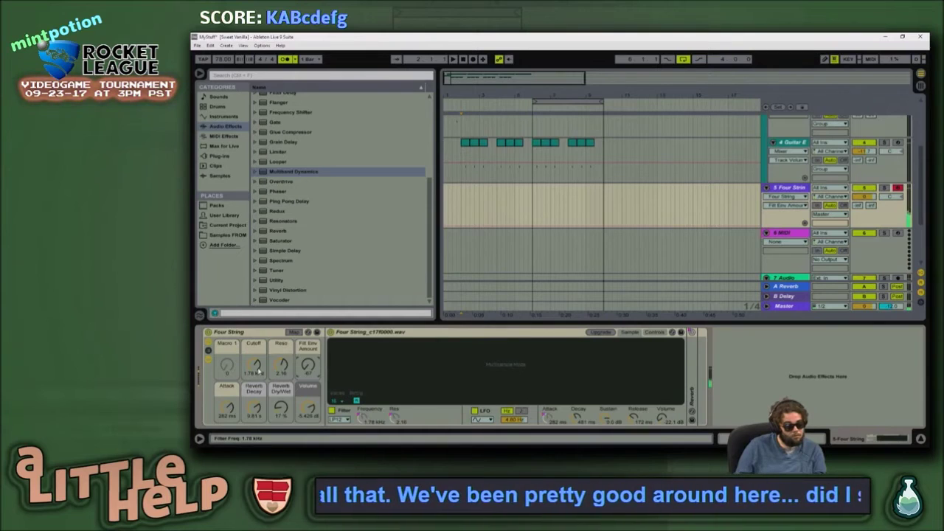
{"action": "left_click_drag", "start_coordinate": [259, 372], "coordinate": [307, 364]}
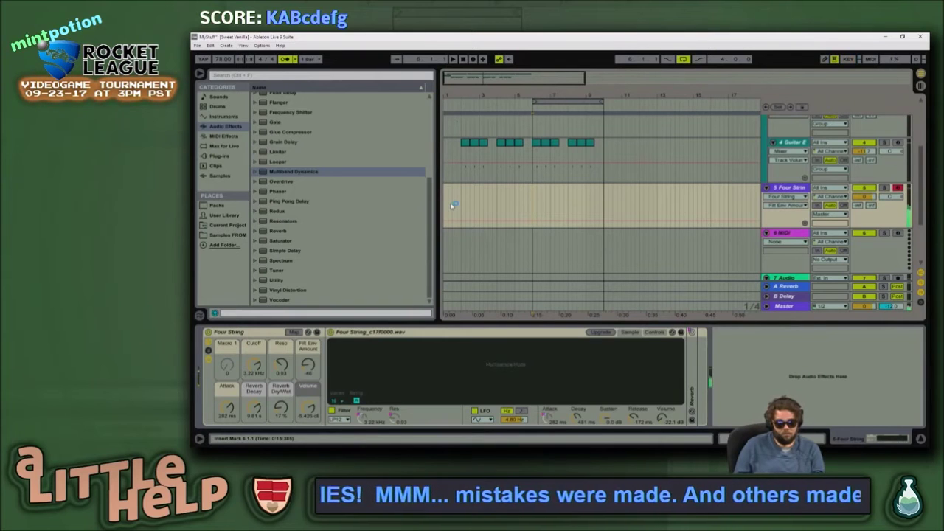
Step: Play the arrangement from bar 2, stop it, and place the insert marker on the Four String track in bar 6
{"action": "key", "text": "space"}
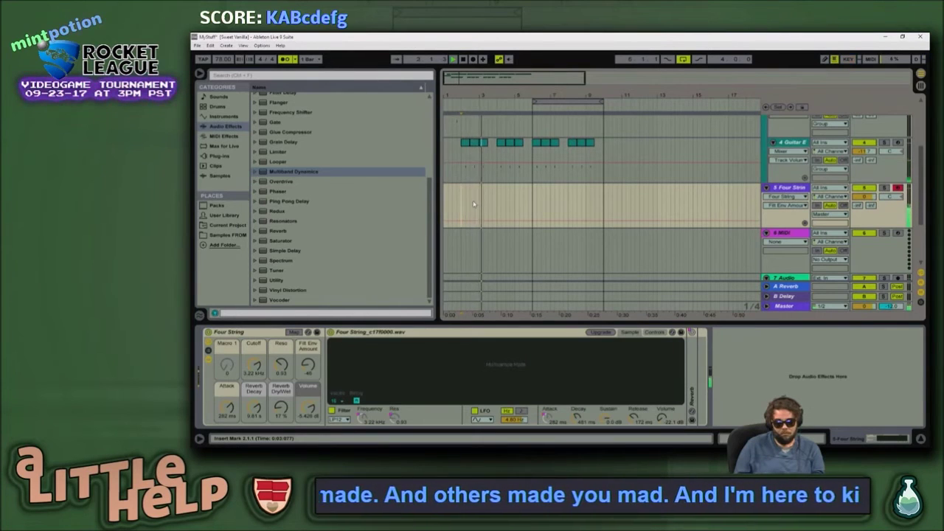
{"action": "key", "text": "space"}
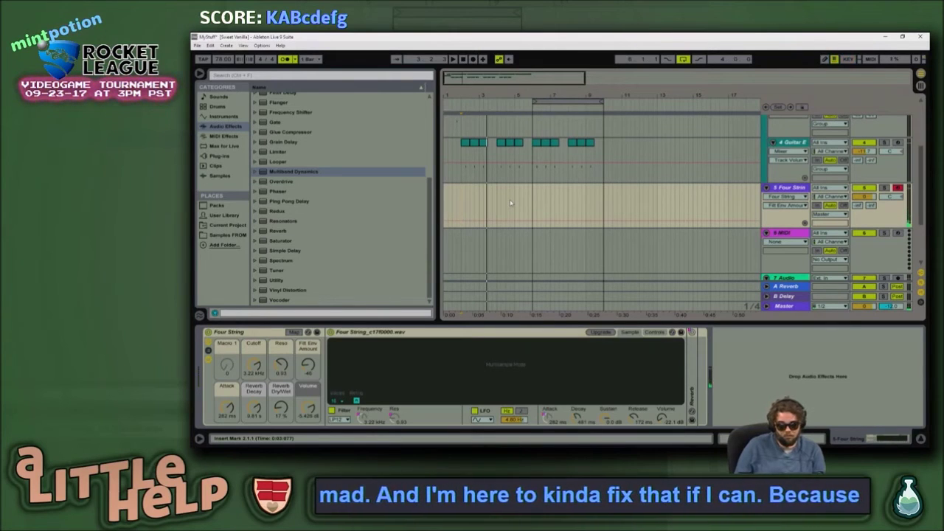
{"action": "left_click", "coordinate": [535, 205]}
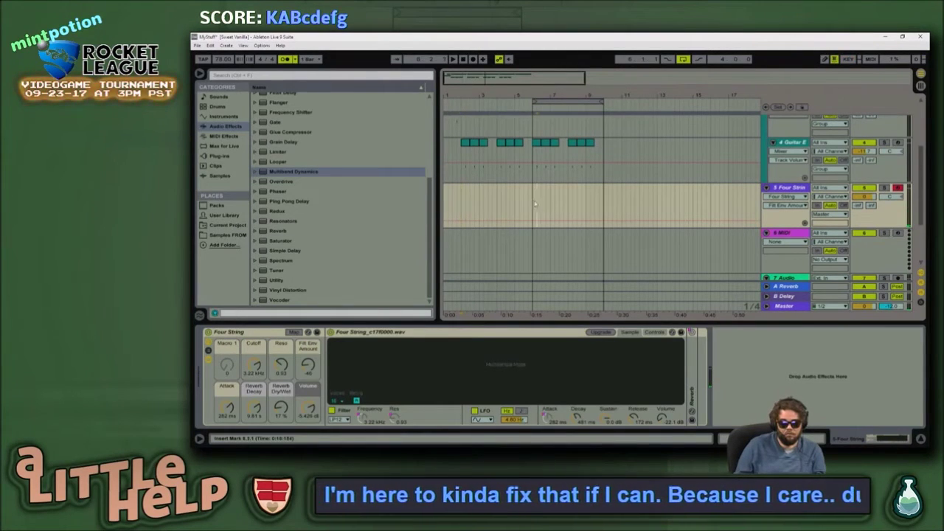
Step: Switch to the Twitch chat to read the latest messages, and return to Ableton Live's Four String device
{"action": "key", "text": "alt+Tab"}
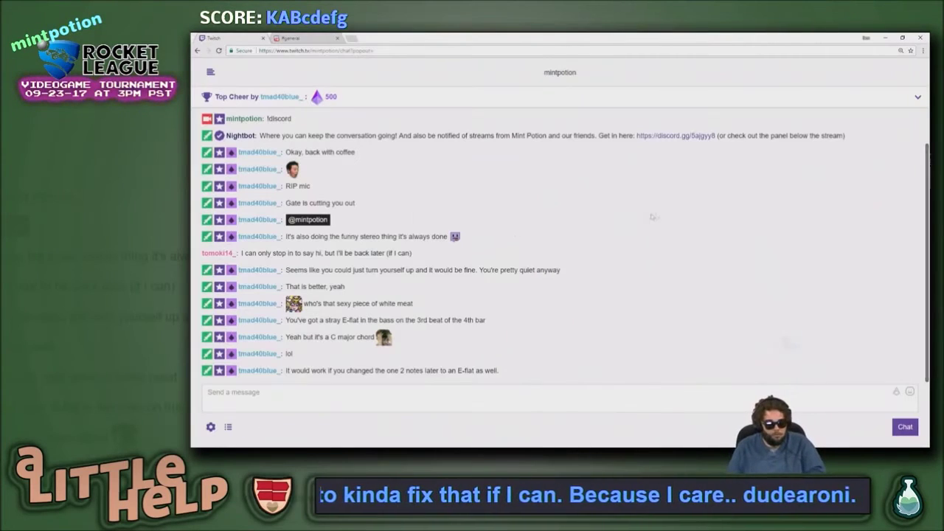
{"action": "key", "text": "alt+Tab"}
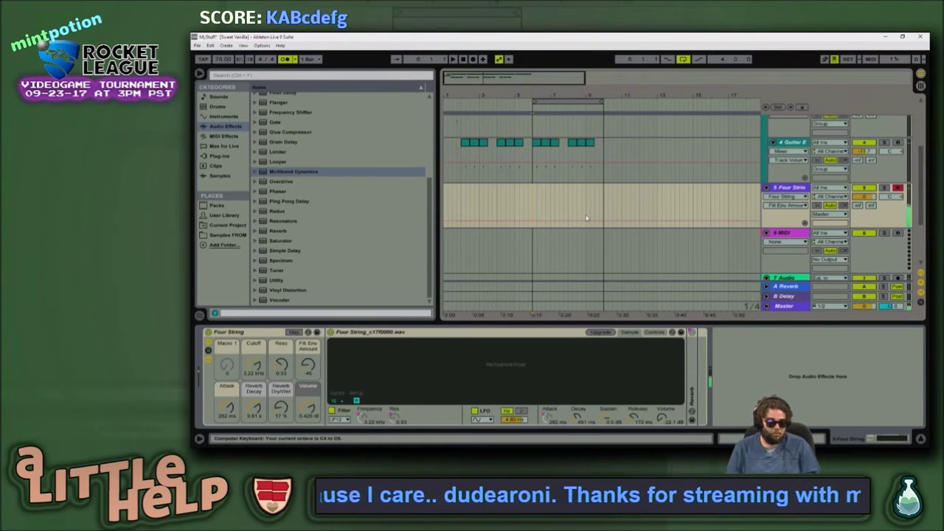
{"action": "left_click", "coordinate": [263, 331]}
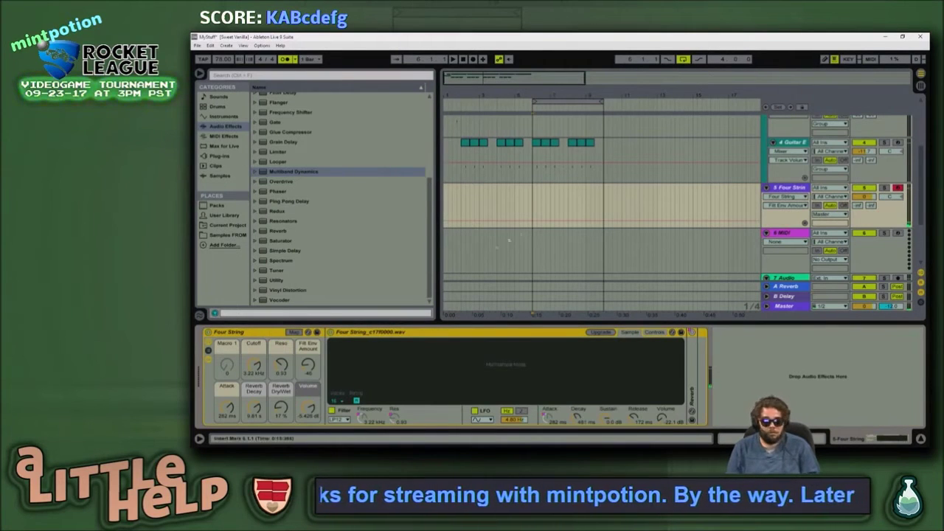
Step: Show the installed packs in the browser, collapse the Retro Synths pack, and look through the pack list
{"action": "left_click", "coordinate": [221, 206]}
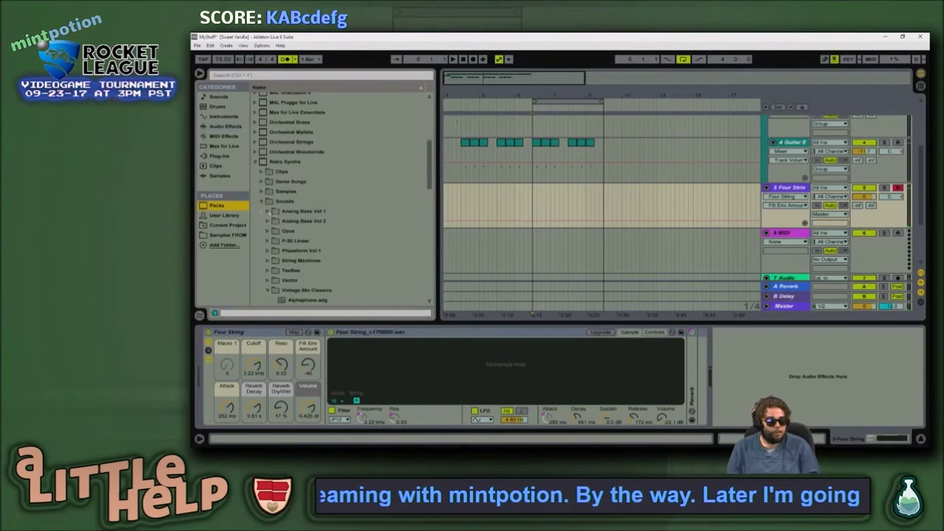
{"action": "left_click", "coordinate": [325, 201]}
{"action": "key", "text": "Left"}
{"action": "key", "text": "Left"}
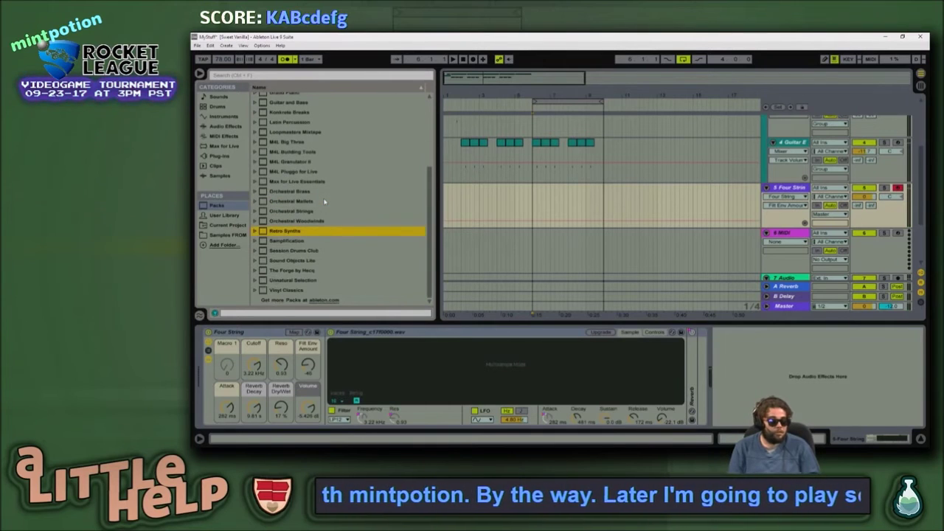
{"action": "key", "text": "Up"}
{"action": "key", "text": "Up"}
{"action": "key", "text": "Up"}
{"action": "scroll", "coordinate": [325, 201], "scroll_direction": "up", "scroll_amount": 3}
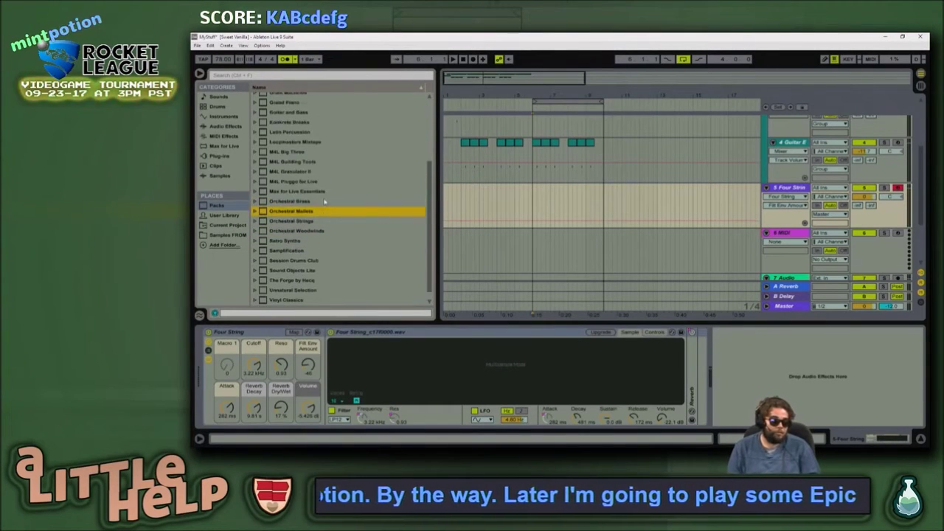
{"action": "scroll", "coordinate": [325, 201], "scroll_direction": "up", "scroll_amount": 3}
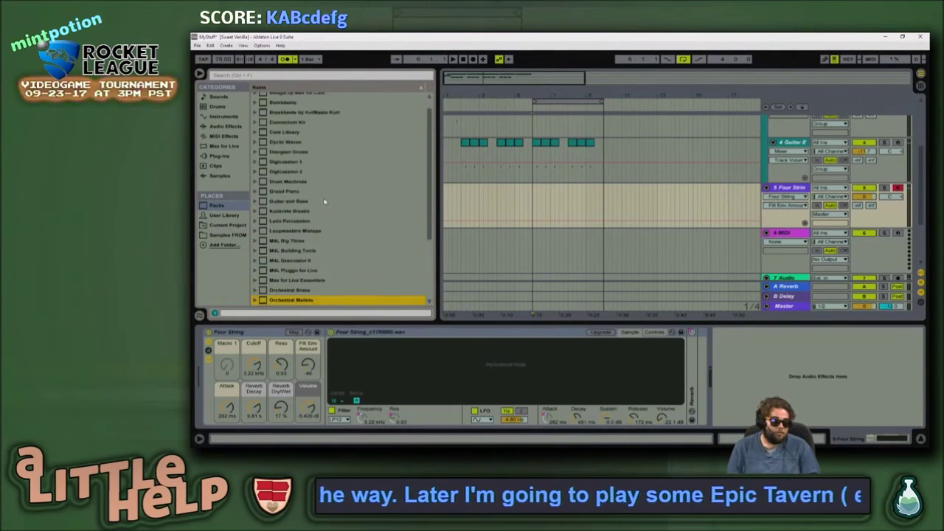
{"action": "scroll", "coordinate": [325, 201], "scroll_direction": "up", "scroll_amount": 1}
{"action": "scroll", "coordinate": [324, 202], "scroll_direction": "down", "scroll_amount": 3}
{"action": "scroll", "coordinate": [320, 192], "scroll_direction": "up", "scroll_amount": 3}
Step: Expand the Designer Drums pack and its Drums folder
{"action": "left_click", "coordinate": [315, 167]}
{"action": "key", "text": "Right"}
{"action": "key", "text": "Down"}
{"action": "key", "text": "Down"}
{"action": "key", "text": "Right"}
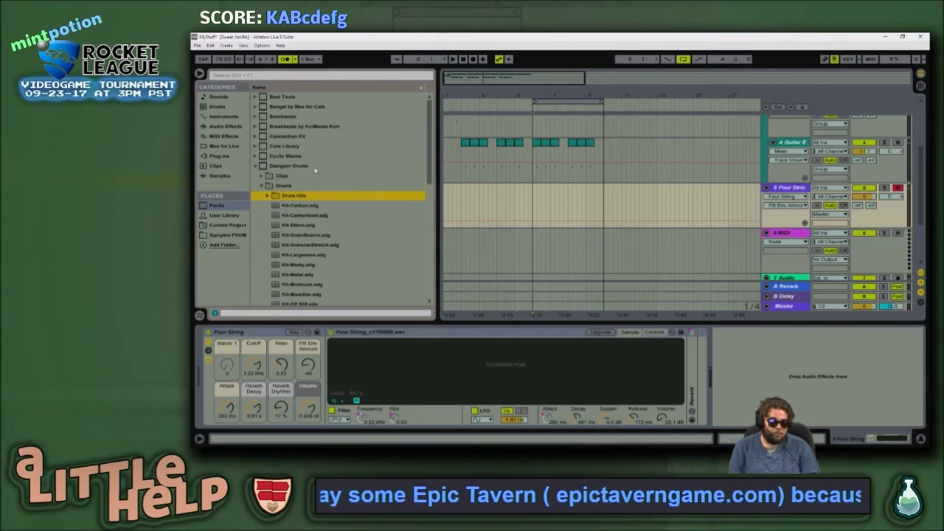
Step: Audition the Designer Drums kits one after another, from Kit-Carbon to Kit-Yellow
{"action": "key", "text": "Down"}
{"action": "key", "text": "Down"}
{"action": "key", "text": "Down"}
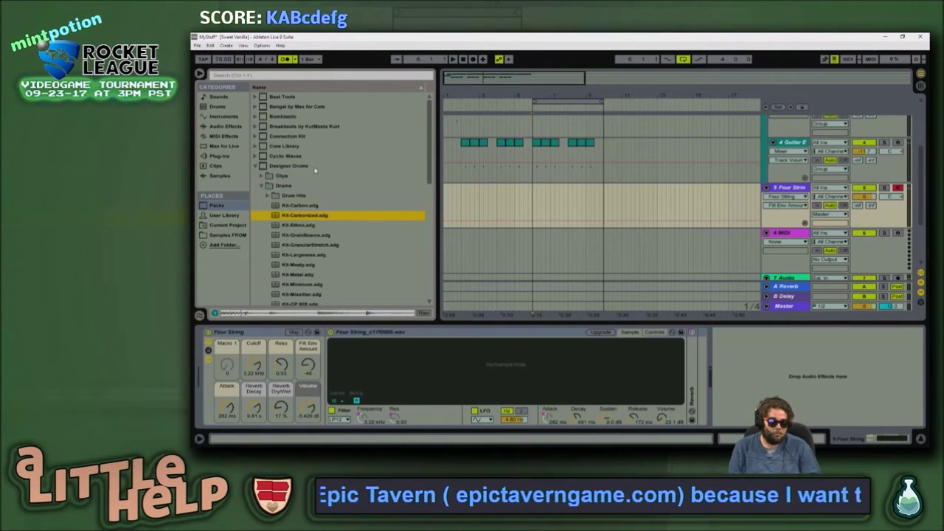
{"action": "key", "text": "Down"}
{"action": "key", "text": "Down"}
{"action": "key", "text": "Down"}
{"action": "key", "text": "Down"}
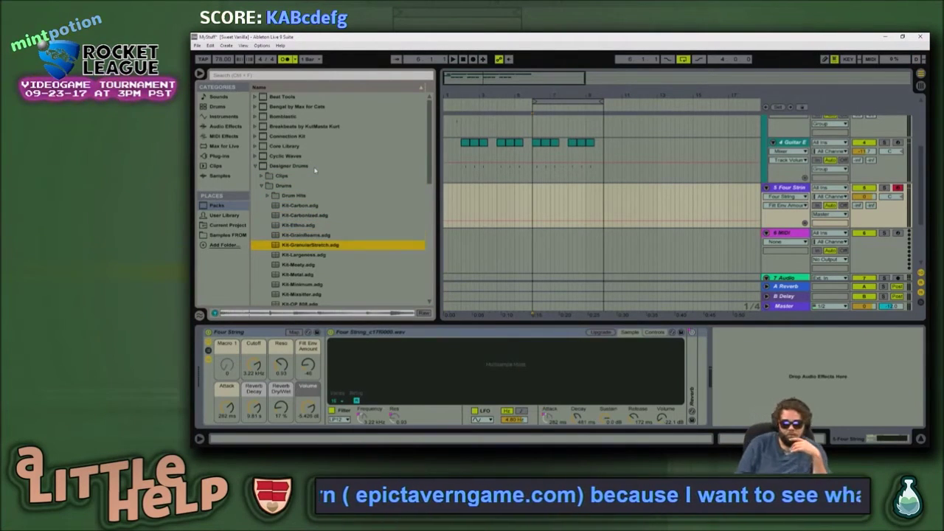
{"action": "key", "text": "Down"}
{"action": "key", "text": "Down"}
{"action": "key", "text": "Down"}
{"action": "key", "text": "Down"}
{"action": "key", "text": "Down"}
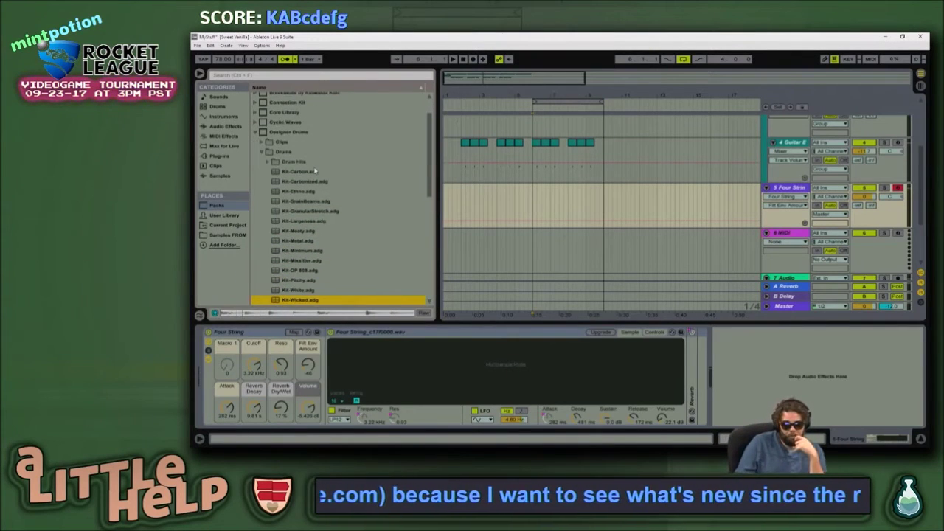
{"action": "key", "text": "Down"}
{"action": "key", "text": "Down"}
{"action": "key", "text": "Down"}
{"action": "key", "text": "Down"}
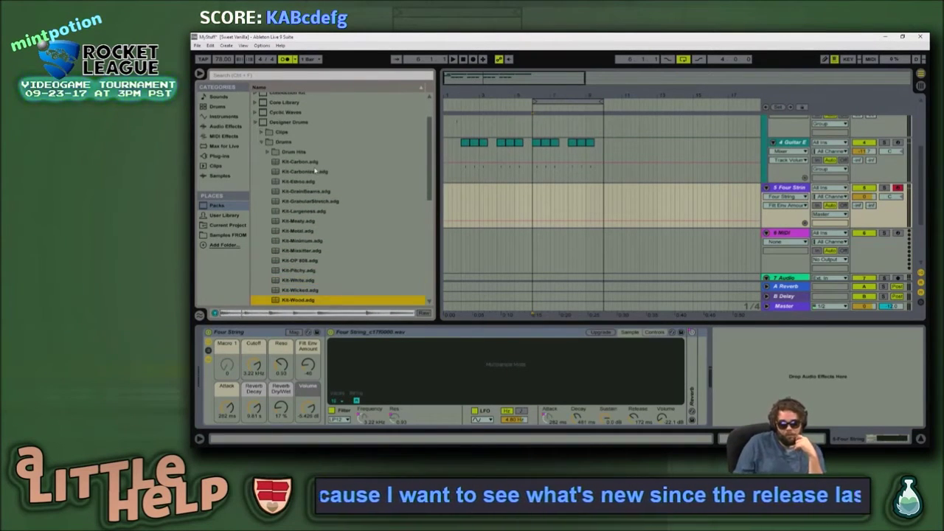
{"action": "key", "text": "Down"}
{"action": "key", "text": "Down"}
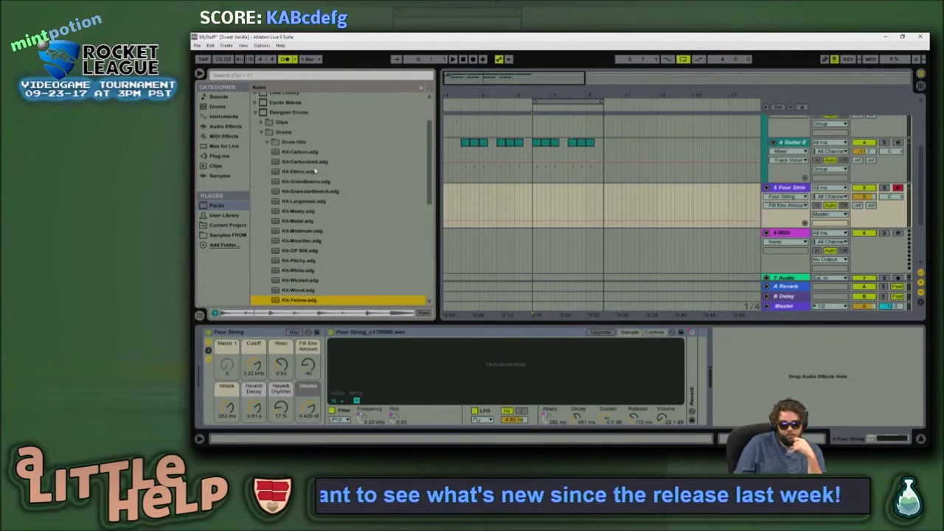
Step: Collapse the Drums folder and the Designer Drums pack
{"action": "key", "text": "Up"}
{"action": "key", "text": "Left"}
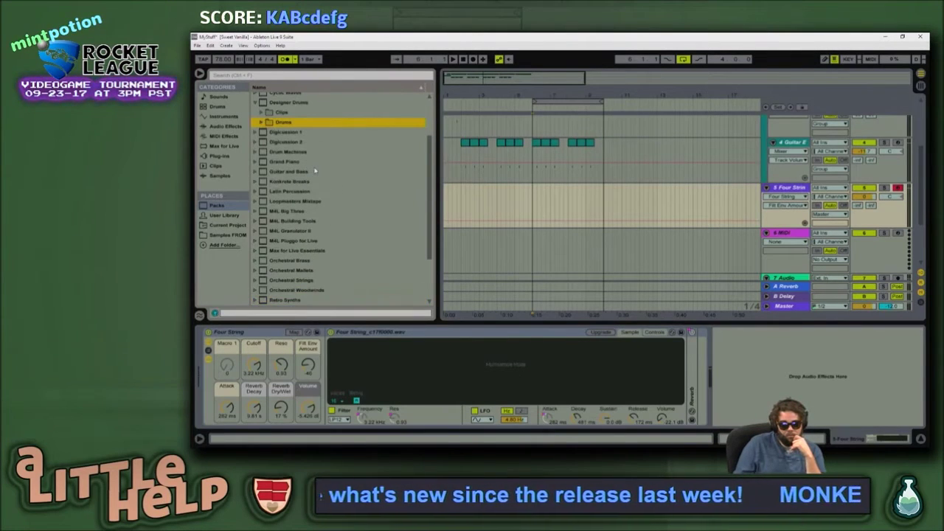
{"action": "key", "text": "Up"}
{"action": "key", "text": "Up"}
{"action": "key", "text": "Left"}
{"action": "scroll", "coordinate": [315, 170], "scroll_direction": "down", "scroll_amount": 1}
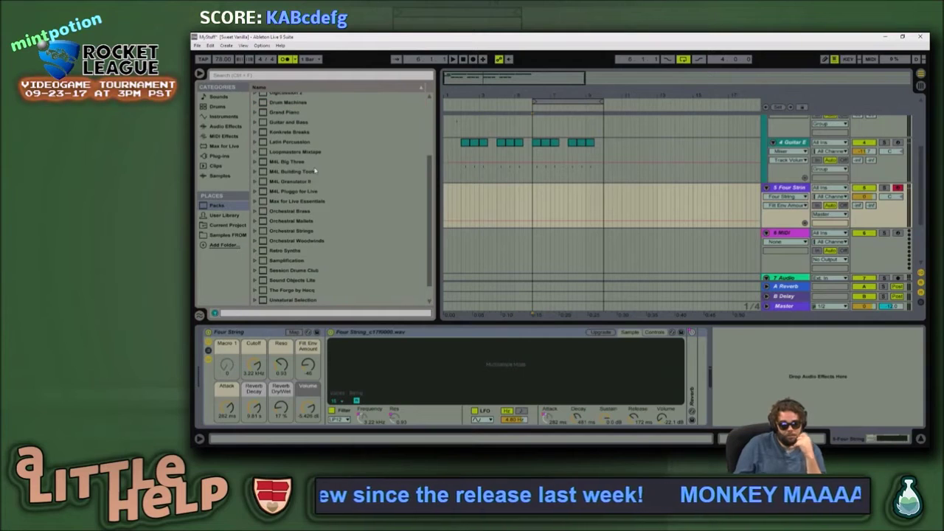
Step: Expand the Session Drums Club pack and its Drums folder
{"action": "left_click", "coordinate": [302, 271]}
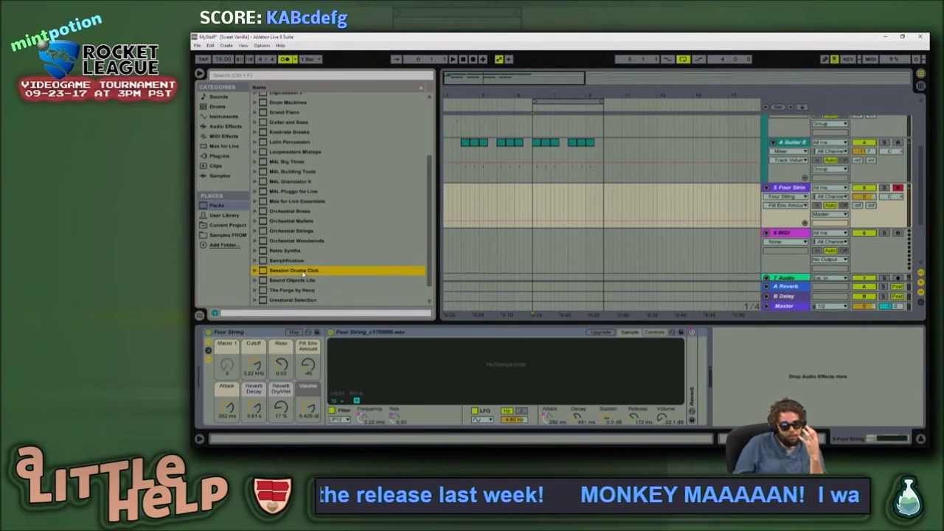
{"action": "key", "text": "Right"}
{"action": "key", "text": "Down"}
{"action": "key", "text": "Down"}
{"action": "key", "text": "Down"}
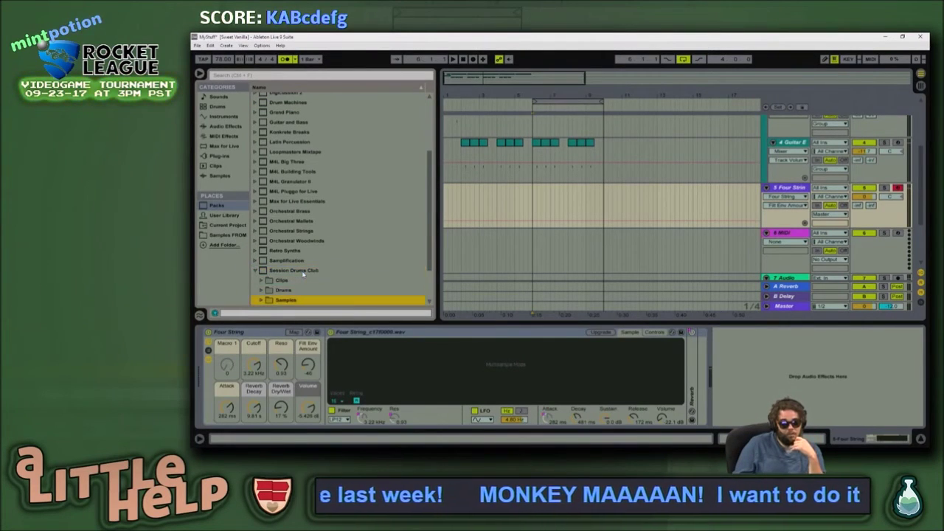
{"action": "key", "text": "Up"}
{"action": "key", "text": "Right"}
Step: Audition the Session Drums Club kits from Kit-BigPunchy to Kit-WarmAndLow, comparing Kit-BritishVintage, Kit-BrushSizzle, Kit-DarkPlateVerb and Kit-DeepSnareDynamics again
{"action": "key", "text": "Down"}
{"action": "key", "text": "Down"}
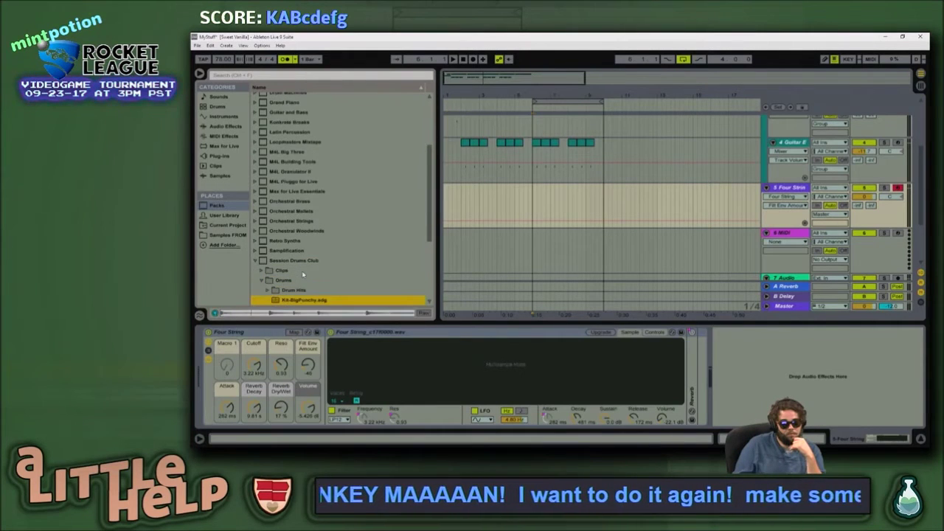
{"action": "key", "text": "Up"}
{"action": "key", "text": "Down"}
{"action": "key", "text": "Down"}
{"action": "key", "text": "Down"}
{"action": "key", "text": "Down"}
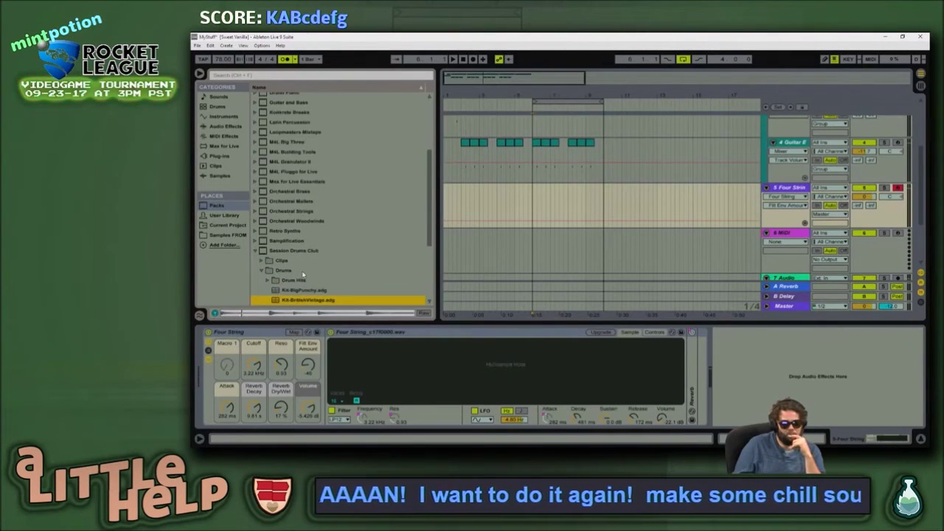
{"action": "key", "text": "Down"}
{"action": "key", "text": "Down"}
{"action": "key", "text": "Down"}
{"action": "key", "text": "Down"}
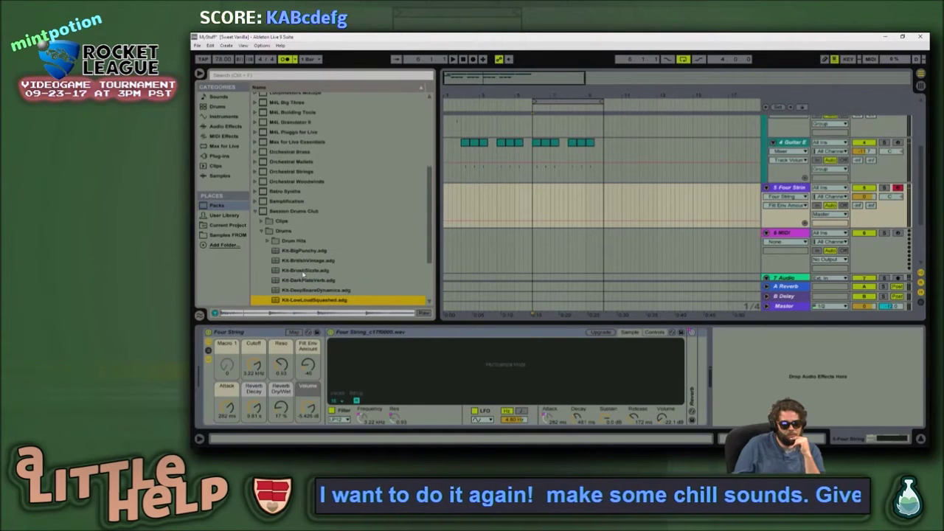
{"action": "key", "text": "Down"}
{"action": "key", "text": "Up"}
{"action": "key", "text": "Up"}
{"action": "key", "text": "Up"}
{"action": "key", "text": "Up"}
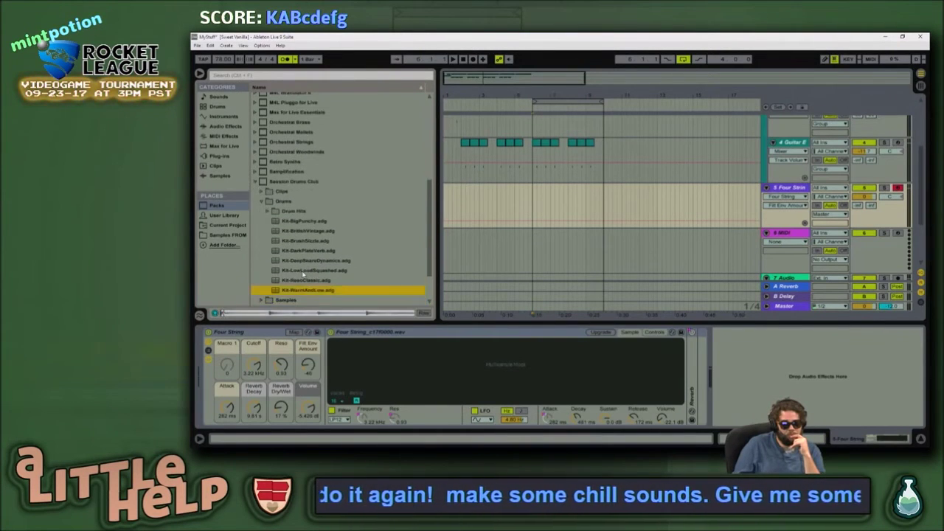
{"action": "key", "text": "Up"}
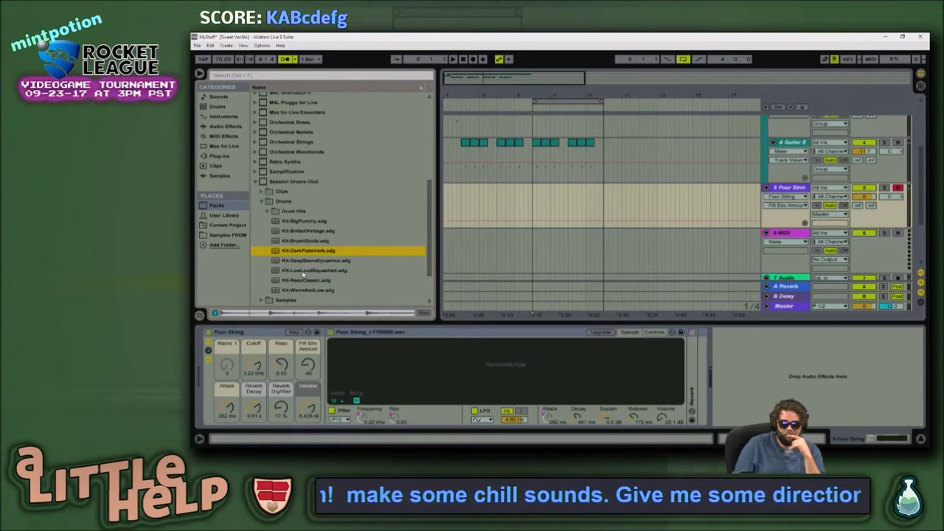
{"action": "key", "text": "Up"}
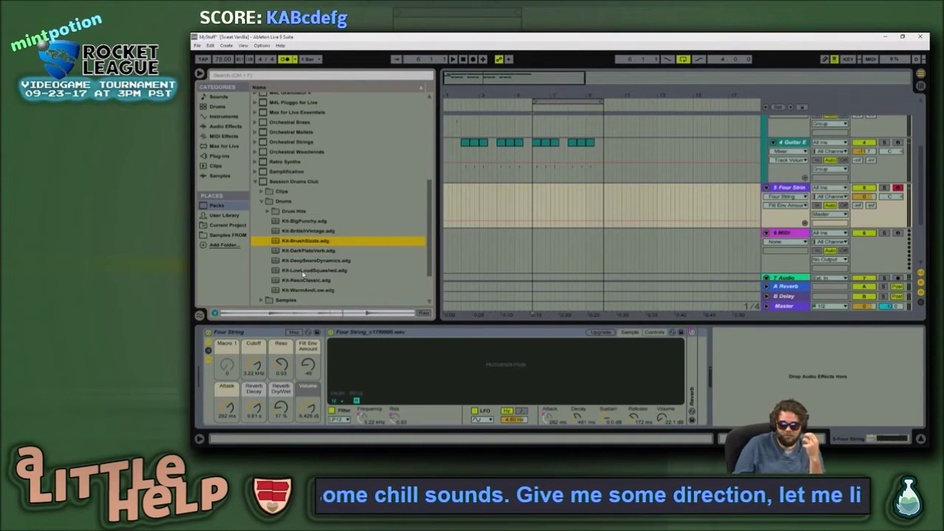
{"action": "key", "text": "Down"}
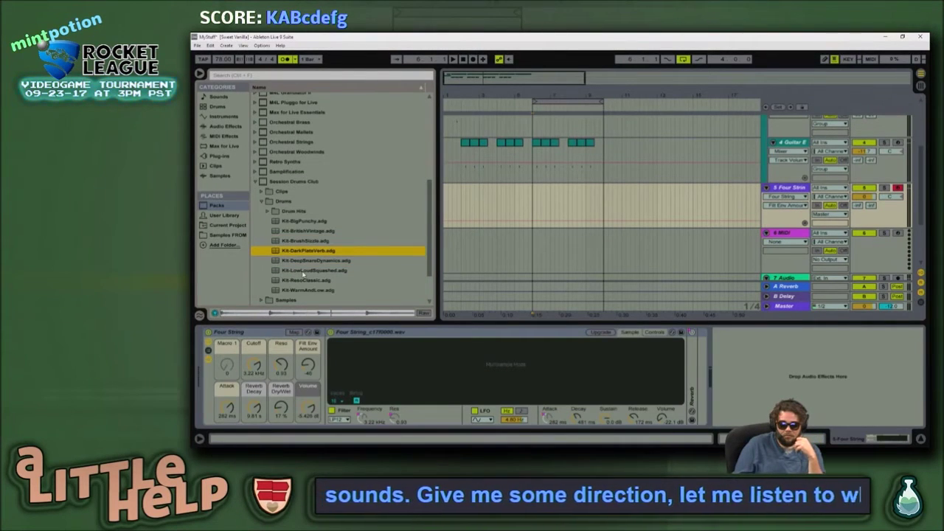
{"action": "key", "text": "Up"}
{"action": "key", "text": "Up"}
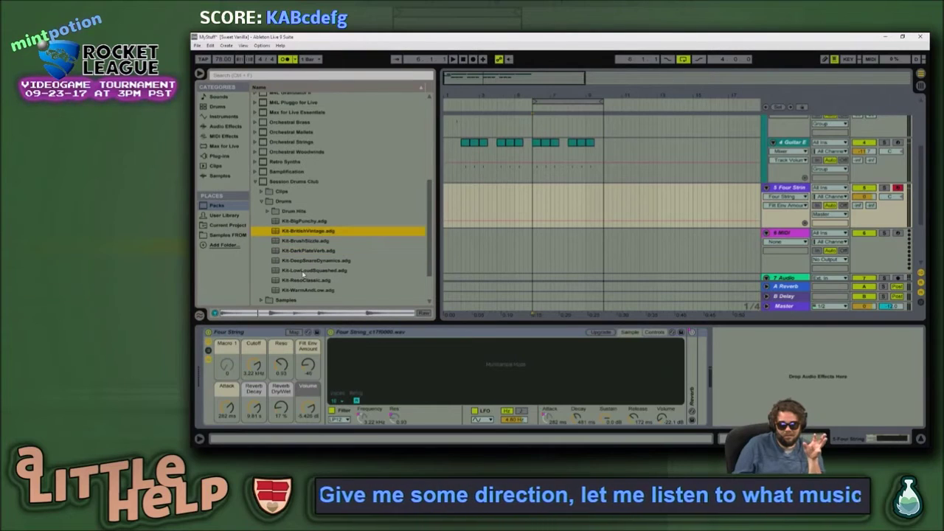
{"action": "key", "text": "Down"}
{"action": "key", "text": "Down"}
{"action": "key", "text": "Down"}
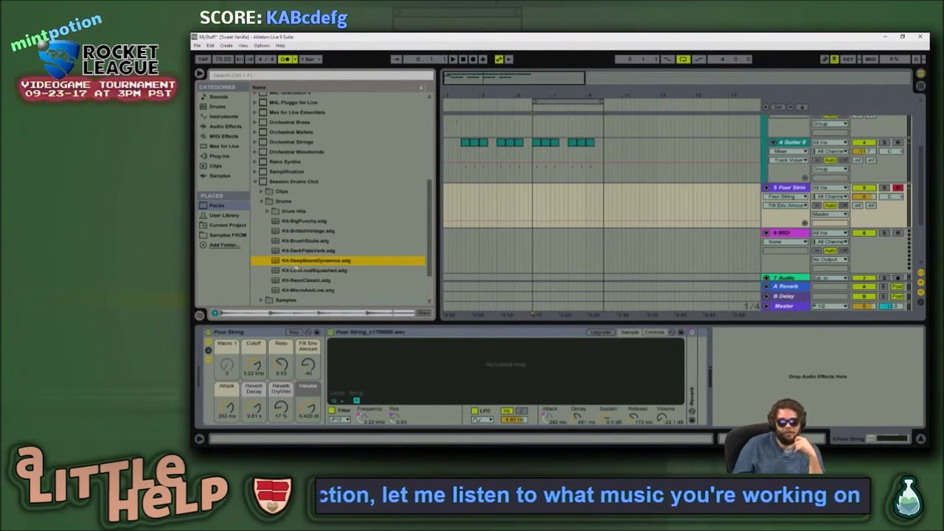
Step: Expand the Sound Objects Lite pack, its Sounds folder and the Ambient & Evolving subfolder
{"action": "scroll", "coordinate": [309, 263], "scroll_direction": "down", "scroll_amount": 1}
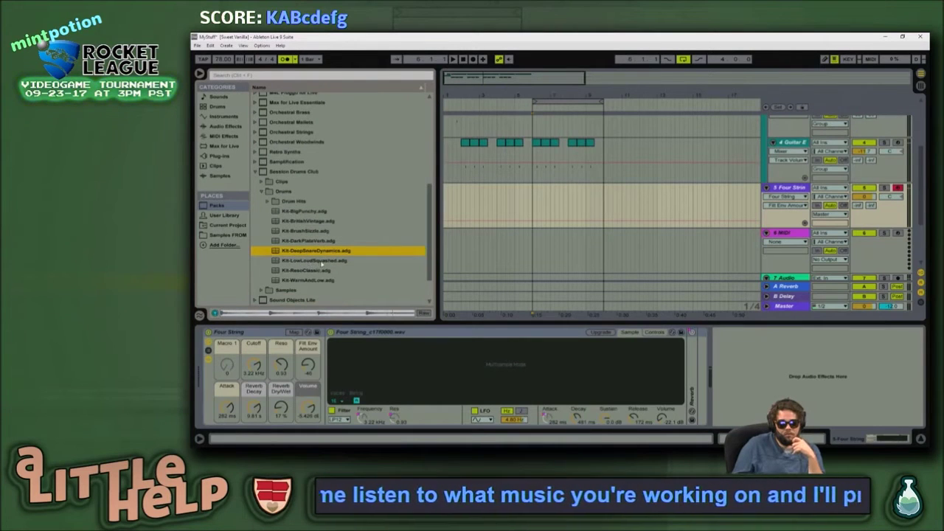
{"action": "double_click", "coordinate": [301, 303]}
{"action": "key", "text": "Down"}
{"action": "key", "text": "Down"}
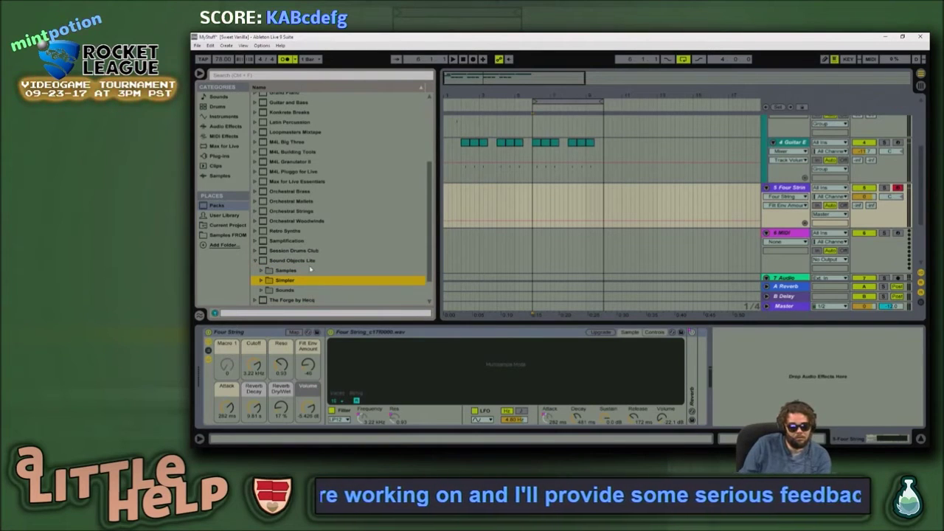
{"action": "key", "text": "Down"}
{"action": "key", "text": "Right"}
{"action": "key", "text": "Down"}
{"action": "key", "text": "Right"}
Step: Audition the Ambient & Evolving presets from Andromeda Space Pad to Psychenetica while the song plays from the first guitar clips
{"action": "key", "text": "Down"}
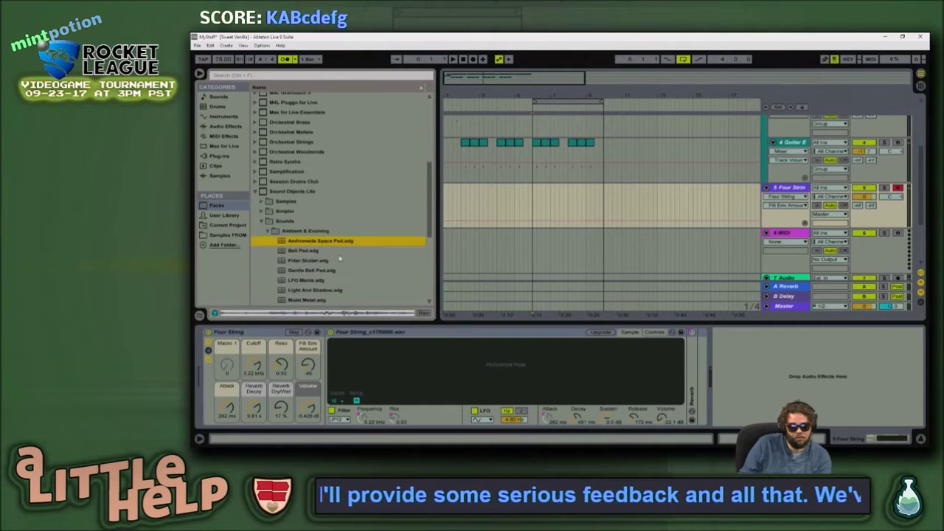
{"action": "left_click", "coordinate": [350, 253]}
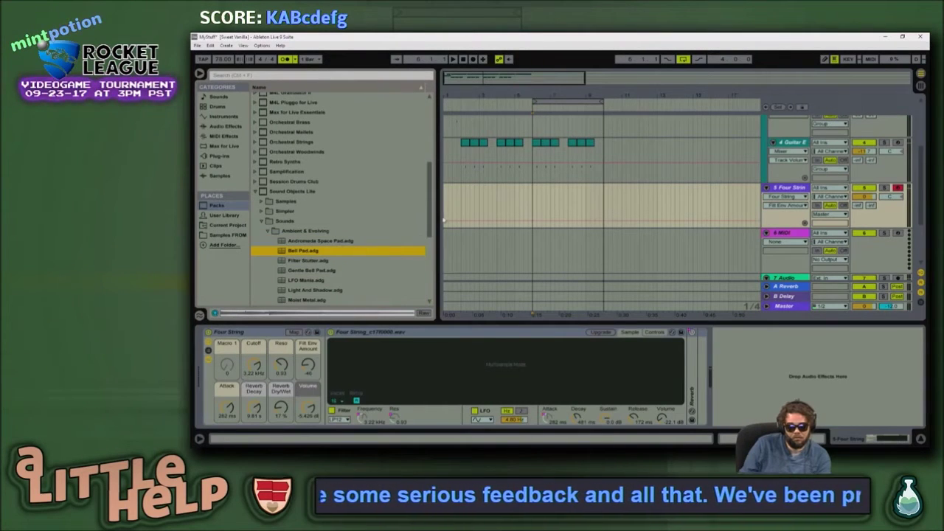
{"action": "left_click", "coordinate": [467, 196]}
{"action": "left_click", "coordinate": [351, 262]}
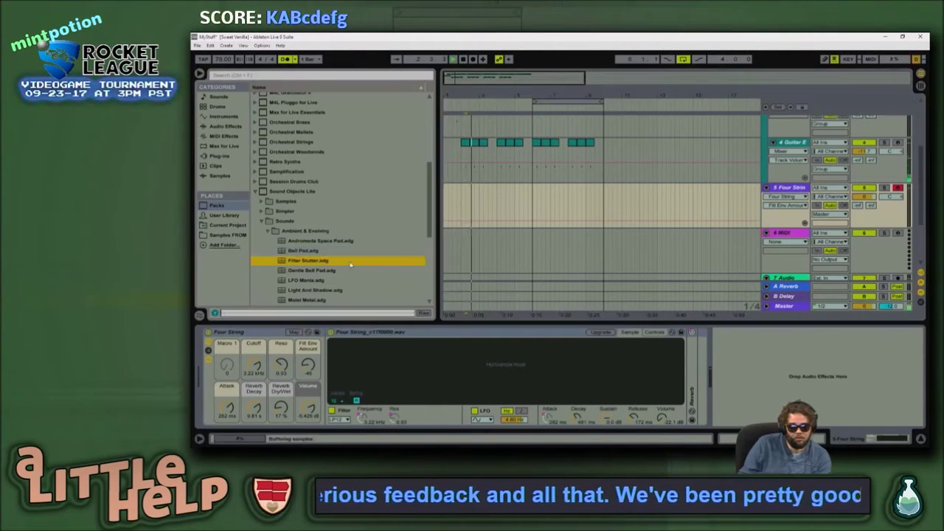
{"action": "key", "text": "Down"}
{"action": "key", "text": "Down"}
{"action": "key", "text": "Down"}
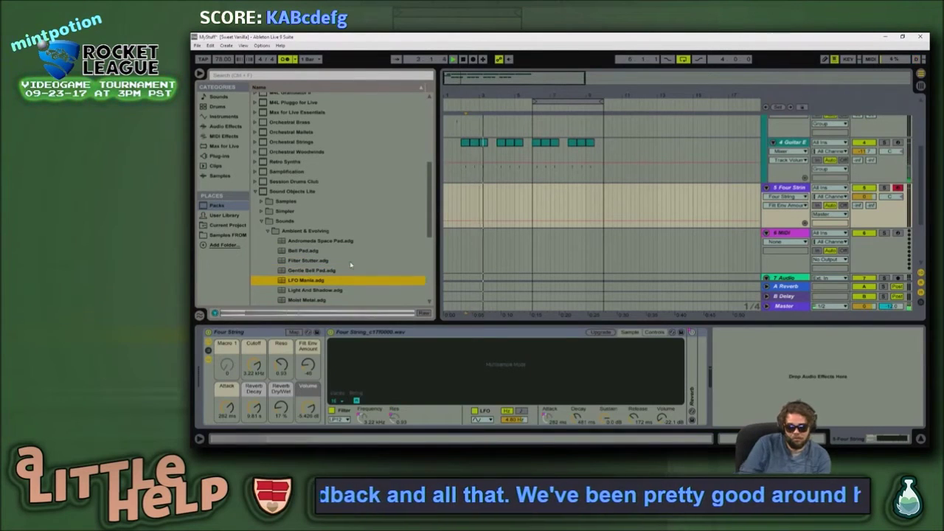
{"action": "key", "text": "Down"}
{"action": "key", "text": "Down"}
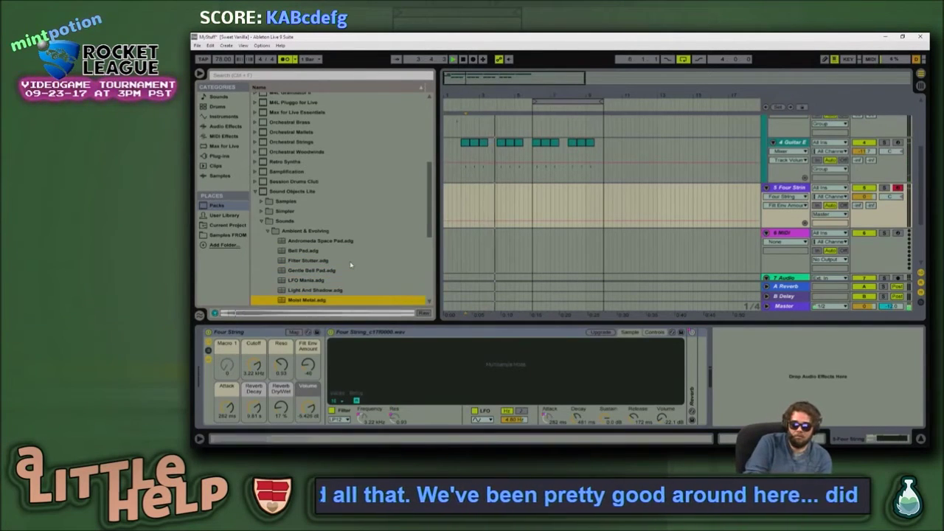
{"action": "key", "text": "Down"}
{"action": "key", "text": "Down"}
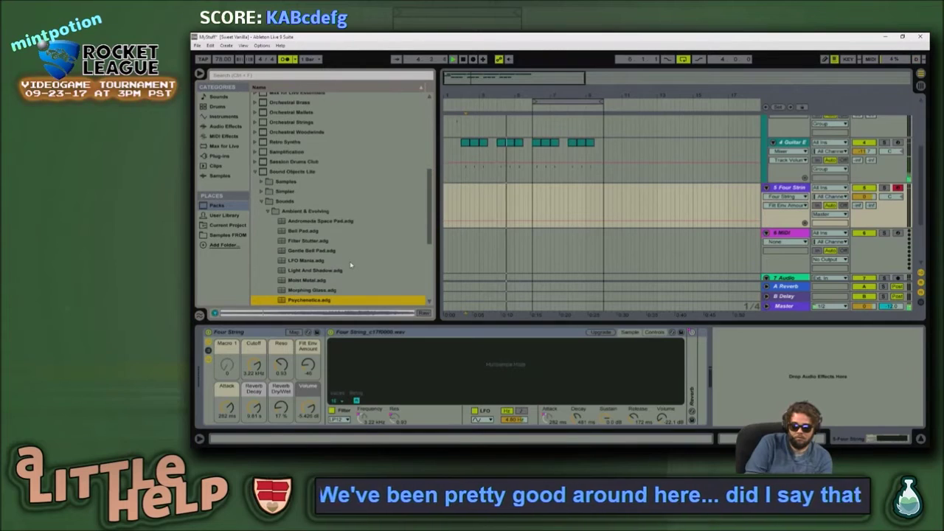
{"action": "key", "text": "Up"}
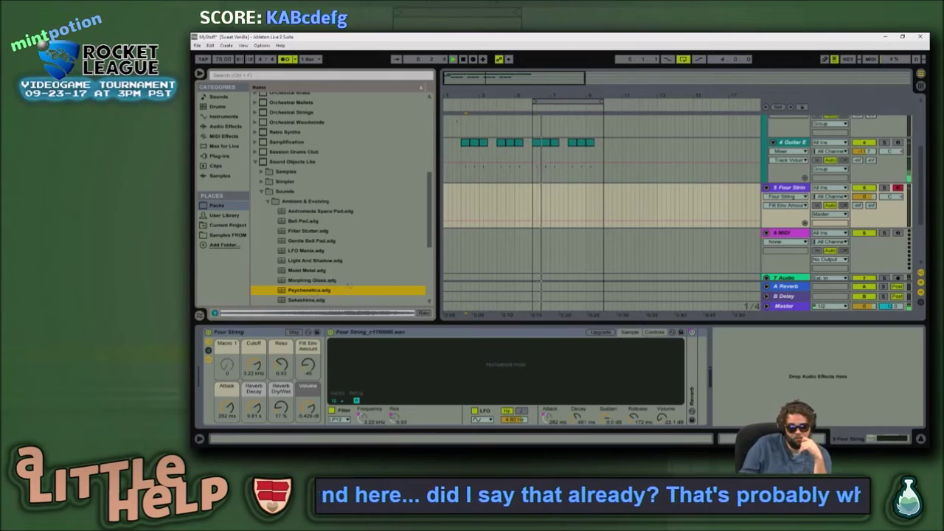
Step: Load the Psychenetica preset onto the empty MIDI track 6 and play it over the song in different octaves
{"action": "left_click_drag", "start_coordinate": [514, 252], "coordinate": [518, 255]}
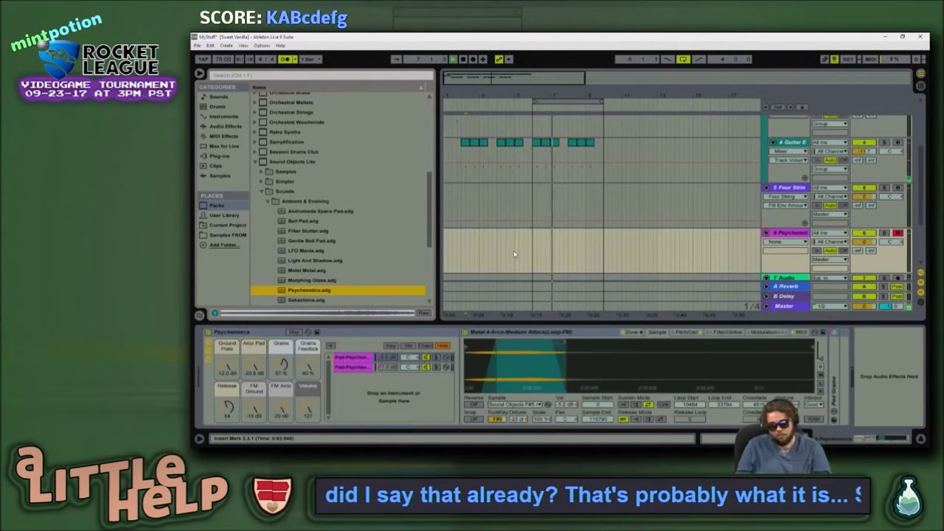
{"action": "key", "text": "z"}
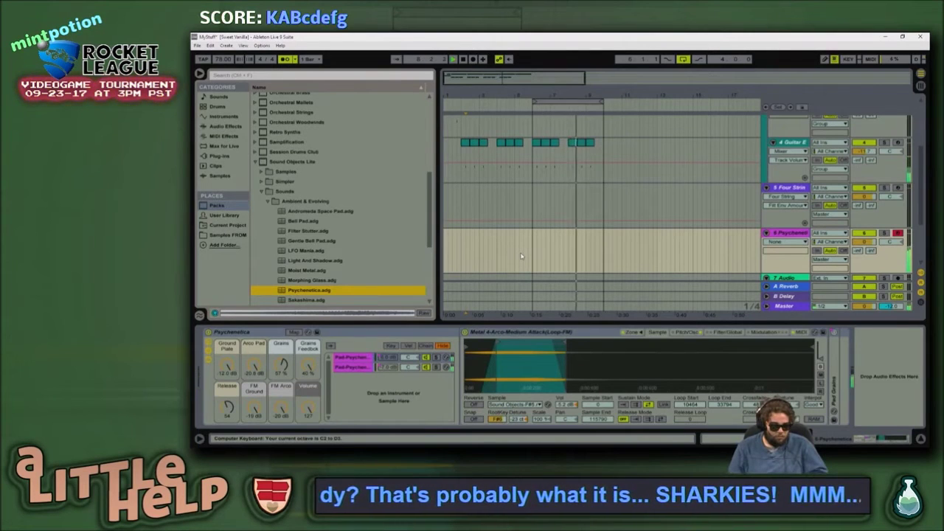
{"action": "key", "text": "z"}
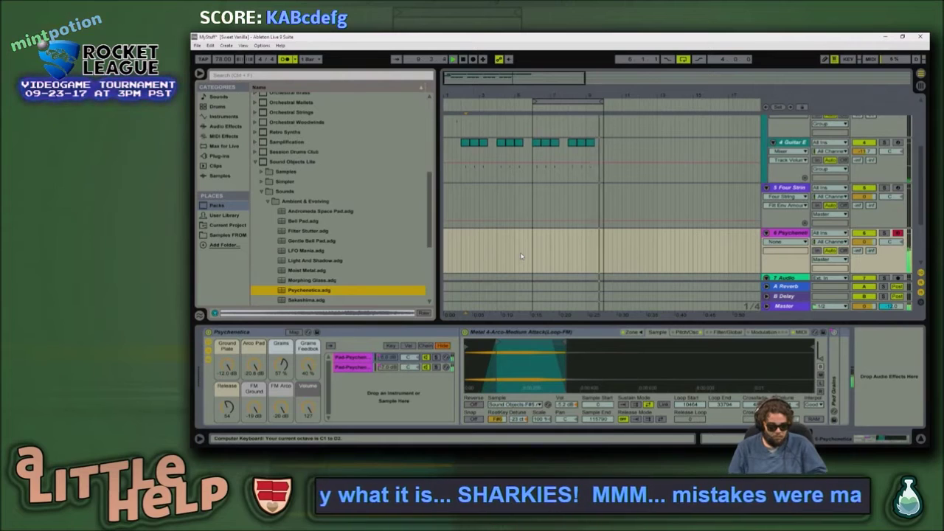
{"action": "key", "text": "space"}
{"action": "key", "text": "space"}
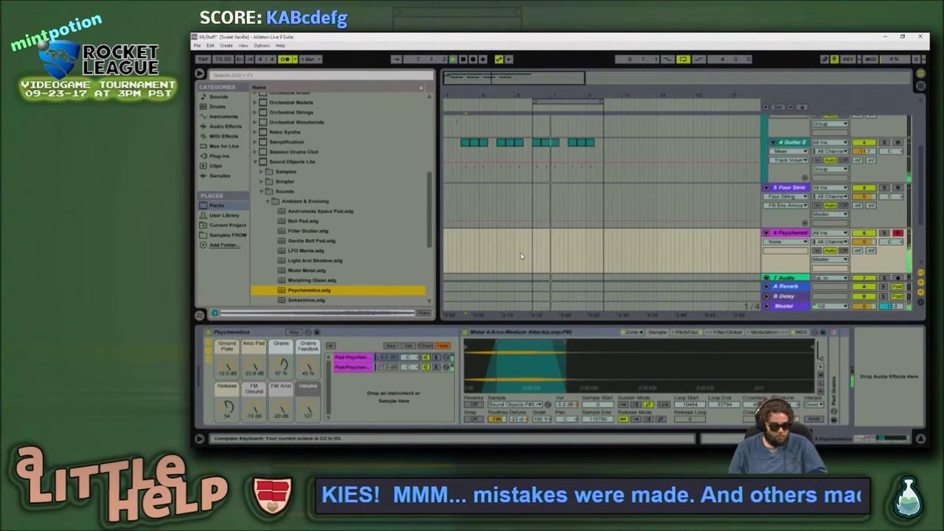
{"action": "key", "text": "x"}
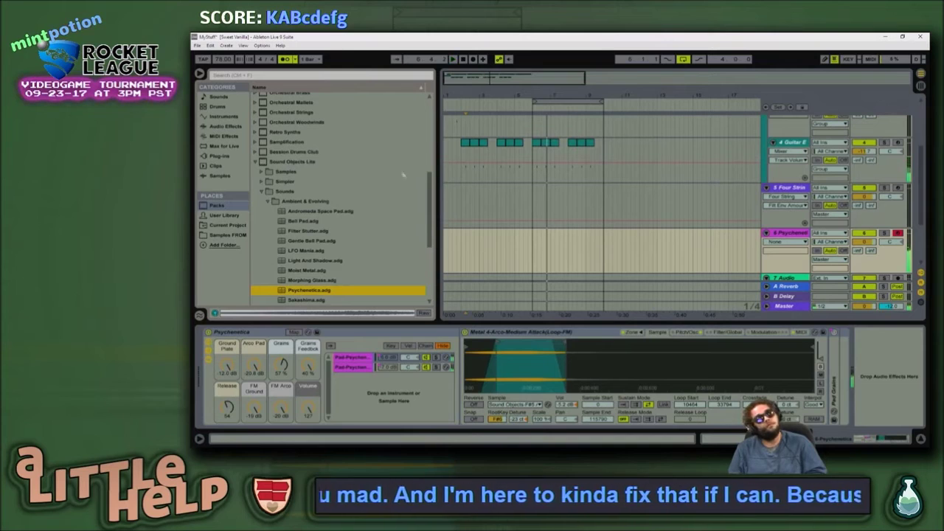
{"action": "key", "text": "z"}
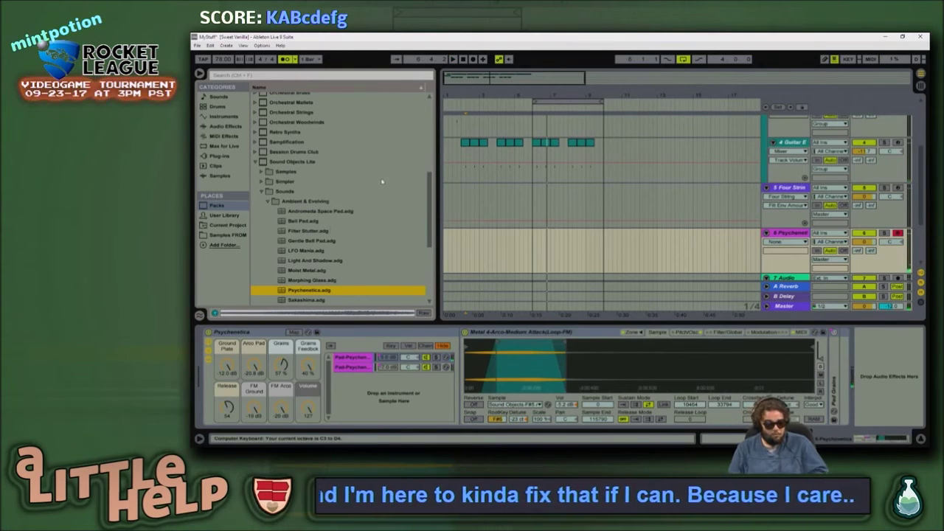
Step: Audition the remaining Ambient & Evolving presets, from Sakashima through SinkDrain Pad(Erosion) and Tortured Mallet to Wind Bells
{"action": "scroll", "coordinate": [341, 285], "scroll_direction": "down", "scroll_amount": 1}
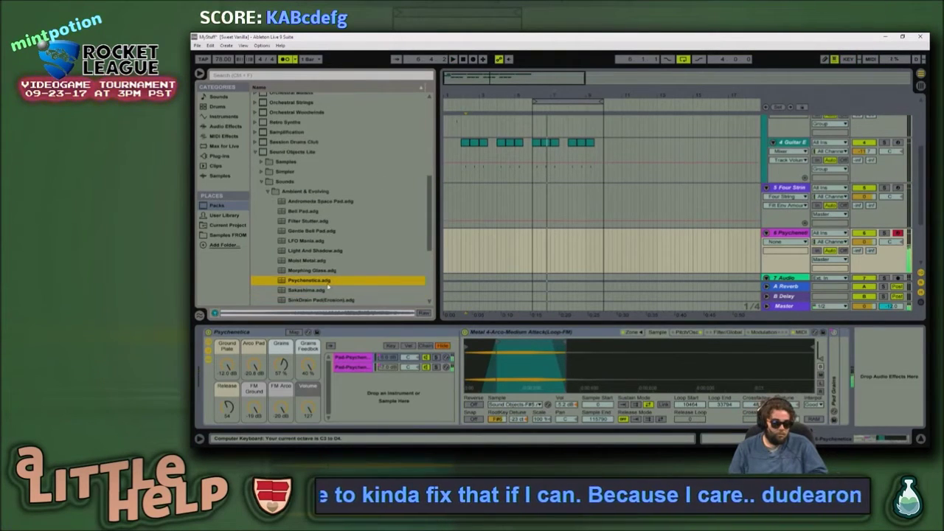
{"action": "left_click", "coordinate": [327, 291]}
{"action": "left_click", "coordinate": [338, 301]}
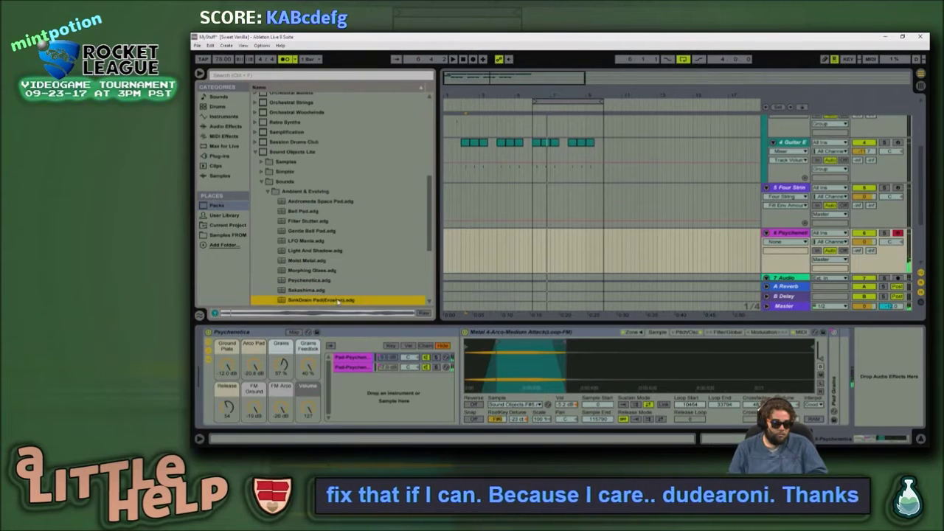
{"action": "scroll", "coordinate": [341, 301], "scroll_direction": "down", "scroll_amount": 3}
{"action": "key", "text": "Down"}
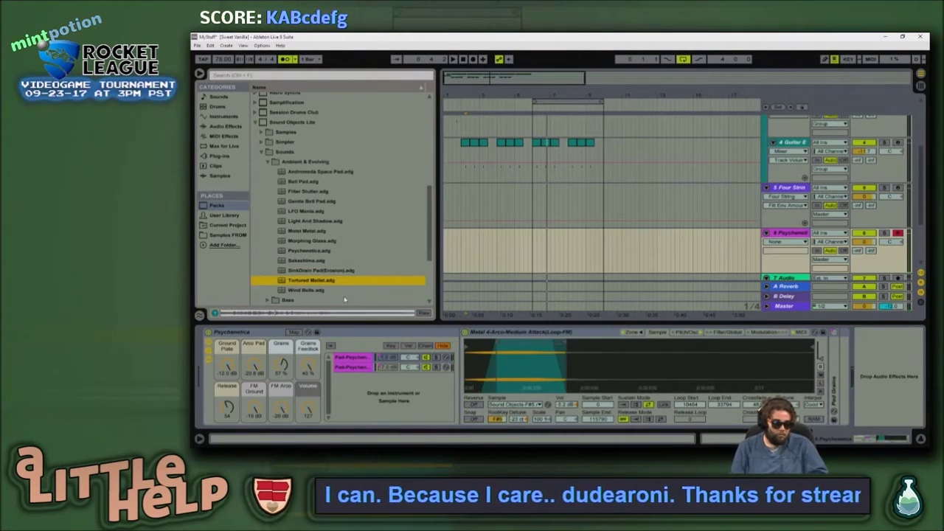
{"action": "key", "text": "Down"}
Step: Collapse the Ambient & Evolving folder, the Sounds folder and the Sound Objects Lite pack
{"action": "key", "text": "Left"}
{"action": "key", "text": "Left"}
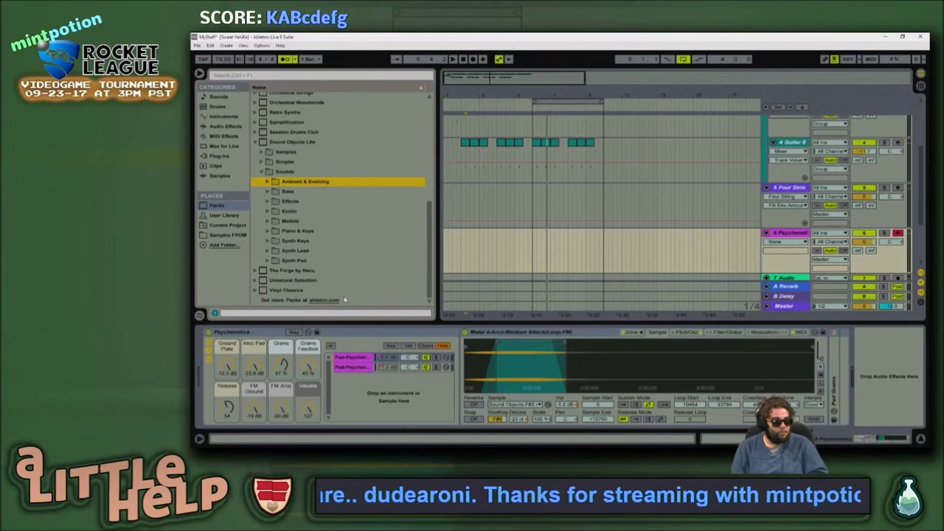
{"action": "key", "text": "Left"}
{"action": "key", "text": "Left"}
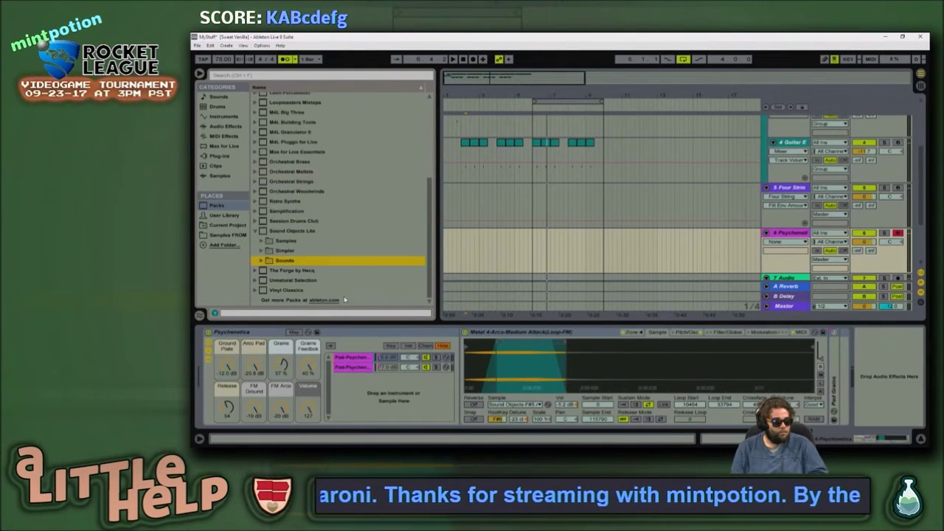
{"action": "key", "text": "Up"}
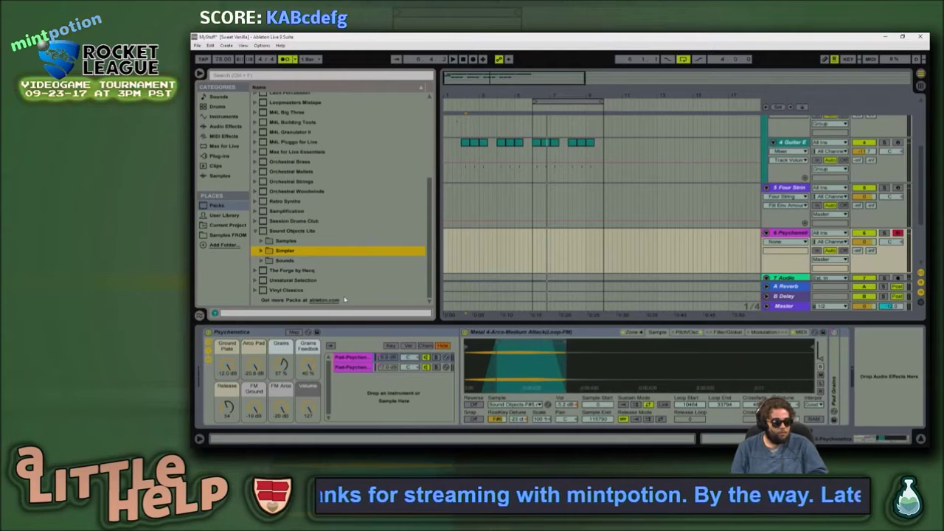
{"action": "key", "text": "Left"}
{"action": "key", "text": "Left"}
Step: Expand the Unnatural Selection pack and look over its Clips, Construction Kits and Samples folders
{"action": "key", "text": "Down"}
{"action": "key", "text": "Down"}
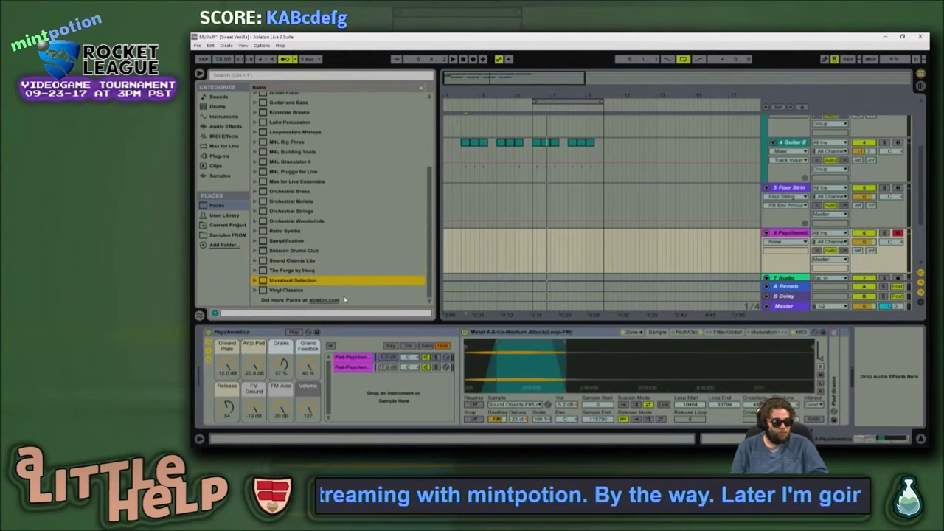
{"action": "key", "text": "Right"}
{"action": "key", "text": "Down"}
{"action": "key", "text": "Down"}
{"action": "key", "text": "Down"}
{"action": "key", "text": "Down"}
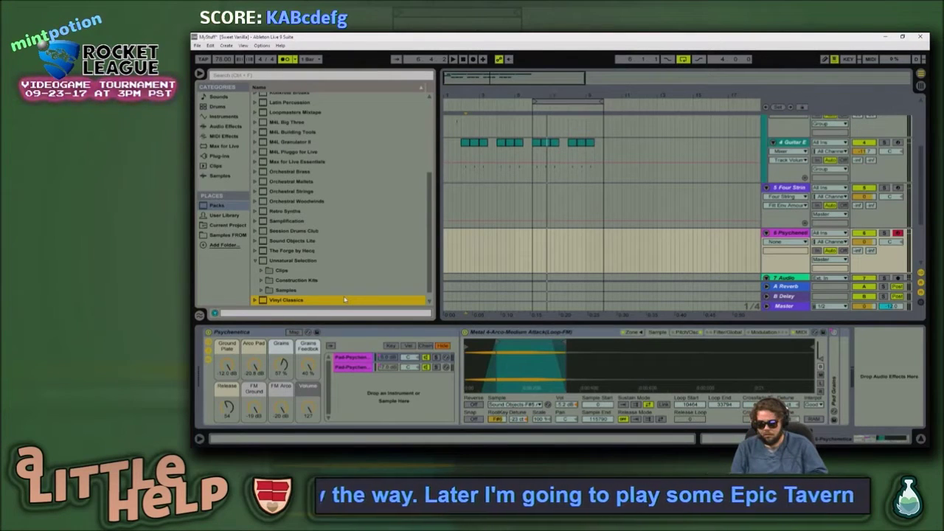
{"action": "key", "text": "Up"}
{"action": "key", "text": "Up"}
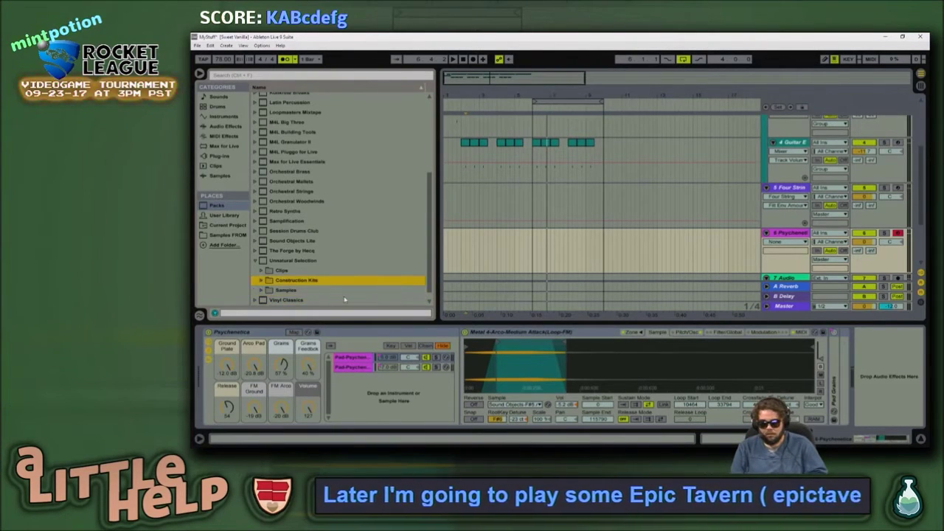
Step: Look through the first kits in the Construction Kits folder and collapse the folder again
{"action": "key", "text": "Right"}
{"action": "key", "text": "Down"}
{"action": "key", "text": "Down"}
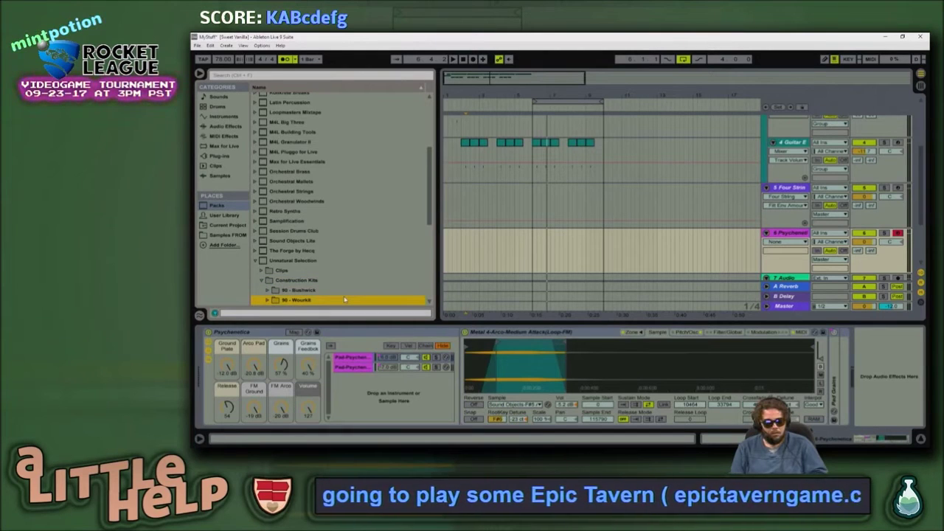
{"action": "key", "text": "Up"}
{"action": "key", "text": "Up"}
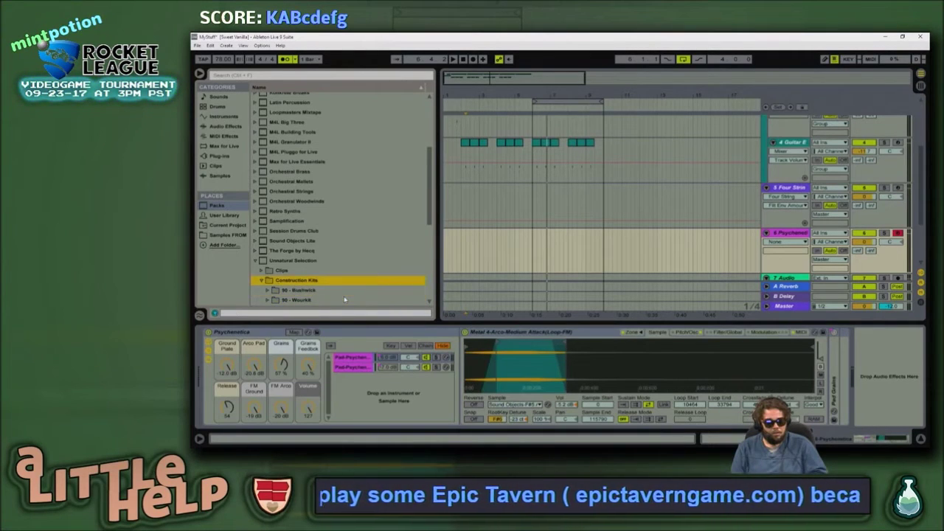
{"action": "key", "text": "Left"}
{"action": "key", "text": "Down"}
{"action": "key", "text": "Left"}
{"action": "key", "text": "Up"}
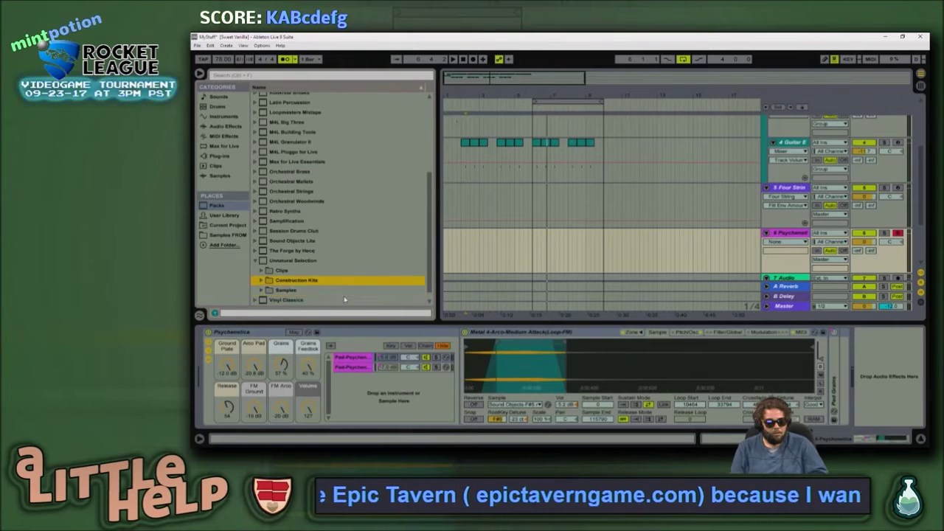
Step: Audition the Bass and Beat clips of the Bushwick construction kit
{"action": "key", "text": "Right"}
{"action": "key", "text": "Down"}
{"action": "key", "text": "Right"}
{"action": "key", "text": "Down"}
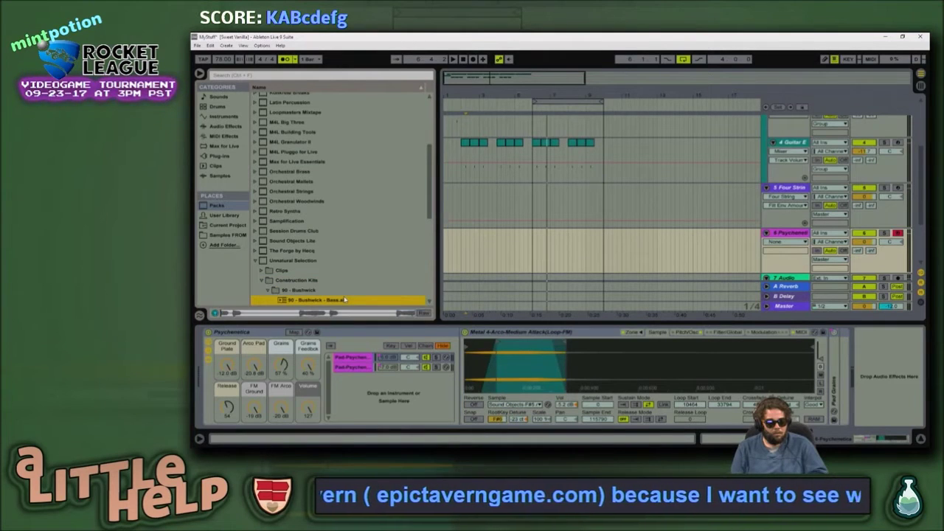
{"action": "scroll", "coordinate": [344, 299], "scroll_direction": "down", "scroll_amount": 2}
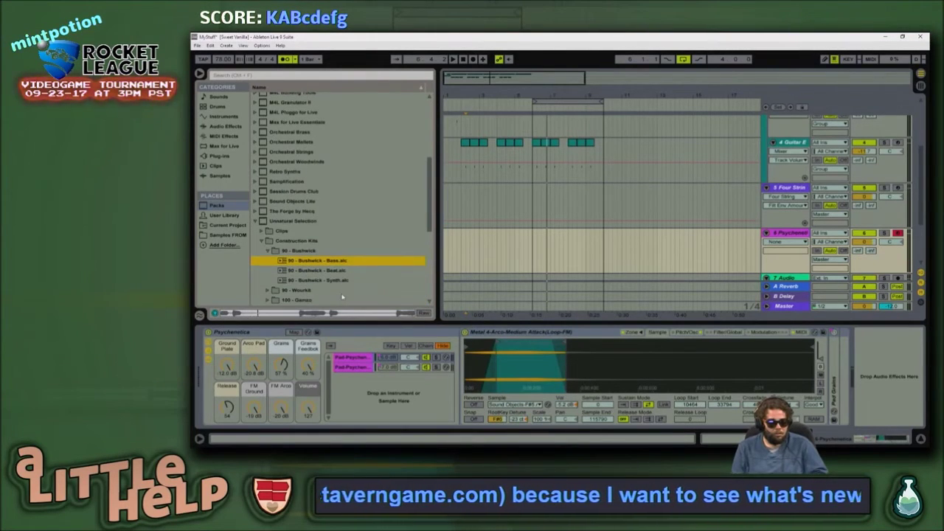
{"action": "key", "text": "Down"}
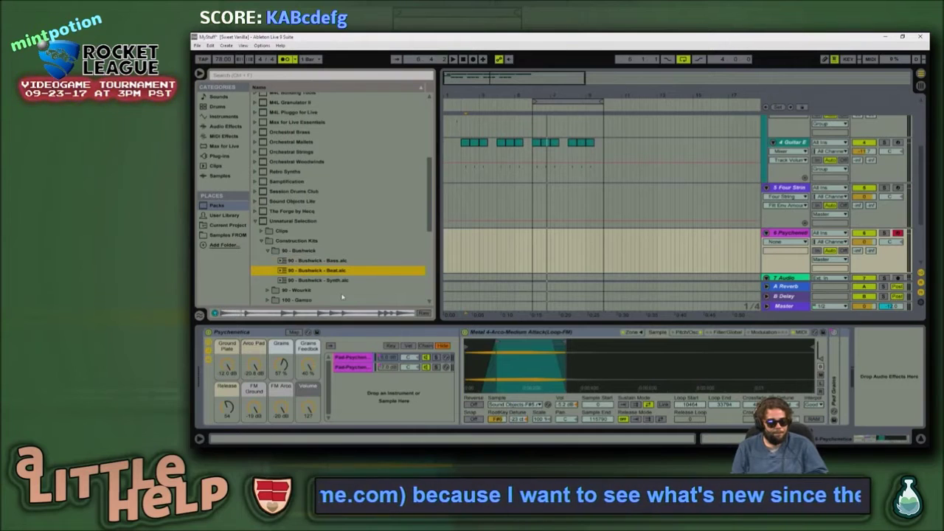
Step: Collapse the Bushwick and Construction Kits folders and the Unnatural Selection pack
{"action": "key", "text": "Left"}
{"action": "key", "text": "Left"}
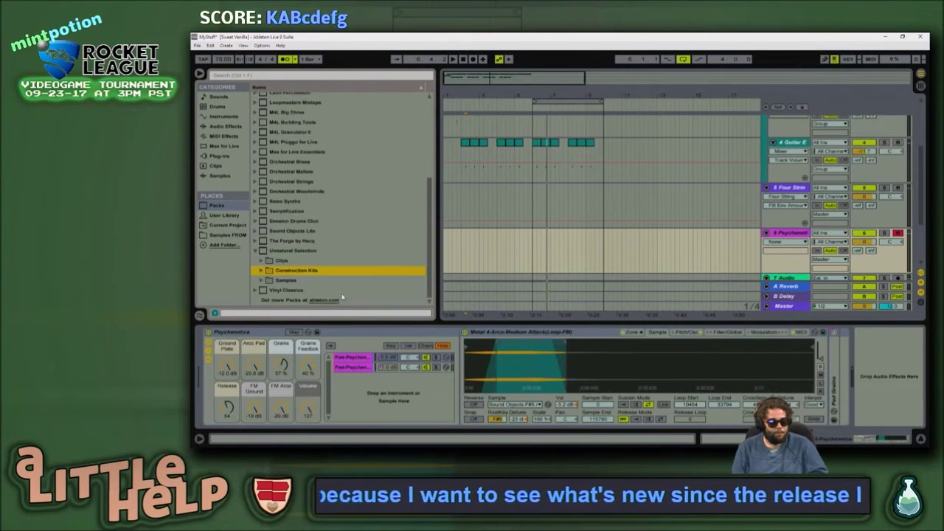
{"action": "key", "text": "Left"}
Step: Reopen the Session Drums Club pack and audition its drum kits again, including Kit-LowLoudSquashed
{"action": "key", "text": "Down"}
{"action": "key", "text": "Up"}
{"action": "key", "text": "Up"}
{"action": "key", "text": "Up"}
{"action": "key", "text": "Up"}
{"action": "key", "text": "Up"}
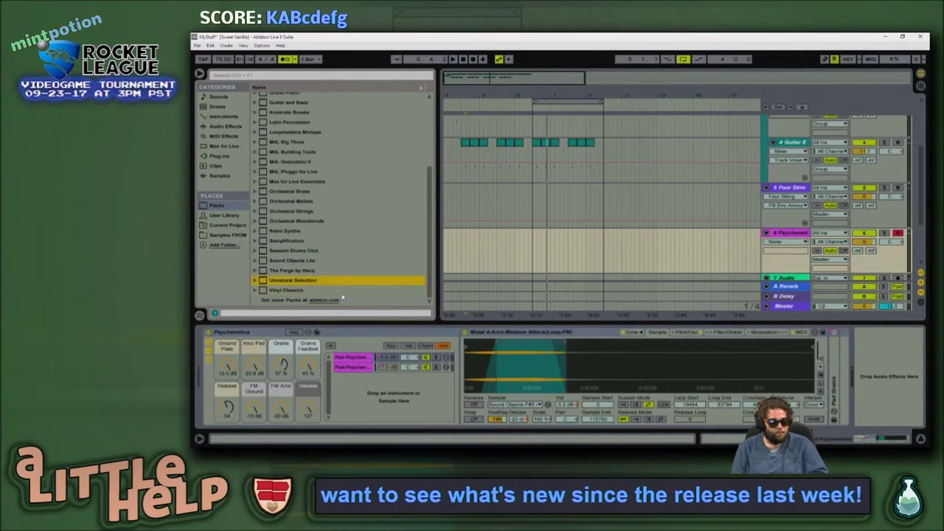
{"action": "key", "text": "Down"}
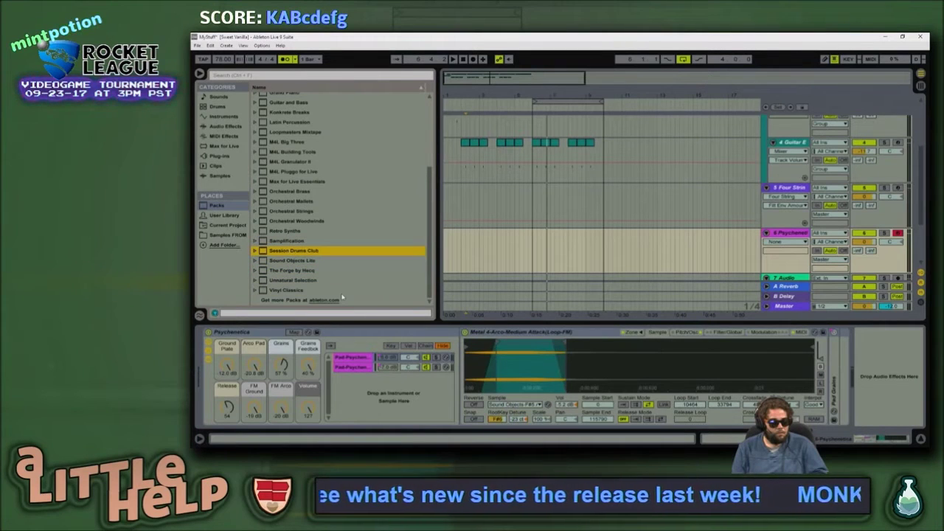
{"action": "key", "text": "Right"}
{"action": "scroll", "coordinate": [342, 297], "scroll_direction": "down", "scroll_amount": 2}
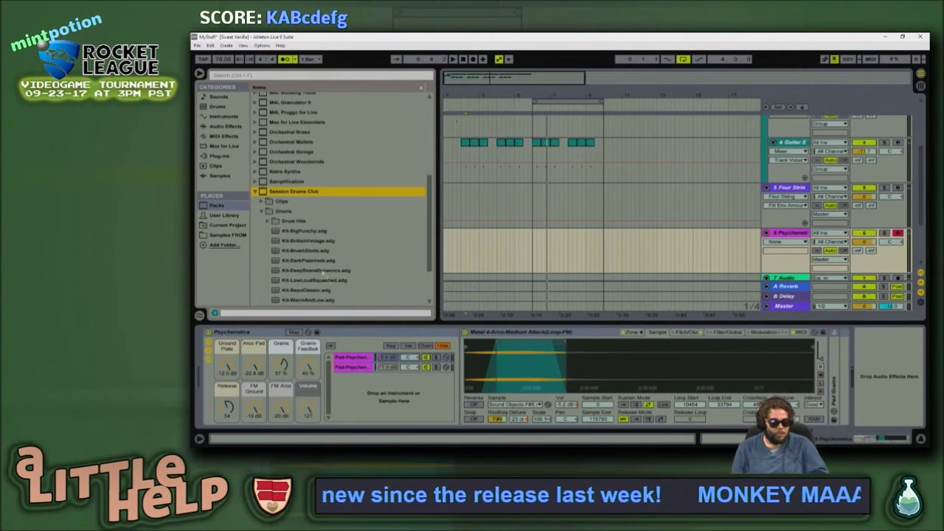
{"action": "left_click", "coordinate": [319, 260]}
{"action": "scroll", "coordinate": [334, 272], "scroll_direction": "down", "scroll_amount": 1}
{"action": "left_click", "coordinate": [336, 252]}
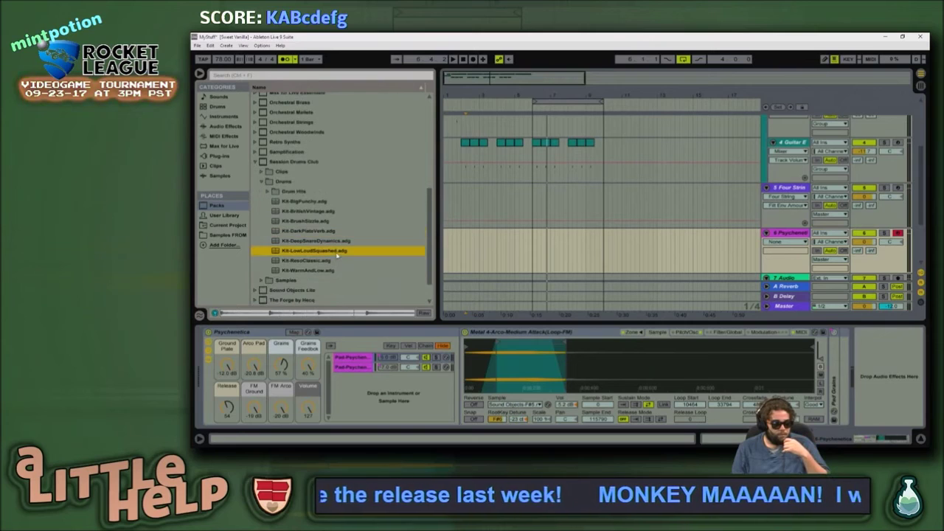
Step: Audition Kit-ResoClassic and Kit-WarmAndLow, and load Kit-ResoClassic onto track 6 in place of the Psychenetica pad
{"action": "left_click", "coordinate": [340, 263]}
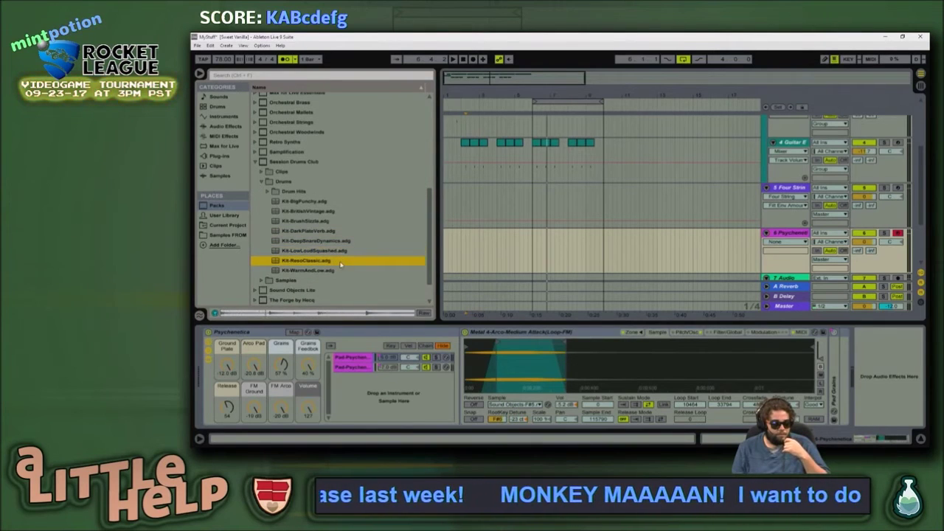
{"action": "left_click", "coordinate": [316, 271]}
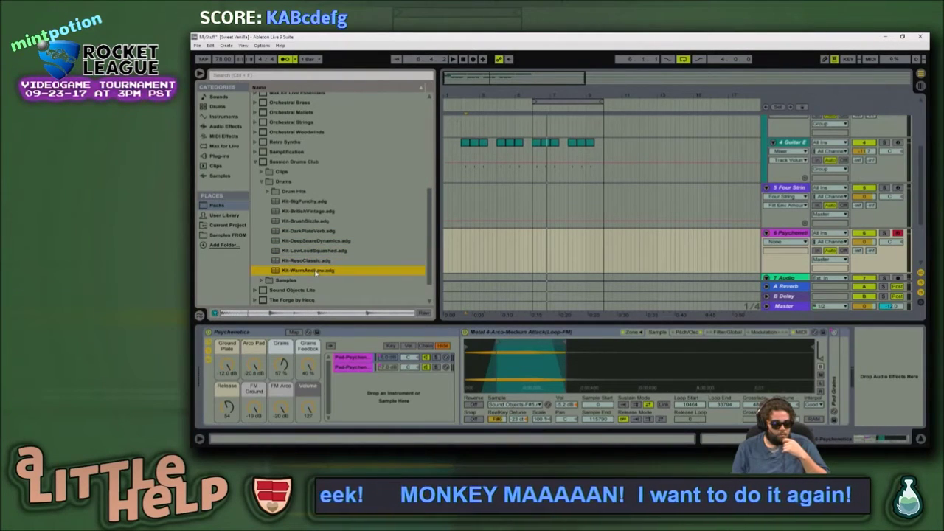
{"action": "left_click", "coordinate": [316, 262]}
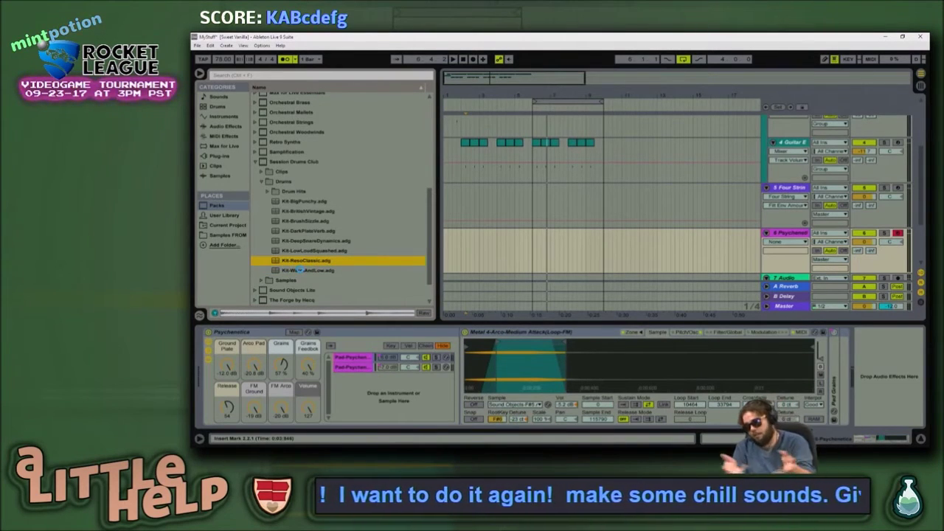
{"action": "key", "text": "Return"}
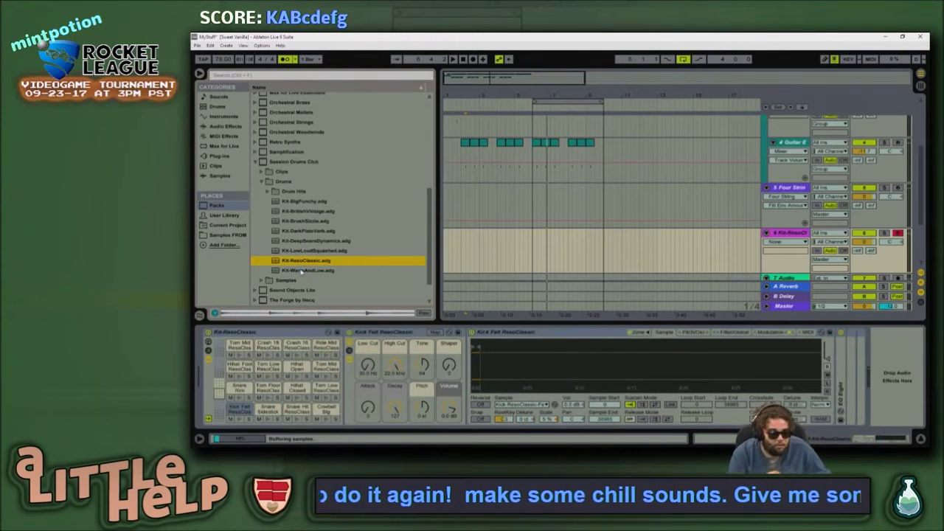
Step: Play the loaded ResoClassic kit's drum sounds in different octaves, including the kick, toms and snare sidestick
{"action": "left_click", "coordinate": [487, 257]}
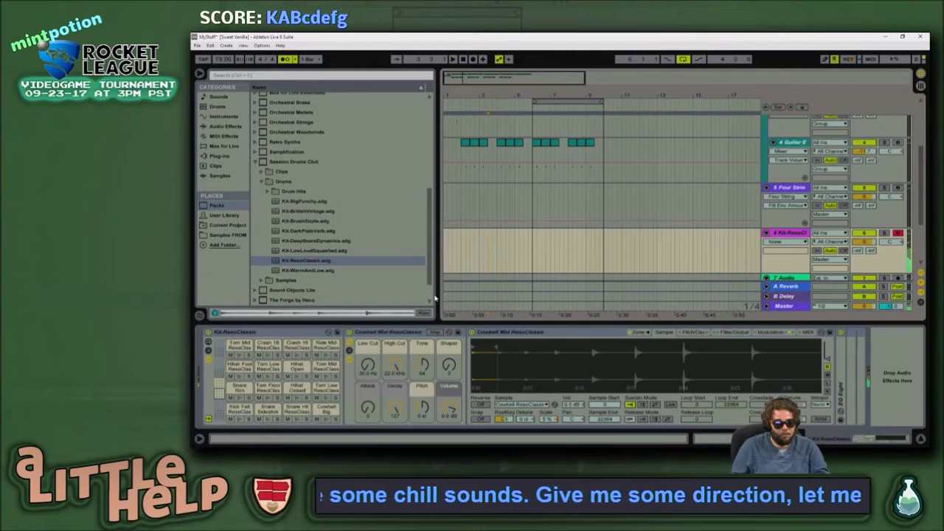
{"action": "key", "text": "a"}
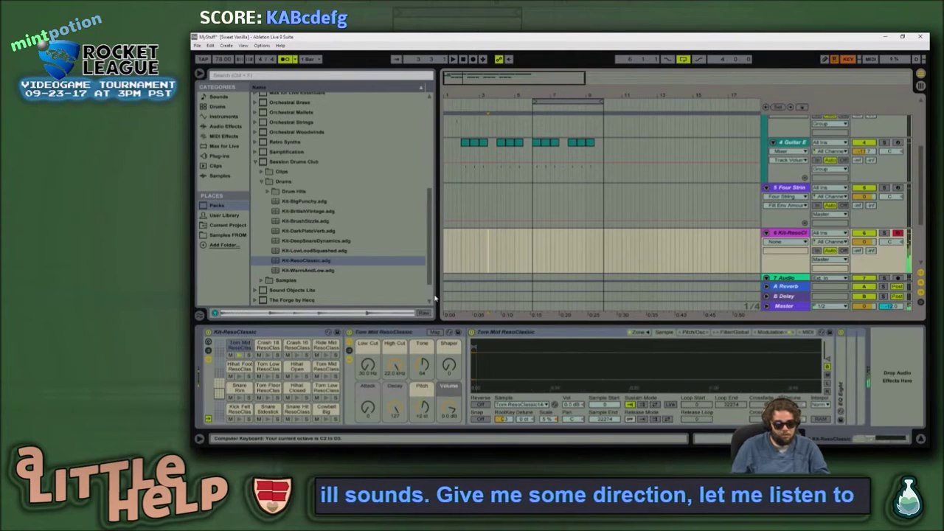
{"action": "key", "text": "a"}
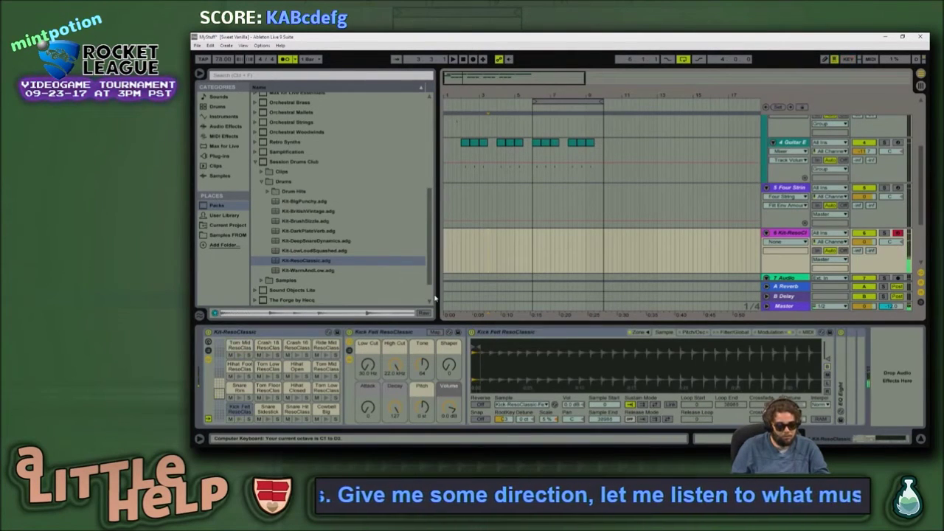
{"action": "key", "text": "w"}
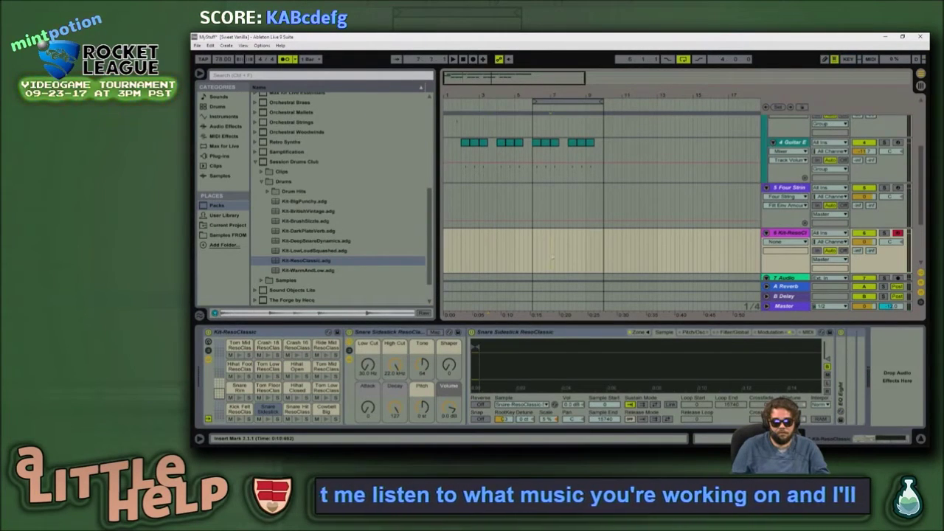
Step: Insert an empty two-bar MIDI clip on the Kit-ResoClassic track from 6.1.1 to 8.1.1, matching the guitar clip above
{"action": "left_click_drag", "start_coordinate": [549, 91], "coordinate": [542, 98]}
{"action": "scroll", "coordinate": [549, 214], "scroll_direction": "up", "scroll_amount": 2}
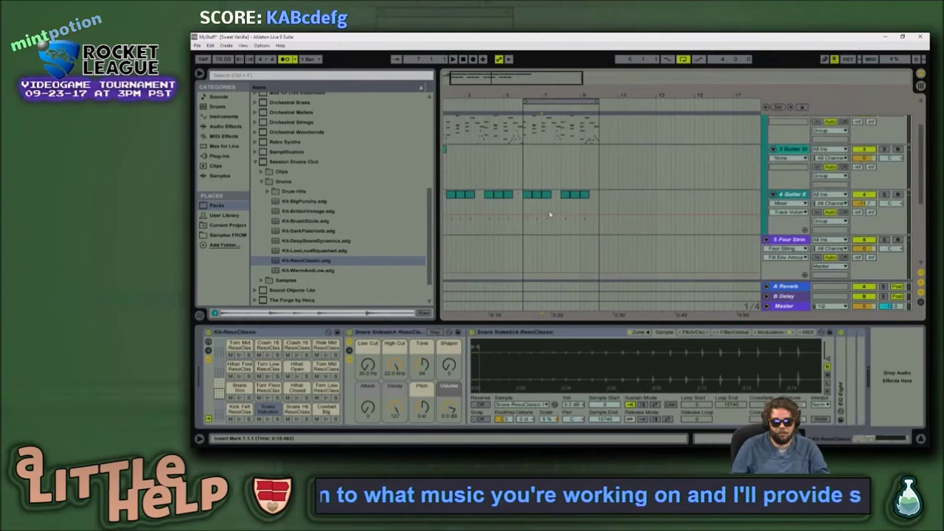
{"action": "scroll", "coordinate": [549, 214], "scroll_direction": "up", "scroll_amount": 2}
{"action": "left_click", "coordinate": [553, 157]}
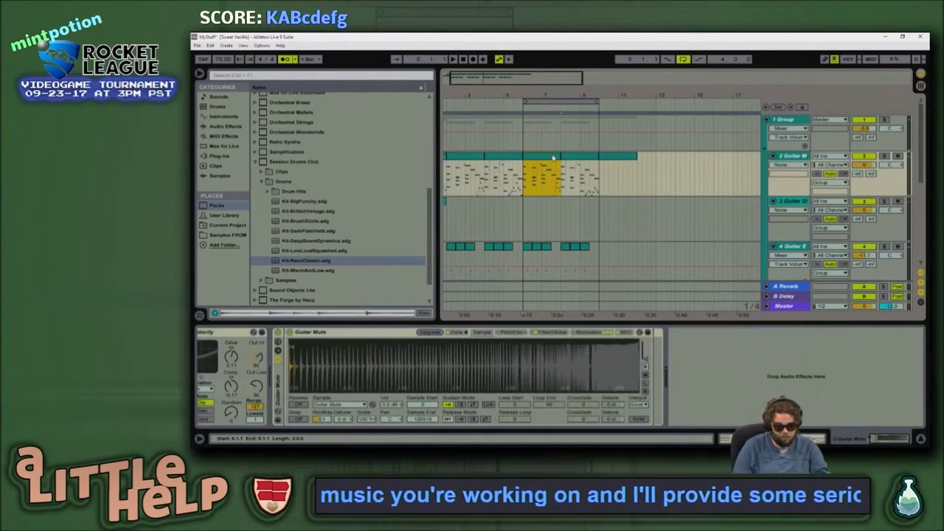
{"action": "key", "text": "shift+Down"}
{"action": "key", "text": "shift+Down"}
{"action": "key", "text": "shift+Down"}
{"action": "scroll", "coordinate": [553, 157], "scroll_direction": "down", "scroll_amount": 2}
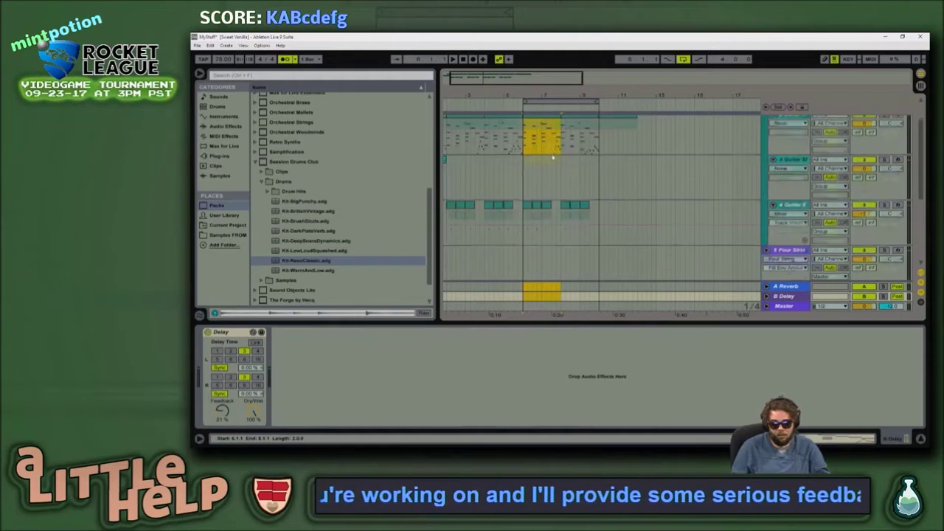
{"action": "scroll", "coordinate": [548, 277], "scroll_direction": "down", "scroll_amount": 4}
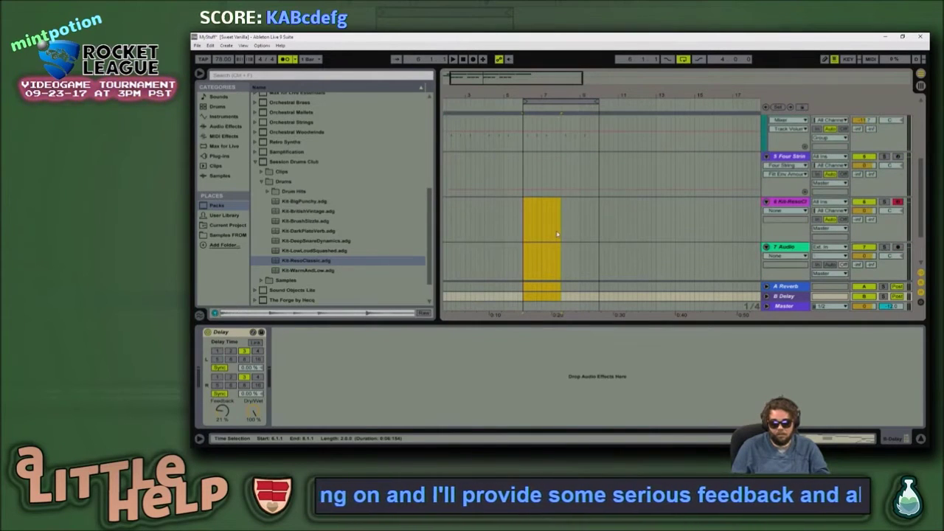
{"action": "left_click_drag", "start_coordinate": [562, 231], "coordinate": [527, 237]}
{"action": "key", "text": "ctrl+shift+m"}
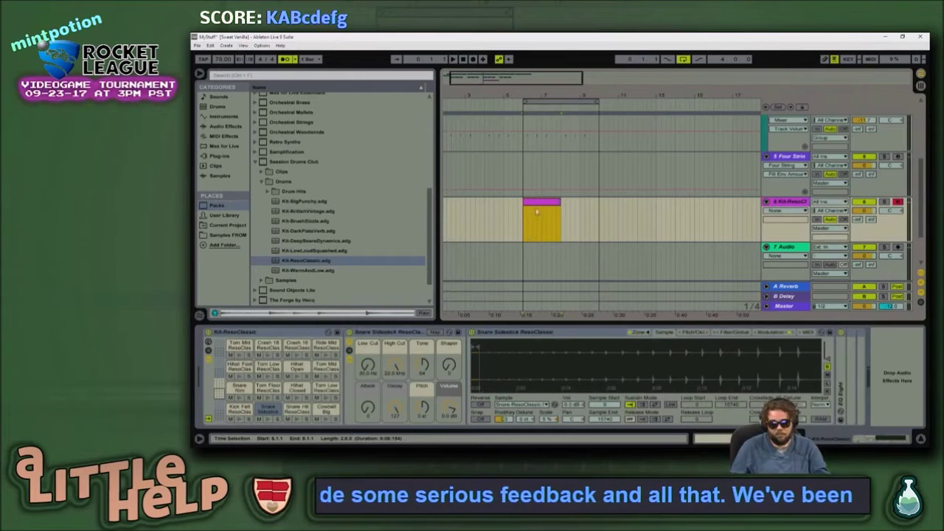
Step: Open the new drum clip's notes, start playback and set the note grid to 1/16
{"action": "double_click", "coordinate": [537, 212]}
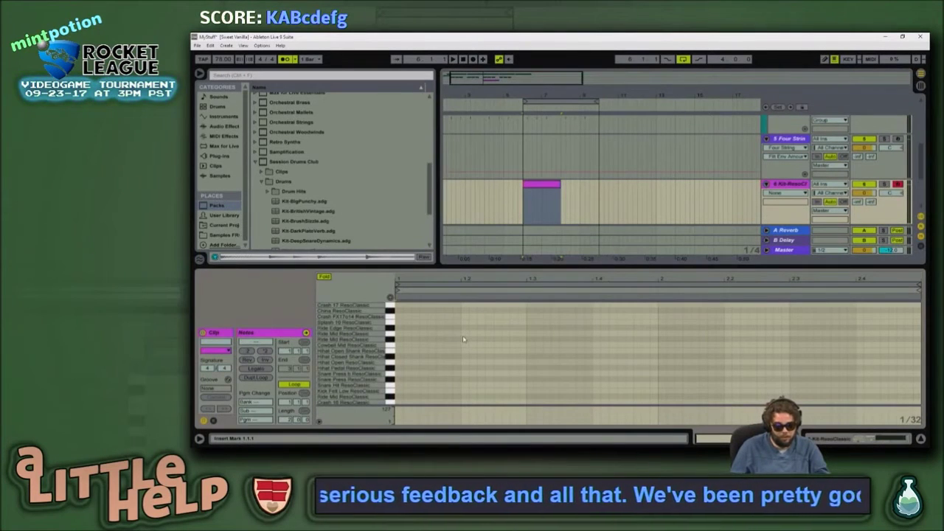
{"action": "key", "text": "space"}
{"action": "scroll", "coordinate": [409, 360], "scroll_direction": "down", "scroll_amount": 2}
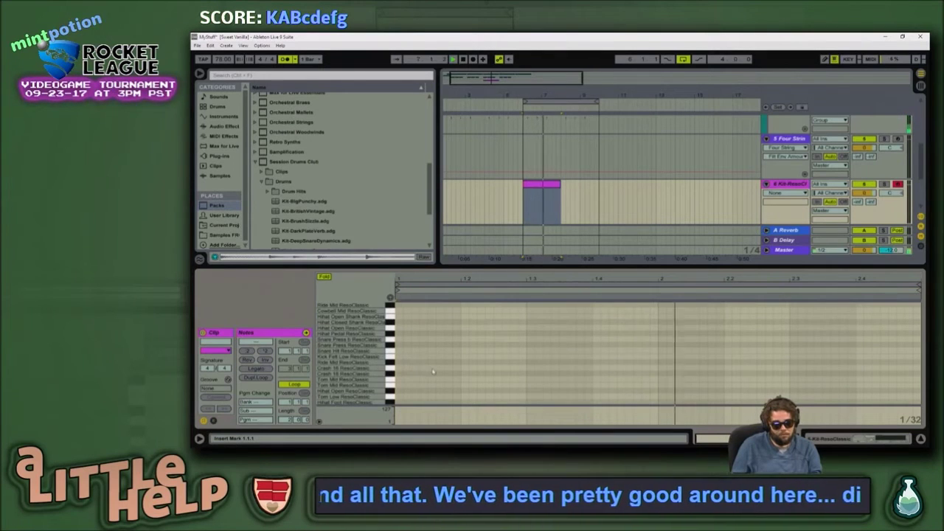
{"action": "scroll", "coordinate": [460, 372], "scroll_direction": "down", "scroll_amount": 2}
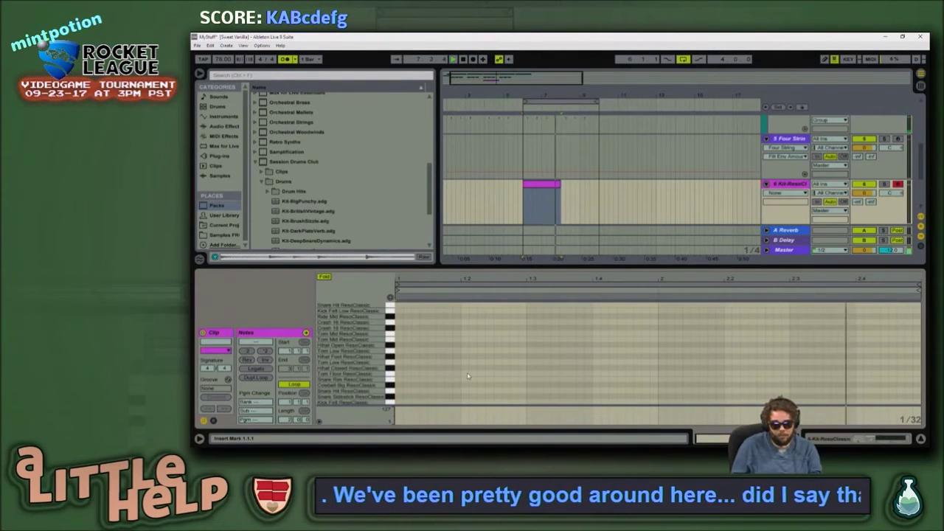
{"action": "key", "text": "ctrl+2"}
{"action": "key", "text": "ctrl+2"}
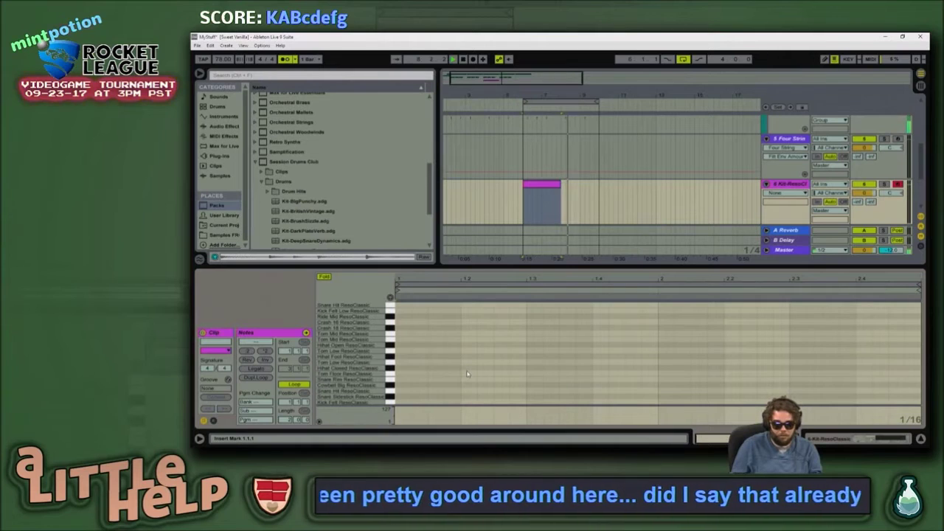
{"action": "key", "text": "ctrl+1"}
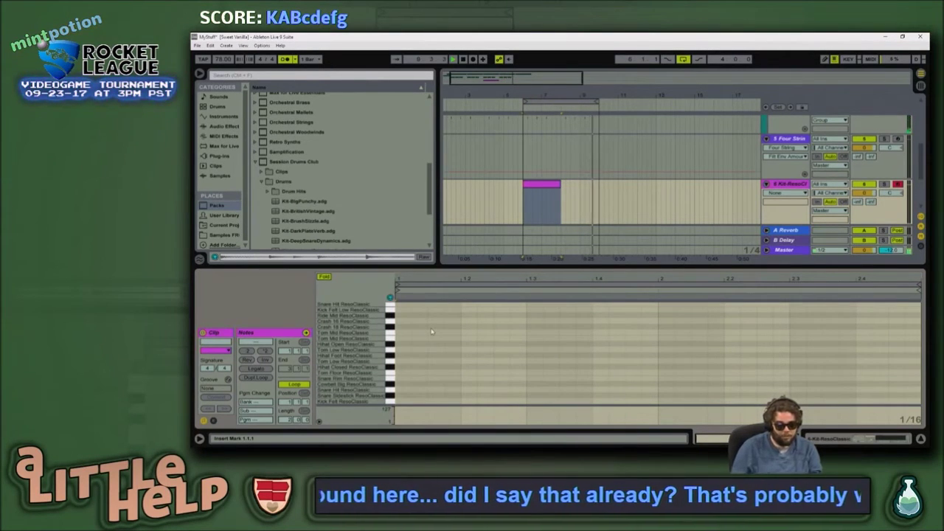
Step: Add a 1/16 note at beat 1.2 and move it down to the Snare Sidestick row
{"action": "double_click", "coordinate": [468, 367]}
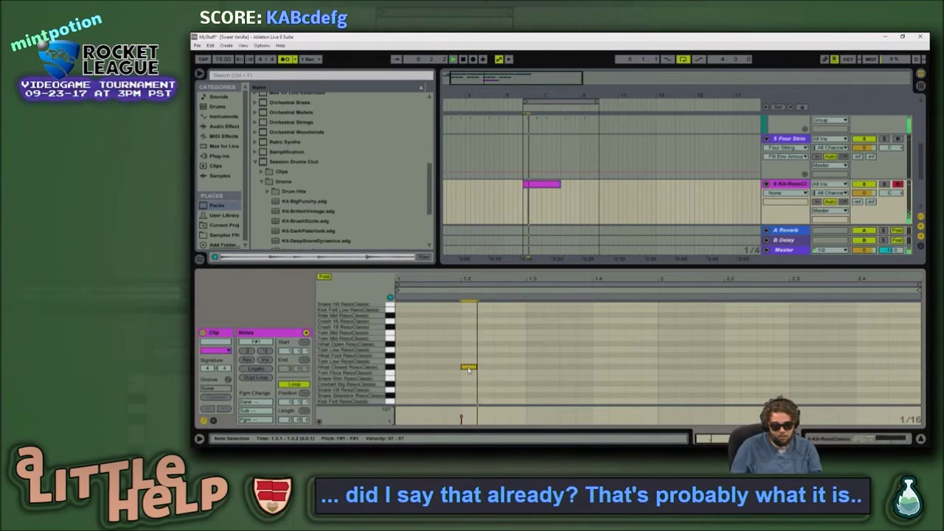
{"action": "key", "text": "Down"}
{"action": "key", "text": "Down"}
{"action": "key", "text": "Down"}
{"action": "key", "text": "Down"}
{"action": "key", "text": "Down"}
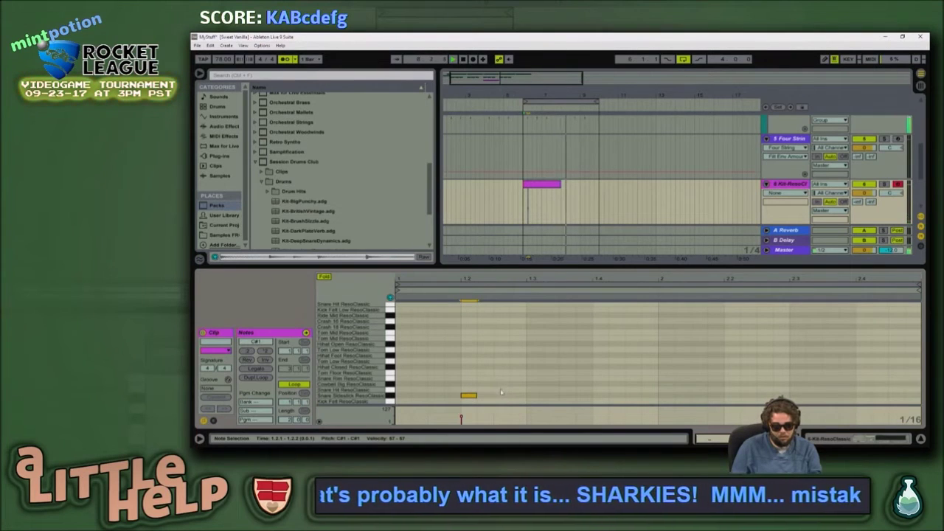
Step: Duplicate the first two beats with the sidestick note three times to fill the two-bar clip
{"action": "left_click_drag", "start_coordinate": [524, 388], "coordinate": [406, 402]}
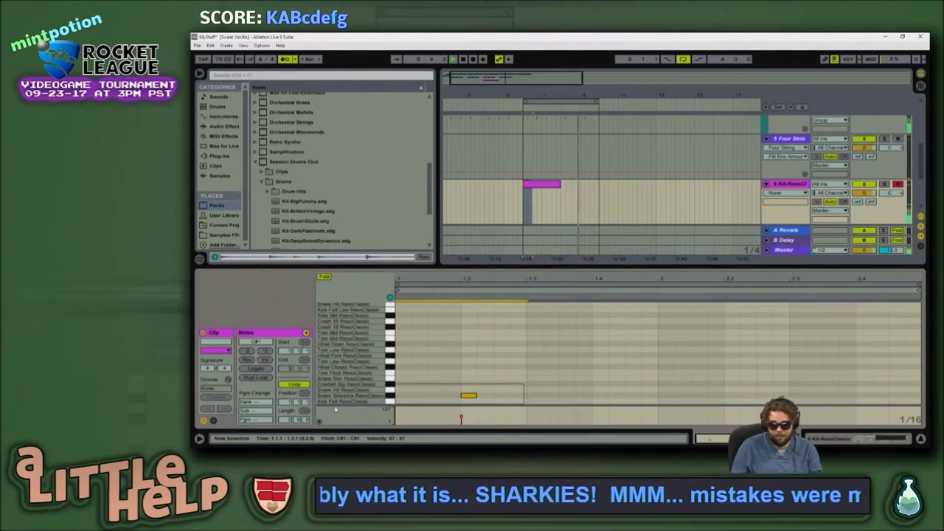
{"action": "key", "text": "ctrl+d"}
{"action": "key", "text": "ctrl+d"}
{"action": "key", "text": "ctrl+d"}
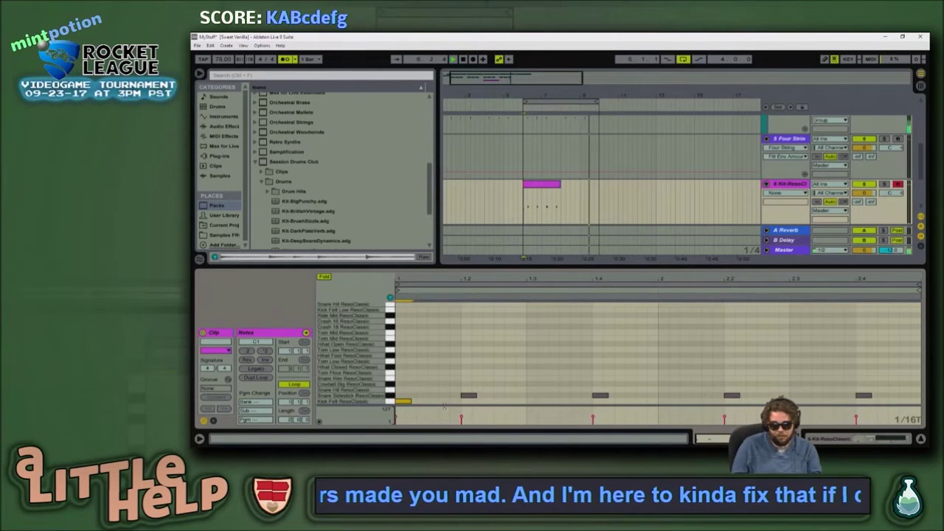
Step: Add a Kick Felt note just before beat 1.2 on the 1/8T grid and duplicate the one-beat kick pattern through the clip
{"action": "key", "text": "ctrl+2"}
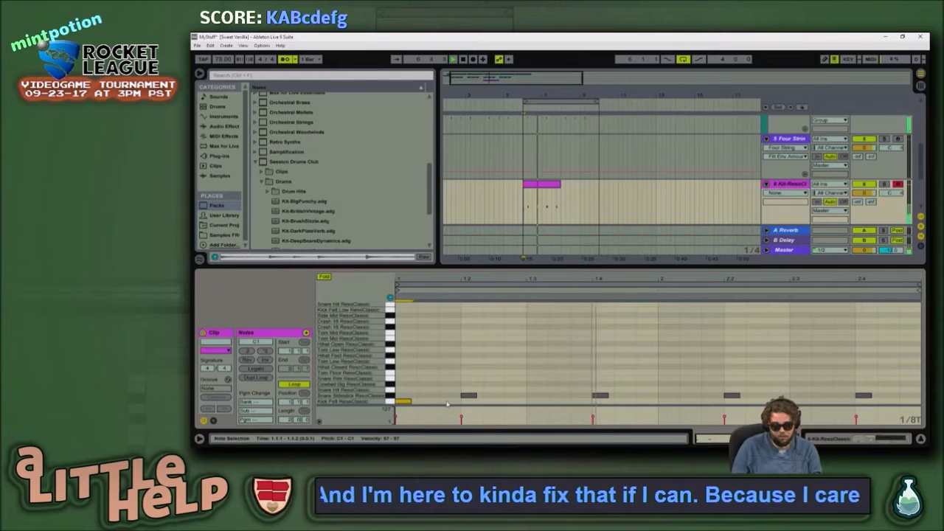
{"action": "double_click", "coordinate": [445, 402]}
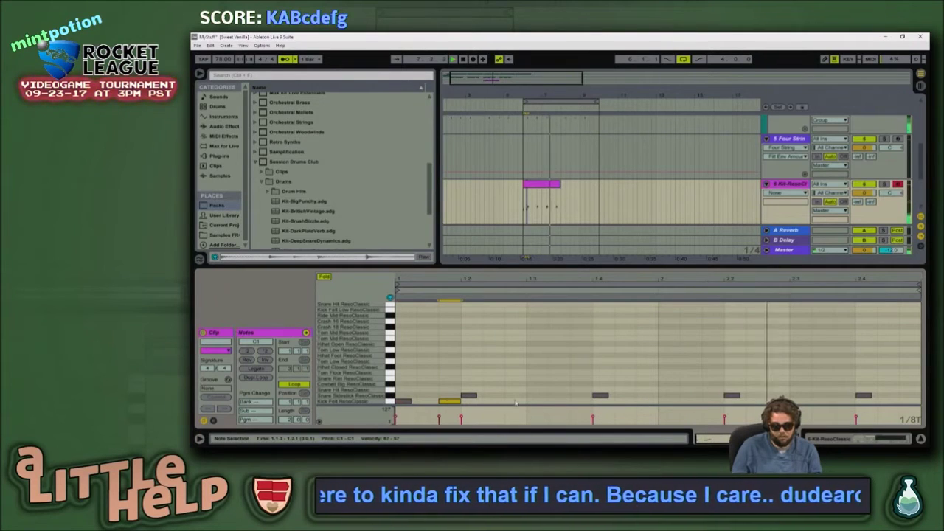
{"action": "left_click_drag", "start_coordinate": [453, 397], "coordinate": [397, 406]}
{"action": "key", "text": "ctrl+d"}
{"action": "key", "text": "ctrl+d"}
{"action": "key", "text": "ctrl+d"}
{"action": "key", "text": "ctrl+d"}
{"action": "key", "text": "ctrl+d"}
{"action": "key", "text": "ctrl+d"}
{"action": "key", "text": "ctrl+d"}
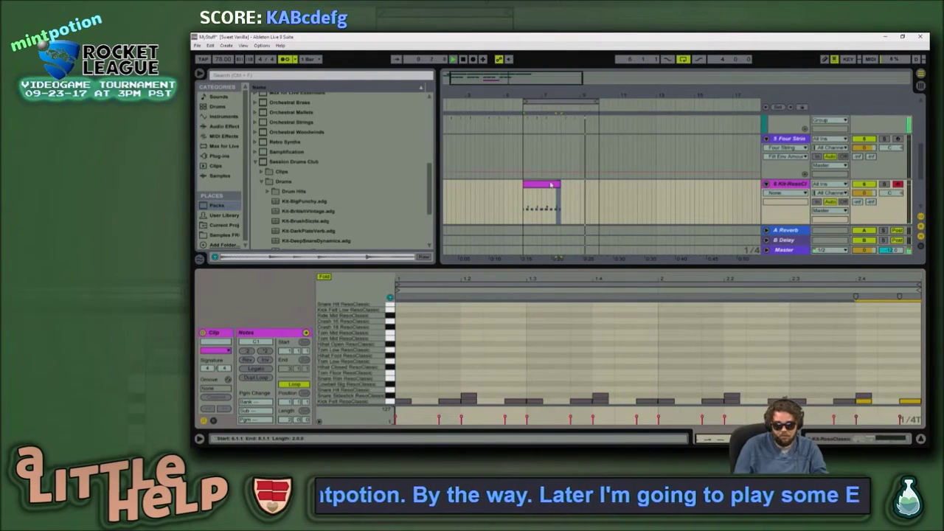
Step: Set the arrangement loop to the two-bar drum clip and bring its hi-hat rows into view
{"action": "left_click", "coordinate": [551, 186]}
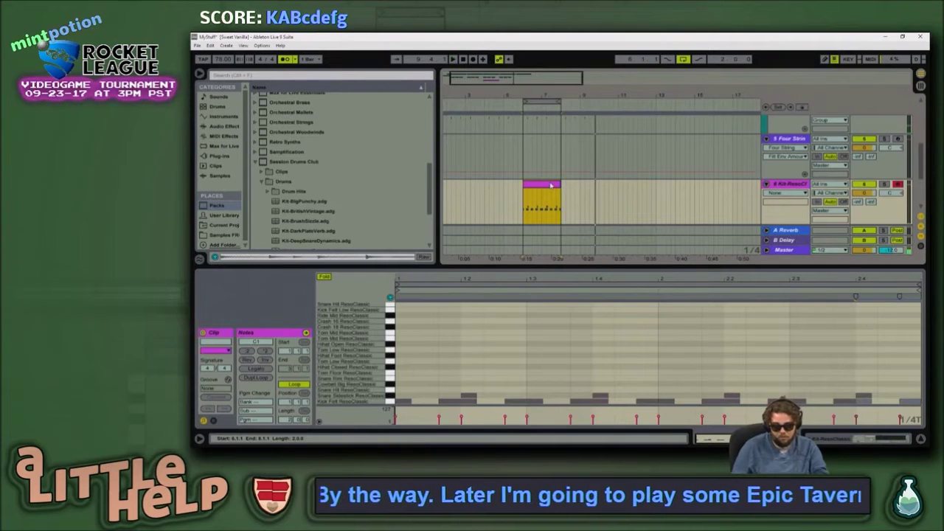
{"action": "left_click", "coordinate": [438, 402]}
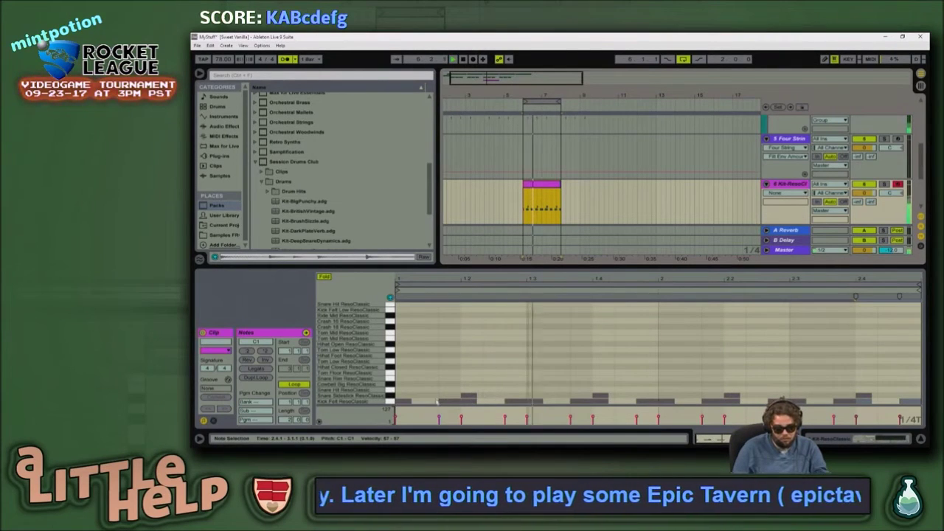
{"action": "scroll", "coordinate": [448, 352], "scroll_direction": "up", "scroll_amount": 1}
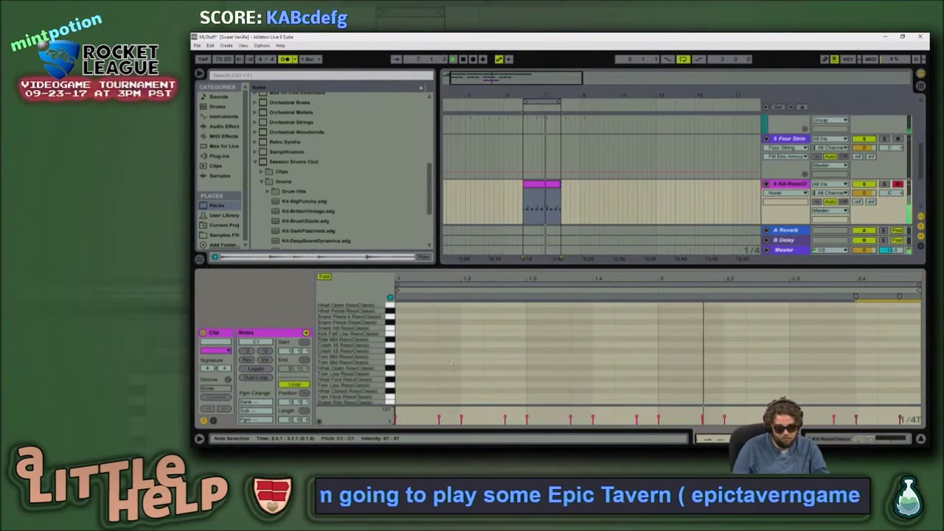
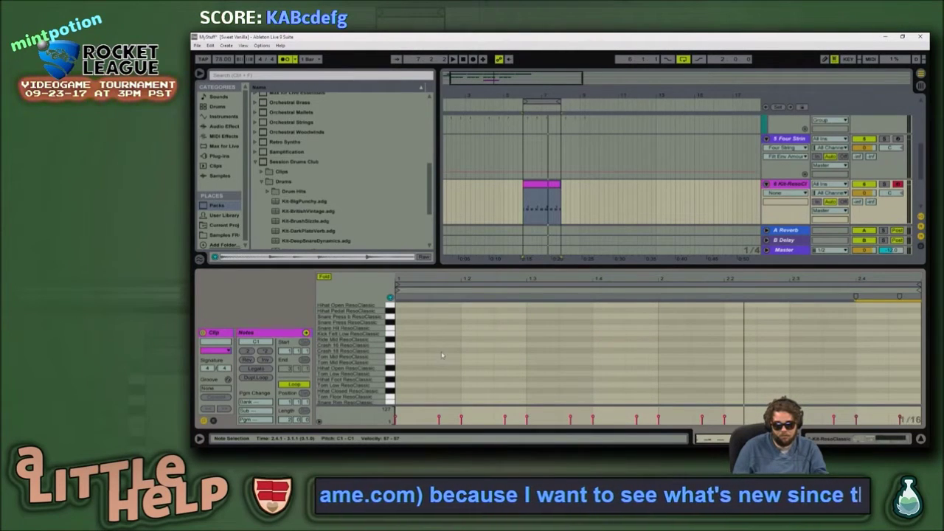
Step: Place a 1/16 Hihat Closed note at the start of the clip and set its velocity to 103
{"action": "mouse_move", "coordinate": [443, 282]}
{"action": "left_mouse_down"}
{"action": "mouse_move", "coordinate": [443, 293]}
{"action": "mouse_move", "coordinate": [443, 281]}
{"action": "left_mouse_up"}
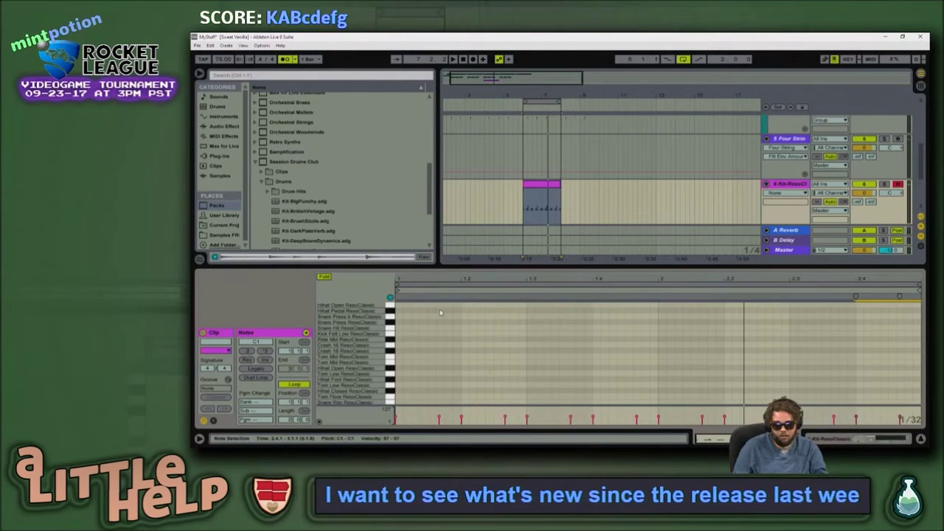
{"action": "double_click", "coordinate": [439, 370]}
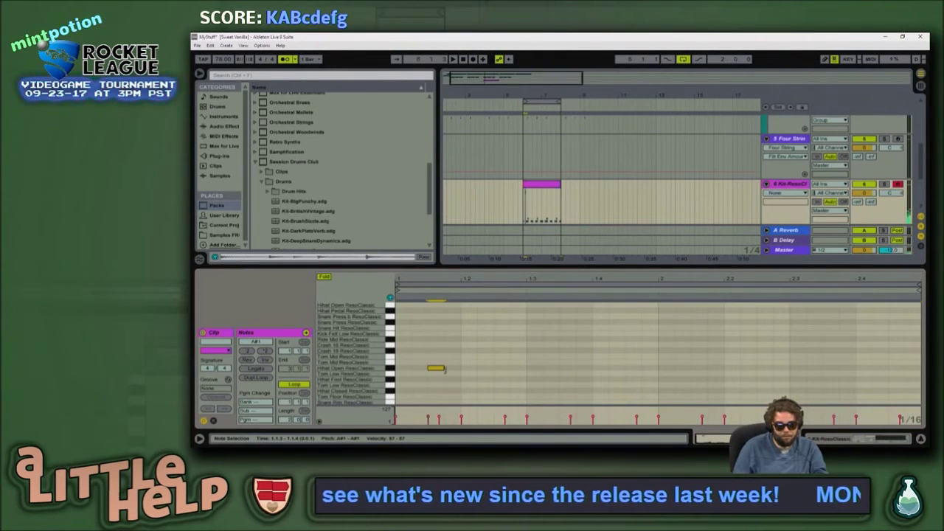
{"action": "key", "text": "Left"}
{"action": "key", "text": "Up"}
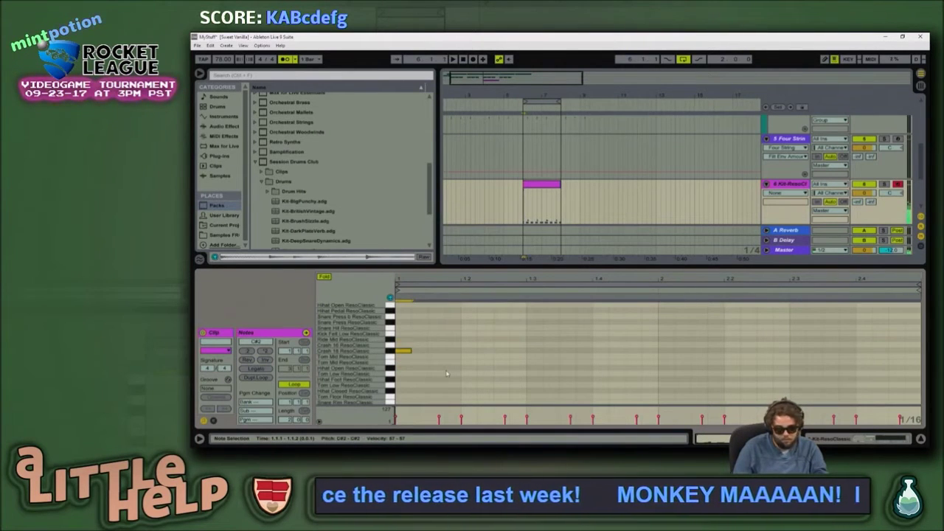
{"action": "key", "text": "Down"}
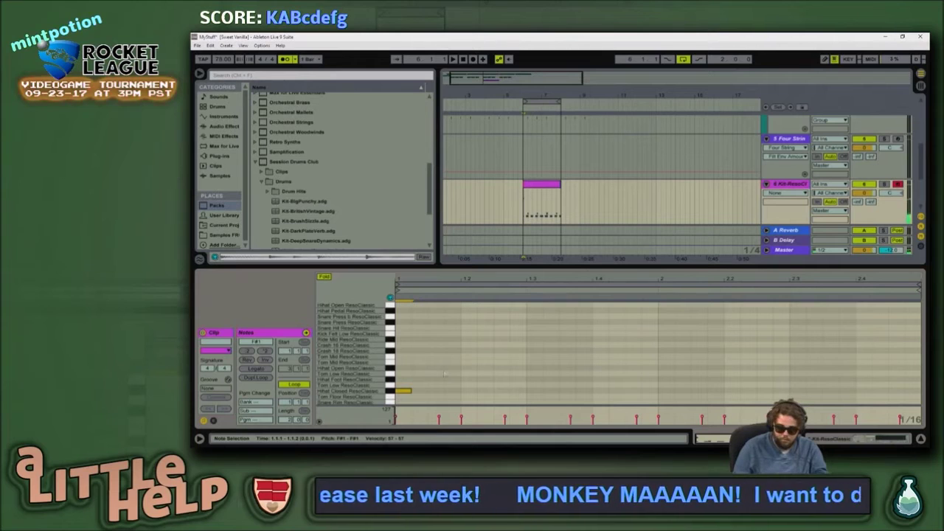
{"action": "left_click_drag", "start_coordinate": [396, 413], "coordinate": [397, 410]}
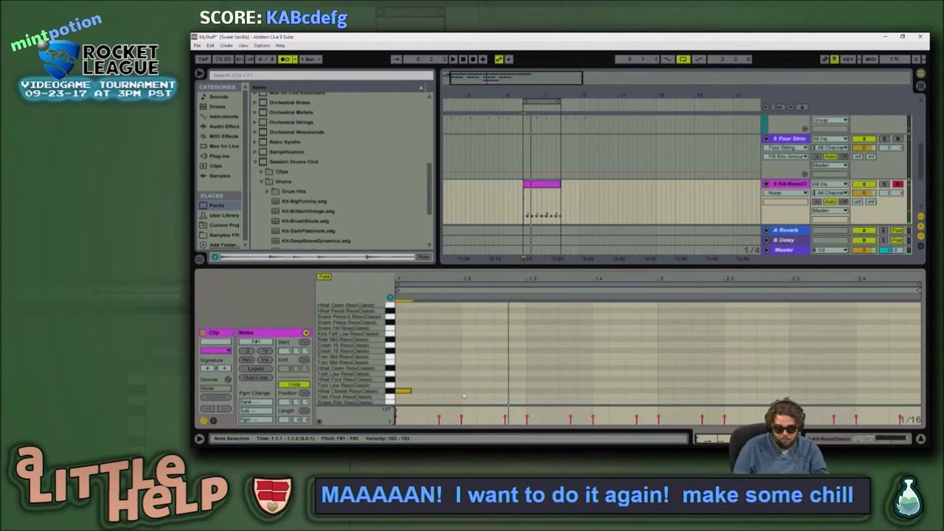
Step: Add 1/16 Hihat Closed notes at 1.1.4 and 1.2.3, then duplicate the two-beat hi-hat pattern three times to fill the clip and play it
{"action": "double_click", "coordinate": [461, 392]}
{"action": "double_click", "coordinate": [505, 384]}
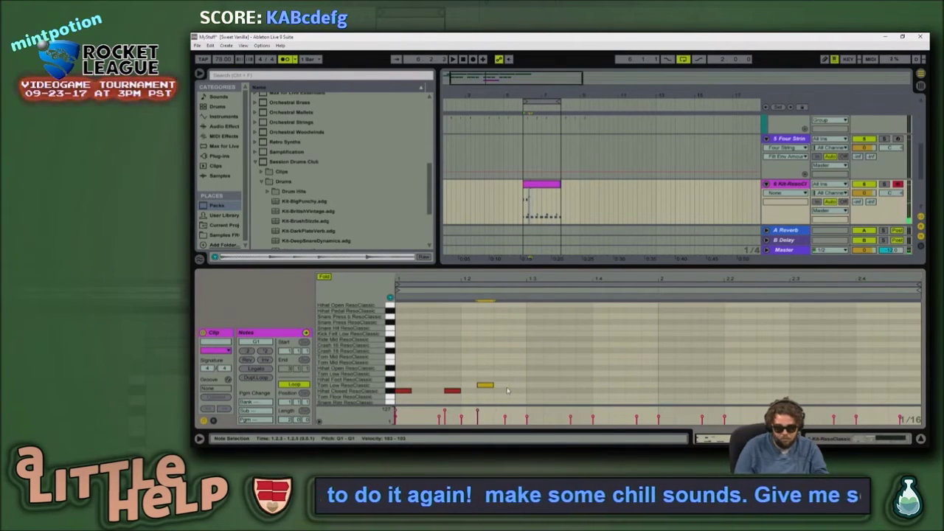
{"action": "left_click_drag", "start_coordinate": [517, 388], "coordinate": [391, 404]}
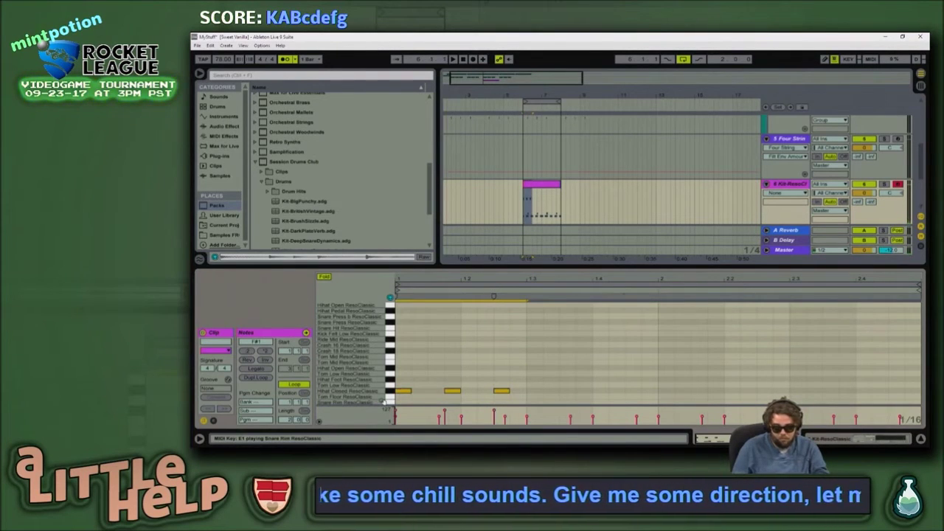
{"action": "key", "text": "ctrl+d"}
{"action": "key", "text": "ctrl+d"}
{"action": "key", "text": "ctrl+d"}
{"action": "key", "text": "space"}
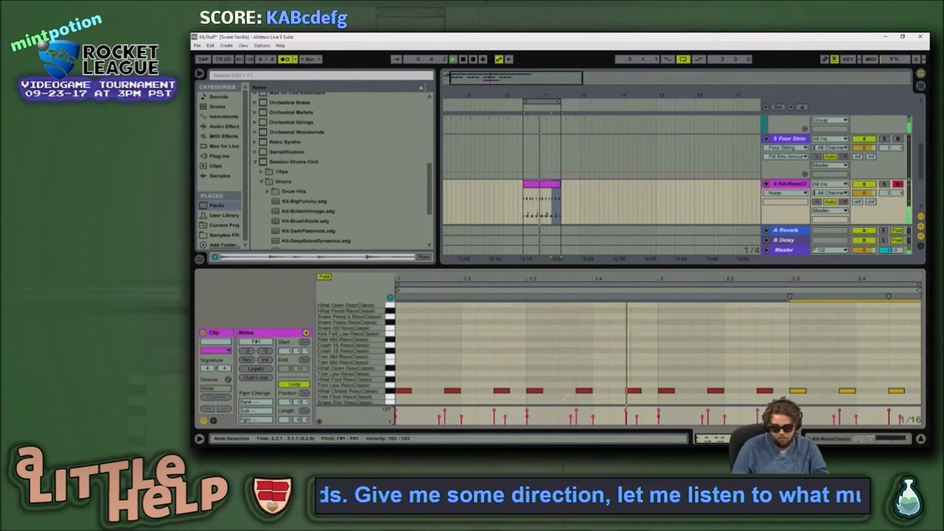
Step: Delete every Kick Felt note from the clip and set the velocity of the four sidestick notes to 103
{"action": "left_click_drag", "start_coordinate": [701, 268], "coordinate": [703, 193]}
{"action": "left_click", "coordinate": [910, 402]}
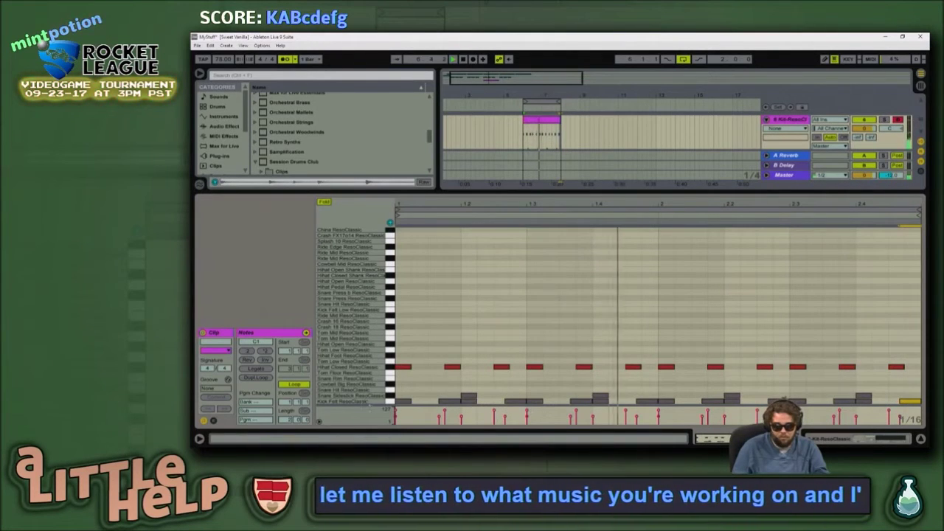
{"action": "left_click", "coordinate": [404, 402], "text": "shift"}
{"action": "left_click_drag", "start_coordinate": [429, 403], "coordinate": [894, 404]}
{"action": "key", "text": "Delete"}
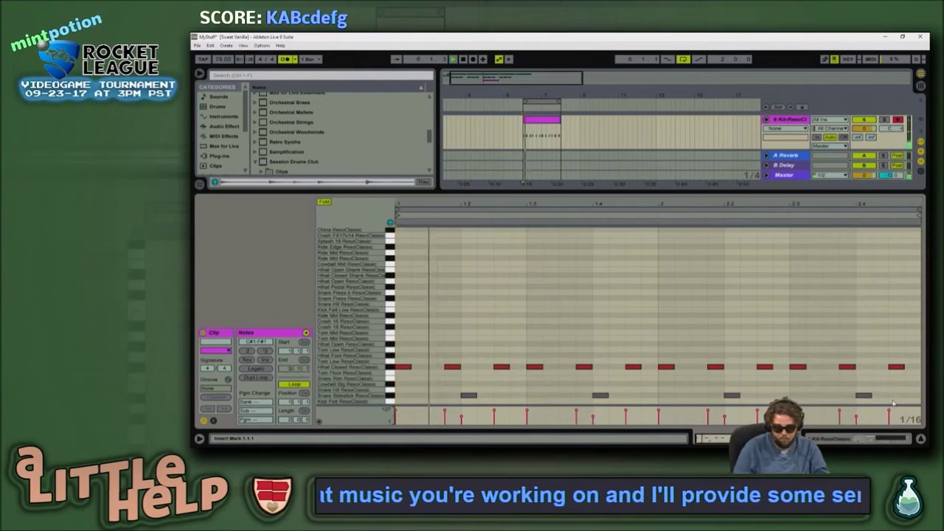
{"action": "left_click_drag", "start_coordinate": [453, 385], "coordinate": [909, 404]}
{"action": "left_click_drag", "start_coordinate": [857, 418], "coordinate": [856, 412]}
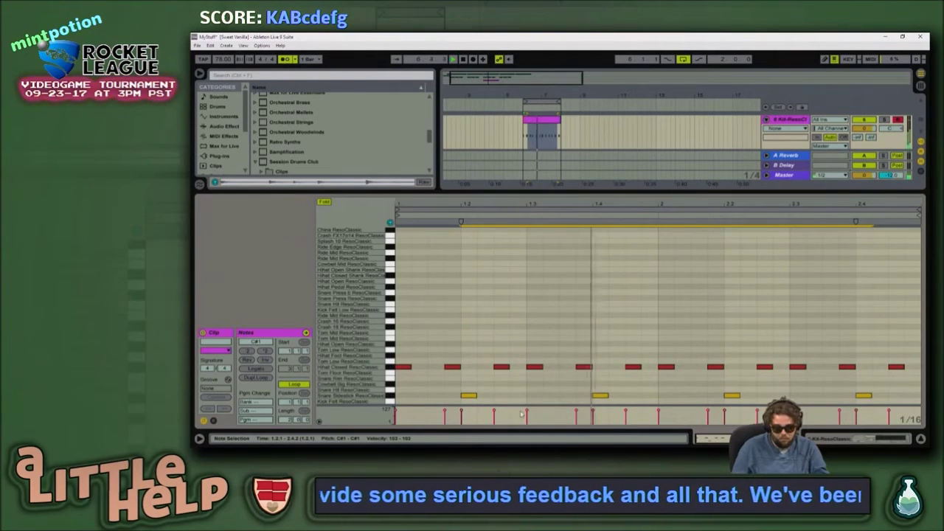
Step: Add 1/16 Kick Felt notes in the first bar at 1.1.1, 1.3.1, 1.3.3 and 1.4.2
{"action": "double_click", "coordinate": [402, 401]}
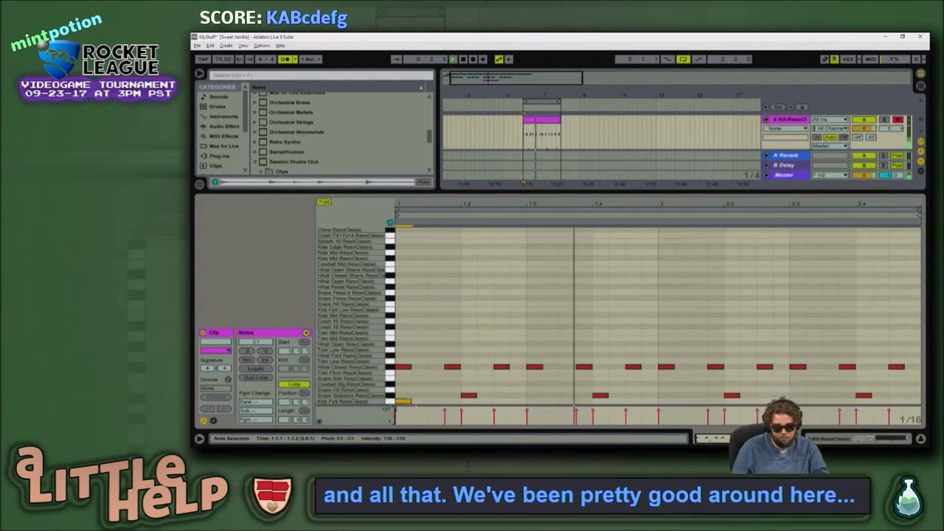
{"action": "double_click", "coordinate": [538, 402]}
{"action": "double_click", "coordinate": [567, 402]}
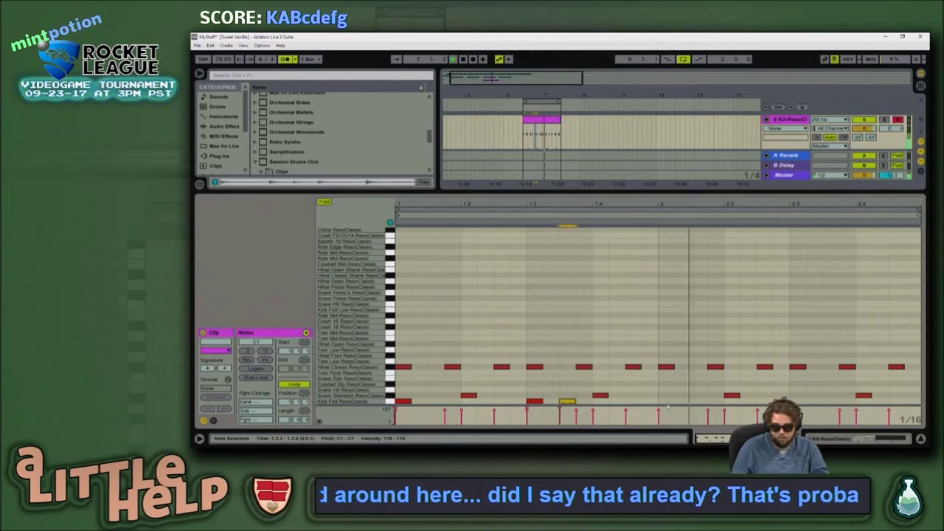
{"action": "double_click", "coordinate": [617, 402]}
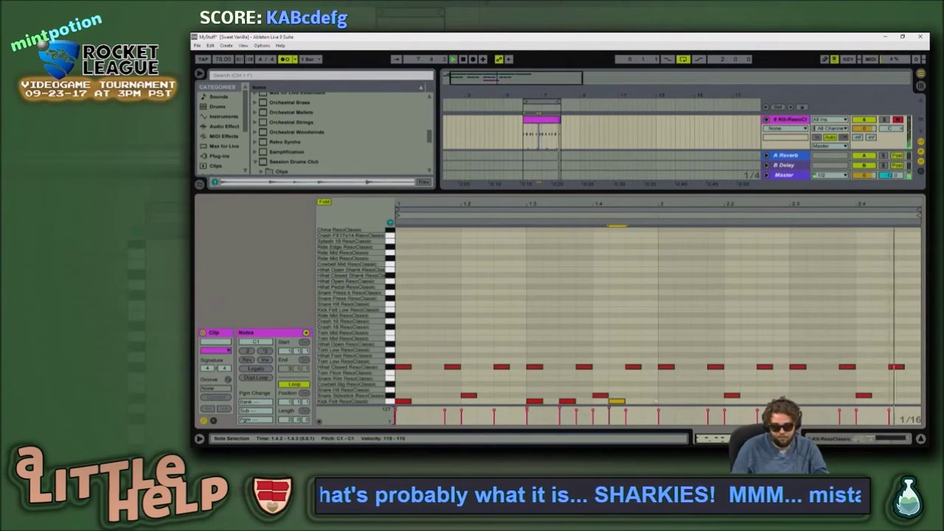
Step: Add 1/16 Kick Felt notes in the second bar at 2.1.3, 2.2.1, 2.3.1, 2.4.2 and 2.4.3
{"action": "double_click", "coordinate": [696, 403]}
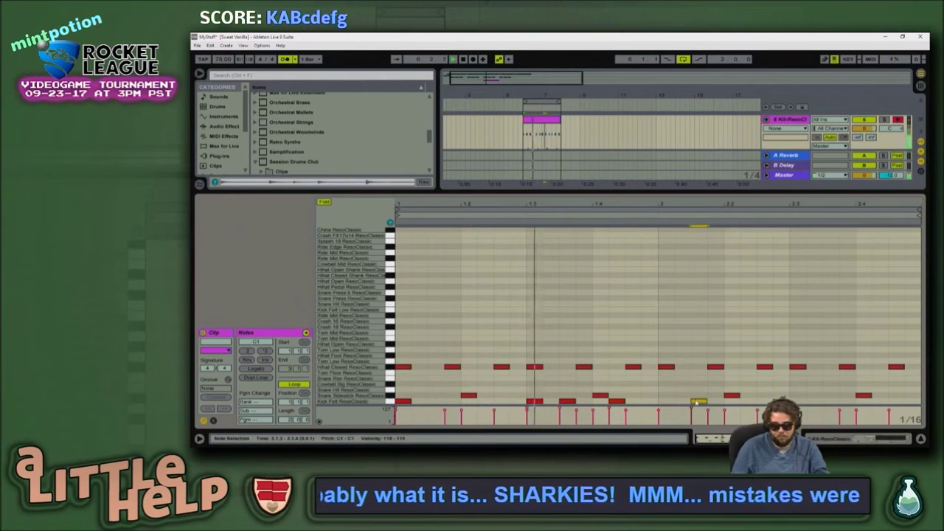
{"action": "double_click", "coordinate": [731, 402]}
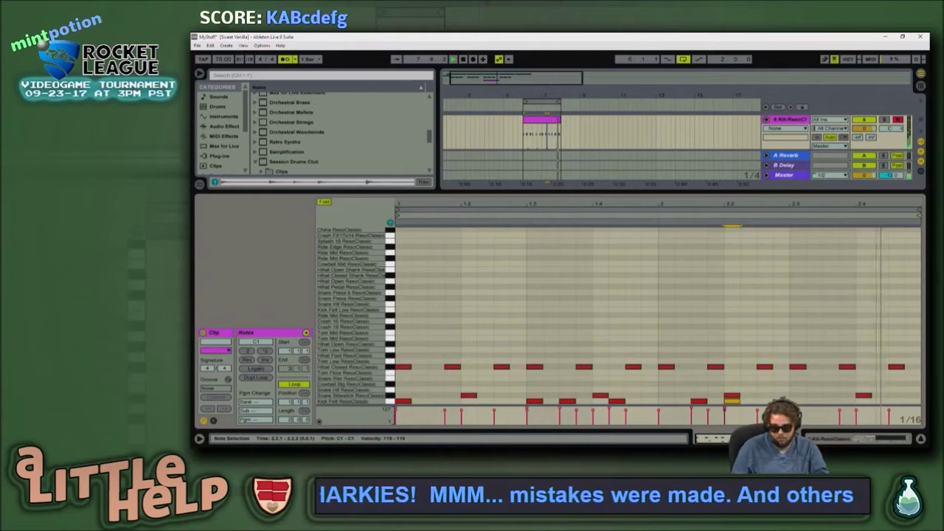
{"action": "double_click", "coordinate": [797, 402]}
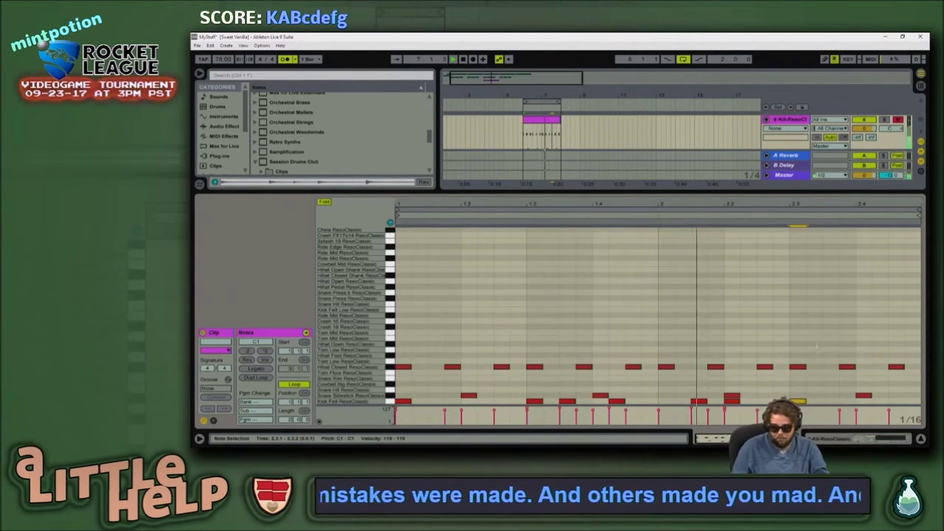
{"action": "left_click", "coordinate": [884, 404]}
{"action": "double_click", "coordinate": [883, 403]}
{"action": "double_click", "coordinate": [913, 402]}
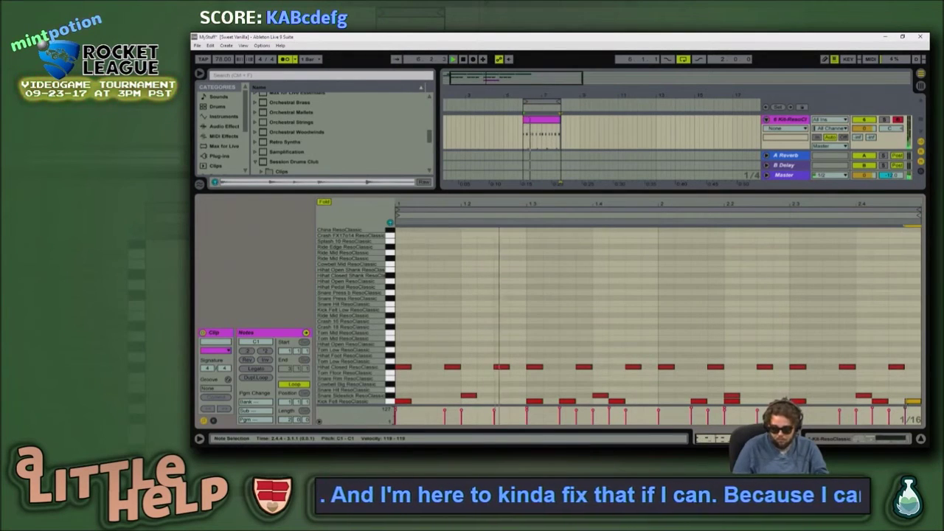
{"action": "left_click_drag", "start_coordinate": [913, 402], "coordinate": [896, 401]}
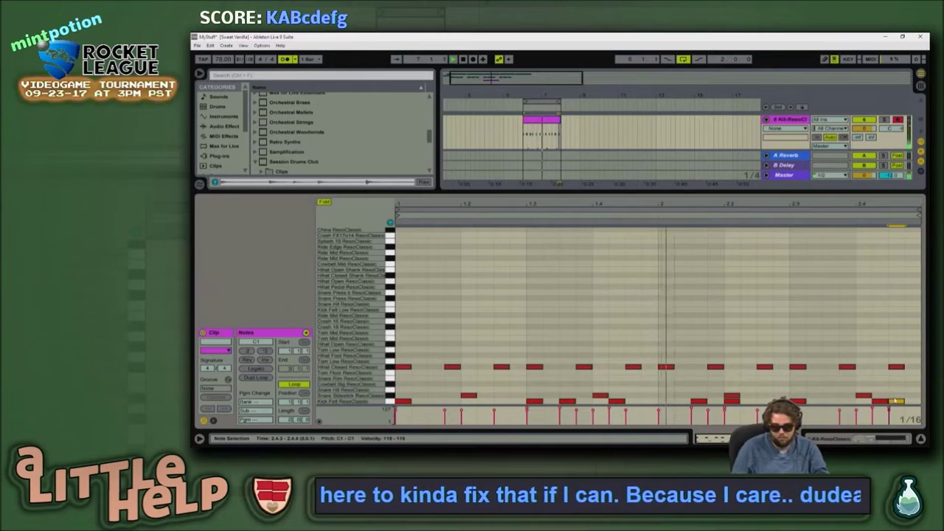
Step: Try to copy the Velocity device from the Guitar Mute track to the Kit-ResoClassic track
{"action": "scroll", "coordinate": [759, 139], "scroll_direction": "up", "scroll_amount": 3}
{"action": "scroll", "coordinate": [760, 139], "scroll_direction": "up", "scroll_amount": 3}
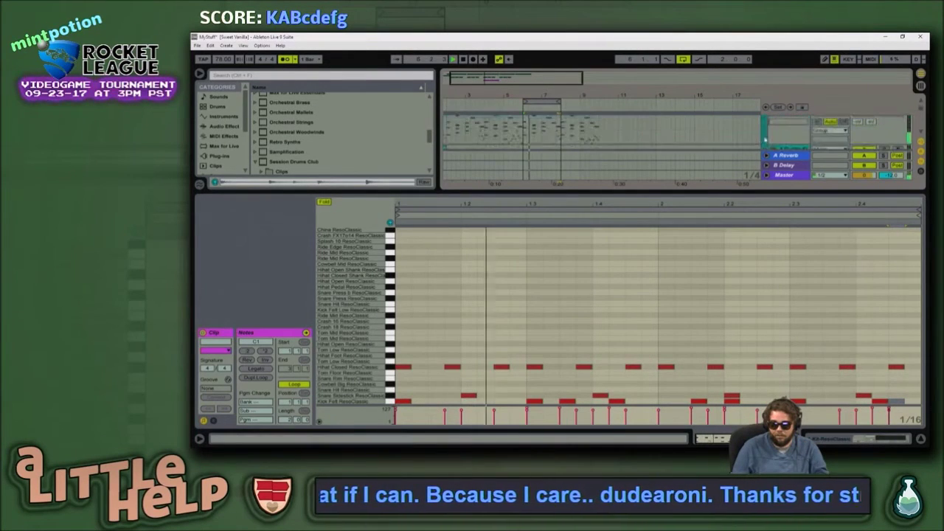
{"action": "scroll", "coordinate": [766, 140], "scroll_direction": "up", "scroll_amount": 1}
{"action": "double_click", "coordinate": [792, 136]}
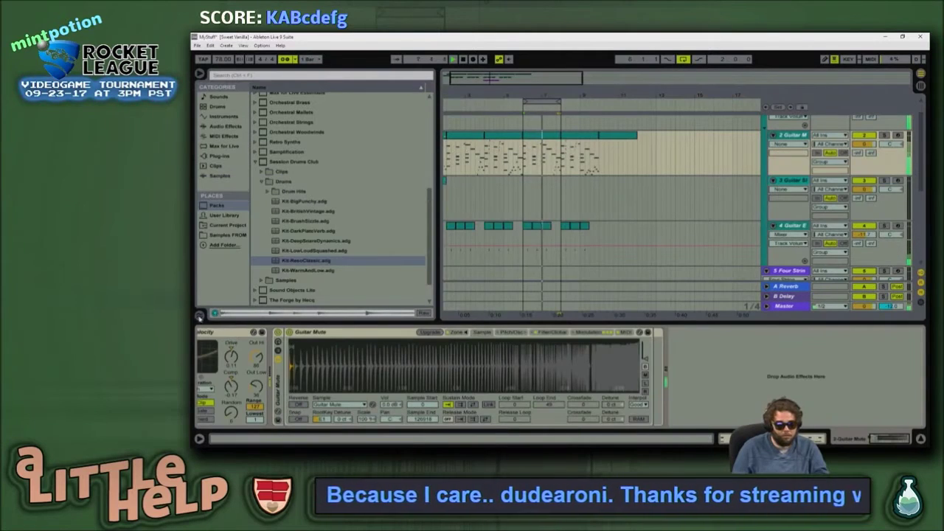
{"action": "left_click", "coordinate": [238, 331]}
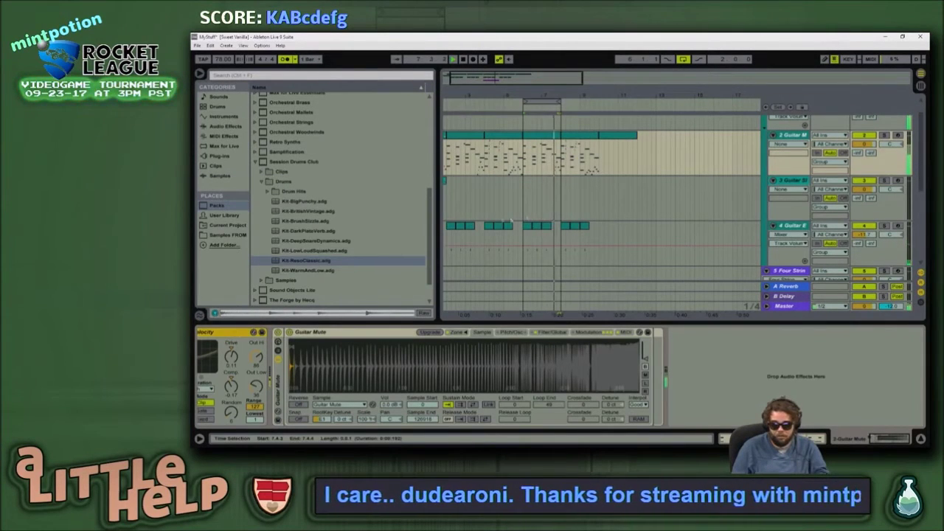
{"action": "scroll", "coordinate": [791, 253], "scroll_direction": "down", "scroll_amount": 2}
{"action": "left_click", "coordinate": [791, 254]}
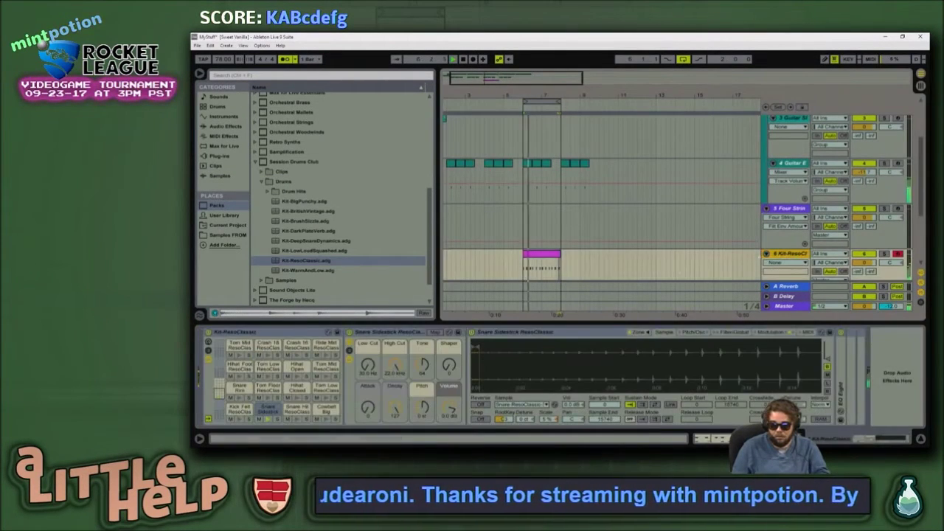
{"action": "left_click", "coordinate": [913, 353]}
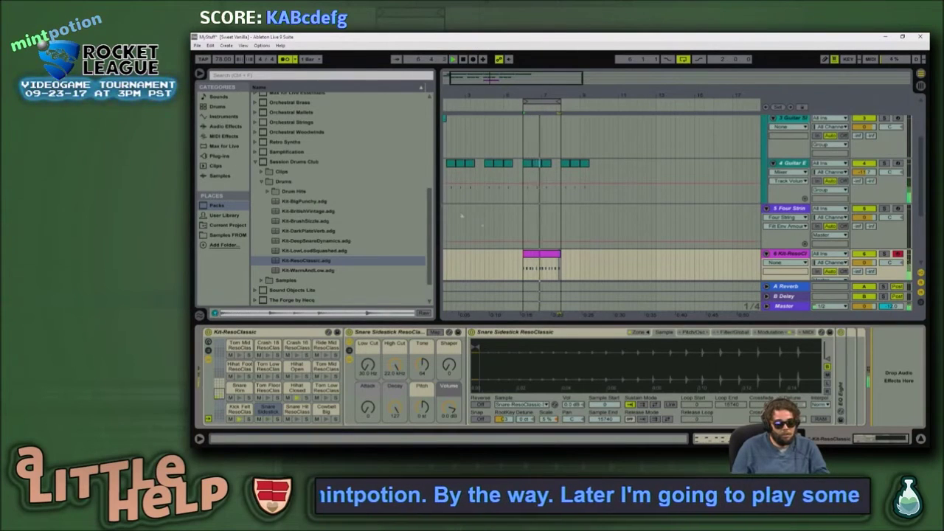
{"action": "left_click", "coordinate": [613, 267]}
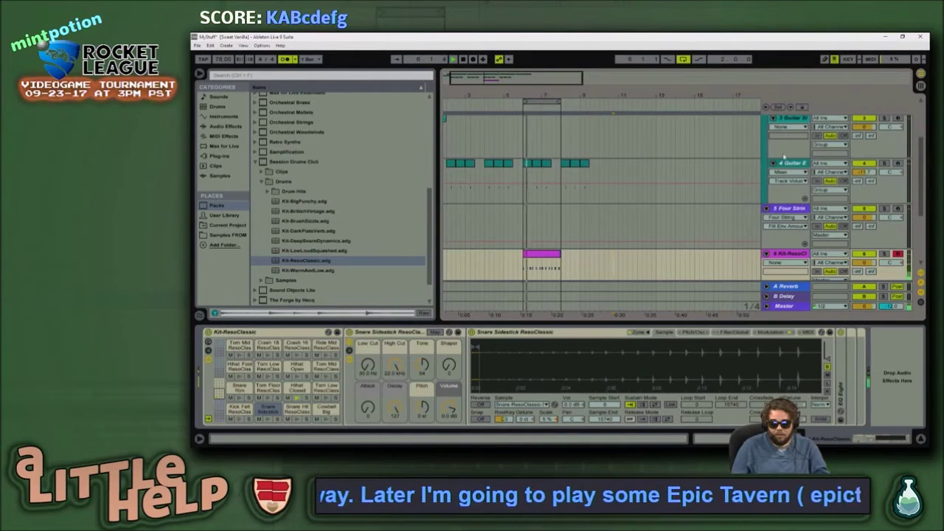
Step: Copy the Guitar Mute track's Velocity device to the front of the Kit-ResoClassic device chain and set its Random amount to 14
{"action": "left_click", "coordinate": [794, 125]}
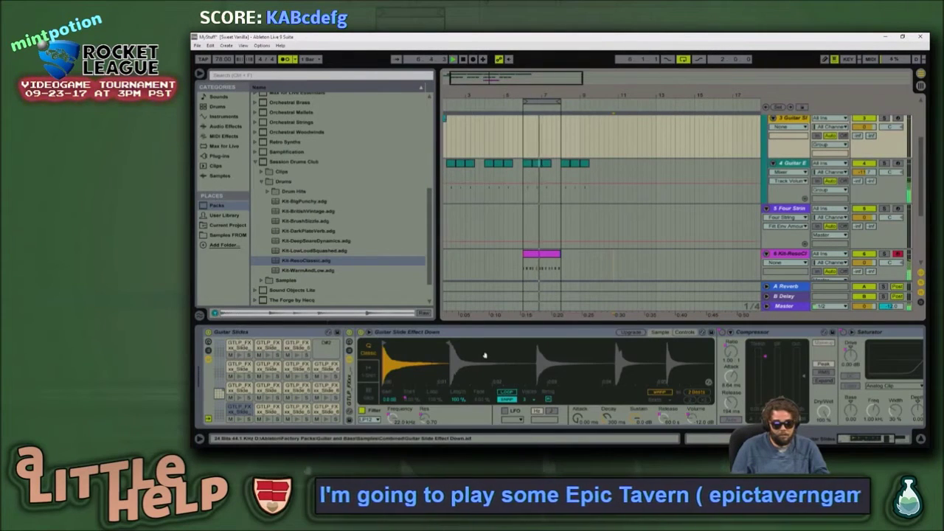
{"action": "scroll", "coordinate": [601, 207], "scroll_direction": "up", "scroll_amount": 2}
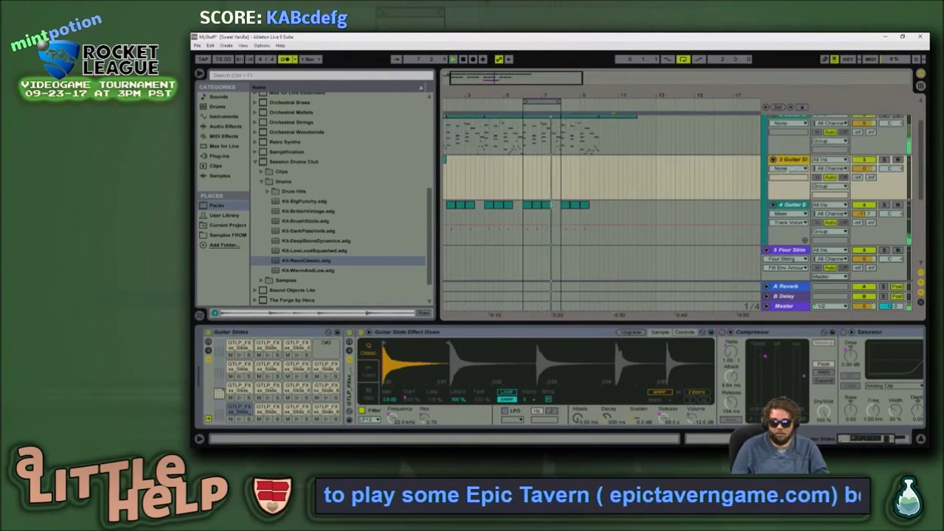
{"action": "left_click", "coordinate": [795, 126]}
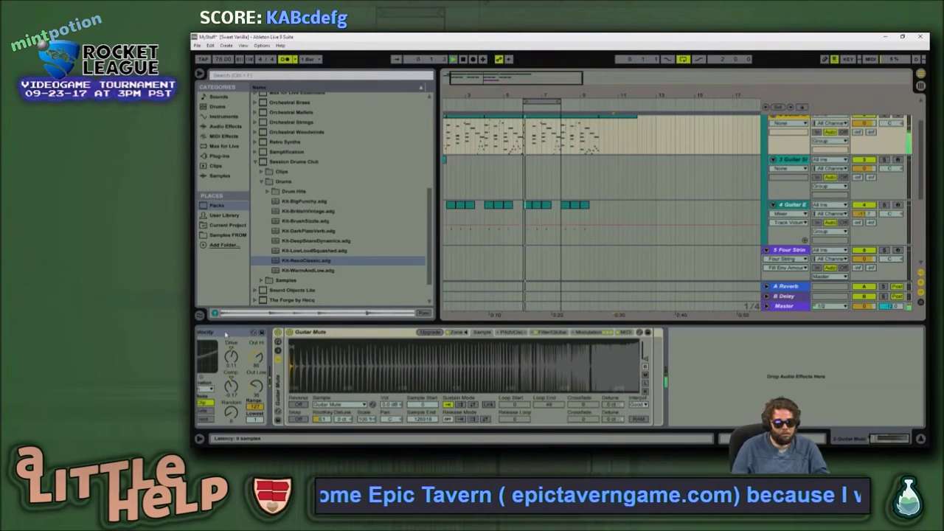
{"action": "left_click", "coordinate": [225, 333]}
{"action": "left_click_drag", "start_coordinate": [546, 244], "coordinate": [623, 284]}
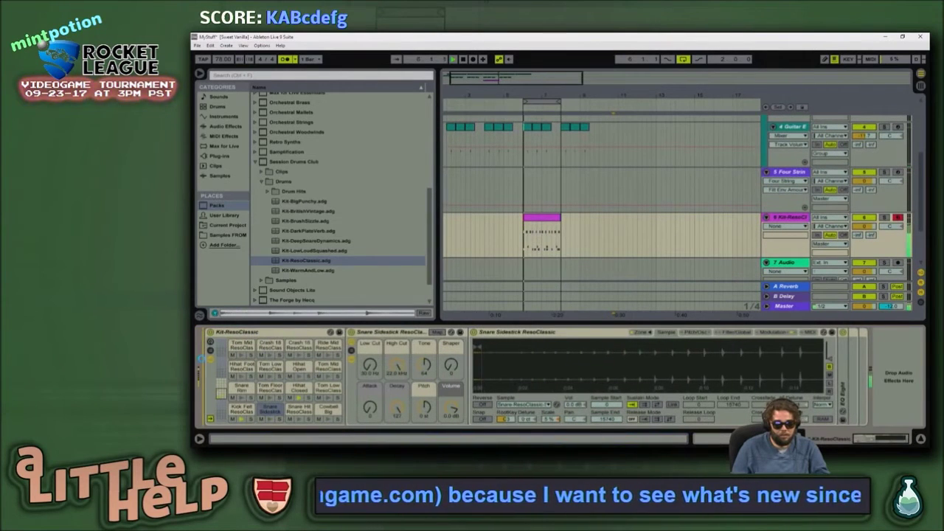
{"action": "left_click_drag", "start_coordinate": [201, 360], "coordinate": [202, 363]}
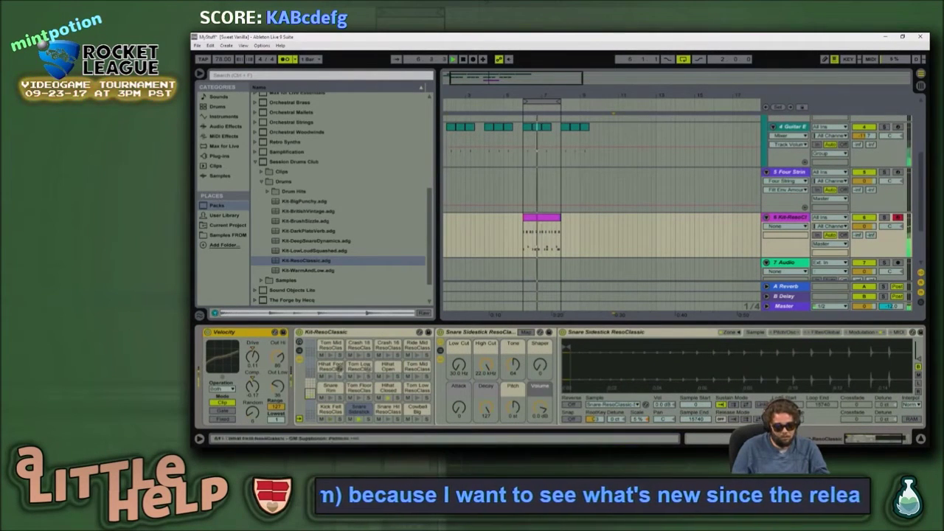
{"action": "left_click_drag", "start_coordinate": [277, 358], "coordinate": [277, 360]}
{"action": "left_click_drag", "start_coordinate": [252, 414], "coordinate": [253, 408]}
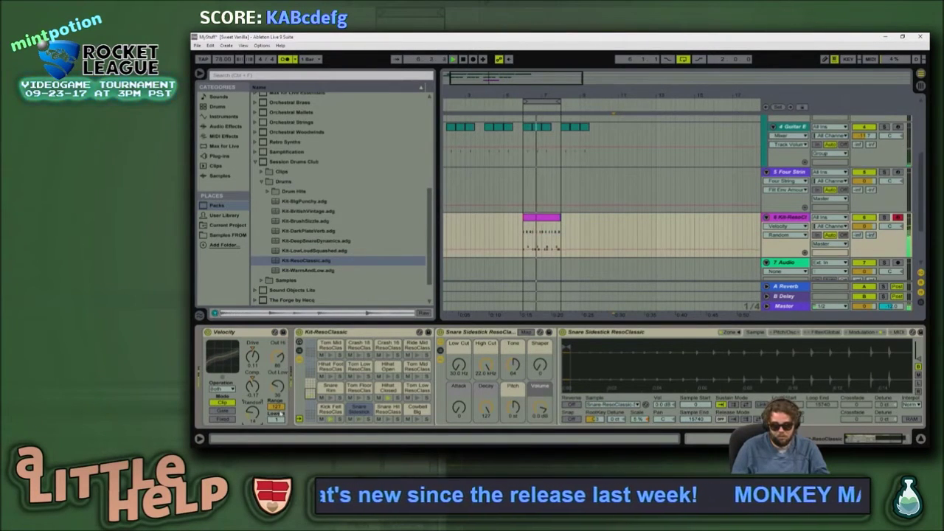
Step: Place a 1/16 Ride Edge note at 1.1.1 of the drum clip and duplicate its one-beat range seven times through both bars
{"action": "left_click", "coordinate": [550, 219]}
{"action": "double_click", "coordinate": [550, 219]}
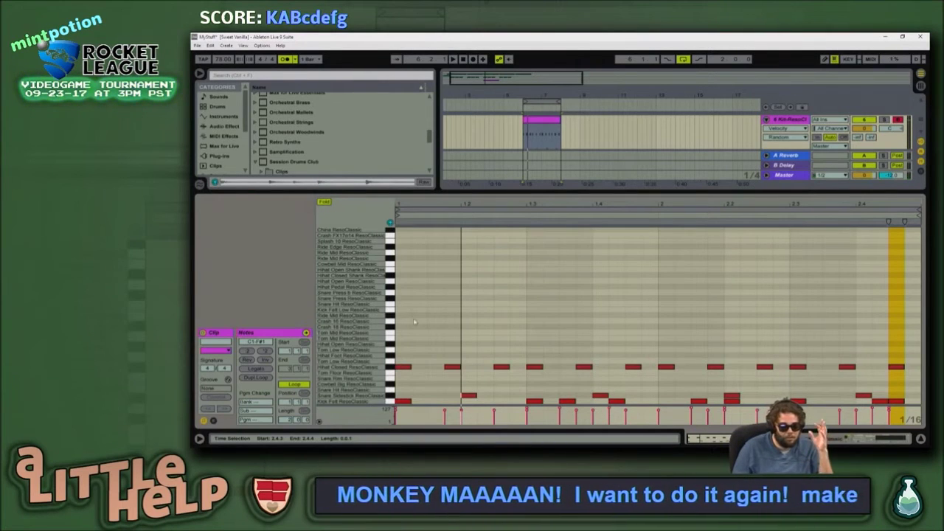
{"action": "double_click", "coordinate": [403, 317]}
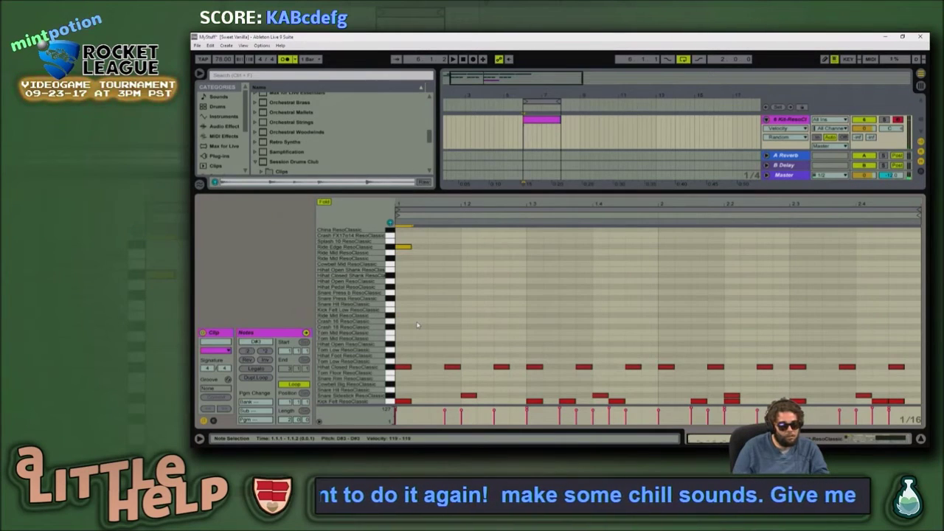
{"action": "left_click_drag", "start_coordinate": [453, 240], "coordinate": [391, 262]}
{"action": "left_click_drag", "start_coordinate": [454, 240], "coordinate": [396, 259]}
{"action": "key", "text": "ctrl+d"}
{"action": "key", "text": "ctrl+d"}
{"action": "key", "text": "ctrl+d"}
{"action": "key", "text": "ctrl+d"}
{"action": "key", "text": "ctrl+d"}
{"action": "key", "text": "ctrl+d"}
{"action": "key", "text": "ctrl+d"}
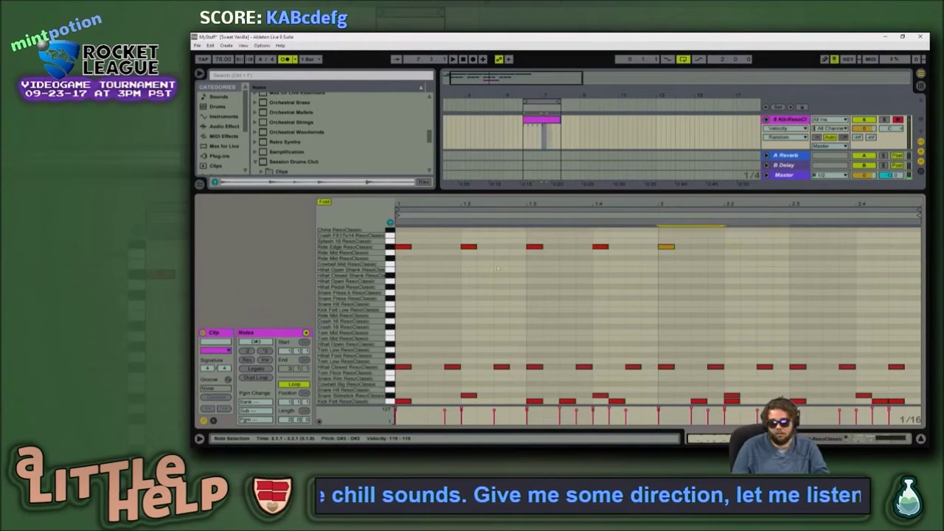
Step: Shape the Ride Edge velocities into a rising ramp from about 27 at beat 1.2 to the last note, and play the loop
{"action": "left_click_drag", "start_coordinate": [892, 235], "coordinate": [397, 291]}
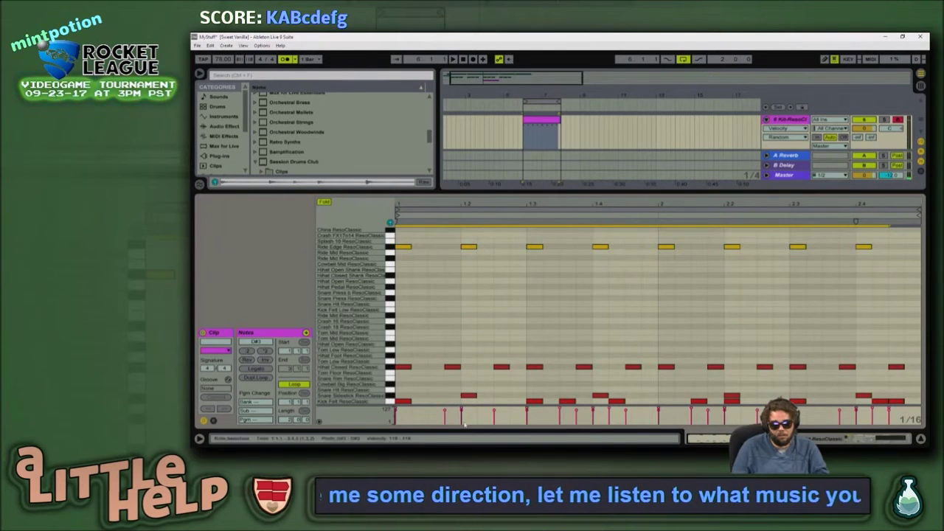
{"action": "left_click_drag", "start_coordinate": [503, 405], "coordinate": [503, 265]}
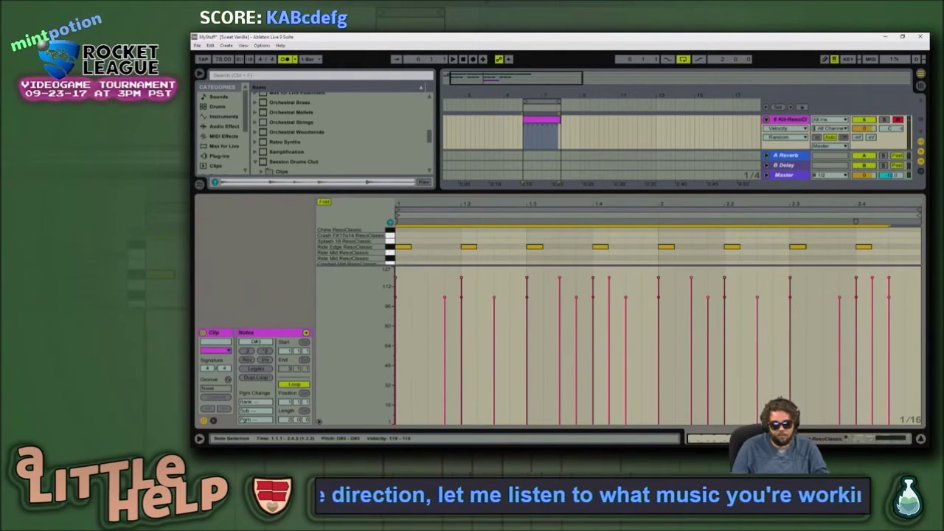
{"action": "left_click_drag", "start_coordinate": [496, 383], "coordinate": [921, 297]}
{"action": "key", "text": "space"}
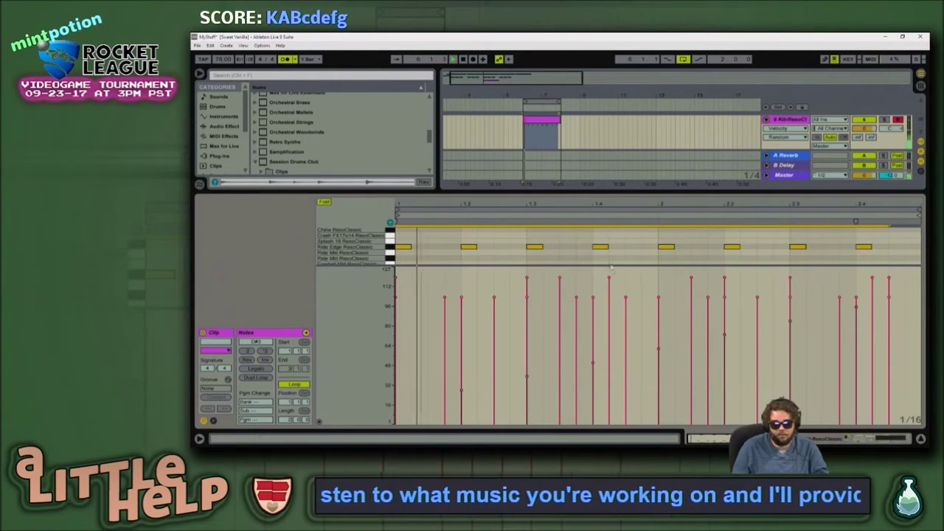
{"action": "left_click_drag", "start_coordinate": [619, 266], "coordinate": [517, 407]}
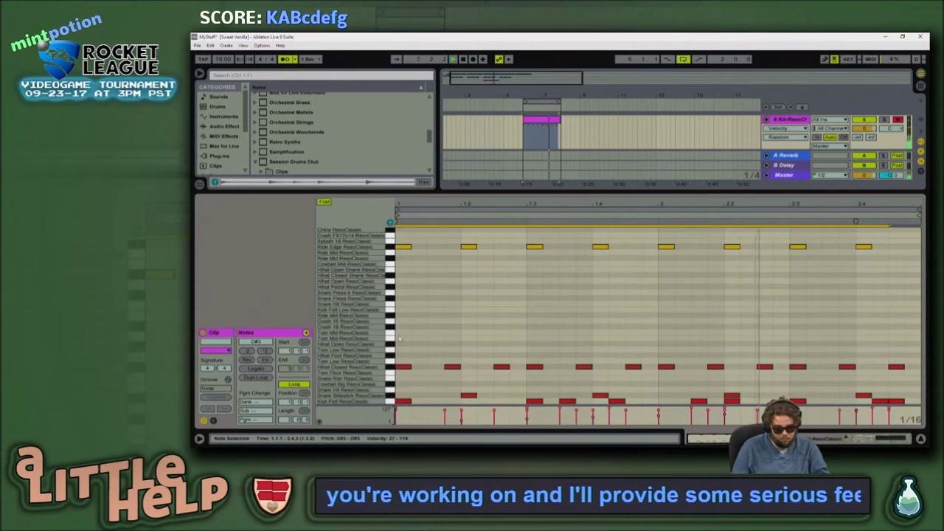
Step: Add a 1/16 Snare Hit note at 1.1.2 in the drum clip
{"action": "left_click", "coordinate": [431, 377]}
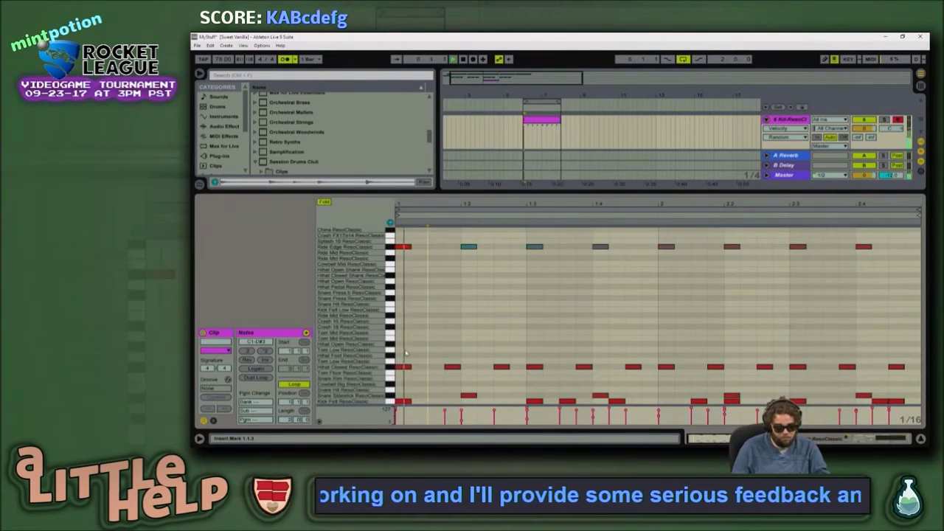
{"action": "double_click", "coordinate": [419, 391]}
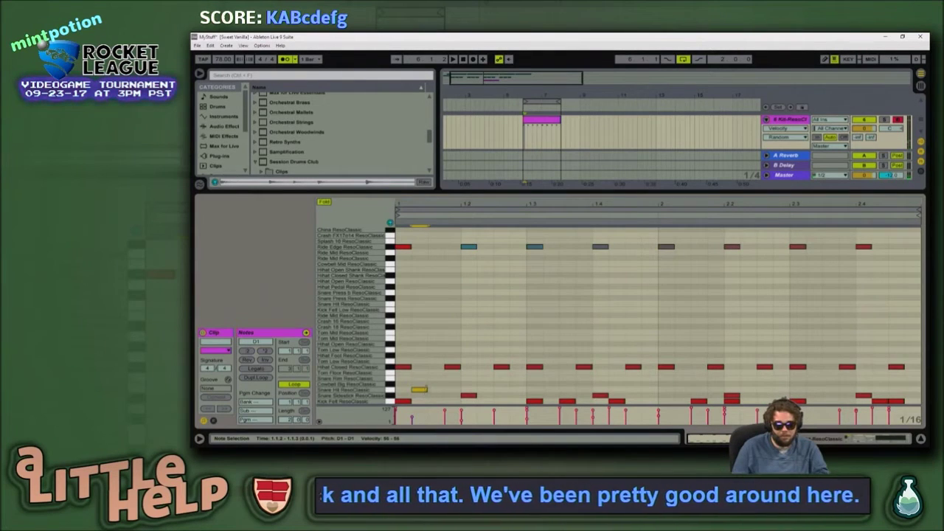
Step: Add 1/16 notes for Snare Hit at 1.1.3, Tom Low at 1.2.2 and 1.2.3, and Snare Rim at 1.3.2
{"action": "key", "text": "space"}
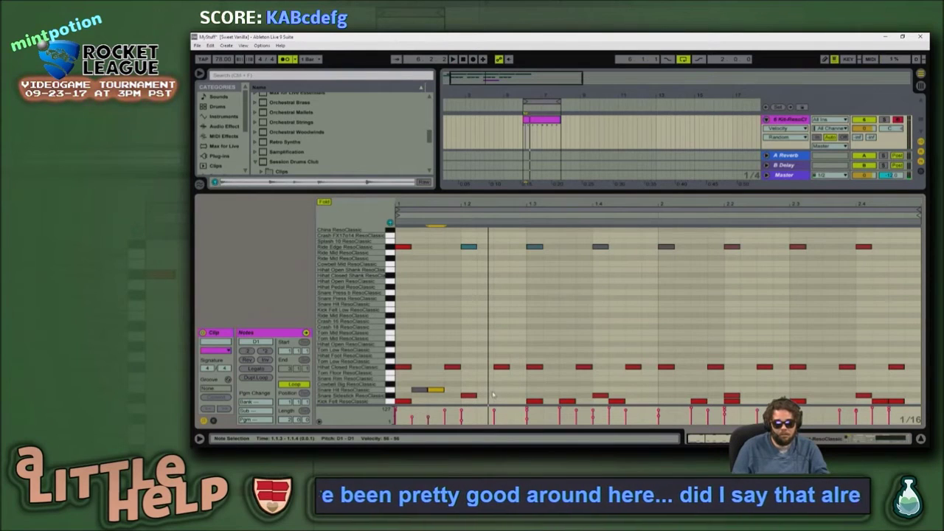
{"action": "double_click", "coordinate": [486, 351]}
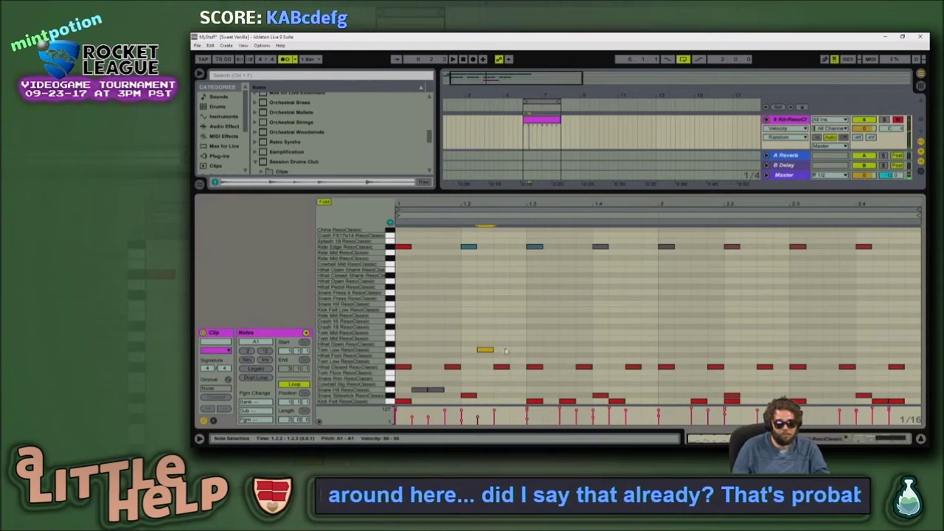
{"action": "double_click", "coordinate": [550, 391]}
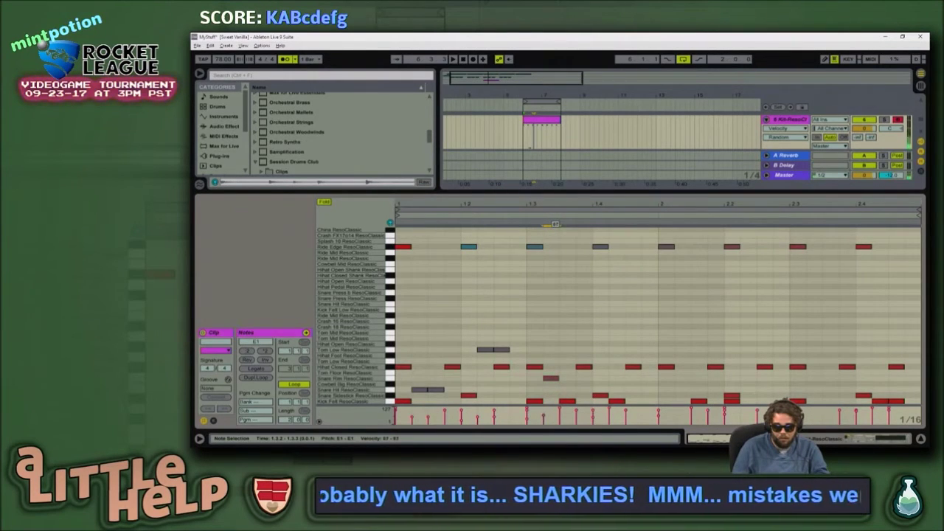
Step: Select the Snare Hit, Tom Low and Snare Rim notes together and duplicate the phrase twice through the drum clip
{"action": "left_click_drag", "start_coordinate": [448, 384], "coordinate": [414, 396]}
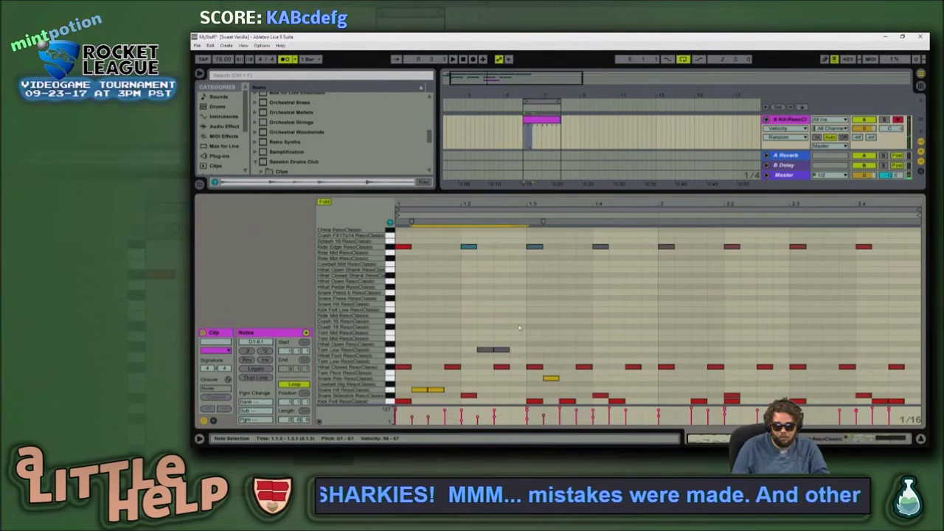
{"action": "left_click_drag", "start_coordinate": [518, 325], "coordinate": [475, 353]}
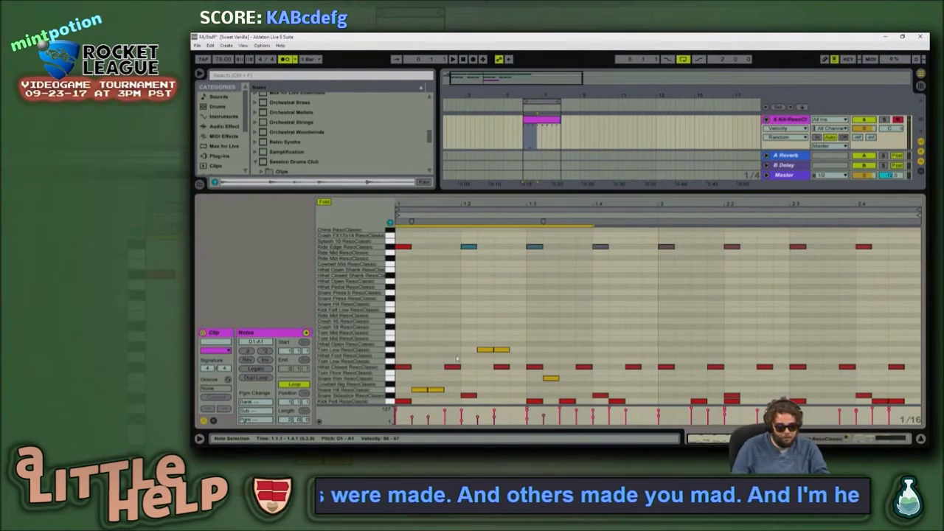
{"action": "key", "text": "ctrl+d"}
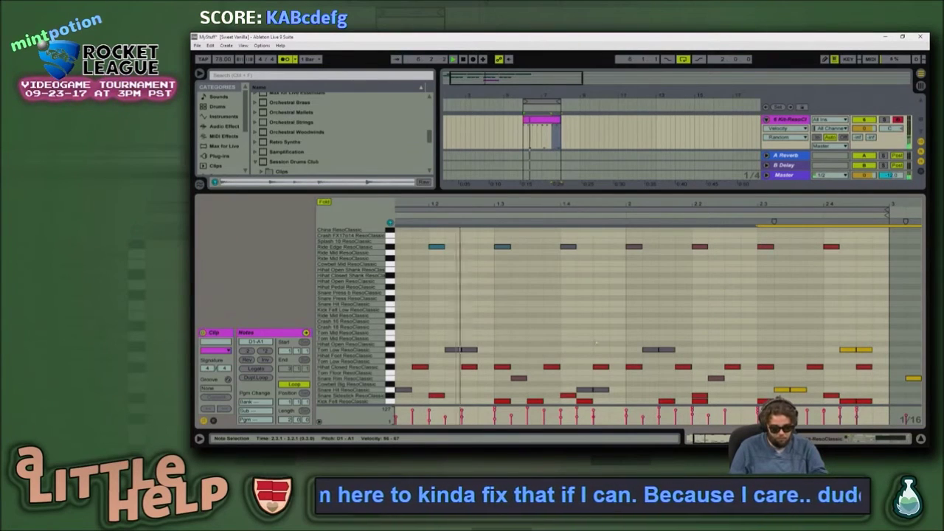
Step: Transpose the duplicated tom pair at 2.1.2 up to Tom Mid B1 and the pair at 2.4.2 up to Tom Mid C2
{"action": "left_click", "coordinate": [672, 331]}
{"action": "left_click_drag", "start_coordinate": [673, 330], "coordinate": [632, 356]}
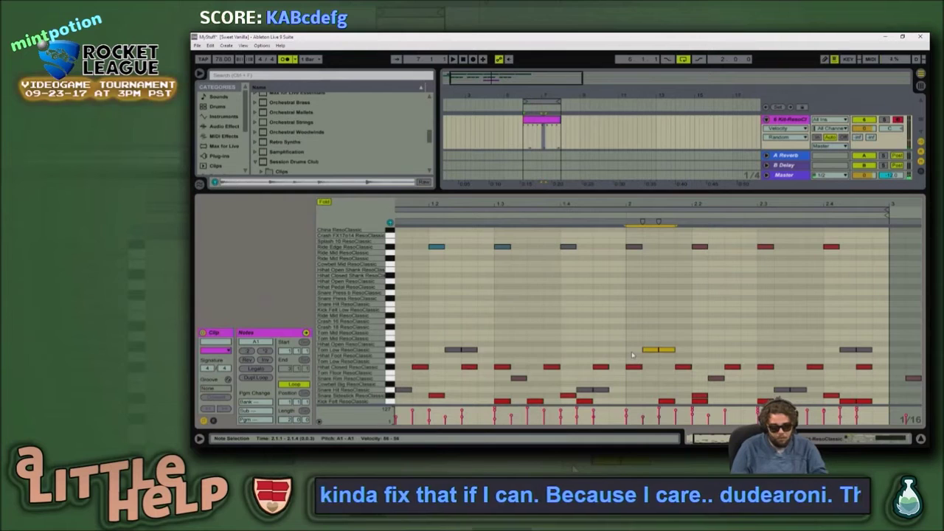
{"action": "key", "text": "Up"}
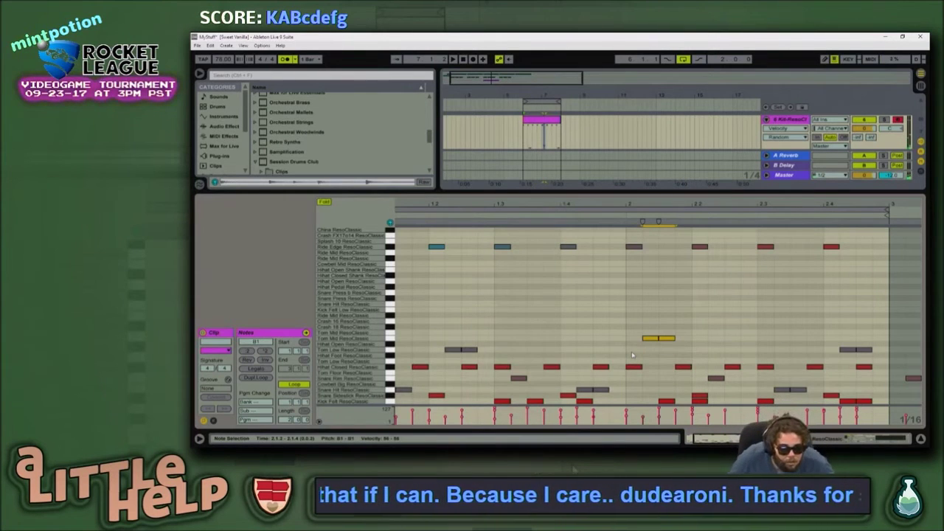
{"action": "left_click", "coordinate": [855, 349]}
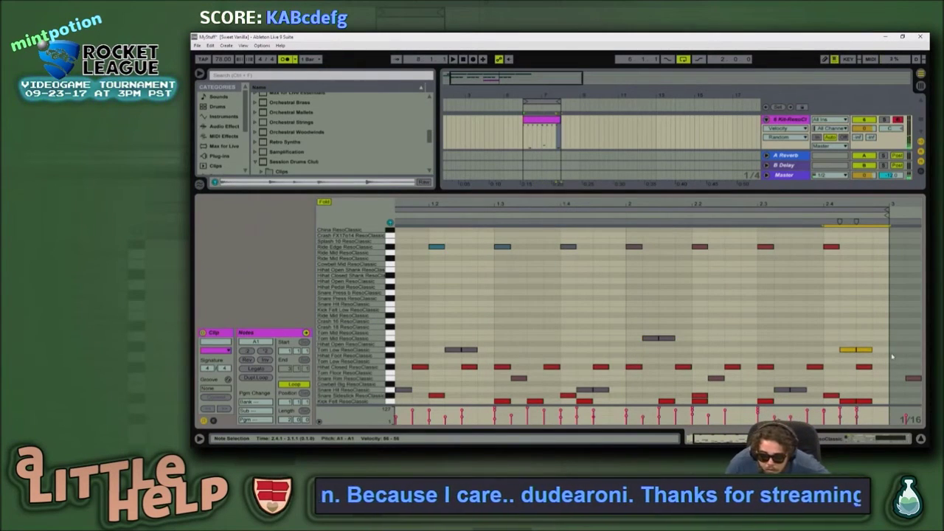
{"action": "key", "text": "Up"}
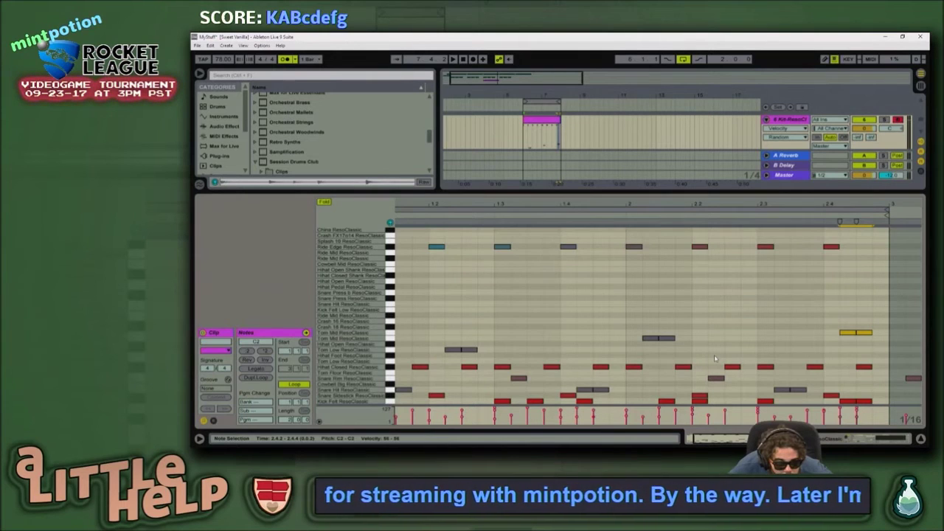
Step: Add 1/16 Kick Felt Low notes at 1.2.4, 2.3.4 and 2.4.4 in the drum clip
{"action": "double_click", "coordinate": [482, 310]}
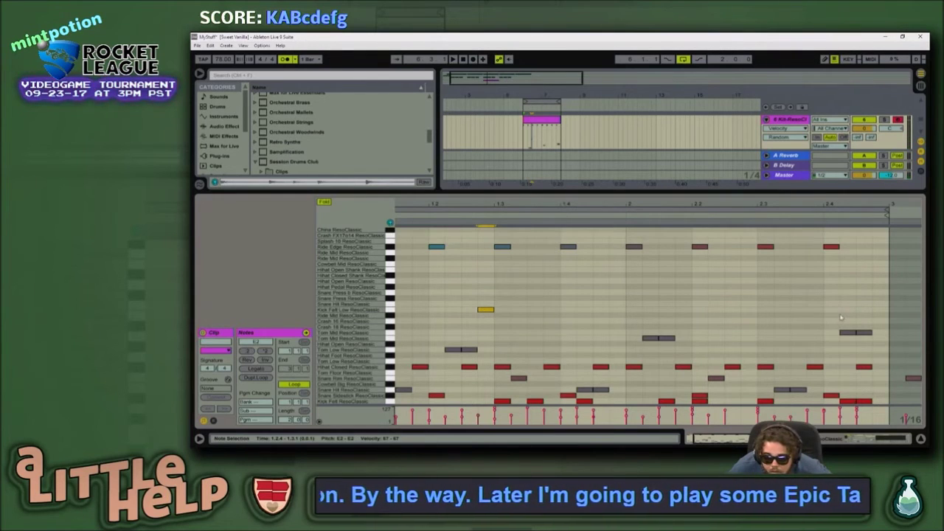
{"action": "double_click", "coordinate": [816, 311]}
{"action": "double_click", "coordinate": [883, 311]}
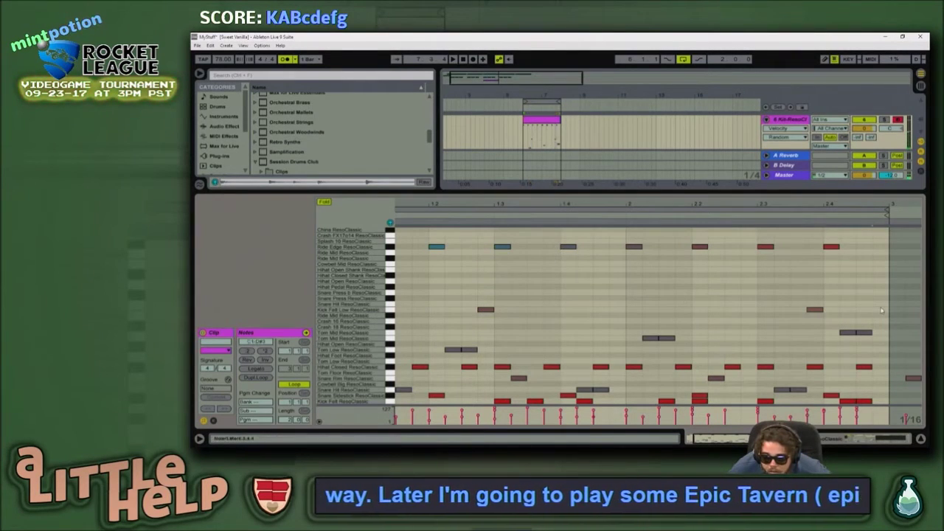
Step: Play the loop, turn off the metronome and enlarge the arrangement area to review the drum track against the guitar tracks
{"action": "key", "text": "space"}
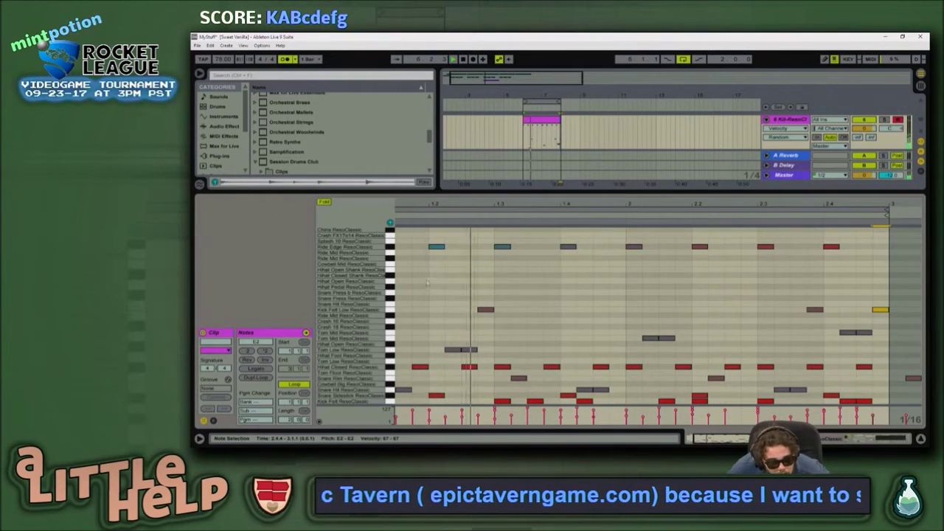
{"action": "scroll", "coordinate": [428, 302], "scroll_direction": "up", "scroll_amount": 1}
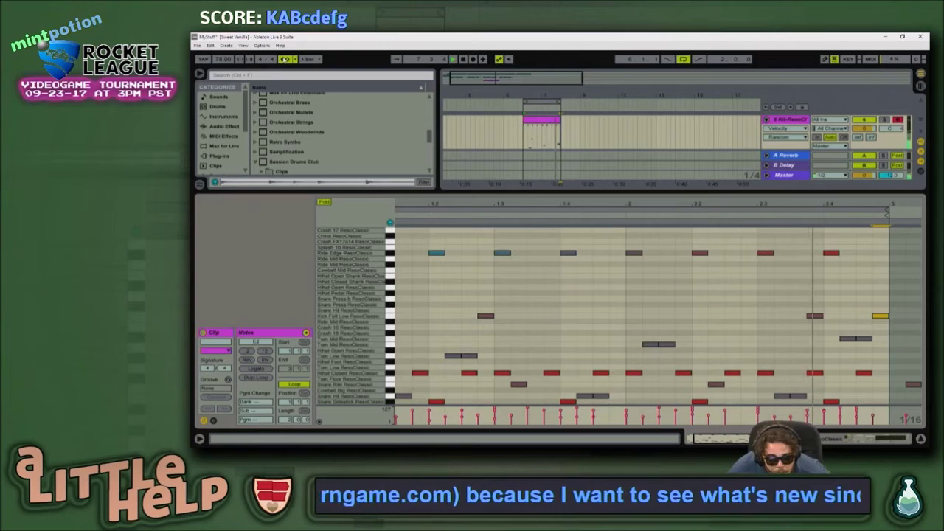
{"action": "left_click_drag", "start_coordinate": [598, 192], "coordinate": [602, 266]}
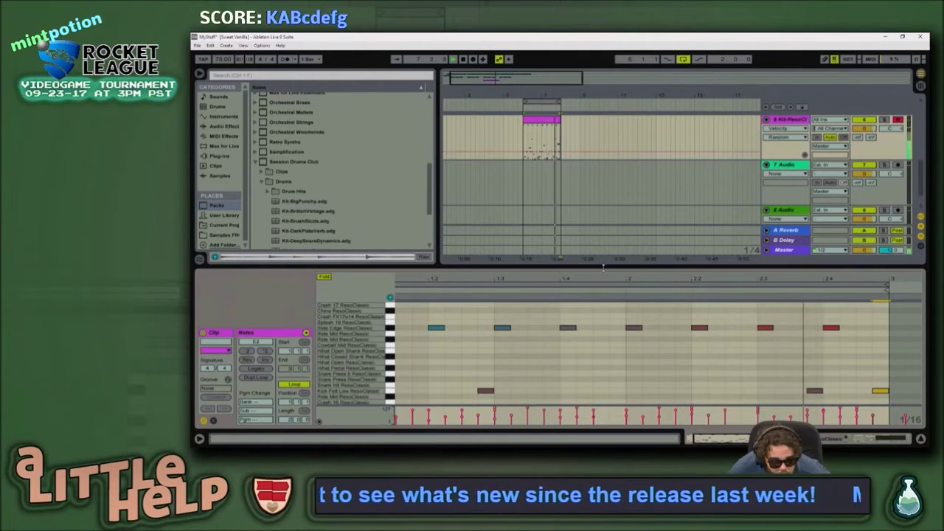
{"action": "scroll", "coordinate": [603, 195], "scroll_direction": "up", "scroll_amount": 2}
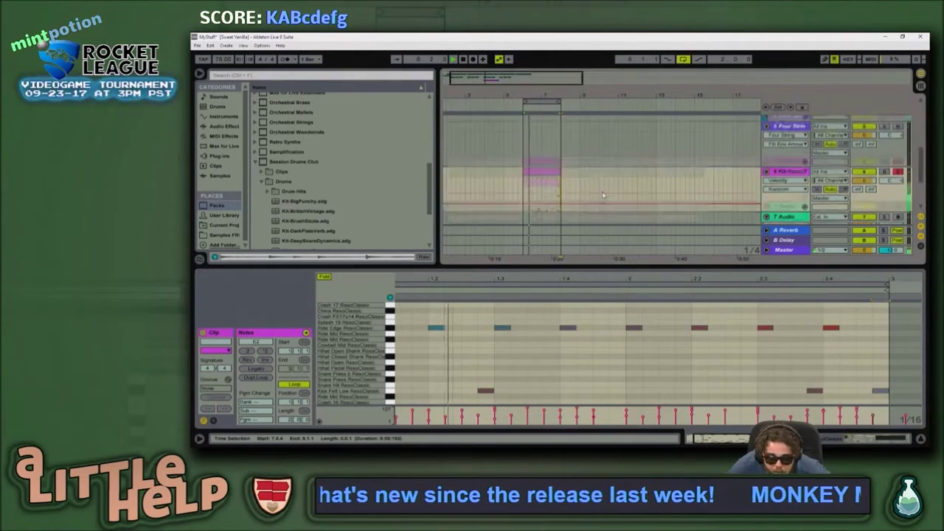
{"action": "scroll", "coordinate": [604, 195], "scroll_direction": "up", "scroll_amount": 2}
{"action": "scroll", "coordinate": [586, 247], "scroll_direction": "down", "scroll_amount": 1}
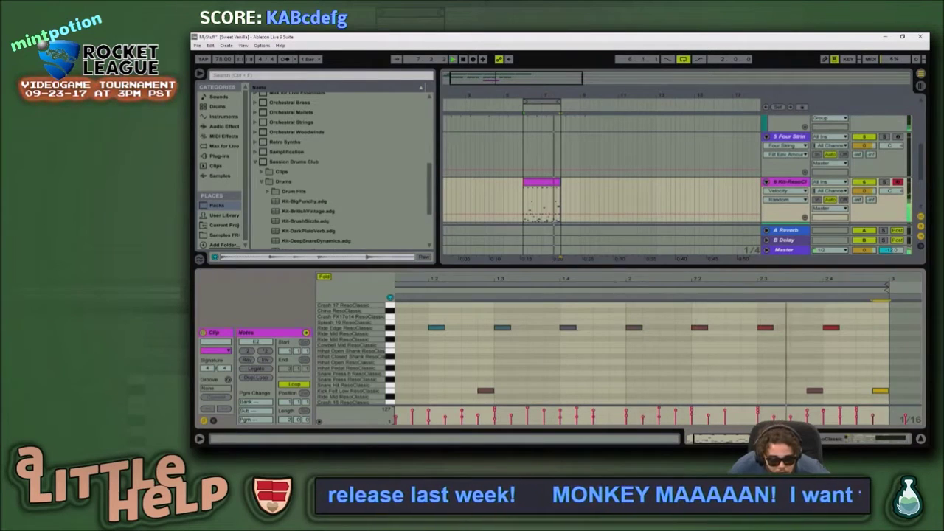
{"action": "left_click_drag", "start_coordinate": [487, 267], "coordinate": [487, 324]}
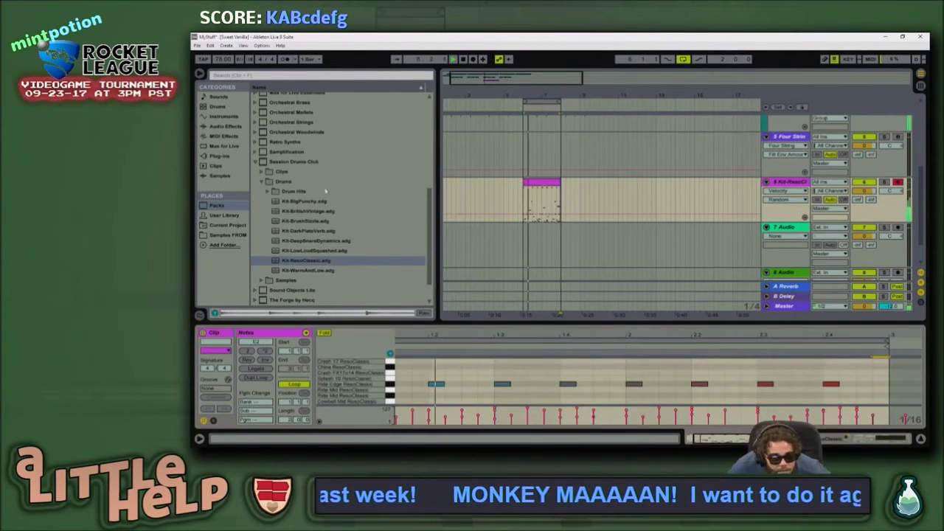
{"action": "scroll", "coordinate": [585, 200], "scroll_direction": "up", "scroll_amount": 5}
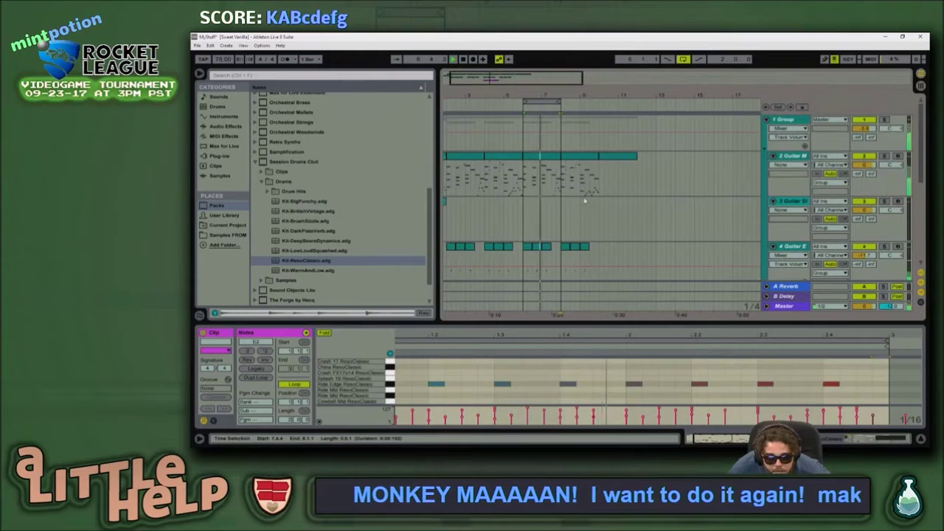
{"action": "scroll", "coordinate": [585, 200], "scroll_direction": "down", "scroll_amount": 4}
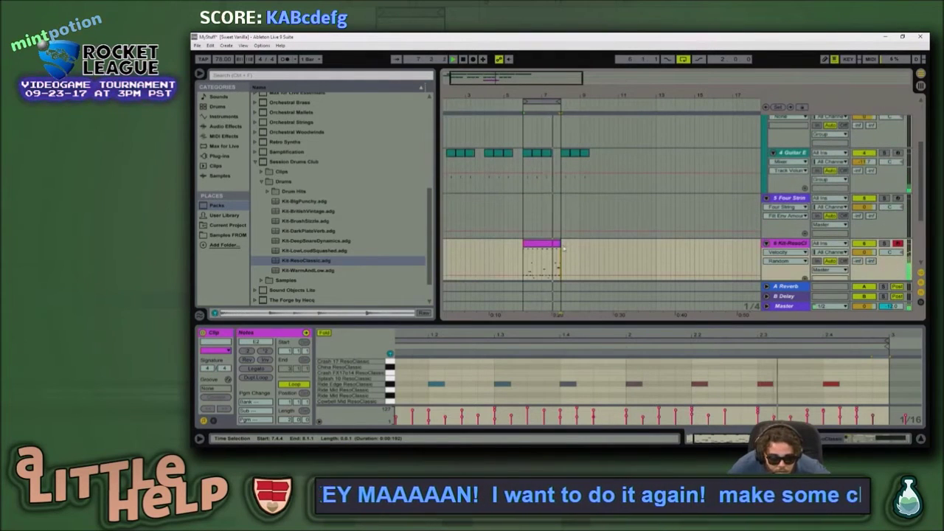
Step: Copy the two-bar drum clip at bar 6 to bars 8, 4 and 2 on the Kit-ResoClassic track
{"action": "left_click", "coordinate": [549, 245]}
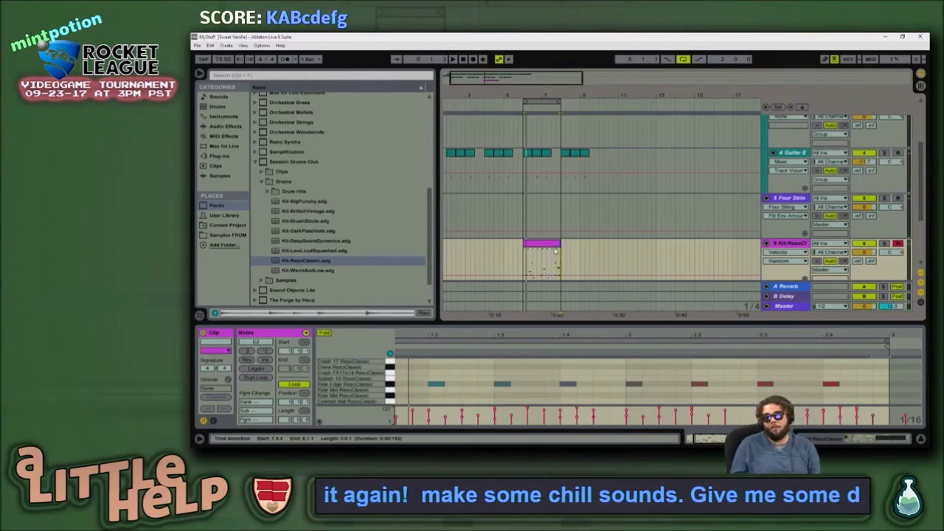
{"action": "left_click", "coordinate": [506, 251]}
{"action": "left_click", "coordinate": [543, 251]}
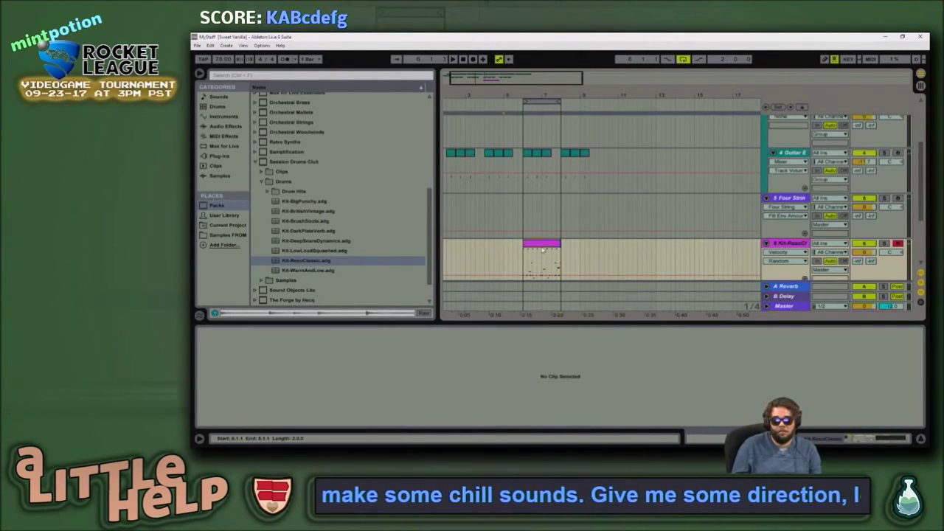
{"action": "left_click_drag", "start_coordinate": [533, 248], "coordinate": [575, 252]}
{"action": "left_click", "coordinate": [506, 248]}
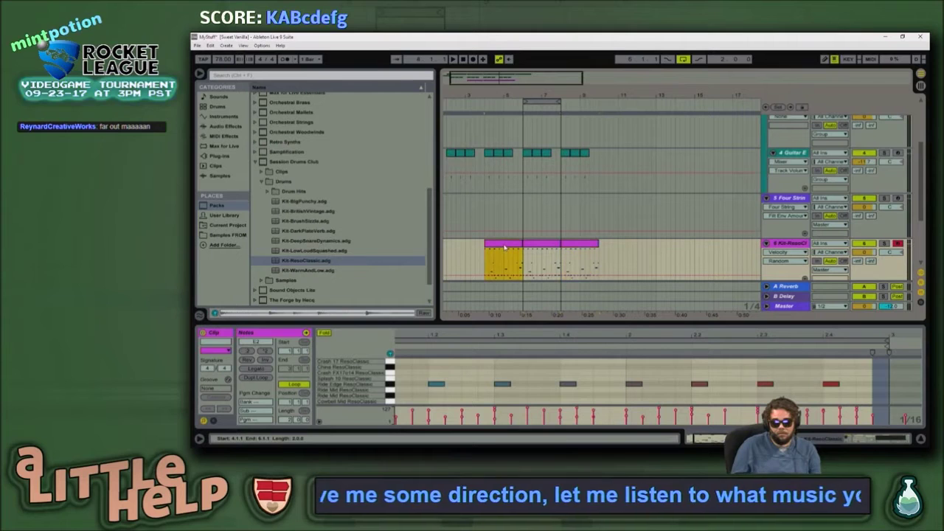
{"action": "left_click_drag", "start_coordinate": [508, 247], "coordinate": [476, 251]}
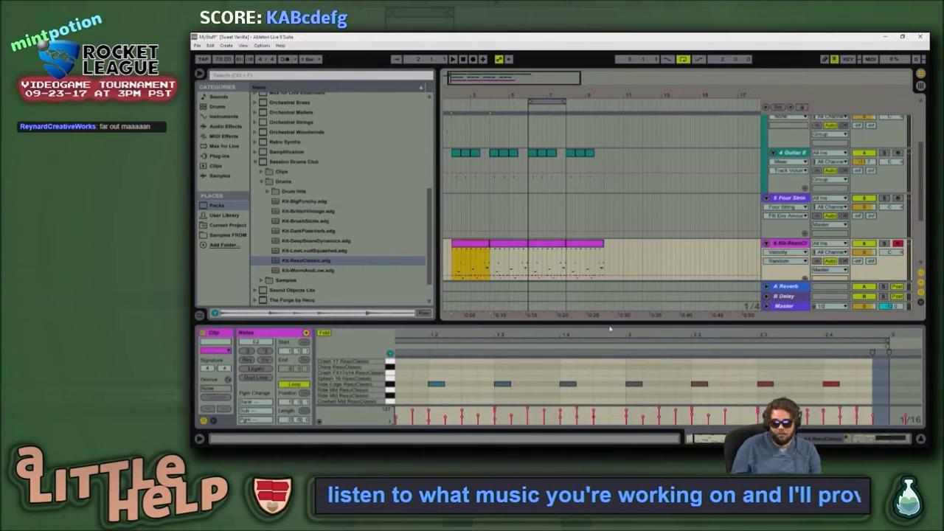
Step: Delete every note except the Ride Edge hits from the drum clip at bar 2
{"action": "left_click_drag", "start_coordinate": [610, 322], "coordinate": [610, 74]}
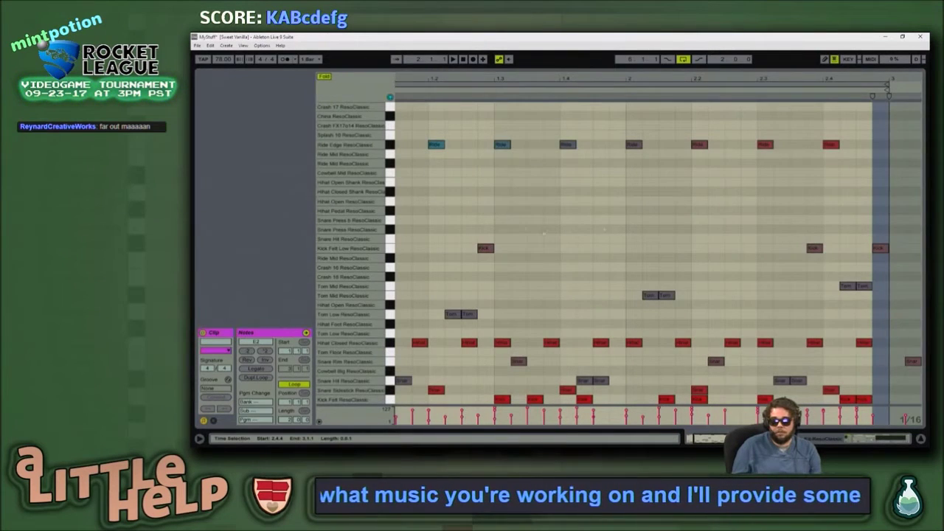
{"action": "left_click", "coordinate": [502, 222]}
{"action": "left_click_drag", "start_coordinate": [438, 79], "coordinate": [465, 74]}
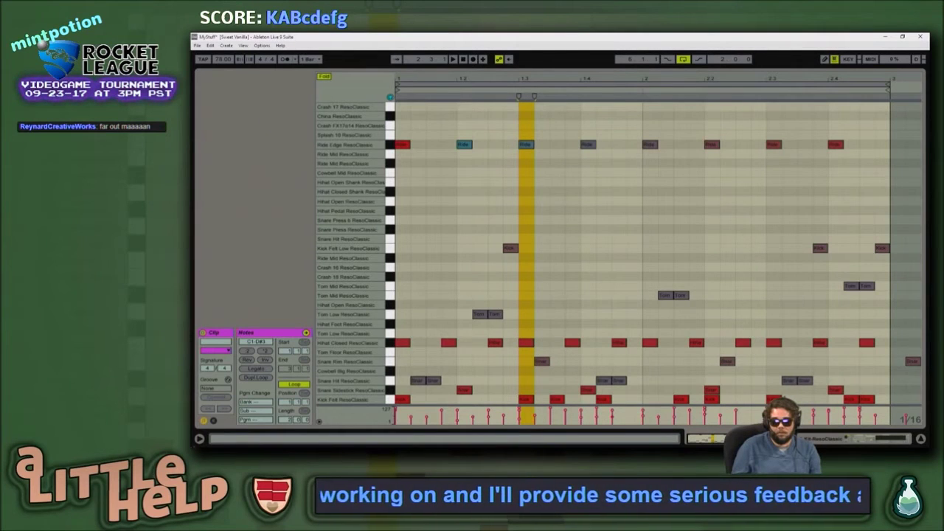
{"action": "left_click", "coordinate": [679, 210]}
{"action": "key", "text": "ctrl+a"}
{"action": "left_click_drag", "start_coordinate": [878, 190], "coordinate": [356, 107]}
{"action": "key", "text": "ctrl+a"}
{"action": "left_click_drag", "start_coordinate": [881, 190], "coordinate": [324, 79]}
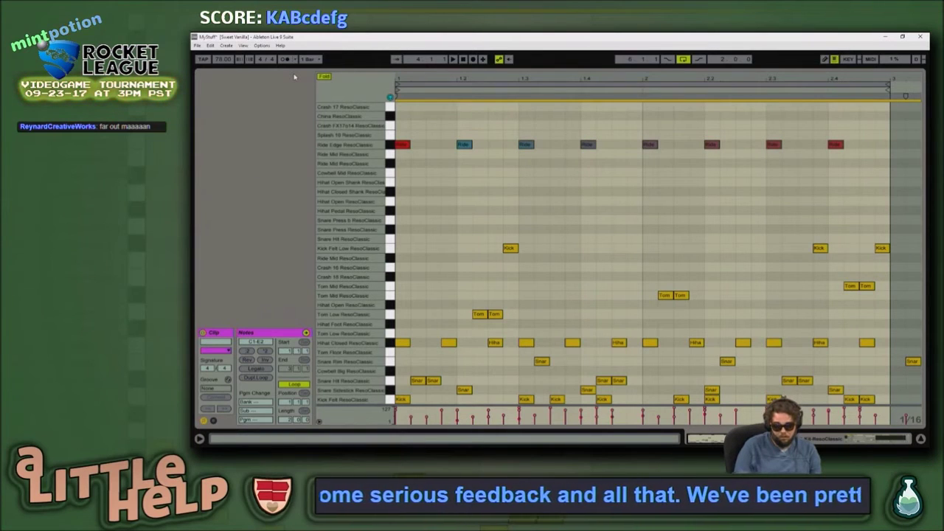
{"action": "key", "text": "Delete"}
{"action": "key", "text": "space"}
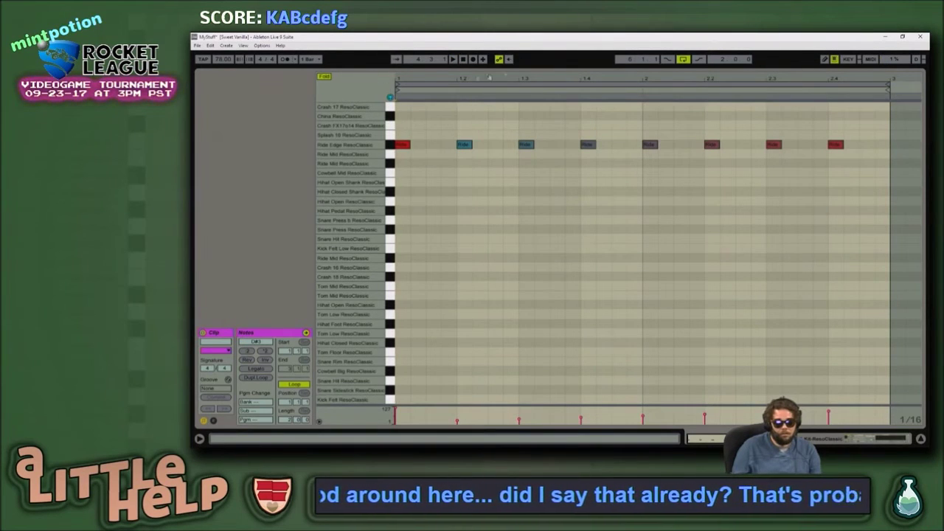
Step: Delete every note except the Ride Edge, Kick Felt Low and Snare Hit notes from the drum clip at bar 4, and play it back
{"action": "left_click_drag", "start_coordinate": [525, 66], "coordinate": [519, 326]}
{"action": "left_click", "coordinate": [515, 152]}
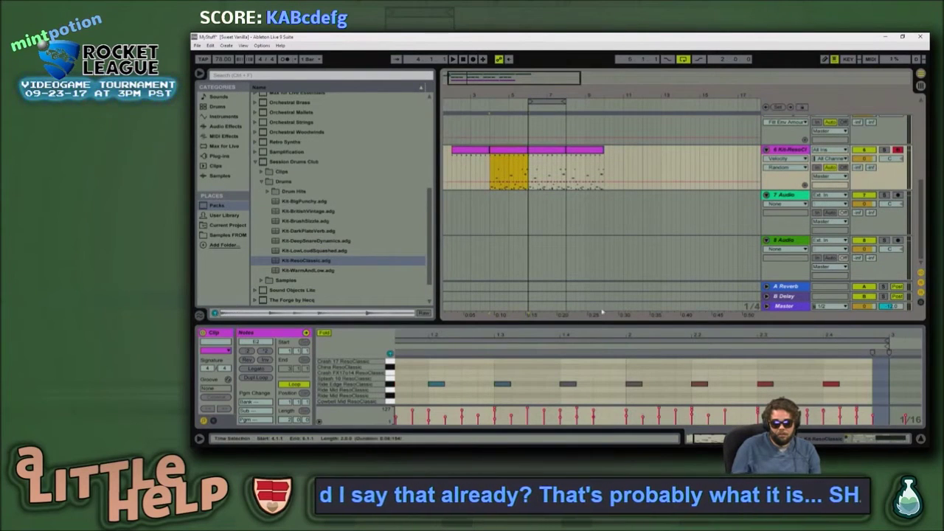
{"action": "left_click_drag", "start_coordinate": [605, 323], "coordinate": [613, 74]}
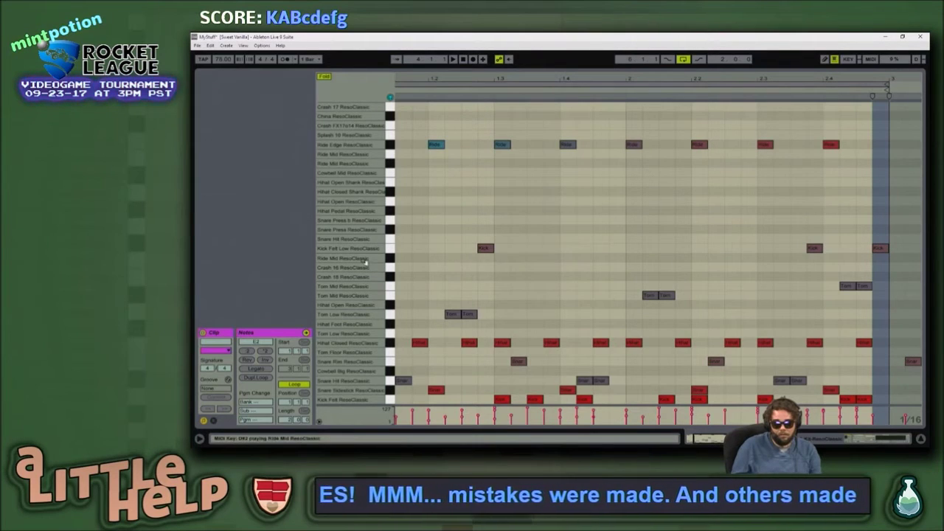
{"action": "key", "text": "ctrl+a"}
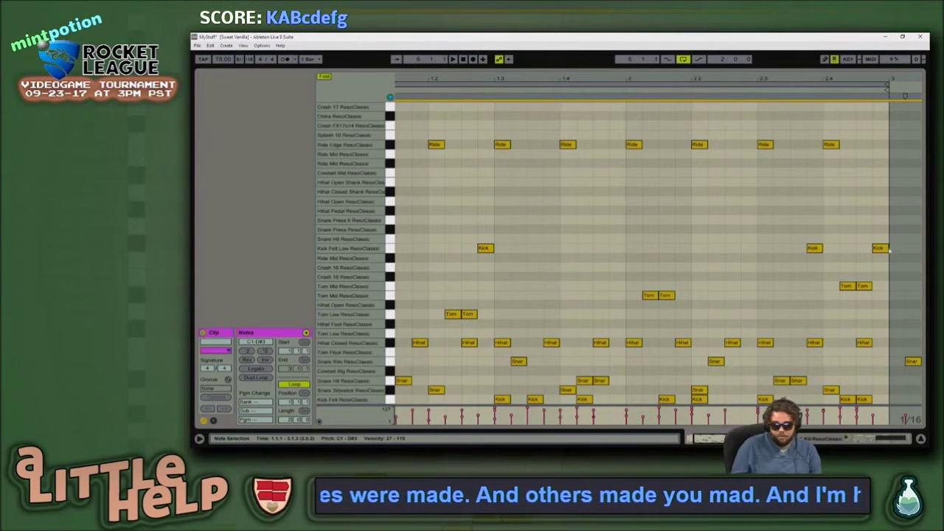
{"action": "left_click", "coordinate": [825, 87]}
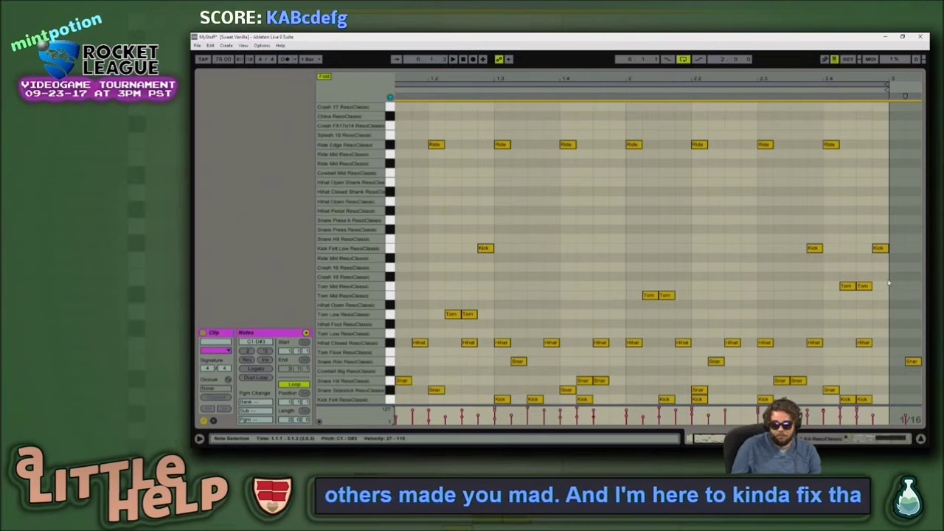
{"action": "left_click_drag", "start_coordinate": [918, 277], "coordinate": [354, 270]}
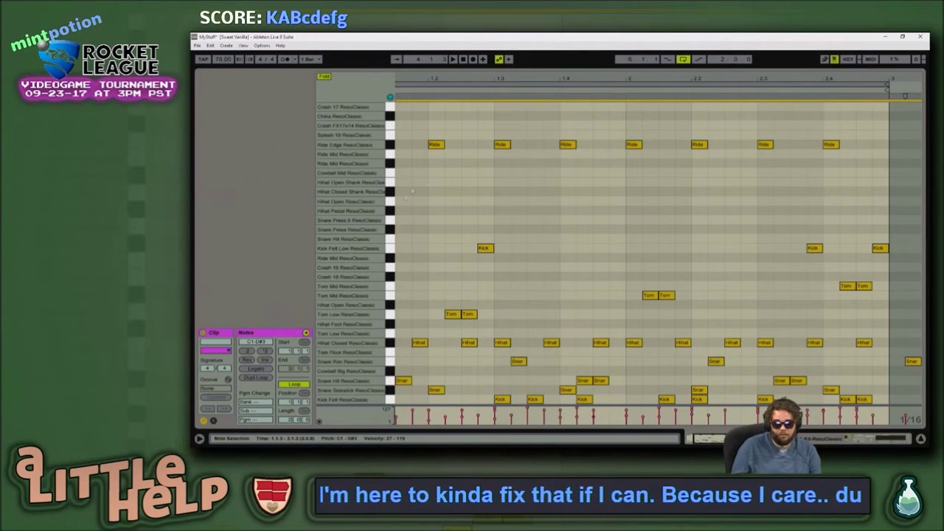
{"action": "left_click_drag", "start_coordinate": [856, 173], "coordinate": [376, 139]}
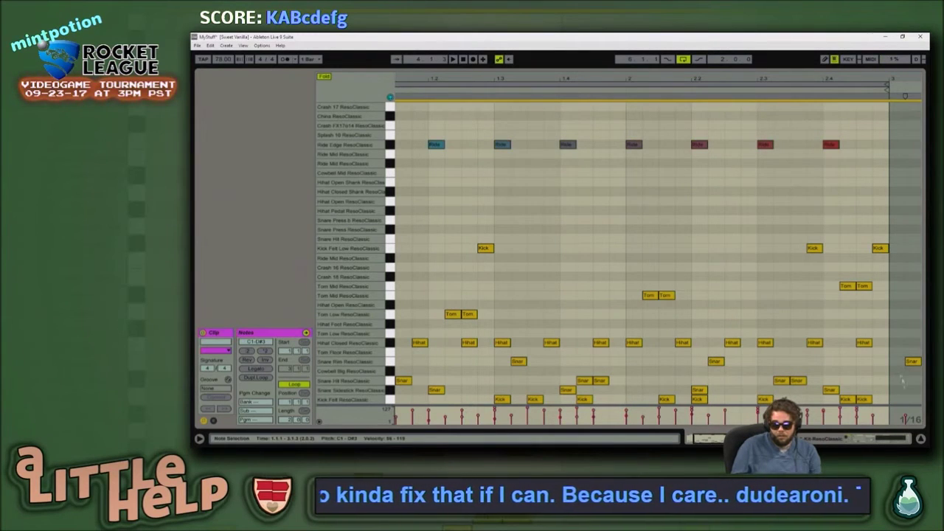
{"action": "left_click_drag", "start_coordinate": [885, 380], "coordinate": [236, 382]}
{"action": "left_click_drag", "start_coordinate": [419, 228], "coordinate": [915, 252]}
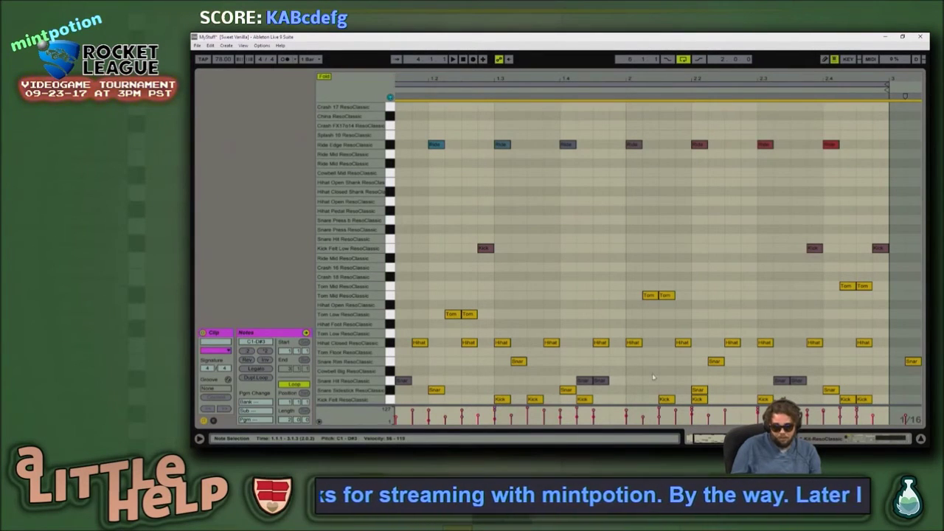
{"action": "key", "text": "Delete"}
{"action": "key", "text": "space"}
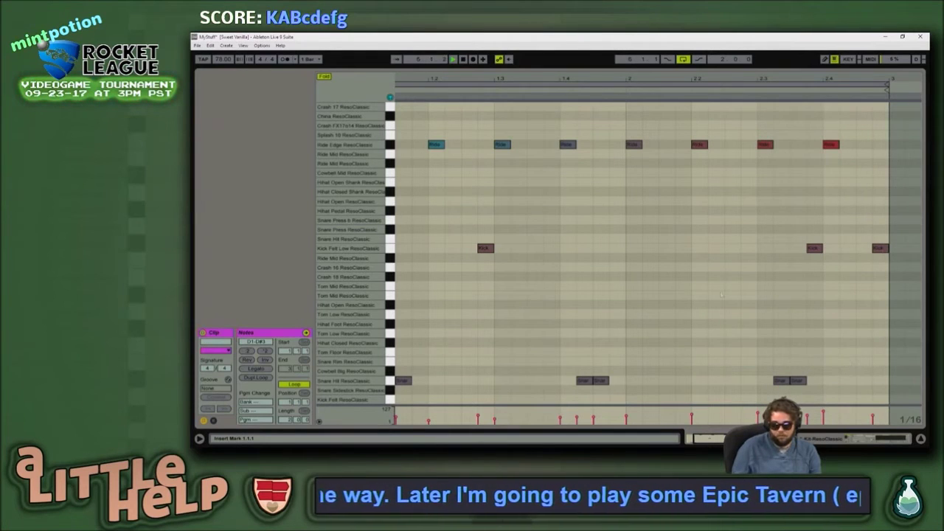
{"action": "key", "text": "shift+Tab"}
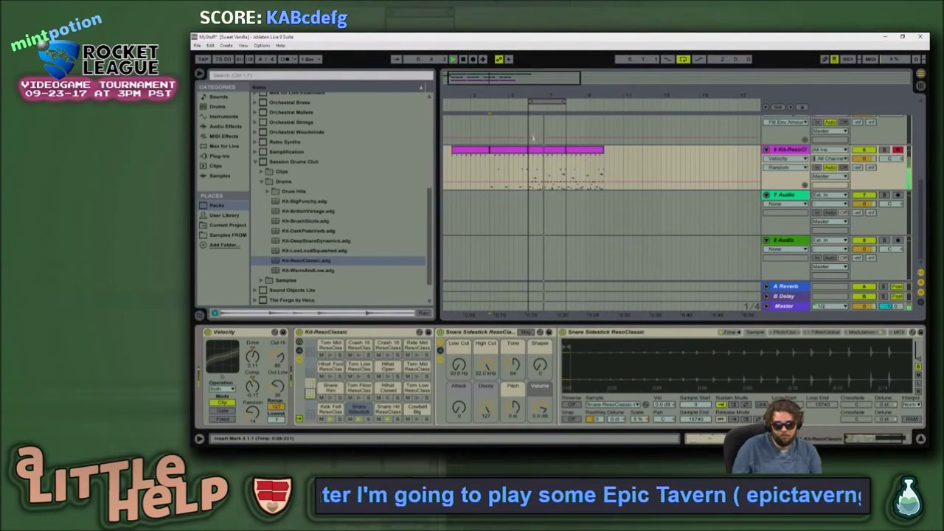
{"action": "key", "text": "space"}
Step: Move the Kick Felt Low note at 2.4.4 in the bar 4 drum clip to the Cowbell Big row and play it back
{"action": "double_click", "coordinate": [510, 150]}
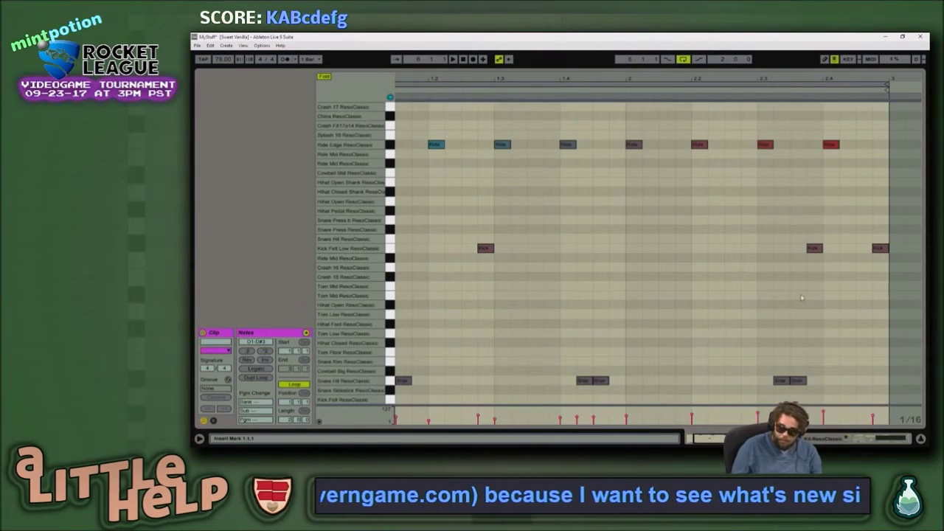
{"action": "left_click_drag", "start_coordinate": [852, 237], "coordinate": [914, 269]}
{"action": "key", "text": "shift+Down"}
{"action": "key", "text": "Up"}
{"action": "key", "text": "Down"}
{"action": "key", "text": "Down"}
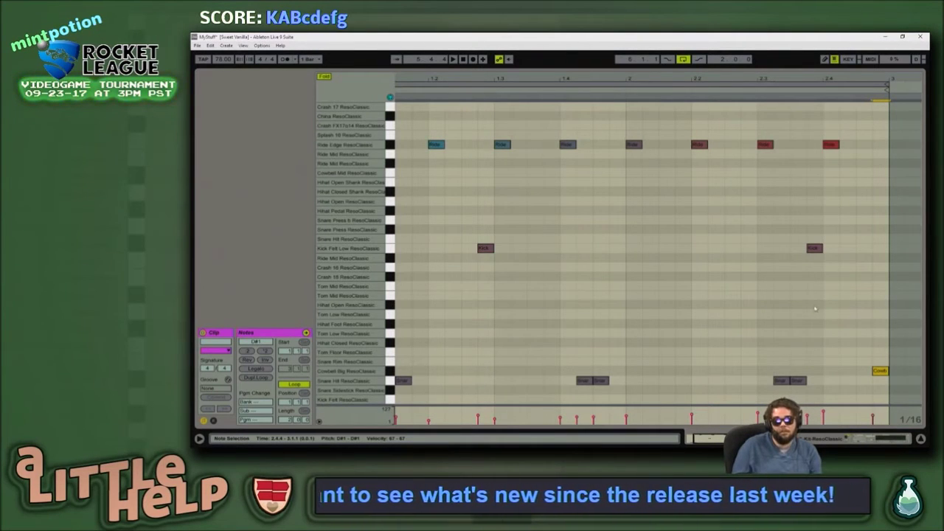
{"action": "key", "text": "shift+Tab"}
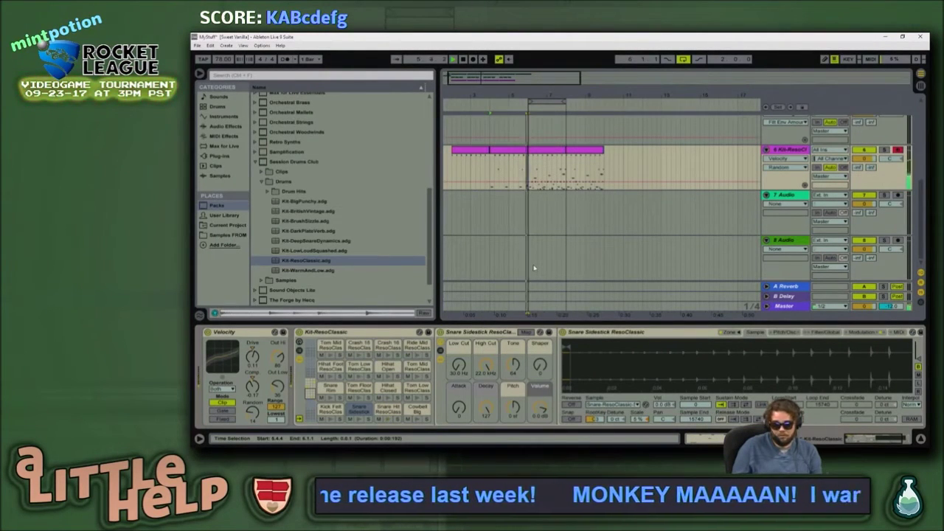
Step: Open the drum clip at bar 8 on the Kit-ResoClassic track for note editing
{"action": "left_click", "coordinate": [588, 150]}
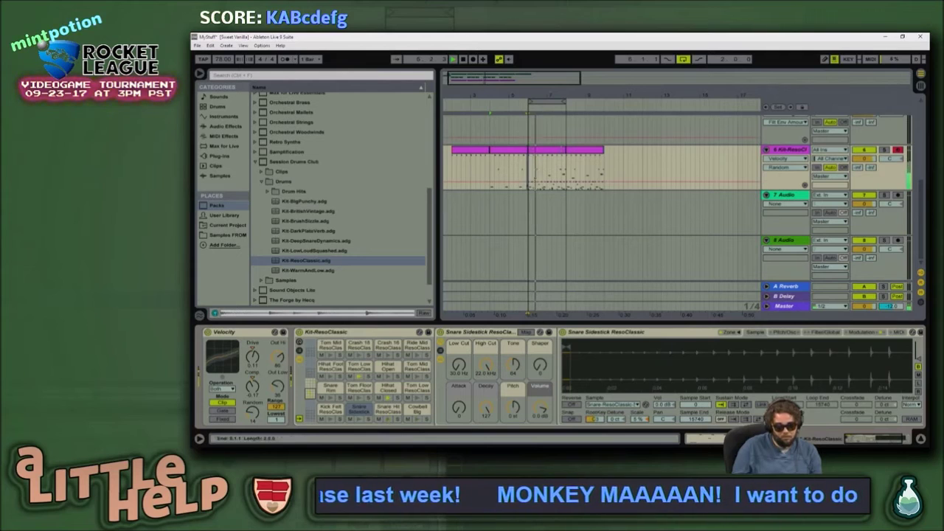
{"action": "left_click", "coordinate": [588, 151]}
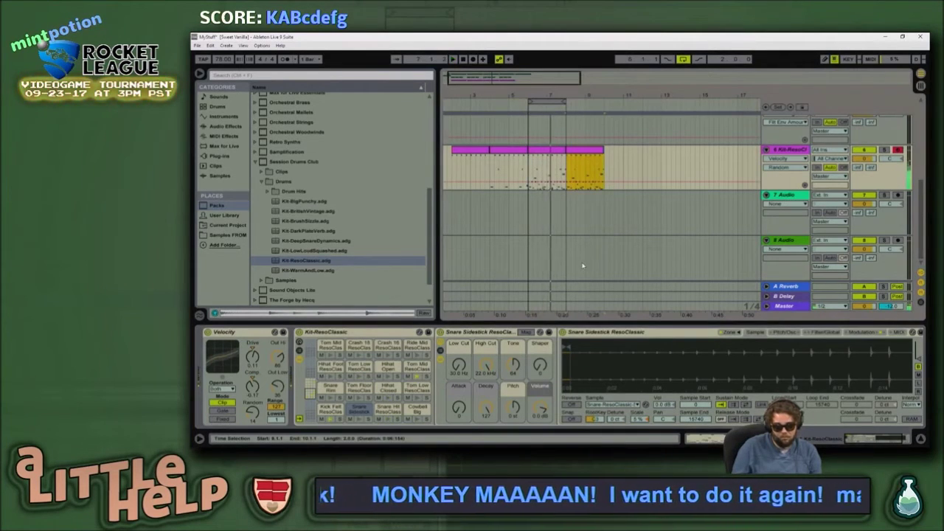
{"action": "key", "text": "shift+Tab"}
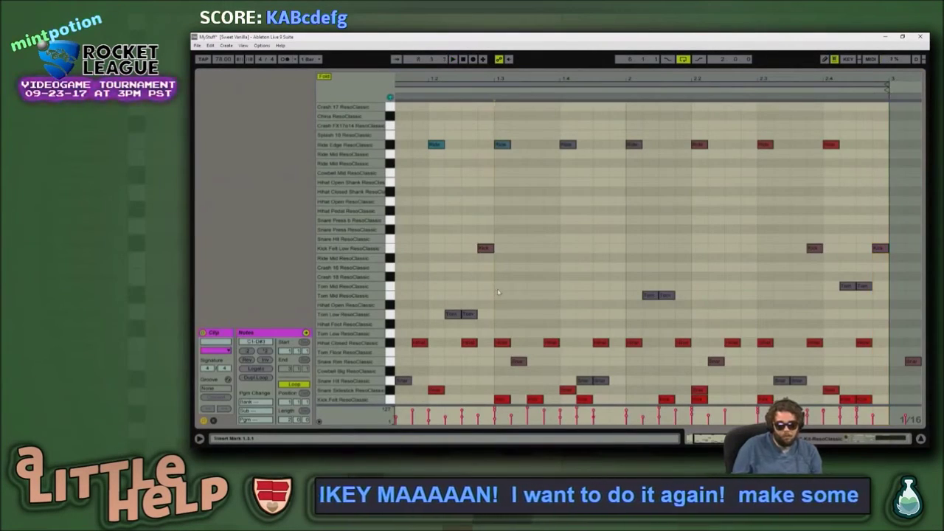
{"action": "key", "text": "alt+Tab"}
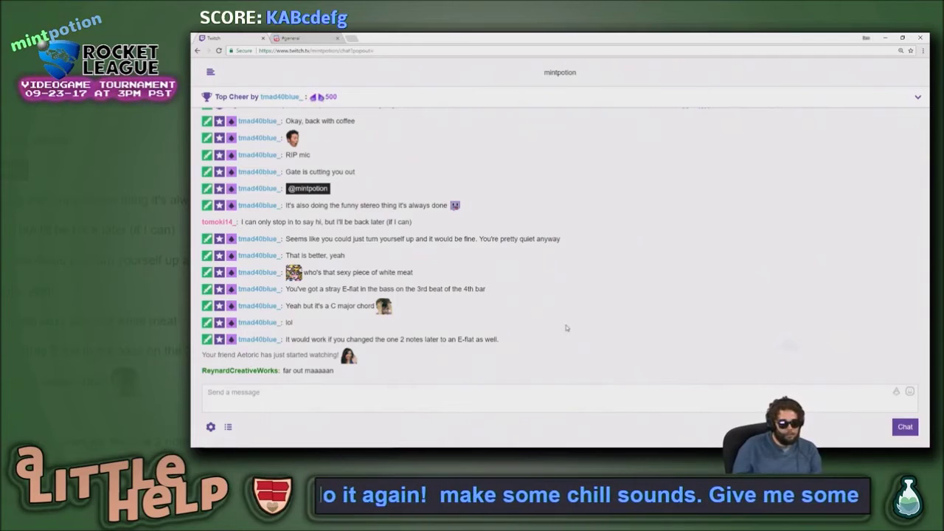
{"action": "key", "text": "alt+Tab"}
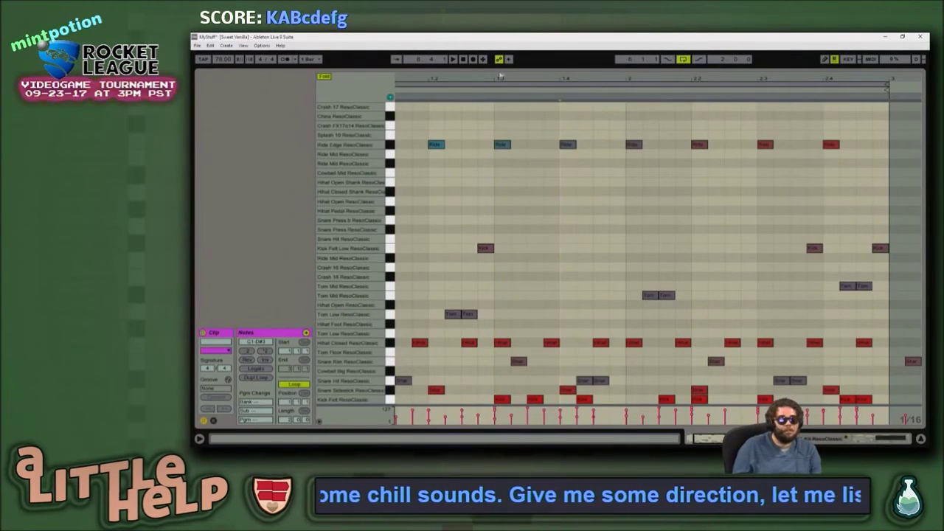
Step: Shrink the note editor of the bar 8 drum clip so the drum track shows above it
{"action": "left_click_drag", "start_coordinate": [555, 67], "coordinate": [560, 294]}
{"action": "left_click", "coordinate": [584, 150]}
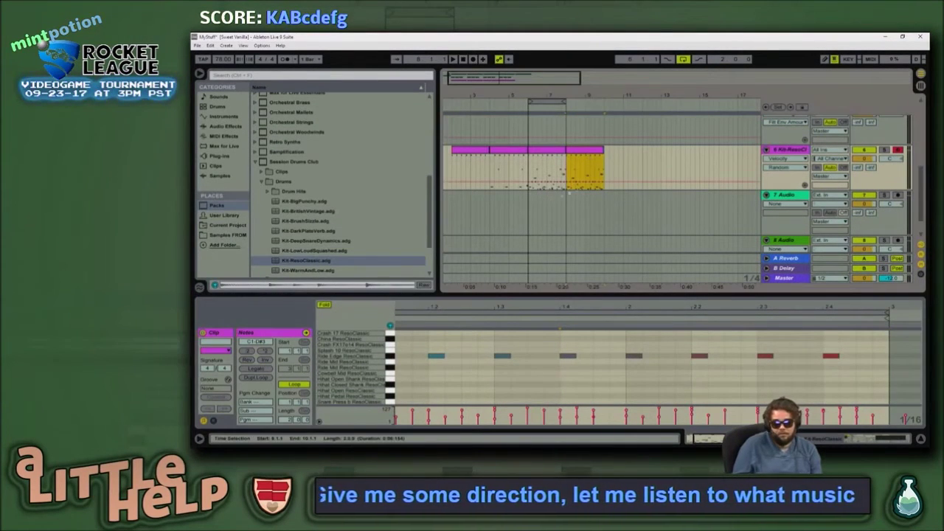
{"action": "key", "text": "shift+Tab"}
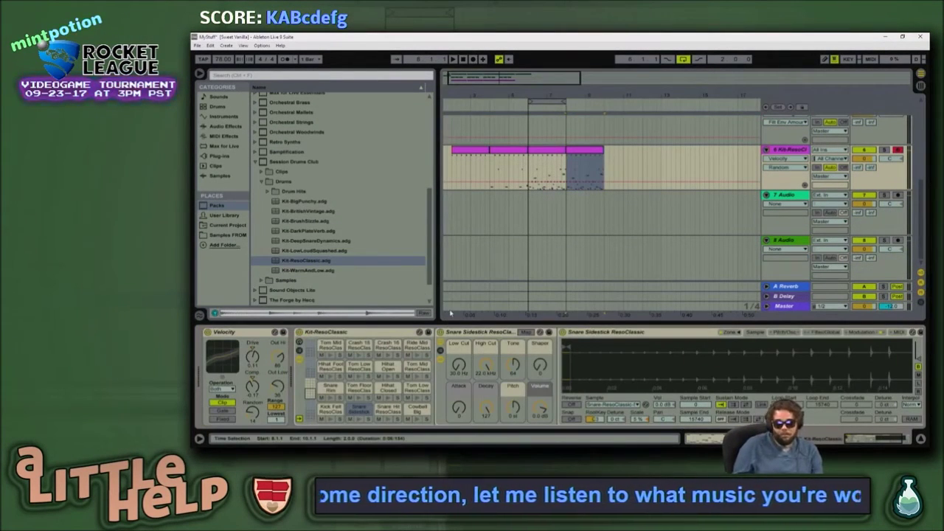
{"action": "key", "text": "shift+Tab"}
{"action": "left_click_drag", "start_coordinate": [488, 295], "coordinate": [493, 191]}
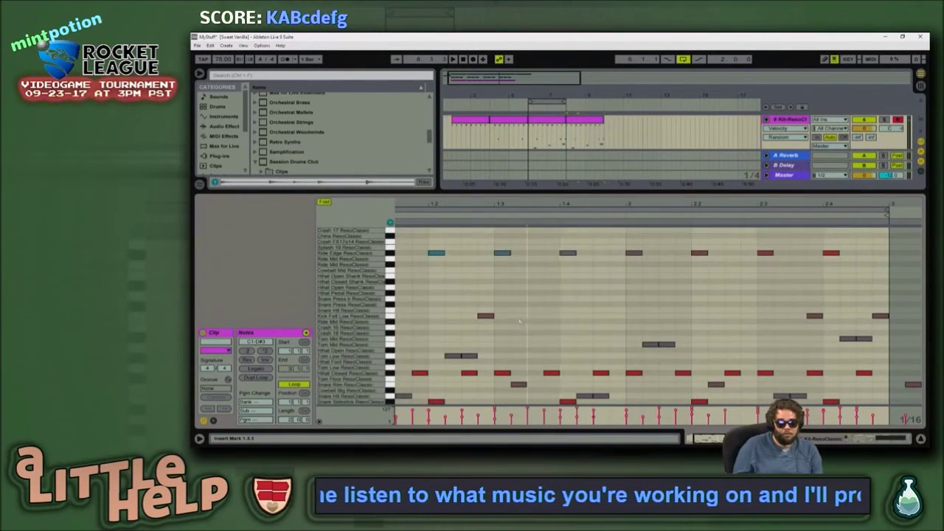
Step: Move all Hihat Closed notes in the bar 8 drum clip down to the Snare Rim row and play the clip
{"action": "scroll", "coordinate": [509, 314], "scroll_direction": "down", "scroll_amount": 1}
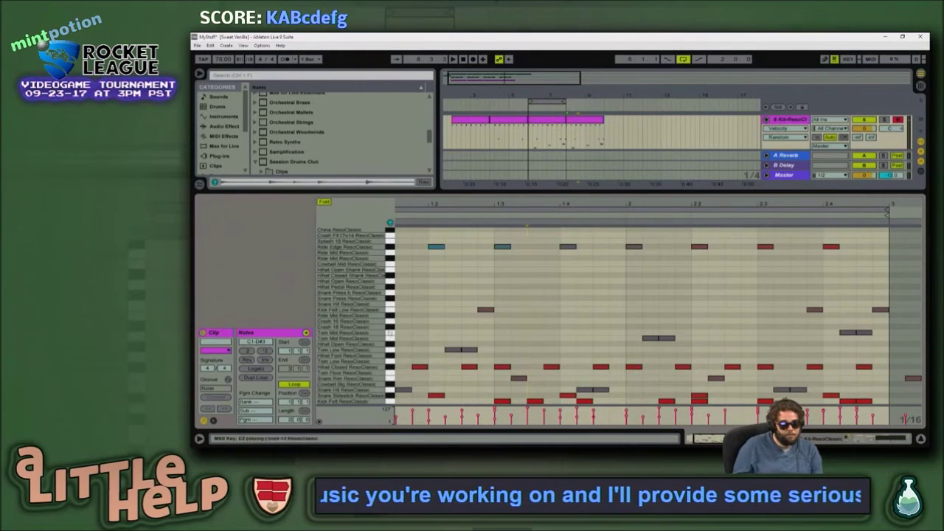
{"action": "left_click_drag", "start_coordinate": [385, 316], "coordinate": [388, 352]}
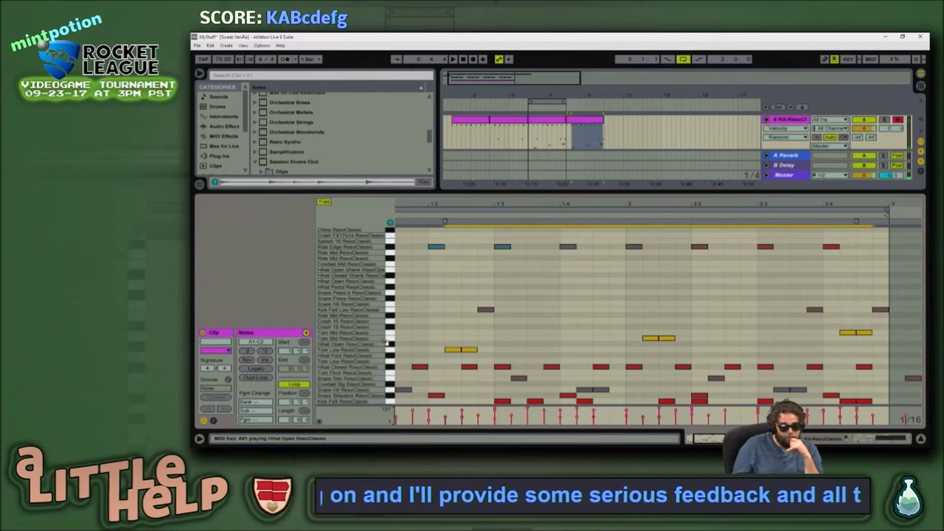
{"action": "left_click", "coordinate": [388, 350]}
{"action": "left_click", "coordinate": [419, 314]}
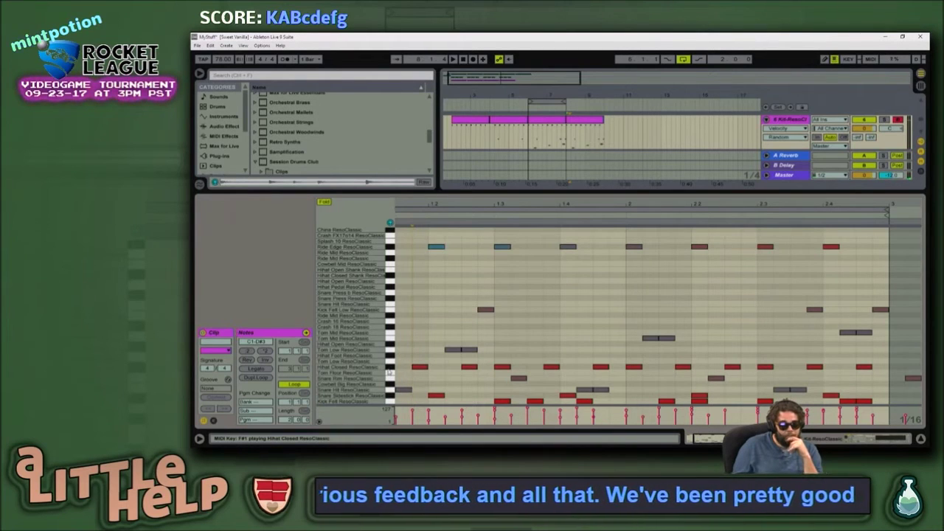
{"action": "left_click", "coordinate": [389, 366]}
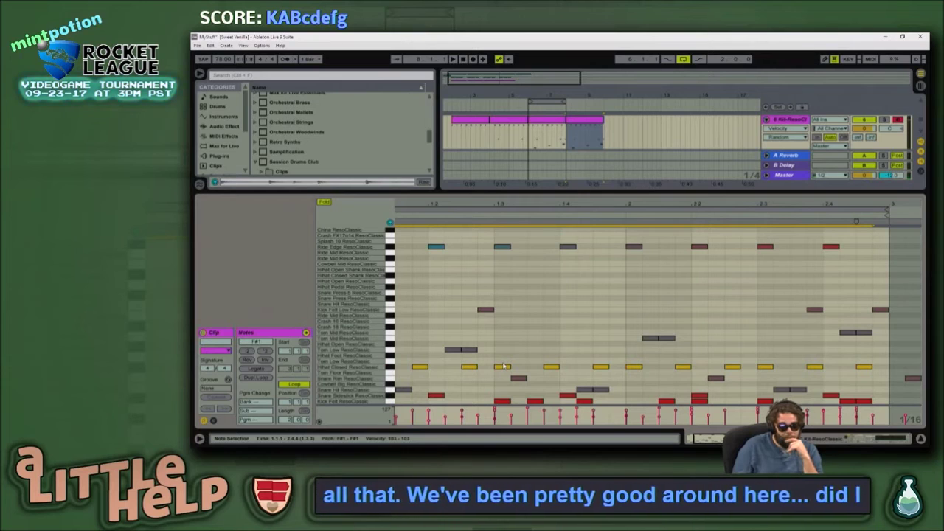
{"action": "key", "text": "Down"}
{"action": "key", "text": "Down"}
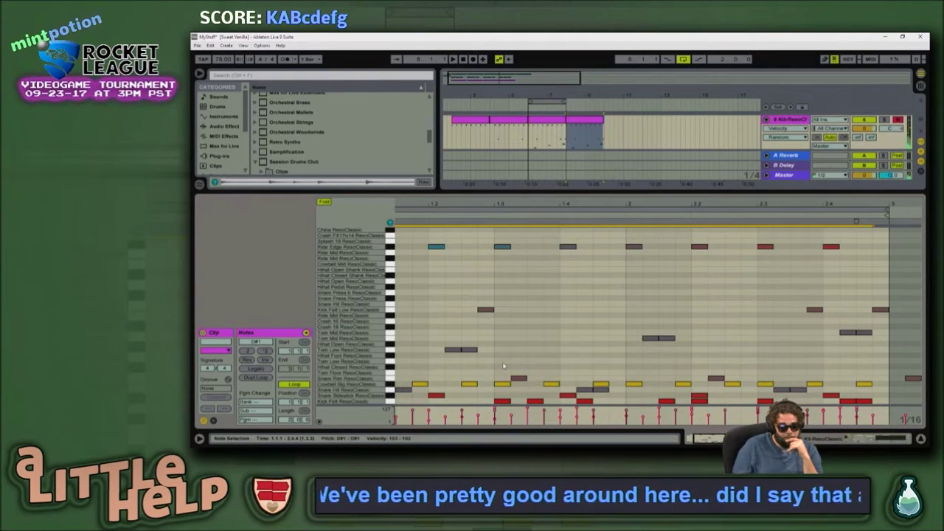
{"action": "key", "text": "space"}
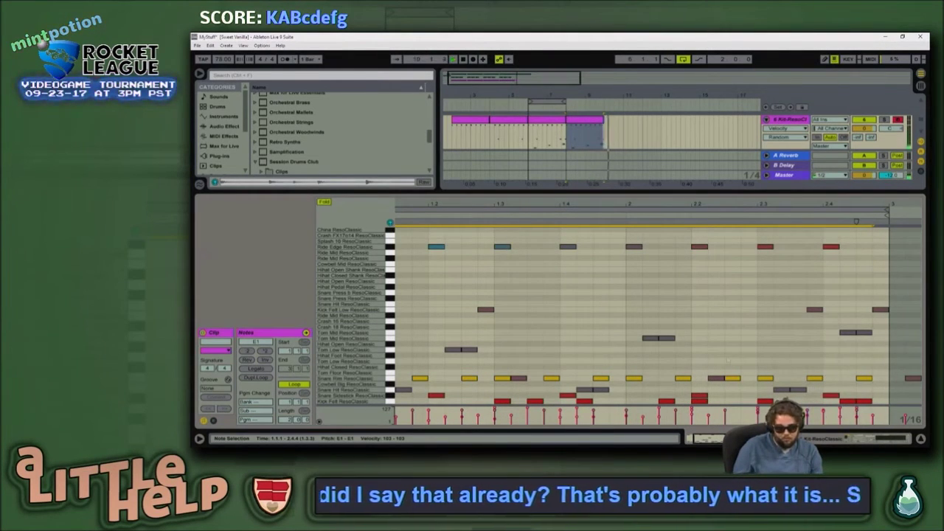
Step: Shorten the moved Snare Rim notes to 1/32 and add another 1/32 Snare Rim note at 2.4.4
{"action": "left_click_drag", "start_coordinate": [869, 201], "coordinate": [740, 263]}
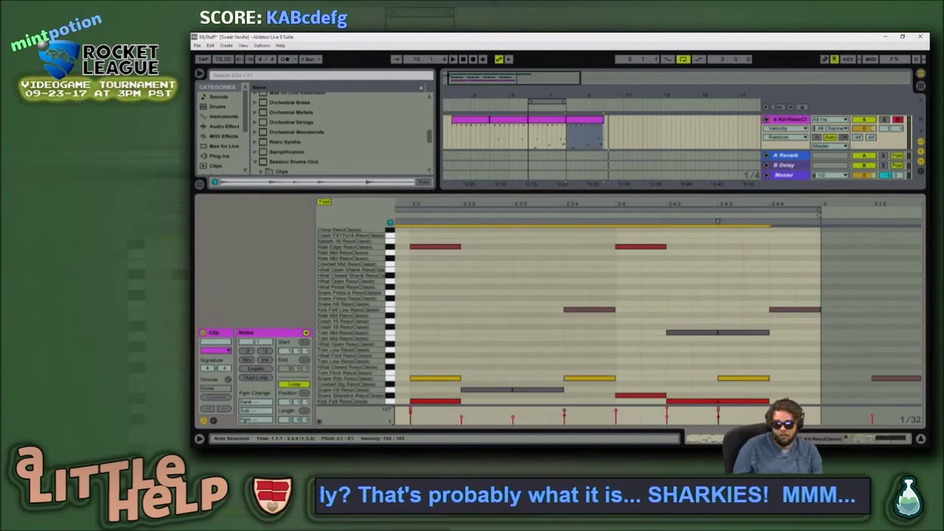
{"action": "left_click_drag", "start_coordinate": [771, 379], "coordinate": [744, 380]}
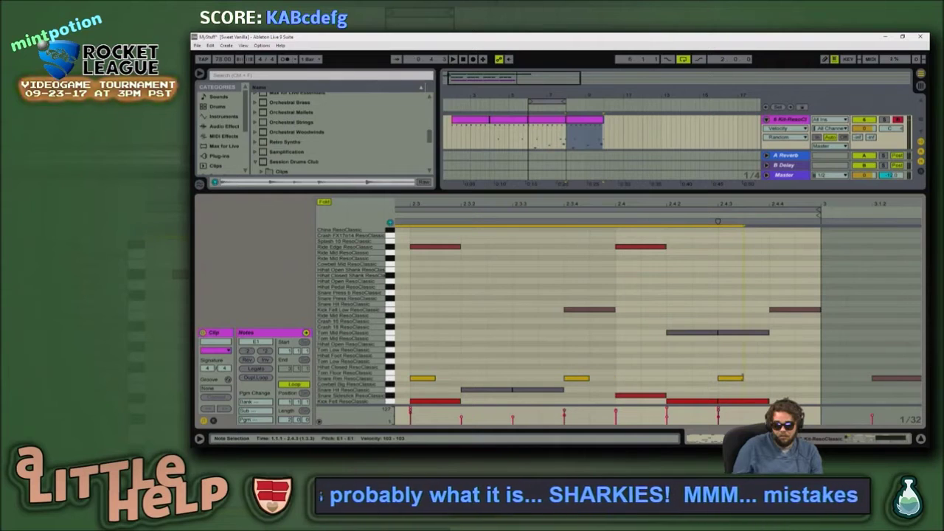
{"action": "double_click", "coordinate": [779, 379]}
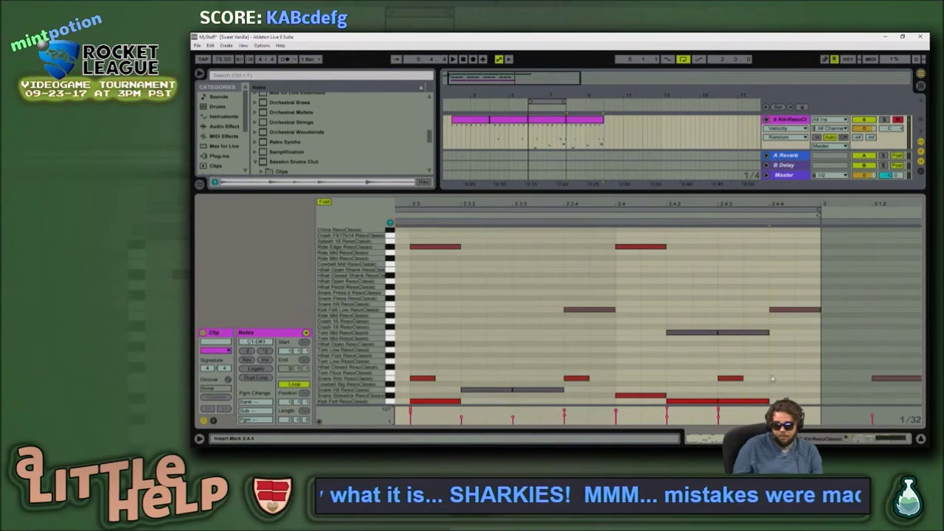
{"action": "key", "text": "space"}
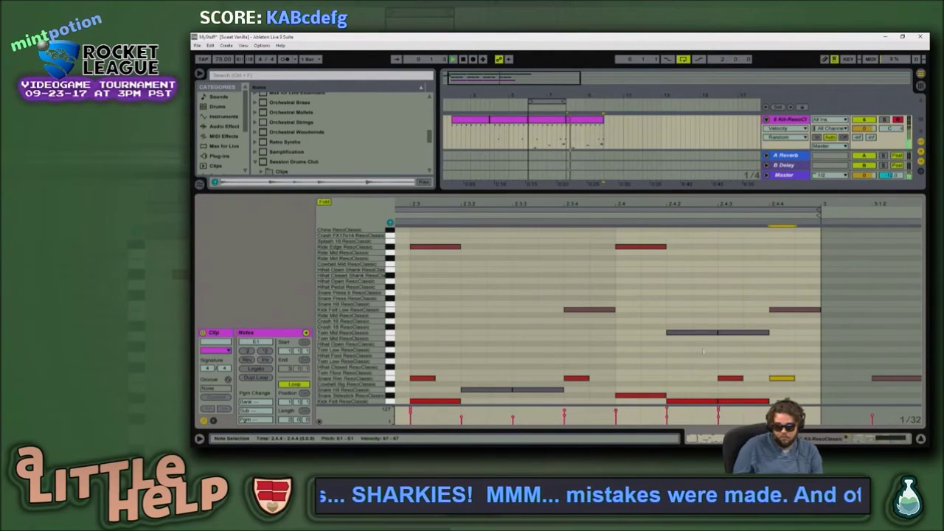
Step: Add 1/32 Snare Rim notes to fill the gap between the hits at 1.2.3 and 1.3 in the bar 8 clip
{"action": "left_click_drag", "start_coordinate": [588, 204], "coordinate": [589, 156]}
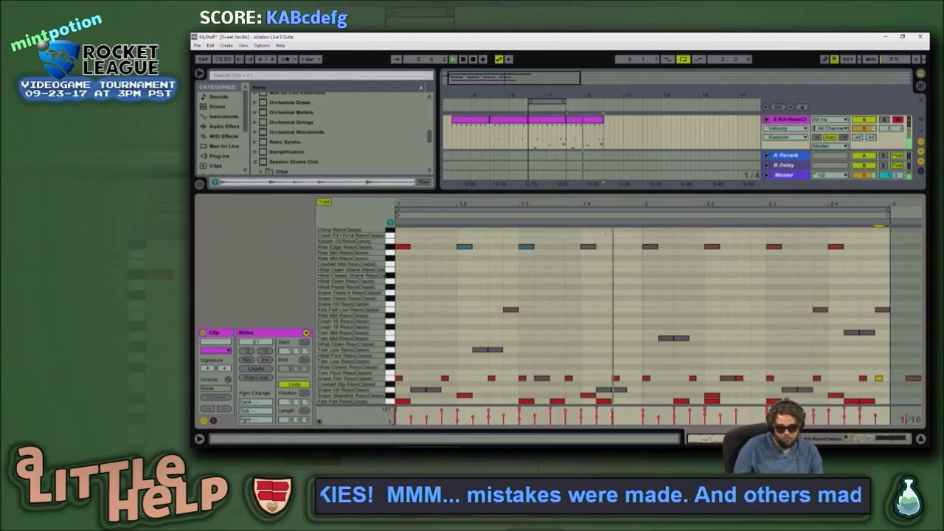
{"action": "left_click_drag", "start_coordinate": [681, 205], "coordinate": [377, 251]}
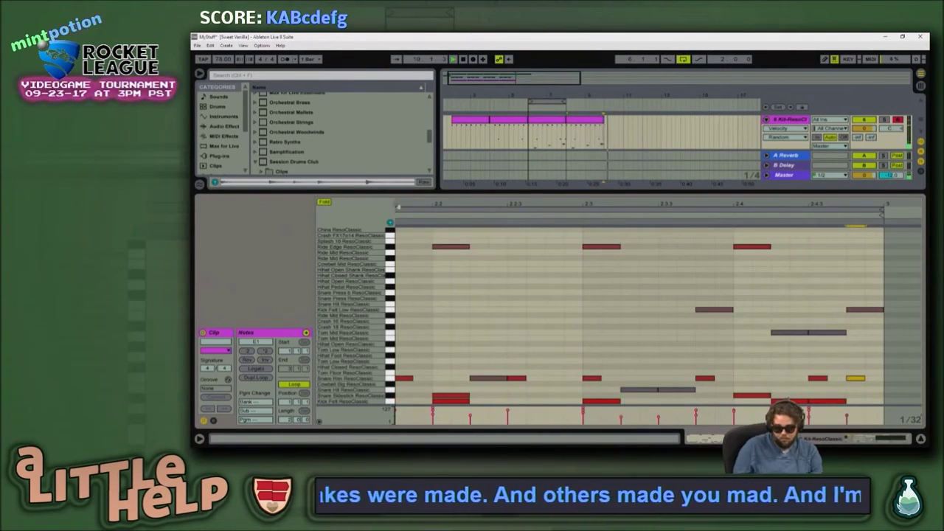
{"action": "left_click_drag", "start_coordinate": [479, 206], "coordinate": [921, 214]}
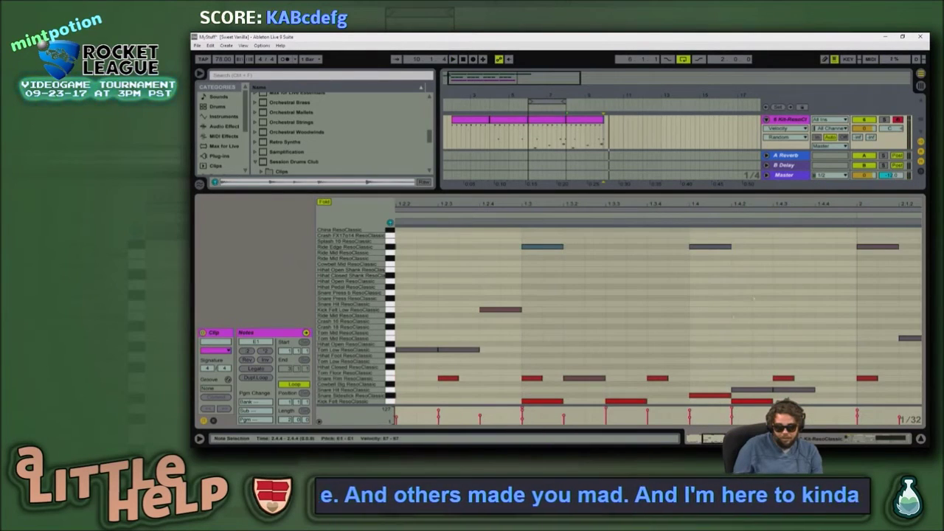
{"action": "double_click", "coordinate": [472, 378]}
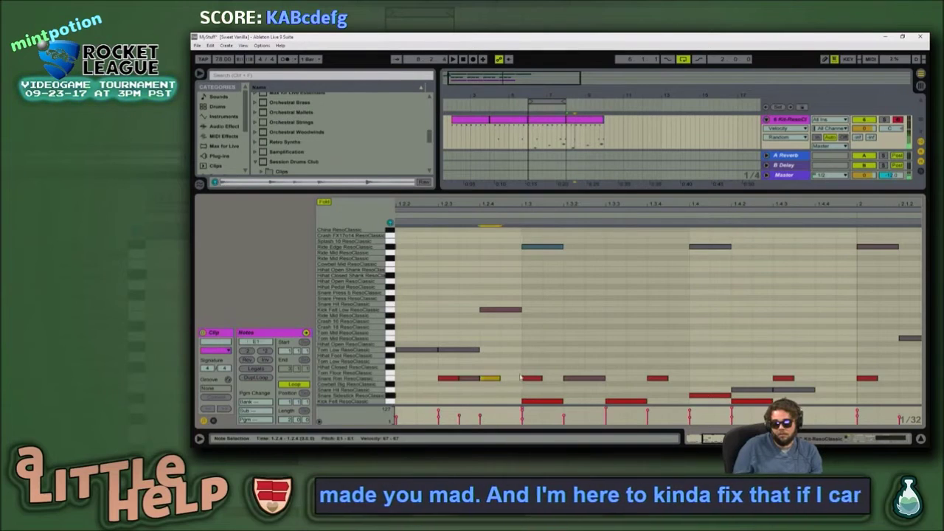
{"action": "double_click", "coordinate": [512, 374]}
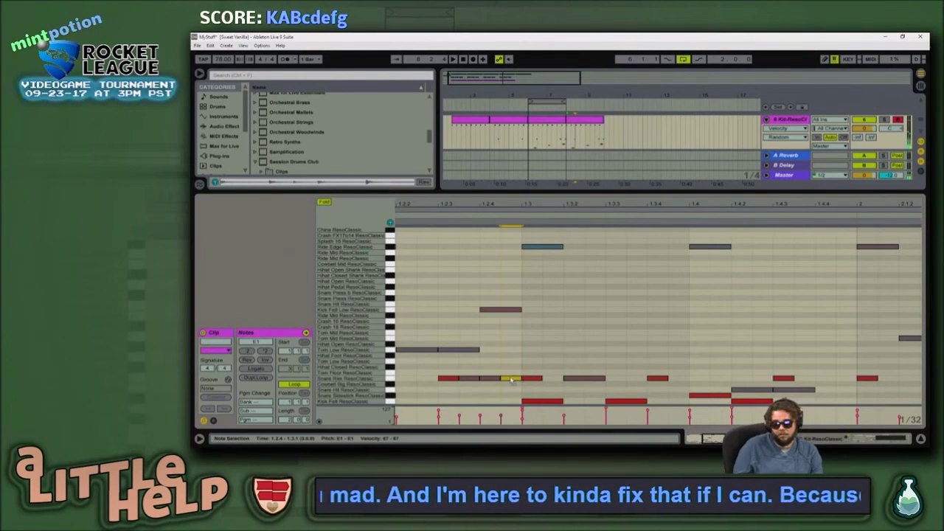
Step: Move the last 1/32 note of the Snare Rim fill before 1.3 up to the Tom Floor row
{"action": "left_click_drag", "start_coordinate": [511, 379], "coordinate": [512, 373]}
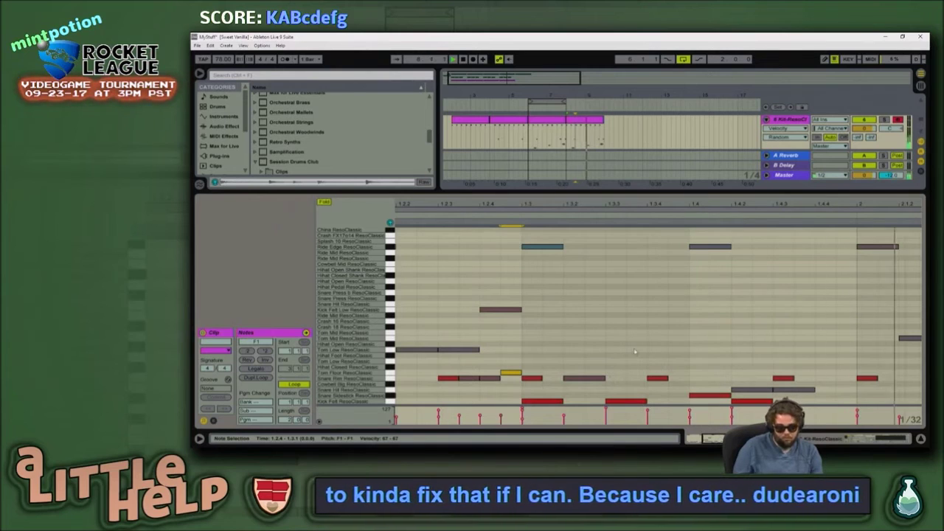
{"action": "left_click_drag", "start_coordinate": [784, 207], "coordinate": [627, 204]}
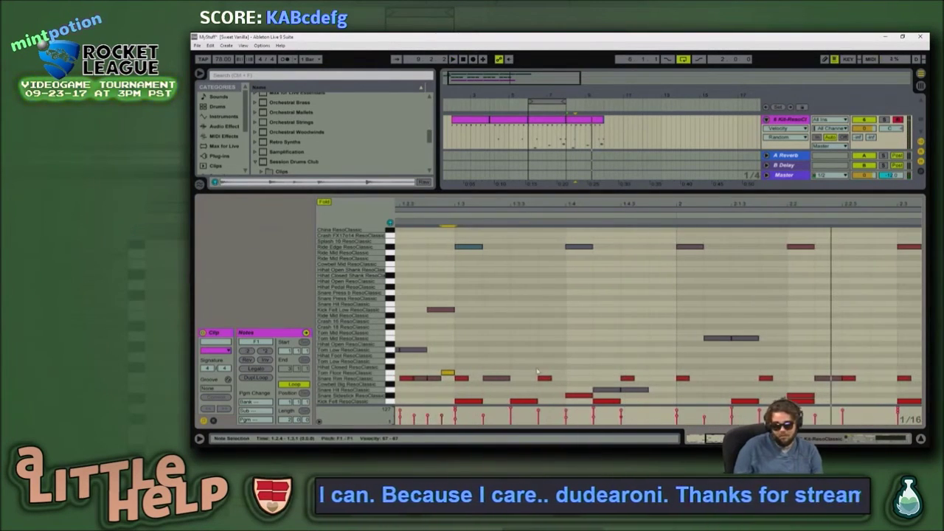
{"action": "left_click", "coordinate": [652, 209]}
{"action": "left_click", "coordinate": [729, 262]}
Step: Add two 1/32 Snare Rim notes after the hit at 2.2.3 and a 1/32 Tom Low note just before 2.3
{"action": "mouse_move", "coordinate": [721, 202]}
{"action": "left_mouse_down"}
{"action": "mouse_move", "coordinate": [669, 227]}
{"action": "mouse_move", "coordinate": [395, 231]}
{"action": "left_mouse_up"}
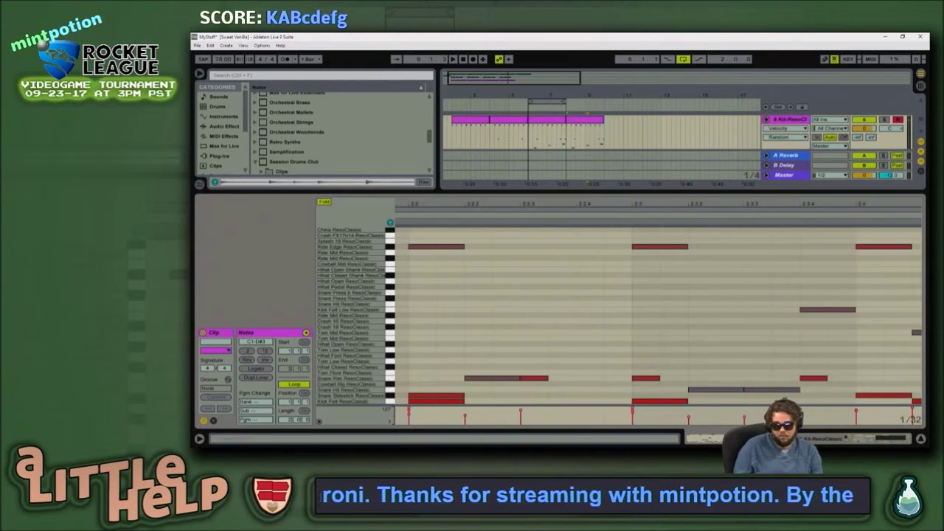
{"action": "left_click", "coordinate": [567, 380]}
{"action": "left_click", "coordinate": [590, 379]}
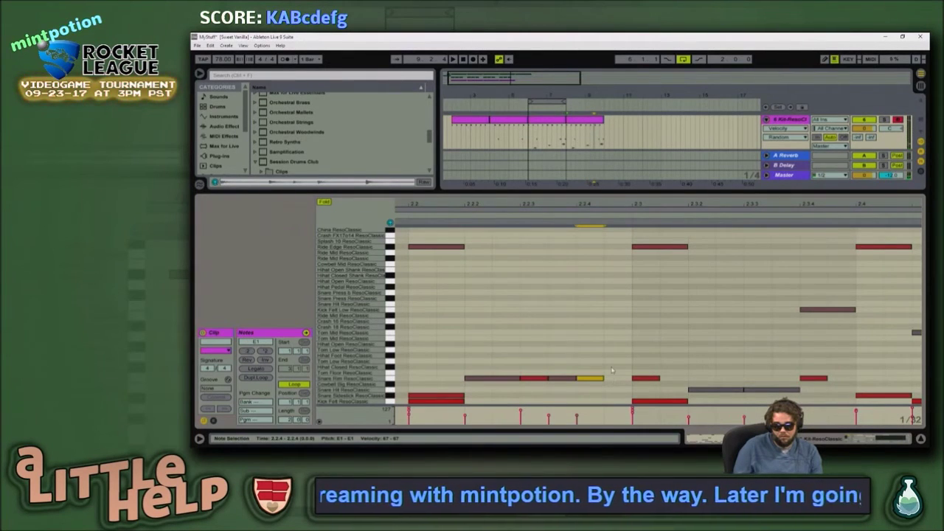
{"action": "left_click", "coordinate": [612, 353]}
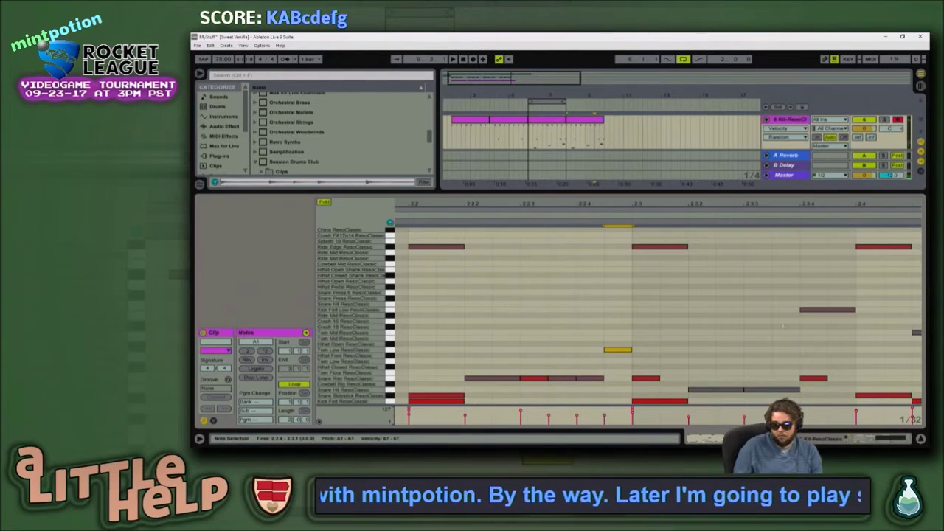
Step: Fill the space from the hit at 2.4.3 to the clip end with 1/32T Snare Rim notes and play the fill
{"action": "left_click_drag", "start_coordinate": [813, 203], "coordinate": [549, 210]}
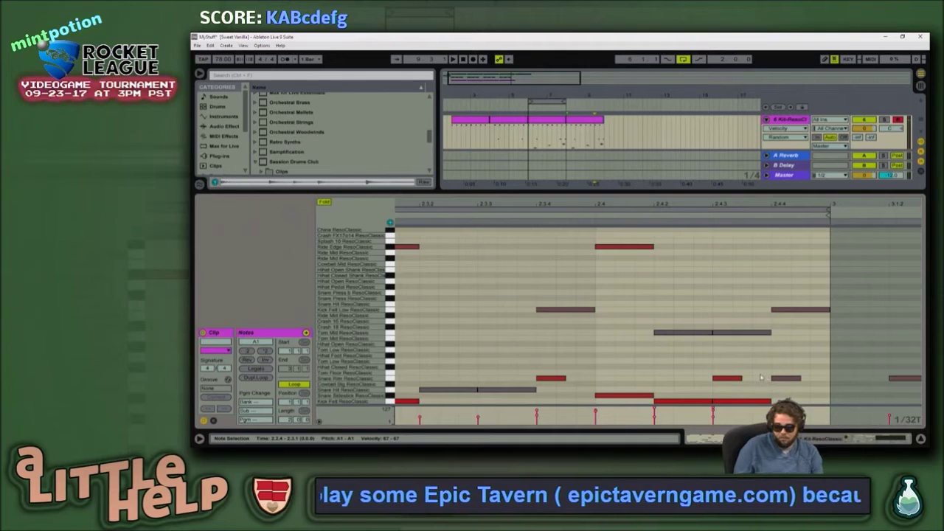
{"action": "left_click_drag", "start_coordinate": [747, 376], "coordinate": [820, 374]}
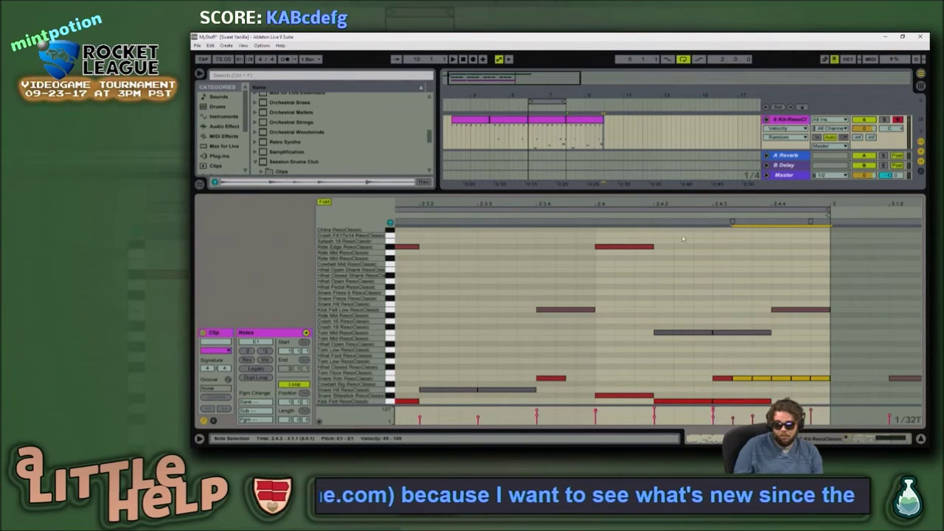
{"action": "key", "text": "space"}
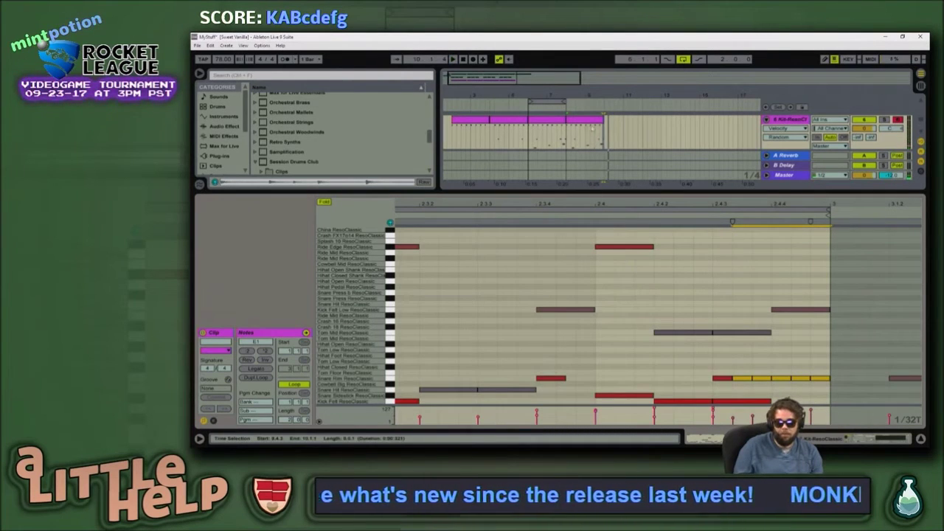
Step: Copy the original two-bar groove clip from bar 6 to bar 10 on the drum track
{"action": "left_click", "coordinate": [582, 123]}
{"action": "left_click", "coordinate": [552, 124]}
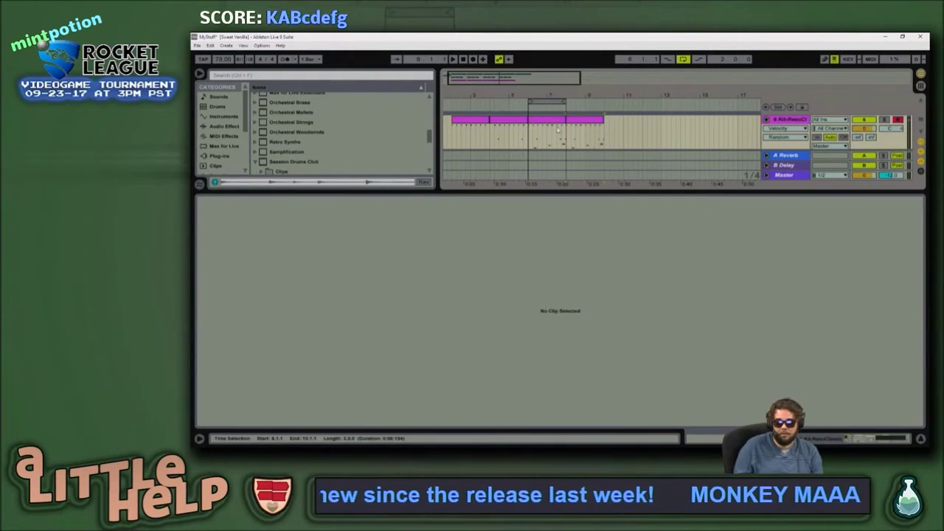
{"action": "left_click", "coordinate": [559, 121]}
{"action": "left_click", "coordinate": [588, 131]}
{"action": "scroll", "coordinate": [596, 133], "scroll_direction": "up", "scroll_amount": 3}
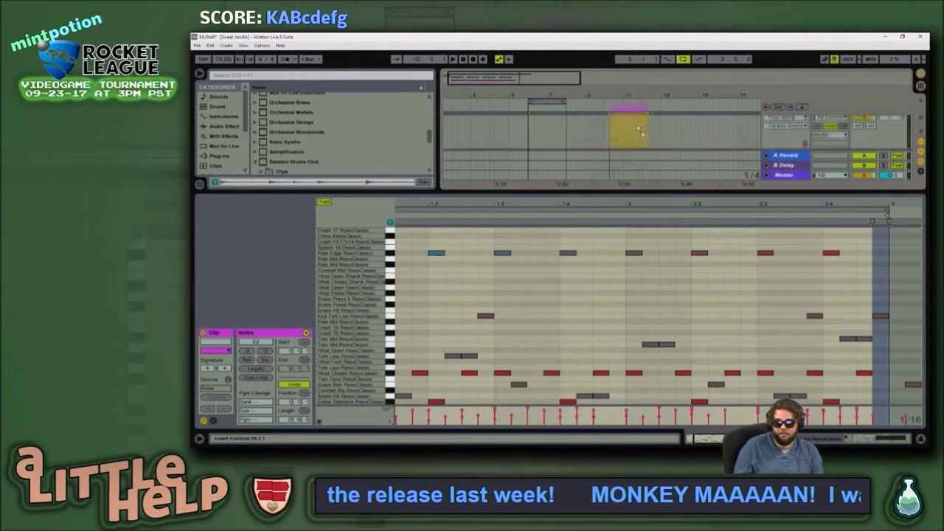
{"action": "left_click_drag", "start_coordinate": [620, 165], "coordinate": [637, 136]}
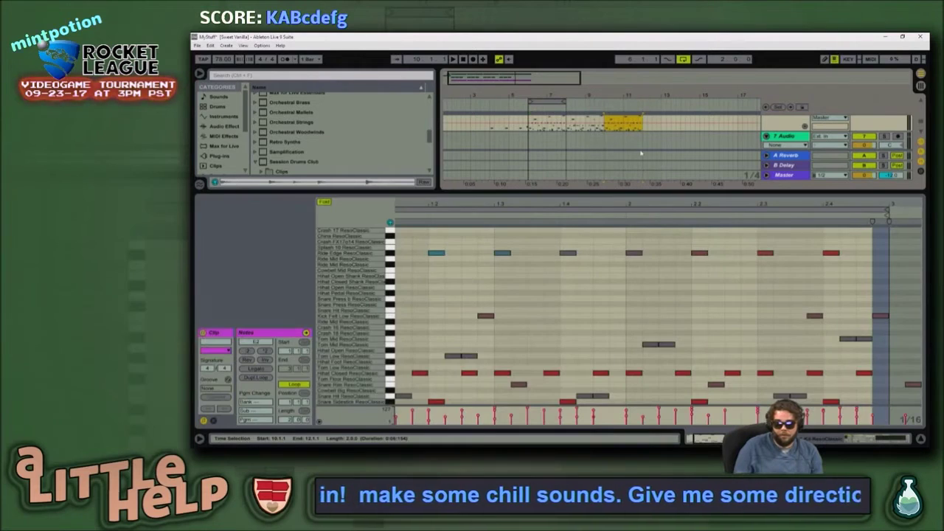
Step: Turn off arrangement looping and play the arrangement from the first drum clip at bar 2
{"action": "left_click", "coordinate": [529, 146]}
{"action": "scroll", "coordinate": [571, 148], "scroll_direction": "up", "scroll_amount": 3}
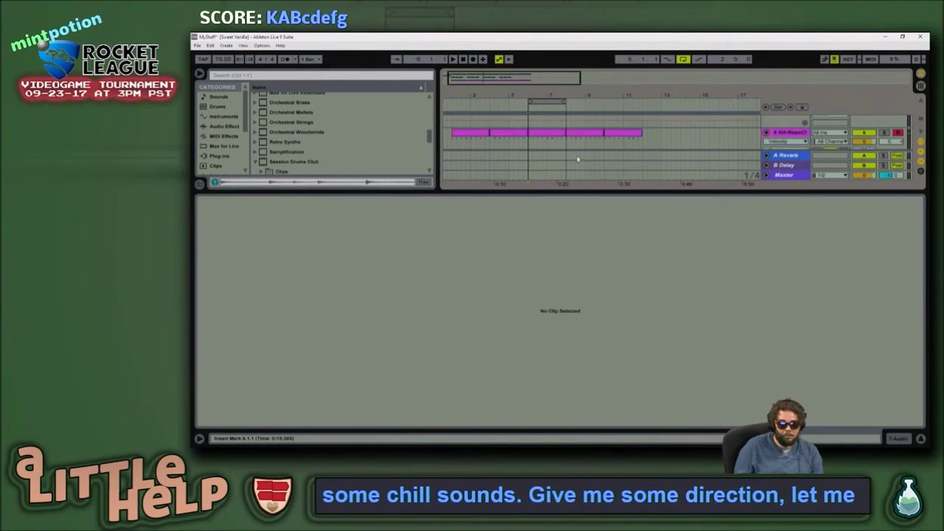
{"action": "left_click", "coordinate": [633, 138]}
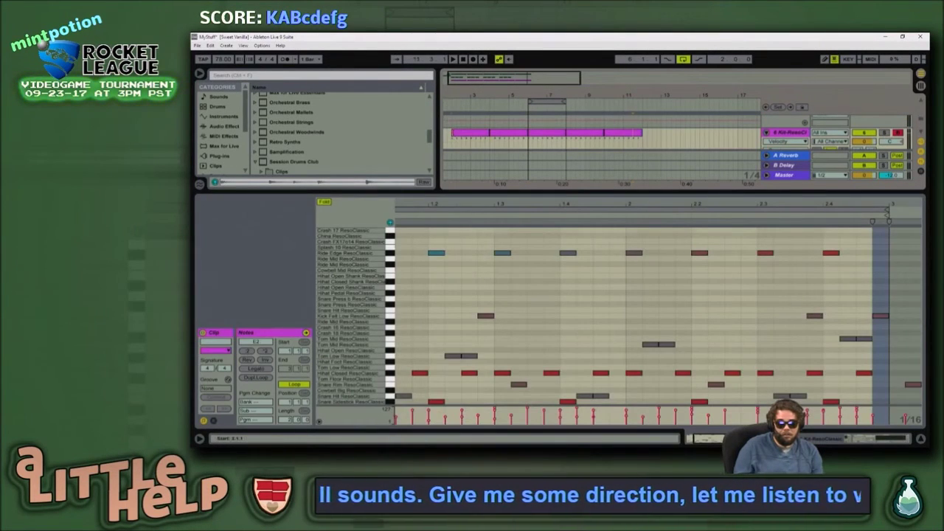
{"action": "left_click", "coordinate": [472, 134]}
{"action": "key", "text": "space"}
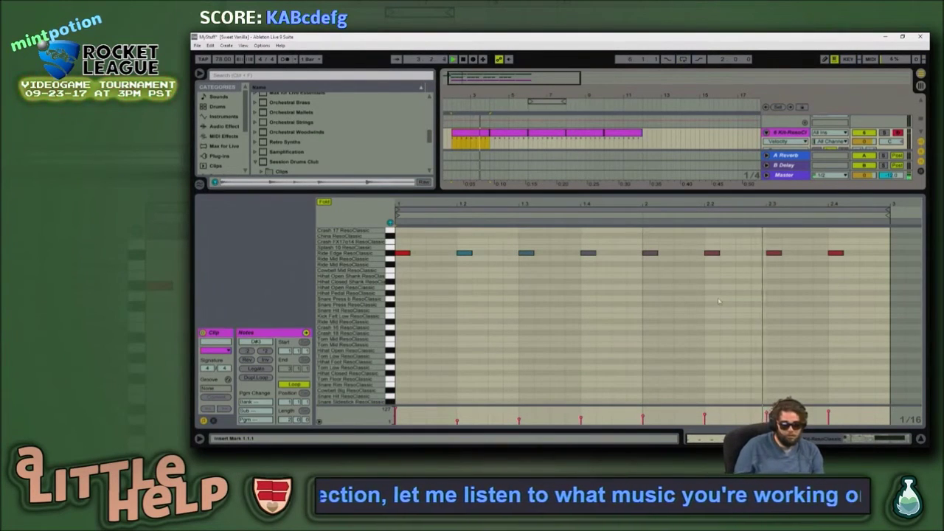
{"action": "key", "text": "XF86AudioRaiseVolume"}
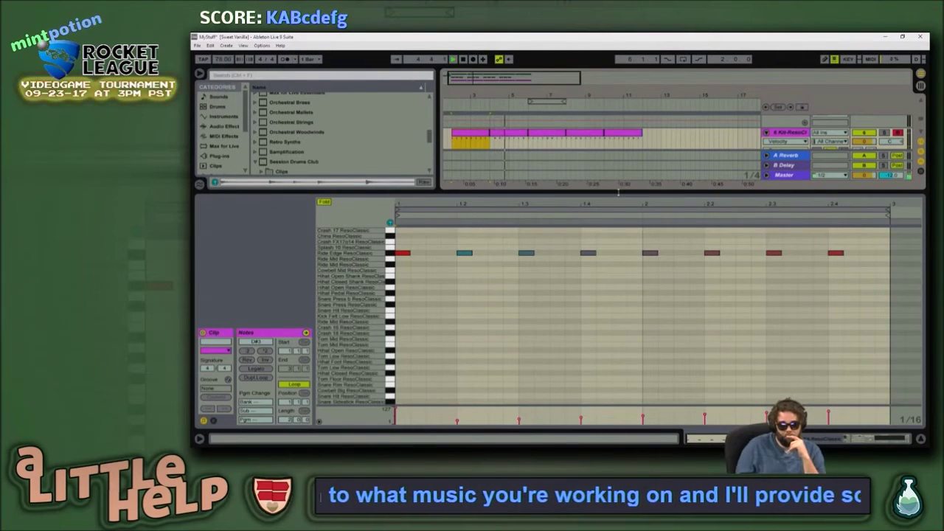
Step: Show the device chain of the Kit-ResoClassic drum track in place of the clip's note editor
{"action": "left_click", "coordinate": [921, 439]}
{"action": "left_click", "coordinate": [921, 439]}
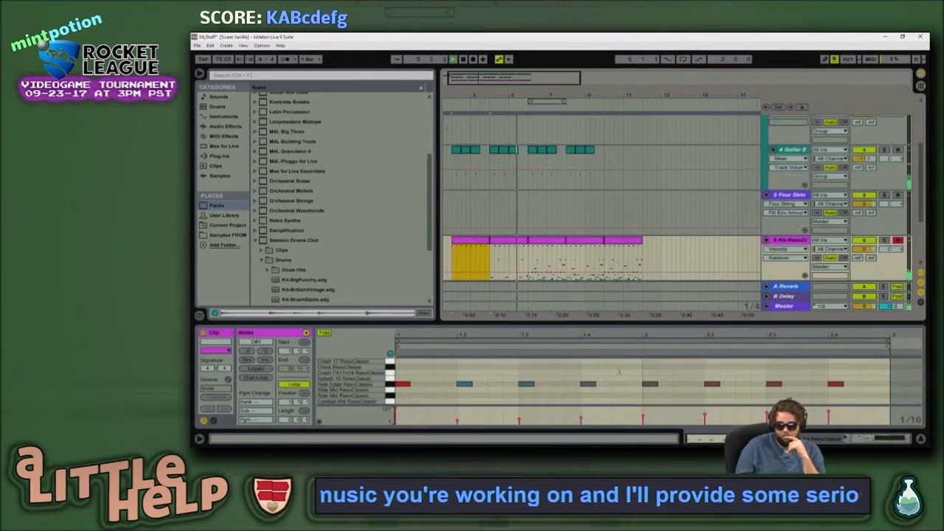
{"action": "left_click", "coordinate": [921, 440]}
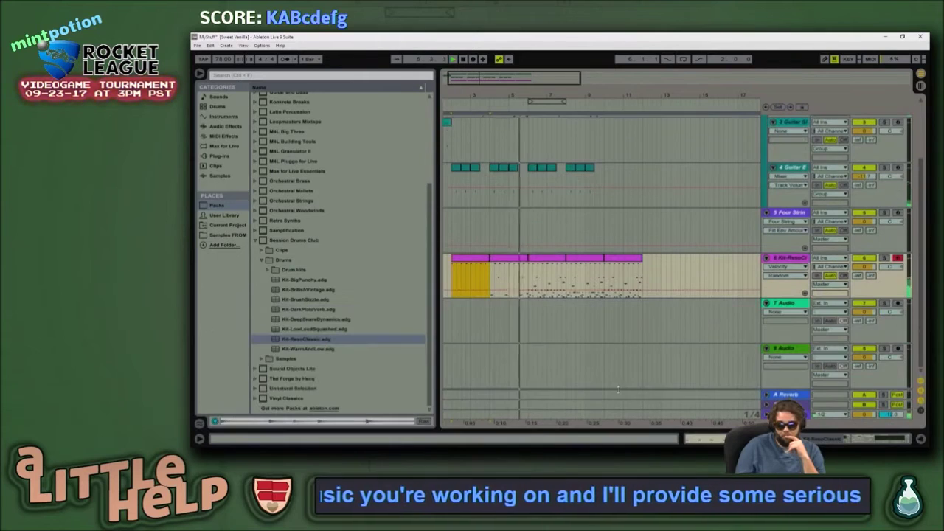
{"action": "left_click", "coordinate": [790, 258]}
{"action": "key", "text": "shift+Tab"}
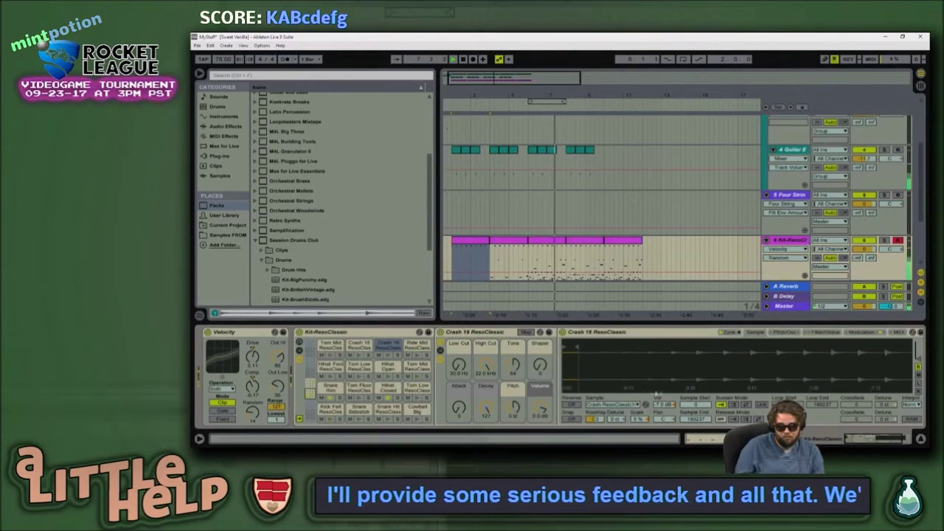
Step: Open the drum clip at bar 8 in an enlarged note editor that shows the whole clip
{"action": "scroll", "coordinate": [600, 340], "scroll_direction": "down", "scroll_amount": 3}
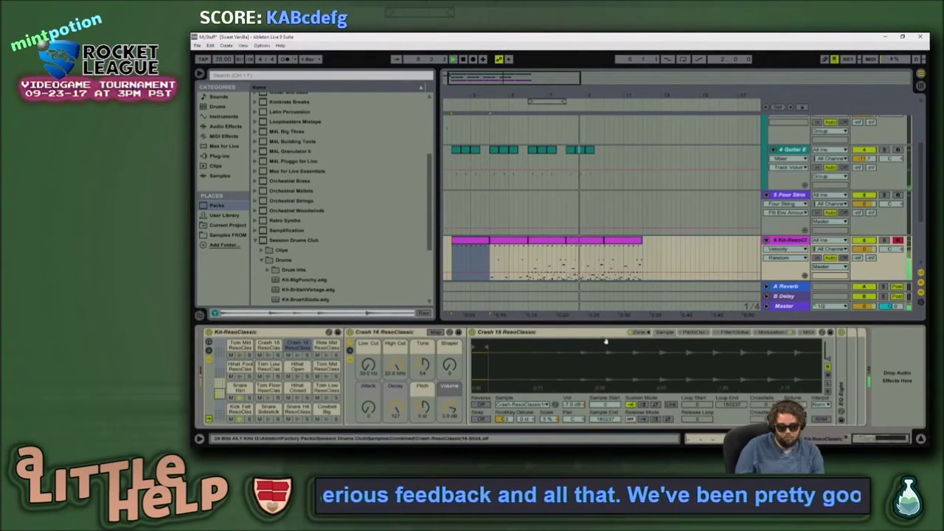
{"action": "left_click", "coordinate": [588, 268]}
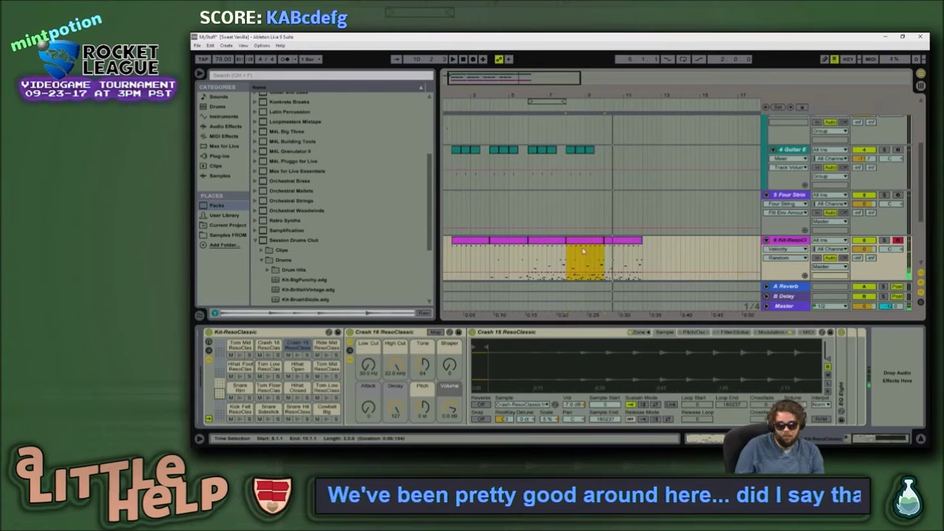
{"action": "double_click", "coordinate": [596, 266]}
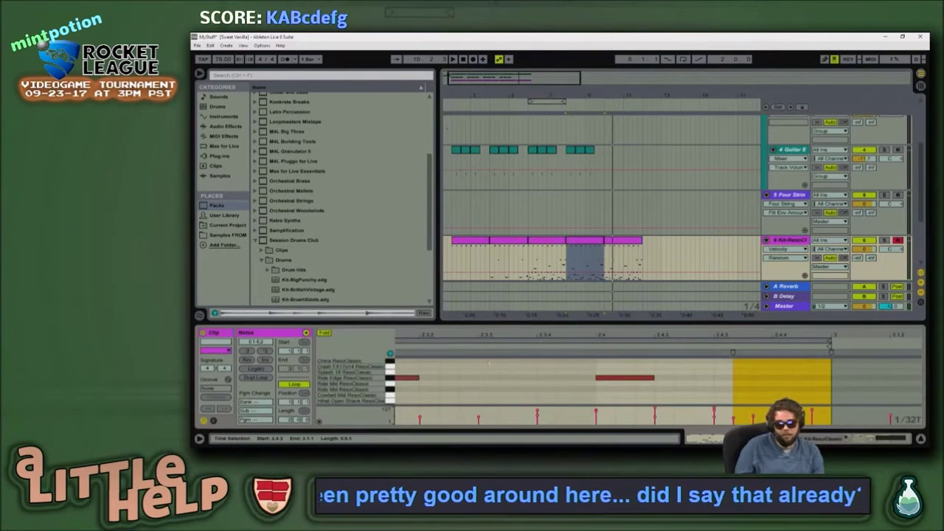
{"action": "left_click_drag", "start_coordinate": [516, 322], "coordinate": [520, 156]}
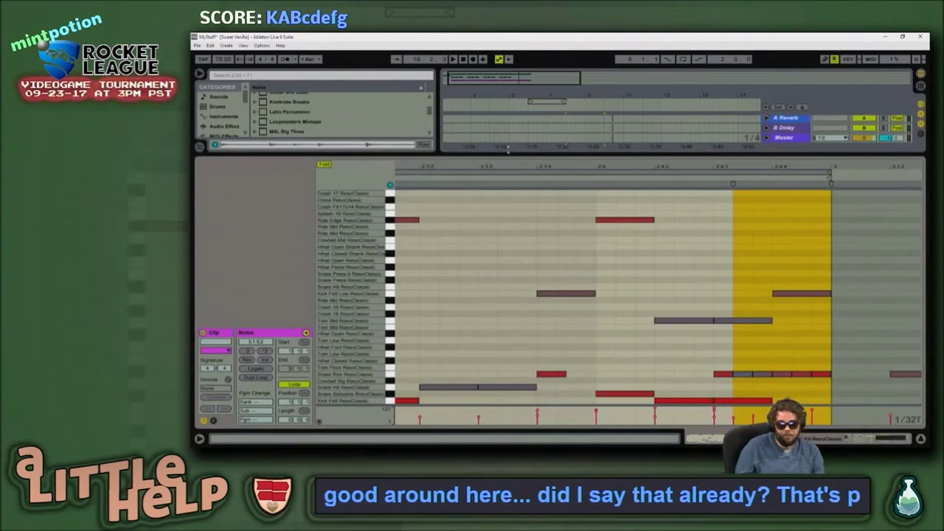
{"action": "left_click_drag", "start_coordinate": [563, 166], "coordinate": [819, 116]}
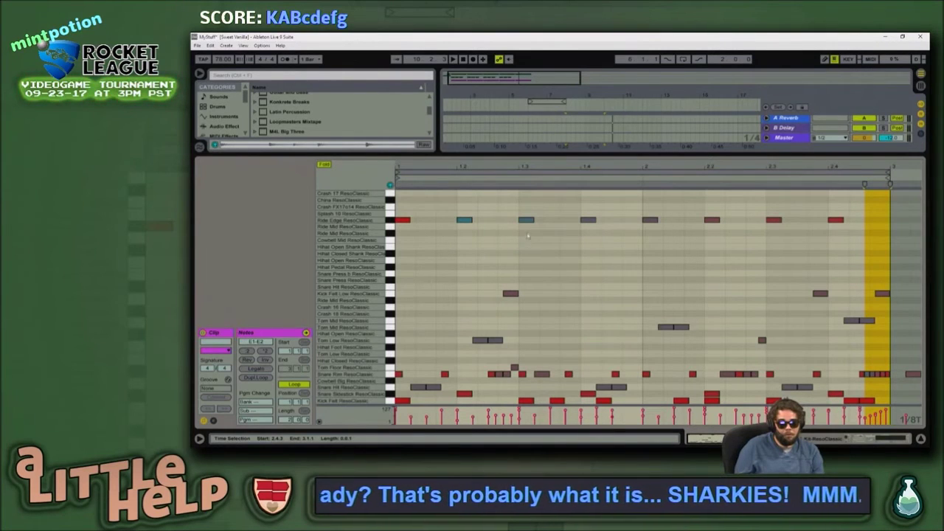
Step: Move the Ride Edge note at beat 1.3 up to China and the one at 2.3 up to Crash FX17x14, and audition the clip
{"action": "left_click", "coordinate": [526, 220]}
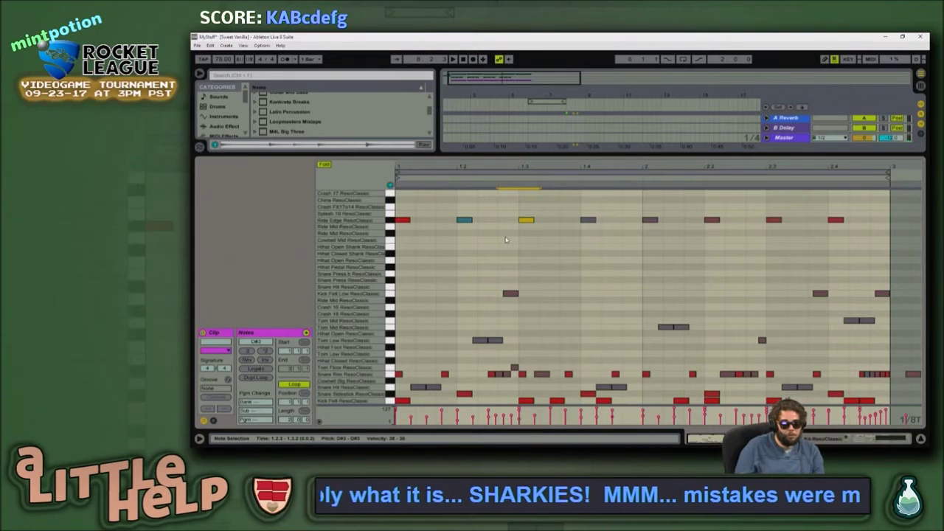
{"action": "key", "text": "Up"}
{"action": "key", "text": "Up"}
{"action": "key", "text": "Up"}
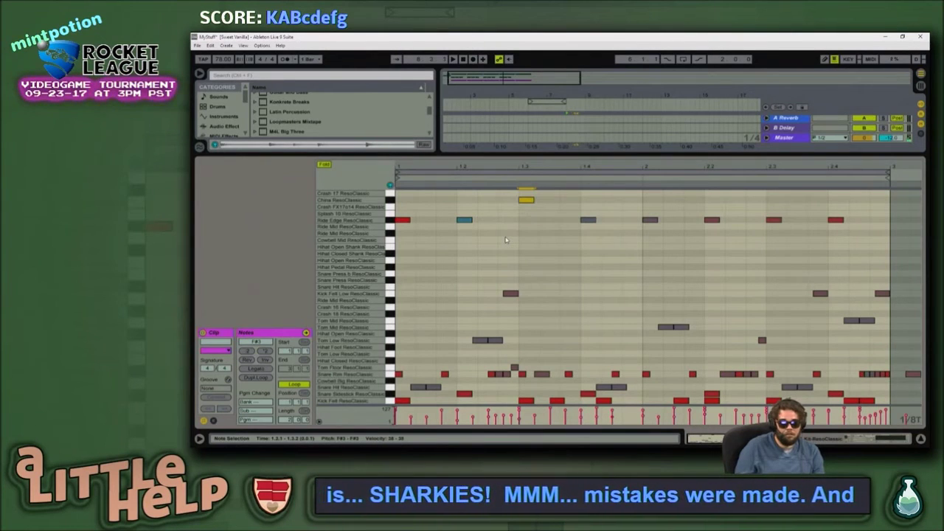
{"action": "left_click", "coordinate": [774, 220]}
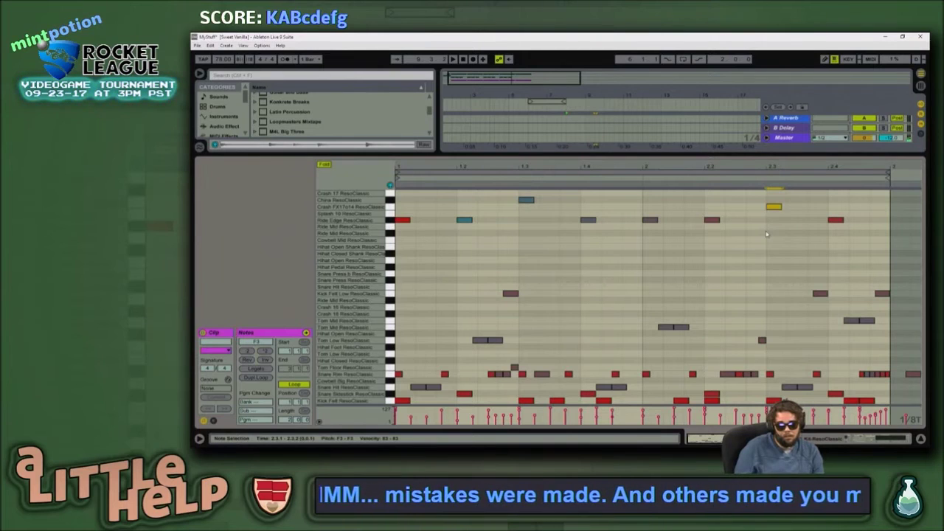
{"action": "key", "text": "space"}
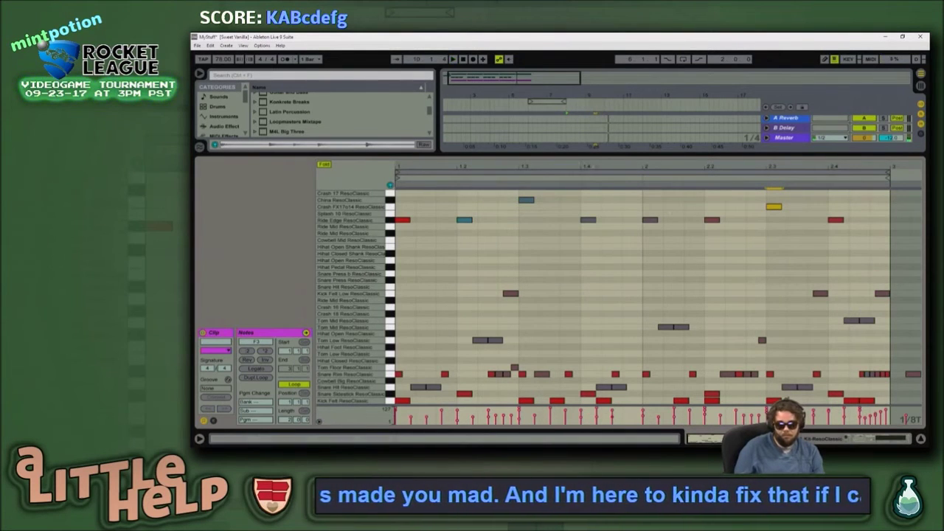
Step: Copy the second drum clip to bar 12 and open the copy's notes with its full length in view
{"action": "key", "text": "shift+Tab"}
{"action": "left_click_drag", "start_coordinate": [500, 153], "coordinate": [663, 153]}
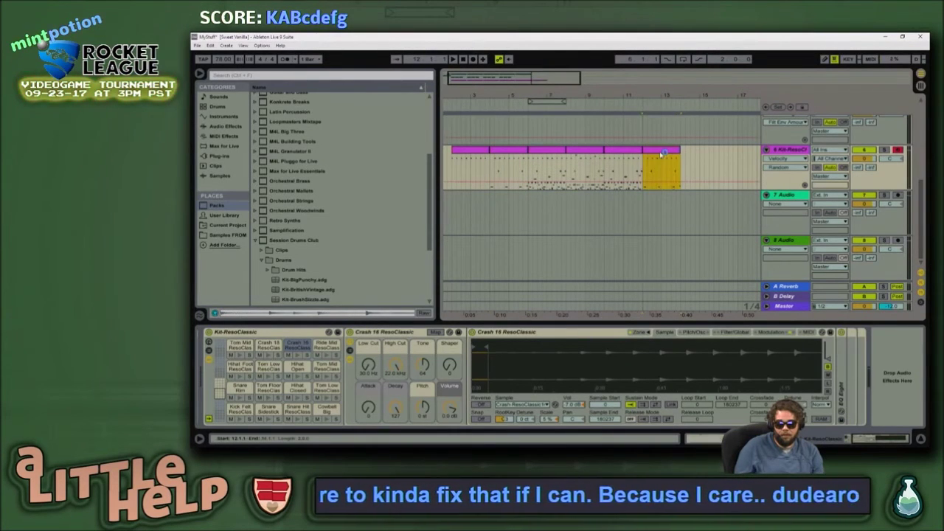
{"action": "double_click", "coordinate": [663, 151]}
{"action": "left_click", "coordinate": [454, 382]}
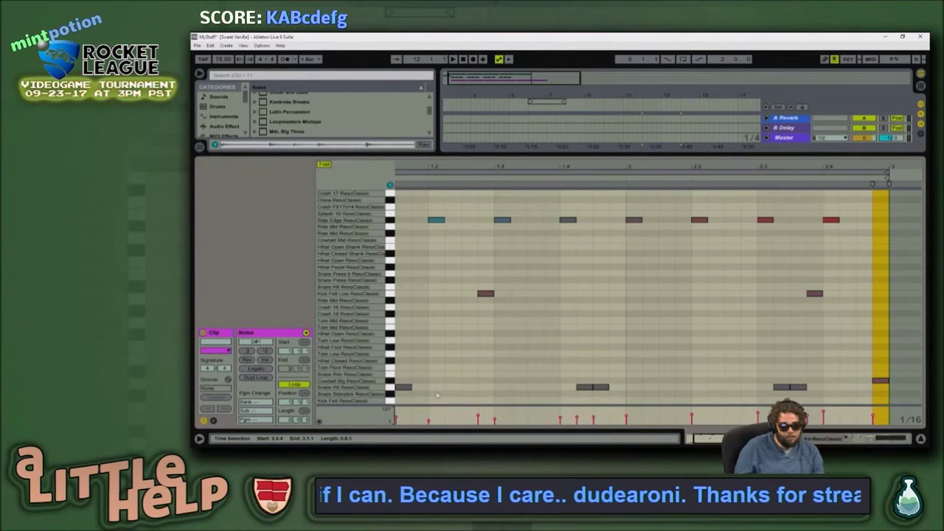
{"action": "left_click_drag", "start_coordinate": [463, 163], "coordinate": [488, 152]}
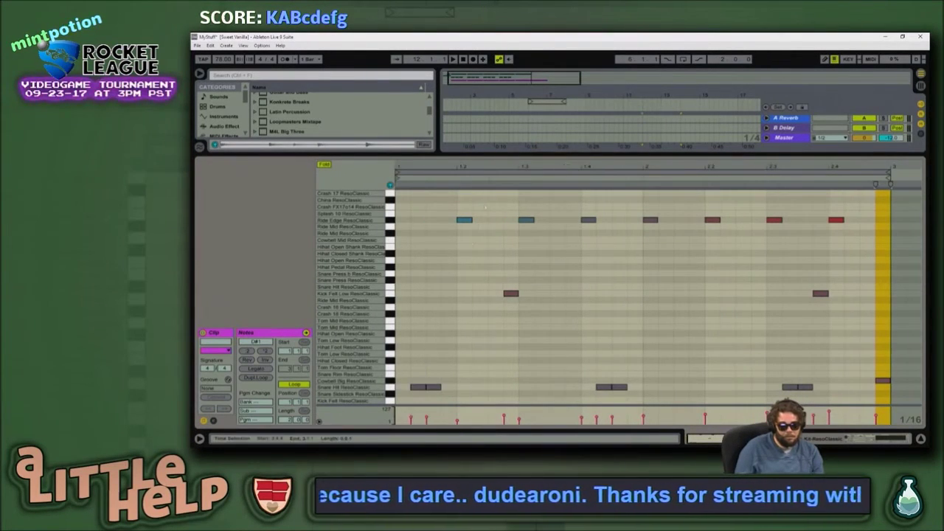
Step: Add a Snare Sidestick note and place it at beat 1.2
{"action": "double_click", "coordinate": [433, 394]}
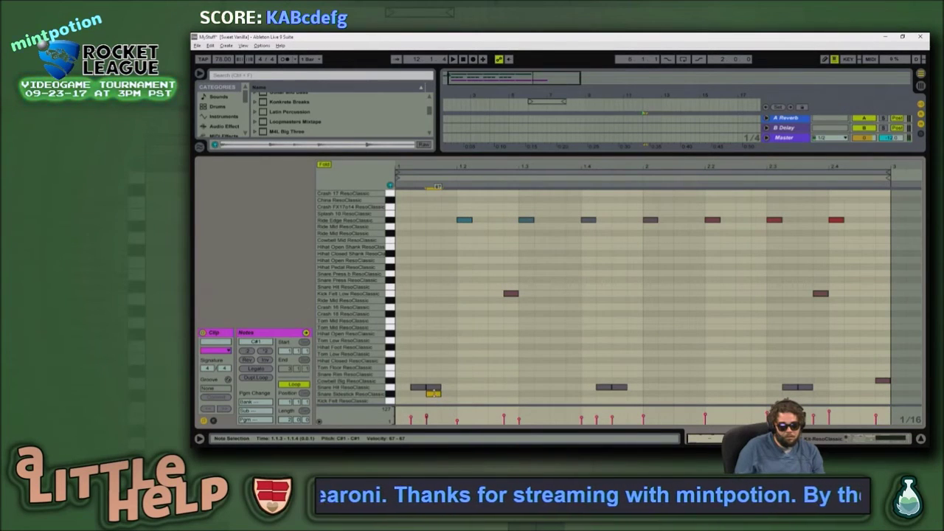
{"action": "left_click", "coordinate": [453, 399]}
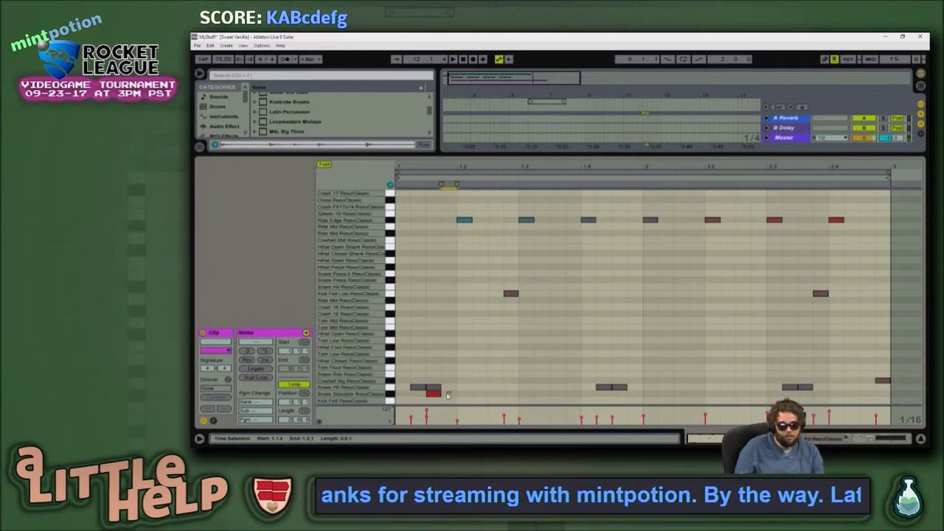
{"action": "left_click_drag", "start_coordinate": [436, 396], "coordinate": [464, 398]}
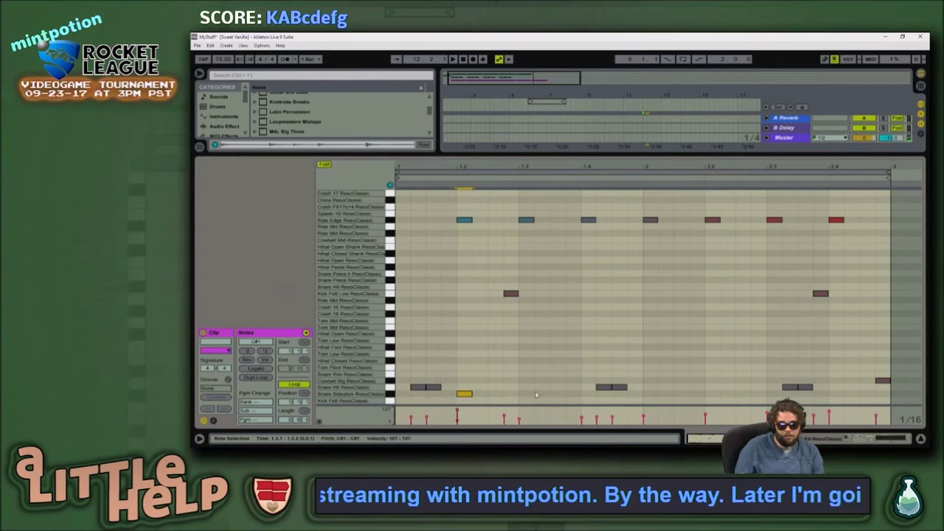
{"action": "left_click", "coordinate": [511, 399]}
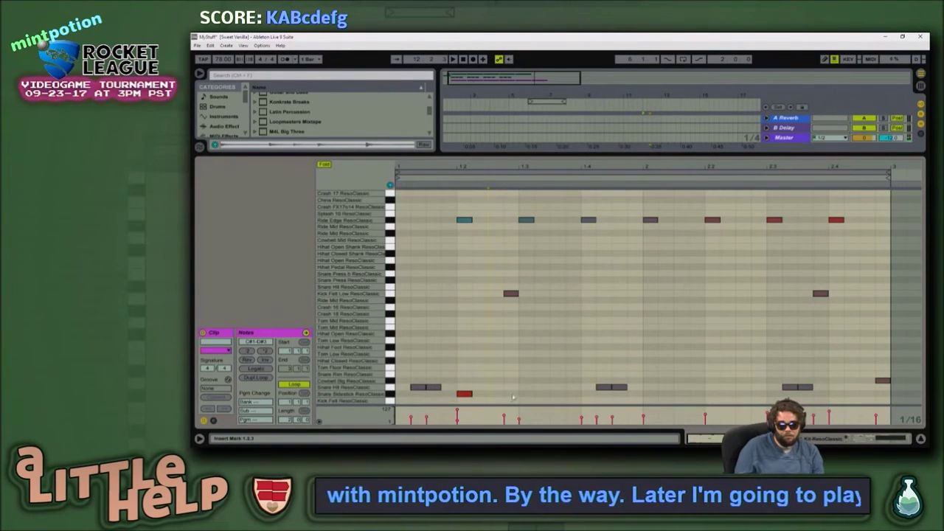
{"action": "left_click_drag", "start_coordinate": [517, 393], "coordinate": [377, 401]}
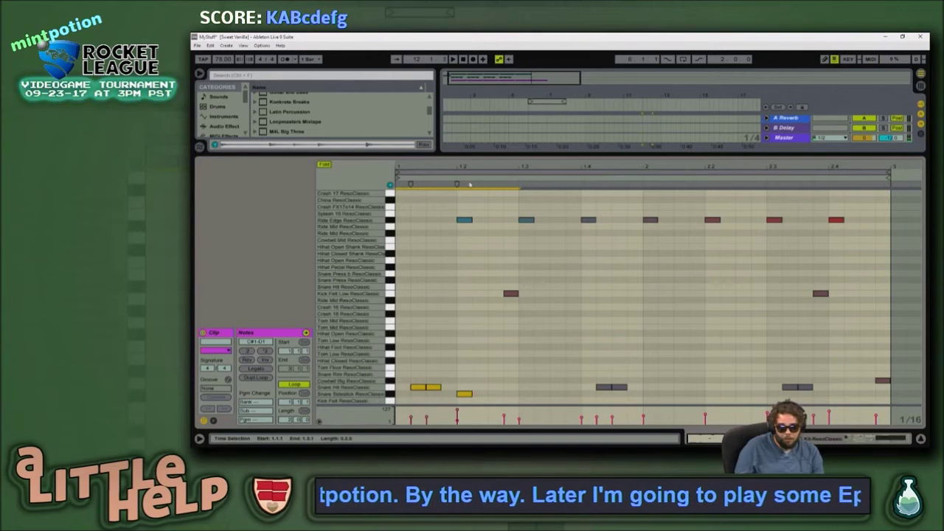
{"action": "left_click", "coordinate": [524, 392]}
{"action": "left_click_drag", "start_coordinate": [514, 399], "coordinate": [391, 390]}
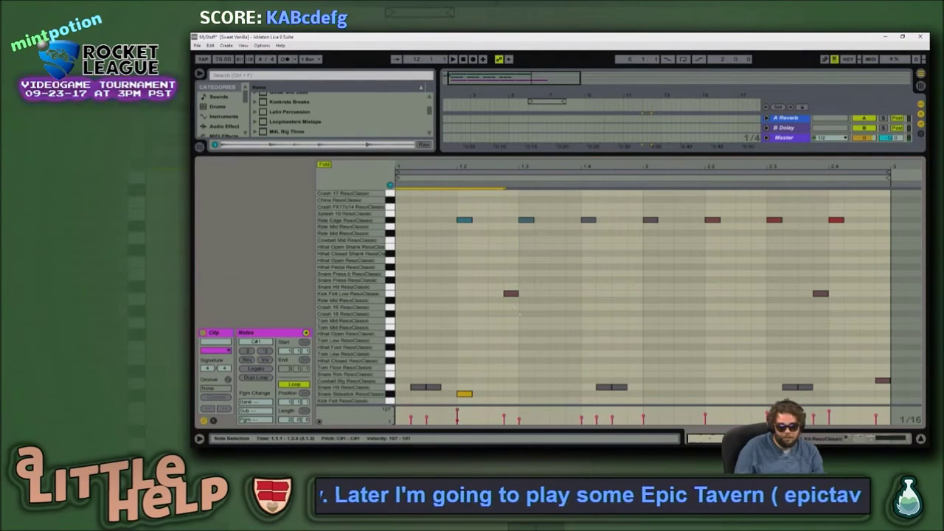
{"action": "key", "text": "ctrl+d"}
{"action": "key", "text": "ctrl+d"}
{"action": "key", "text": "ctrl+d"}
{"action": "key", "text": "ctrl+z"}
{"action": "key", "text": "ctrl+z"}
{"action": "key", "text": "ctrl+z"}
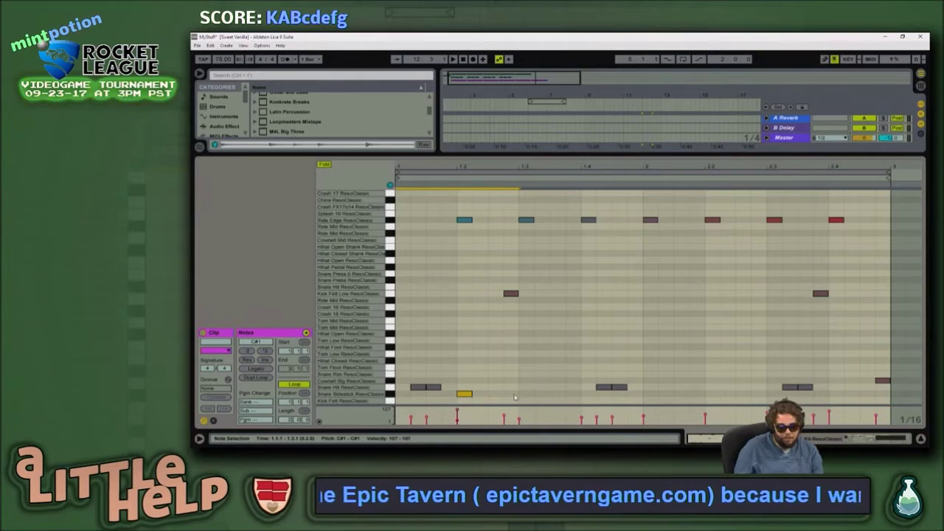
Step: Duplicate the two-beat sidestick selection three times to place hits at 1.4, 2.2 and 2.4, and play the clip
{"action": "key", "text": "ctrl+d"}
{"action": "key", "text": "ctrl+d"}
{"action": "key", "text": "ctrl+d"}
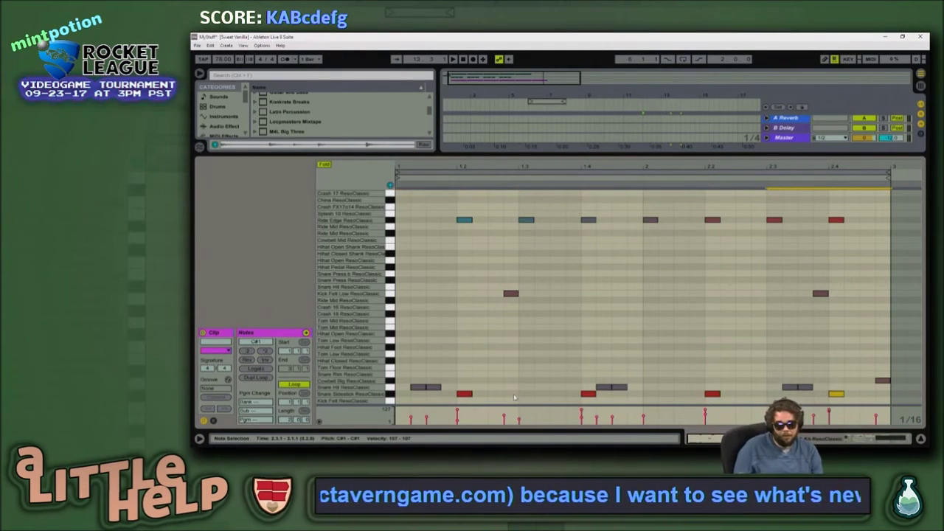
{"action": "key", "text": "space"}
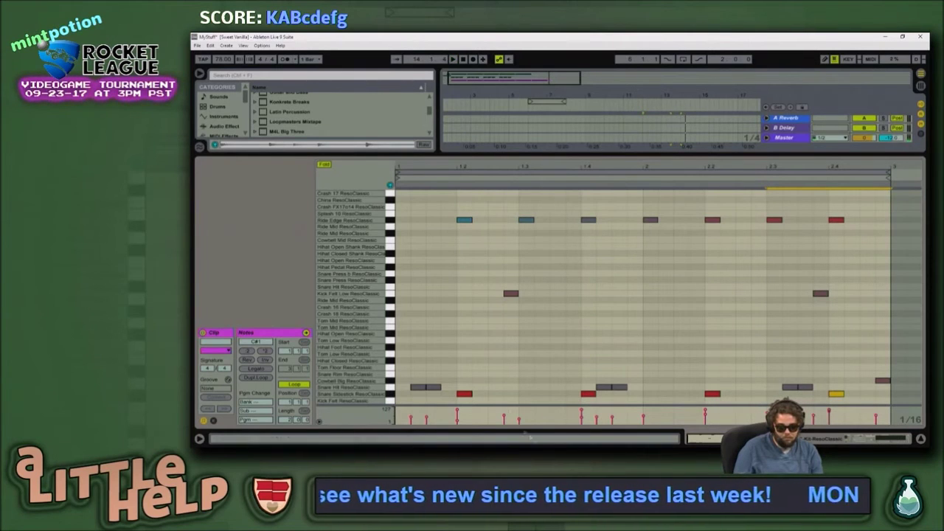
Step: Enlarge the note editor further and add Kick Felt notes at the start of bars 1 and 2 while auditioning the clip
{"action": "left_click_drag", "start_coordinate": [662, 154], "coordinate": [651, 76]}
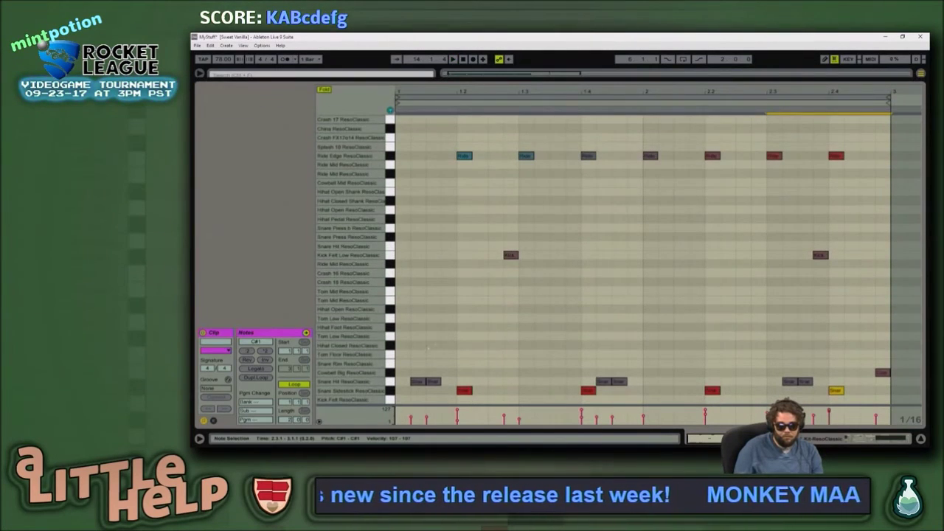
{"action": "double_click", "coordinate": [403, 399]}
{"action": "key", "text": "space"}
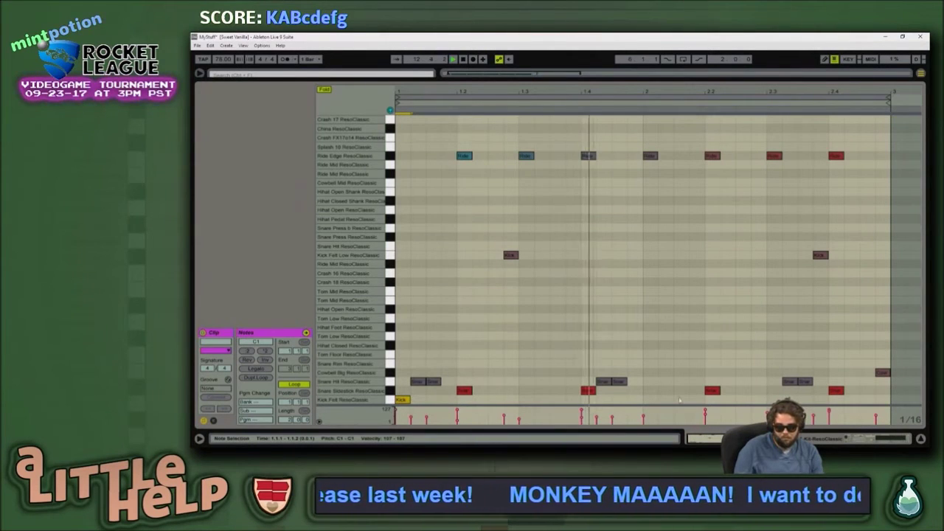
{"action": "double_click", "coordinate": [649, 400]}
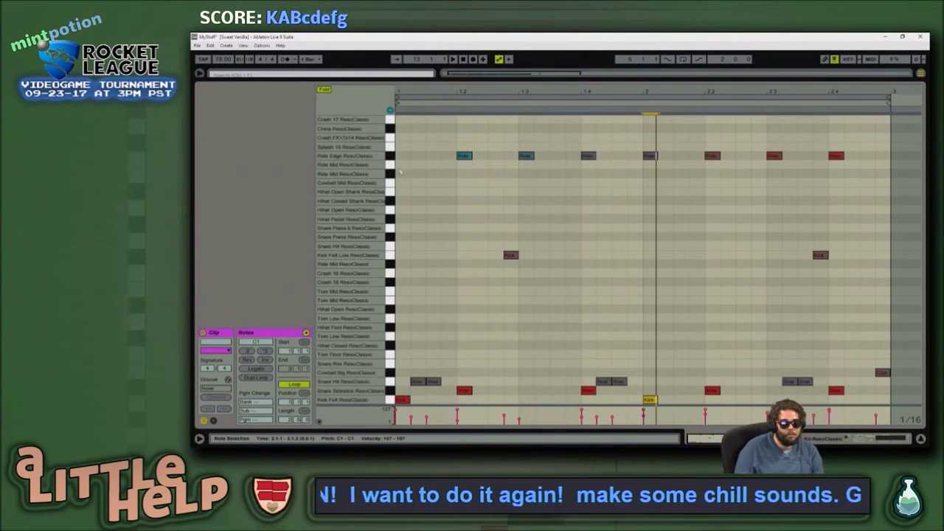
Step: Add Ride Mid notes at 1.1.1 and 1.4.3, the second at velocity 24, and play back the clip
{"action": "double_click", "coordinate": [400, 164]}
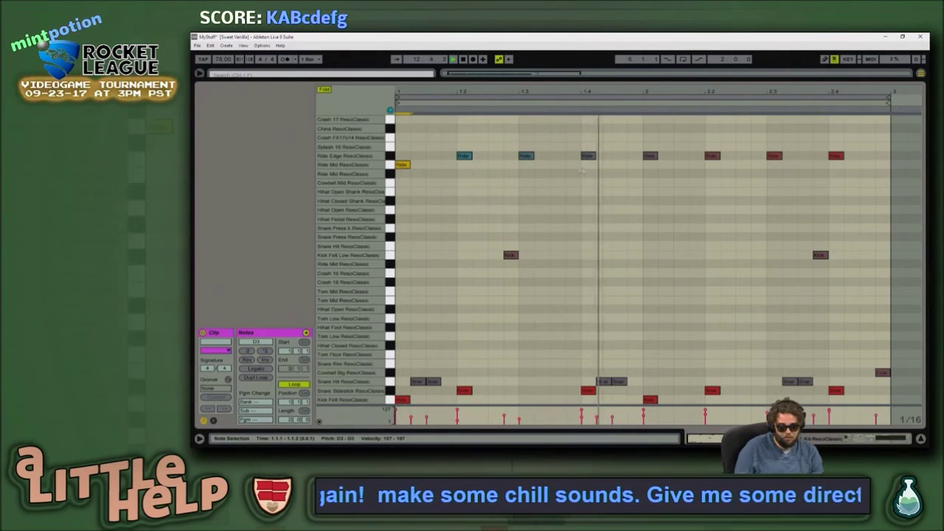
{"action": "double_click", "coordinate": [620, 164]}
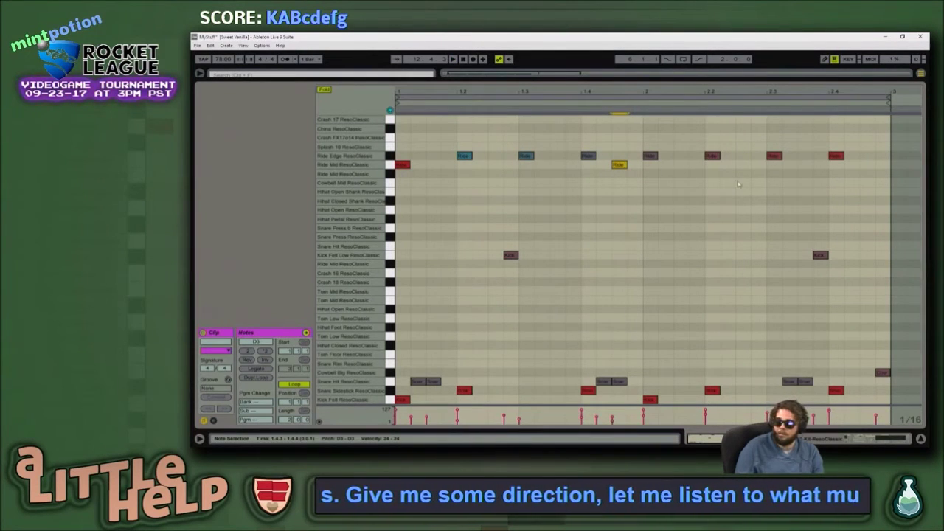
{"action": "key", "text": "space"}
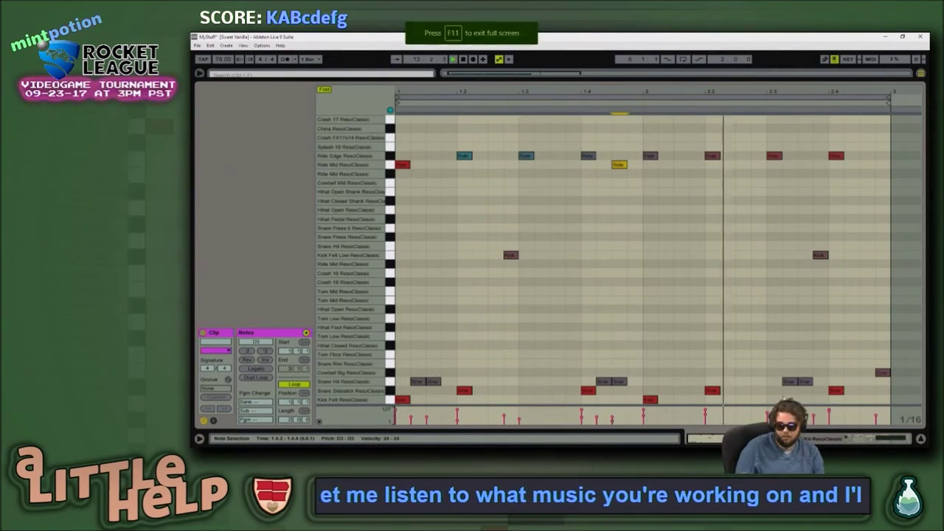
{"action": "key", "text": "space"}
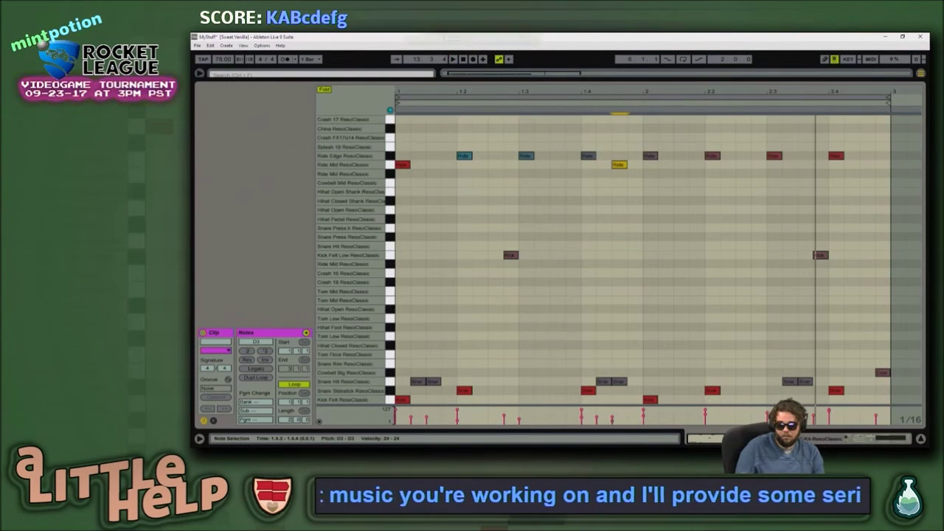
{"action": "key", "text": "space"}
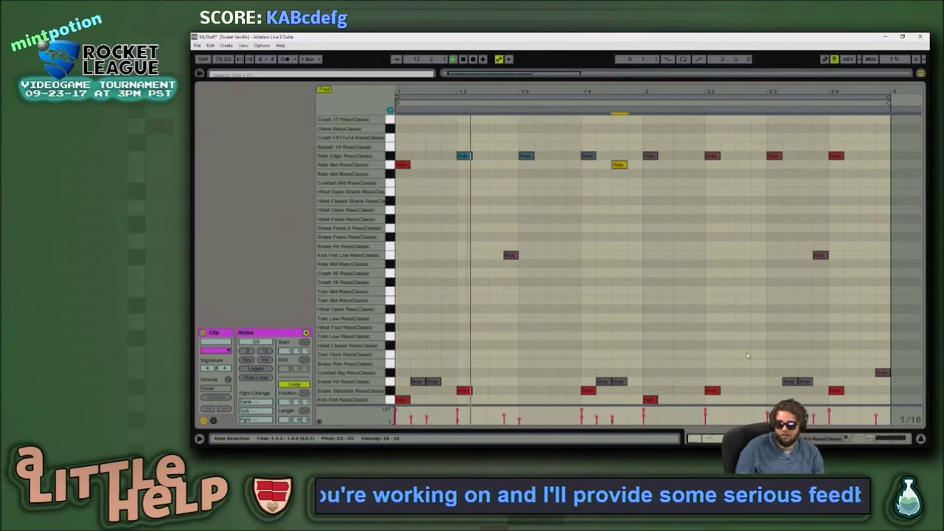
Step: Place two Kick Felt notes at 2.2.4 and 2.3.2, and delete the final note at 2.4.4
{"action": "double_click", "coordinate": [742, 399]}
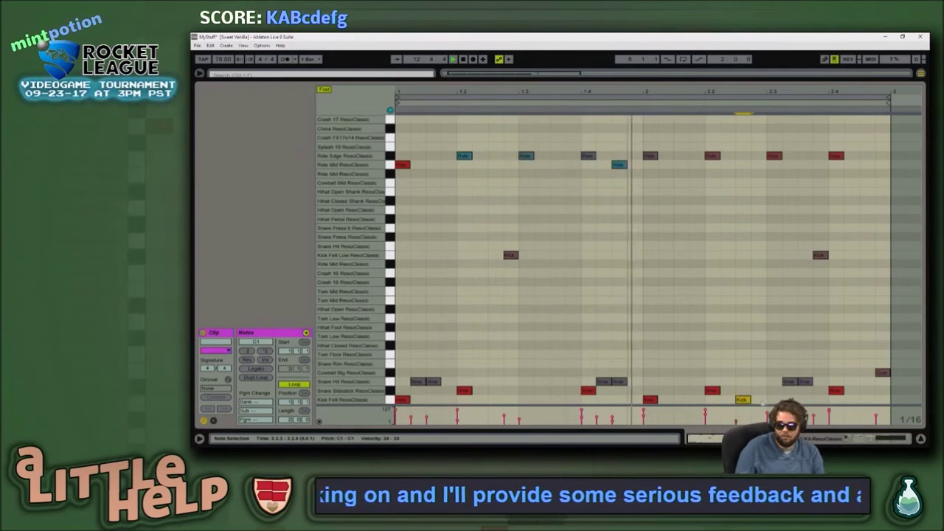
{"action": "double_click", "coordinate": [774, 399]}
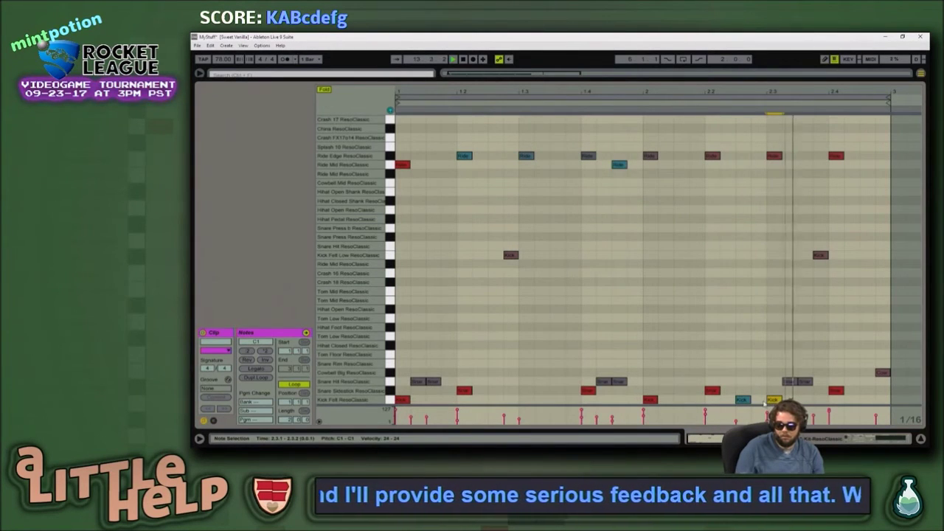
{"action": "mouse_move", "coordinate": [775, 401]}
{"action": "left_mouse_down"}
{"action": "mouse_move", "coordinate": [790, 401]}
{"action": "mouse_move", "coordinate": [746, 400]}
{"action": "mouse_move", "coordinate": [760, 400]}
{"action": "left_mouse_up"}
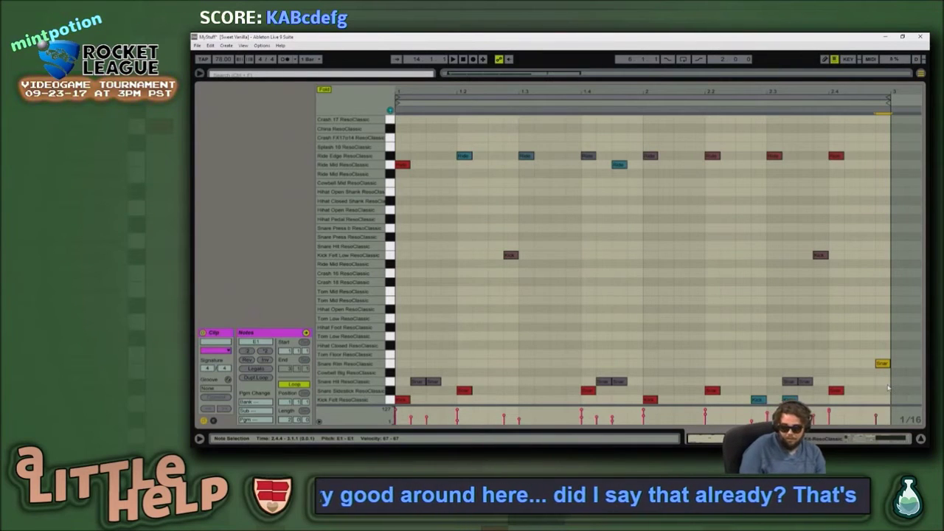
{"action": "key", "text": "Delete"}
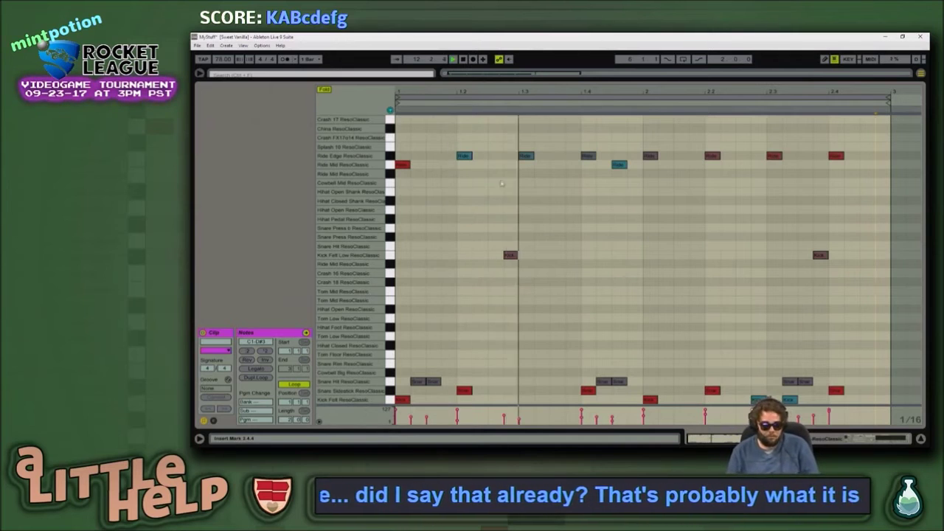
Step: Shrink the note editor to bring the arrangement tracks back into view and stop playback
{"action": "mouse_move", "coordinate": [546, 90]}
{"action": "left_mouse_down"}
{"action": "mouse_move", "coordinate": [552, 140]}
{"action": "mouse_move", "coordinate": [554, 90]}
{"action": "left_mouse_up"}
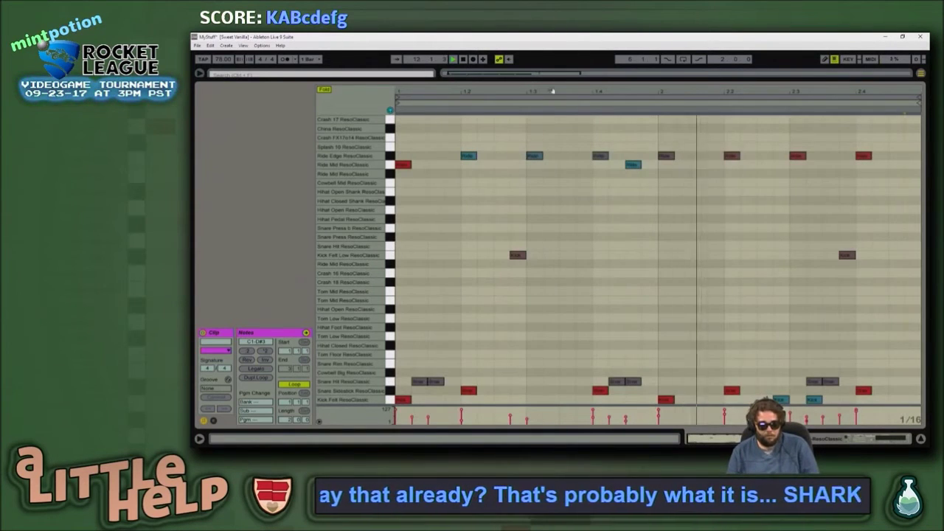
{"action": "left_click_drag", "start_coordinate": [600, 78], "coordinate": [607, 323]}
{"action": "key", "text": "space"}
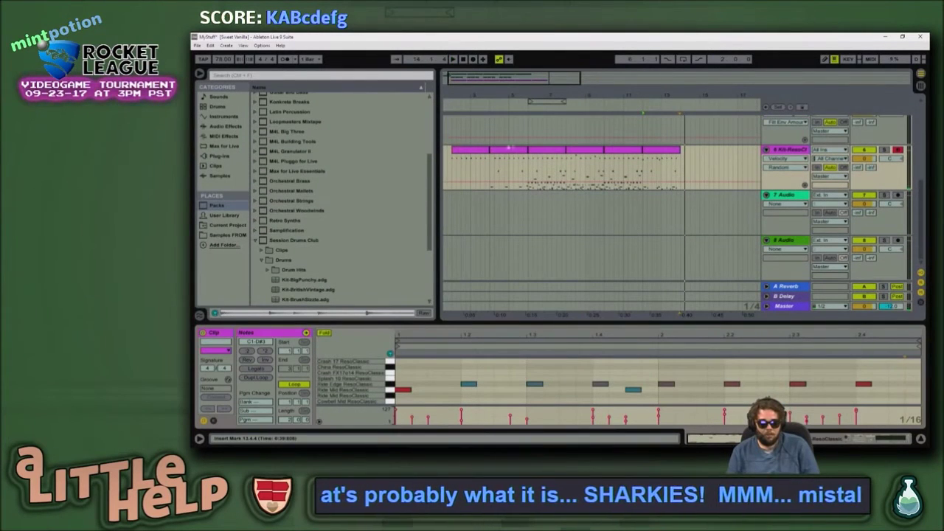
Step: Loop all six Kit-ResoClassic drum clips from bar 2 to bar 14 and play them back with the guitar tracks
{"action": "left_click", "coordinate": [467, 152]}
{"action": "left_click", "coordinate": [668, 153], "text": "shift"}
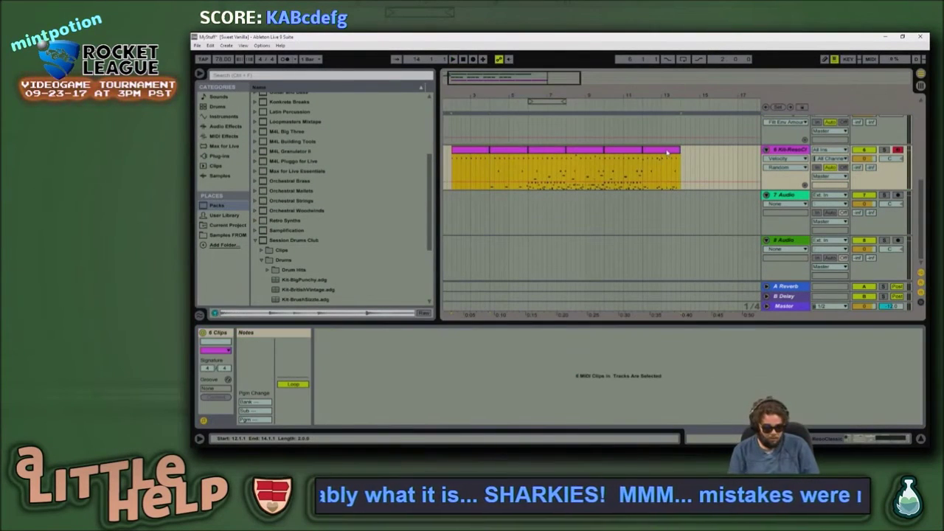
{"action": "key", "text": "ctrl+l"}
{"action": "scroll", "coordinate": [532, 235], "scroll_direction": "up", "scroll_amount": 6}
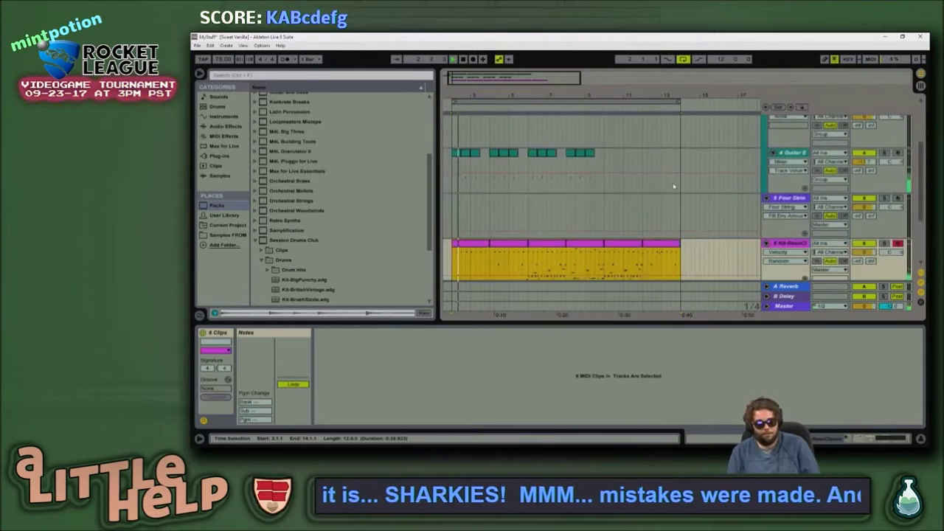
{"action": "left_click", "coordinate": [642, 150]}
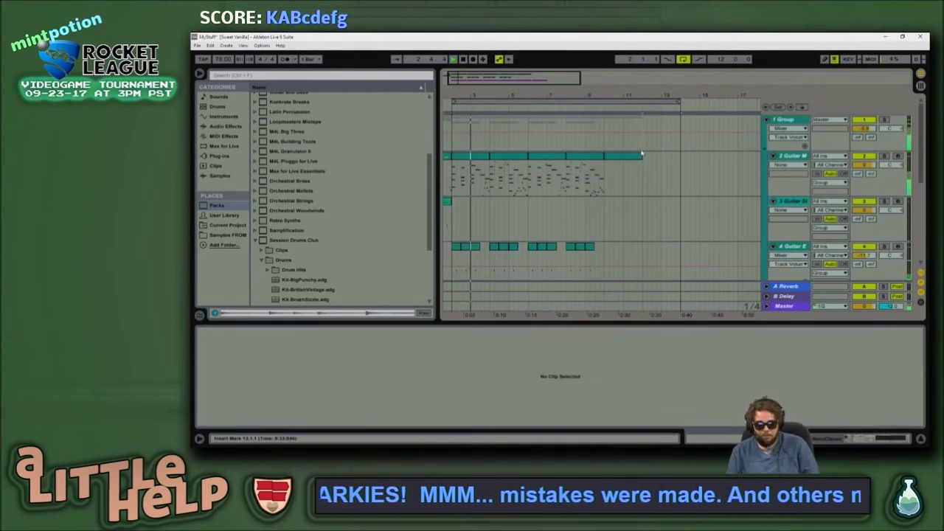
{"action": "scroll", "coordinate": [628, 199], "scroll_direction": "down", "scroll_amount": 5}
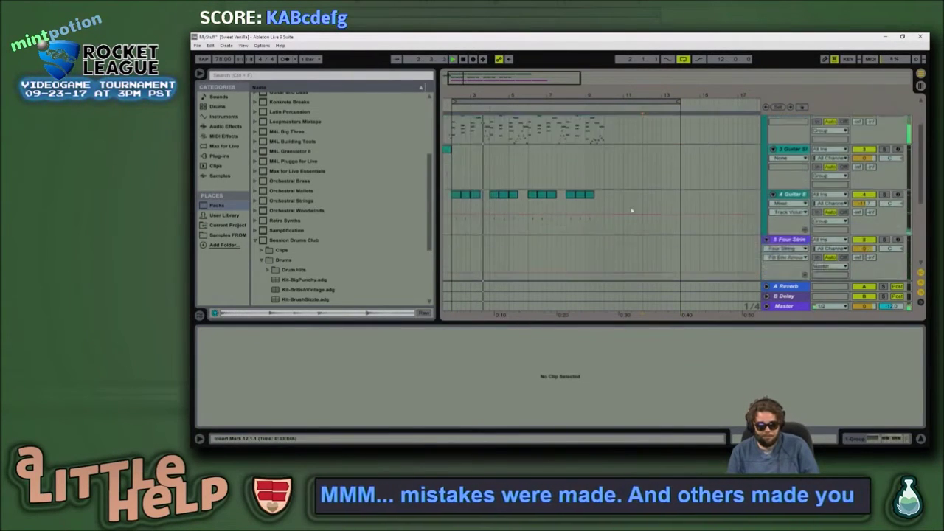
{"action": "scroll", "coordinate": [631, 214], "scroll_direction": "up", "scroll_amount": 3}
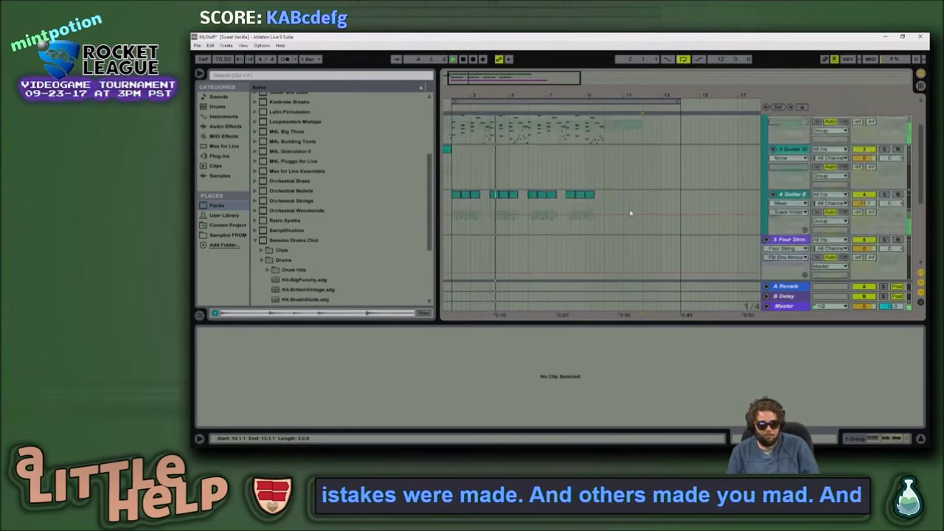
{"action": "scroll", "coordinate": [612, 218], "scroll_direction": "up", "scroll_amount": 2}
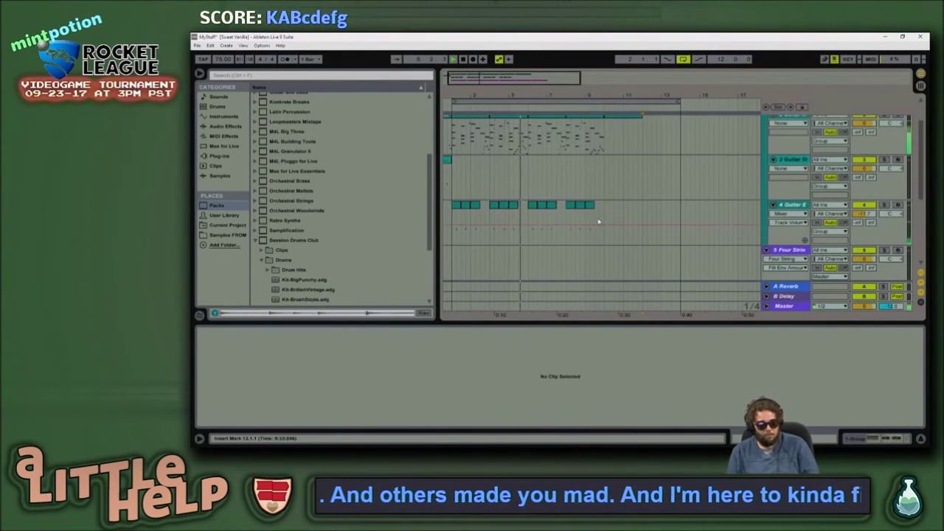
{"action": "scroll", "coordinate": [641, 238], "scroll_direction": "down", "scroll_amount": 5}
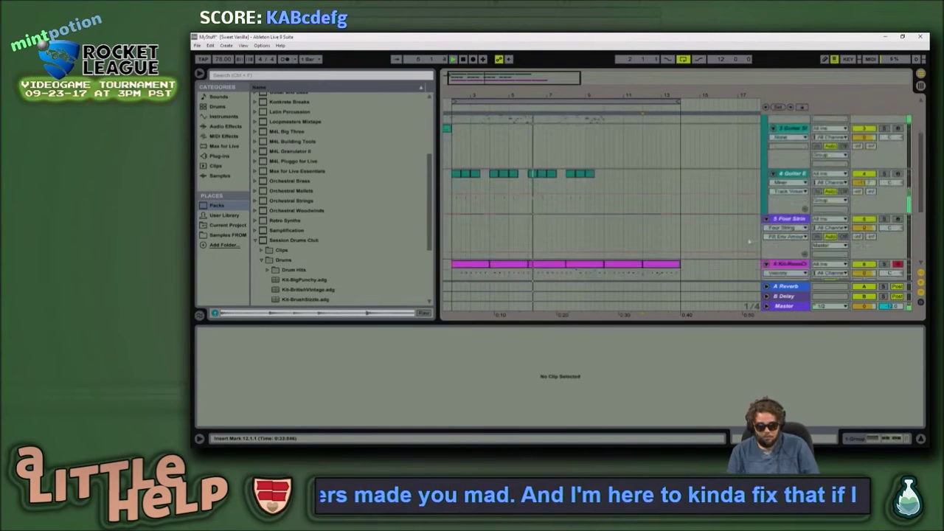
Step: Solo the Kit-ResoClassic drum track and add a default Glue Compressor audio effect at the end of its device chain
{"action": "key", "text": "shift+Tab"}
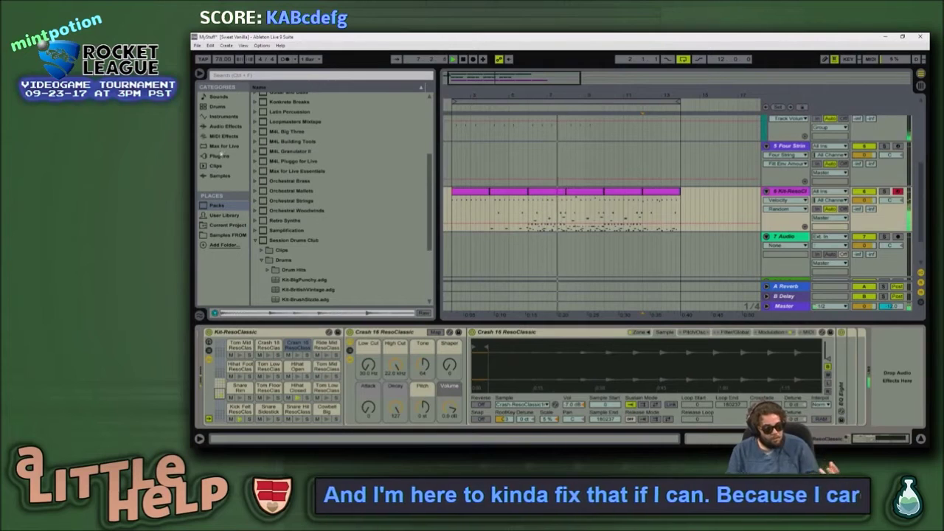
{"action": "left_click", "coordinate": [223, 146]}
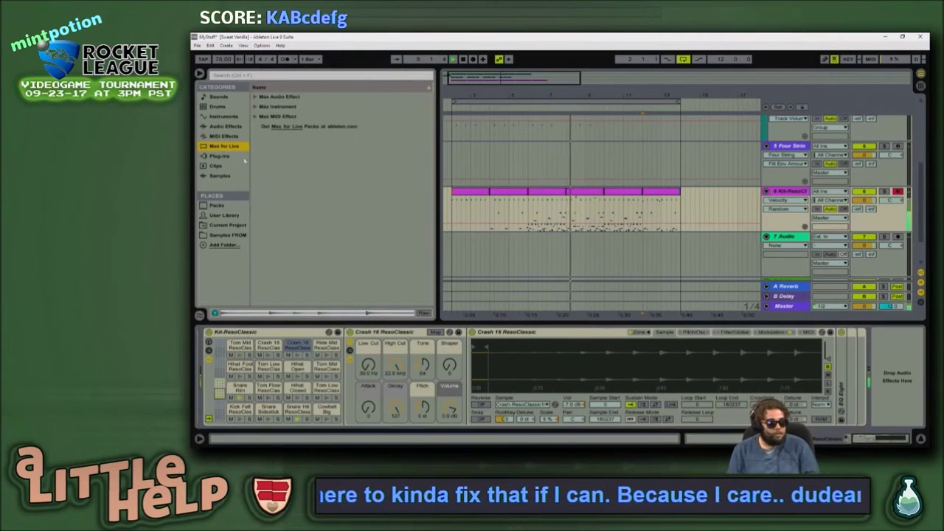
{"action": "left_click", "coordinate": [225, 126]}
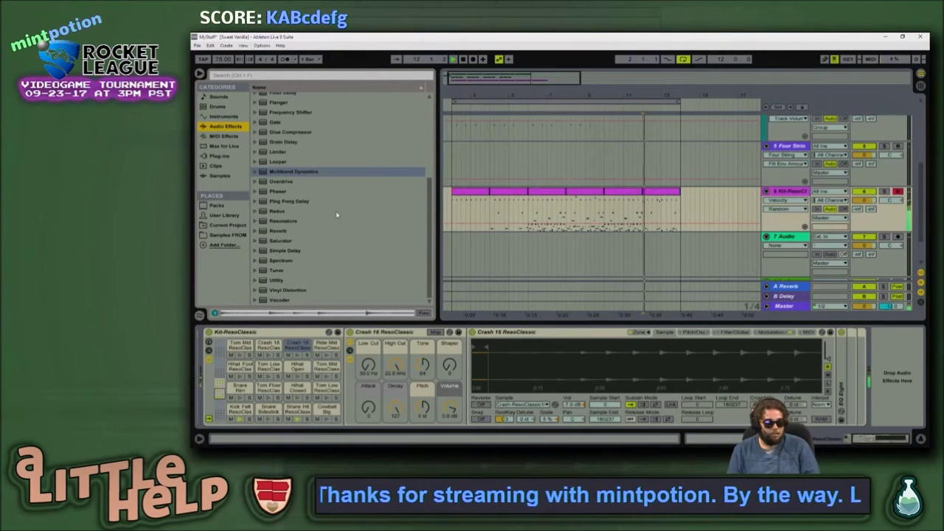
{"action": "scroll", "coordinate": [316, 197], "scroll_direction": "up", "scroll_amount": 3}
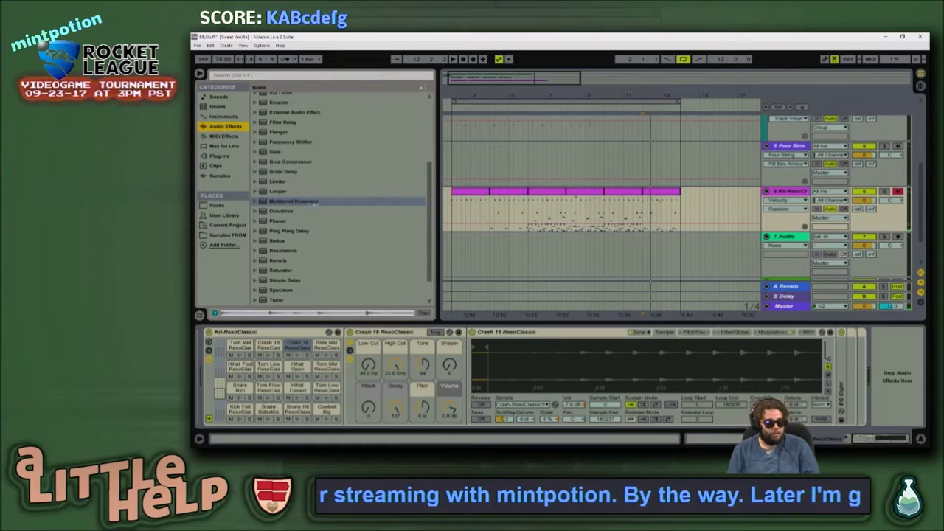
{"action": "scroll", "coordinate": [317, 138], "scroll_direction": "up", "scroll_amount": 6}
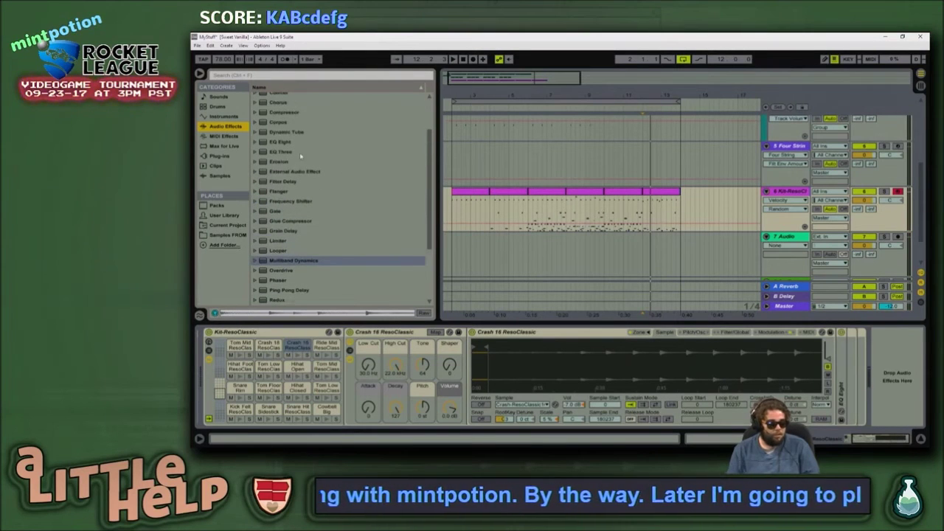
{"action": "scroll", "coordinate": [300, 140], "scroll_direction": "up", "scroll_amount": 2}
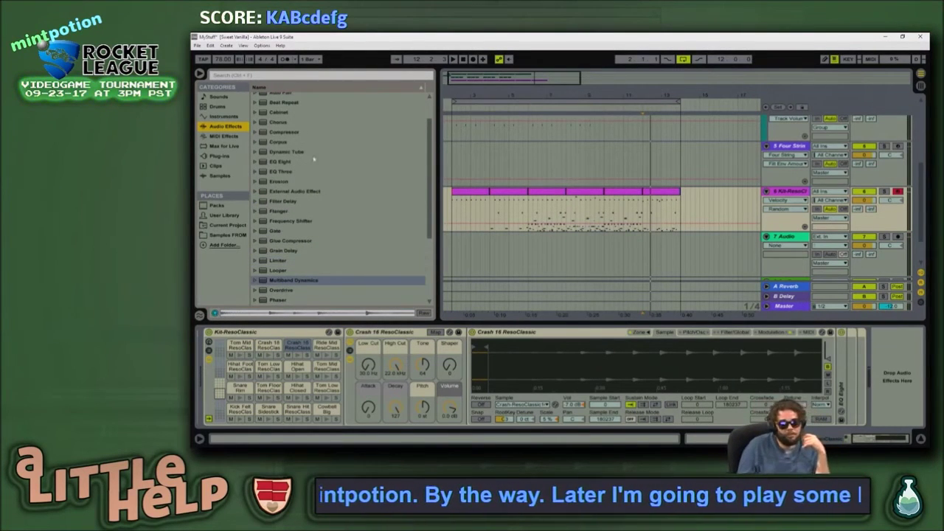
{"action": "left_click", "coordinate": [886, 191]}
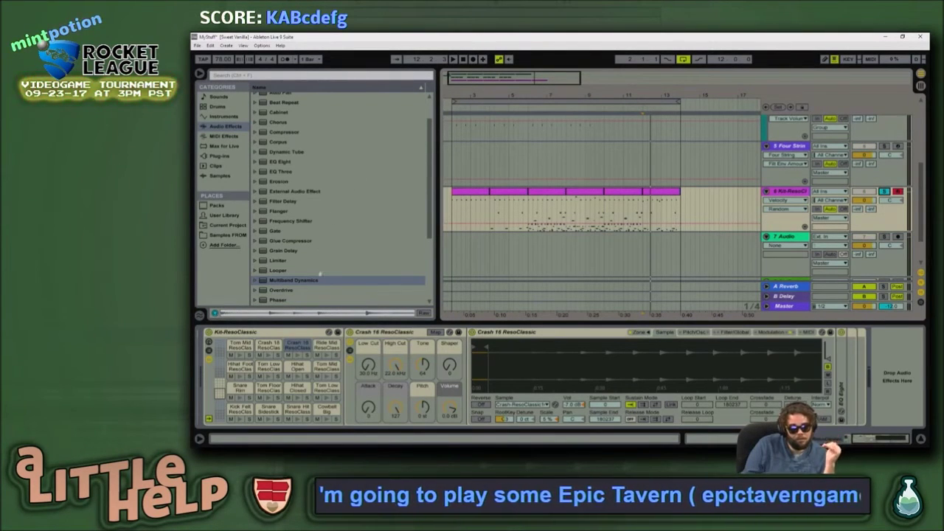
{"action": "left_click", "coordinate": [290, 241]}
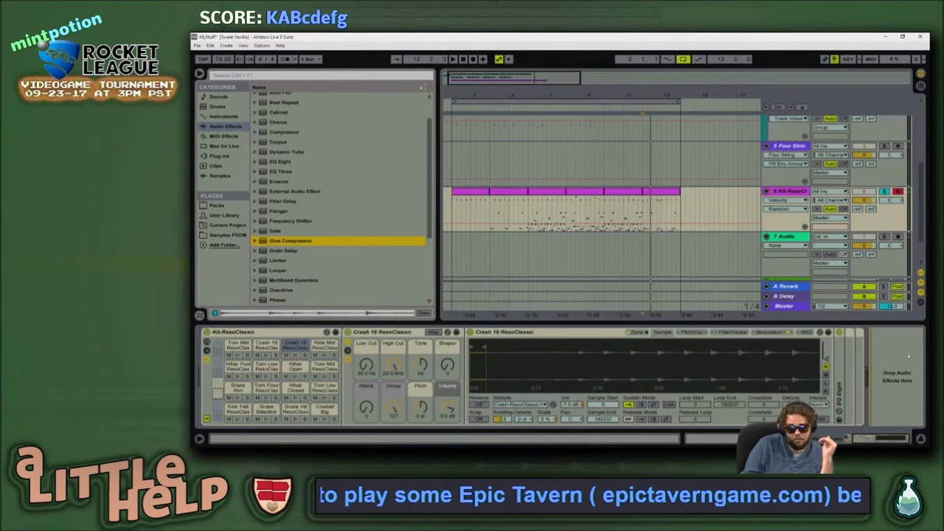
{"action": "left_click_drag", "start_coordinate": [290, 242], "coordinate": [894, 343]}
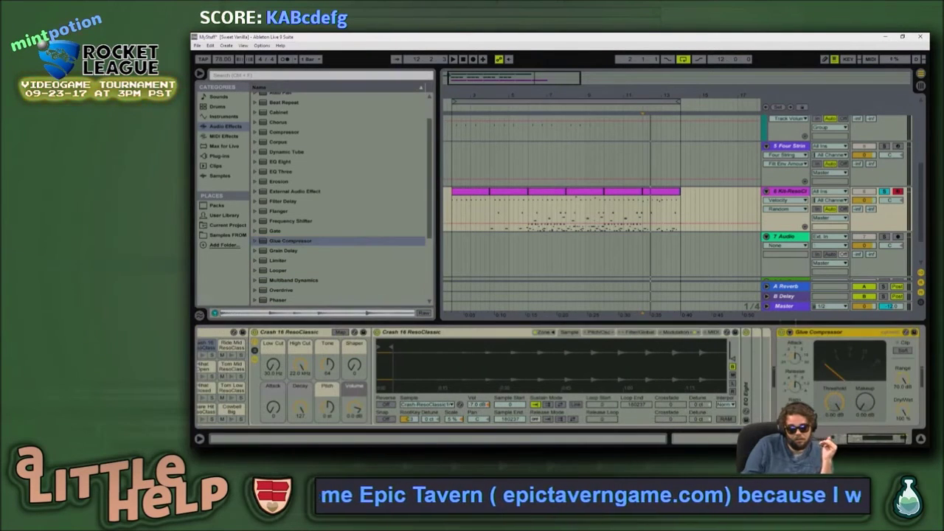
Step: Browse the Glue Compressor presets and load Drum - rock parallel room onto the drum track
{"action": "left_click", "coordinate": [299, 244]}
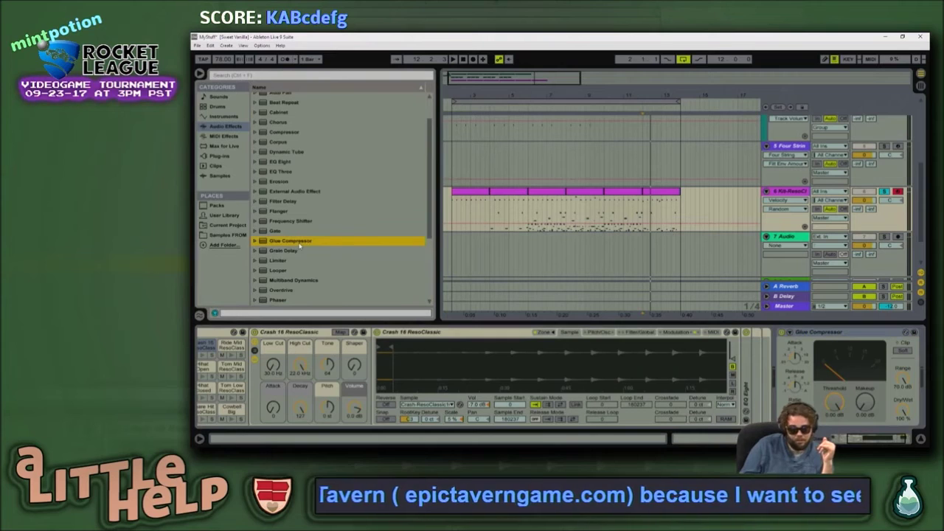
{"action": "key", "text": "Right"}
{"action": "key", "text": "Down"}
{"action": "key", "text": "Down"}
{"action": "key", "text": "Down"}
{"action": "key", "text": "Down"}
{"action": "key", "text": "Down"}
{"action": "key", "text": "Down"}
{"action": "key", "text": "Down"}
{"action": "key", "text": "Down"}
{"action": "key", "text": "Down"}
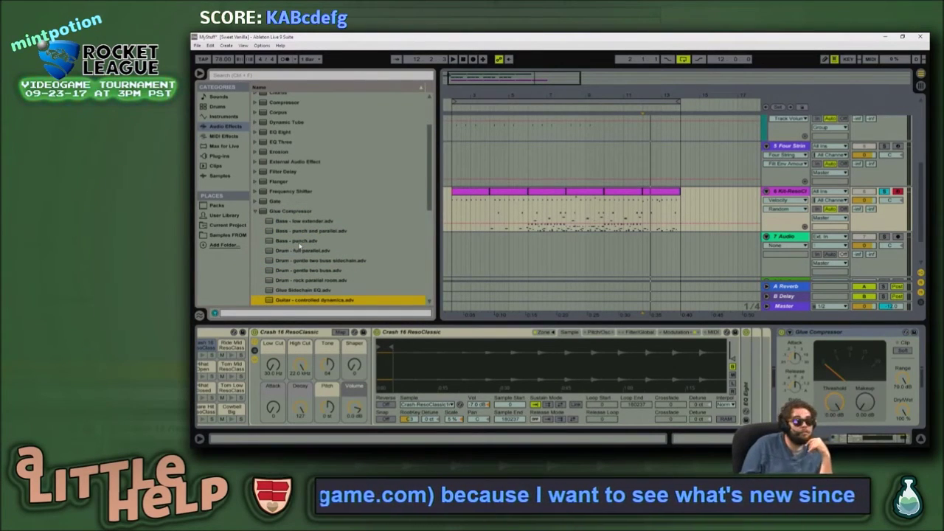
{"action": "key", "text": "Down"}
{"action": "key", "text": "Up"}
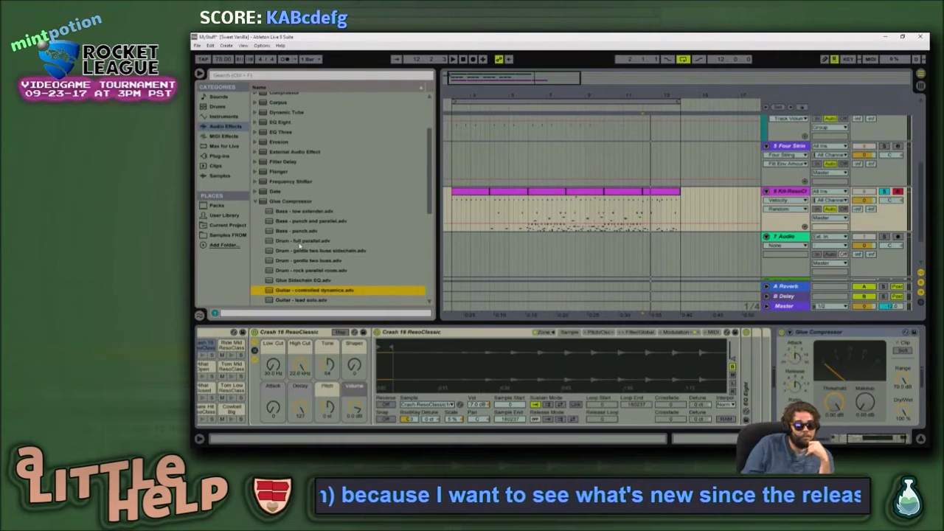
{"action": "key", "text": "Up"}
{"action": "key", "text": "Up"}
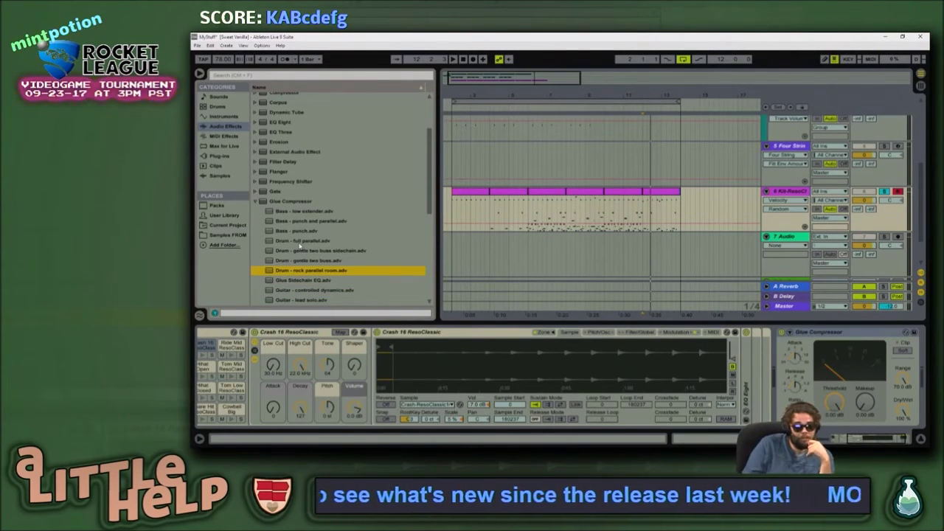
{"action": "key", "text": "Return"}
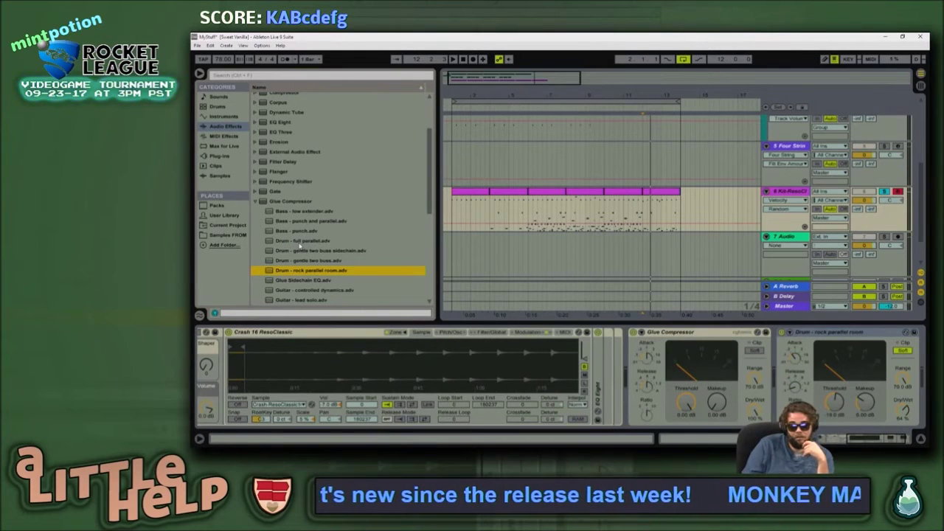
Step: Delete the default Glue Compressor from the drum track, keeping only the Drum - rock parallel room preset
{"action": "left_click", "coordinate": [698, 336]}
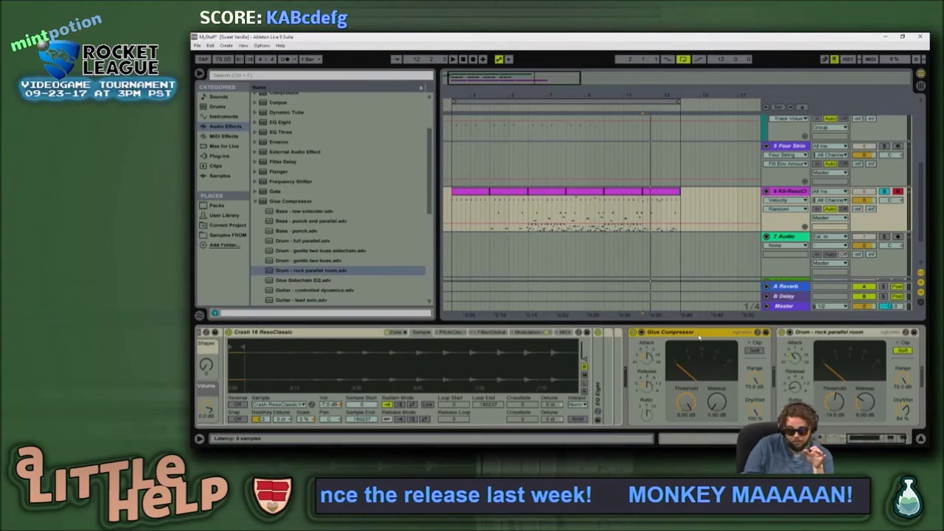
{"action": "key", "text": "Delete"}
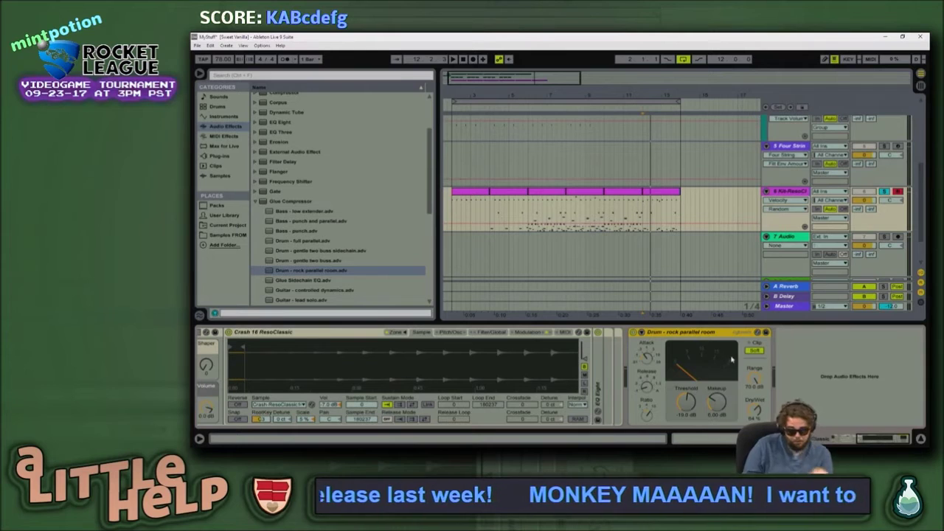
{"action": "key", "text": "ctrl+z"}
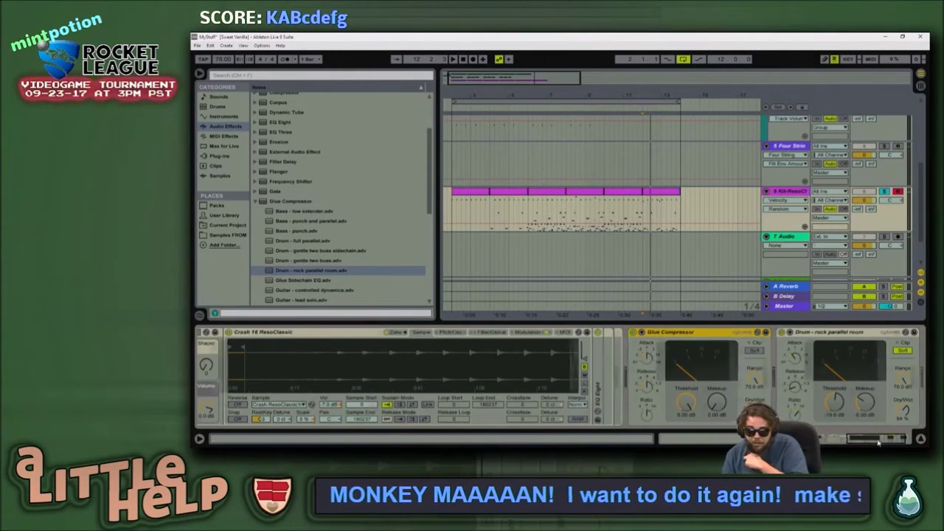
{"action": "left_click_drag", "start_coordinate": [878, 441], "coordinate": [884, 442]}
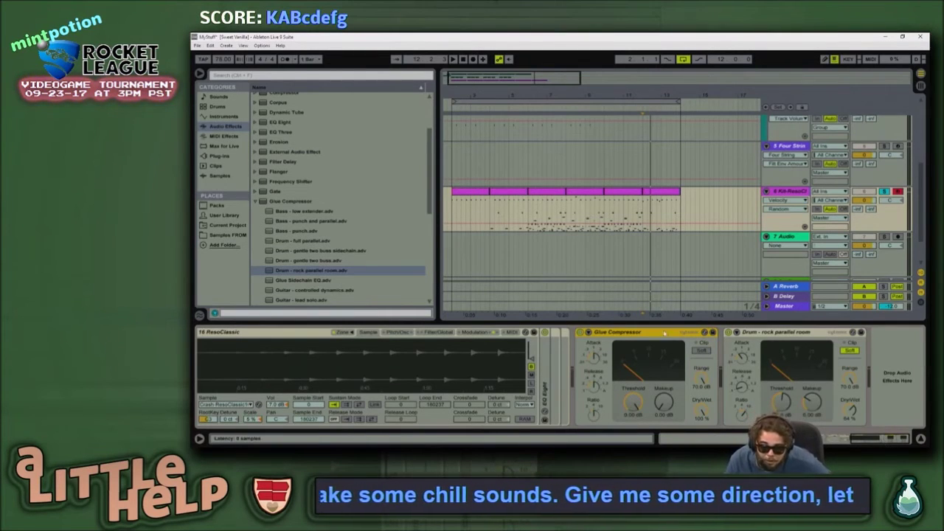
{"action": "key", "text": "Delete"}
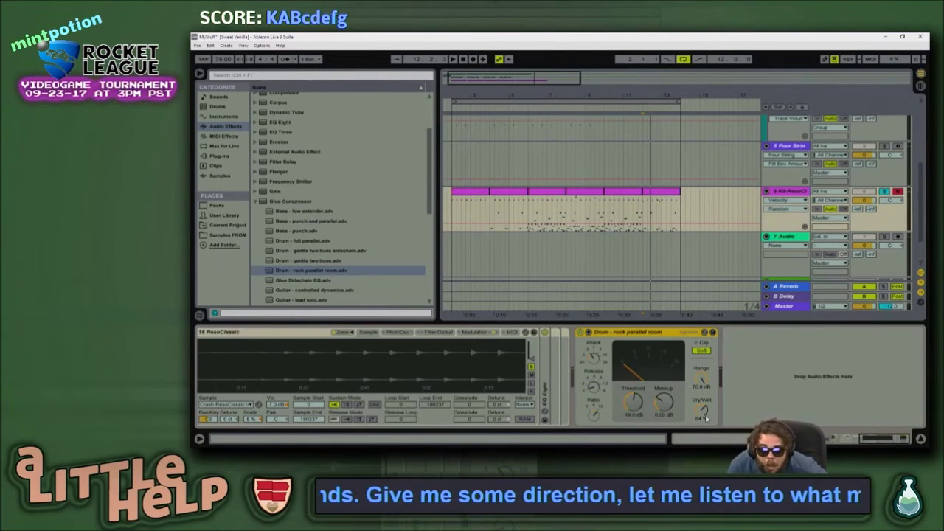
Step: Loop the last four drum clips from bar 6 to bar 14 and start playback
{"action": "left_click", "coordinate": [491, 206]}
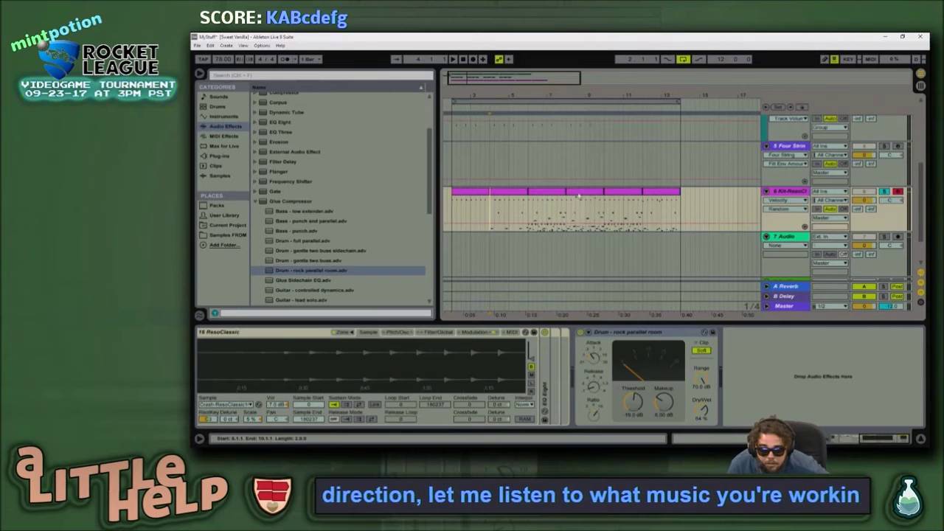
{"action": "left_click", "coordinate": [551, 192]}
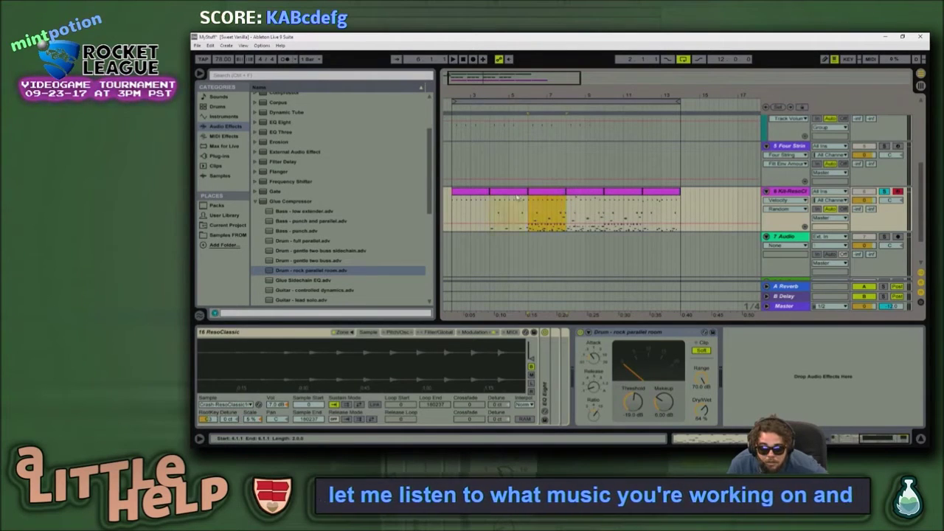
{"action": "left_click", "coordinate": [659, 198], "text": "shift"}
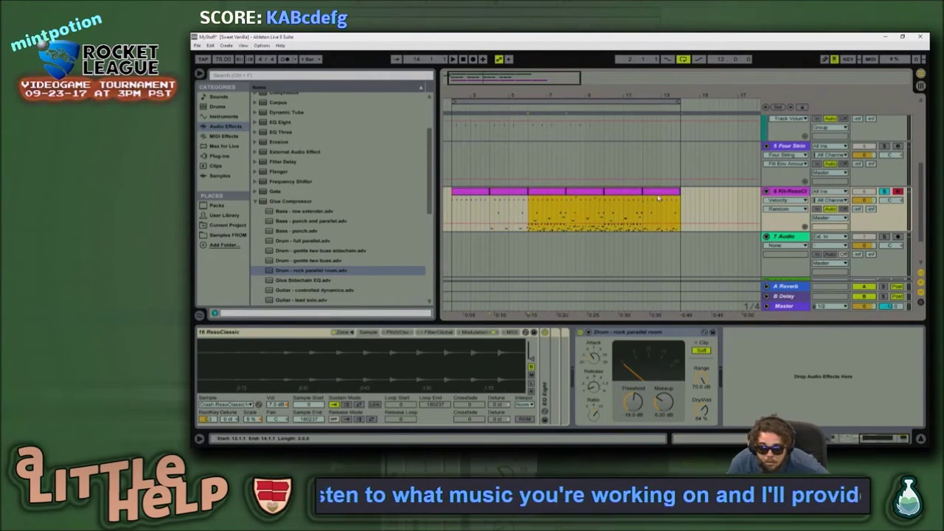
{"action": "key", "text": "space"}
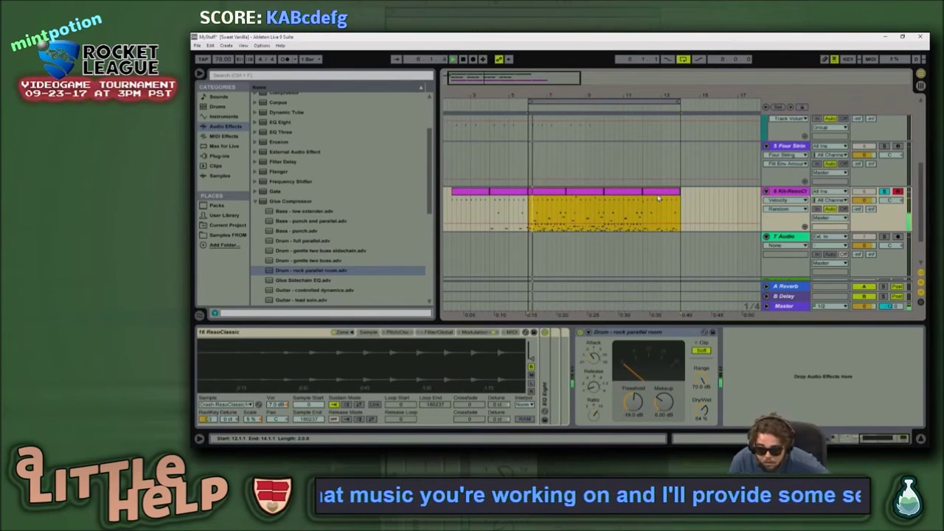
Step: Bypass and re-enable the Drum - rock parallel room compressor to compare the sound, and raise its Dry/Wet amount
{"action": "left_click", "coordinate": [581, 333]}
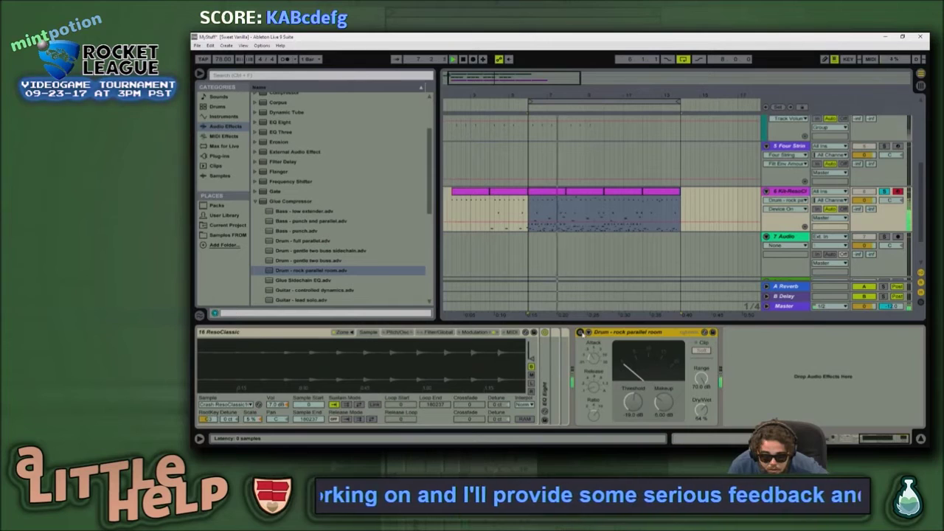
{"action": "left_click", "coordinate": [581, 333]}
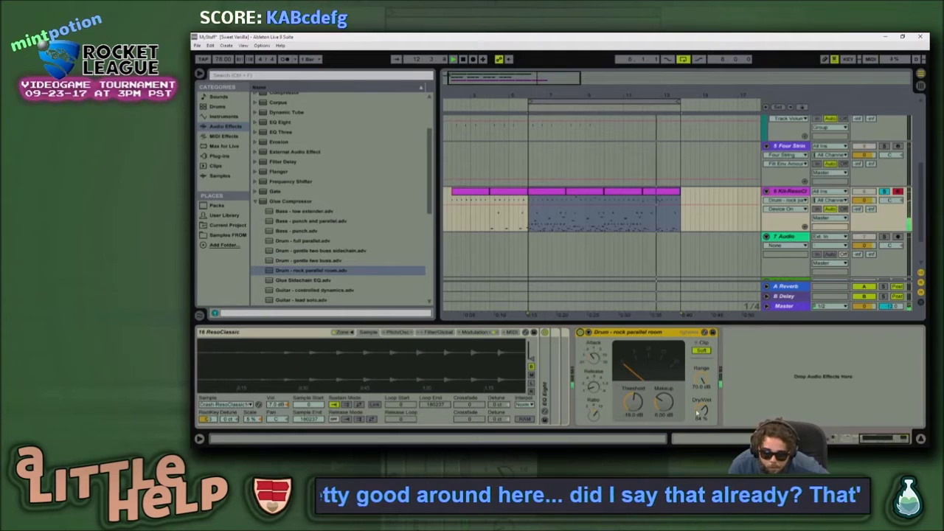
{"action": "left_click_drag", "start_coordinate": [701, 412], "coordinate": [701, 384]}
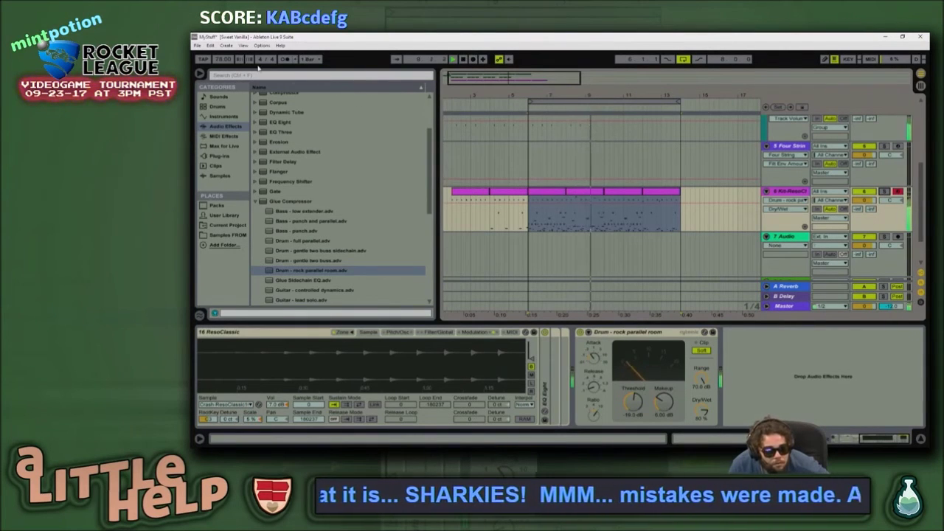
Step: Zoom out the arrangement to review the guitar tracks, and switch to the Twitch chat in the browser
{"action": "left_click_drag", "start_coordinate": [549, 96], "coordinate": [554, 73]}
{"action": "scroll", "coordinate": [564, 201], "scroll_direction": "up", "scroll_amount": 3}
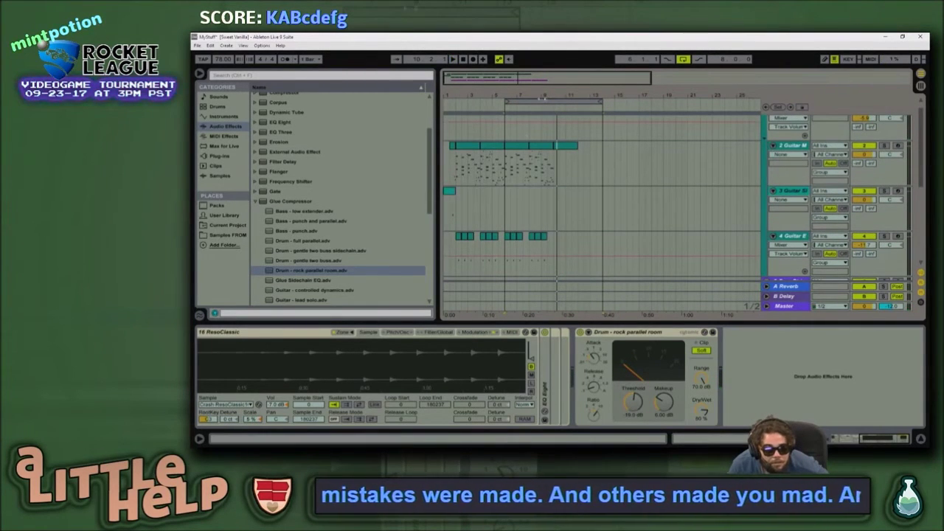
{"action": "key", "text": "alt+Tab"}
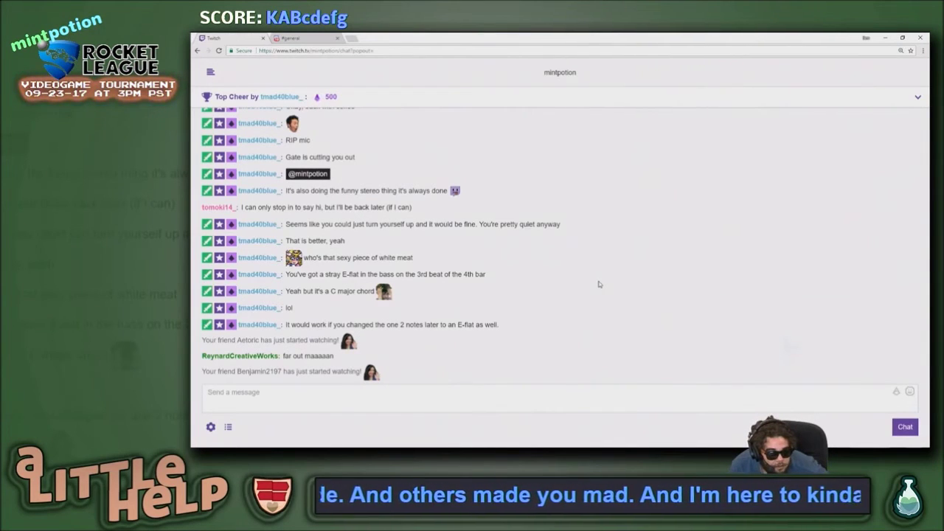
Step: Switch back to Ableton Live, extend the arrangement loop's start back to bar 1, and turn looping off
{"action": "key", "text": "alt+Tab"}
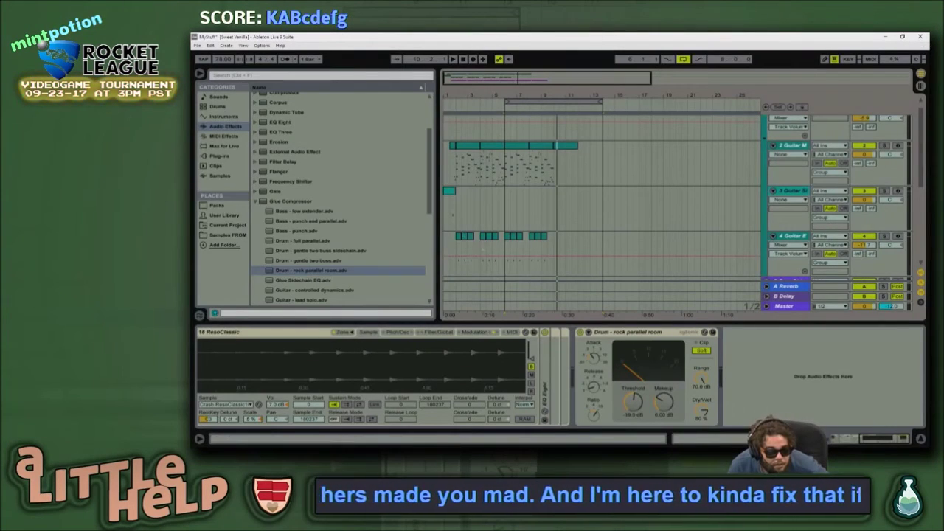
{"action": "left_click_drag", "start_coordinate": [507, 101], "coordinate": [446, 102]}
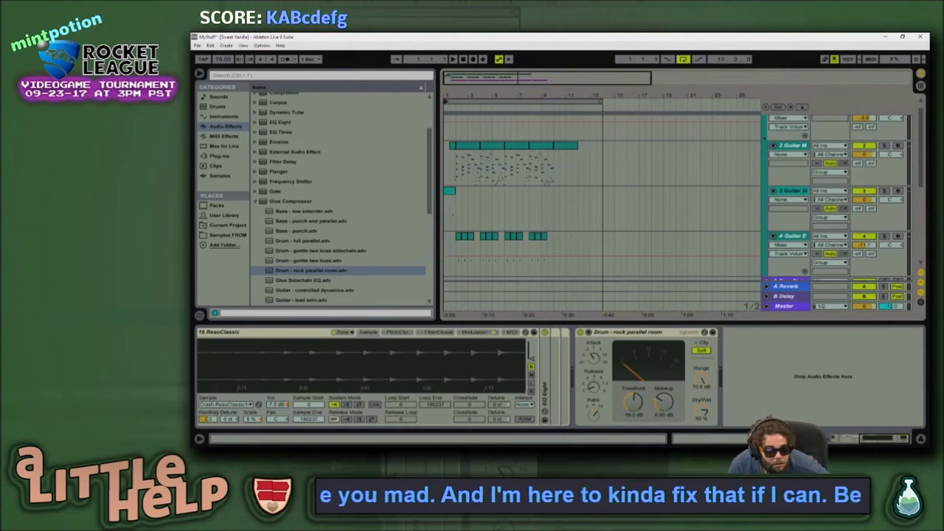
{"action": "left_click", "coordinate": [682, 59]}
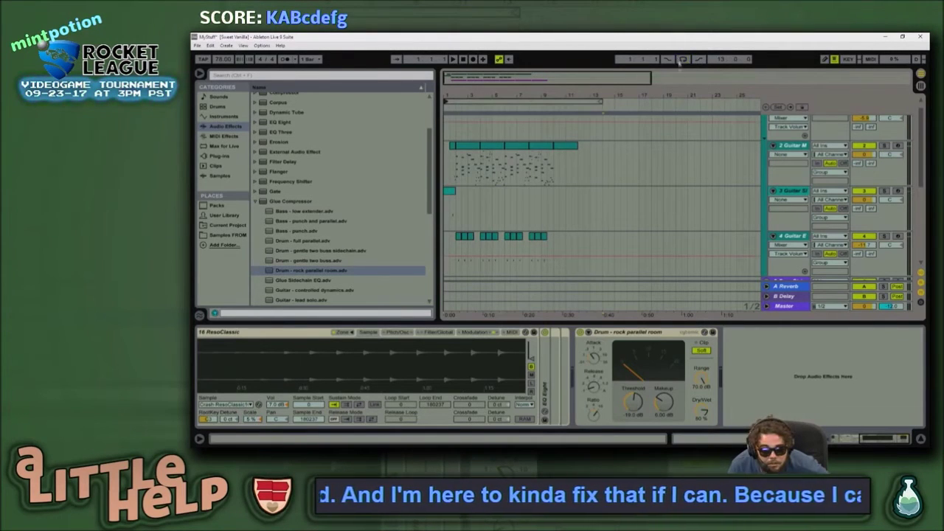
{"action": "mouse_move", "coordinate": [649, 446]}
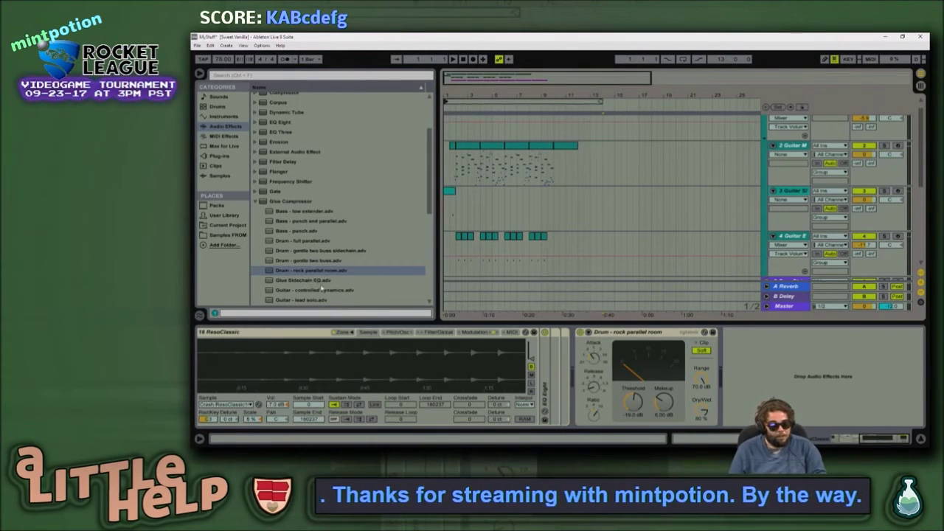
Step: Collapse the Glue Compressor presets, play the arrangement from bar 2, and select the guitar clip at bar 4
{"action": "left_click", "coordinate": [316, 202]}
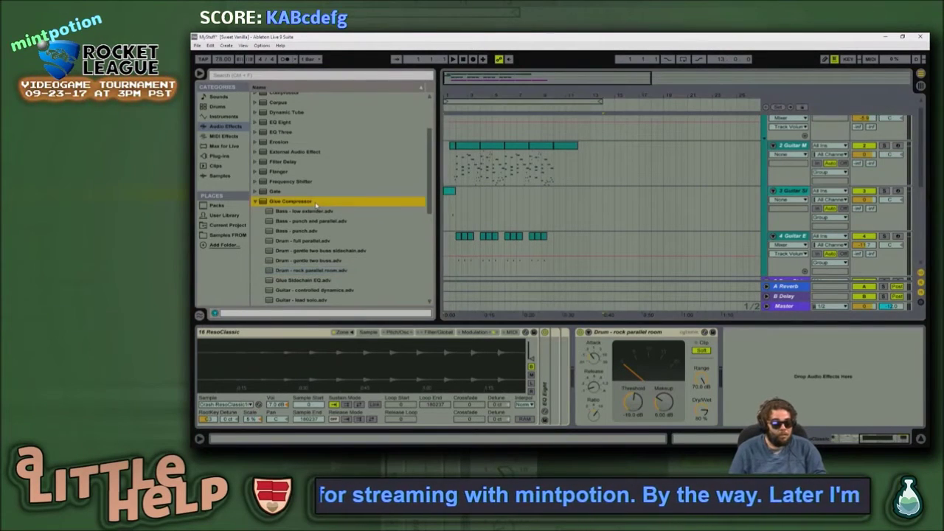
{"action": "key", "text": "Left"}
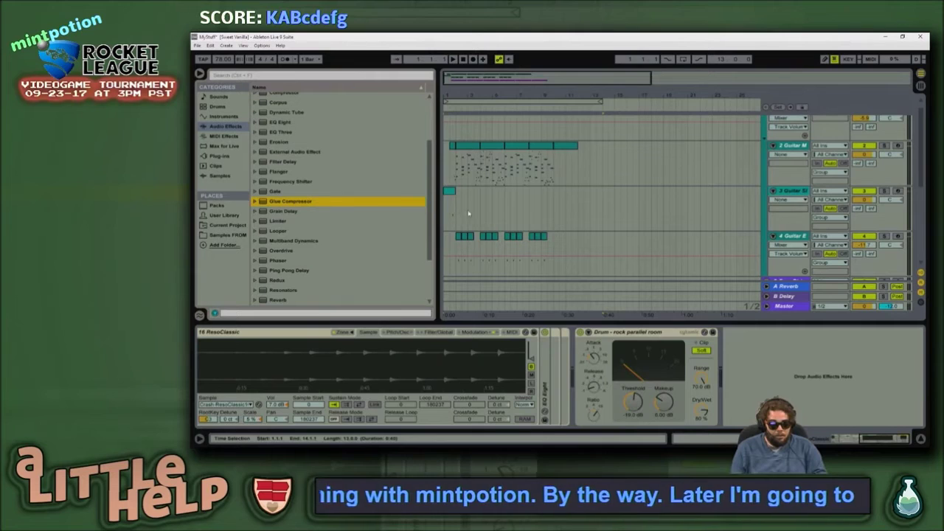
{"action": "left_click", "coordinate": [457, 207]}
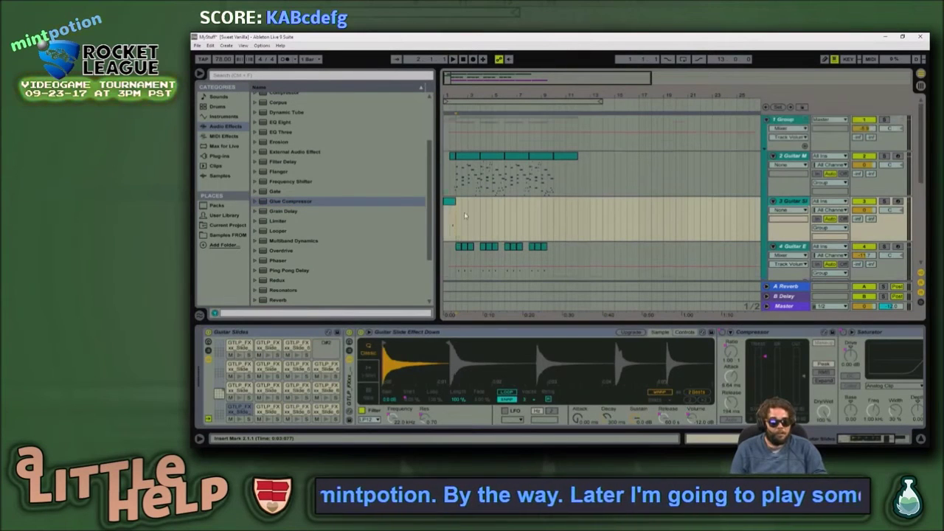
{"action": "key", "text": "space"}
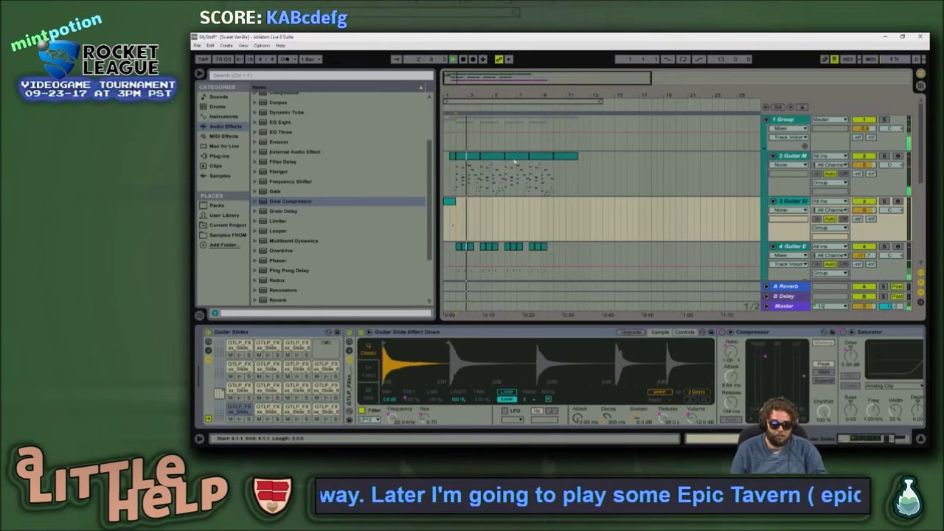
{"action": "left_click", "coordinate": [500, 157]}
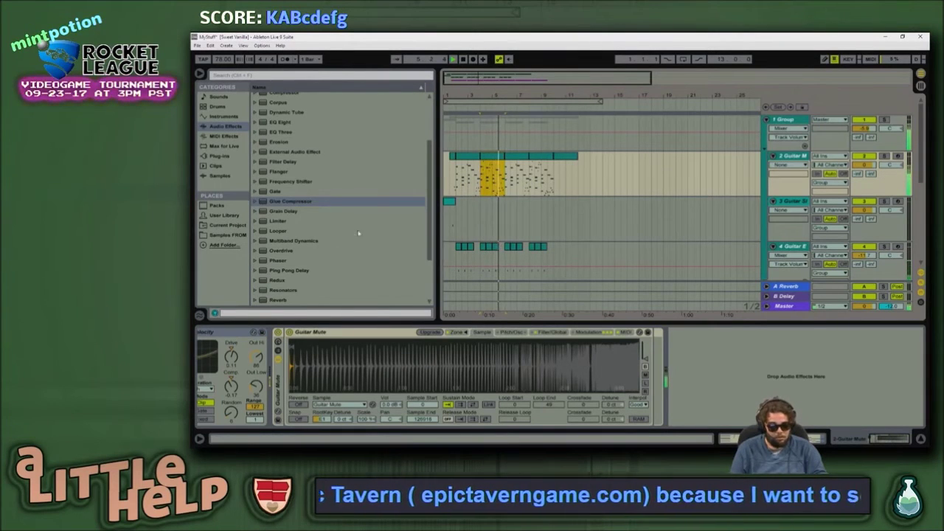
{"action": "scroll", "coordinate": [484, 225], "scroll_direction": "down", "scroll_amount": 2}
{"action": "scroll", "coordinate": [484, 224], "scroll_direction": "down", "scroll_amount": 2}
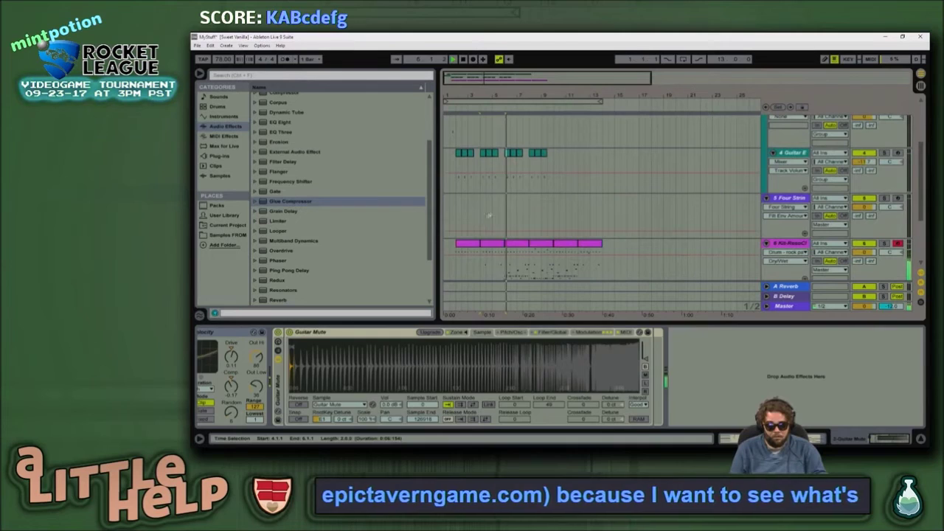
Step: Select the Four String track at bar 5, shift the computer keyboard octave up to C4 to play along, and stop playback
{"action": "left_click", "coordinate": [495, 211]}
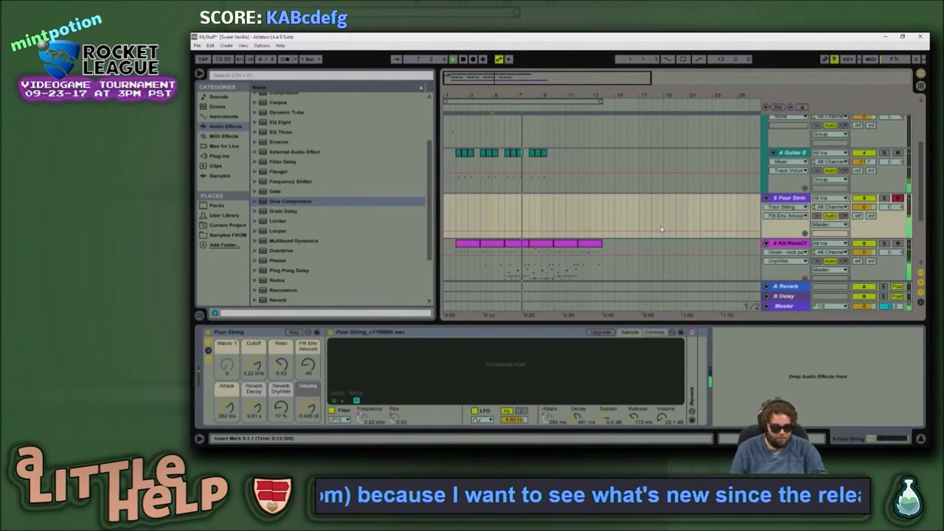
{"action": "key", "text": "z"}
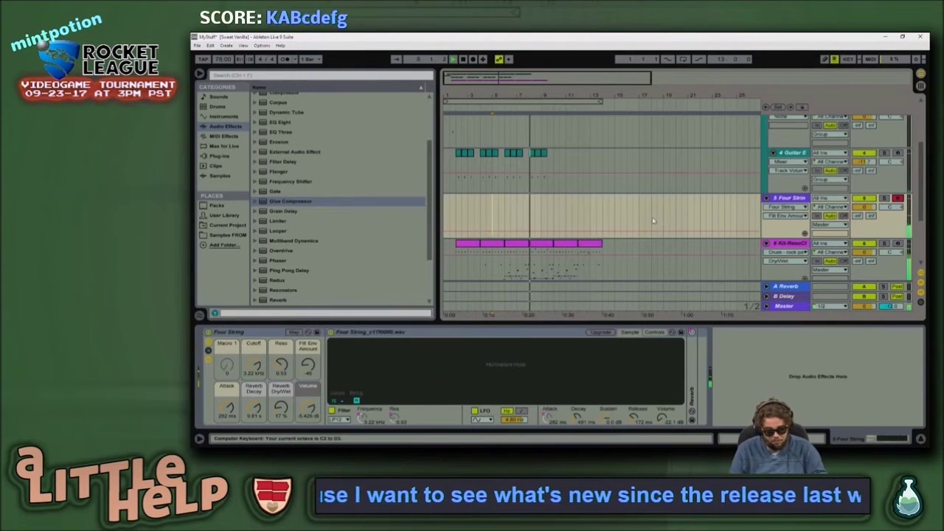
{"action": "key", "text": "x"}
{"action": "key", "text": "x"}
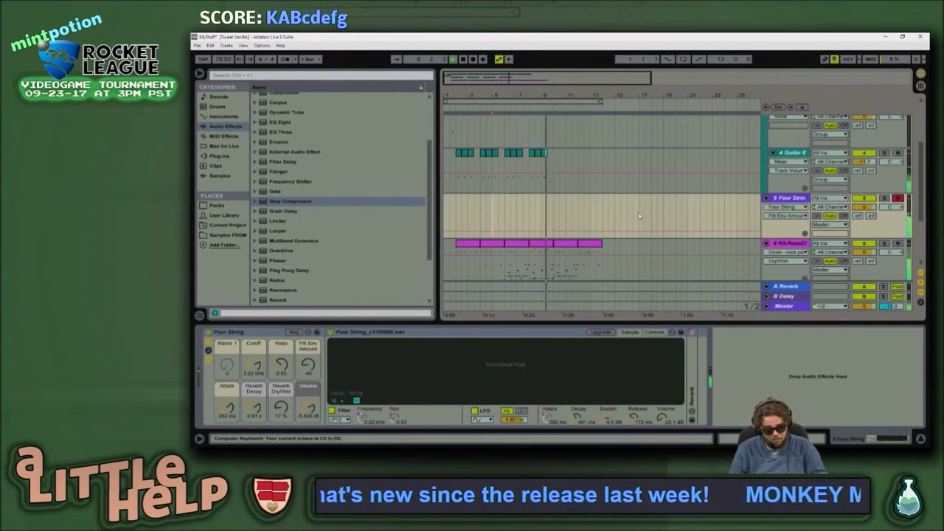
{"action": "key", "text": "space"}
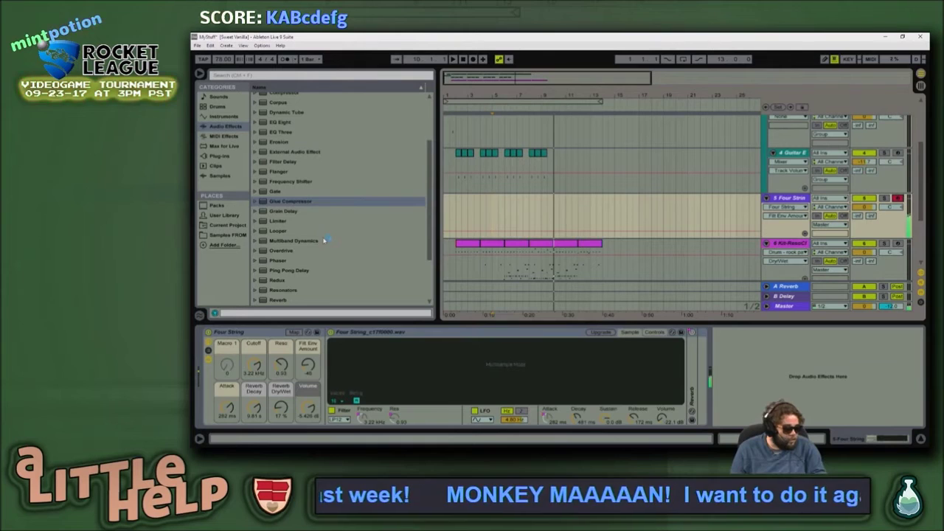
{"action": "key", "text": "x"}
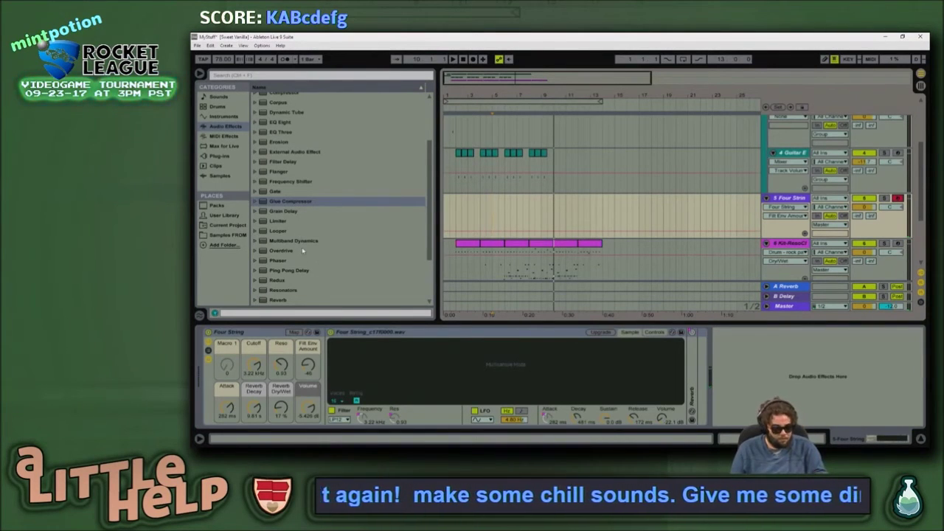
Step: Hot-swap the Four String instrument, previewing the presets below it in the pack and loading Waterslipp.adg
{"action": "left_click", "coordinate": [254, 334]}
{"action": "key", "text": "q"}
{"action": "scroll", "coordinate": [316, 278], "scroll_direction": "down", "scroll_amount": 3}
{"action": "scroll", "coordinate": [316, 278], "scroll_direction": "up", "scroll_amount": 1}
{"action": "key", "text": "Down"}
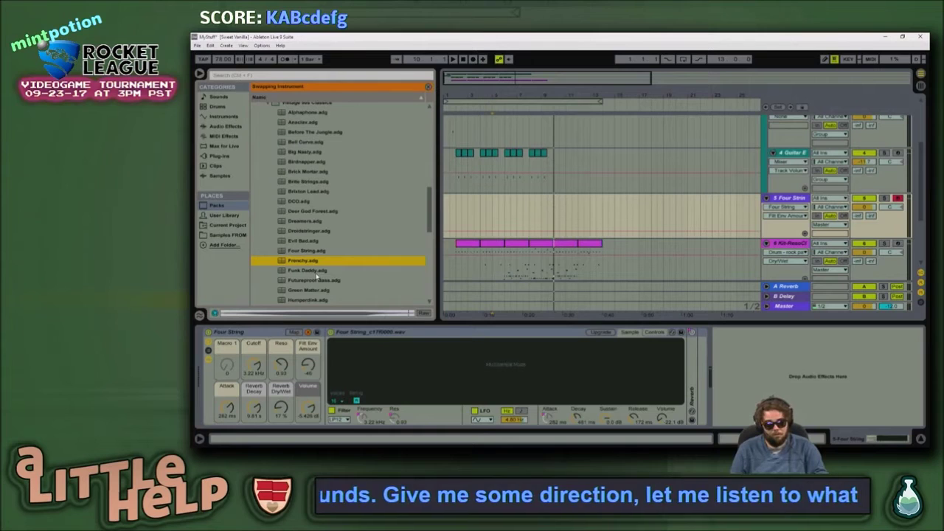
{"action": "key", "text": "Down"}
{"action": "key", "text": "Down"}
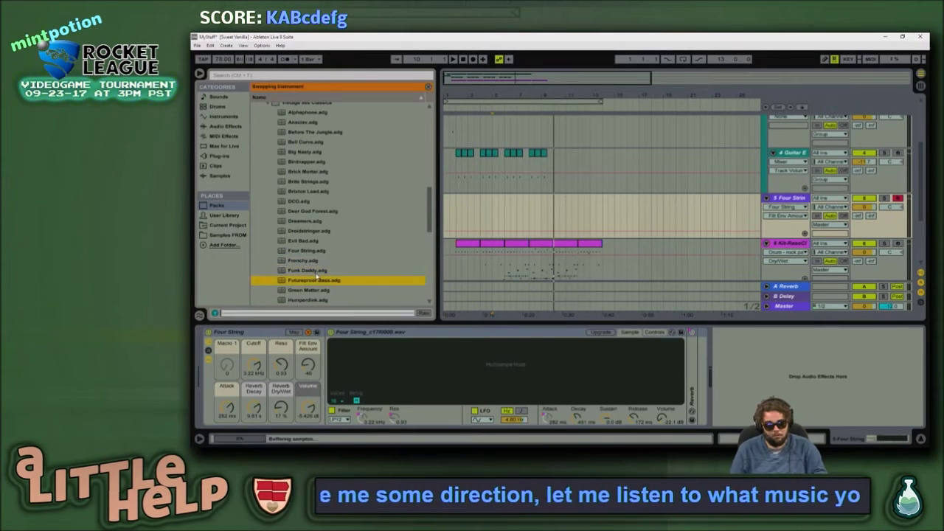
{"action": "key", "text": "Down"}
{"action": "key", "text": "Down"}
{"action": "key", "text": "Down"}
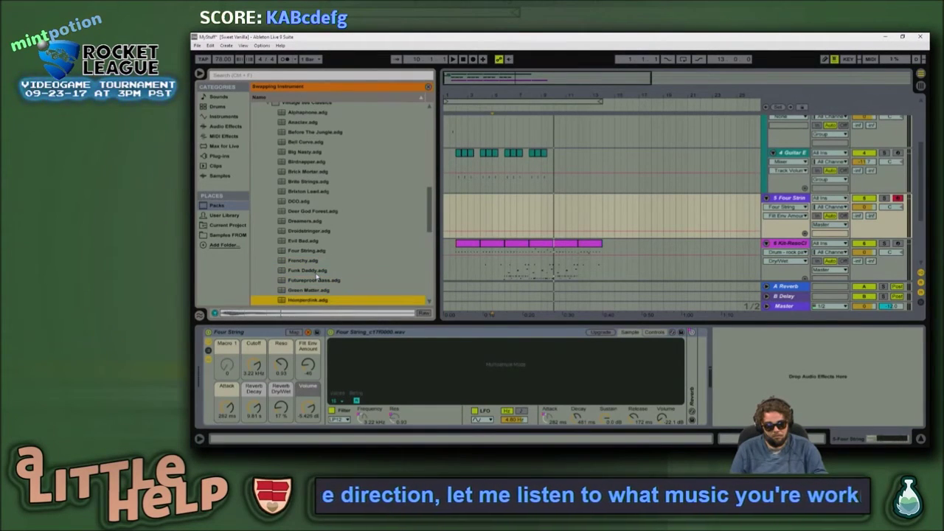
{"action": "key", "text": "Down"}
{"action": "key", "text": "Down"}
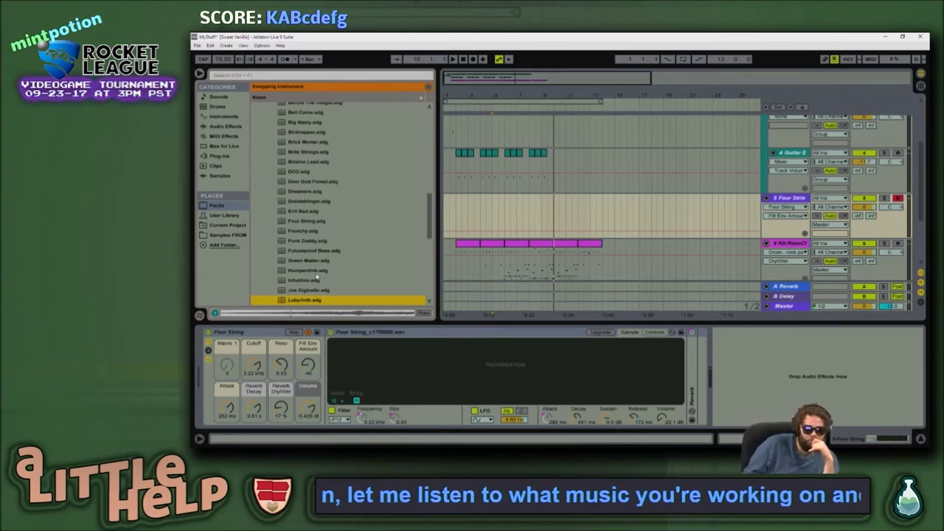
{"action": "key", "text": "Down"}
{"action": "key", "text": "Down"}
{"action": "key", "text": "Down"}
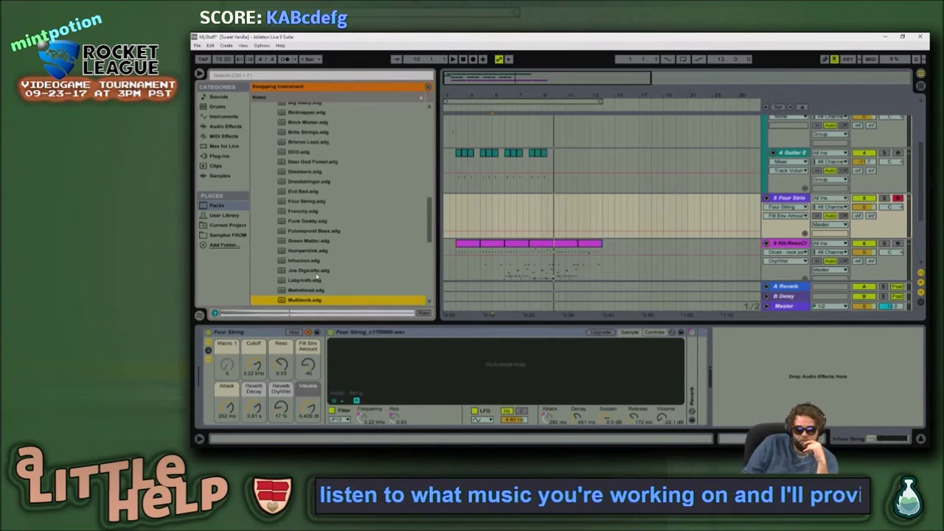
{"action": "key", "text": "Down"}
{"action": "key", "text": "Down"}
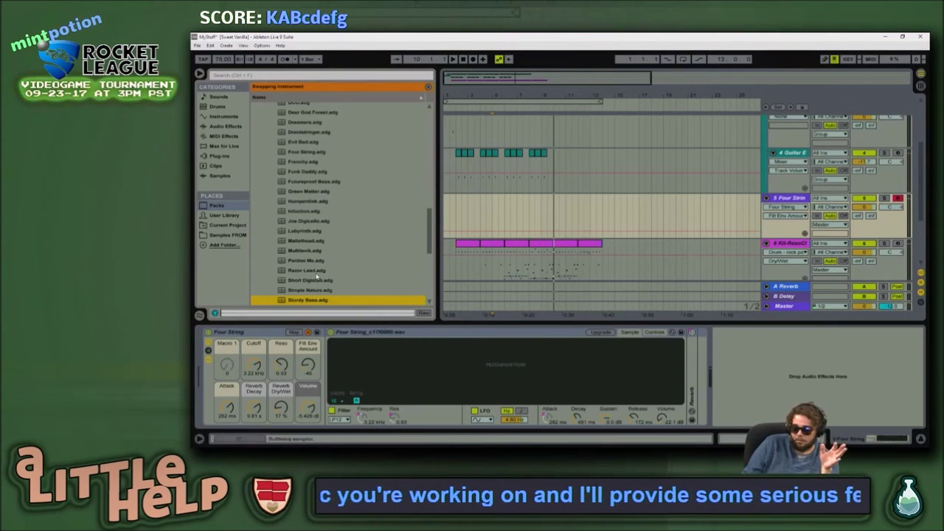
{"action": "key", "text": "Down"}
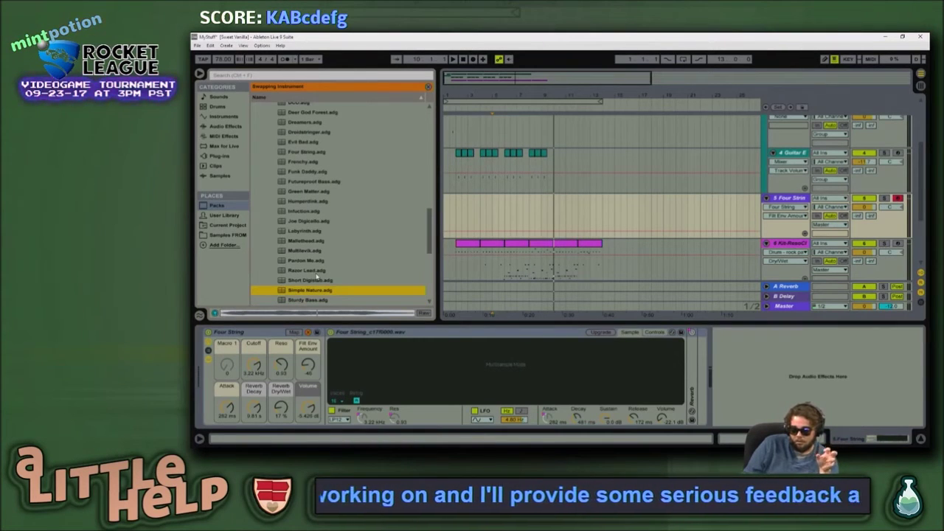
{"action": "key", "text": "Down"}
{"action": "key", "text": "Down"}
{"action": "key", "text": "Down"}
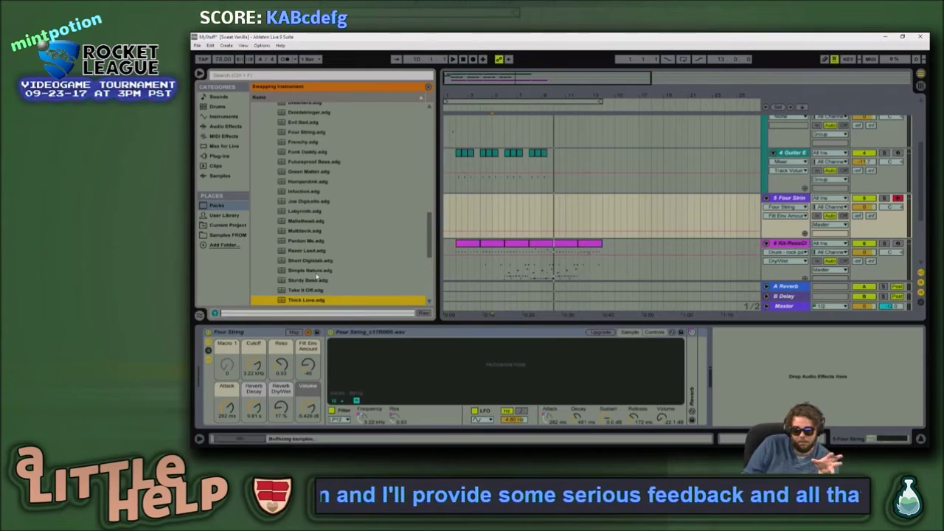
{"action": "key", "text": "Down"}
{"action": "key", "text": "Down"}
{"action": "key", "text": "Down"}
{"action": "key", "text": "Down"}
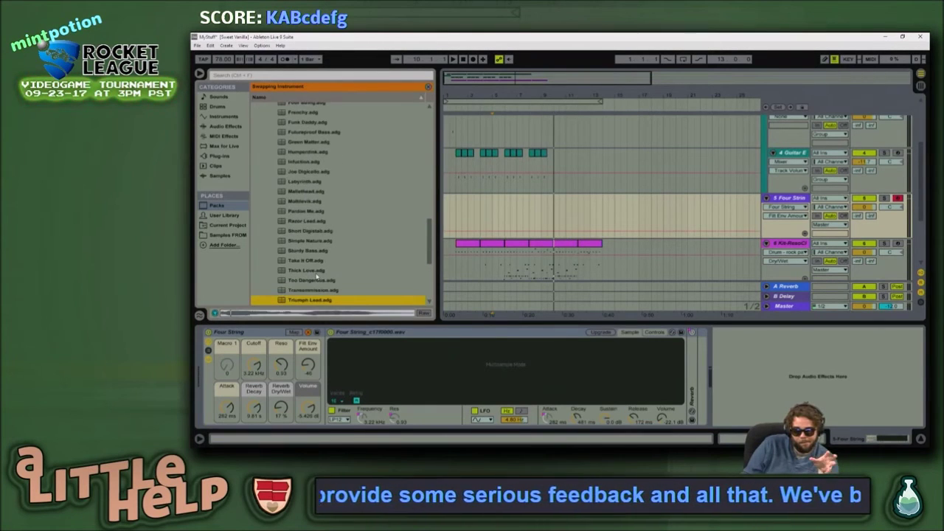
{"action": "key", "text": "Down"}
{"action": "key", "text": "Down"}
{"action": "key", "text": "Down"}
{"action": "key", "text": "Down"}
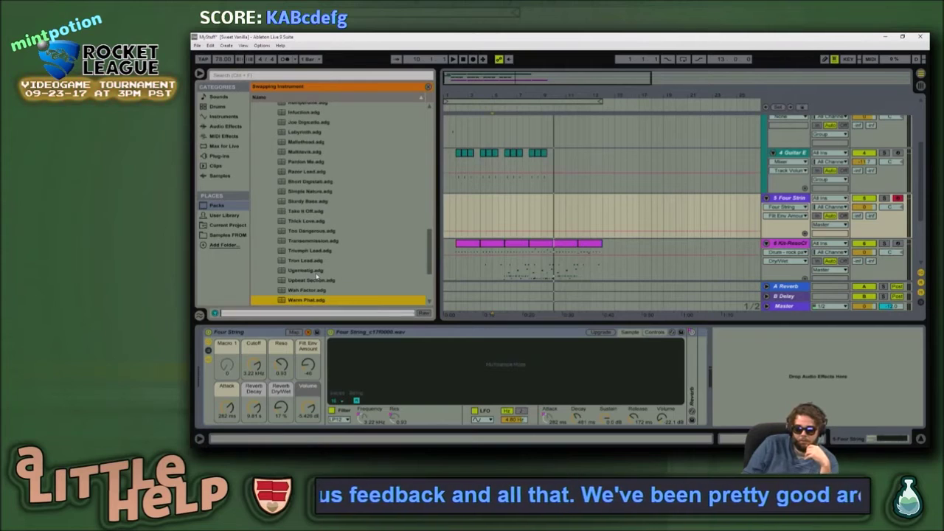
{"action": "key", "text": "Down"}
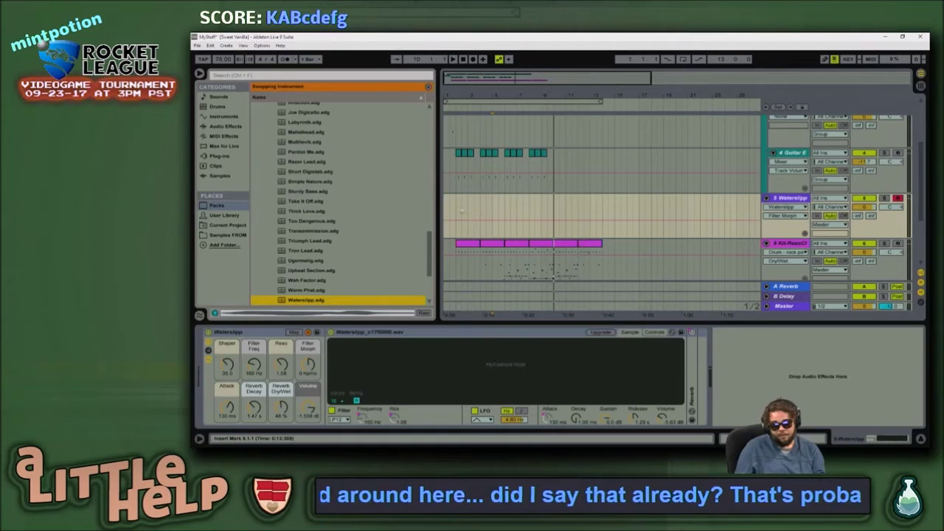
Step: Place the insert marker at bar 2 on the Waterslipp track and shift the computer keyboard octave up to C4
{"action": "left_click", "coordinate": [455, 208]}
{"action": "key", "text": "a"}
{"action": "key", "text": "x"}
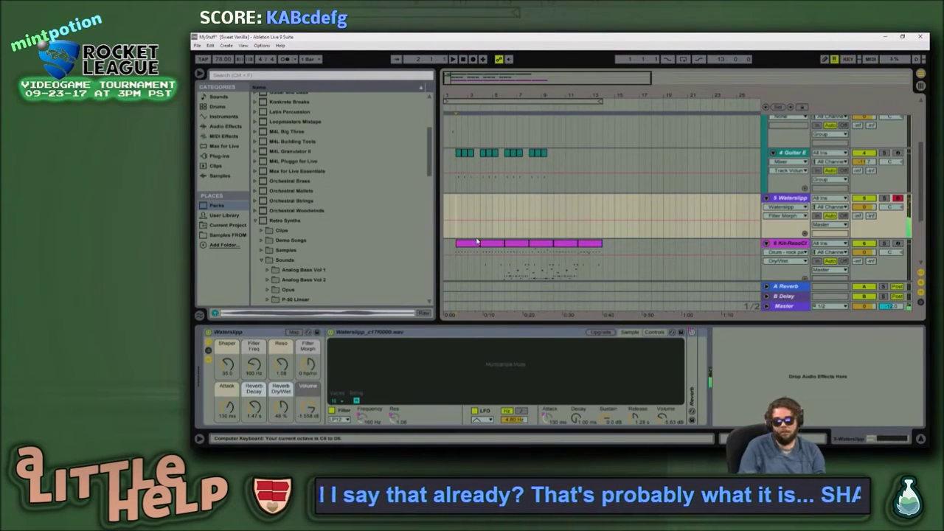
Step: Add a Limiter audio effect to the Master track
{"action": "left_click", "coordinate": [794, 310]}
{"action": "double_click", "coordinate": [793, 307]}
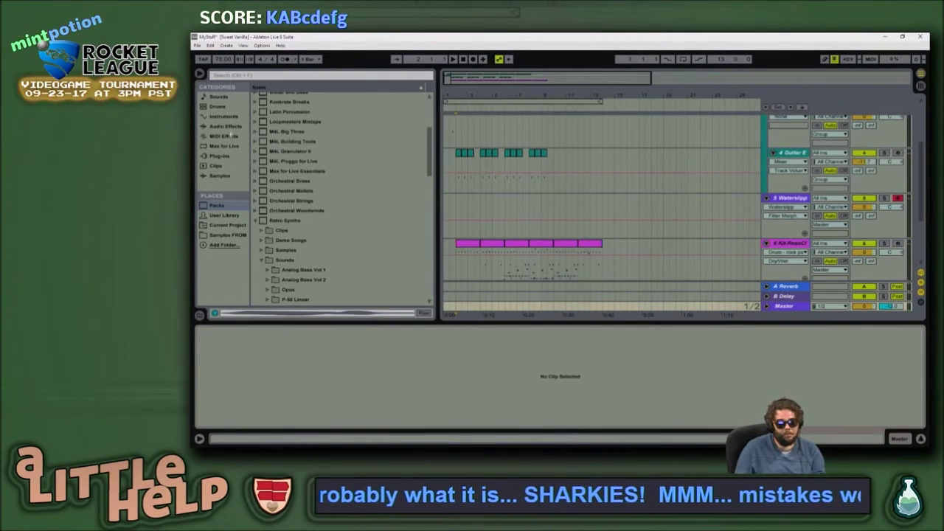
{"action": "left_click", "coordinate": [225, 126]}
{"action": "left_click", "coordinate": [352, 251]}
{"action": "double_click", "coordinate": [290, 221]}
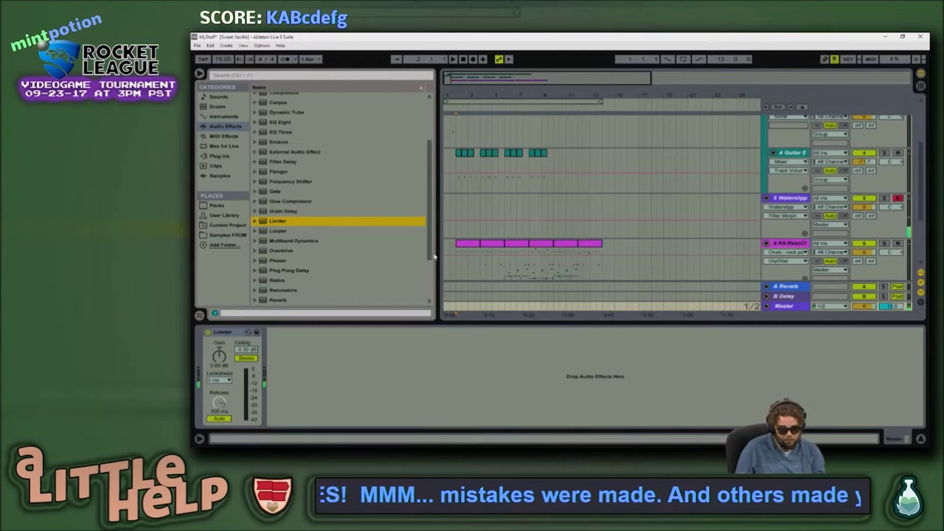
Step: Play the Waterslipp synth along with the arrangement and return the insert marker to bar 2 on its track
{"action": "key", "text": "x"}
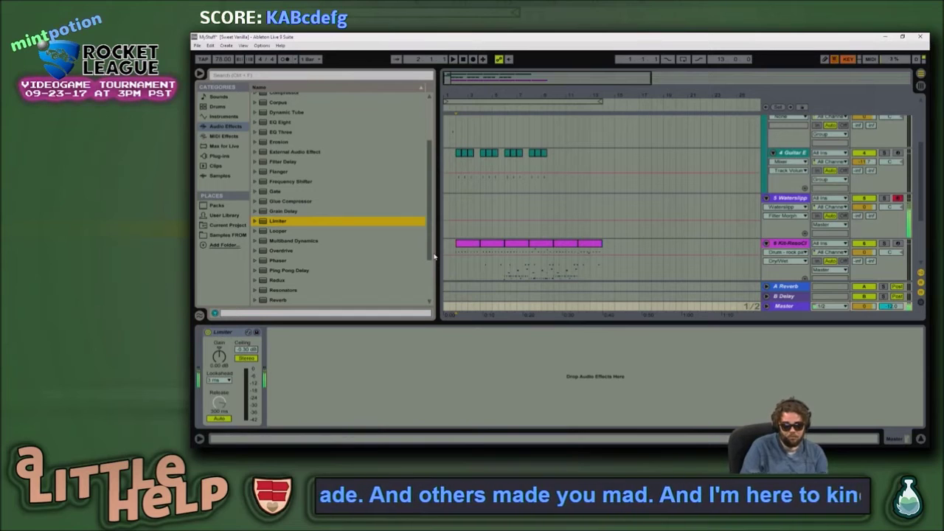
{"action": "key", "text": "space"}
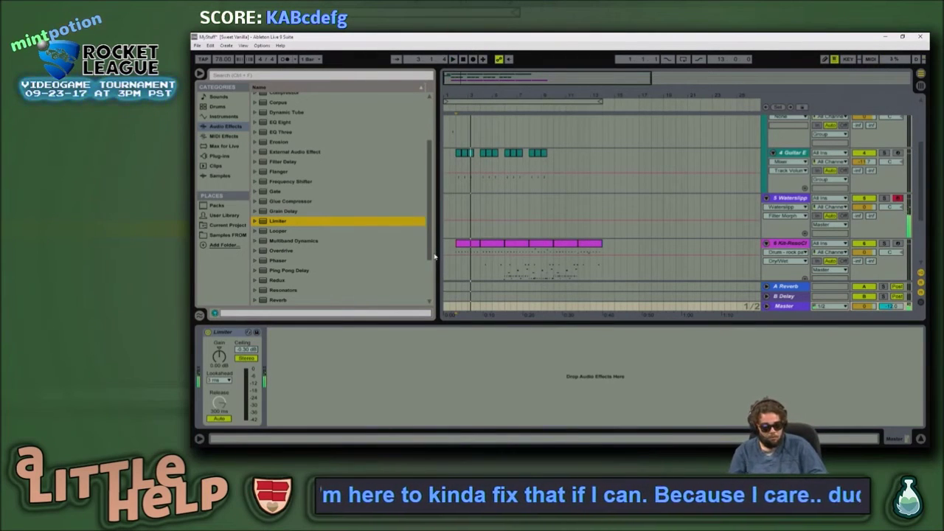
{"action": "left_click", "coordinate": [459, 211]}
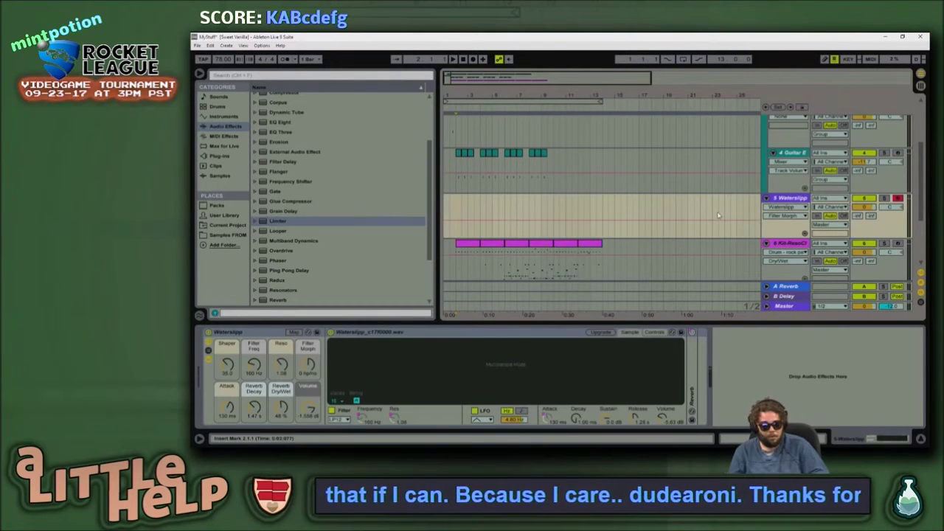
Step: Check the Twitch chat in the browser, return to Ableton Live, and set the computer keyboard octave to C4 for playing Waterslipp
{"action": "key", "text": "alt+Tab"}
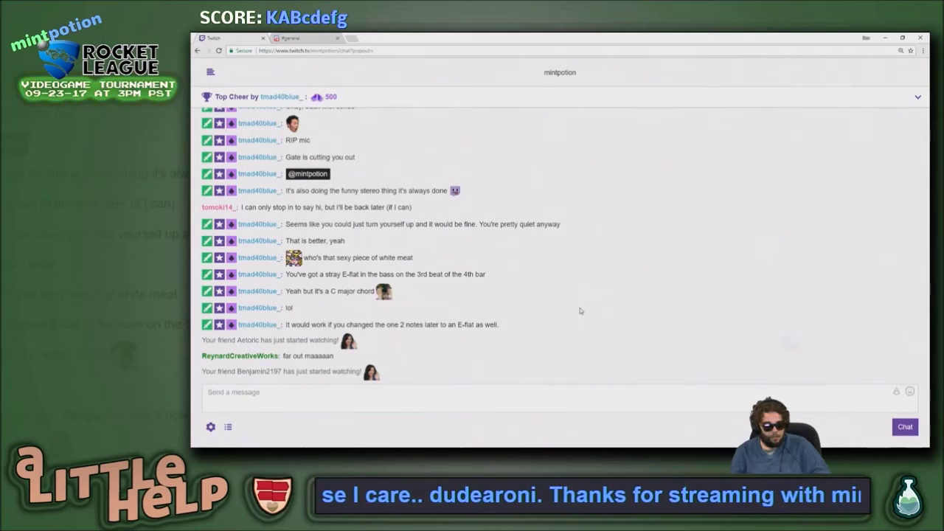
{"action": "key", "text": "alt+Tab"}
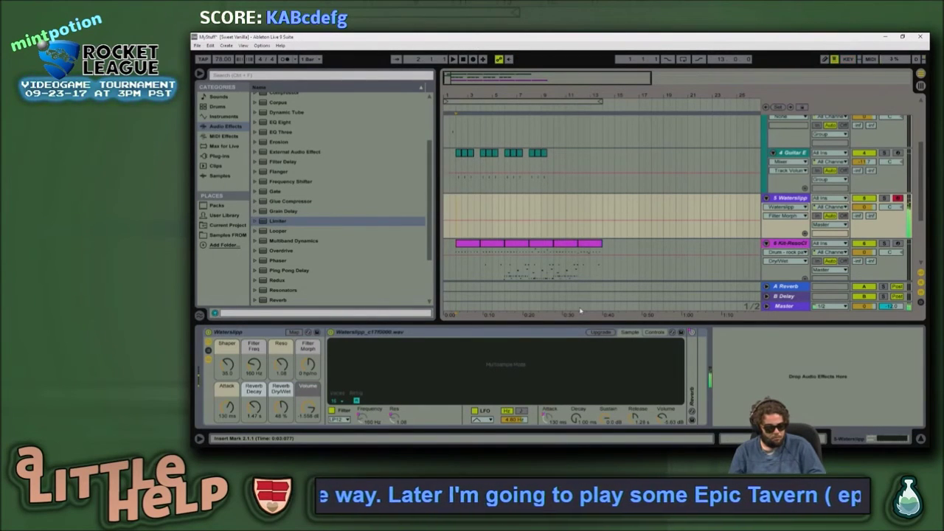
{"action": "key", "text": "x"}
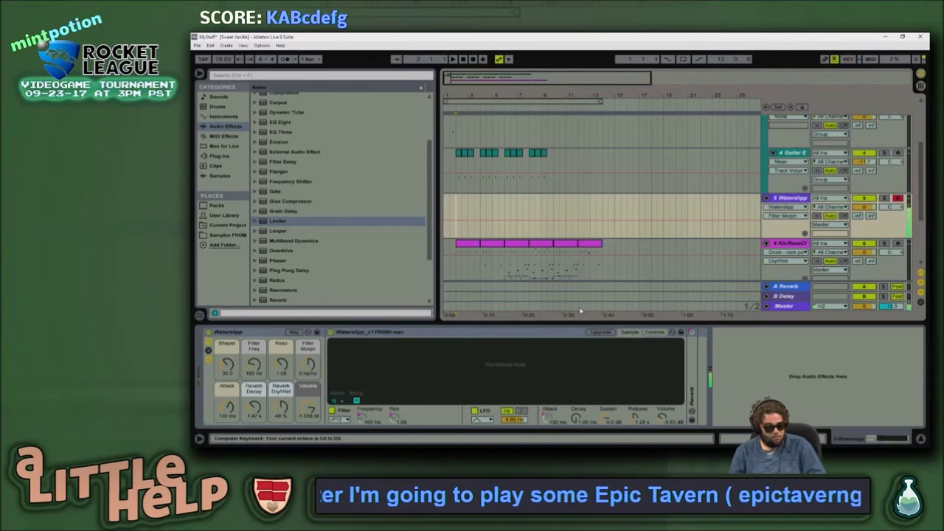
Step: Set Waterslipp's Reso to 0.41 and Filter Morph to 51, play the arrangement from bar 2, and raise the computer keyboard octave to C5
{"action": "left_click_drag", "start_coordinate": [311, 366], "coordinate": [278, 378]}
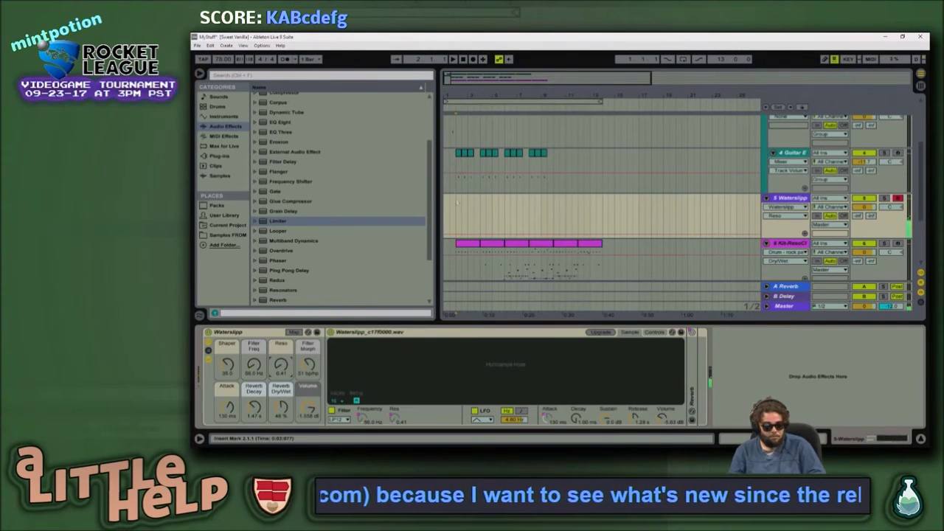
{"action": "left_click", "coordinate": [457, 216]}
{"action": "key", "text": "space"}
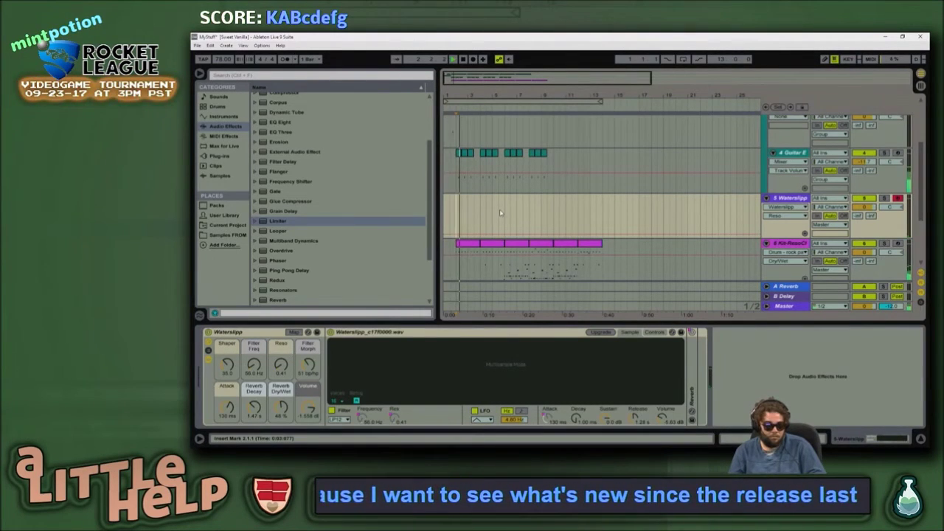
{"action": "key", "text": "space"}
{"action": "key", "text": "x"}
{"action": "key", "text": "a"}
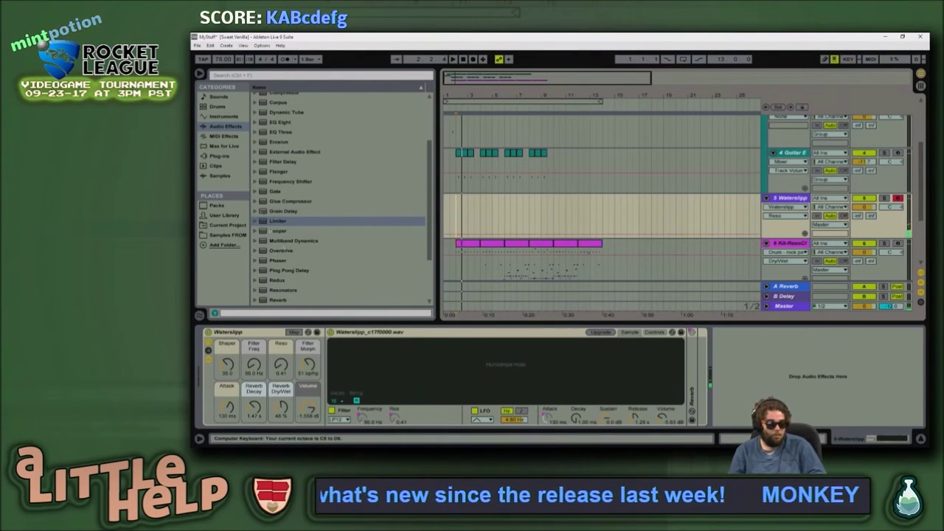
Step: Replace Waterslipp on track 5 with the Max for Live instrument Additive Heaven
{"action": "left_click", "coordinate": [235, 147]}
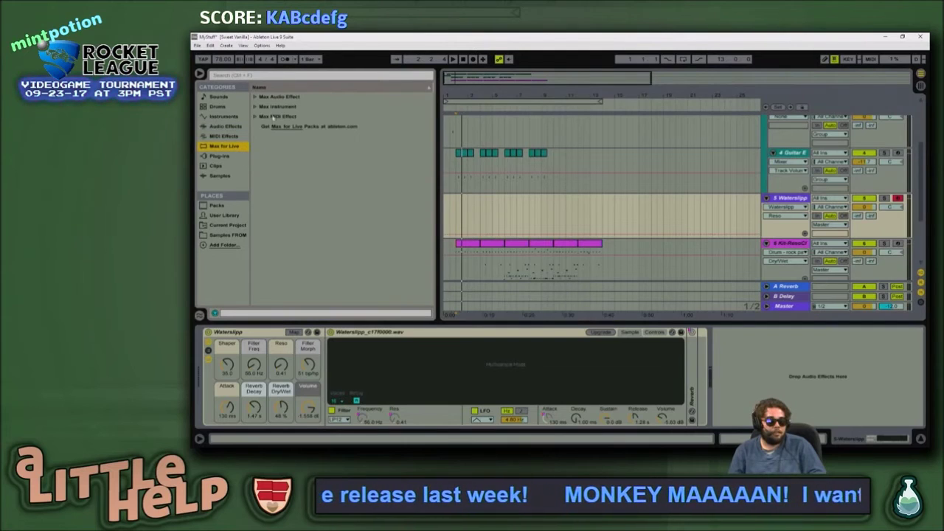
{"action": "left_click", "coordinate": [270, 109]}
{"action": "left_click", "coordinate": [269, 110]}
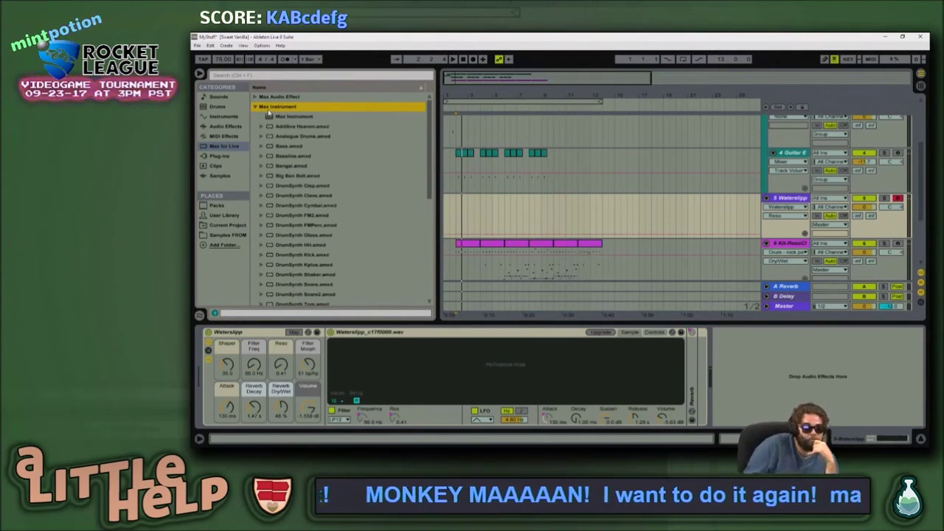
{"action": "key", "text": "Down"}
{"action": "key", "text": "Down"}
{"action": "key", "text": "Right"}
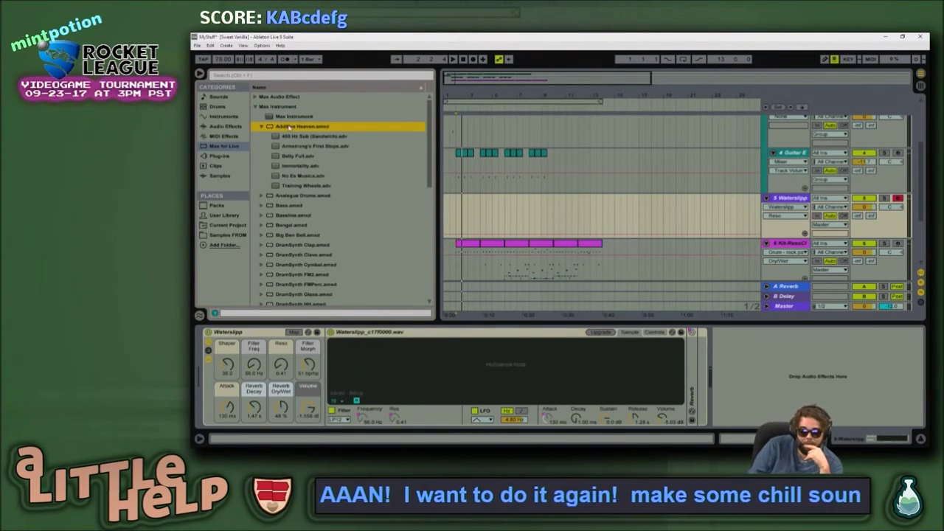
{"action": "left_click_drag", "start_coordinate": [287, 127], "coordinate": [253, 336]}
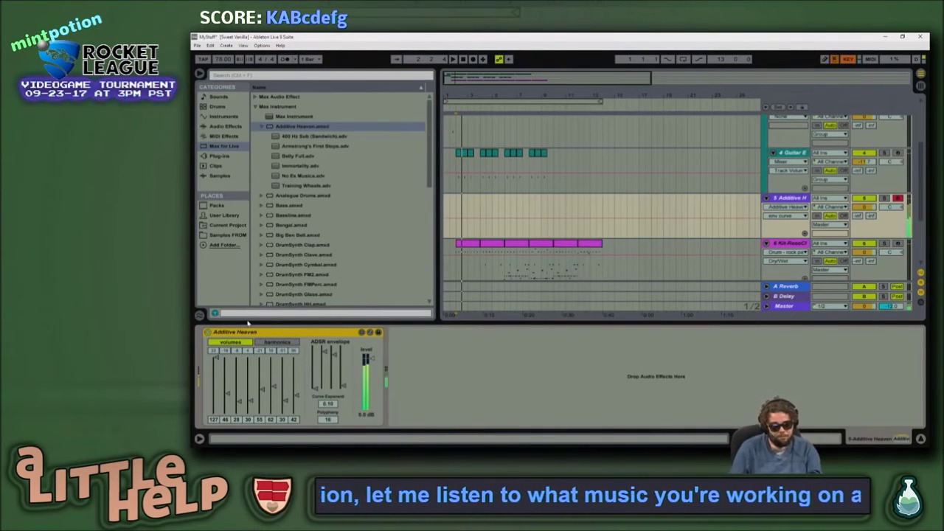
Step: Lower Additive Heaven's volume 1 to 64, volume 5 to 10 and volume 6 to 19, and raise its attack and release while testing octaves
{"action": "key", "text": "x"}
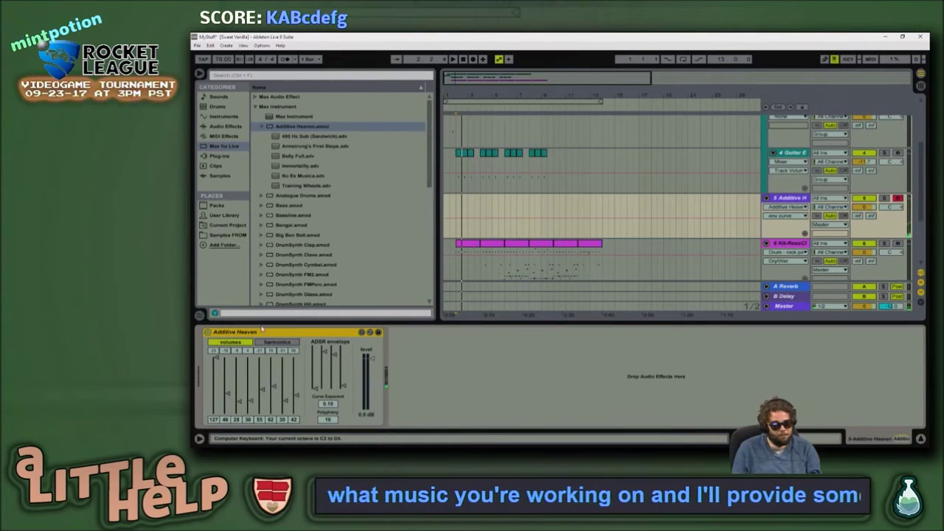
{"action": "key", "text": "z"}
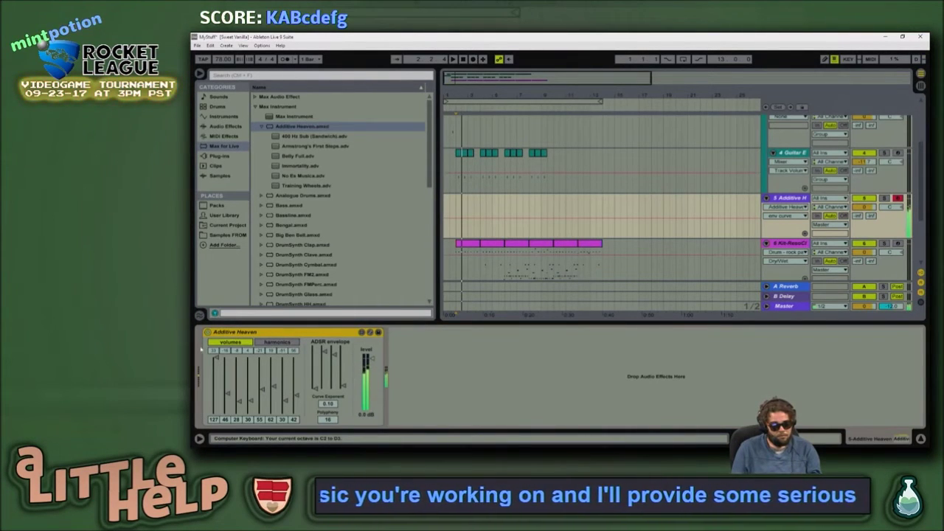
{"action": "mouse_move", "coordinate": [218, 359]}
{"action": "left_mouse_down"}
{"action": "mouse_move", "coordinate": [217, 383]}
{"action": "mouse_move", "coordinate": [261, 394]}
{"action": "mouse_move", "coordinate": [262, 426]}
{"action": "left_mouse_up"}
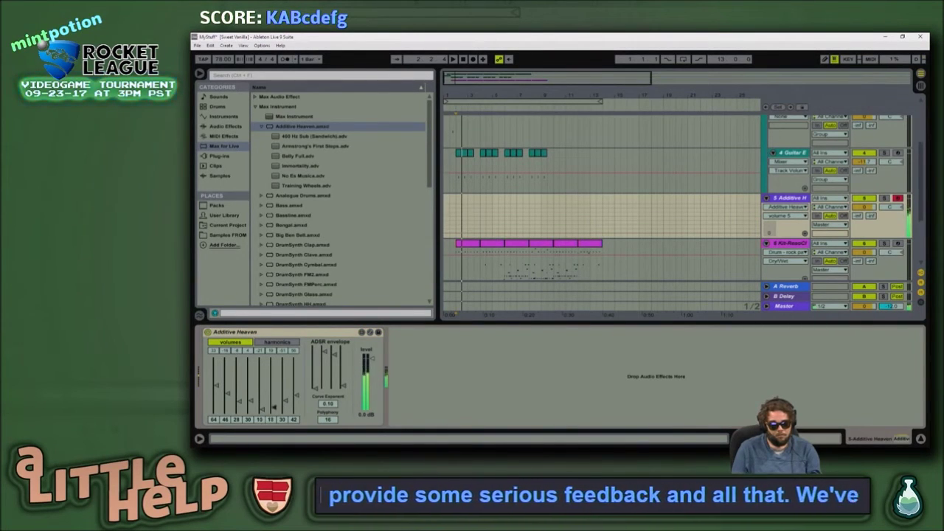
{"action": "left_click", "coordinate": [315, 380]}
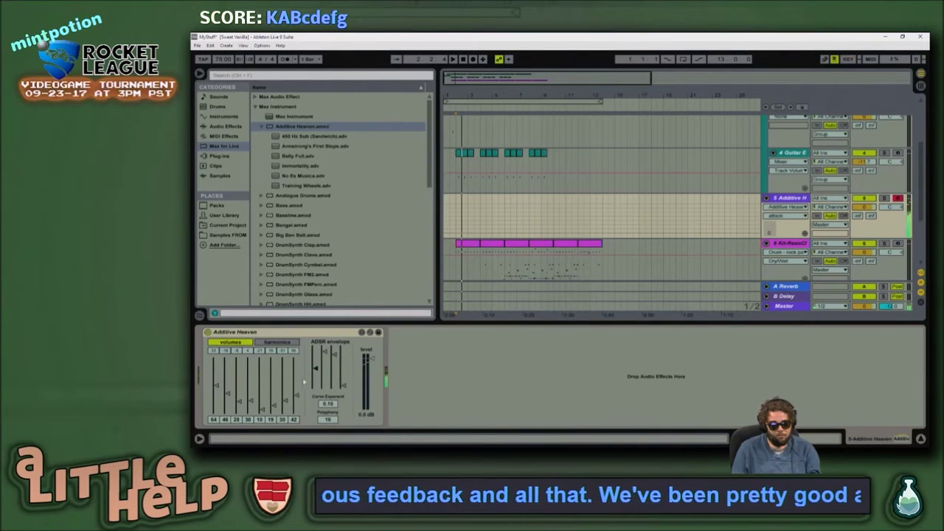
{"action": "left_click", "coordinate": [343, 364]}
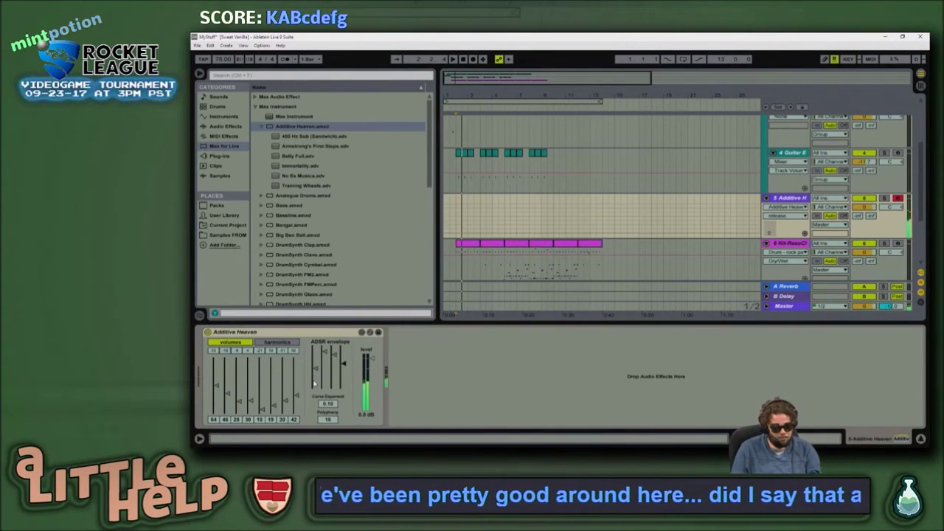
{"action": "key", "text": "z"}
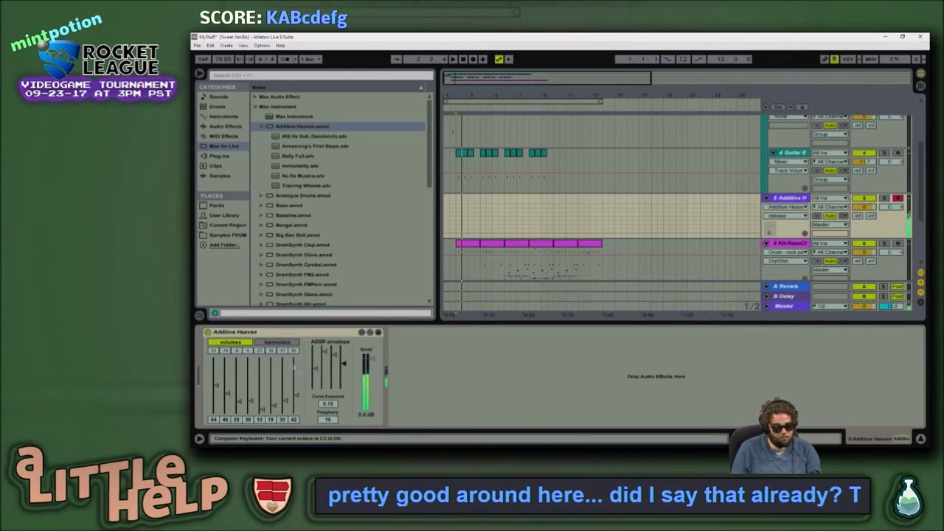
Step: Show Additive Heaven's harmonics and play the synth along with the arrangement from bar 2
{"action": "left_click", "coordinate": [287, 342]}
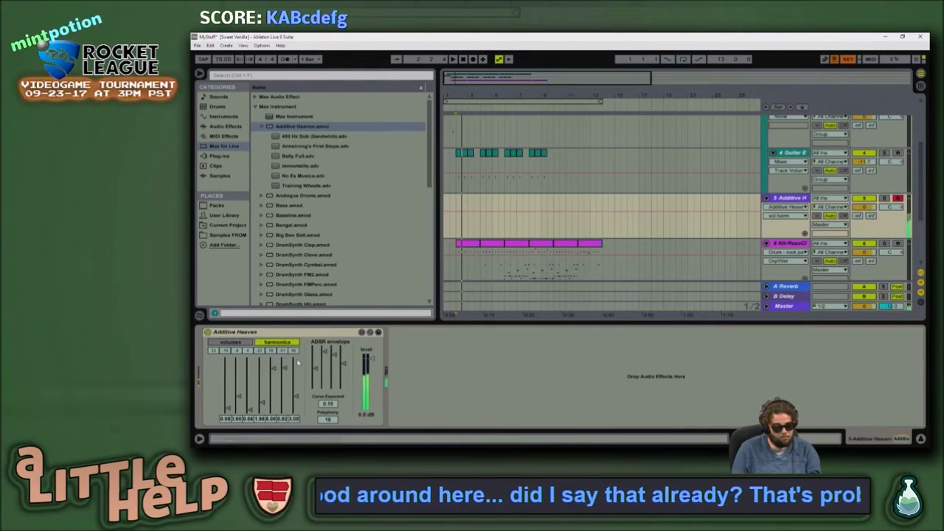
{"action": "left_click", "coordinate": [458, 230]}
{"action": "key", "text": "space"}
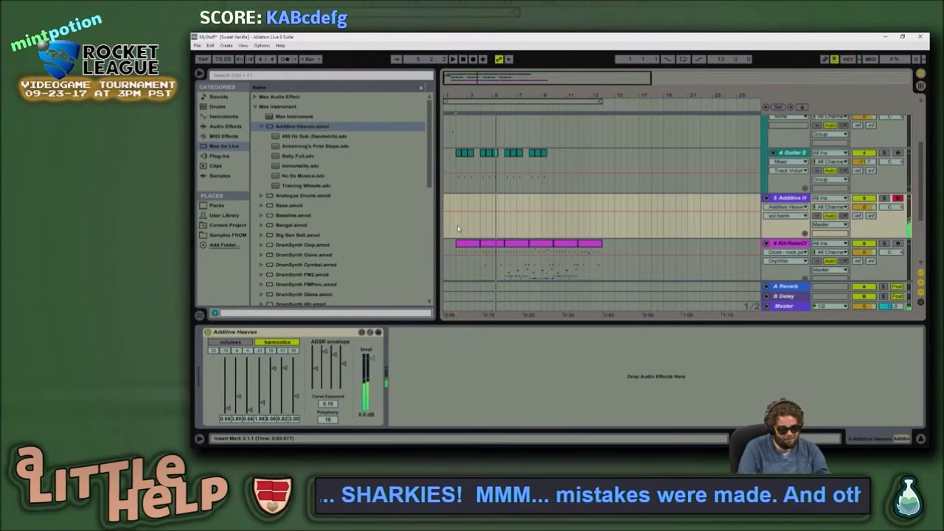
{"action": "key", "text": "x"}
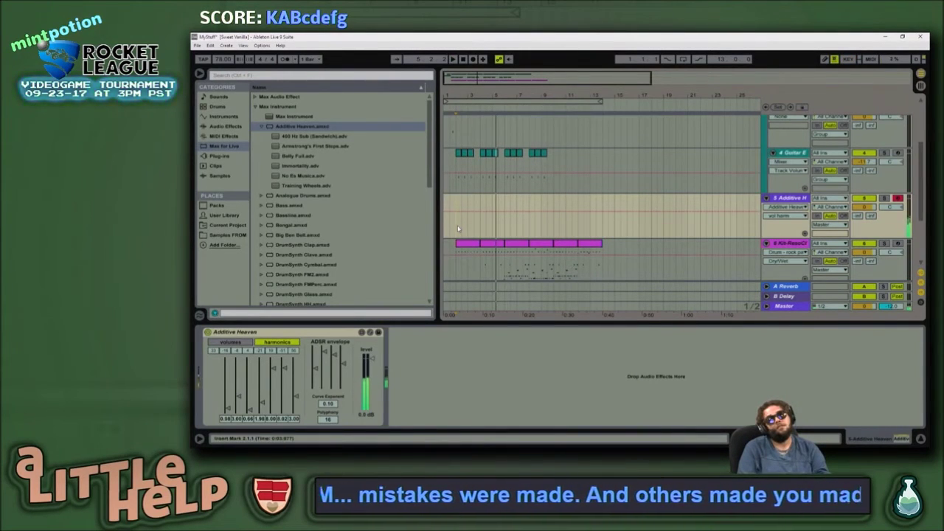
{"action": "key", "text": "q"}
{"action": "key", "text": "space"}
{"action": "key", "text": "q"}
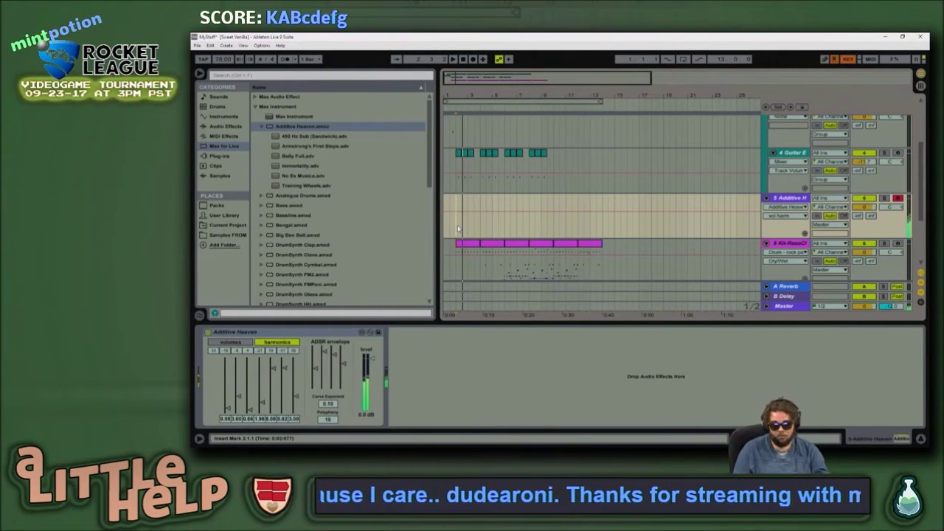
{"action": "key", "text": "space"}
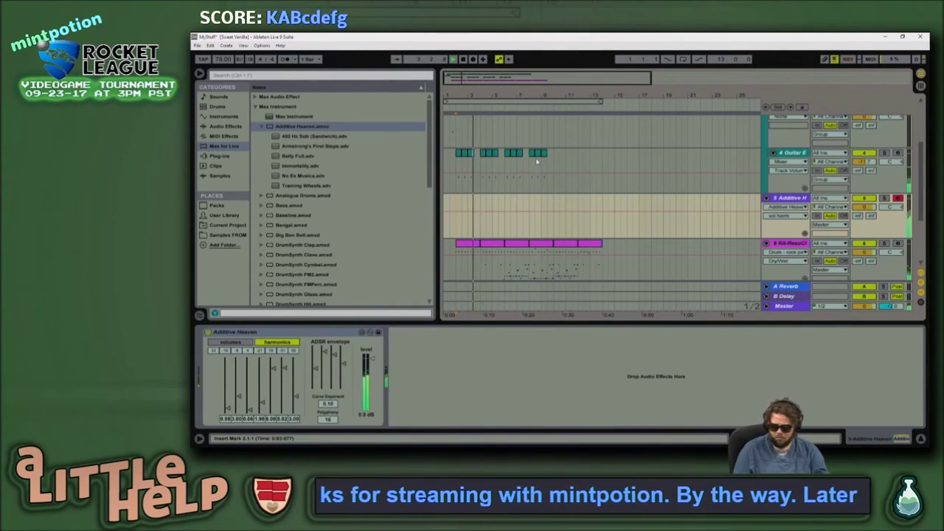
{"action": "key", "text": "space"}
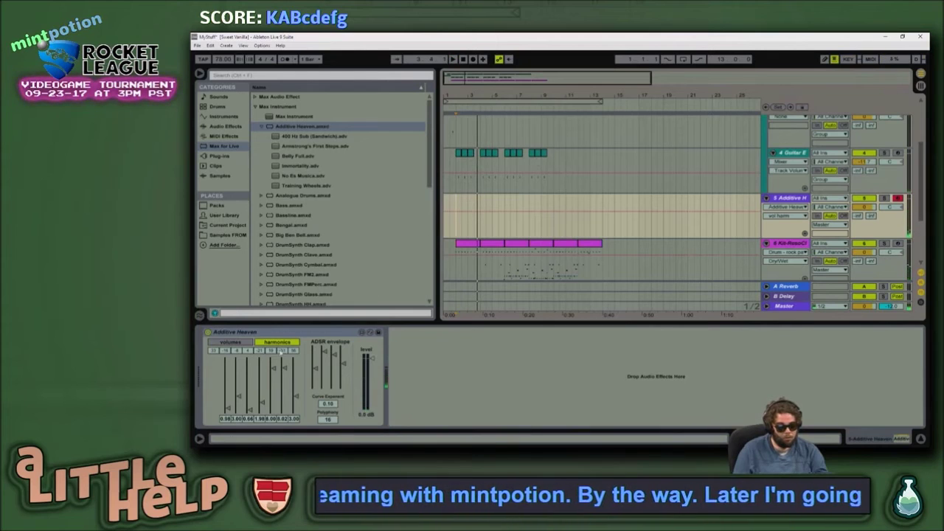
Step: Set Additive Heaven's harmonic 4 to 3.41, harmonic 6 to 6.75 and harmonic 7 to 3.50
{"action": "mouse_move", "coordinate": [249, 411]}
{"action": "left_mouse_down"}
{"action": "mouse_move", "coordinate": [248, 367]}
{"action": "mouse_move", "coordinate": [248, 400]}
{"action": "left_mouse_up"}
{"action": "left_click_drag", "start_coordinate": [285, 369], "coordinate": [273, 386]}
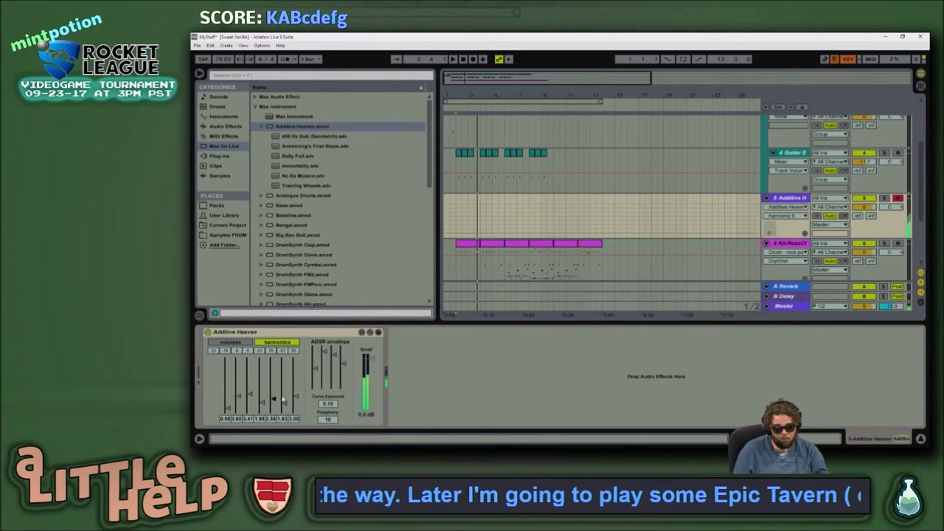
{"action": "left_click_drag", "start_coordinate": [281, 378], "coordinate": [281, 376]}
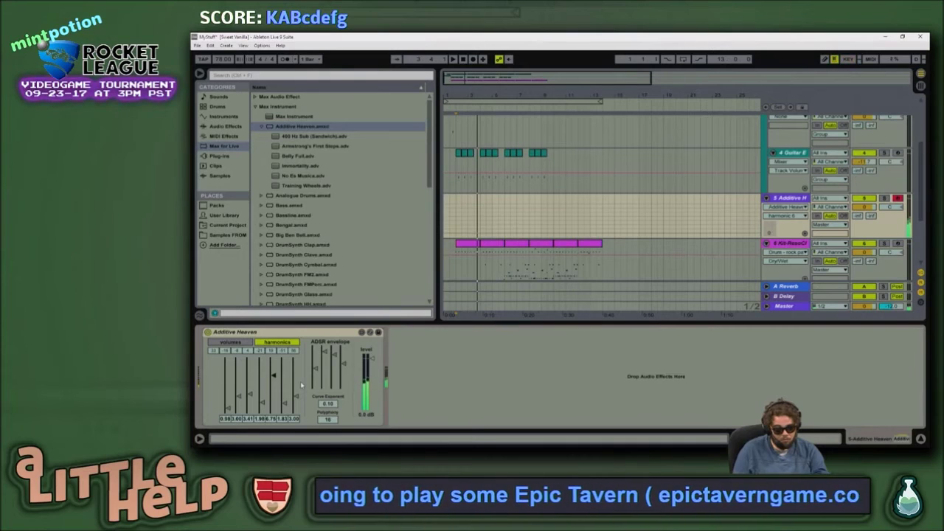
{"action": "left_click", "coordinate": [284, 373]}
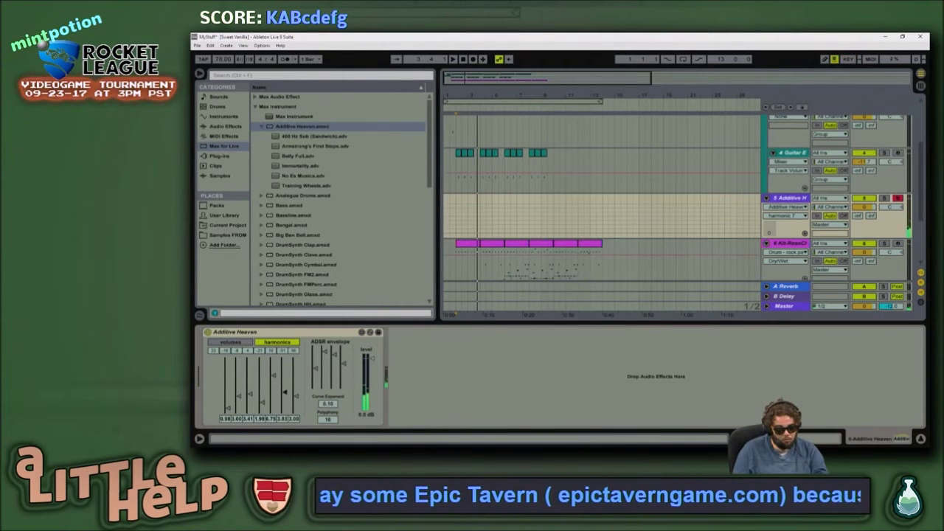
{"action": "left_click_drag", "start_coordinate": [285, 392], "coordinate": [284, 394]}
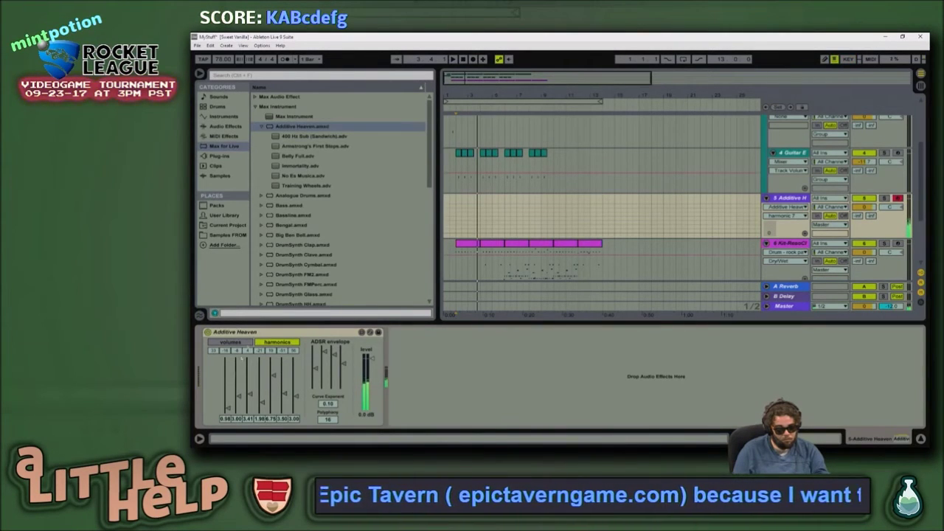
Step: Collapse the Additive Heaven presets and replace the synth on track 5 with Analogue Drums
{"action": "double_click", "coordinate": [325, 176]}
{"action": "key", "text": "Left"}
{"action": "key", "text": "Down"}
{"action": "key", "text": "Down"}
{"action": "key", "text": "Down"}
{"action": "key", "text": "Down"}
{"action": "key", "text": "Up"}
{"action": "key", "text": "Down"}
{"action": "key", "text": "Down"}
{"action": "key", "text": "Up"}
{"action": "key", "text": "Up"}
{"action": "key", "text": "Up"}
{"action": "key", "text": "Up"}
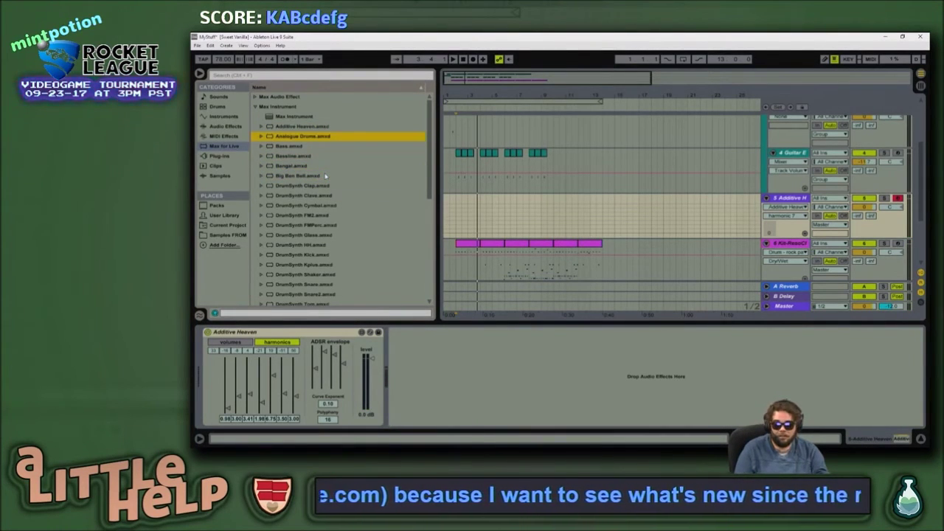
{"action": "key", "text": "Return"}
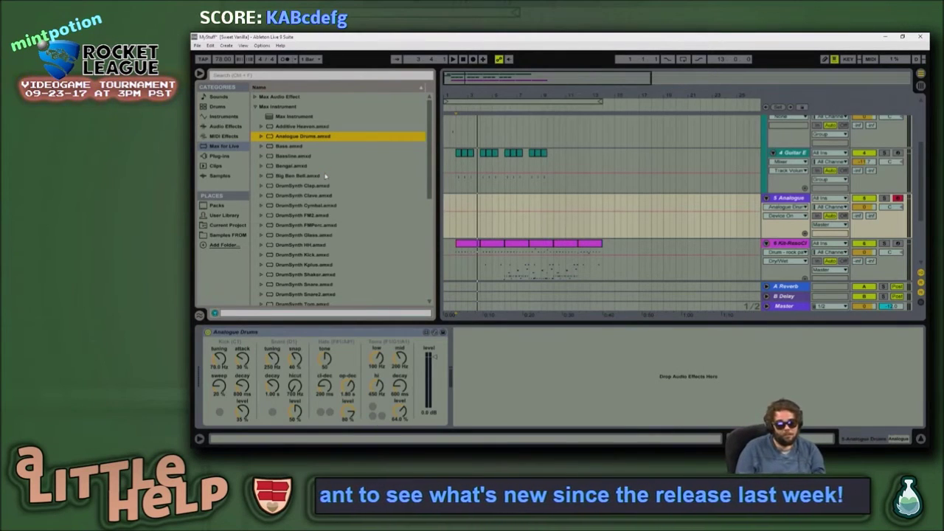
Step: Audition the Analogue Drums sounds with the computer keyboard across lower octaves
{"action": "key", "text": "z"}
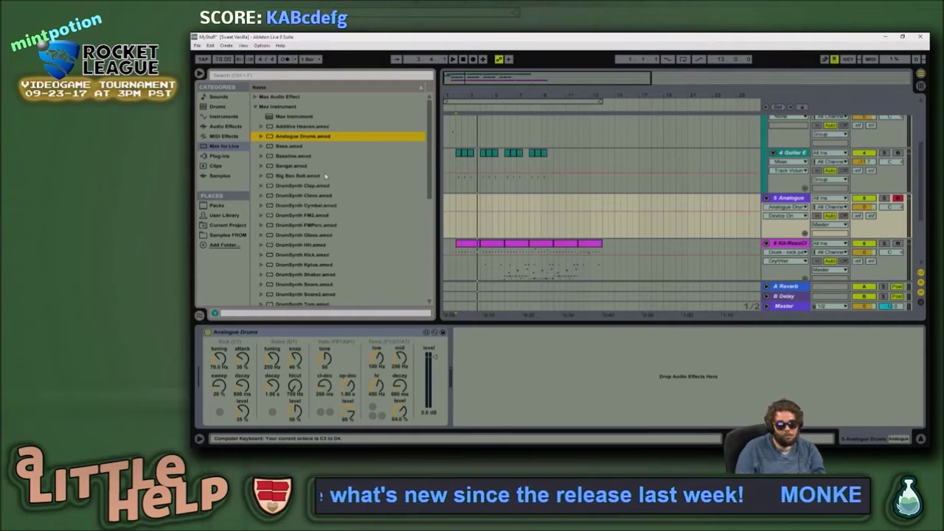
{"action": "key", "text": "z"}
{"action": "key", "text": "a"}
{"action": "key", "text": "z"}
{"action": "key", "text": "a"}
{"action": "key", "text": "a"}
{"action": "key", "text": "a"}
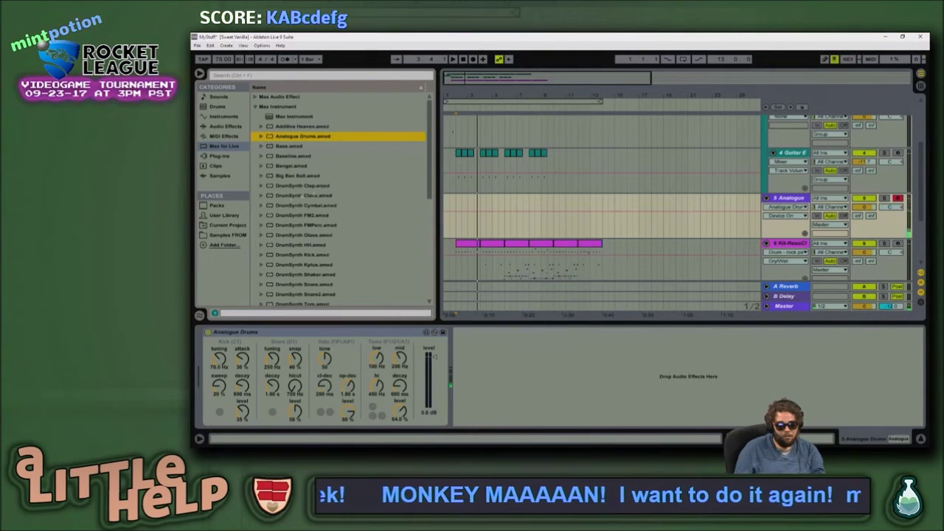
{"action": "key", "text": "a"}
{"action": "key", "text": "s"}
{"action": "key", "text": "t"}
{"action": "key", "text": "f"}
{"action": "key", "text": "g"}
{"action": "key", "text": "t"}
{"action": "key", "text": "g"}
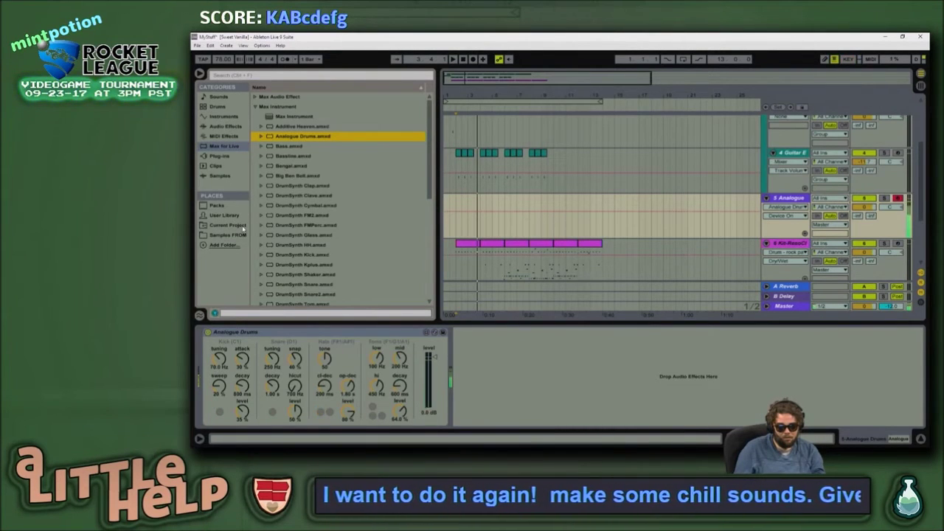
{"action": "key", "text": "a"}
{"action": "key", "text": "s"}
{"action": "key", "text": "a"}
{"action": "key", "text": "u"}
{"action": "key", "text": "t"}
{"action": "key", "text": "t"}
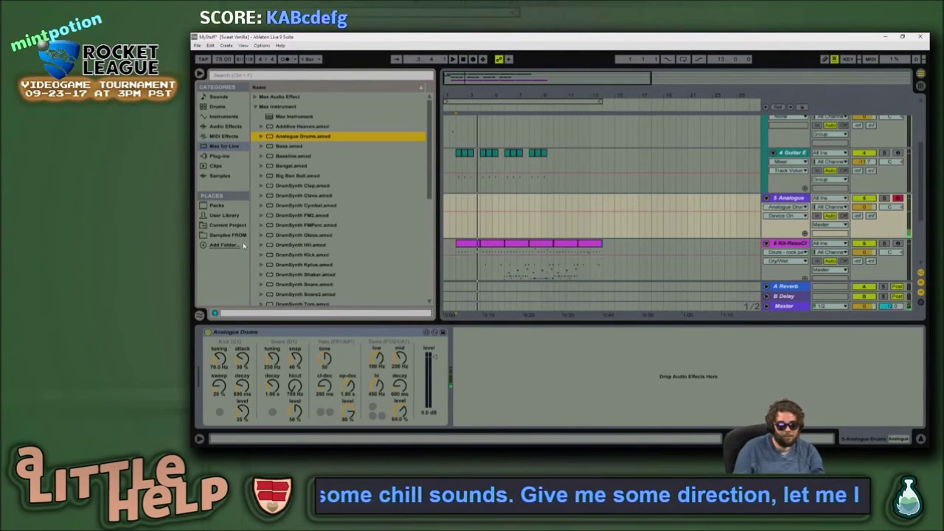
{"action": "key", "text": "a"}
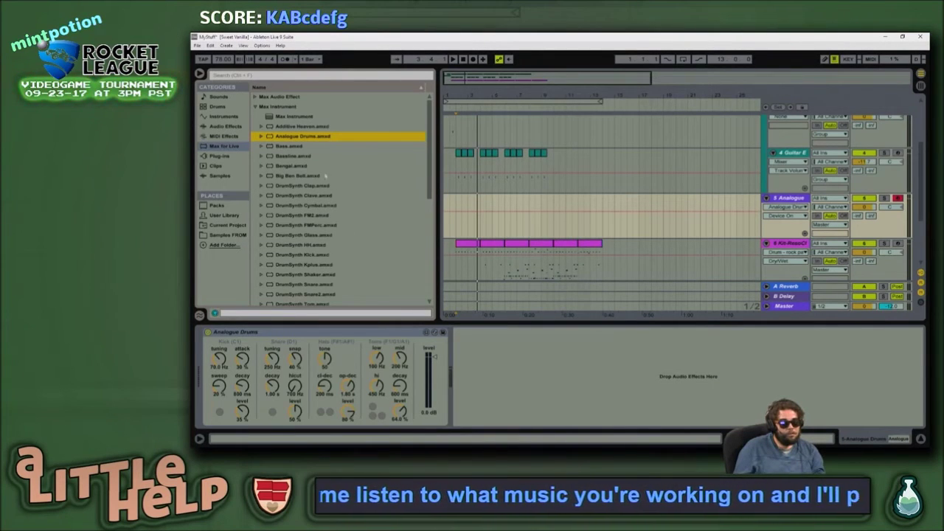
Step: Replace Analogue Drums on track 5 with the Max for Live instrument Bassline
{"action": "key", "text": "Down"}
{"action": "key", "text": "Down"}
{"action": "key", "text": "Up"}
{"action": "key", "text": "Down"}
{"action": "key", "text": "Down"}
{"action": "key", "text": "Up"}
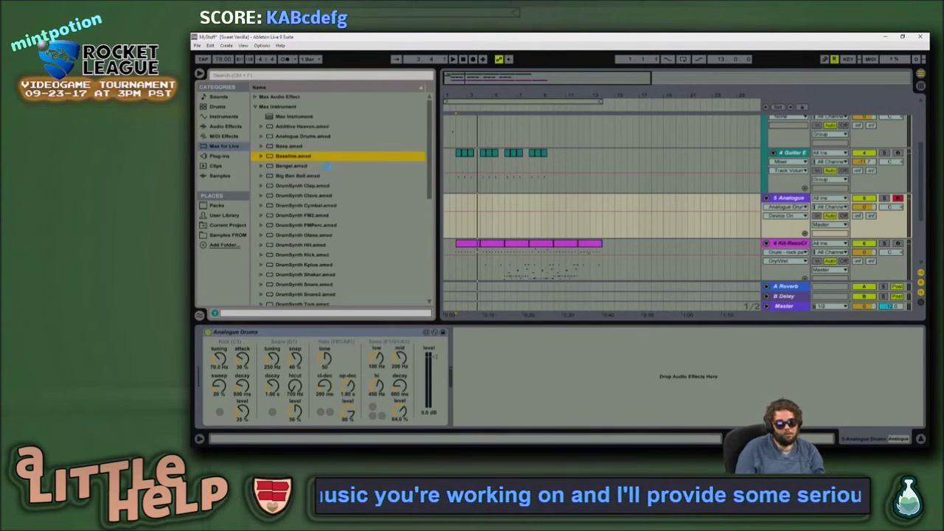
{"action": "key", "text": "Return"}
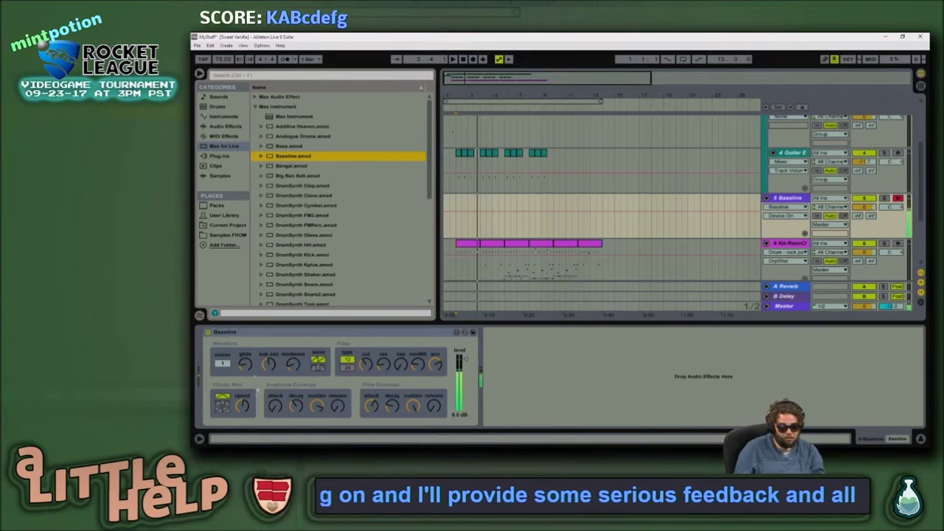
Step: Adjust Bassline's vibrato wave and speed, filter cutoff, amplitude envelope decay and sustain, and filter envelope release
{"action": "left_click", "coordinate": [242, 405]}
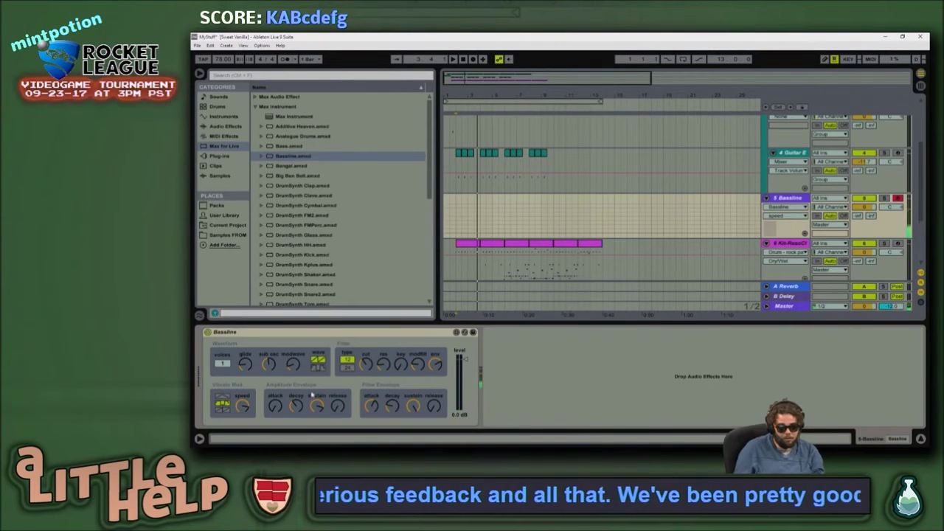
{"action": "left_click_drag", "start_coordinate": [362, 367], "coordinate": [361, 355]}
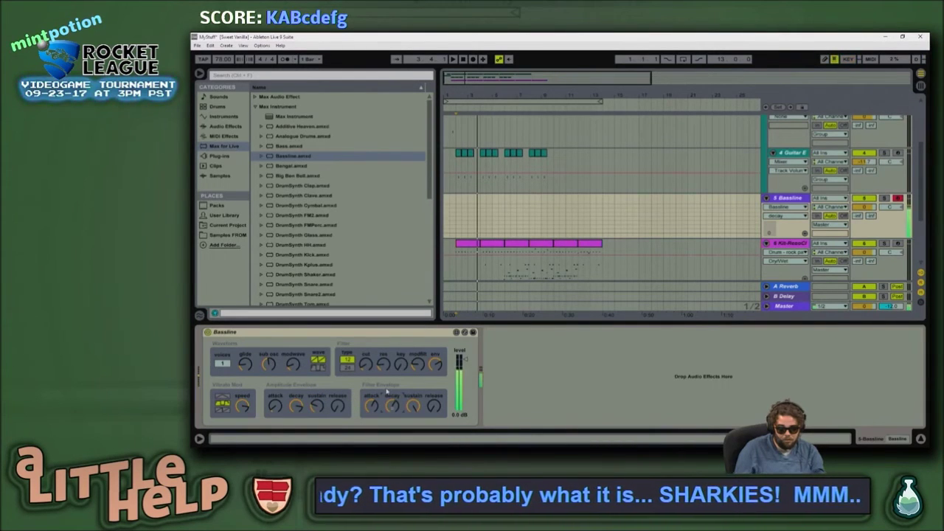
{"action": "left_click_drag", "start_coordinate": [438, 407], "coordinate": [439, 398]}
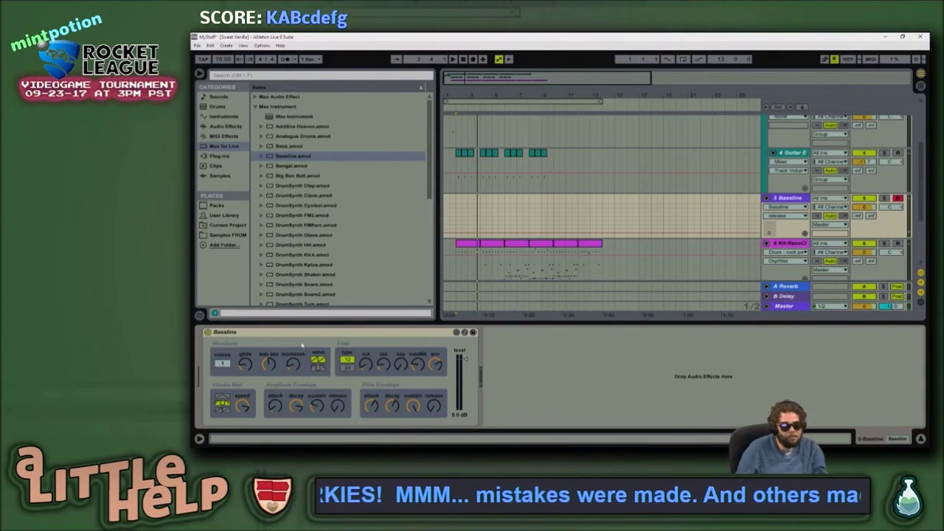
Step: Adjust Bassline's modwave and sub osc amounts, change the vibrato wave, and tweak the filter's modulation and envelope amounts
{"action": "mouse_move", "coordinate": [296, 368]}
{"action": "left_mouse_down"}
{"action": "mouse_move", "coordinate": [296, 347]}
{"action": "mouse_move", "coordinate": [297, 367]}
{"action": "left_mouse_up"}
{"action": "left_click", "coordinate": [270, 364]}
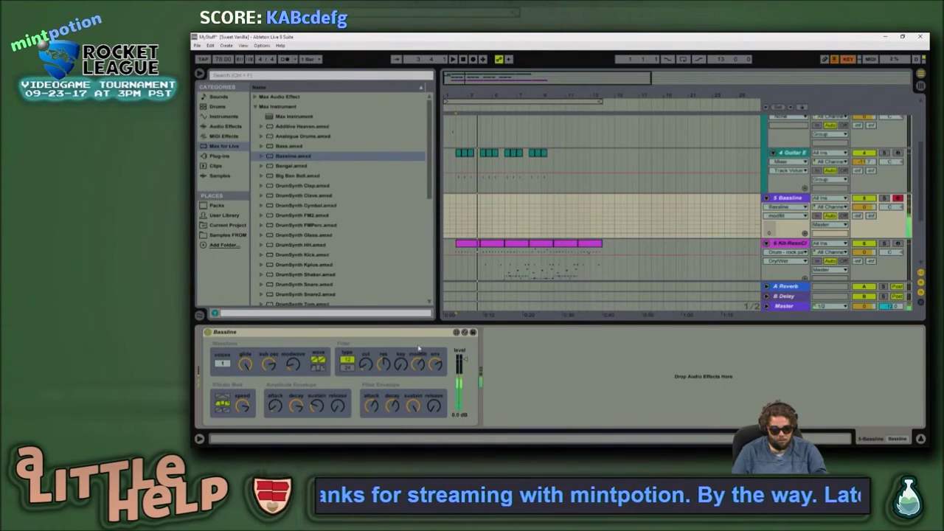
{"action": "left_click", "coordinate": [222, 398]}
{"action": "left_click", "coordinate": [418, 365]}
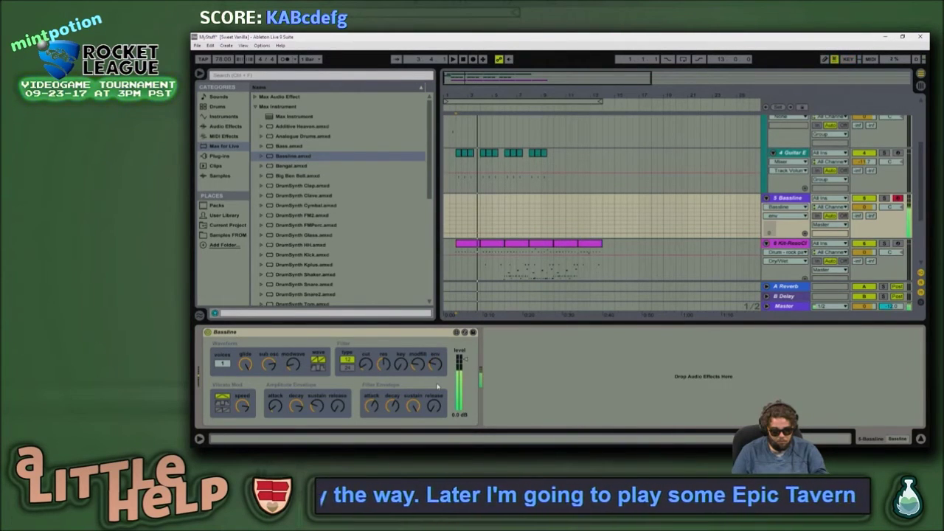
Step: Play the arrangement to try out the Bassline sound, and restart from bar 2 on track 5
{"action": "key", "text": "space"}
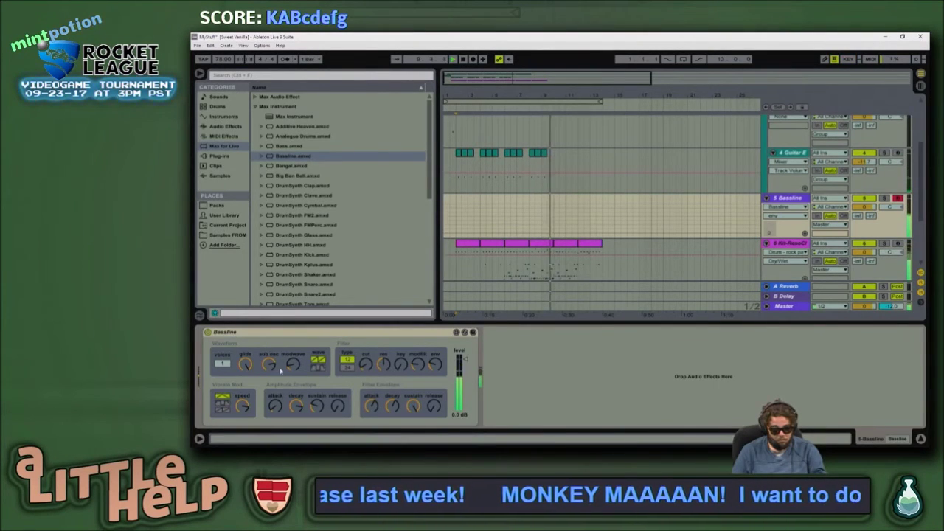
{"action": "left_click", "coordinate": [466, 212]}
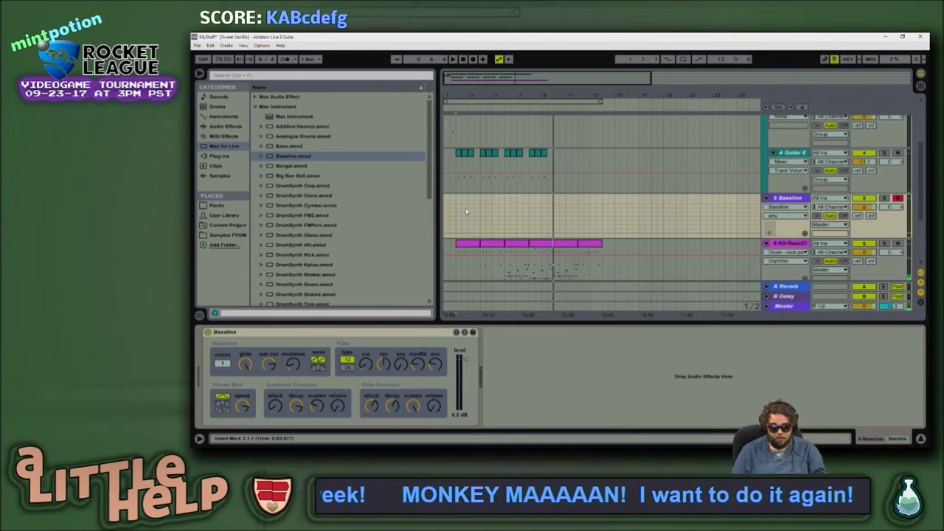
{"action": "key", "text": "space"}
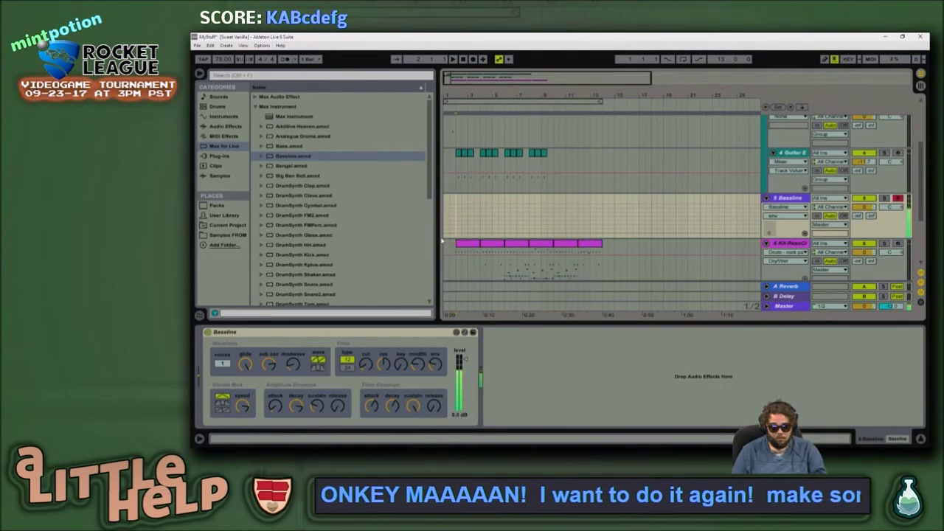
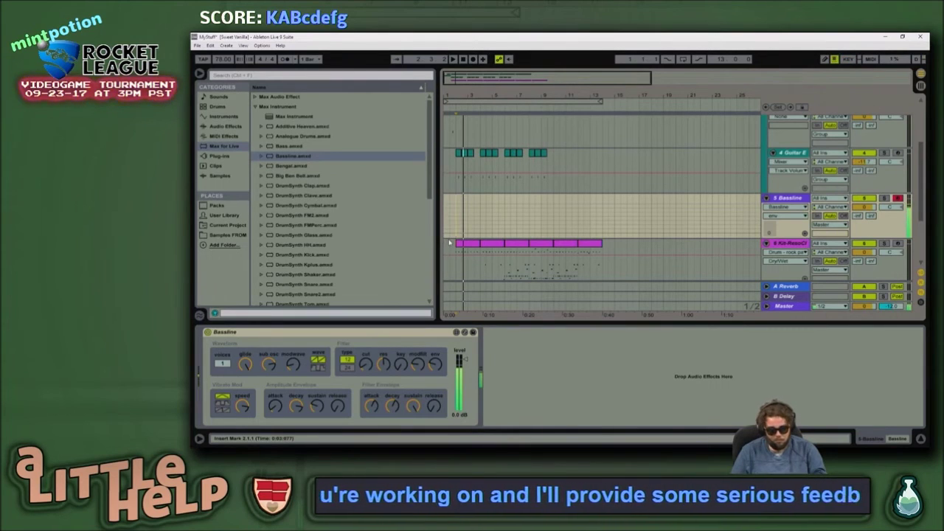
Step: Record a Bassline part on track 5 from bar 6 to about bar 11
{"action": "left_click", "coordinate": [506, 212]}
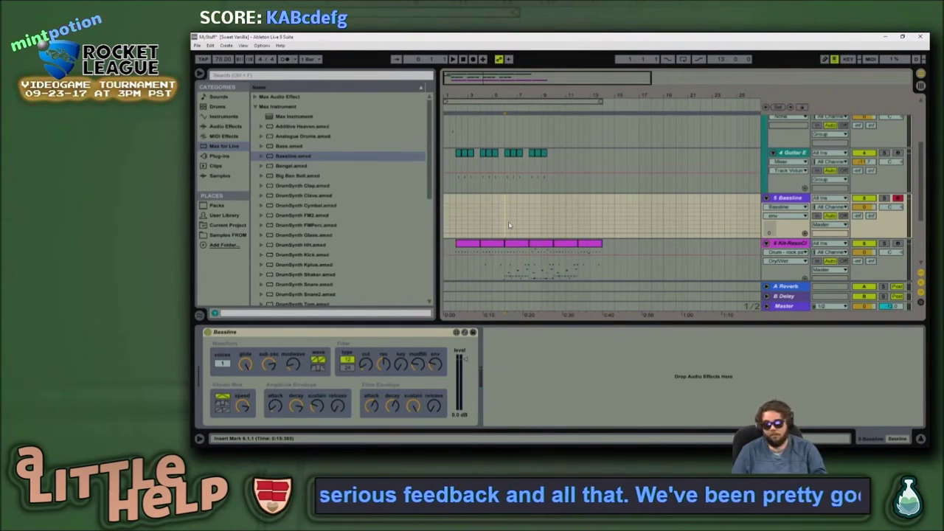
{"action": "key", "text": "F9"}
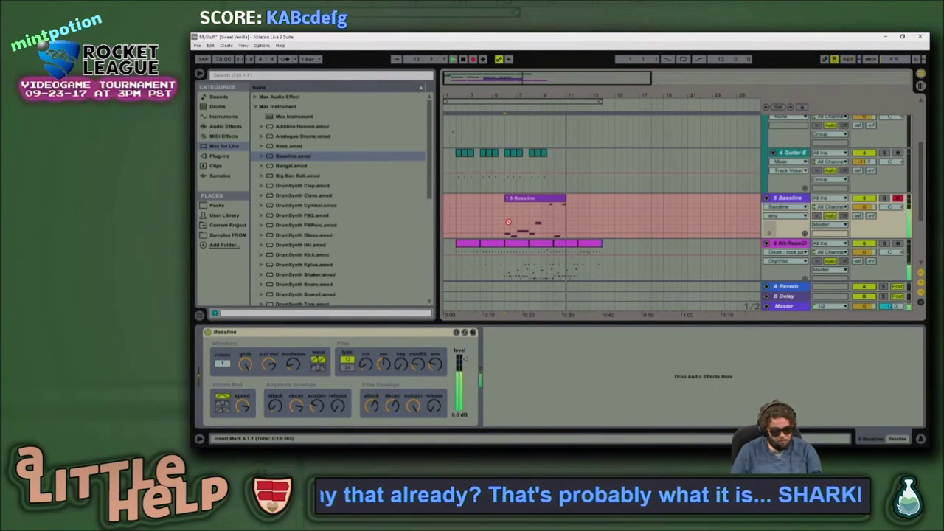
{"action": "key", "text": "space"}
Step: Open the recorded bass clip's notes and play the part back with the arrangement
{"action": "left_click", "coordinate": [541, 200]}
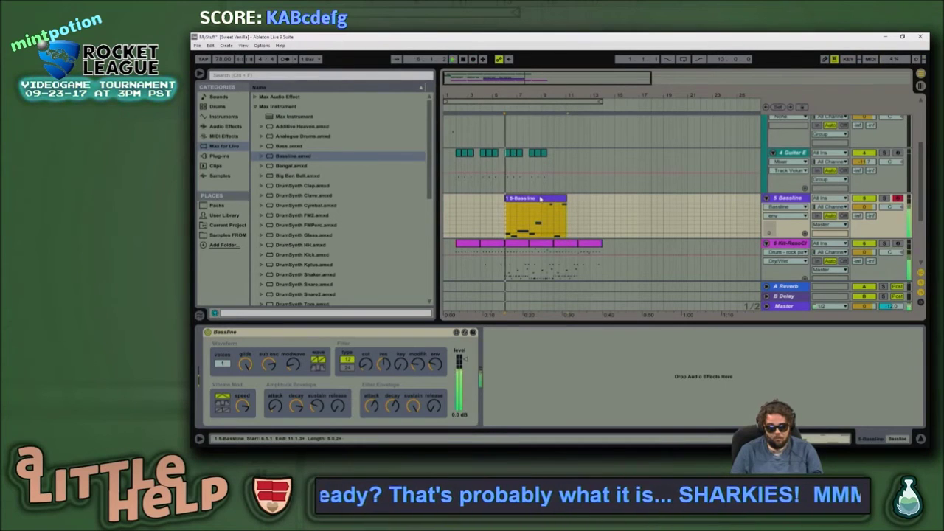
{"action": "double_click", "coordinate": [541, 199]}
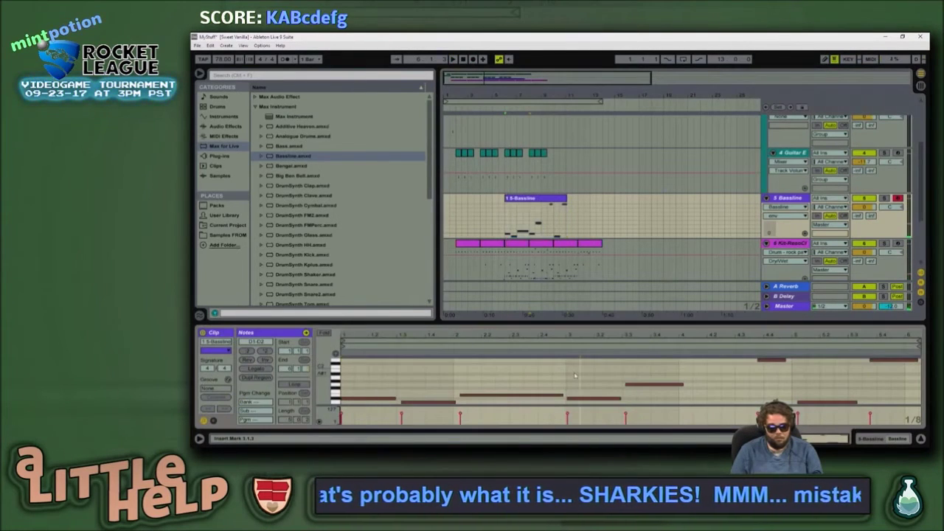
{"action": "key", "text": "space"}
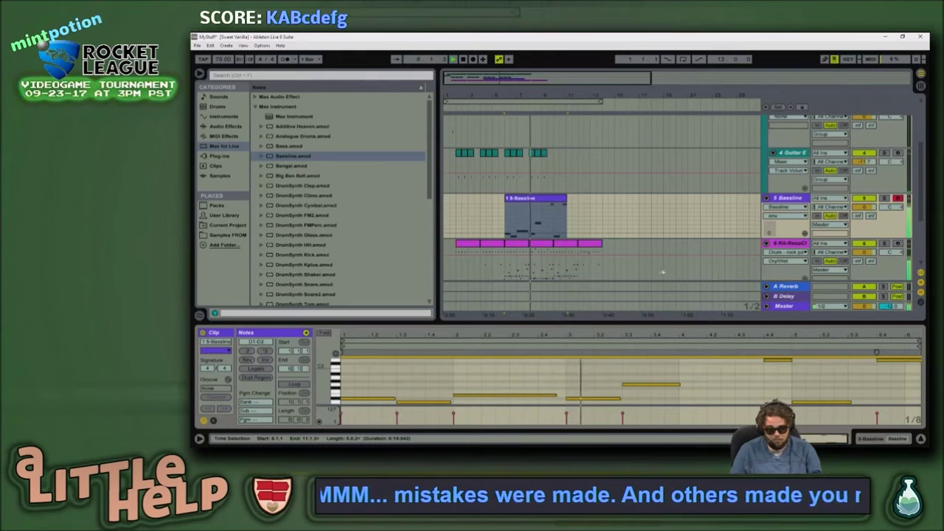
{"action": "key", "text": "shift+Tab"}
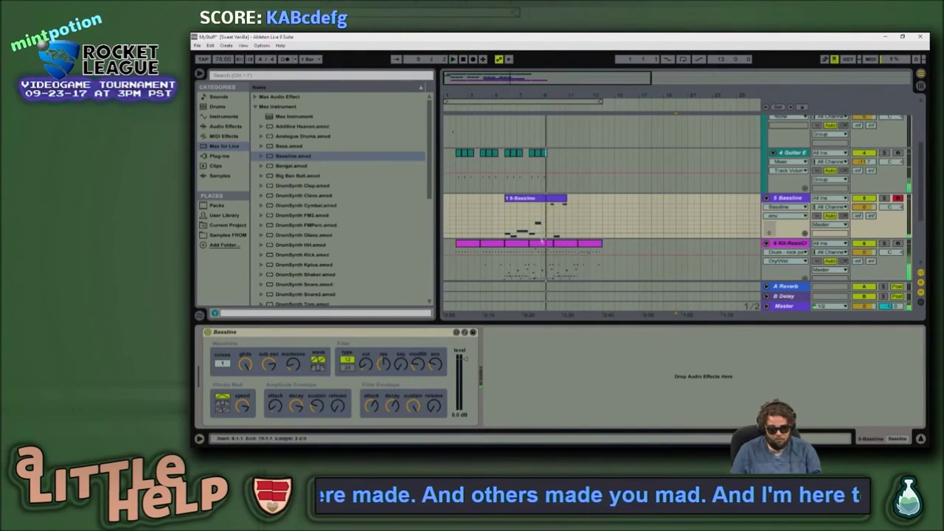
Step: Add a note at 4.1.1 in the bass clip, lengthen it to 4.3.1, and transpose it to B0
{"action": "left_click", "coordinate": [545, 198]}
{"action": "key", "text": "shift+Tab"}
{"action": "left_click", "coordinate": [695, 385]}
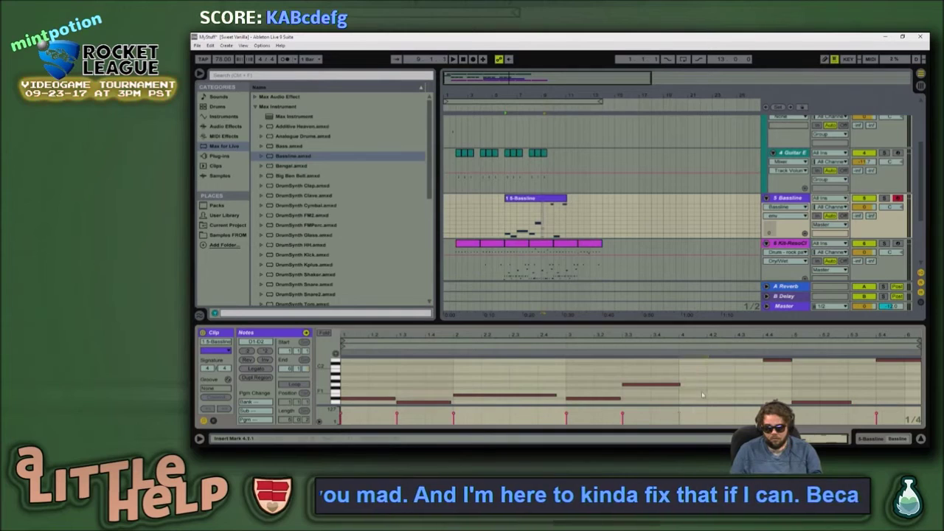
{"action": "double_click", "coordinate": [697, 384]}
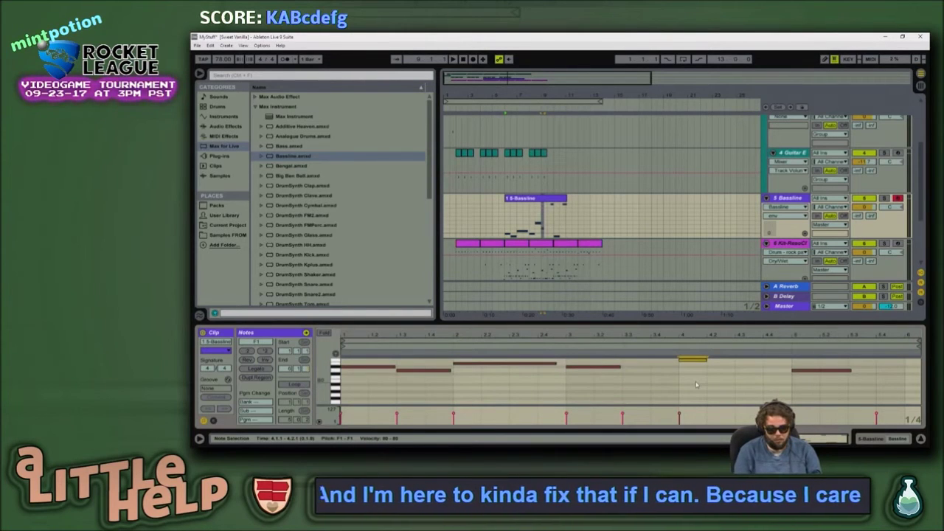
{"action": "key", "text": "Down"}
{"action": "key", "text": "Down"}
{"action": "key", "text": "Down"}
{"action": "key", "text": "Down"}
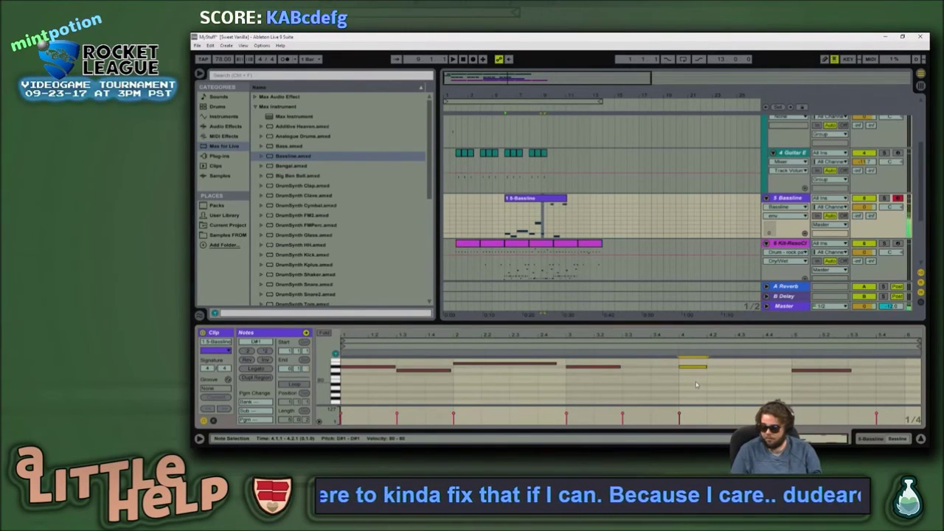
{"action": "key", "text": "Down"}
{"action": "key", "text": "Down"}
{"action": "key", "text": "Down"}
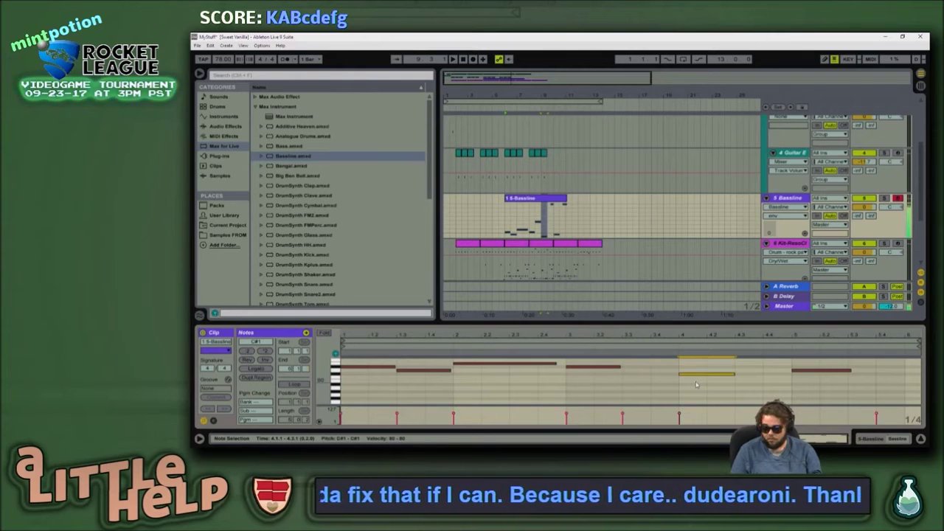
{"action": "key", "text": "Up"}
{"action": "key", "text": "Up"}
{"action": "key", "text": "Up"}
{"action": "key", "text": "Up"}
{"action": "key", "text": "Up"}
{"action": "key", "text": "Up"}
{"action": "key", "text": "Up"}
{"action": "key", "text": "Up"}
{"action": "key", "text": "Up"}
{"action": "key", "text": "Up"}
{"action": "key", "text": "Up"}
{"action": "key", "text": "Up"}
{"action": "key", "text": "Up"}
{"action": "key", "text": "Up"}
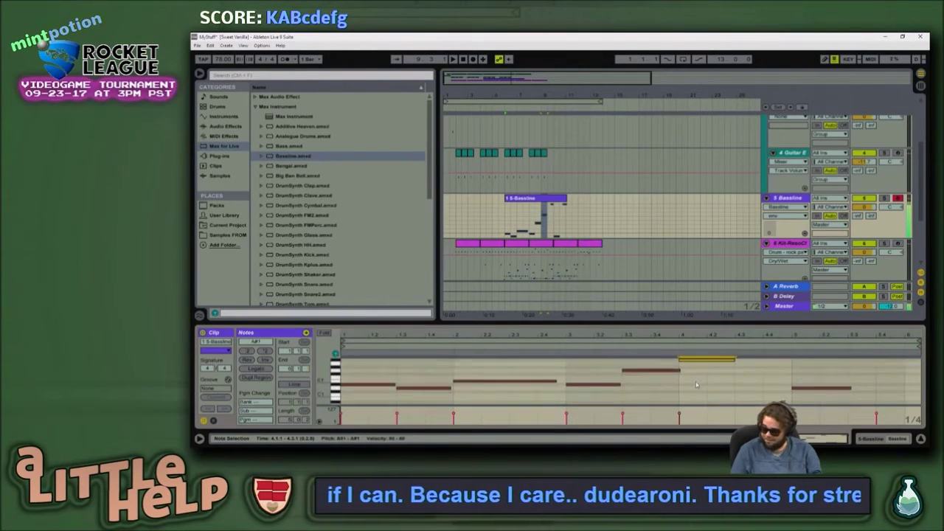
{"action": "key", "text": "Down"}
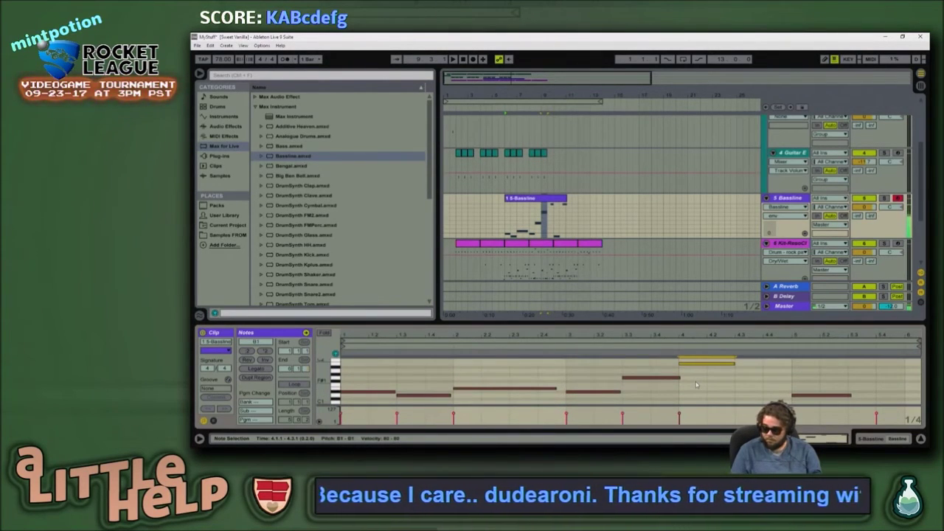
{"action": "key", "text": "shift+Down"}
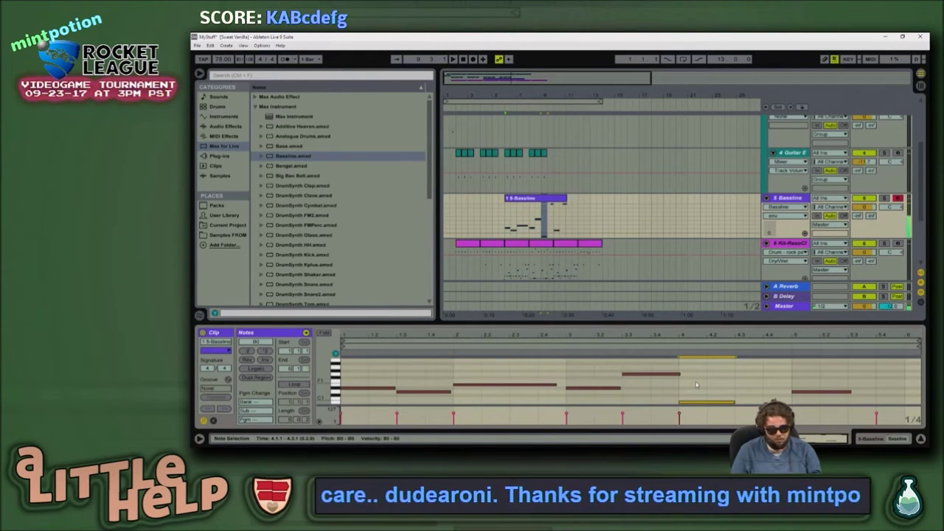
Step: Duplicate the new note to 4.3.1, raise the copy to B1, and play back the part
{"action": "key", "text": "ctrl+d"}
{"action": "scroll", "coordinate": [696, 384], "scroll_direction": "up", "scroll_amount": 2}
{"action": "key", "text": "space"}
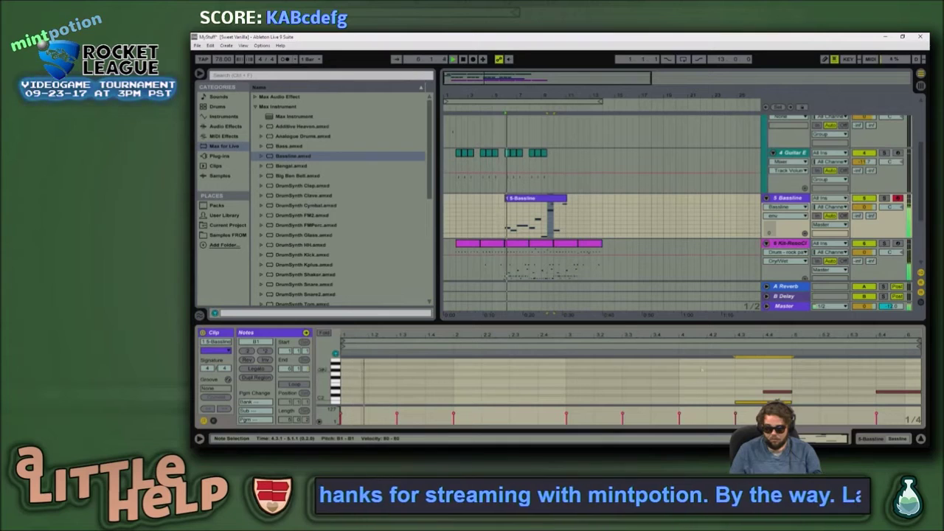
{"action": "scroll", "coordinate": [658, 369], "scroll_direction": "down", "scroll_amount": 2}
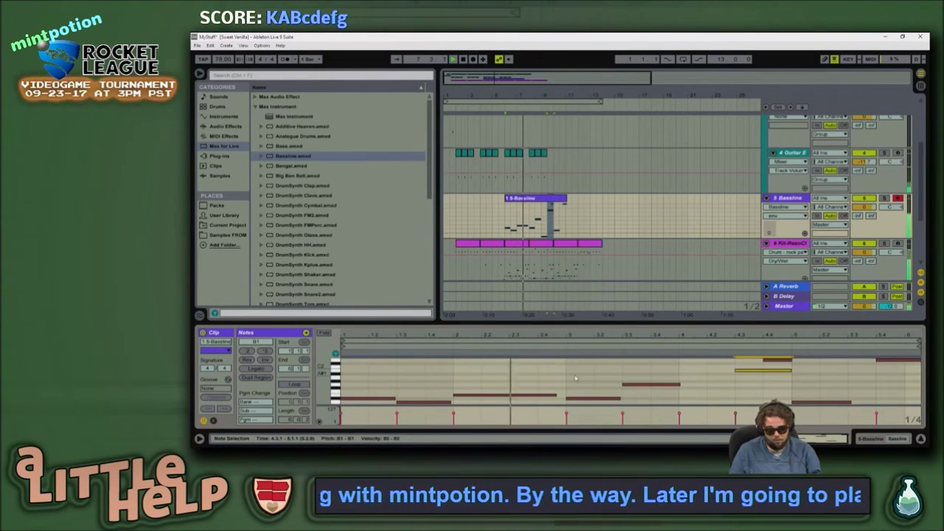
Step: Add the Amp audio effect after Bassline on track 5
{"action": "key", "text": "shift+Tab"}
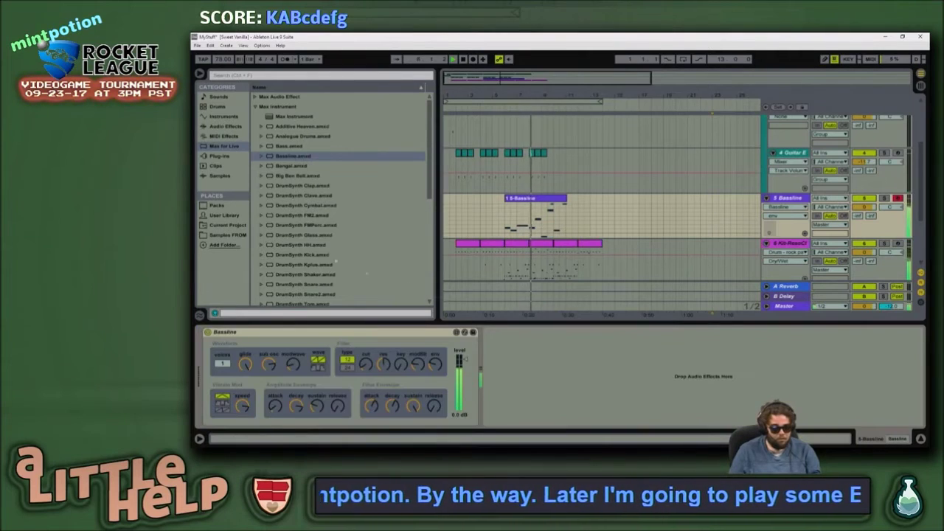
{"action": "left_click", "coordinate": [225, 126]}
{"action": "scroll", "coordinate": [282, 155], "scroll_direction": "up", "scroll_amount": 3}
{"action": "left_click_drag", "start_coordinate": [274, 96], "coordinate": [516, 381]}
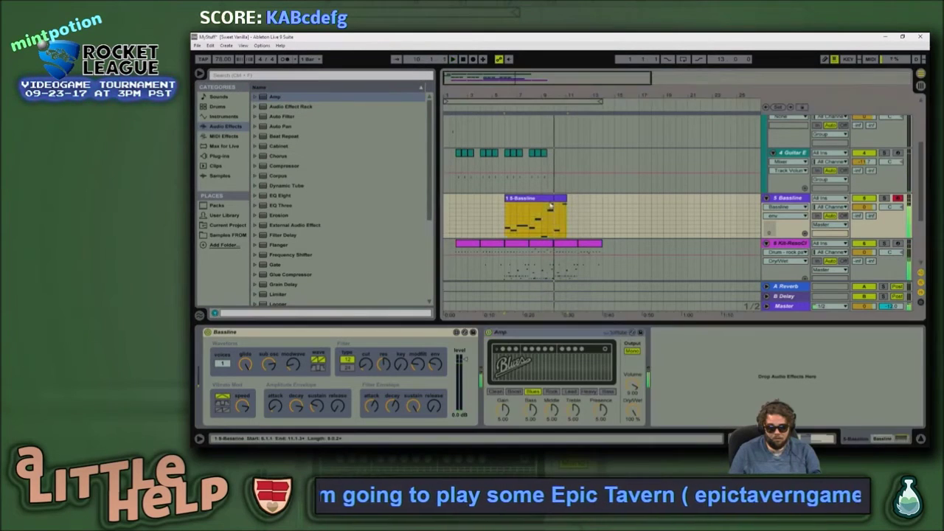
Step: Delete the short note overlapping the B1 note at the end of the clip's bar 4 and replay the part
{"action": "double_click", "coordinate": [549, 199]}
{"action": "key", "text": "space"}
{"action": "left_click", "coordinate": [777, 360]}
{"action": "key", "text": "Delete"}
{"action": "left_click", "coordinate": [760, 370]}
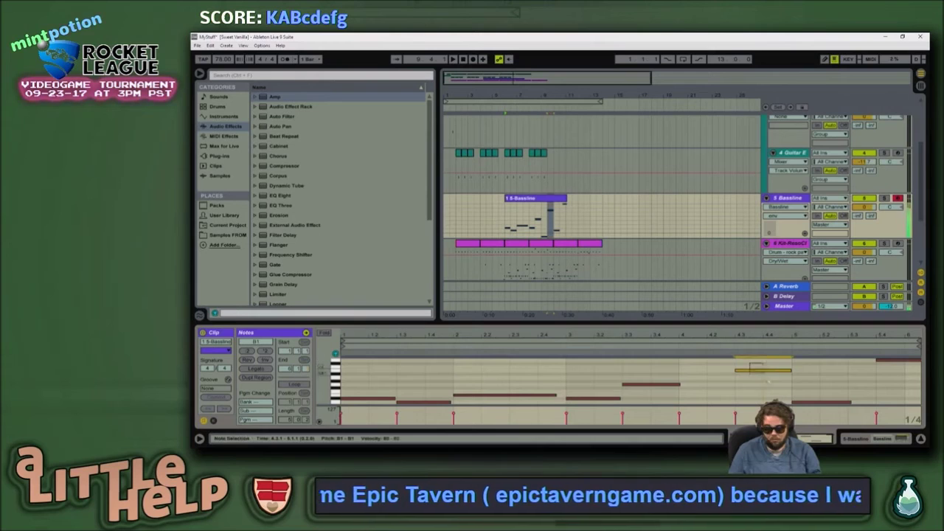
{"action": "key", "text": "space"}
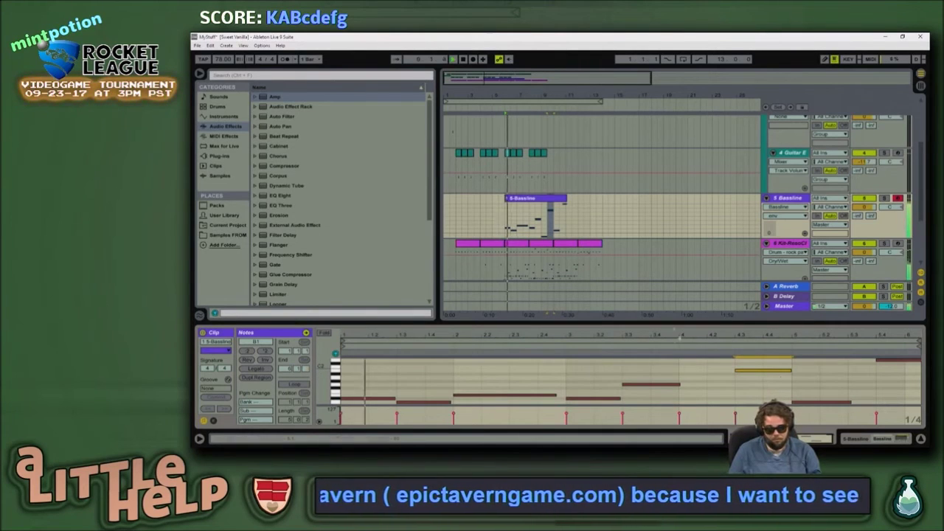
Step: Lower the Bassline track's volume to -6.3 dB and reduce Bassline's vibrato speed
{"action": "left_click_drag", "start_coordinate": [864, 207], "coordinate": [865, 222]}
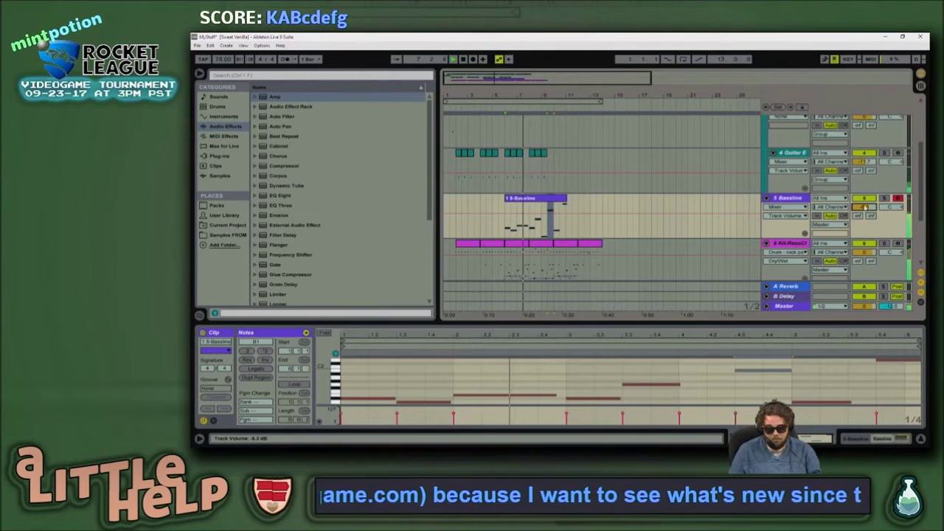
{"action": "key", "text": "shift+Tab"}
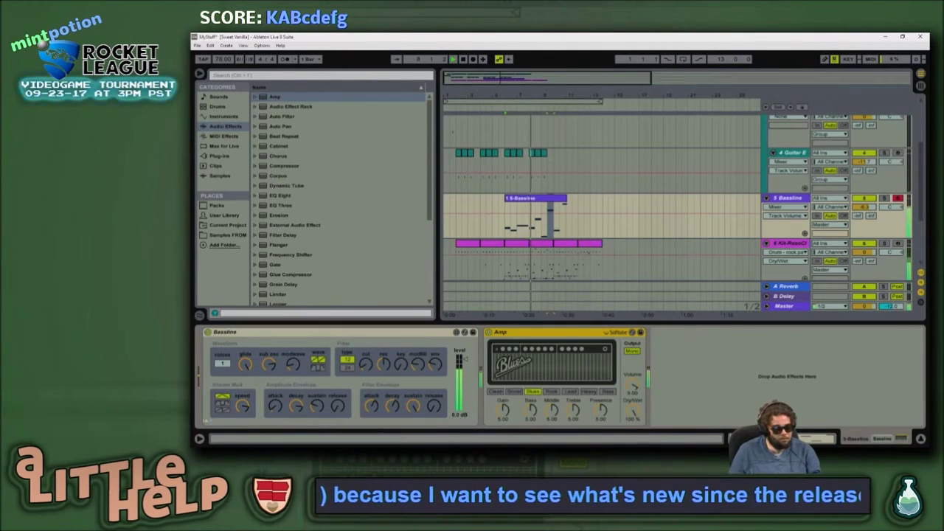
{"action": "left_click", "coordinate": [242, 406]}
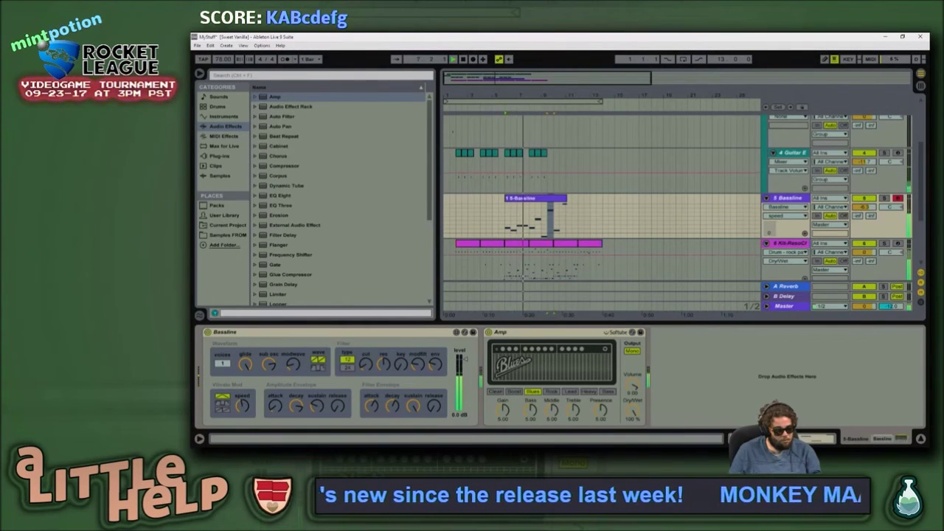
{"action": "key", "text": "space"}
Step: Remove the Bassline and Amp devices from track 5 and select its recorded clip
{"action": "left_click", "coordinate": [425, 336]}
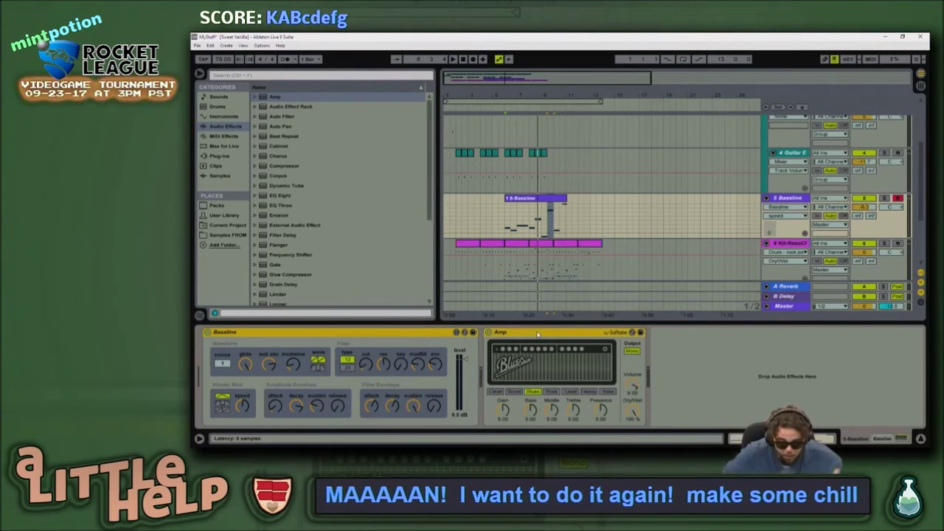
{"action": "key", "text": "Delete"}
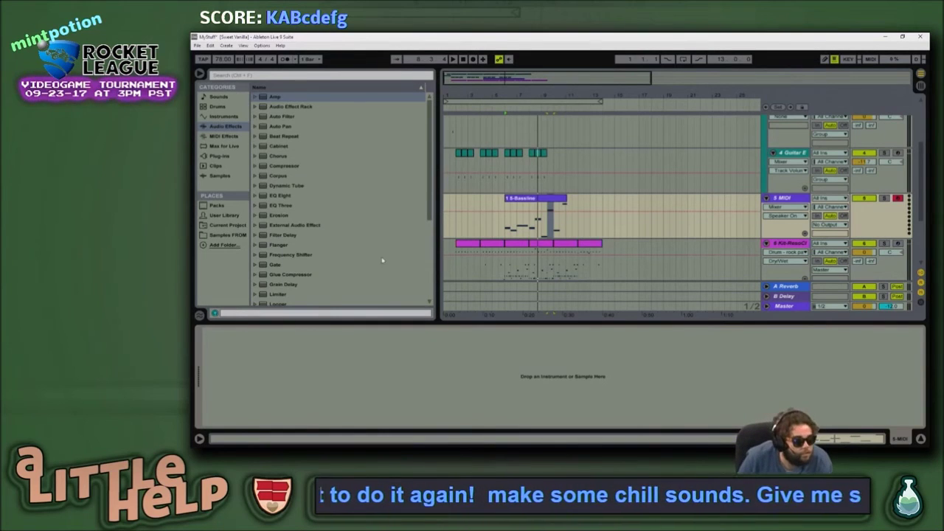
{"action": "left_click", "coordinate": [546, 199]}
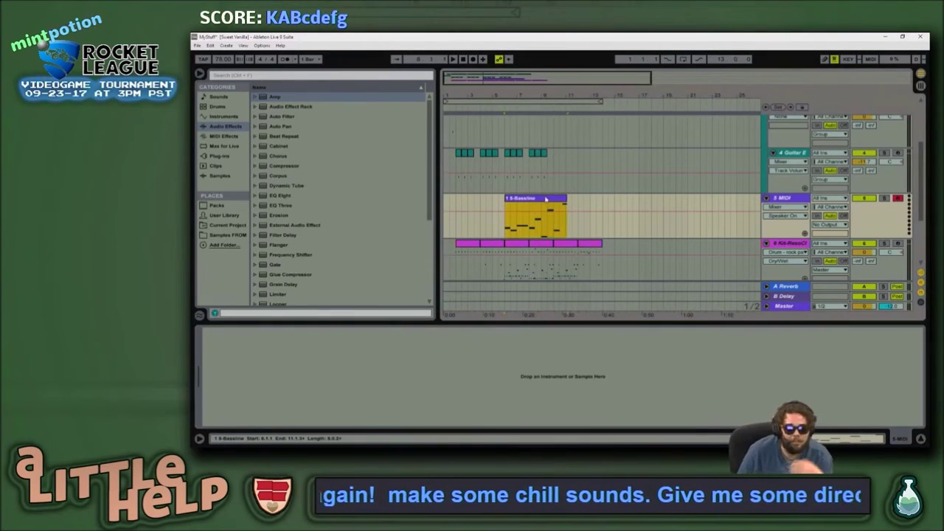
{"action": "left_click", "coordinate": [546, 199]}
Step: Check the Twitch chat for feedback and play the arrangement from bar 1, starting at the muted guitar track
{"action": "mouse_move", "coordinate": [528, 86]}
{"action": "left_mouse_down"}
{"action": "mouse_move", "coordinate": [528, 103]}
{"action": "mouse_move", "coordinate": [517, 79]}
{"action": "left_mouse_up"}
{"action": "scroll", "coordinate": [501, 200], "scroll_direction": "up", "scroll_amount": 1}
{"action": "scroll", "coordinate": [495, 200], "scroll_direction": "up", "scroll_amount": 3}
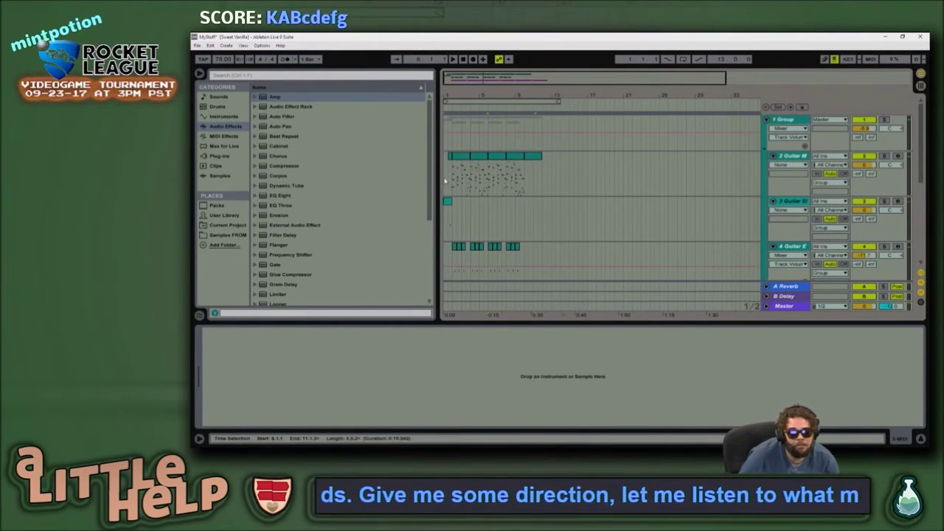
{"action": "left_click", "coordinate": [445, 180]}
{"action": "key", "text": "alt+Tab"}
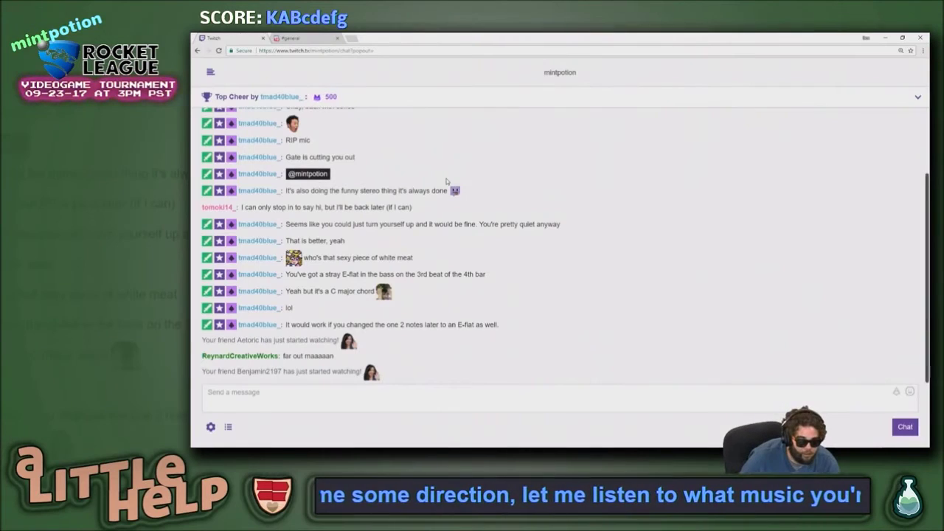
{"action": "key", "text": "alt+Tab"}
{"action": "key", "text": "space"}
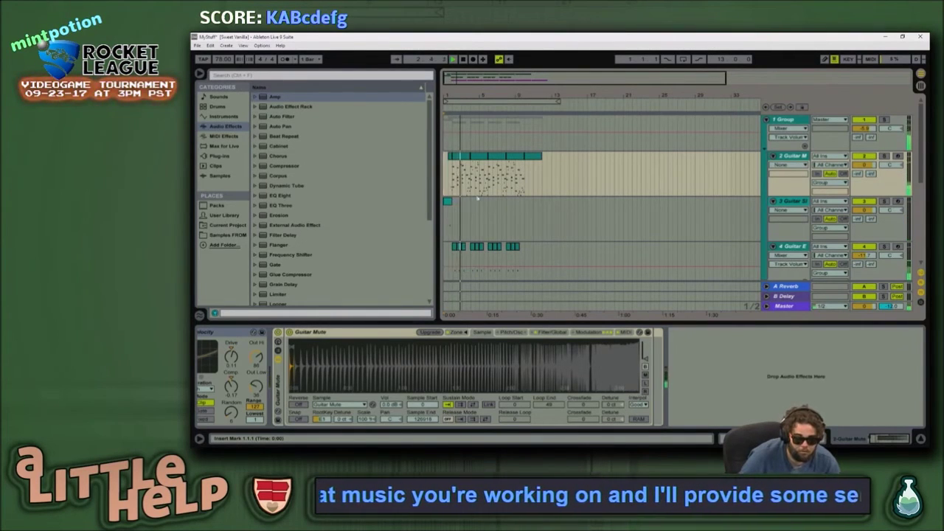
{"action": "left_click", "coordinate": [478, 199]}
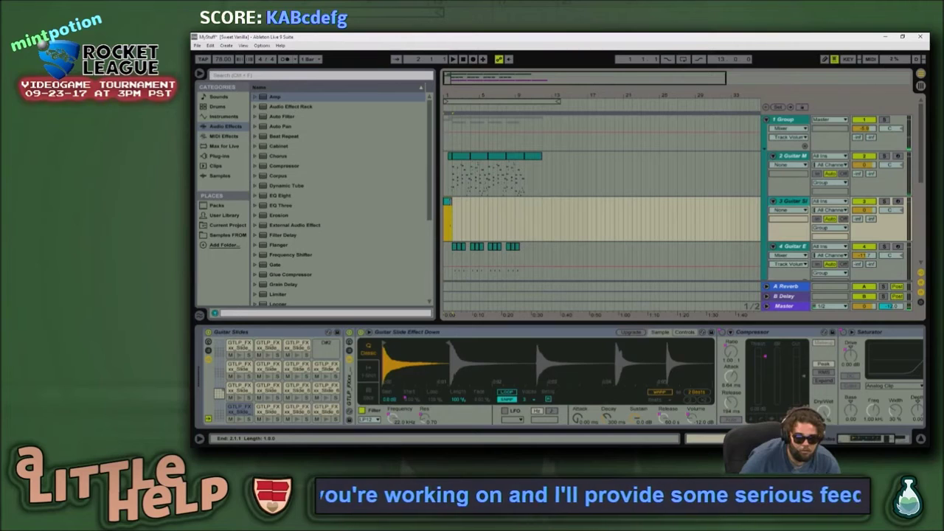
Step: Audition a slide sample in the Guitar Slides rack and play the arrangement to hear where the slide sits
{"action": "left_click", "coordinate": [298, 377]}
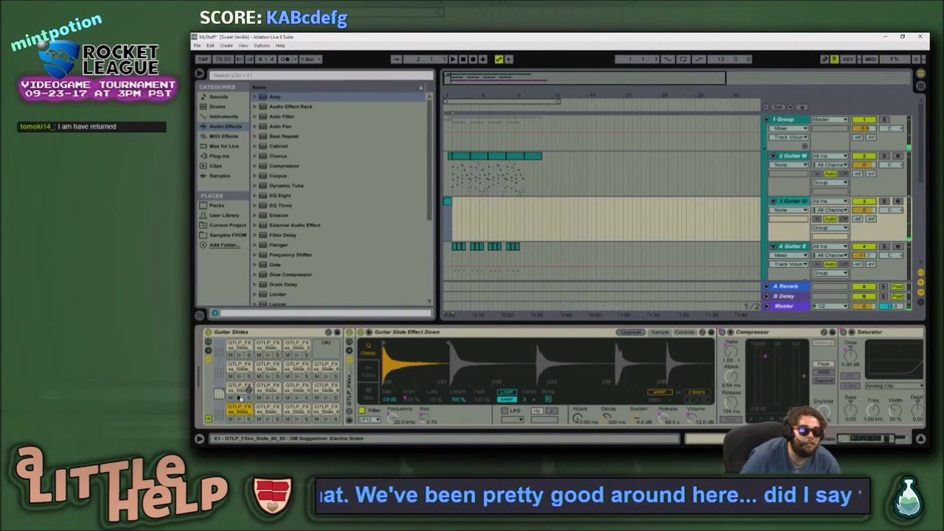
{"action": "key", "text": "space"}
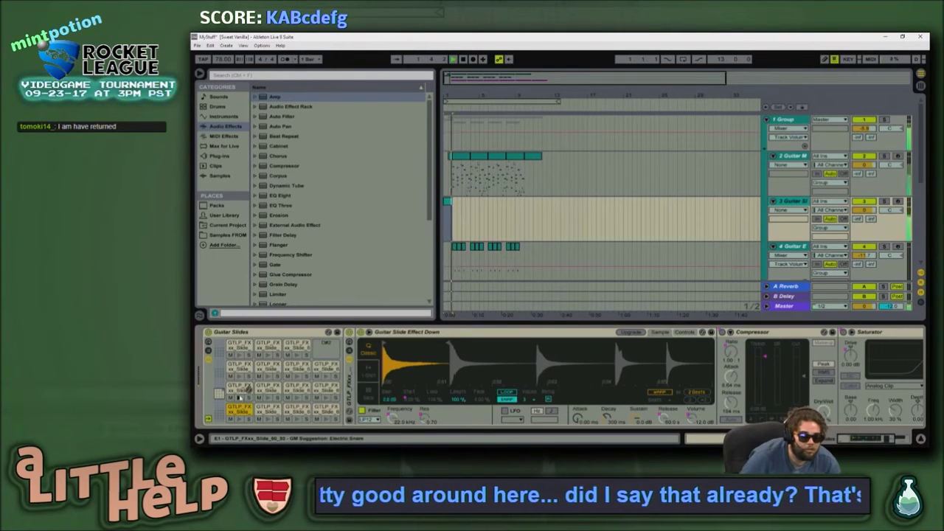
{"action": "key", "text": "space"}
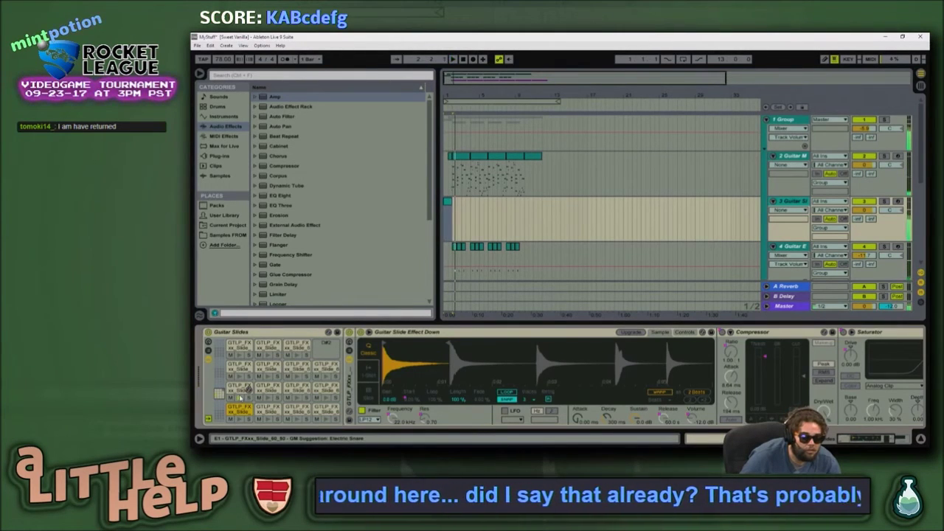
Step: Raise the note at 1.4.1 in the Guitar Slides clip to E1 and play the arrangement with the new slide
{"action": "double_click", "coordinate": [448, 202]}
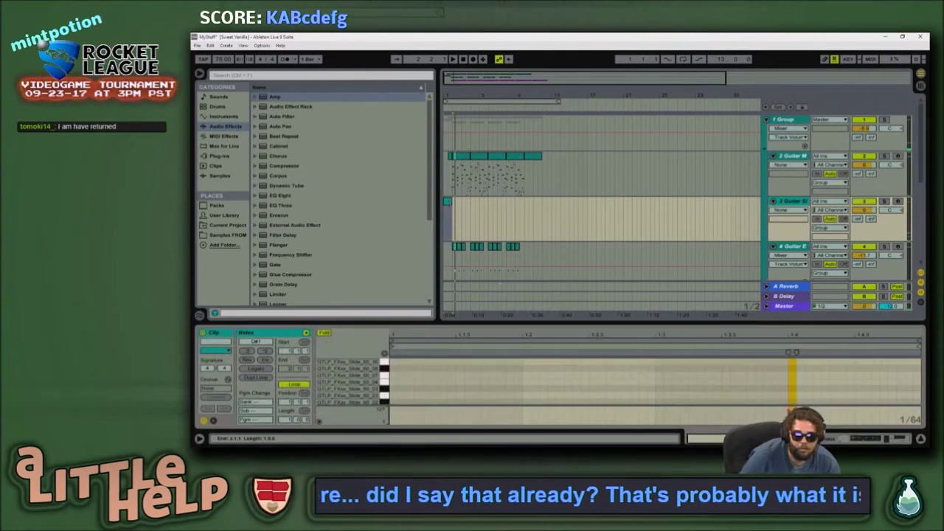
{"action": "left_click", "coordinate": [757, 371]}
{"action": "scroll", "coordinate": [757, 371], "scroll_direction": "down", "scroll_amount": 2}
{"action": "left_click_drag", "start_coordinate": [824, 380], "coordinate": [777, 397]}
{"action": "key", "text": "Up"}
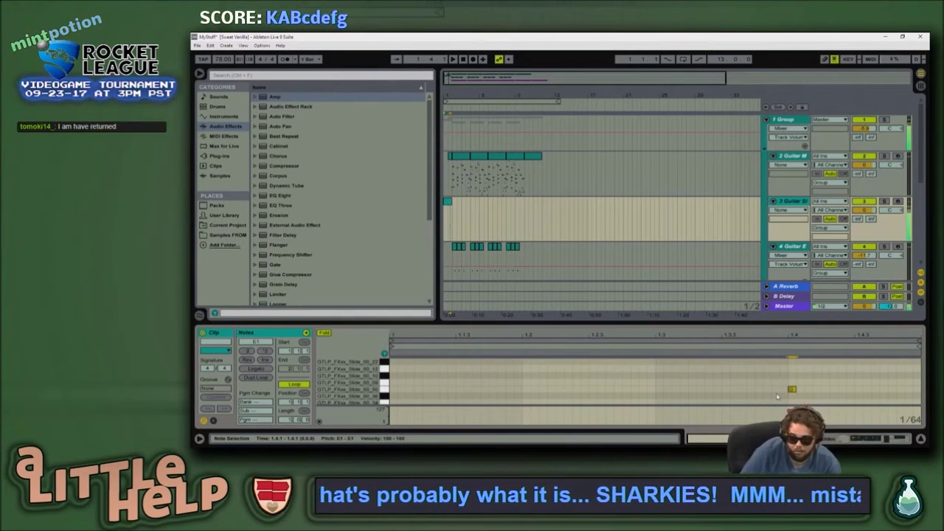
{"action": "key", "text": "space"}
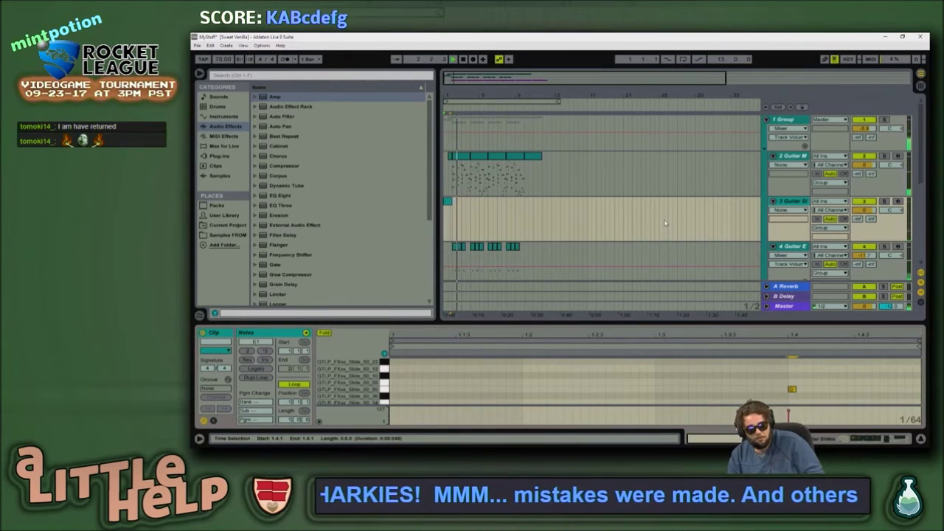
{"action": "scroll", "coordinate": [528, 225], "scroll_direction": "down", "scroll_amount": 2}
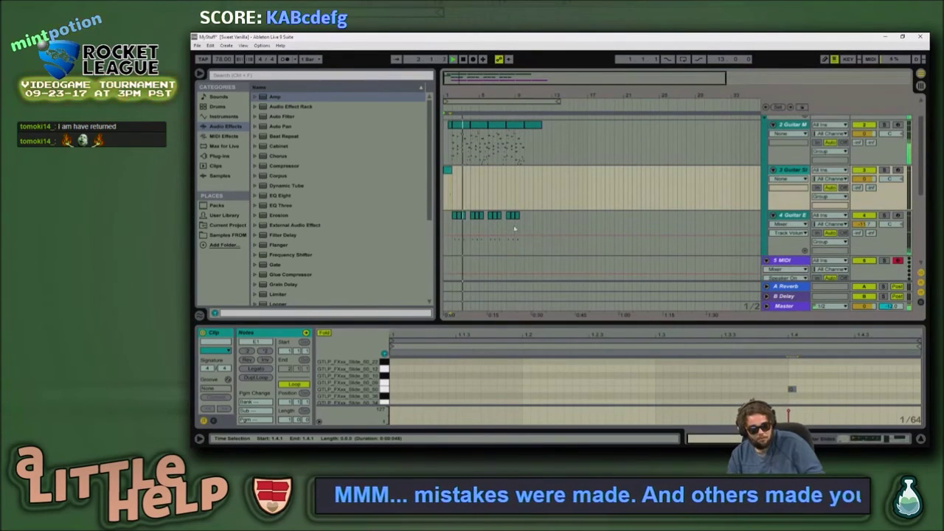
{"action": "scroll", "coordinate": [519, 227], "scroll_direction": "down", "scroll_amount": 2}
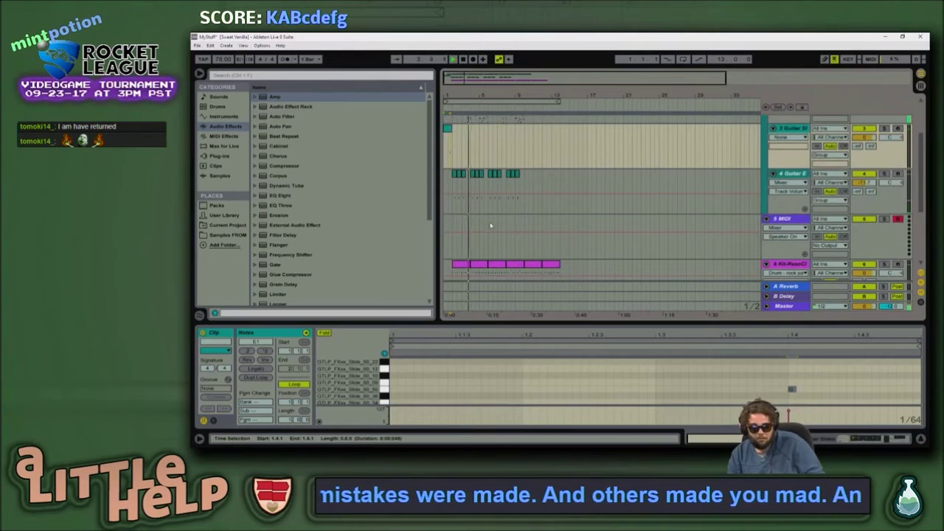
{"action": "left_click", "coordinate": [519, 227]}
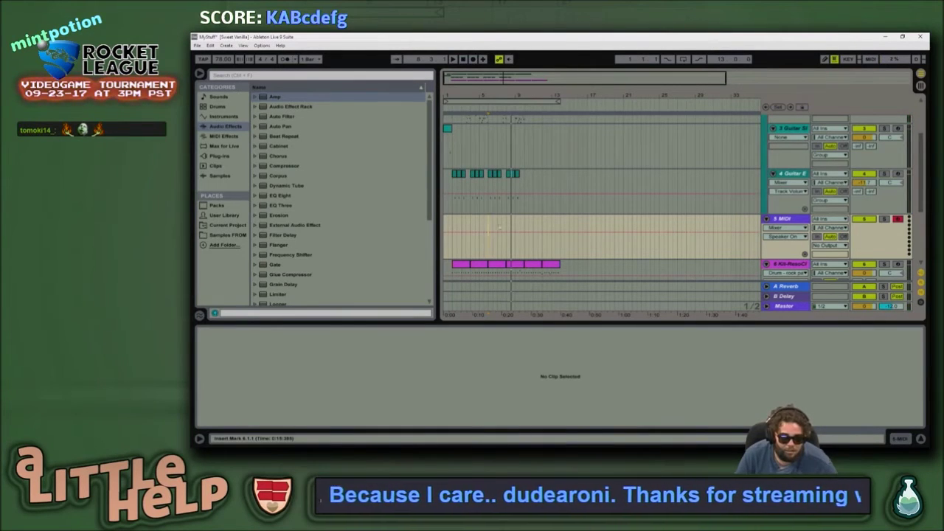
Step: Open the fifth drum clip on the Kit-ResoClassic track, starting at bar 10, and enlarge its note editor
{"action": "scroll", "coordinate": [530, 211], "scroll_direction": "down", "scroll_amount": 1}
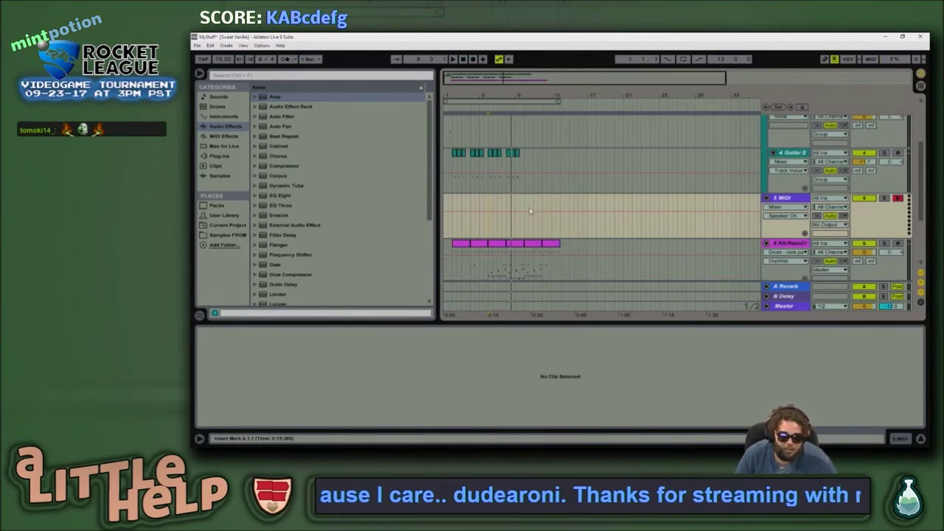
{"action": "left_click", "coordinate": [532, 251]}
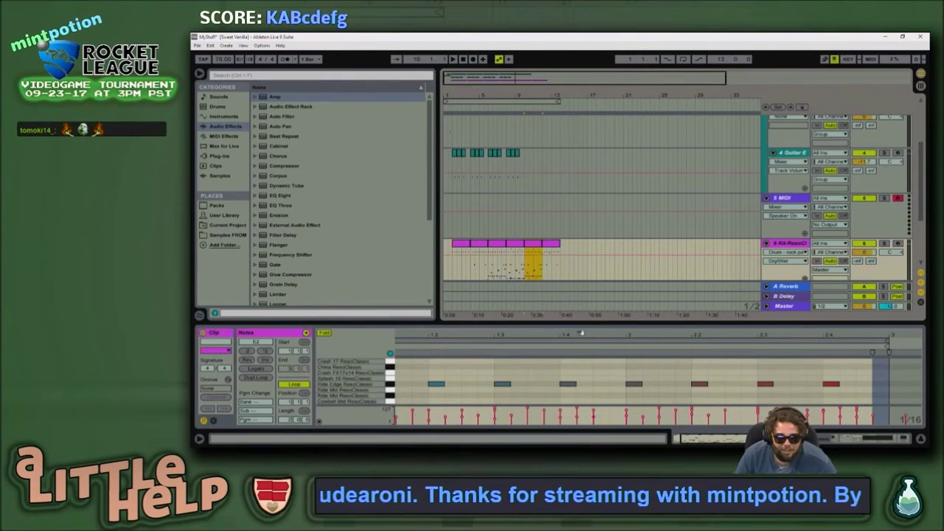
{"action": "left_click_drag", "start_coordinate": [582, 323], "coordinate": [581, 99]}
{"action": "left_click", "coordinate": [409, 243]}
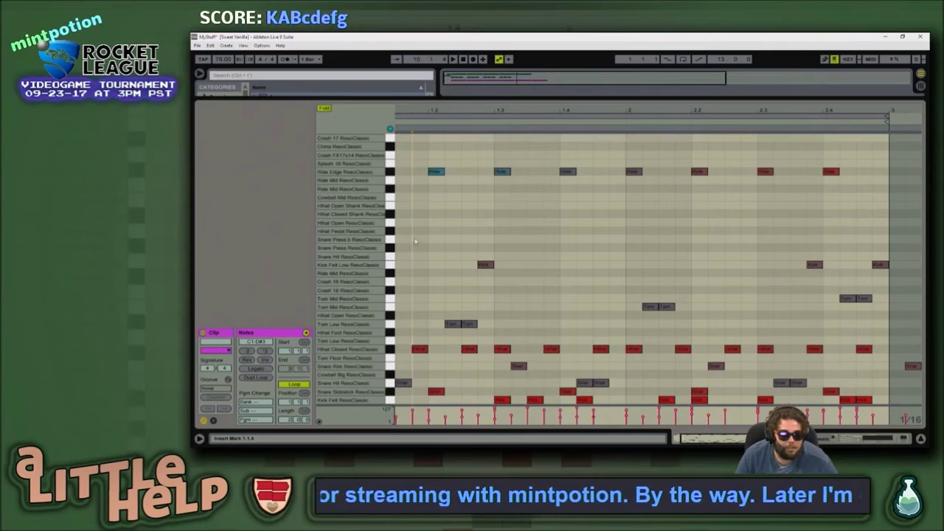
{"action": "left_click_drag", "start_coordinate": [412, 245], "coordinate": [403, 246]}
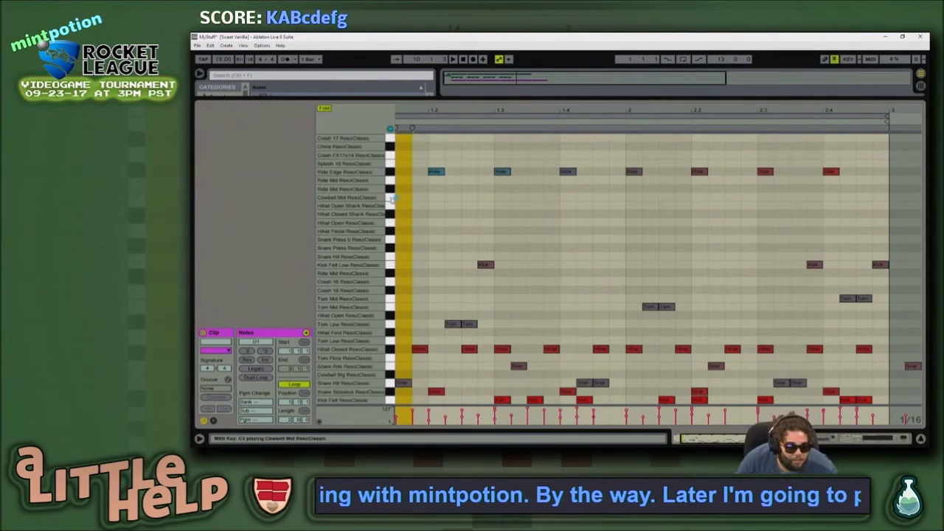
Step: Add Kick Felt Low and Cowbell Mid notes at 1.1.3 in the drum clip and raise their velocity
{"action": "double_click", "coordinate": [404, 266]}
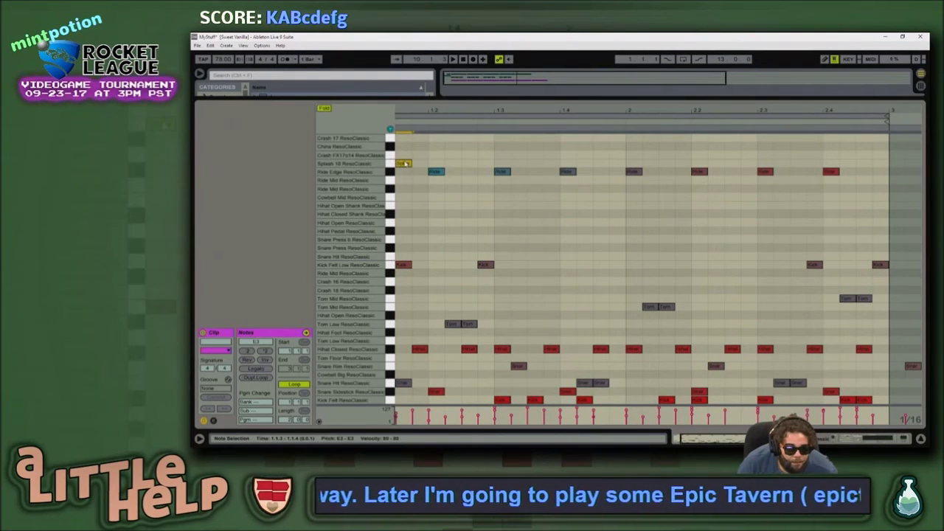
{"action": "key", "text": "Down"}
{"action": "key", "text": "Down"}
{"action": "key", "text": "Down"}
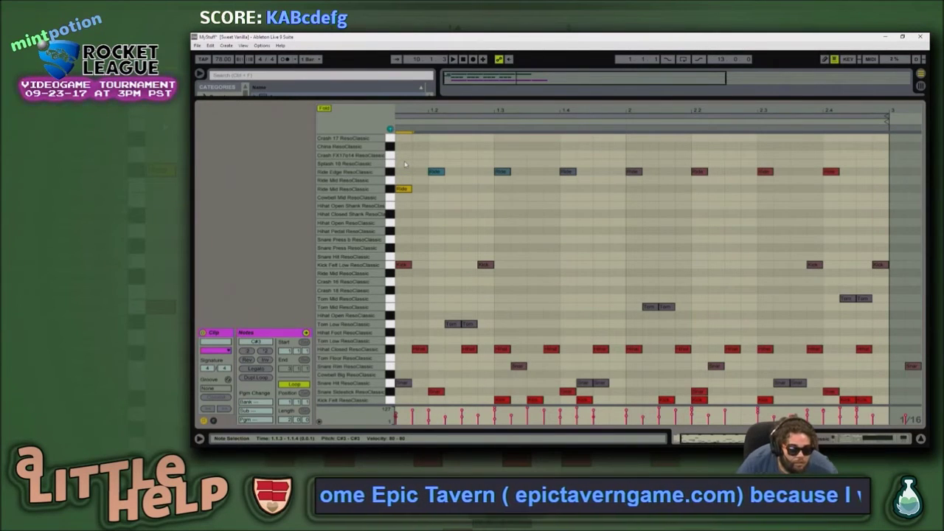
{"action": "key", "text": "Down"}
{"action": "left_click_drag", "start_coordinate": [430, 192], "coordinate": [395, 288]}
{"action": "left_click_drag", "start_coordinate": [397, 417], "coordinate": [397, 408]}
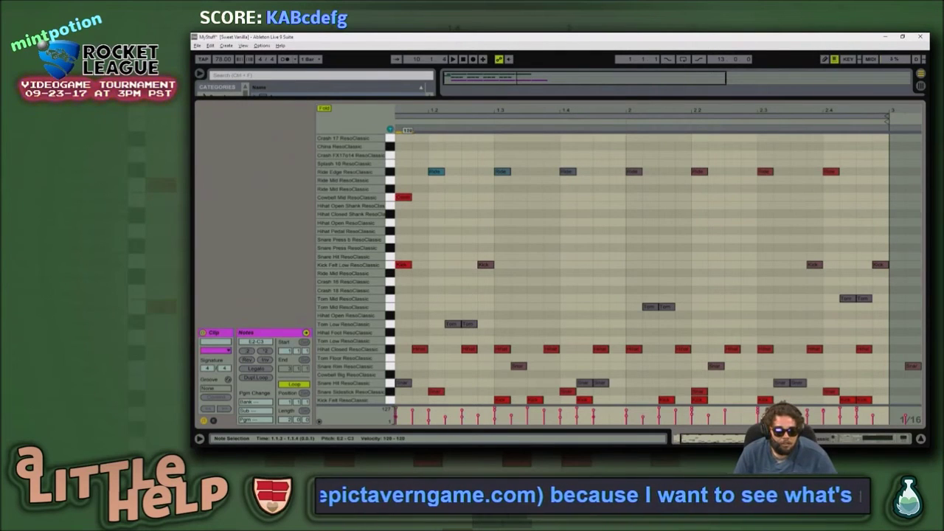
{"action": "left_click_drag", "start_coordinate": [419, 283], "coordinate": [395, 177]}
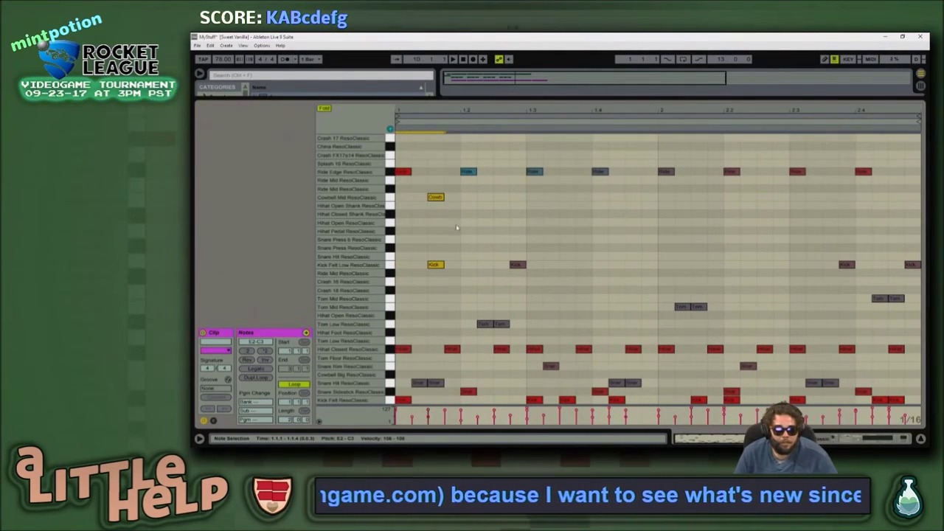
{"action": "mouse_move", "coordinate": [449, 111]}
{"action": "left_mouse_down"}
{"action": "mouse_move", "coordinate": [449, 103]}
{"action": "mouse_move", "coordinate": [449, 130]}
{"action": "mouse_move", "coordinate": [449, 103]}
{"action": "left_mouse_up"}
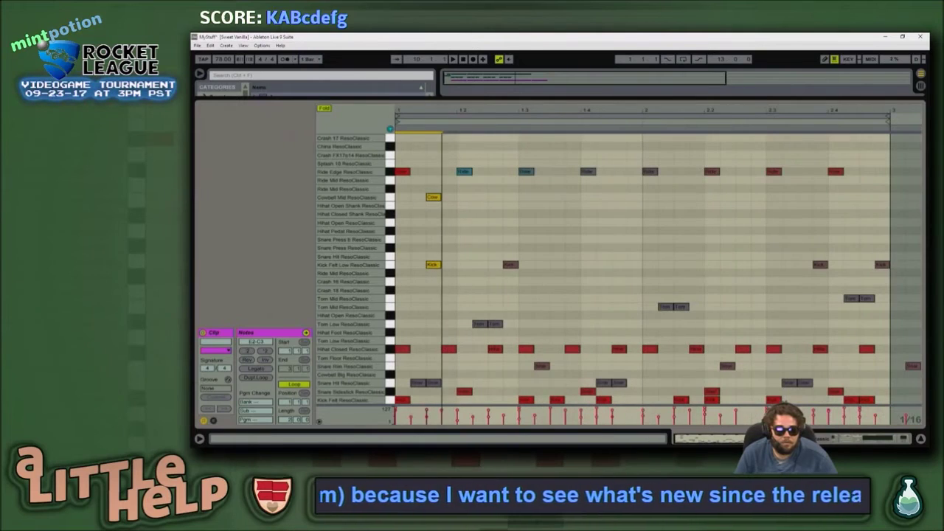
Step: Move the new kick and cowbell notes back to the start of the drum clip at 1.1.1
{"action": "left_click", "coordinate": [438, 199]}
{"action": "key", "text": "shift+Left"}
{"action": "key", "text": "shift+Right"}
{"action": "key", "text": "Left"}
{"action": "key", "text": "Left"}
{"action": "key", "text": "Left"}
{"action": "key", "text": "Right"}
Step: Duplicate the kick and cowbell notes every eighth note across both bars of the clip and play the pattern
{"action": "left_click_drag", "start_coordinate": [441, 190], "coordinate": [416, 288]}
{"action": "key", "text": "ctrl+d"}
{"action": "key", "text": "ctrl+d"}
{"action": "key", "text": "ctrl+d"}
{"action": "key", "text": "ctrl+d"}
{"action": "key", "text": "ctrl+d"}
{"action": "key", "text": "ctrl+d"}
{"action": "key", "text": "ctrl+d"}
{"action": "key", "text": "ctrl+d"}
{"action": "key", "text": "ctrl+d"}
{"action": "key", "text": "ctrl+d"}
{"action": "key", "text": "ctrl+d"}
{"action": "key", "text": "ctrl+d"}
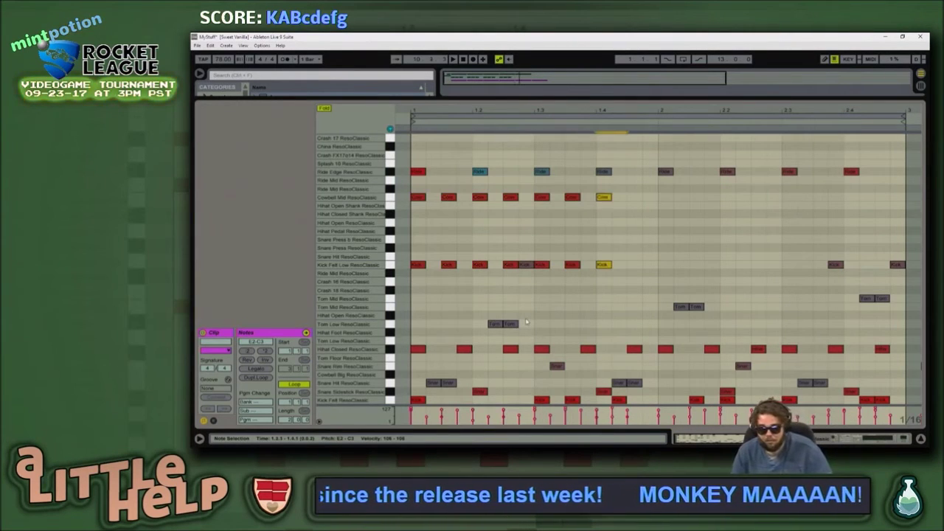
{"action": "key", "text": "ctrl+d"}
{"action": "key", "text": "ctrl+d"}
{"action": "key", "text": "ctrl+d"}
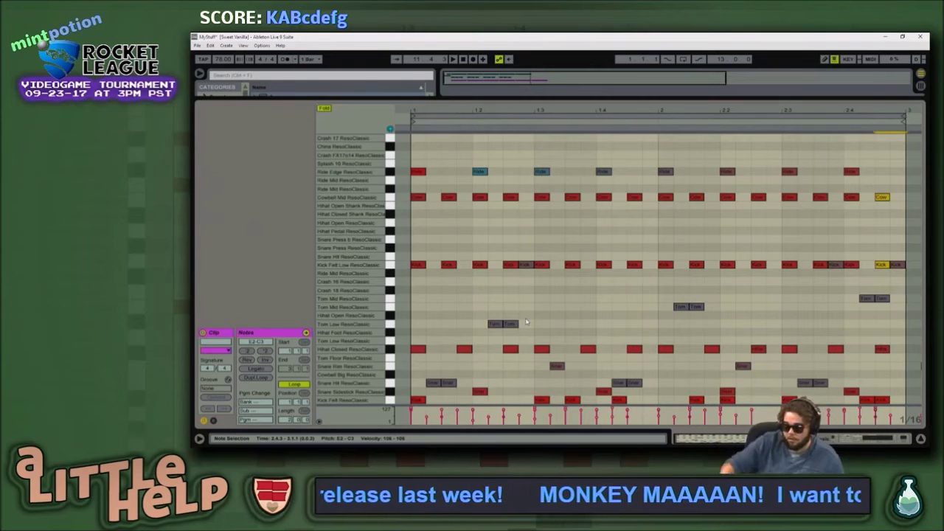
{"action": "key", "text": "space"}
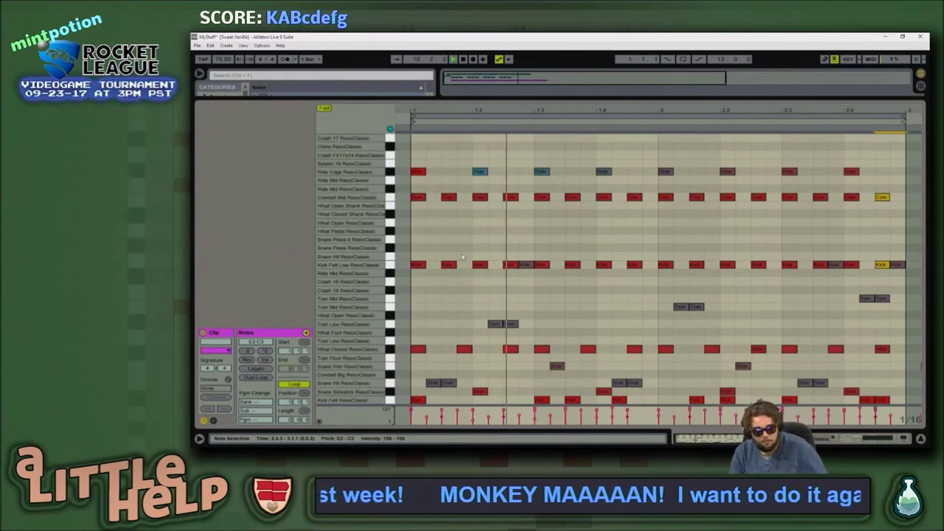
{"action": "key", "text": "space"}
Step: Lower the velocity of all cowbell notes to 61, transpose them to Hihat Pedal (G#2), and play the clip
{"action": "left_click_drag", "start_coordinate": [891, 208], "coordinate": [444, 197]}
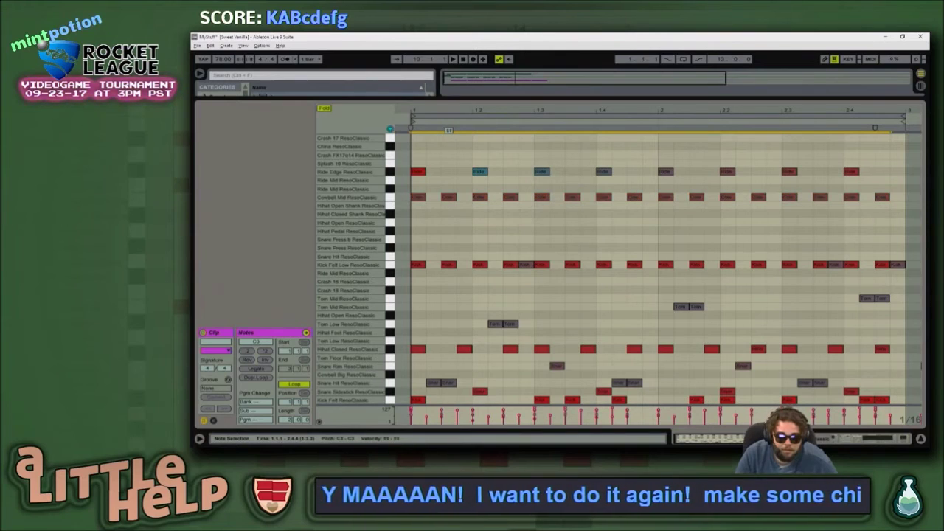
{"action": "key", "text": "Down"}
{"action": "key", "text": "Down"}
{"action": "key", "text": "Down"}
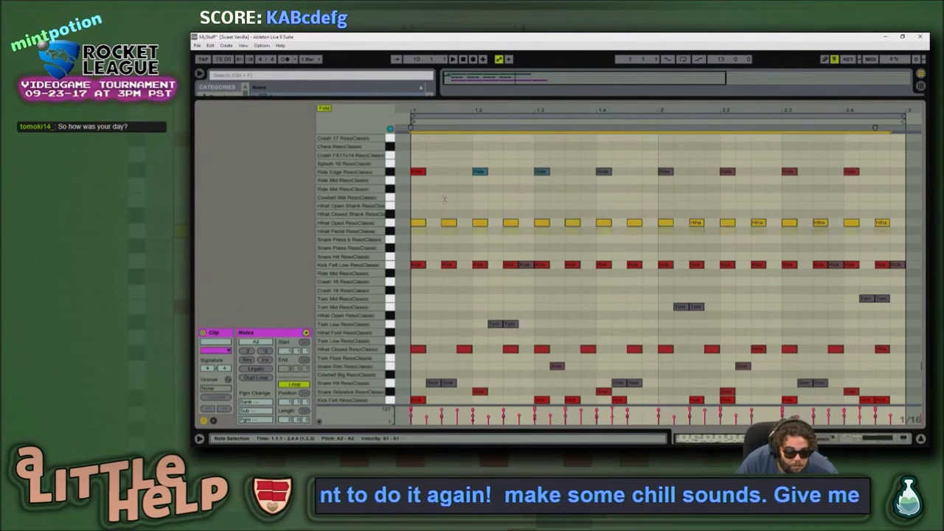
{"action": "key", "text": "Down"}
{"action": "key", "text": "space"}
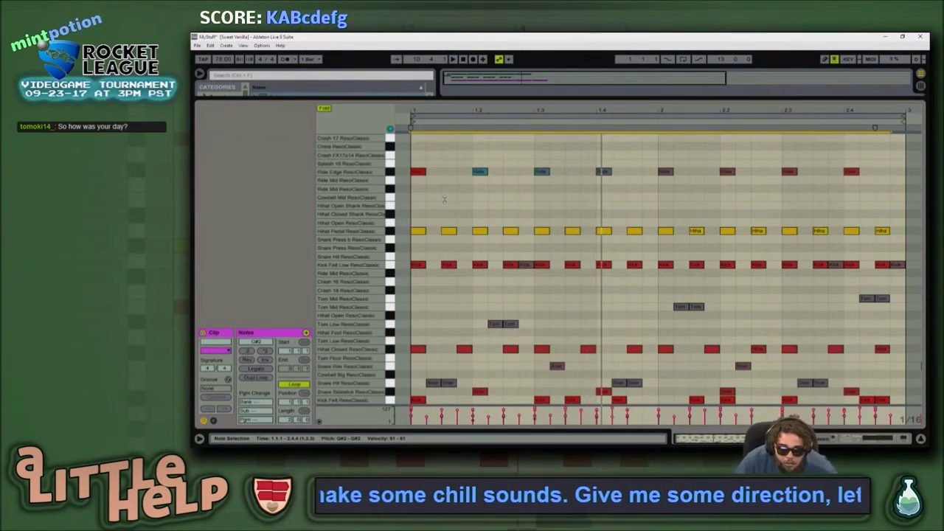
Step: Return to the drum track's devices and play the arrangement from 7.3.1 to hear the drum change in context
{"action": "key", "text": "shift+Tab"}
{"action": "left_click", "coordinate": [504, 187]}
{"action": "key", "text": "space"}
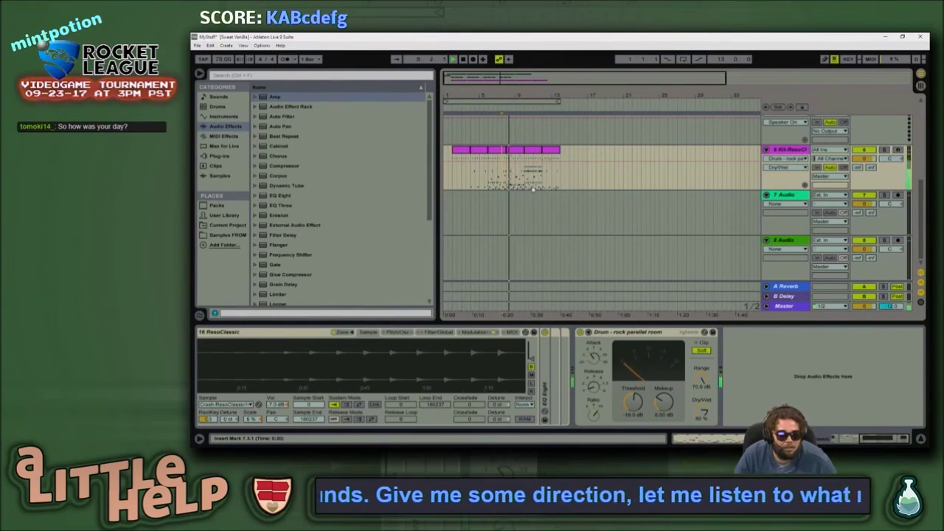
{"action": "left_click", "coordinate": [538, 144]}
{"action": "left_click", "coordinate": [543, 149]}
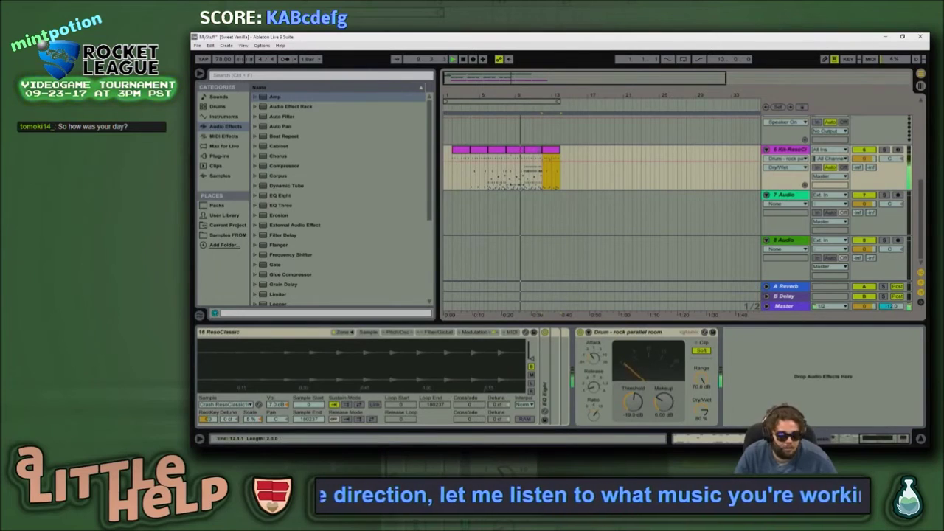
{"action": "scroll", "coordinate": [601, 200], "scroll_direction": "up", "scroll_amount": 4}
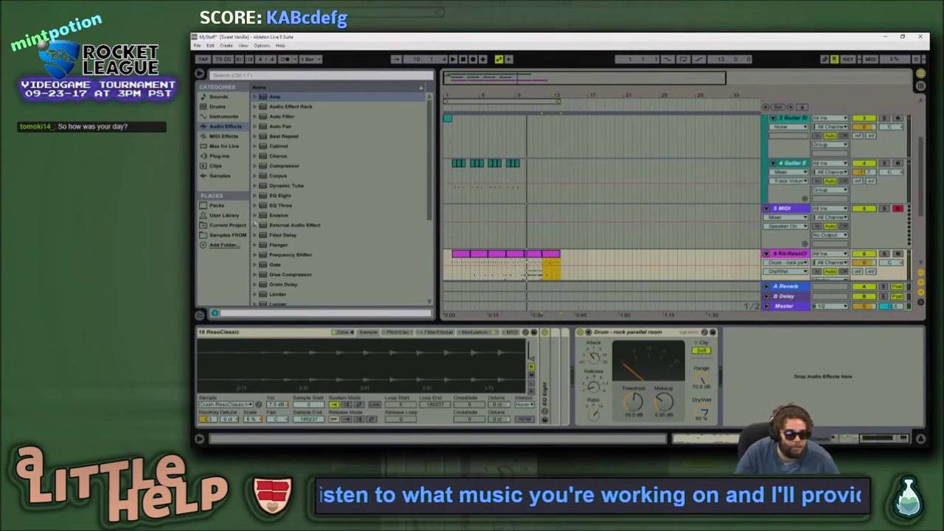
Step: Collapse the Retro Synths pack and expand the Guitar and Bass pack down to its Bass sounds
{"action": "left_click", "coordinate": [236, 208]}
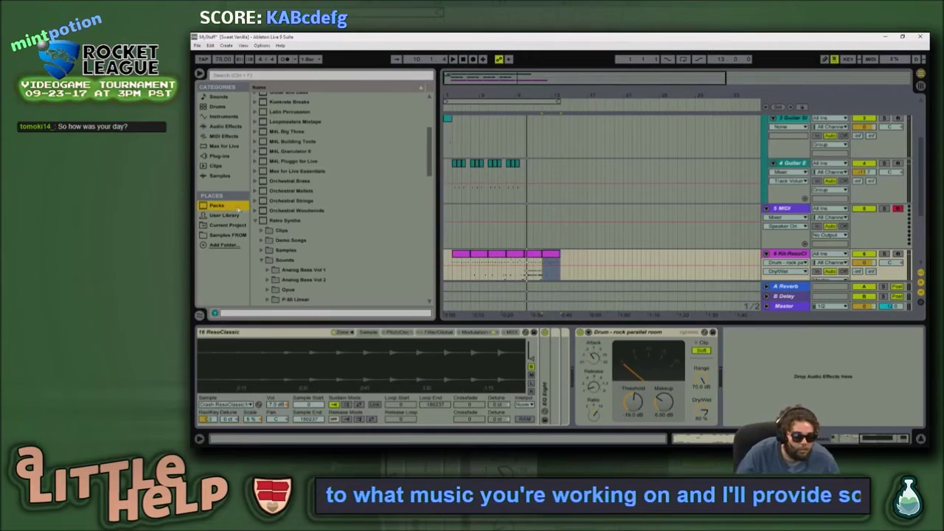
{"action": "left_click", "coordinate": [316, 222]}
{"action": "left_click", "coordinate": [317, 224]}
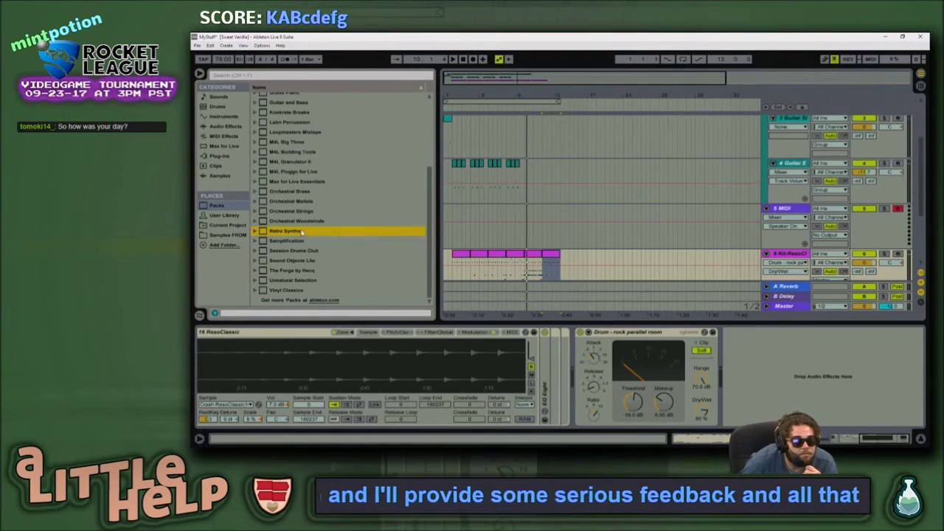
{"action": "scroll", "coordinate": [302, 233], "scroll_direction": "up", "scroll_amount": 2}
{"action": "left_click", "coordinate": [298, 143]}
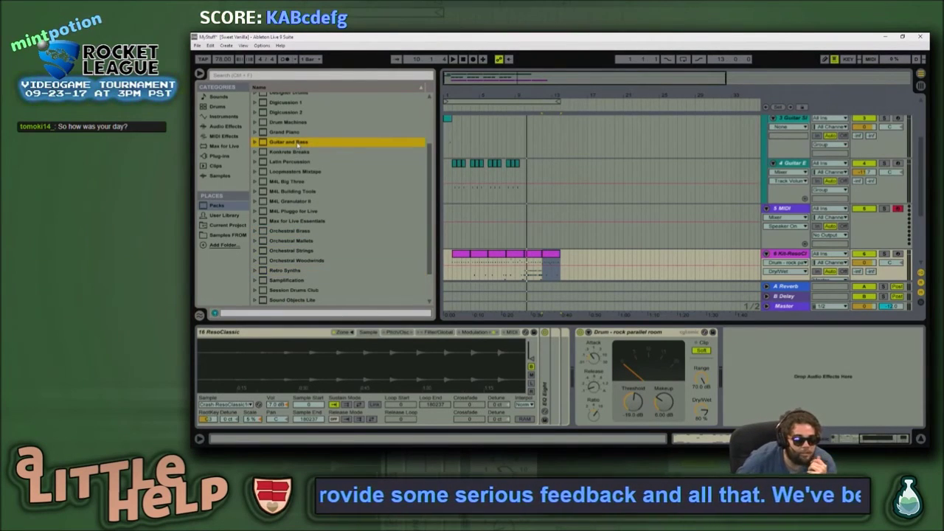
{"action": "key", "text": "Right"}
{"action": "key", "text": "Down"}
{"action": "key", "text": "Down"}
{"action": "key", "text": "Down"}
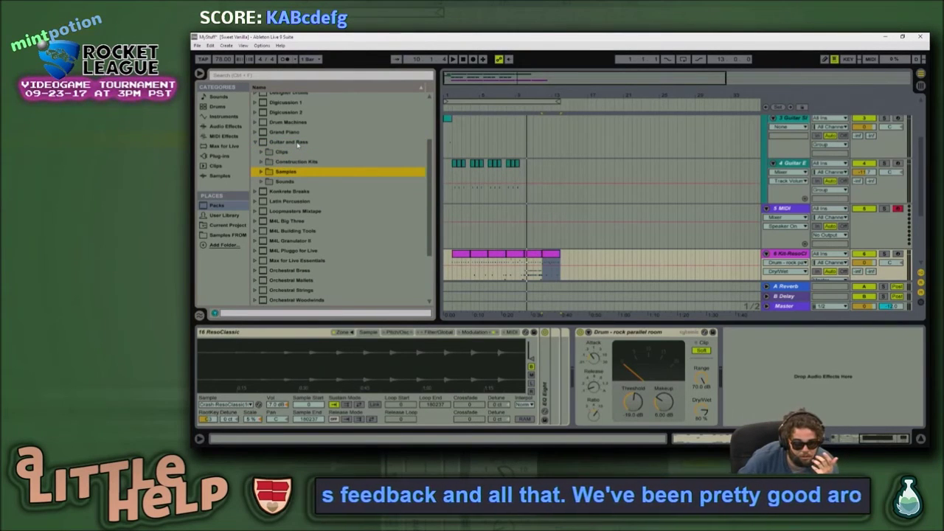
{"action": "key", "text": "Down"}
{"action": "key", "text": "Right"}
{"action": "key", "text": "Down"}
{"action": "key", "text": "Right"}
Step: Preview the Electric Bass Open, Palm, Slap and standard Electric Bass presets
{"action": "key", "text": "Down"}
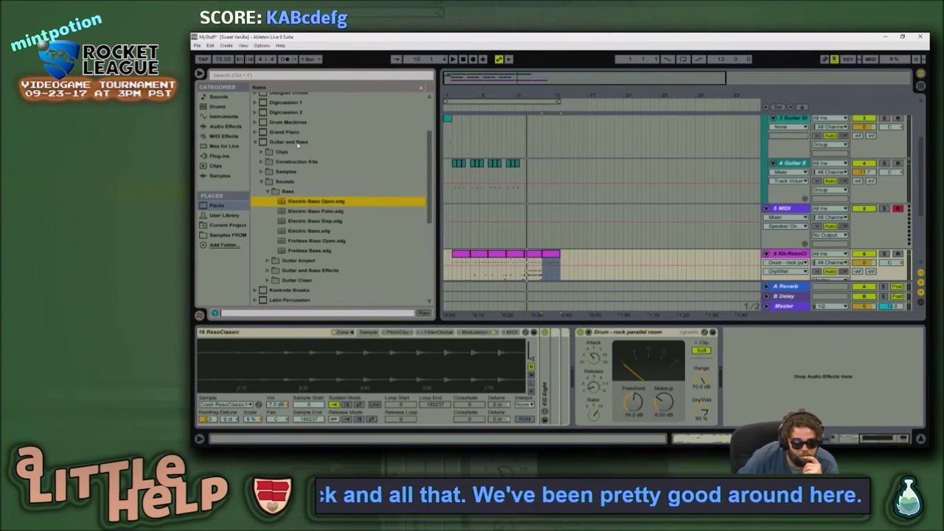
{"action": "key", "text": "Down"}
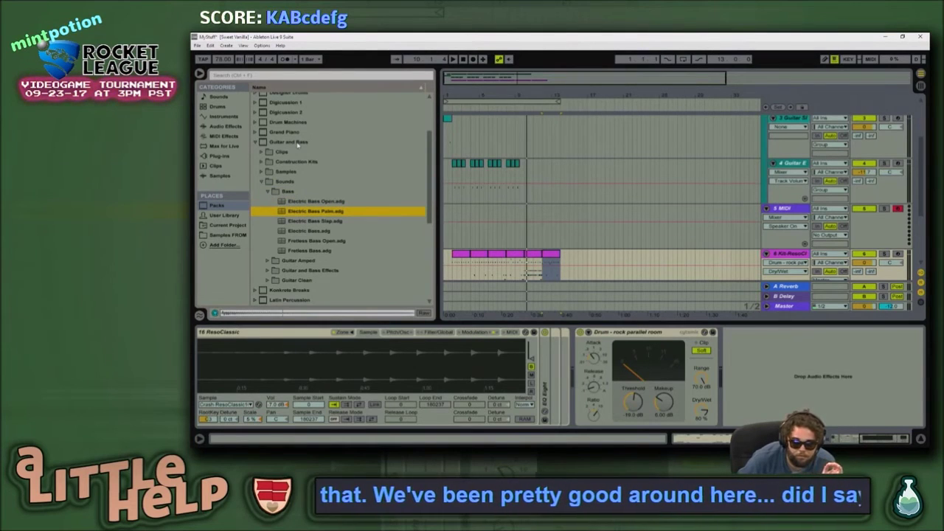
{"action": "key", "text": "Down"}
{"action": "key", "text": "Down"}
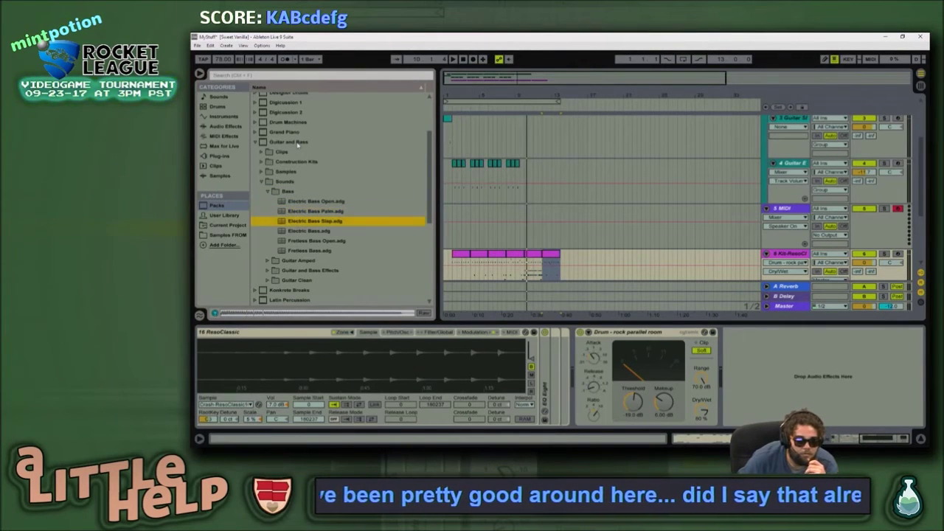
{"action": "key", "text": "Down"}
{"action": "key", "text": "Up"}
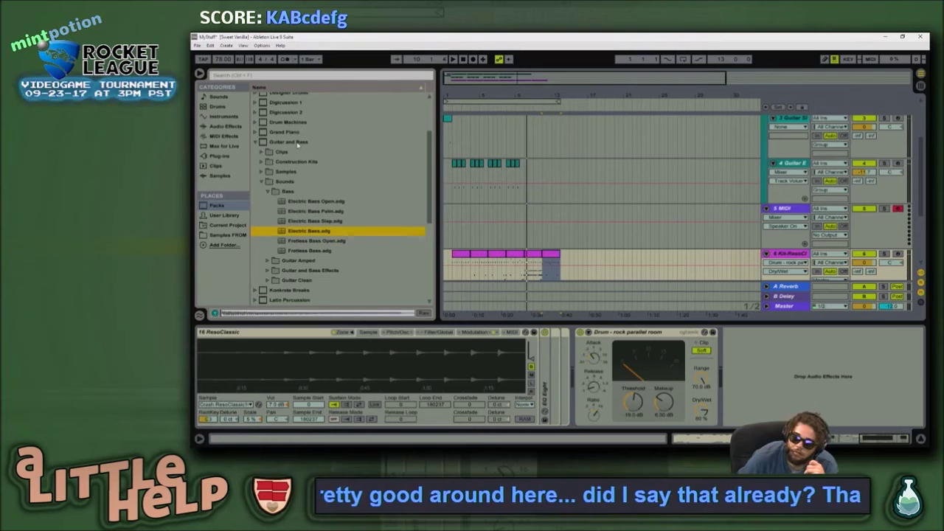
Step: Preview the Fretless Bass Open and Fretless Bass presets, going back through the Electric Bass presets for comparison
{"action": "key", "text": "Down"}
{"action": "key", "text": "Down"}
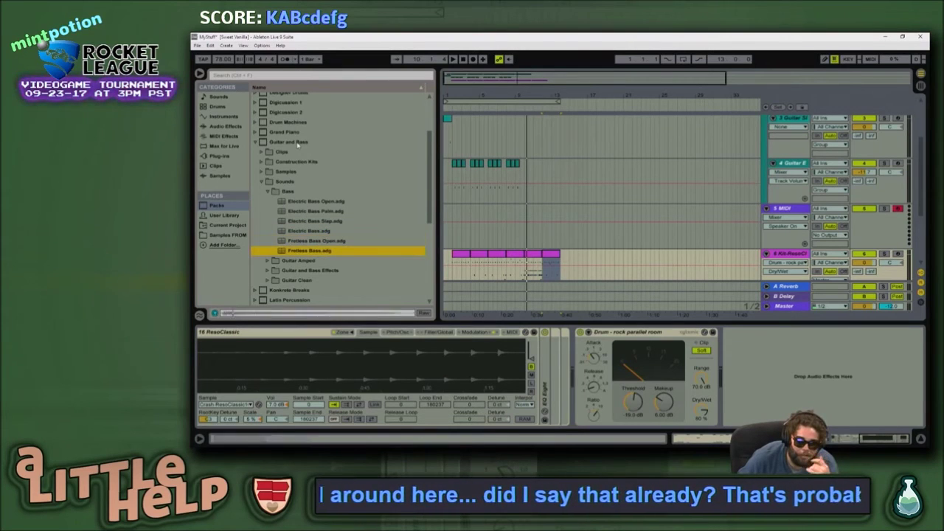
{"action": "key", "text": "Up"}
{"action": "key", "text": "Up"}
{"action": "key", "text": "Up"}
{"action": "key", "text": "Up"}
{"action": "key", "text": "Up"}
Step: Load the Electric Bass Palm preset onto the empty MIDI track 5
{"action": "key", "text": "Down"}
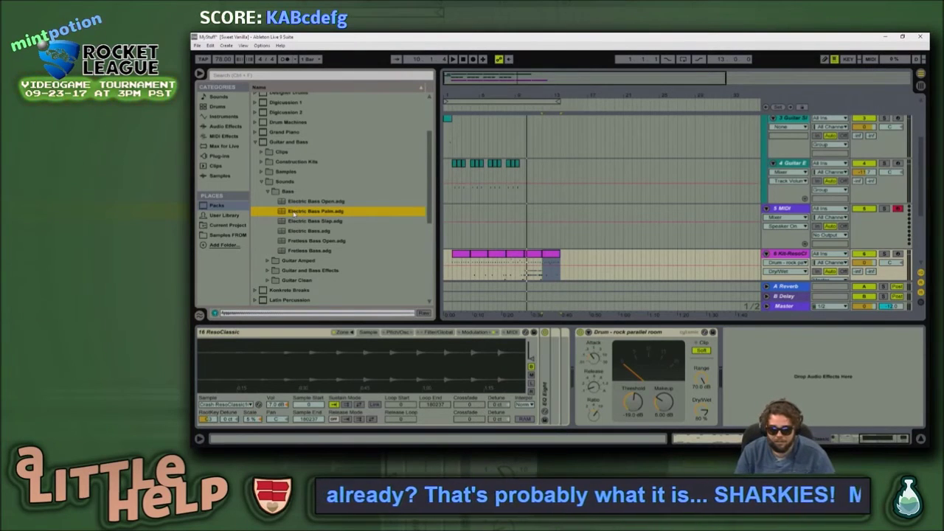
{"action": "left_click", "coordinate": [486, 221]}
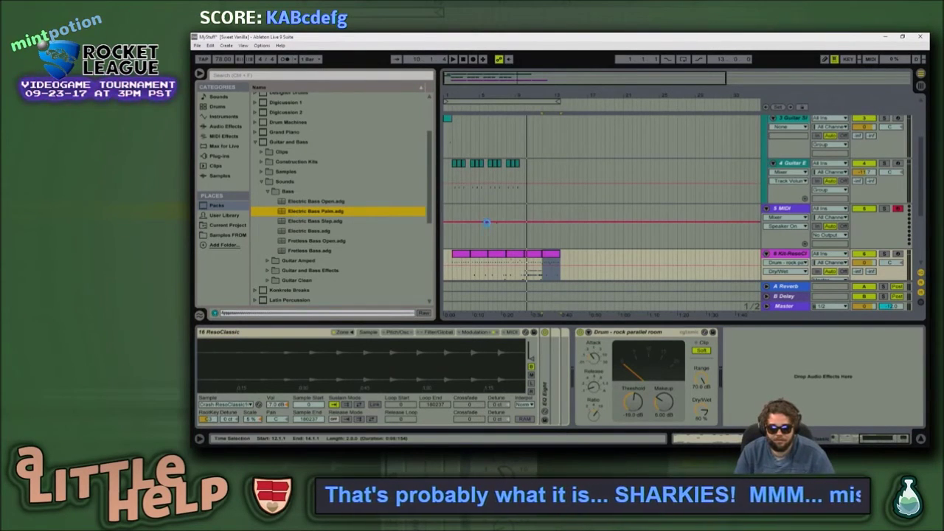
{"action": "left_click_drag", "start_coordinate": [485, 228], "coordinate": [487, 232]}
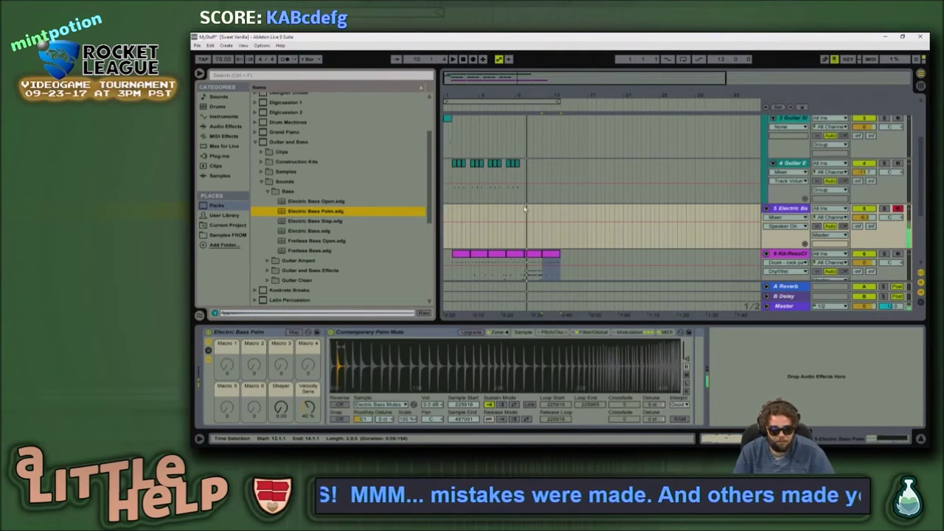
Step: Set the computer MIDI keyboard to octave C2–D3 at velocity 127 and raise the palm bass's Shaper macro to 37.0
{"action": "key", "text": "z"}
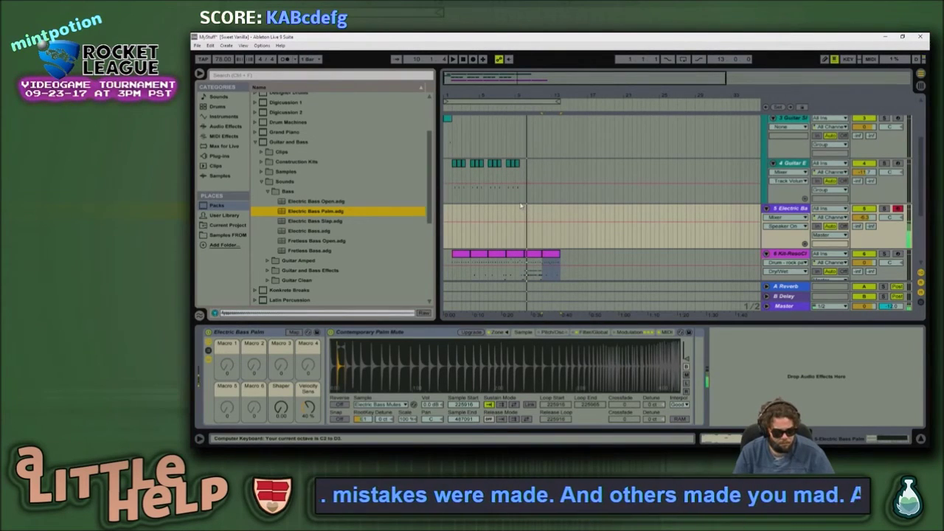
{"action": "key", "text": "v"}
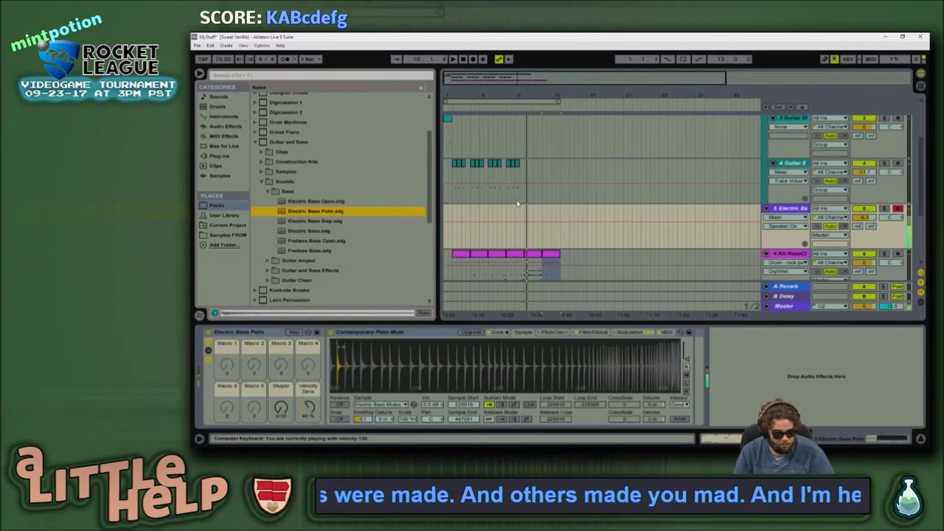
{"action": "key", "text": "v"}
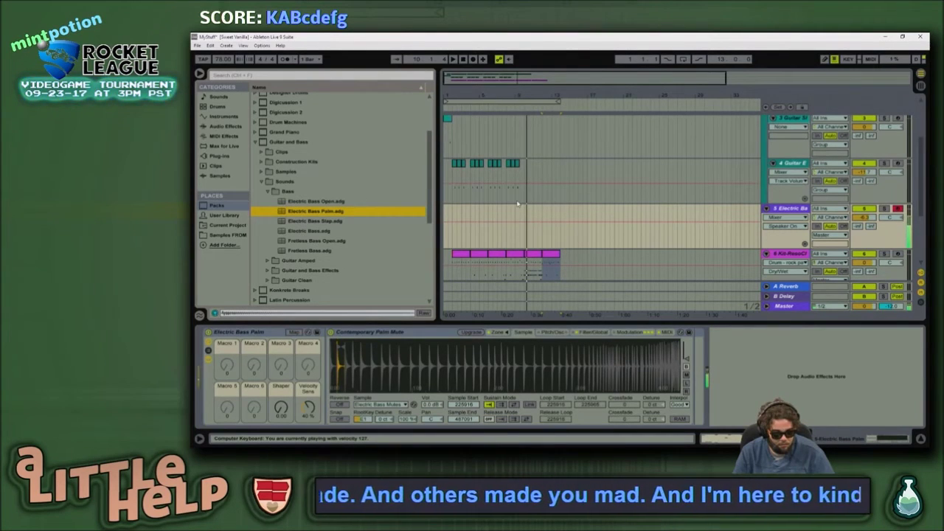
{"action": "key", "text": "ctrl+k"}
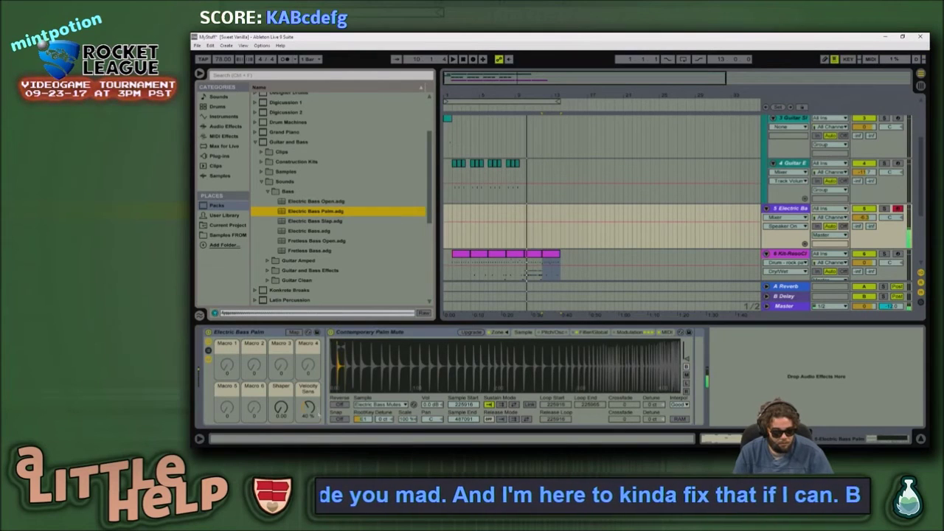
{"action": "left_click_drag", "start_coordinate": [281, 409], "coordinate": [281, 396]}
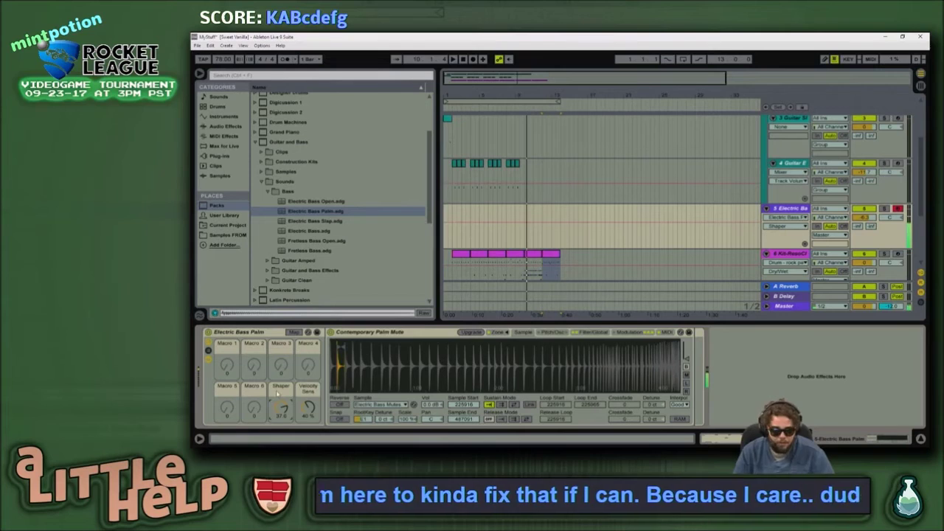
Step: Add an Amp after the palm bass, using the Bass model at 17.5% Dry/Wet with its Bass control raised slightly
{"action": "left_click", "coordinate": [224, 116]}
{"action": "left_click", "coordinate": [221, 126]}
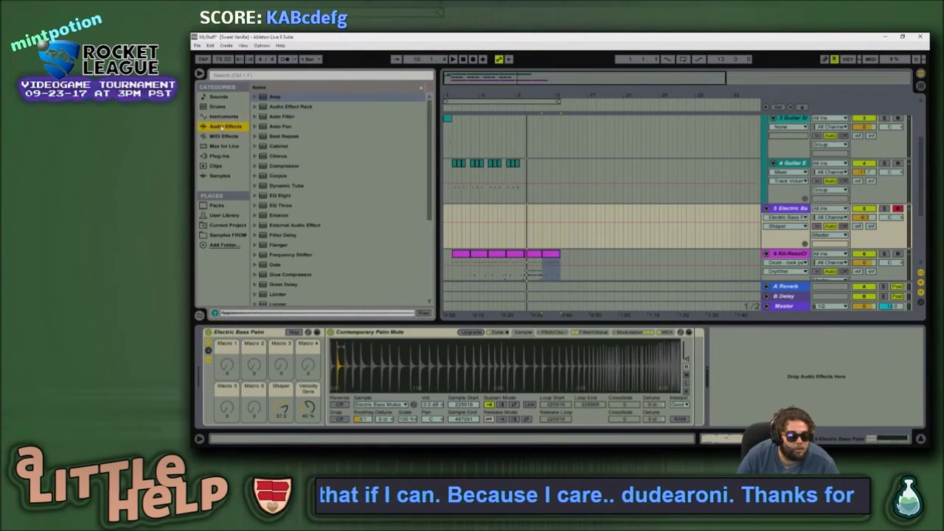
{"action": "left_click", "coordinate": [271, 98]}
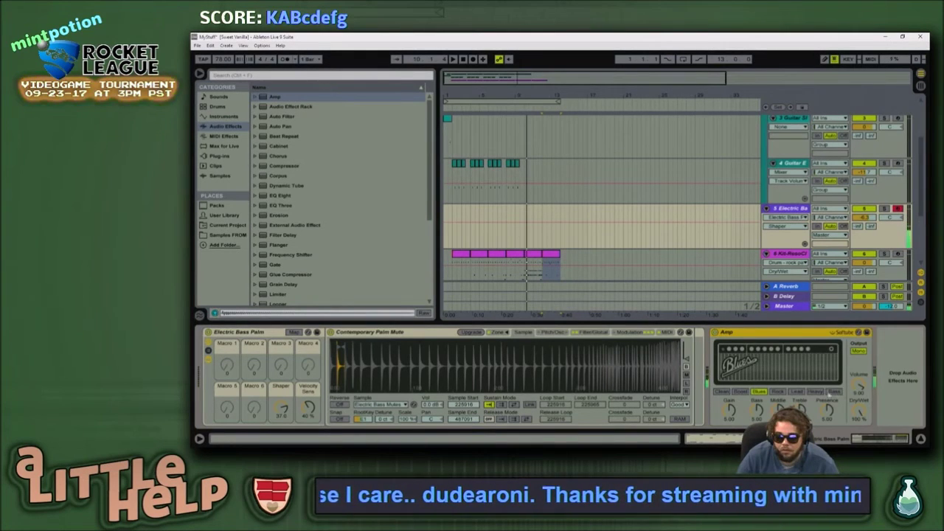
{"action": "left_click", "coordinate": [835, 392]}
{"action": "left_click_drag", "start_coordinate": [858, 414], "coordinate": [858, 472]}
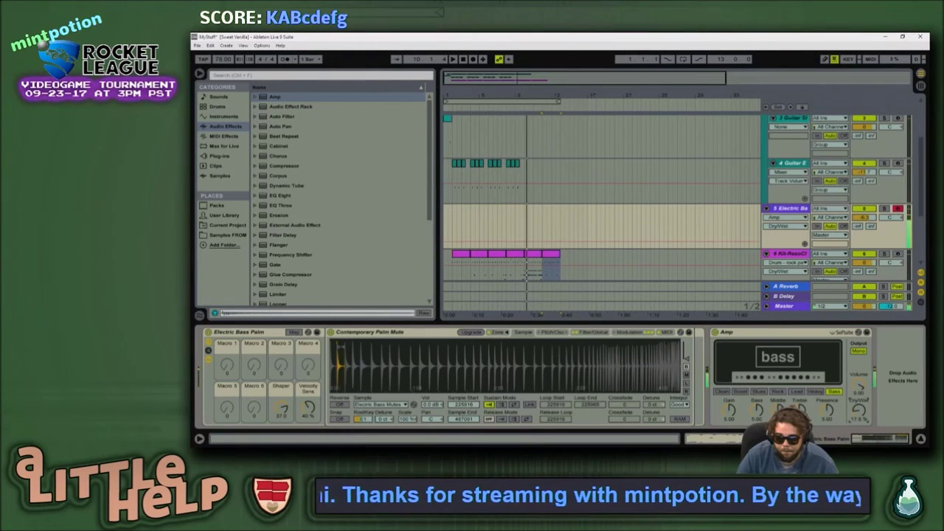
{"action": "left_click_drag", "start_coordinate": [758, 409], "coordinate": [758, 404]}
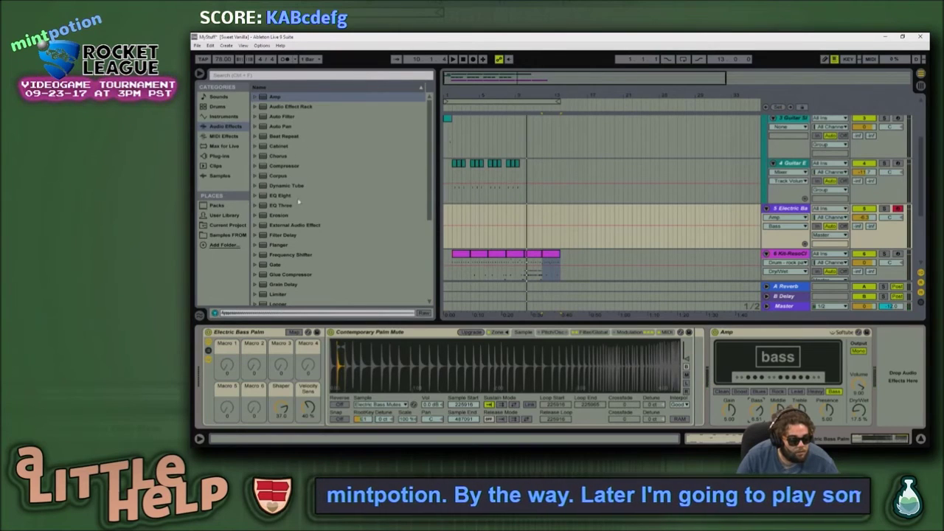
Step: Add an EQ Eight after the Amp on the bass track and turn on its audition mode
{"action": "left_click", "coordinate": [293, 197]}
{"action": "mouse_move", "coordinate": [274, 200]}
{"action": "left_mouse_down"}
{"action": "mouse_move", "coordinate": [890, 352]}
{"action": "mouse_move", "coordinate": [867, 357]}
{"action": "left_mouse_up"}
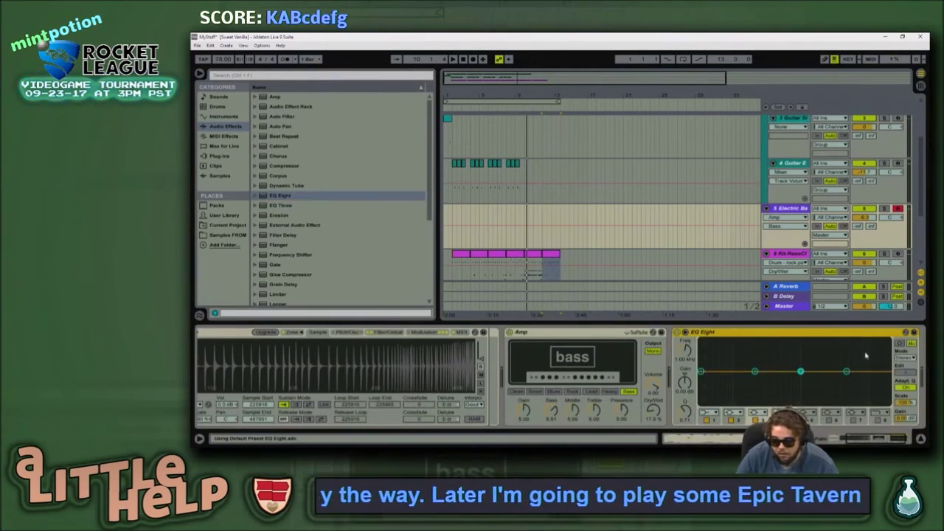
{"action": "left_click", "coordinate": [907, 333]}
{"action": "left_click", "coordinate": [900, 343]}
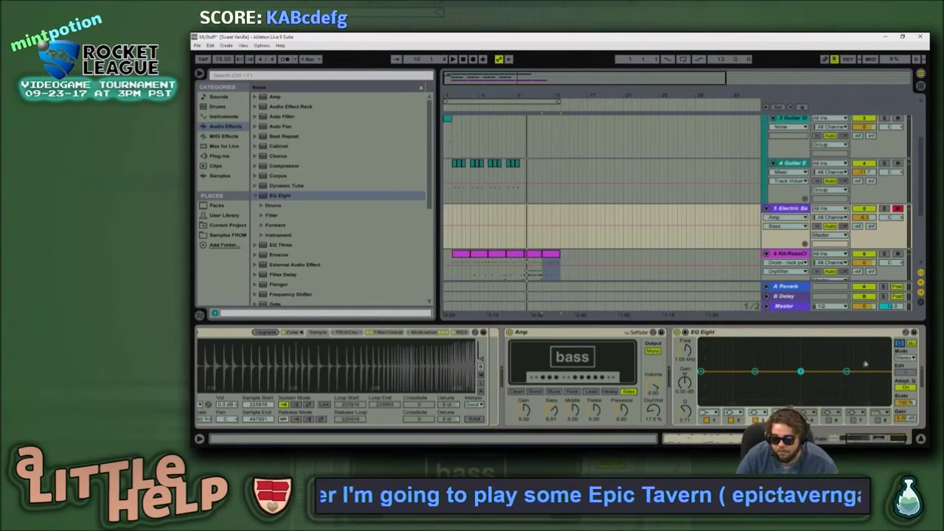
Step: Shape the bass EQ to roll off the highs, lowering band 4 to -15.0 dB at about 671 Hz and trimming the lowest band
{"action": "left_click_drag", "start_coordinate": [848, 372], "coordinate": [862, 370]}
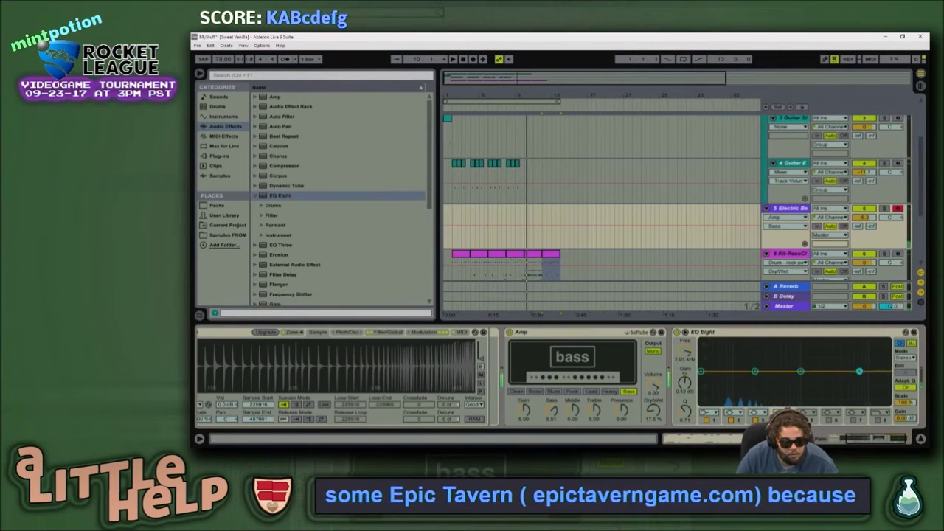
{"action": "mouse_move", "coordinate": [826, 386]}
{"action": "left_mouse_down"}
{"action": "mouse_move", "coordinate": [825, 398]}
{"action": "mouse_move", "coordinate": [811, 399]}
{"action": "mouse_move", "coordinate": [824, 387]}
{"action": "left_mouse_up"}
{"action": "left_click_drag", "start_coordinate": [685, 411], "coordinate": [686, 422]}
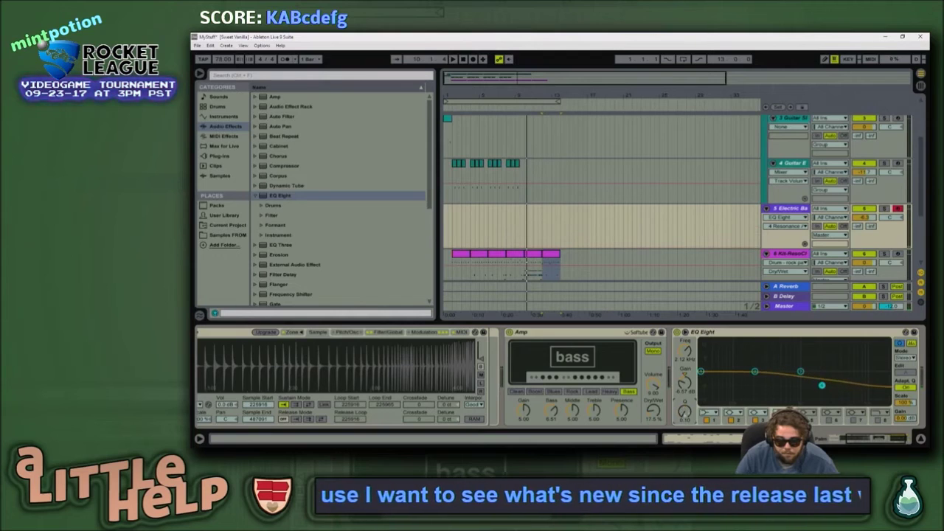
{"action": "left_click_drag", "start_coordinate": [823, 386], "coordinate": [814, 403]}
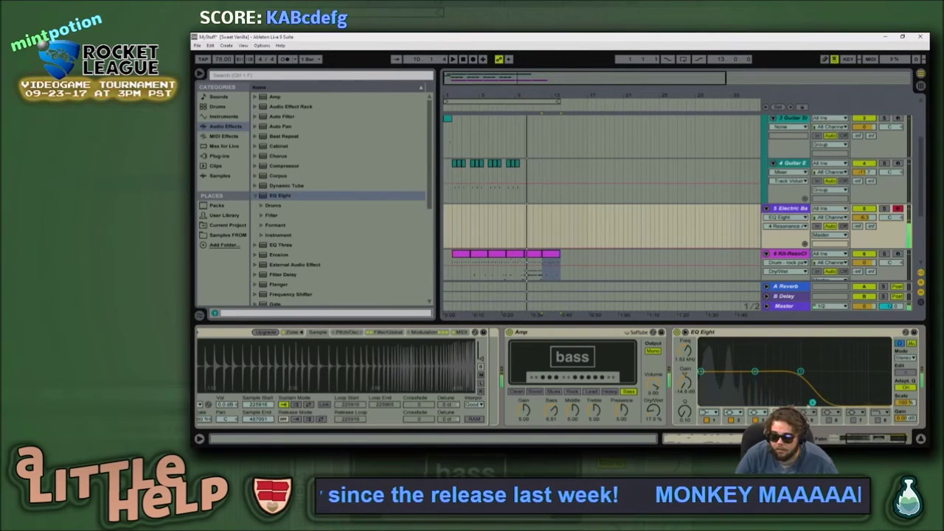
{"action": "left_click_drag", "start_coordinate": [812, 403], "coordinate": [780, 403]}
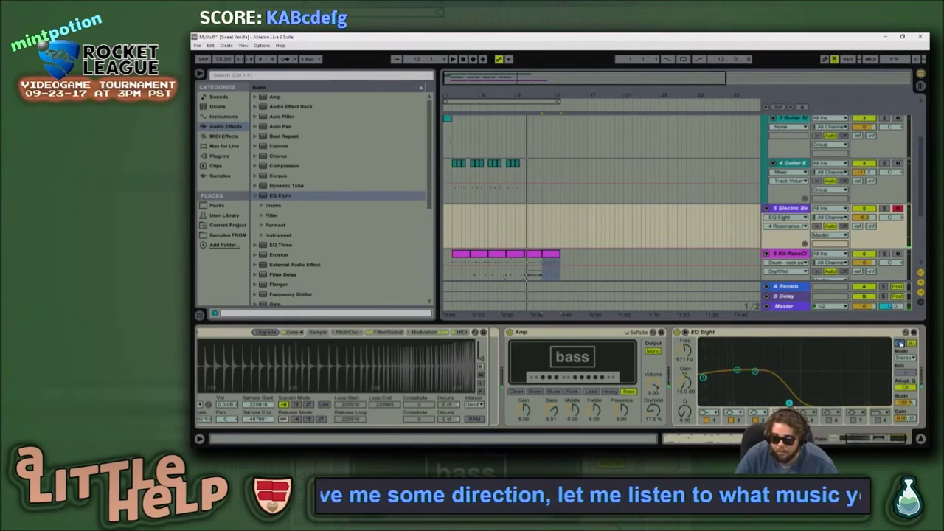
Step: Play the arrangement from near its beginning to hear the existing guitars and drums
{"action": "left_click", "coordinate": [545, 215]}
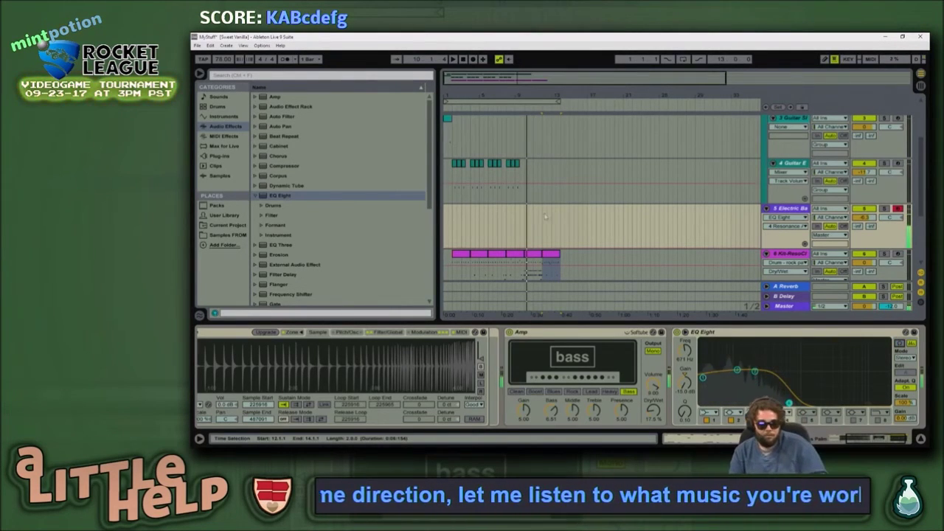
{"action": "left_click_drag", "start_coordinate": [502, 78], "coordinate": [503, 146]}
{"action": "left_click", "coordinate": [521, 255]}
{"action": "key", "text": "space"}
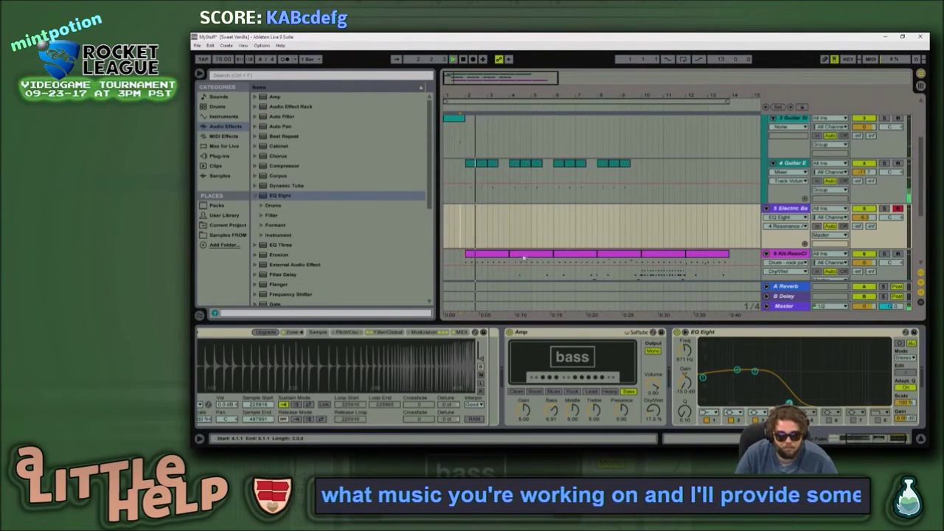
Step: Try placing the Electric Bass track inside the guitar group, first above and then below the fourth guitar track
{"action": "left_click", "coordinate": [796, 210]}
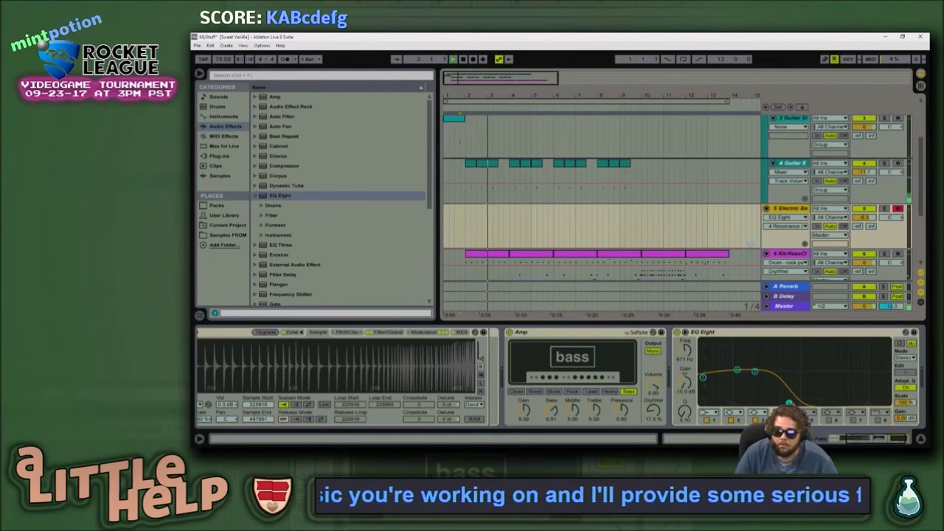
{"action": "left_click_drag", "start_coordinate": [795, 209], "coordinate": [790, 160]}
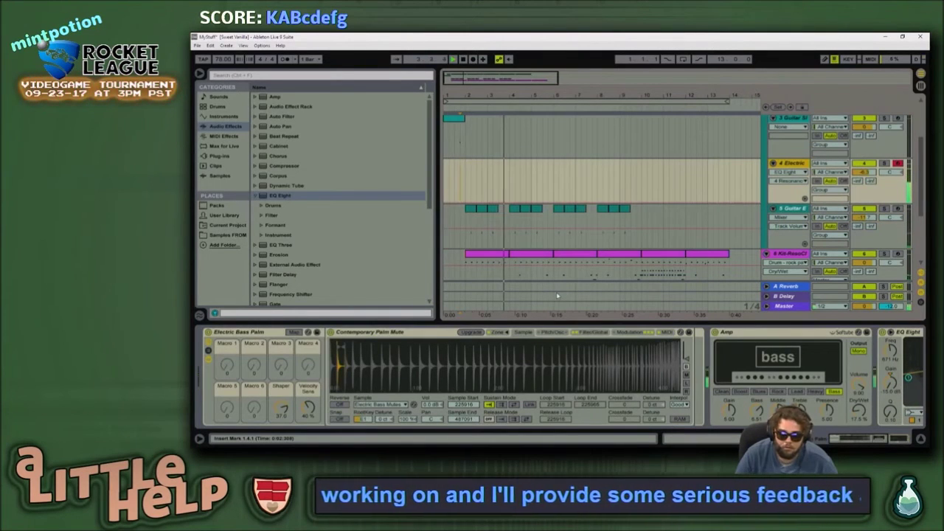
{"action": "scroll", "coordinate": [775, 174], "scroll_direction": "down", "scroll_amount": 1}
{"action": "left_click_drag", "start_coordinate": [791, 153], "coordinate": [782, 235]}
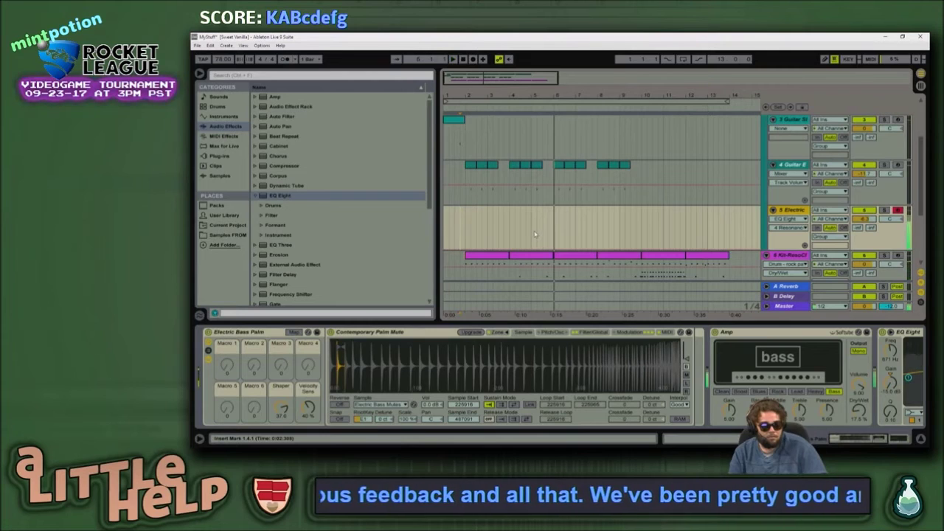
Step: Move the Electric Bass track out of the guitar group to directly below the drum kit track
{"action": "scroll", "coordinate": [639, 224], "scroll_direction": "down", "scroll_amount": 1}
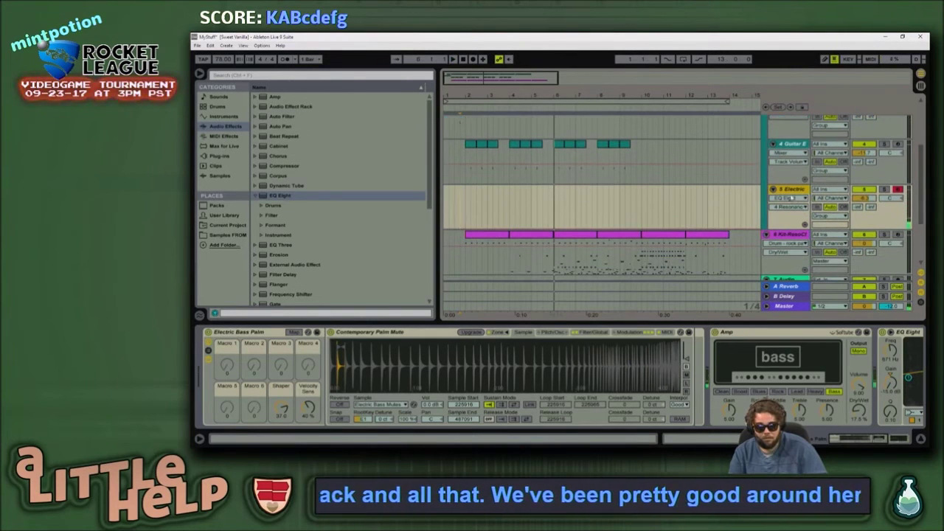
{"action": "left_click", "coordinate": [737, 206]}
{"action": "left_click", "coordinate": [793, 190]}
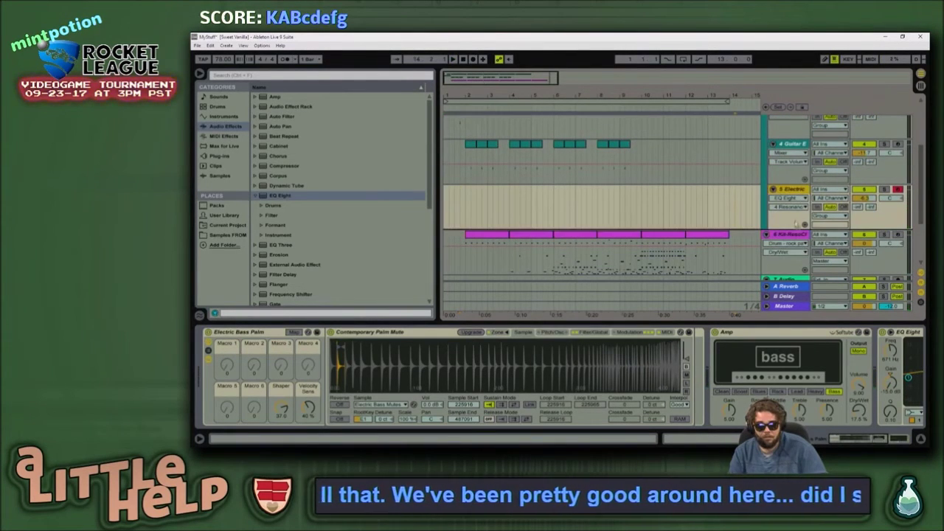
{"action": "left_click_drag", "start_coordinate": [794, 190], "coordinate": [790, 269]}
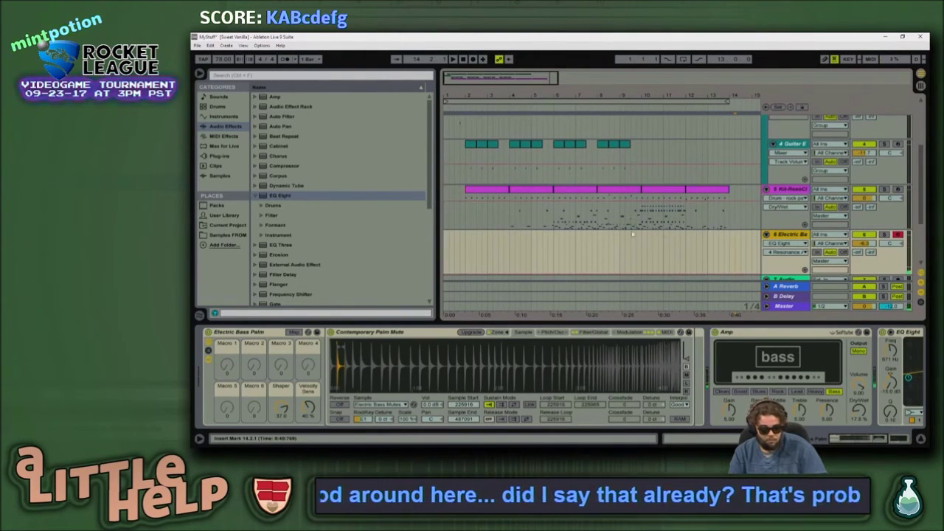
Step: Insert an empty MIDI clip on the bass track from 3.3.1 to 6.1.1 and open it in the note editor
{"action": "left_click", "coordinate": [490, 198]}
{"action": "left_click", "coordinate": [512, 249]}
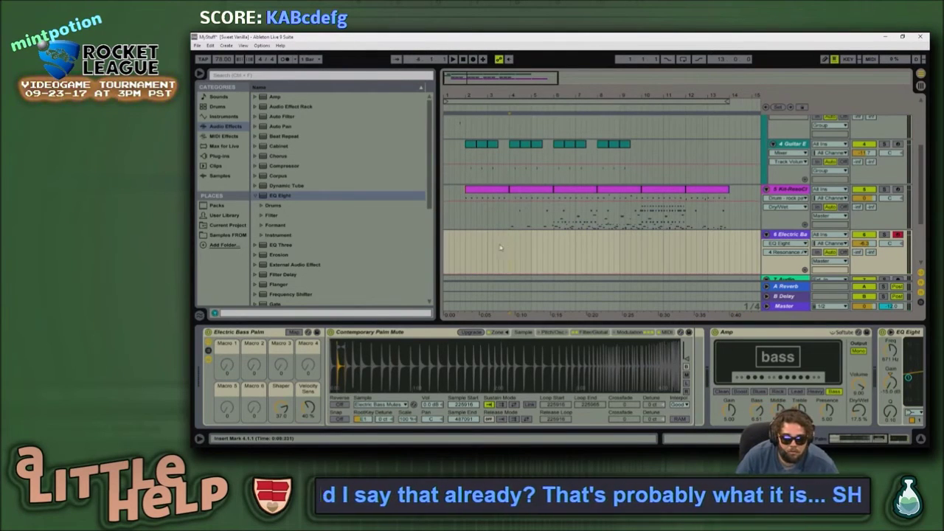
{"action": "left_click_drag", "start_coordinate": [502, 248], "coordinate": [555, 246]}
{"action": "key", "text": "ctrl+shift+m"}
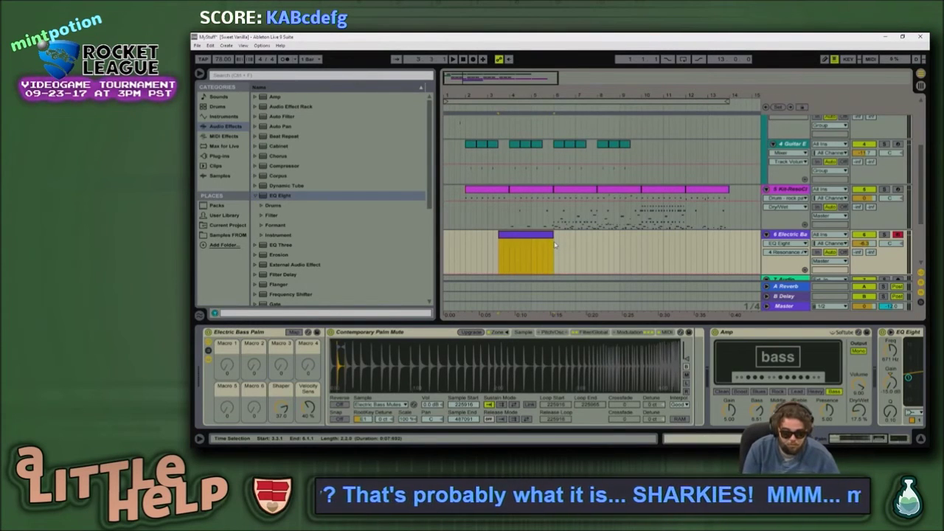
{"action": "double_click", "coordinate": [554, 245]}
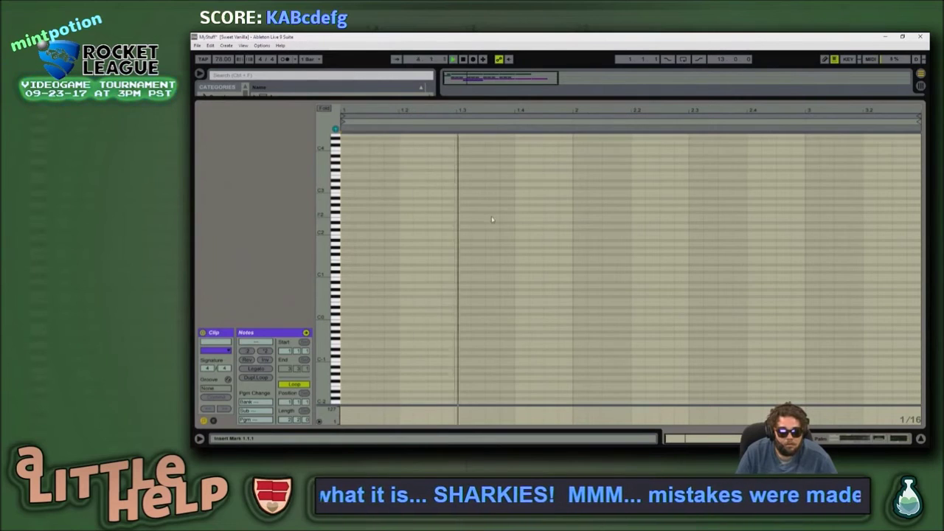
{"action": "key", "text": "space"}
Step: Enter an eighth note on C2 at the start of the bass clip and duplicate it twice
{"action": "left_click", "coordinate": [399, 233]}
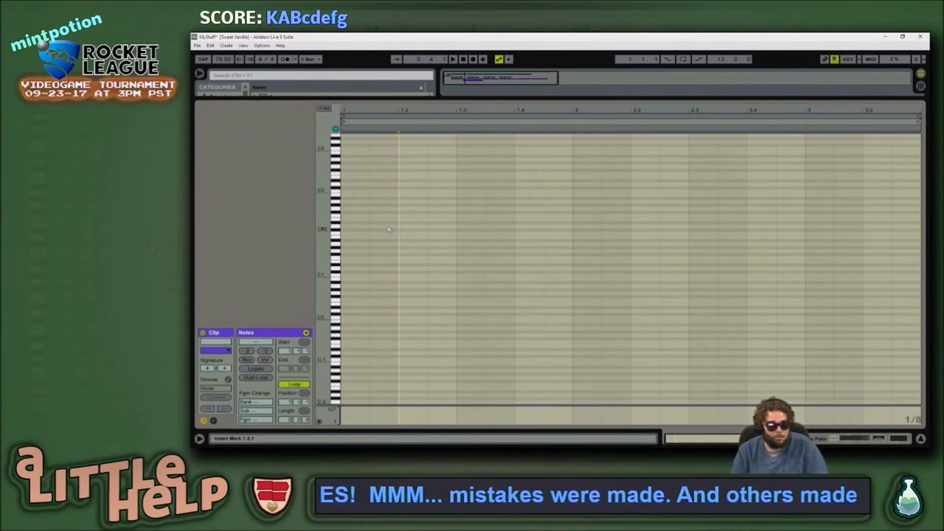
{"action": "double_click", "coordinate": [357, 238]}
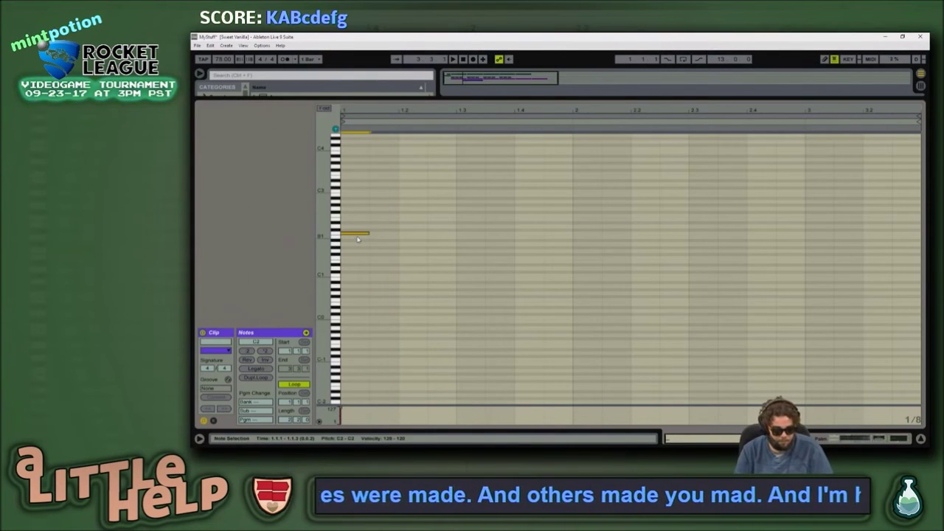
{"action": "key", "text": "ctrl+d"}
{"action": "key", "text": "ctrl+d"}
Step: Transpose the bass notes by ear while playing the clip, giving B1, C2 and F2 in sequence
{"action": "key", "text": "Up"}
{"action": "key", "text": "Up"}
{"action": "key", "text": "Up"}
{"action": "key", "text": "Up"}
{"action": "key", "text": "Up"}
{"action": "key", "text": "Up"}
{"action": "key", "text": "Up"}
{"action": "key", "text": "space"}
{"action": "key", "text": "Down"}
{"action": "key", "text": "Down"}
{"action": "key", "text": "Down"}
{"action": "key", "text": "Down"}
{"action": "key", "text": "Down"}
{"action": "key", "text": "Down"}
{"action": "key", "text": "Down"}
{"action": "key", "text": "Down"}
{"action": "key", "text": "Down"}
{"action": "key", "text": "Up"}
{"action": "key", "text": "Up"}
{"action": "key", "text": "Up"}
{"action": "key", "text": "Up"}
{"action": "key", "text": "Up"}
{"action": "key", "text": "Up"}
{"action": "key", "text": "Up"}
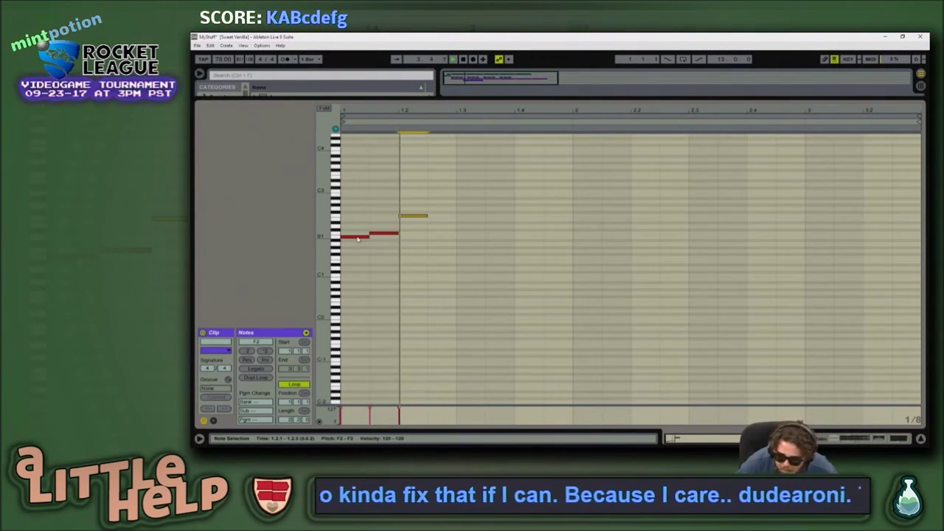
Step: Raise the third bass note to G2 and add an eighth note on A#2 right after it
{"action": "key", "text": "Up"}
{"action": "key", "text": "Up"}
{"action": "key", "text": "Up"}
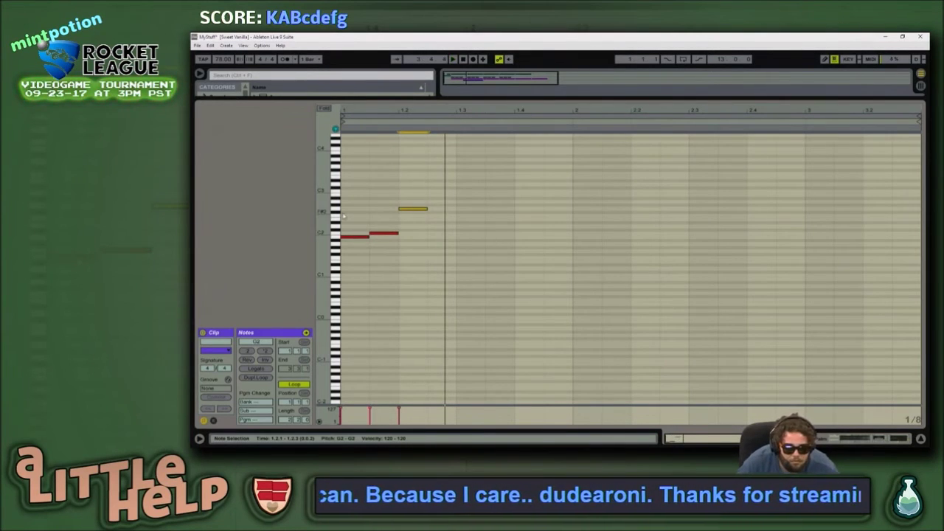
{"action": "double_click", "coordinate": [445, 192]}
{"action": "key", "text": "Down"}
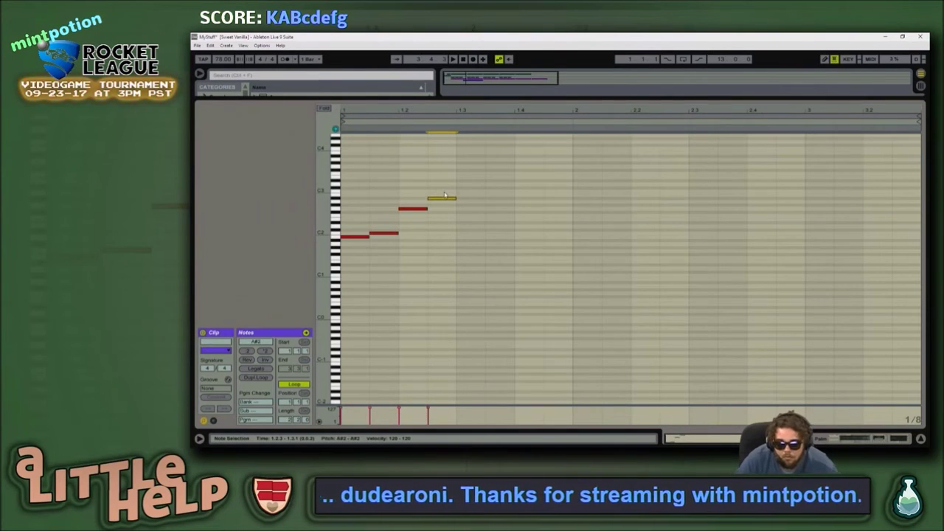
Step: Play back the four opening bass notes from the first note to check their pitches
{"action": "key", "text": "space"}
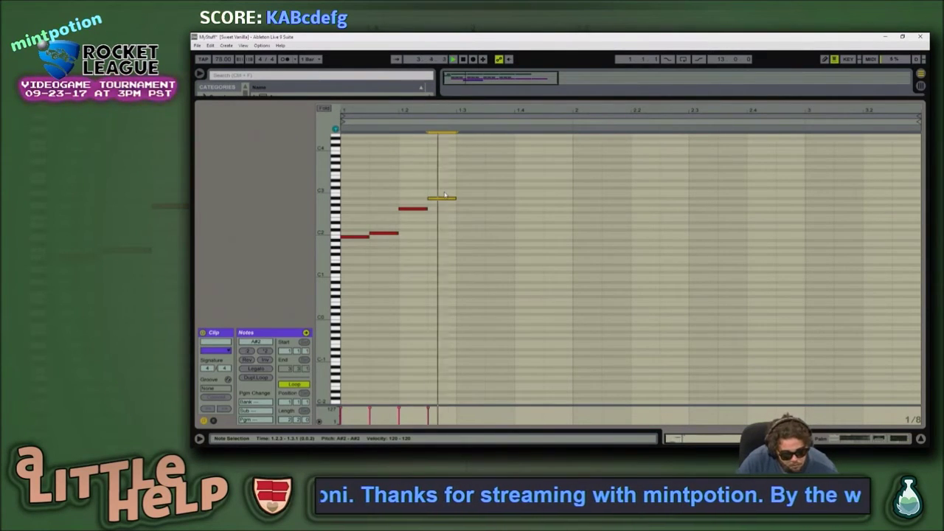
{"action": "key", "text": "space"}
{"action": "left_click_drag", "start_coordinate": [356, 222], "coordinate": [350, 267]}
{"action": "key", "text": "space"}
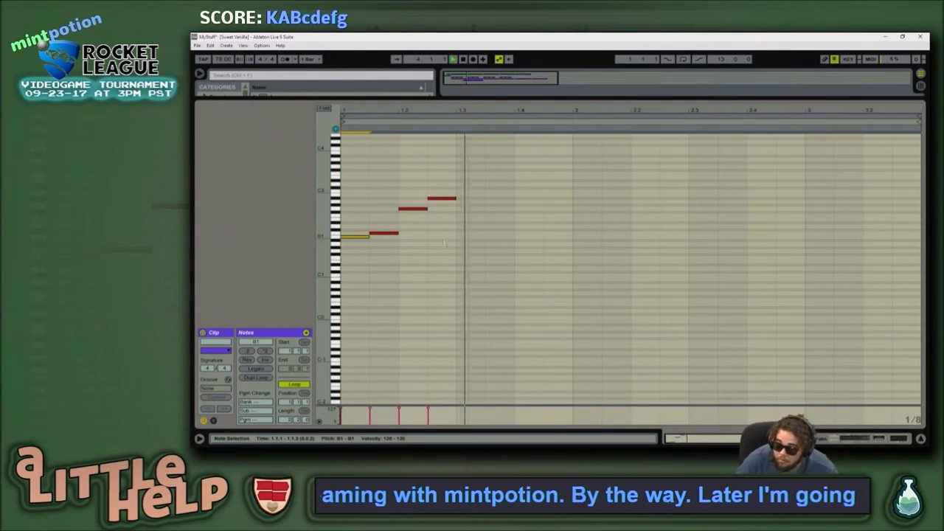
{"action": "key", "text": "space"}
Step: Set the note editor's grid to 1/16 and turn on Draw Mode
{"action": "left_click", "coordinate": [473, 242]}
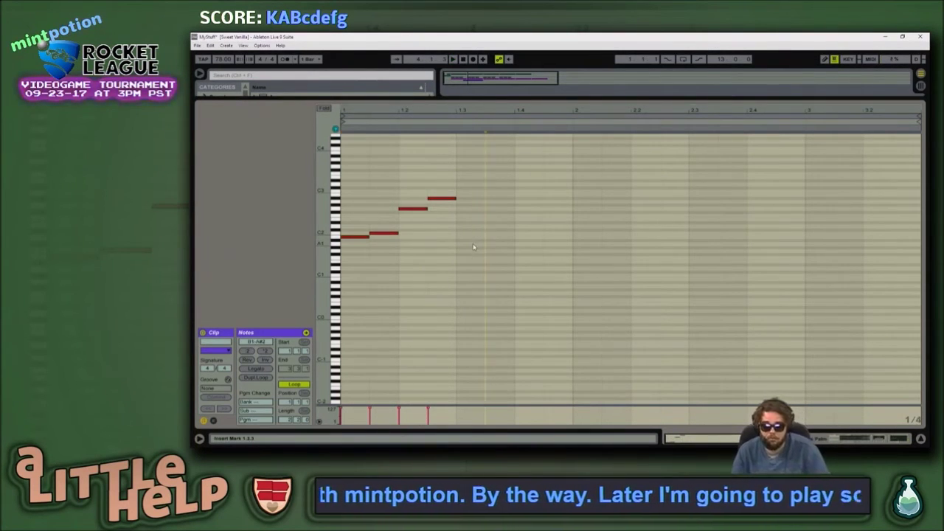
{"action": "key", "text": "ctrl+1"}
{"action": "key", "text": "ctrl+1"}
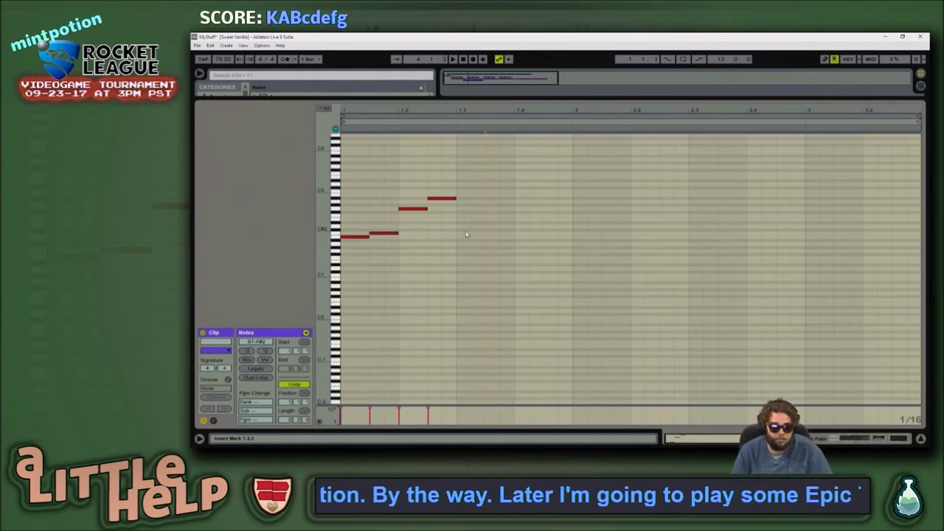
{"action": "key", "text": "b"}
{"action": "left_click", "coordinate": [462, 232]}
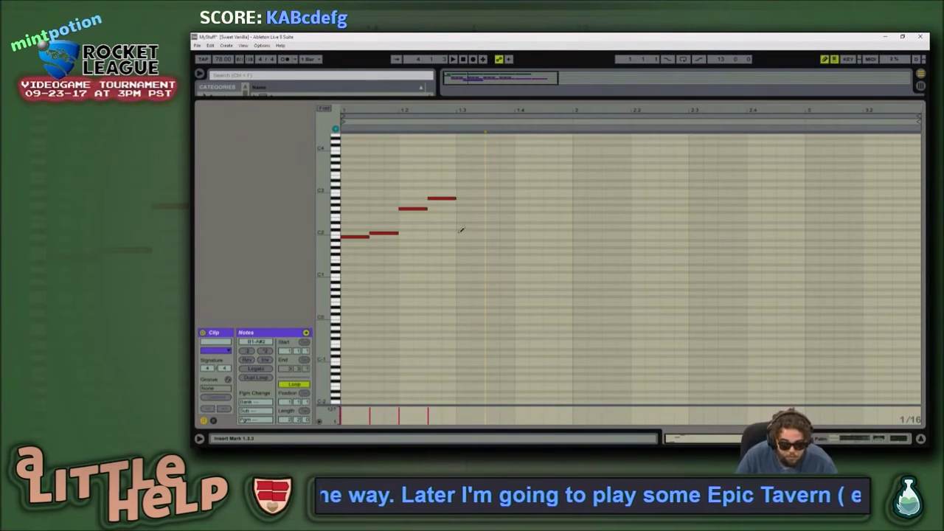
{"action": "left_click_drag", "start_coordinate": [459, 242], "coordinate": [467, 246]}
{"action": "left_click", "coordinate": [465, 247]}
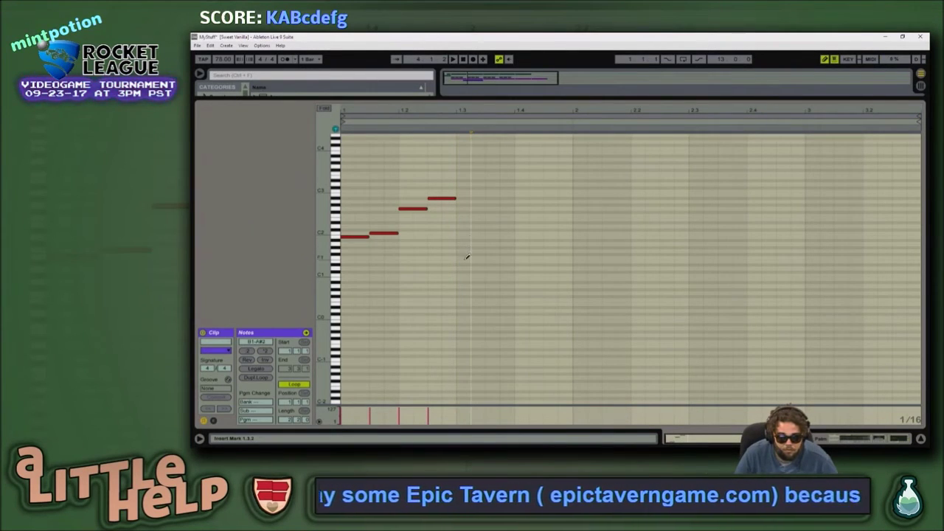
{"action": "left_click", "coordinate": [463, 233]}
{"action": "key", "text": "Delete"}
{"action": "left_click", "coordinate": [466, 226]}
{"action": "key", "text": "Delete"}
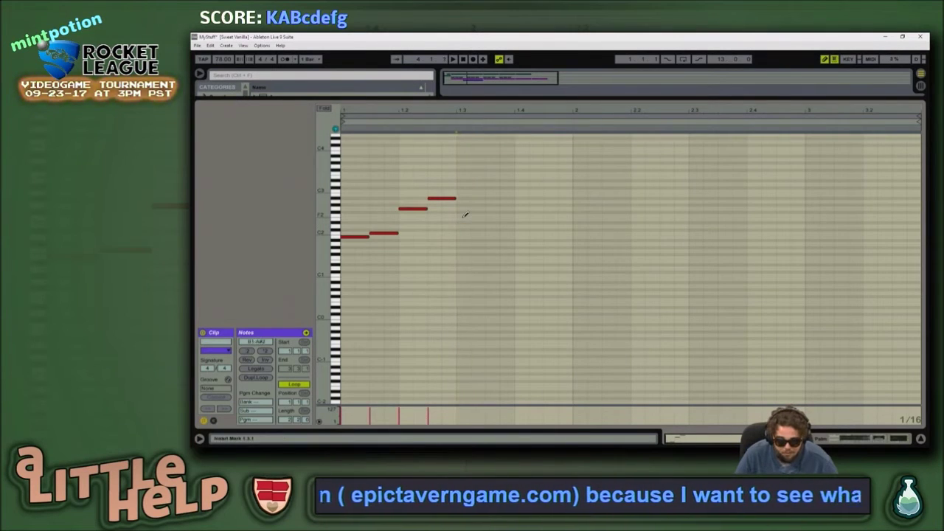
Step: Draw four sixteenth notes on G#2 from beat 1.3, followed by sixteenths on A#2 and G#2 on beat 1.4
{"action": "left_click", "coordinate": [465, 211]}
{"action": "key", "text": "Up"}
{"action": "left_click_drag", "start_coordinate": [470, 204], "coordinate": [516, 207]}
{"action": "left_click", "coordinate": [522, 201]}
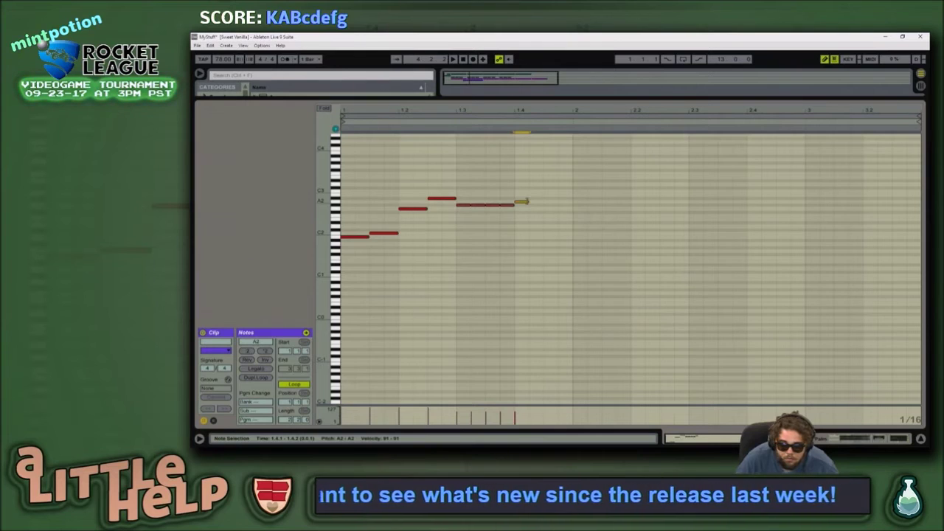
{"action": "key", "text": "ctrl+d"}
{"action": "key", "text": "Down"}
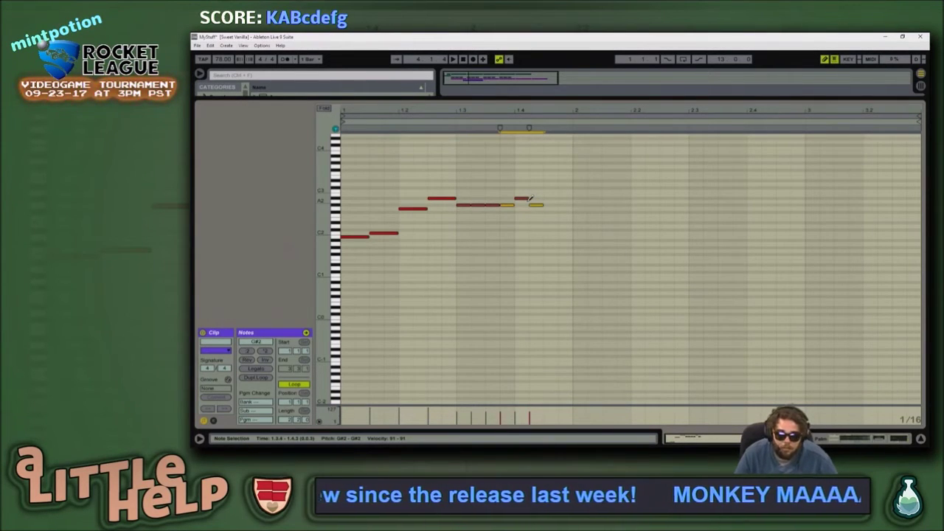
Step: Duplicate the A#2 and G#2 sixteenth pair directly after itself to fill bar 1, and play the line
{"action": "left_click_drag", "start_coordinate": [555, 179], "coordinate": [532, 235]}
{"action": "key", "text": "ctrl+d"}
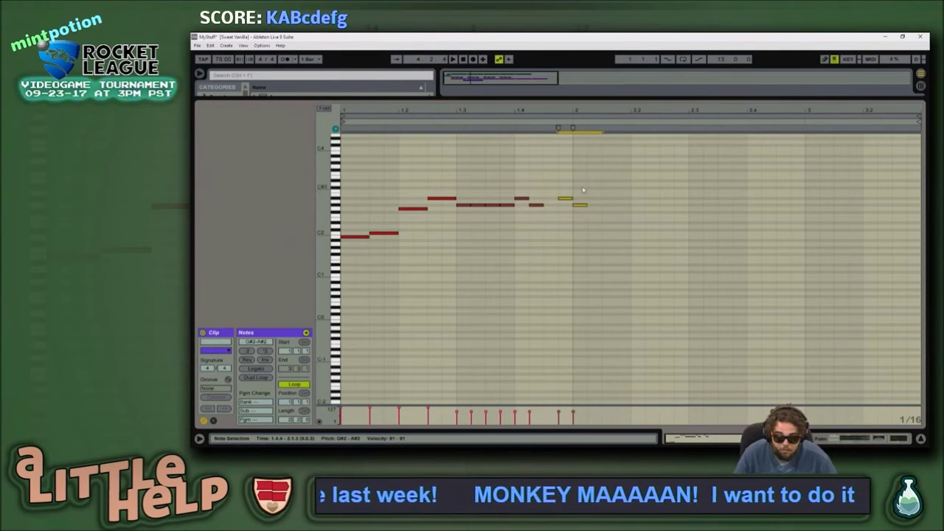
{"action": "key", "text": "ctrl+z"}
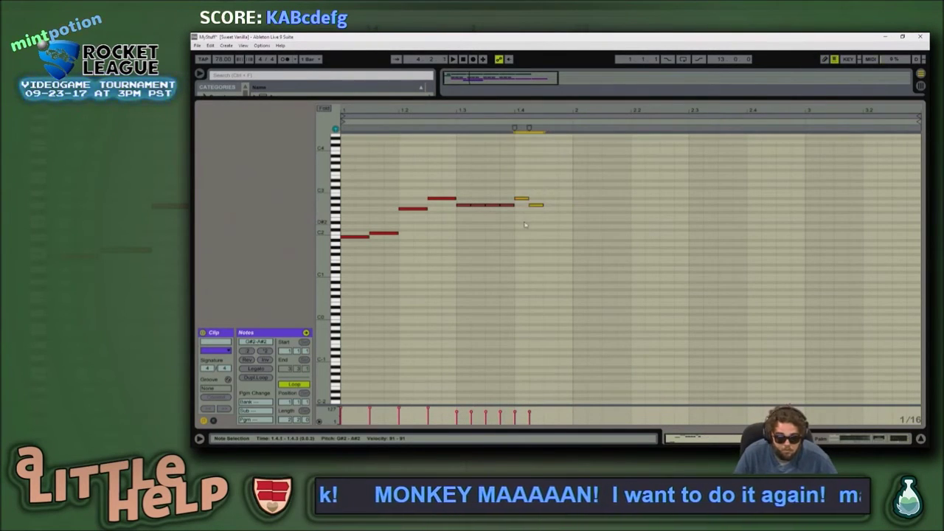
{"action": "key", "text": "ctrl+d"}
{"action": "key", "text": "space"}
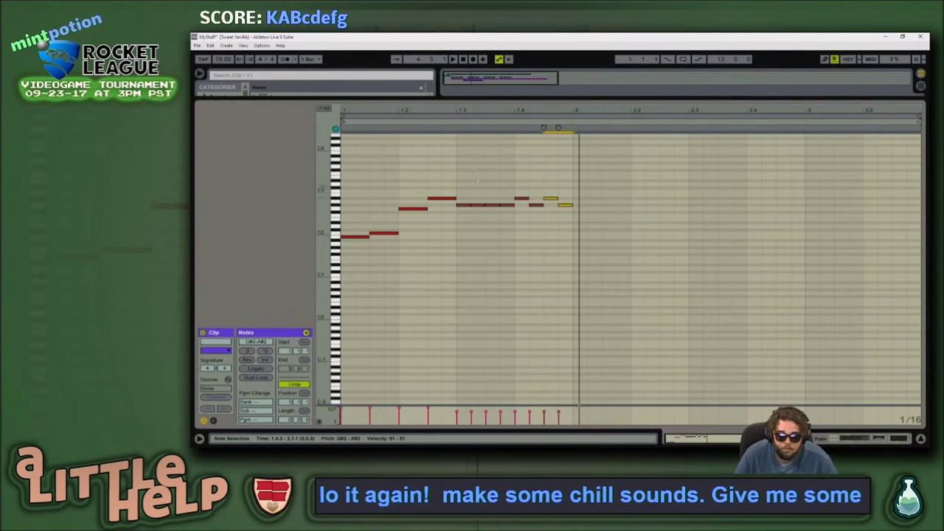
Step: Split the second G#2 sixteenth on beat 1.3 into two thirty-second notes and play the phrase
{"action": "left_click_drag", "start_coordinate": [482, 112], "coordinate": [486, 114]}
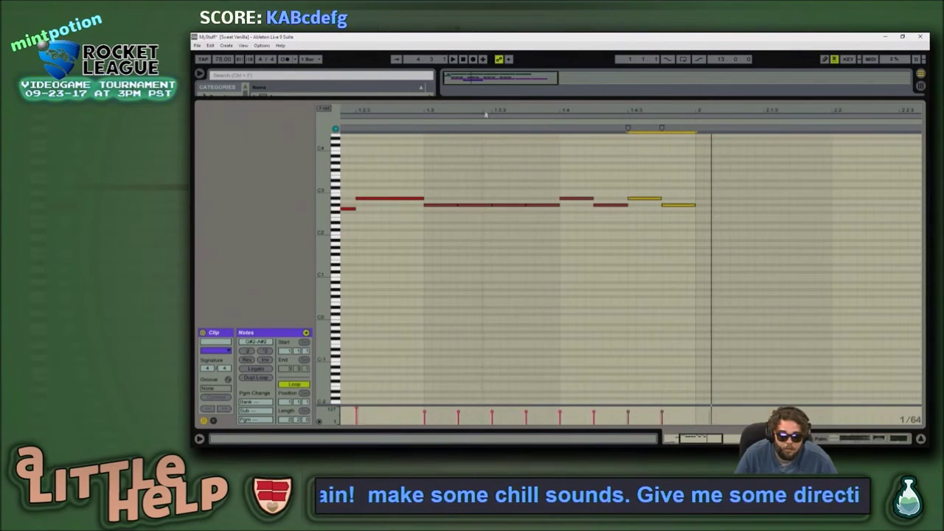
{"action": "left_click", "coordinate": [493, 205]}
{"action": "left_click_drag", "start_coordinate": [490, 205], "coordinate": [474, 205]}
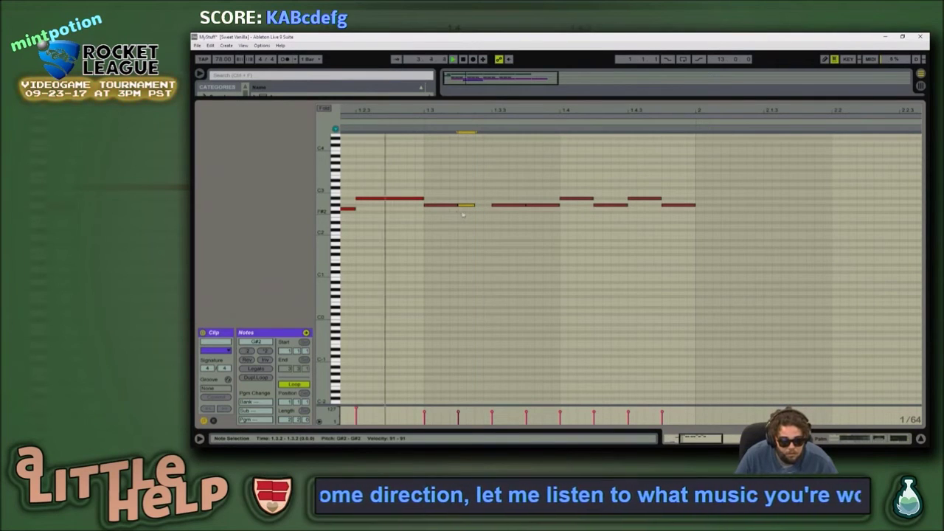
{"action": "double_click", "coordinate": [479, 206]}
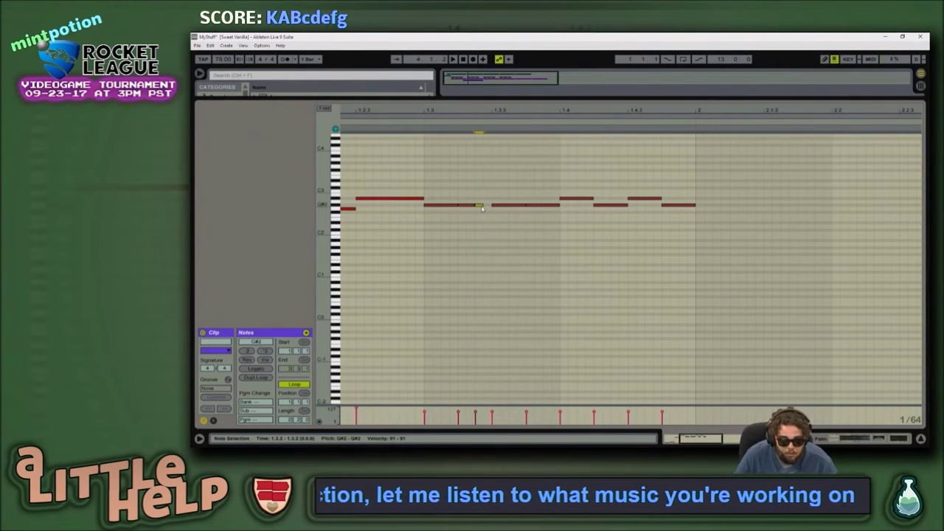
{"action": "left_click_drag", "start_coordinate": [484, 210], "coordinate": [489, 210]}
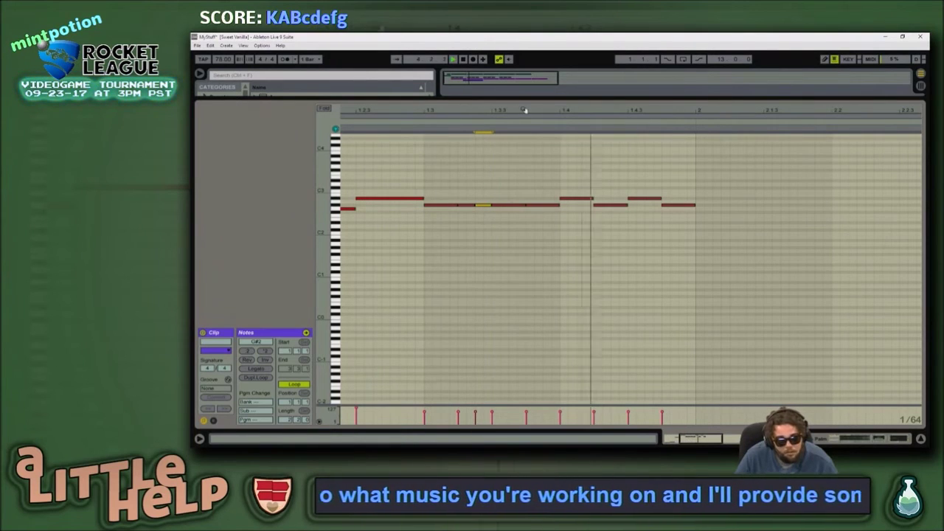
{"action": "key", "text": "space"}
Step: Duplicate the phrase on beats 1.3 and 1.4 to the start of bar 2, transposed down one semitone to G2 and A2
{"action": "left_click_drag", "start_coordinate": [525, 110], "coordinate": [465, 110]}
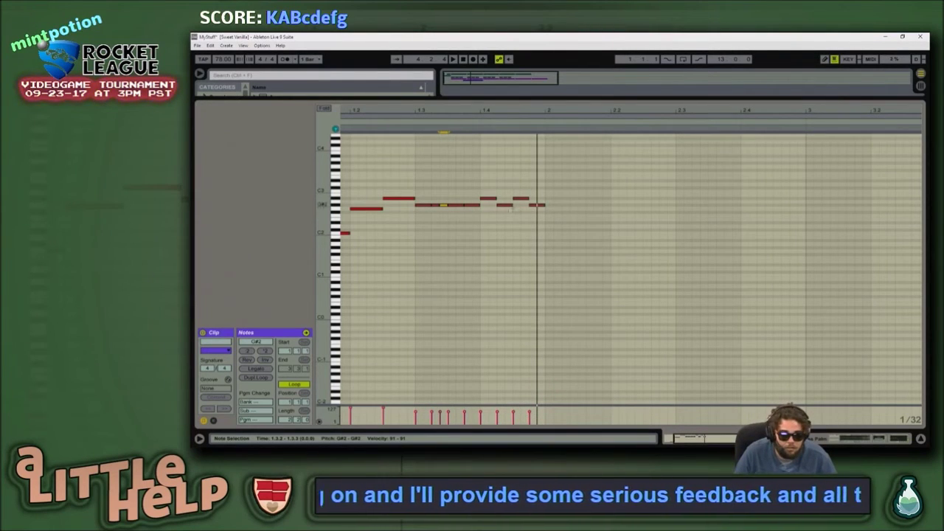
{"action": "left_click_drag", "start_coordinate": [547, 193], "coordinate": [421, 223]}
{"action": "key", "text": "ctrl+d"}
{"action": "key", "text": "Down"}
{"action": "key", "text": "Down"}
{"action": "key", "text": "Down"}
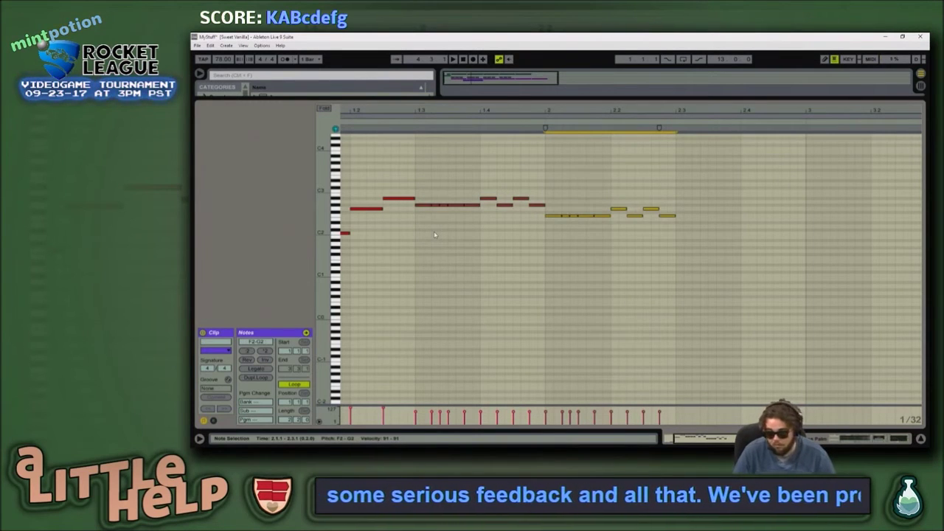
{"action": "key", "text": "Up"}
{"action": "key", "text": "Up"}
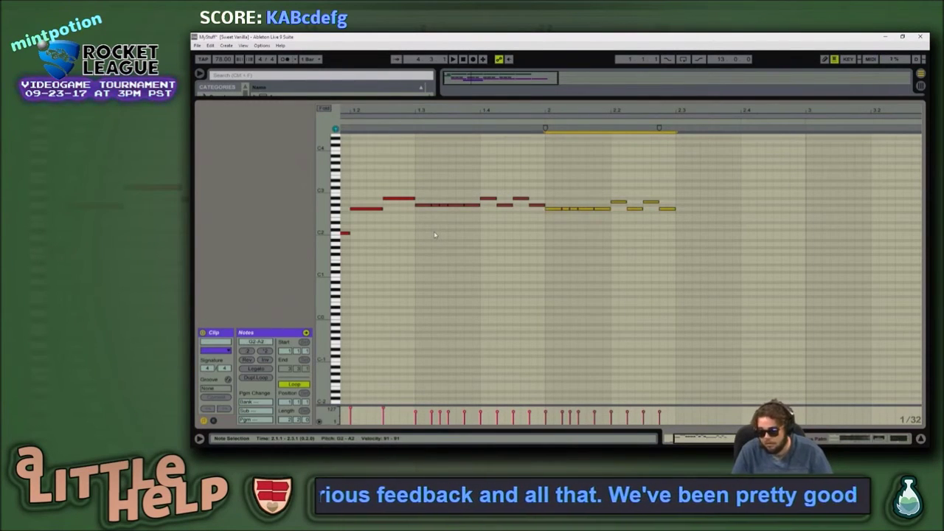
Step: Lower the two A2 notes on beat 2.2 to G#2 and play the result
{"action": "left_click", "coordinate": [554, 223]}
{"action": "left_click_drag", "start_coordinate": [604, 217], "coordinate": [670, 202]}
{"action": "key", "text": "Down"}
{"action": "key", "text": "Right"}
{"action": "key", "text": "Down"}
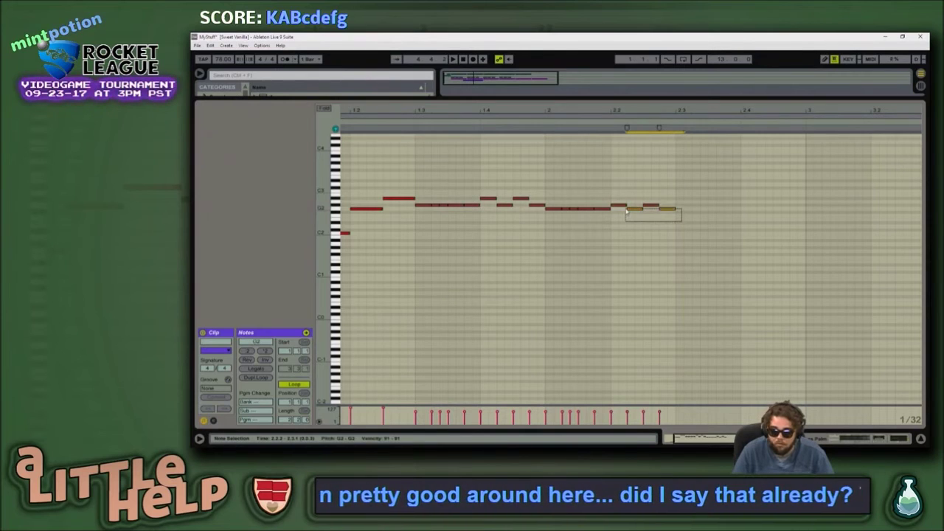
{"action": "left_click", "coordinate": [615, 259]}
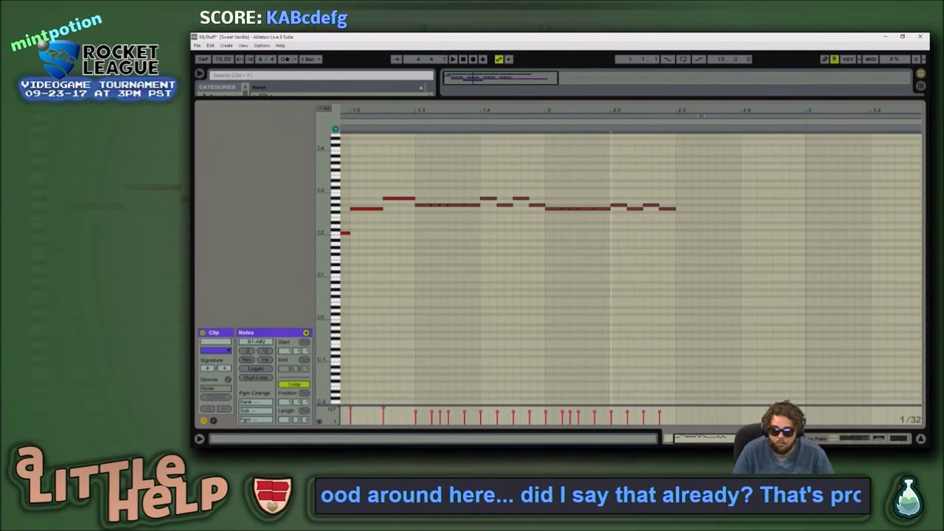
{"action": "key", "text": "space"}
Step: Copy the repeated G2 notes of beat 2.1 to beat 2.3 on C2
{"action": "left_click_drag", "start_coordinate": [684, 118], "coordinate": [697, 111]}
{"action": "left_click", "coordinate": [568, 208]}
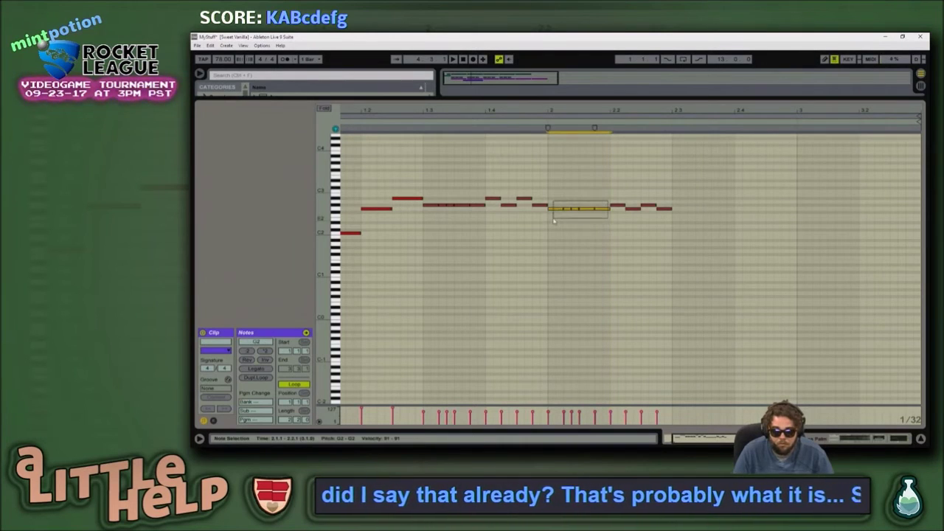
{"action": "left_click_drag", "start_coordinate": [560, 211], "coordinate": [683, 236]}
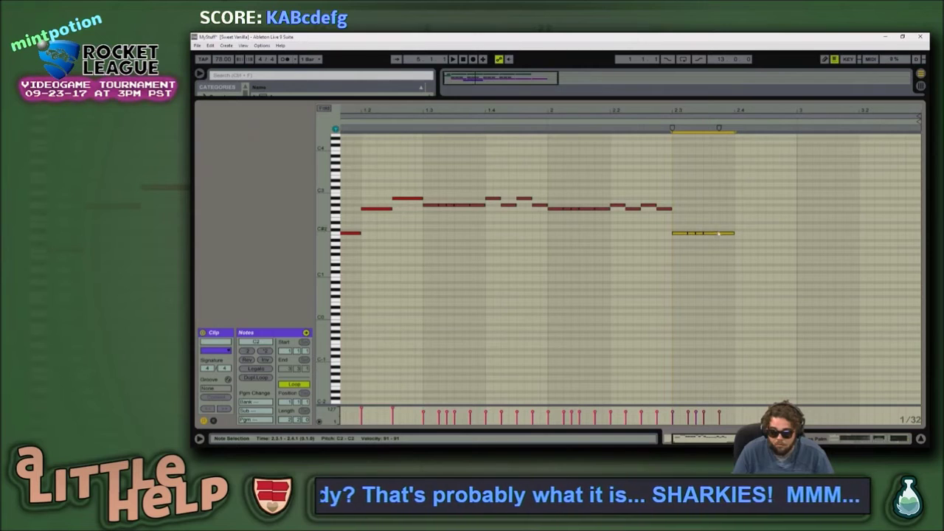
Step: Add an eighth note at the start of beat 2.4 and raise it to C3
{"action": "double_click", "coordinate": [739, 217]}
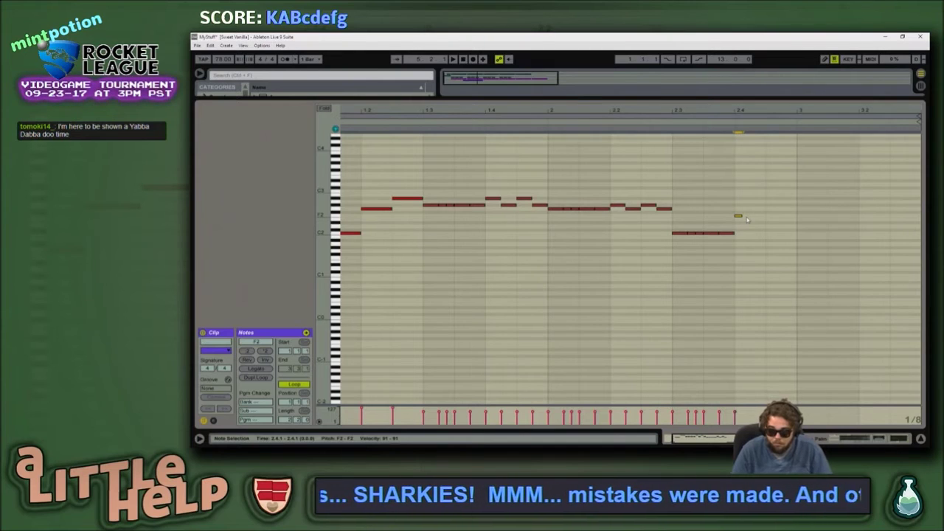
{"action": "left_click", "coordinate": [762, 221]}
{"action": "double_click", "coordinate": [762, 216]}
{"action": "double_click", "coordinate": [762, 217]}
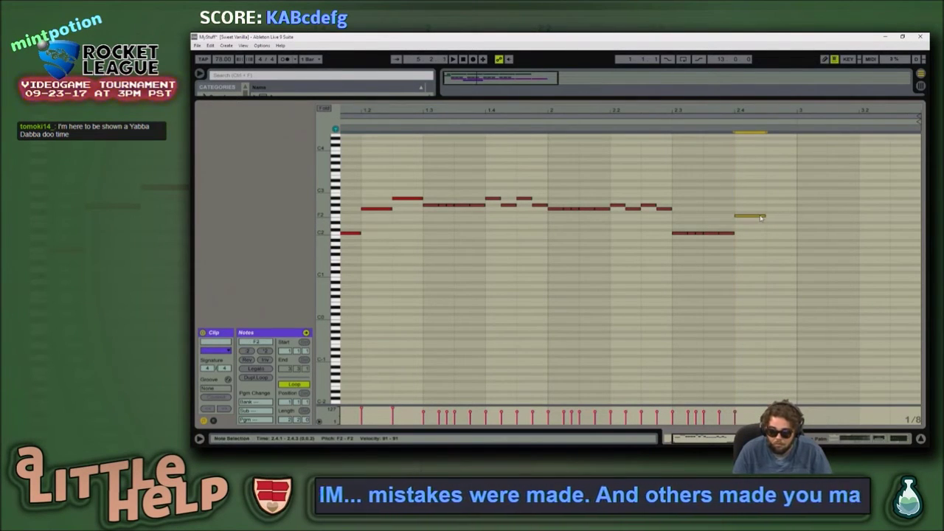
{"action": "key", "text": "Up"}
{"action": "key", "text": "Up"}
{"action": "key", "text": "Up"}
{"action": "key", "text": "Up"}
{"action": "key", "text": "Up"}
{"action": "key", "text": "Up"}
{"action": "key", "text": "Up"}
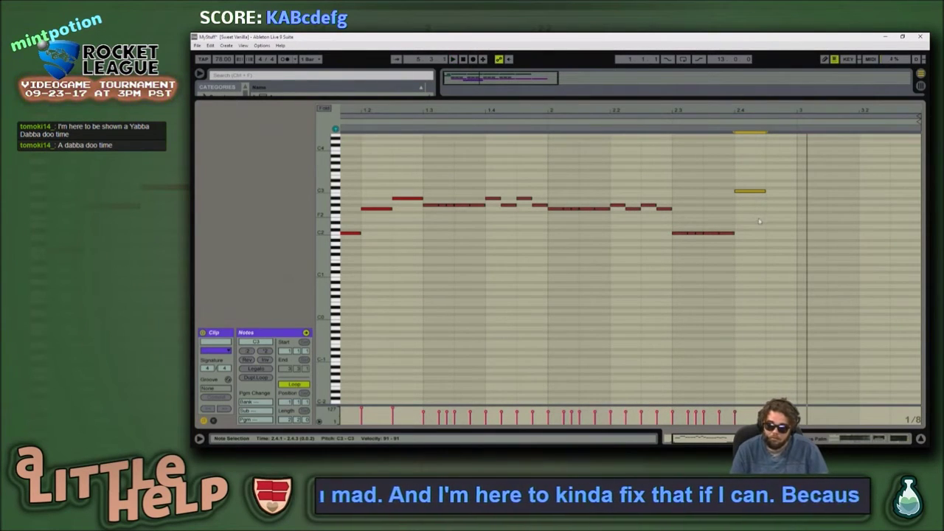
Step: Shorten the C3 note on beat 2.4 and add an eighth note on E2 at 2.4.3
{"action": "left_click", "coordinate": [760, 178]}
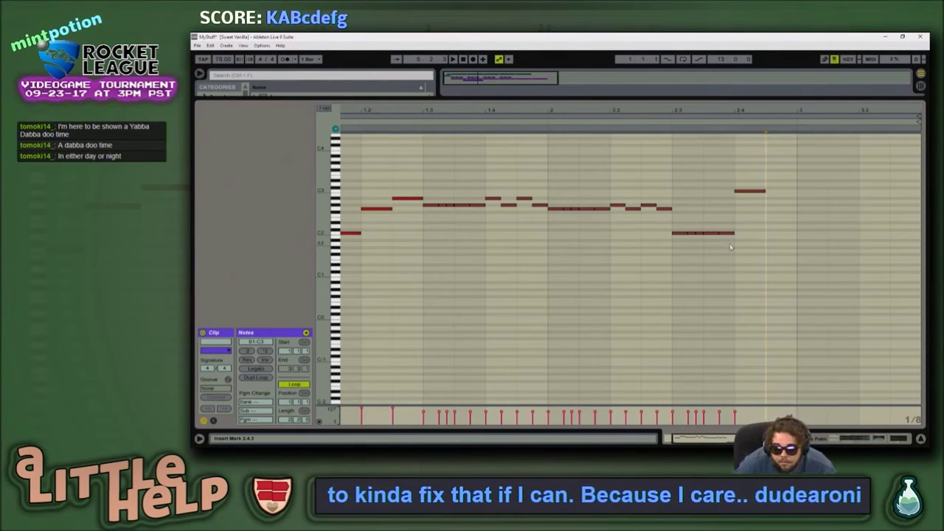
{"action": "left_click", "coordinate": [765, 191]}
{"action": "left_click_drag", "start_coordinate": [765, 191], "coordinate": [747, 191]}
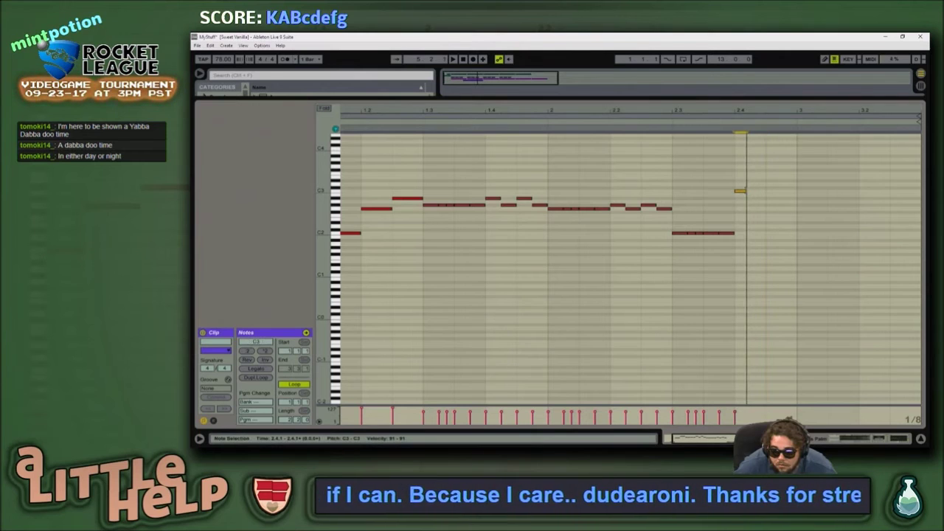
{"action": "double_click", "coordinate": [769, 234]}
{"action": "key", "text": "Up"}
{"action": "key", "text": "Up"}
{"action": "key", "text": "Up"}
{"action": "key", "text": "Up"}
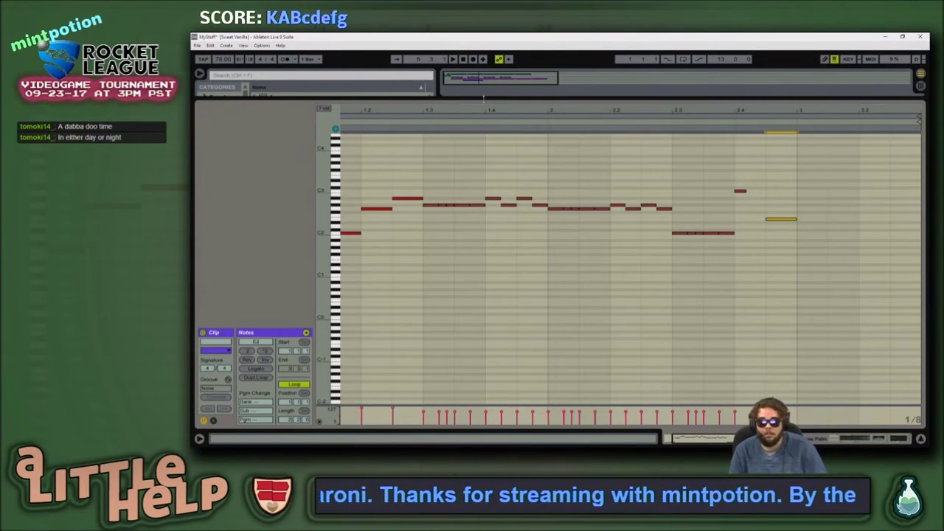
Step: Shrink the note editor to bring the arrangement tracks and browser back into view
{"action": "left_click_drag", "start_coordinate": [478, 83], "coordinate": [479, 77]}
{"action": "left_click_drag", "start_coordinate": [583, 78], "coordinate": [591, 285]}
Step: Switch to the Twitch page in the web browser to read the stream chat, and return to Ableton Live
{"action": "key", "text": "alt+Tab"}
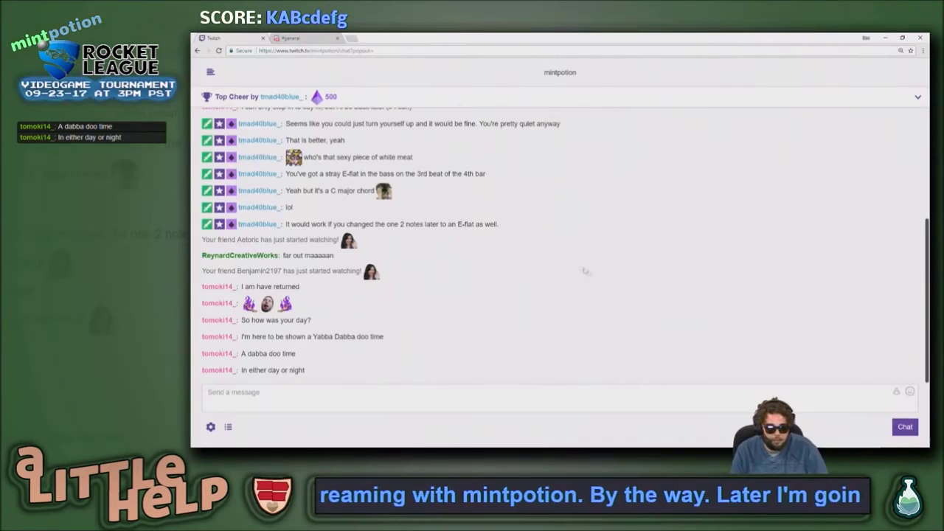
{"action": "key", "text": "ctrl+s"}
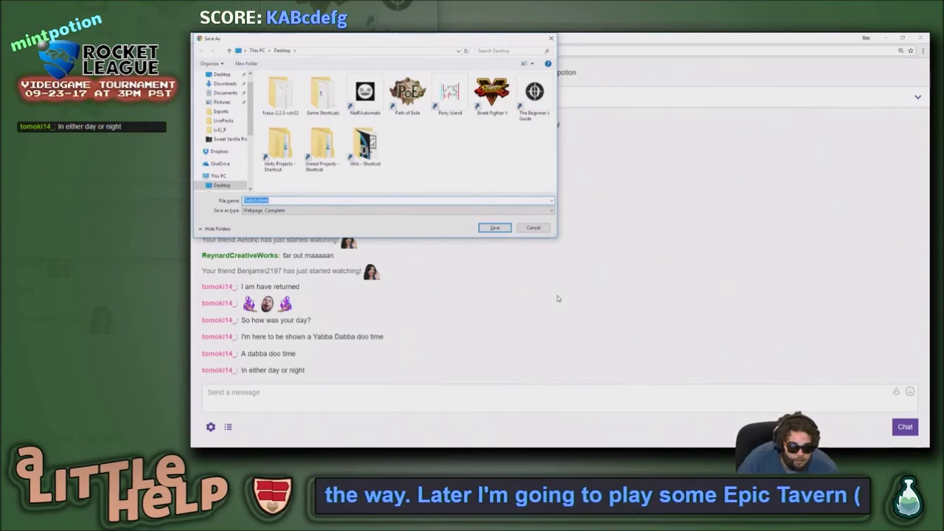
{"action": "key", "text": "Escape"}
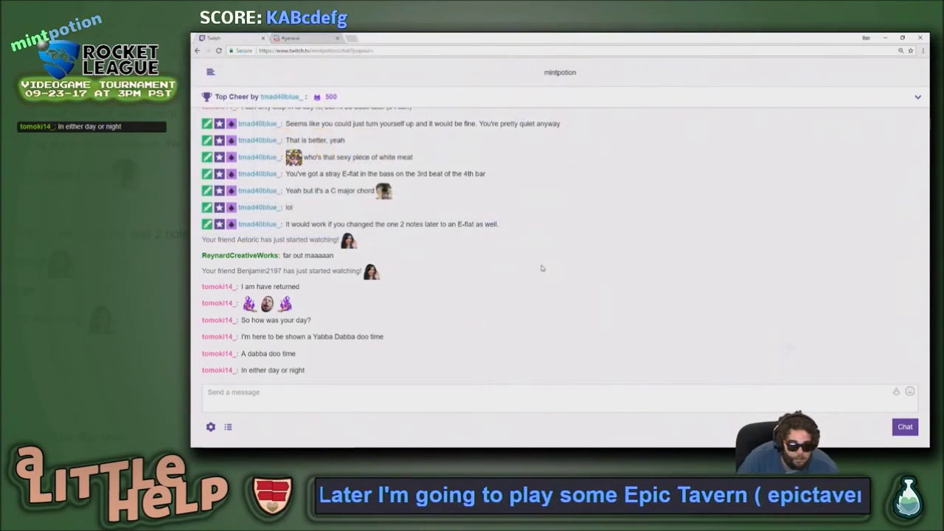
{"action": "key", "text": "alt+Tab"}
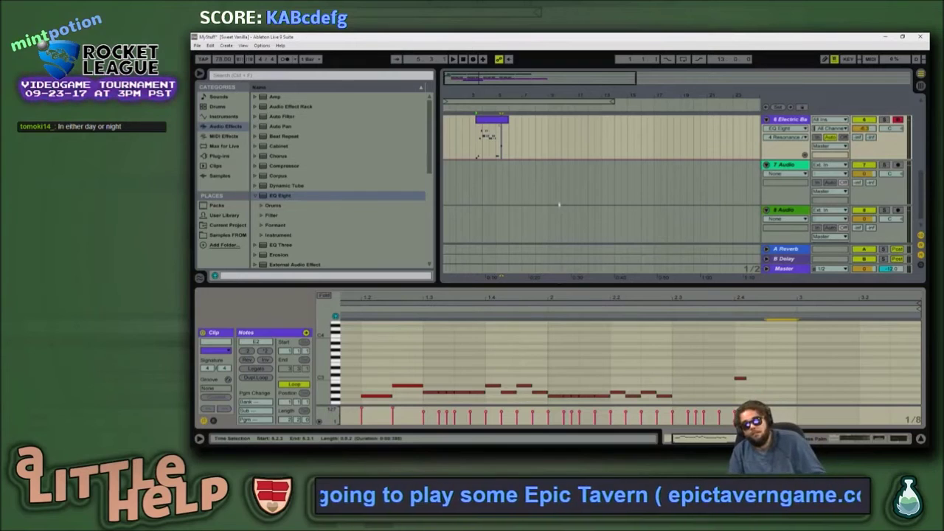
Step: Save the Live Set and select the MIDI clip on the Electric Bass track
{"action": "left_click", "coordinate": [528, 186]}
{"action": "key", "text": "ctrl+s"}
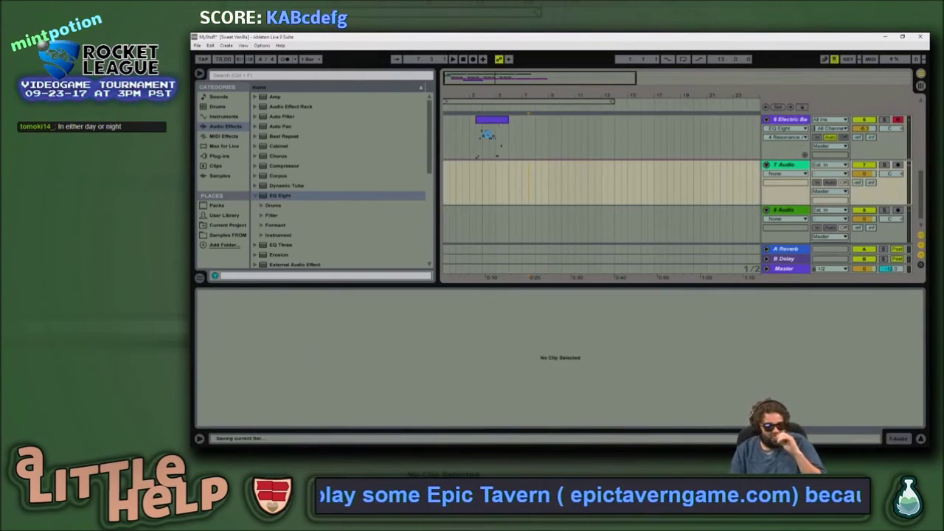
{"action": "left_click", "coordinate": [480, 153]}
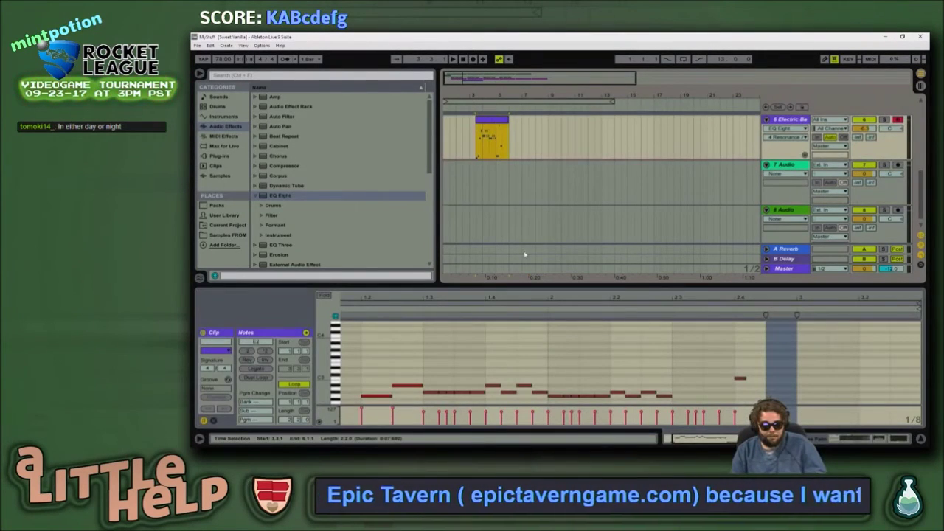
Step: Enlarge the bass clip's note editor, set the insert marker at 3.1.1 and play back the line
{"action": "left_click_drag", "start_coordinate": [531, 83], "coordinate": [490, 74]}
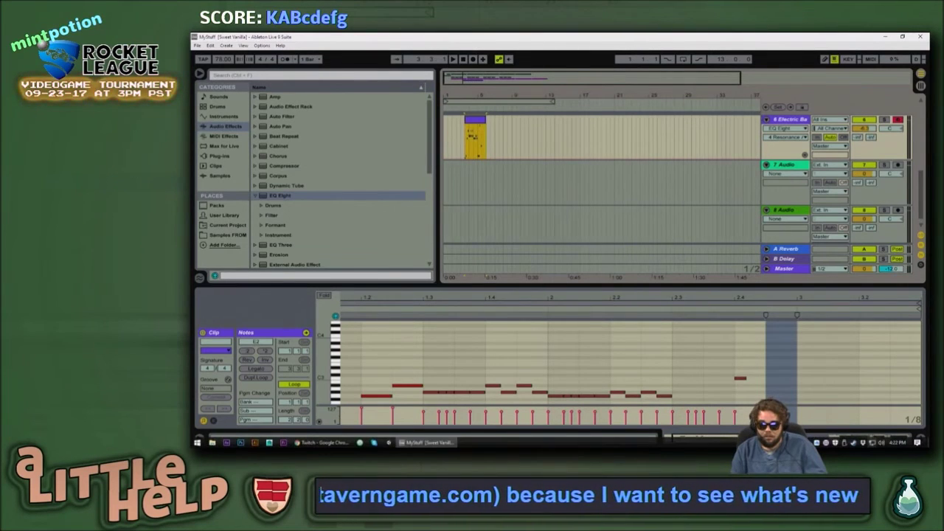
{"action": "scroll", "coordinate": [540, 181], "scroll_direction": "up", "scroll_amount": 3}
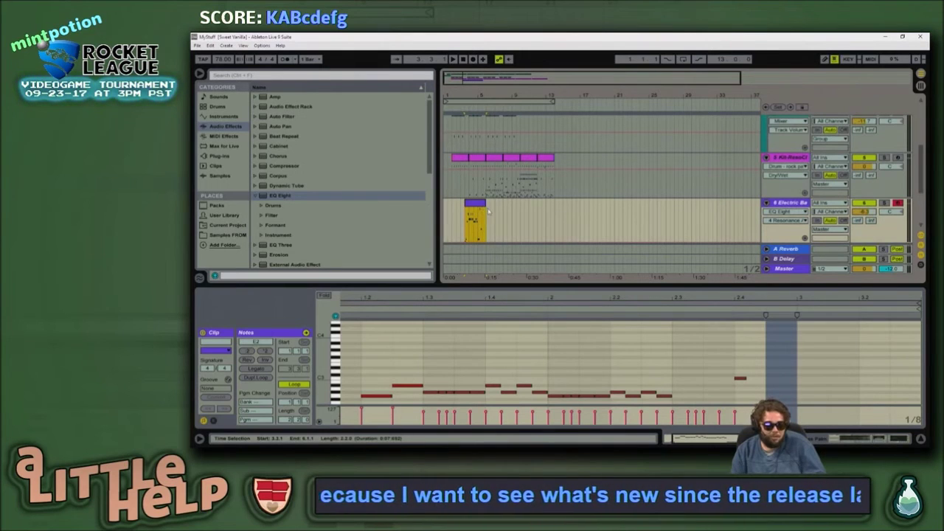
{"action": "left_click_drag", "start_coordinate": [744, 285], "coordinate": [743, 178]}
{"action": "left_click", "coordinate": [797, 325]}
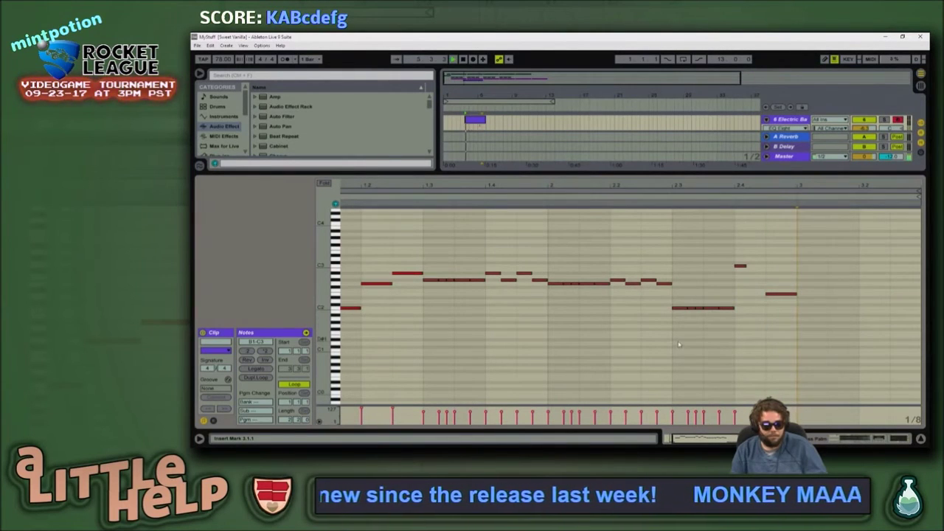
{"action": "key", "text": "space"}
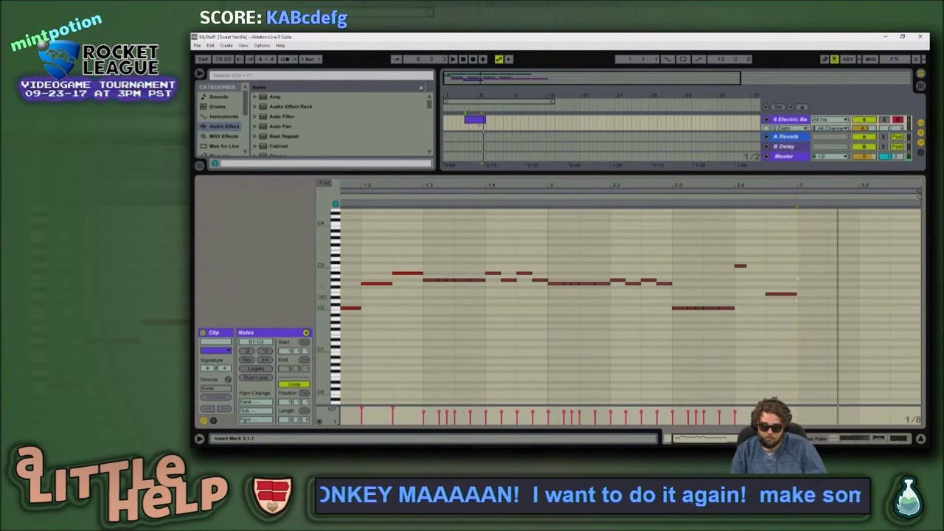
Step: Step-enter three sixteenth notes on D2, E2 and D2 from 3.1.1 in the bass clip
{"action": "left_click_drag", "start_coordinate": [803, 186], "coordinate": [735, 187]}
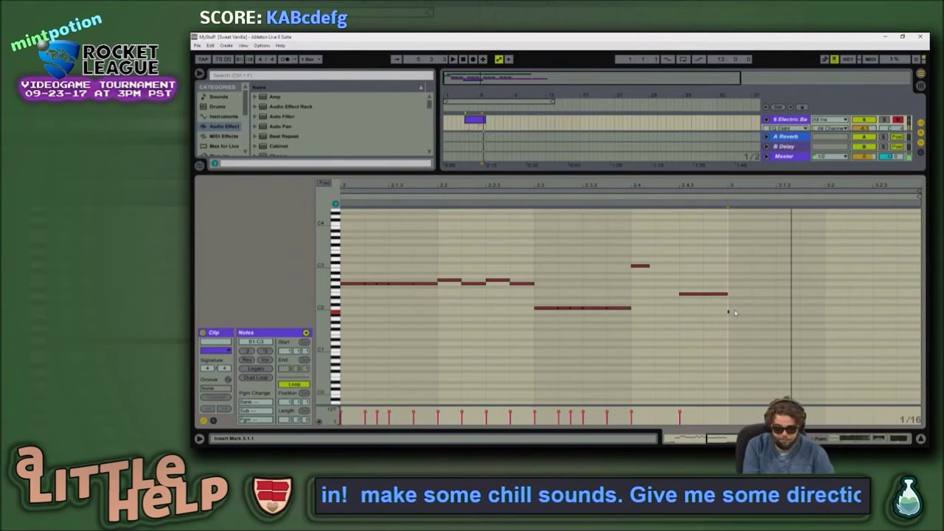
{"action": "key", "text": "d"}
{"action": "key", "text": "s"}
{"action": "key", "text": "s"}
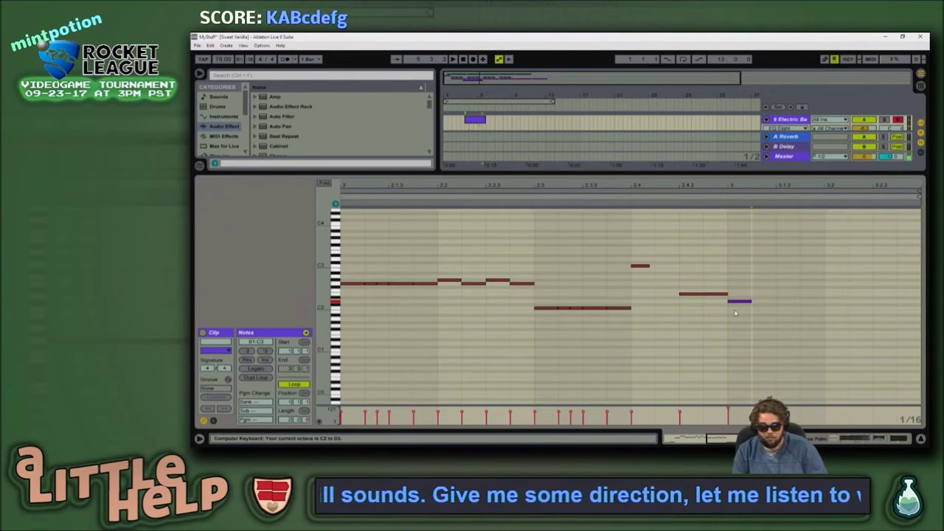
{"action": "key", "text": "d"}
{"action": "key", "text": "s"}
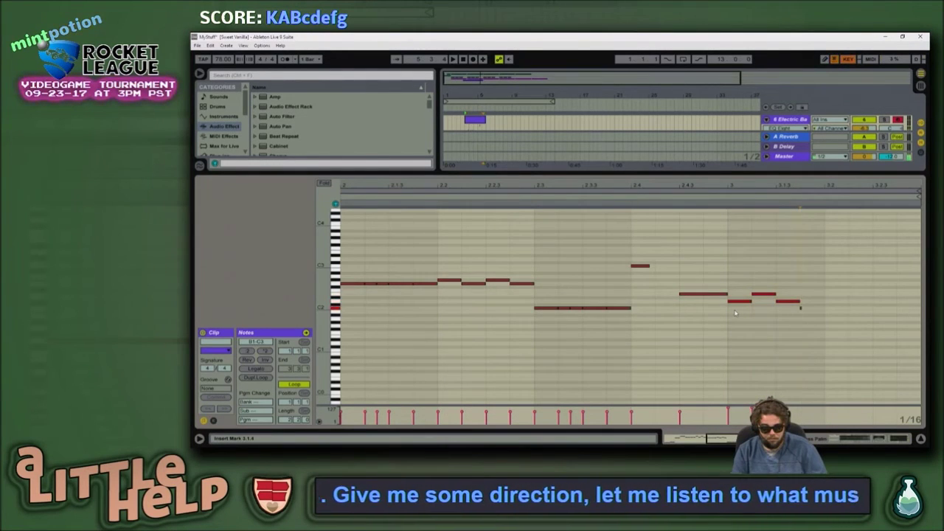
Step: Continue the run with sixteenth notes on C2 at 3.1.4 and B1 at 3.2.1
{"action": "key", "text": "a"}
{"action": "key", "text": "ctrl+z"}
{"action": "key", "text": "a"}
{"action": "key", "text": "z"}
{"action": "key", "text": "Right"}
{"action": "key", "text": "k"}
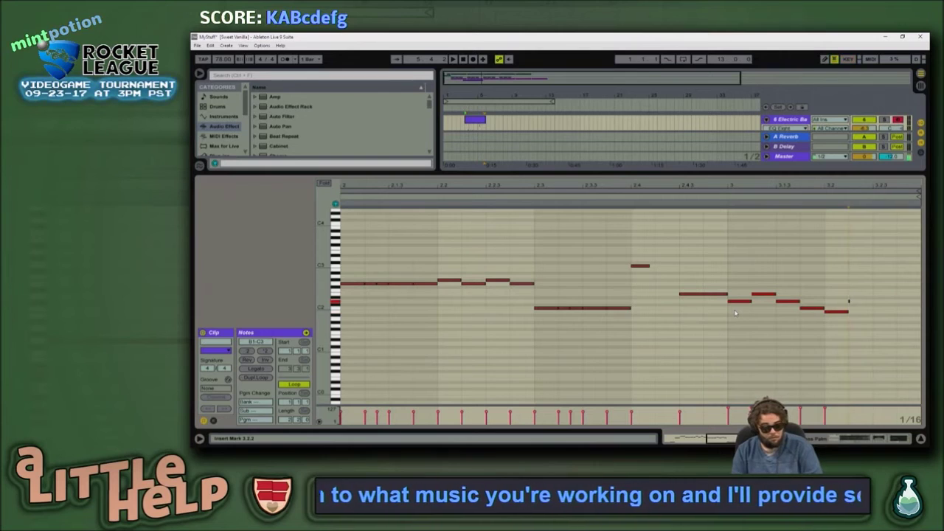
Step: Finish the run with sixteenth notes on C2, G2 and C2 from 3.2.2 to 3.2.4
{"action": "key", "text": "k"}
{"action": "key", "text": "x"}
{"action": "key", "text": "Right"}
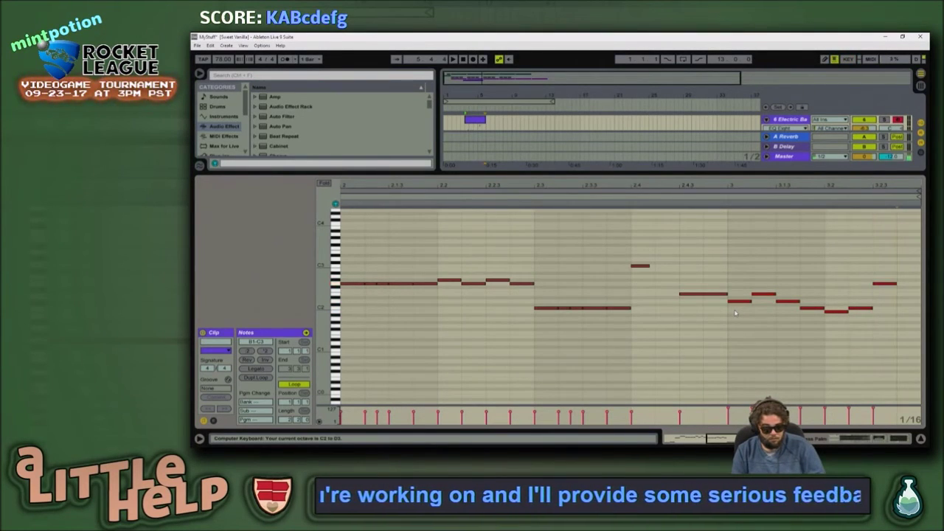
{"action": "key", "text": "z"}
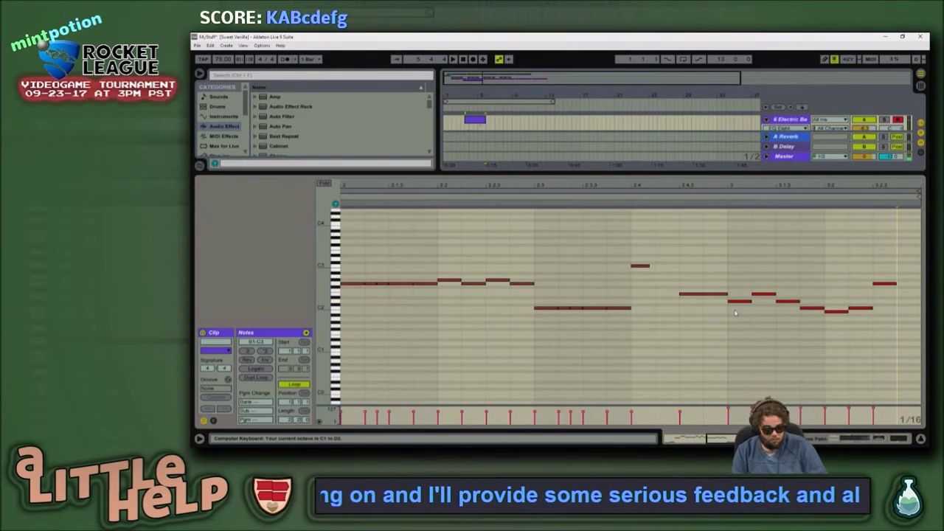
{"action": "key", "text": "h"}
{"action": "key", "text": "Right"}
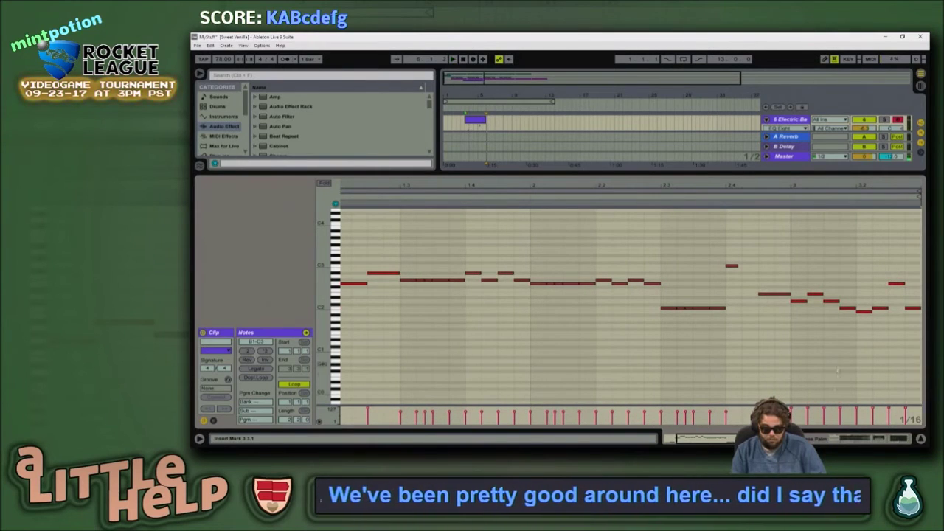
Step: Insert an empty one-bar MIDI clip on the Electric Bass track from 6.1.1 to 7.1.1
{"action": "left_click_drag", "start_coordinate": [794, 185], "coordinate": [775, 162]}
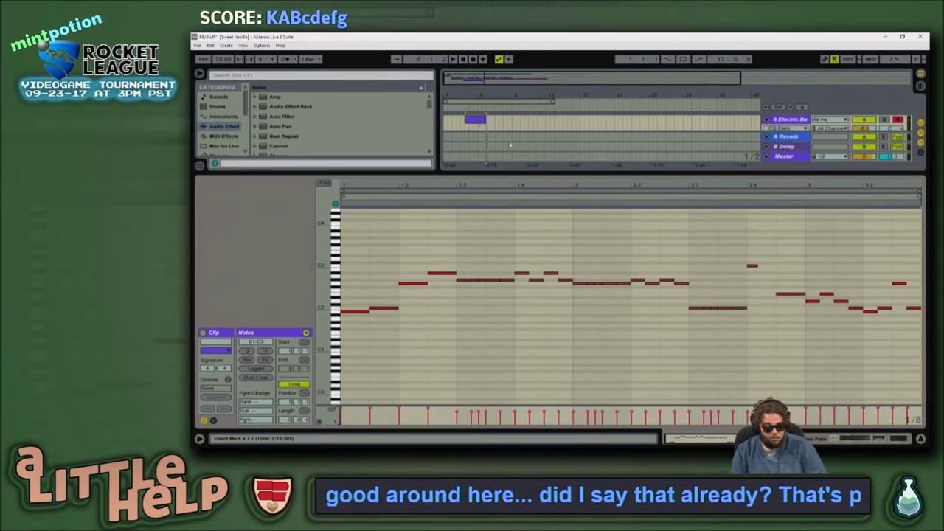
{"action": "left_click_drag", "start_coordinate": [499, 75], "coordinate": [483, 122]}
{"action": "left_click", "coordinate": [612, 139]}
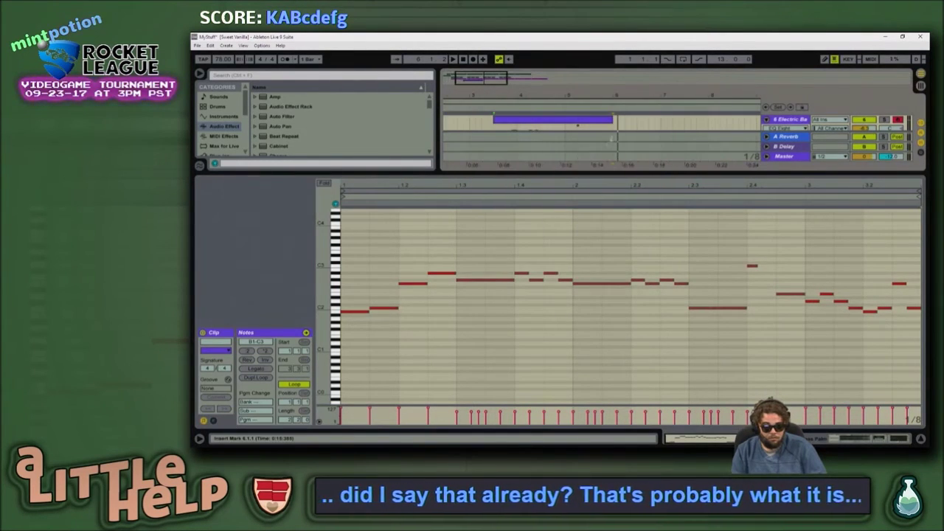
{"action": "left_click_drag", "start_coordinate": [617, 125], "coordinate": [666, 328]}
{"action": "left_click", "coordinate": [649, 213]}
{"action": "mouse_move", "coordinate": [617, 159]}
{"action": "left_mouse_down"}
{"action": "mouse_move", "coordinate": [660, 175]}
{"action": "mouse_move", "coordinate": [612, 170]}
{"action": "left_mouse_up"}
{"action": "left_click", "coordinate": [662, 175]}
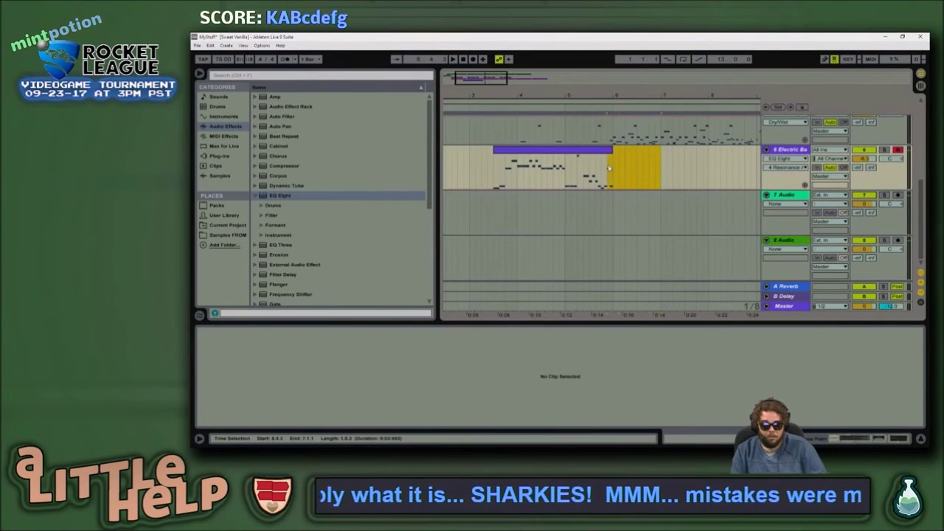
{"action": "key", "text": "ctrl+shift+m"}
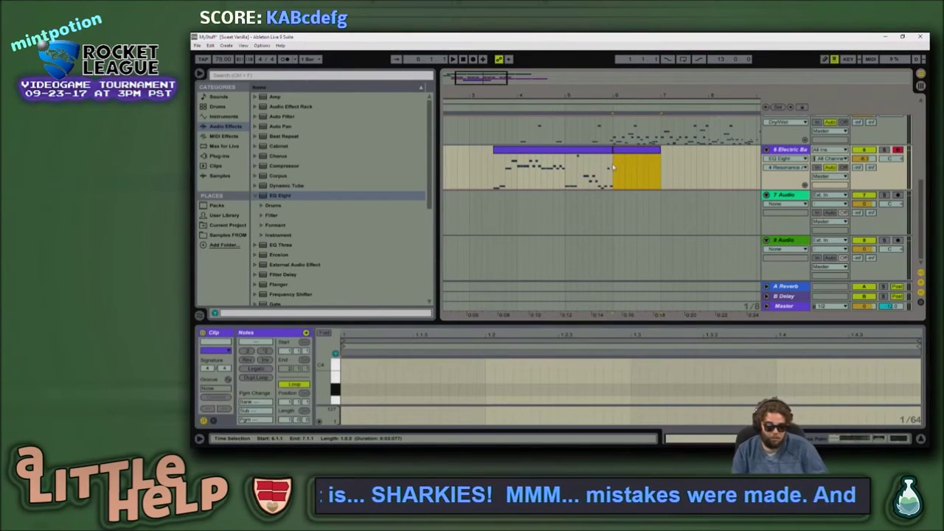
Step: Set the new clip's grid to 1/16 and add a sixteenth note on G#2 at 1.1.1
{"action": "left_click_drag", "start_coordinate": [524, 322], "coordinate": [514, 193]}
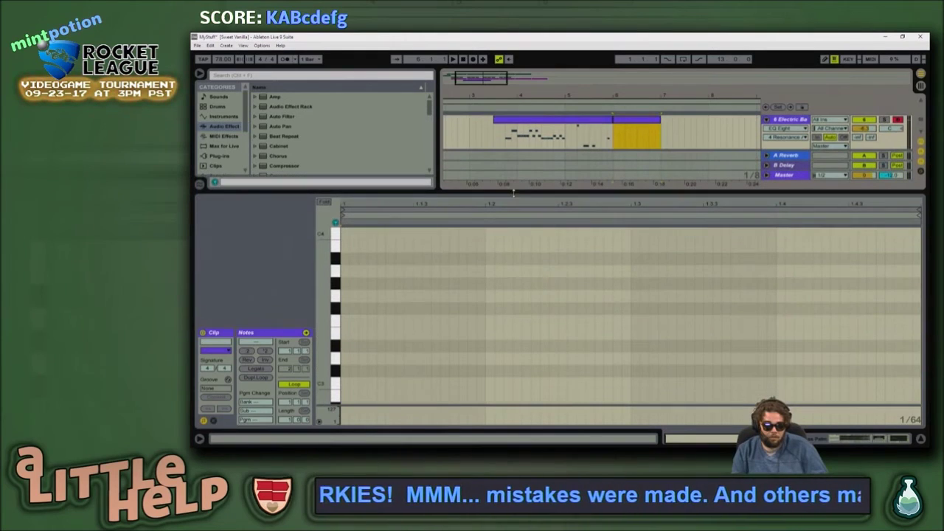
{"action": "left_click", "coordinate": [402, 280]}
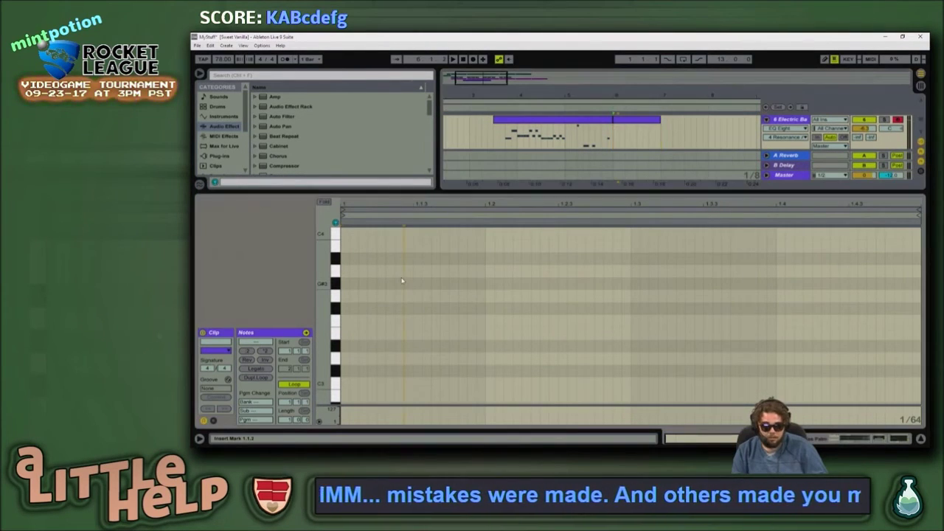
{"action": "key", "text": "ctrl+2"}
{"action": "key", "text": "ctrl+2"}
{"action": "key", "text": "ctrl+2"}
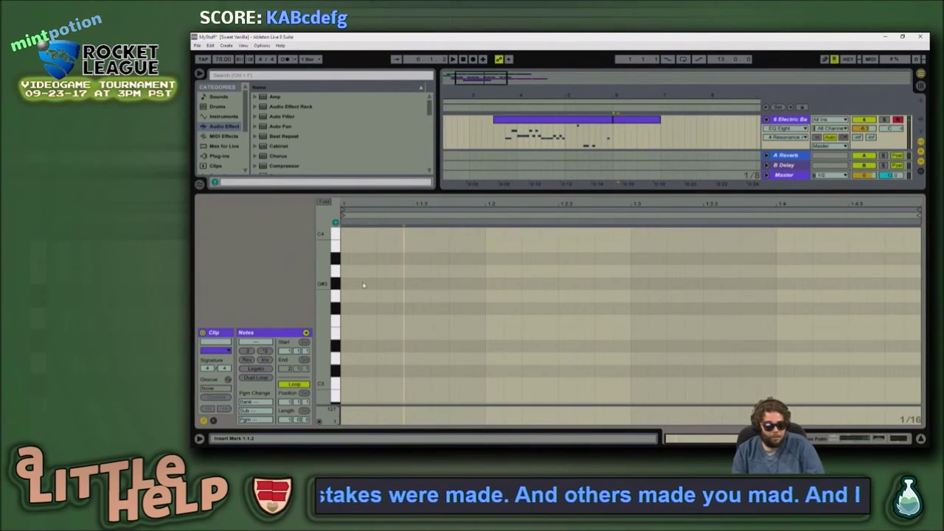
{"action": "double_click", "coordinate": [365, 302]}
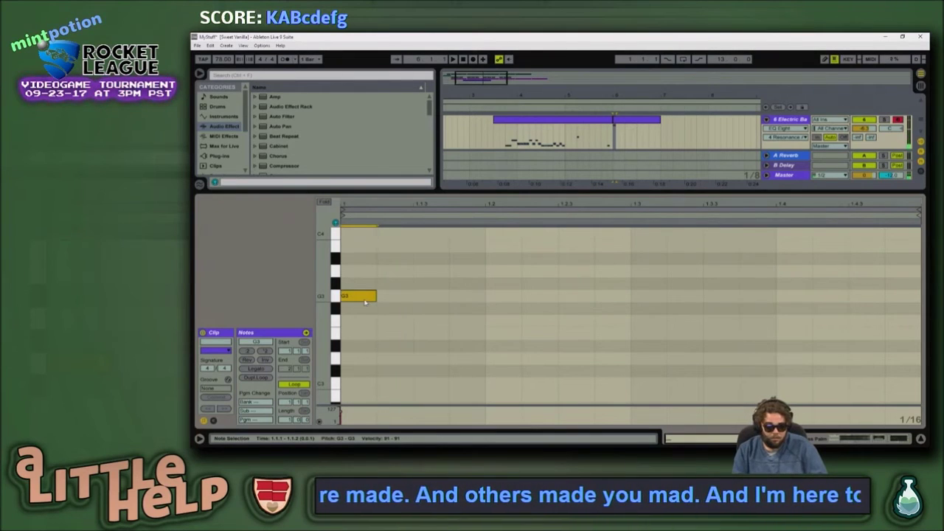
{"action": "key", "text": "shift+Down"}
{"action": "key", "text": "Up"}
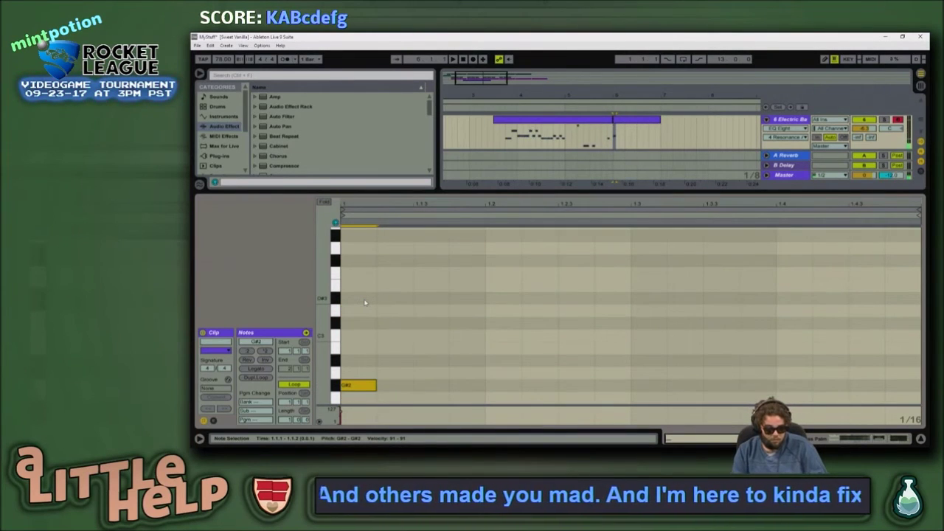
{"action": "key", "text": "Right"}
{"action": "key", "text": "Left"}
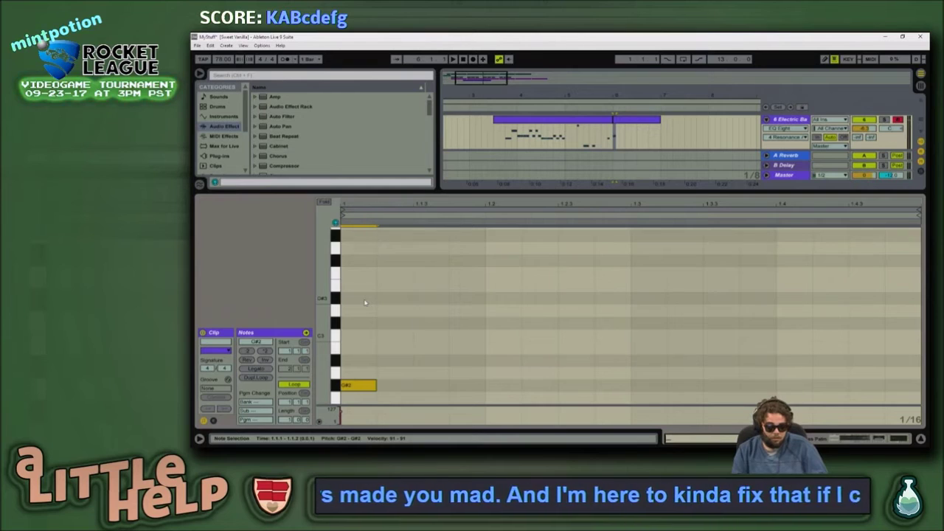
Step: Step-enter a sixteenth note at 1.1.3 and raise it an octave to G#2
{"action": "left_click", "coordinate": [365, 302]}
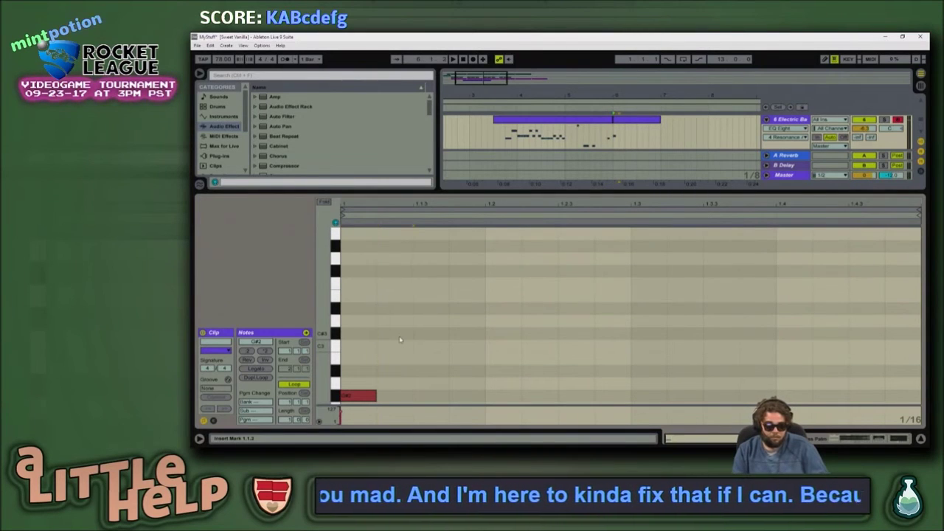
{"action": "key", "text": "m"}
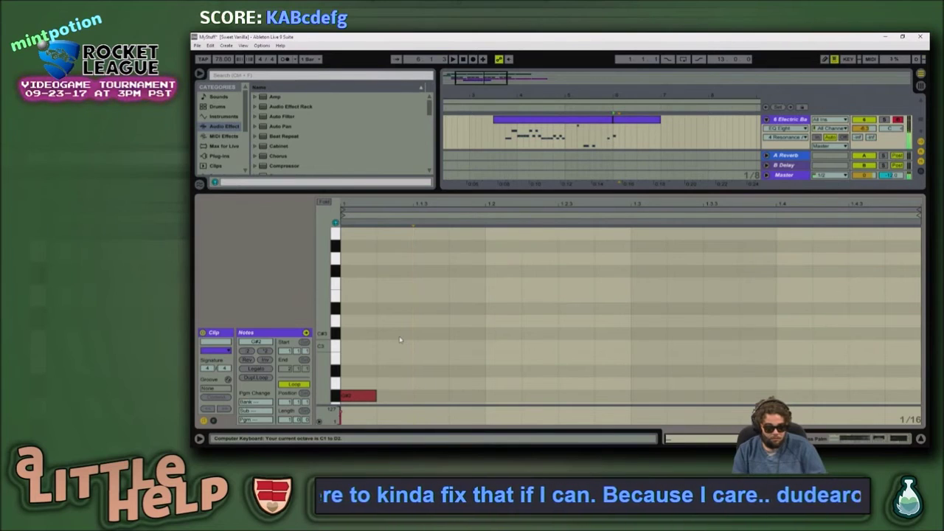
{"action": "key", "text": "space"}
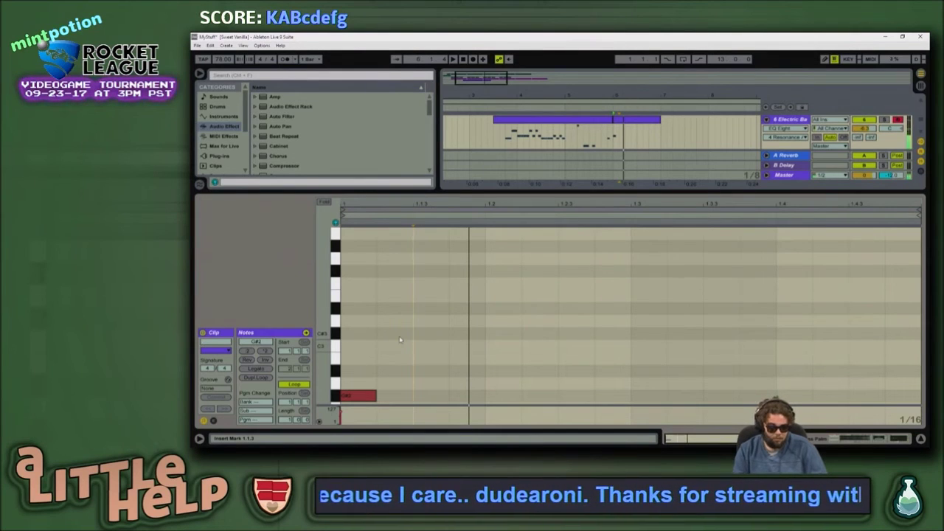
{"action": "key", "text": "Right"}
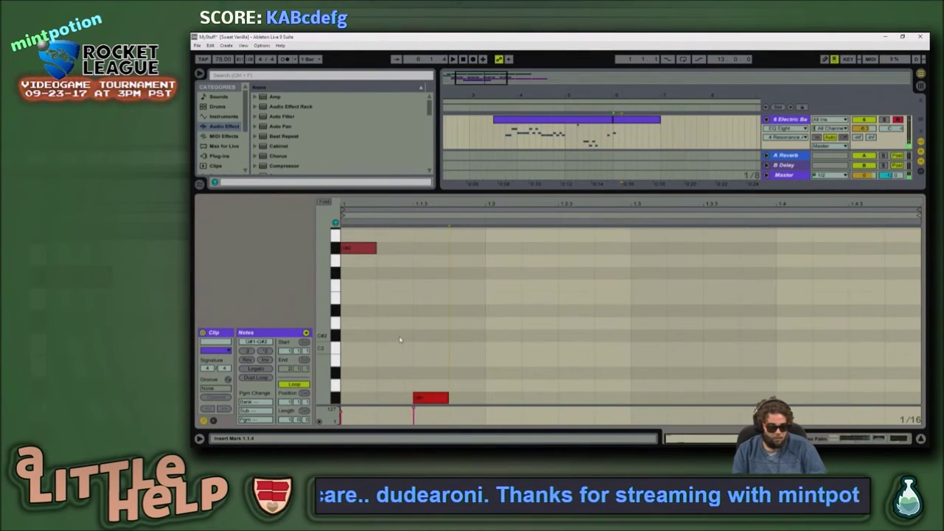
{"action": "left_click", "coordinate": [440, 398]}
{"action": "key", "text": "shift+Up"}
{"action": "scroll", "coordinate": [493, 375], "scroll_direction": "up", "scroll_amount": 3}
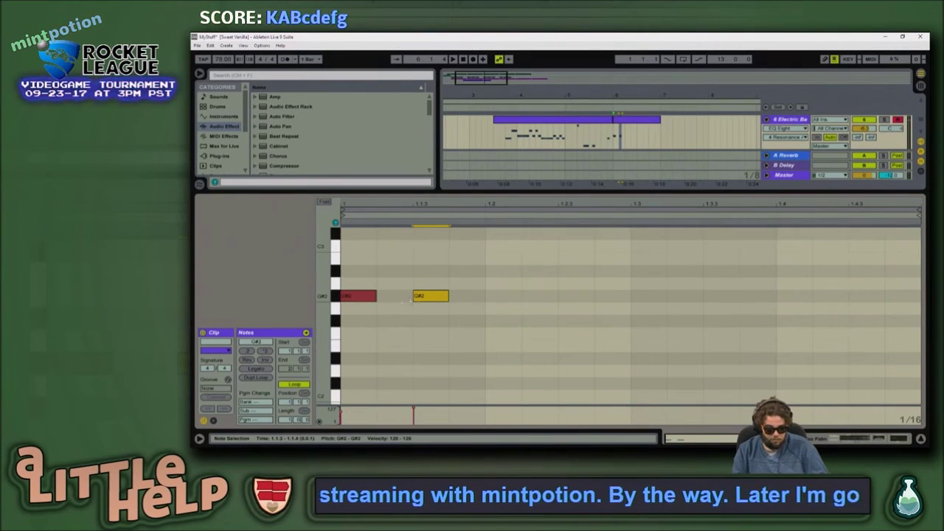
Step: Add a sixteenth note on A#2 at 1.1.4 and duplicate it to 1.2.1 at pitch C3
{"action": "double_click", "coordinate": [472, 289]}
{"action": "key", "text": "Up"}
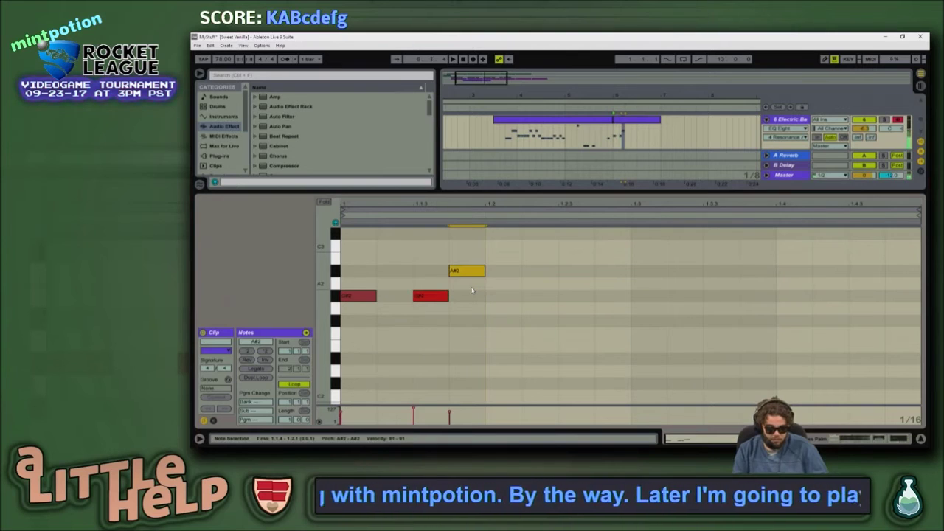
{"action": "key", "text": "ctrl+d"}
{"action": "key", "text": "shift+Up"}
{"action": "key", "text": "Down"}
{"action": "key", "text": "Down"}
{"action": "key", "text": "Down"}
{"action": "key", "text": "Down"}
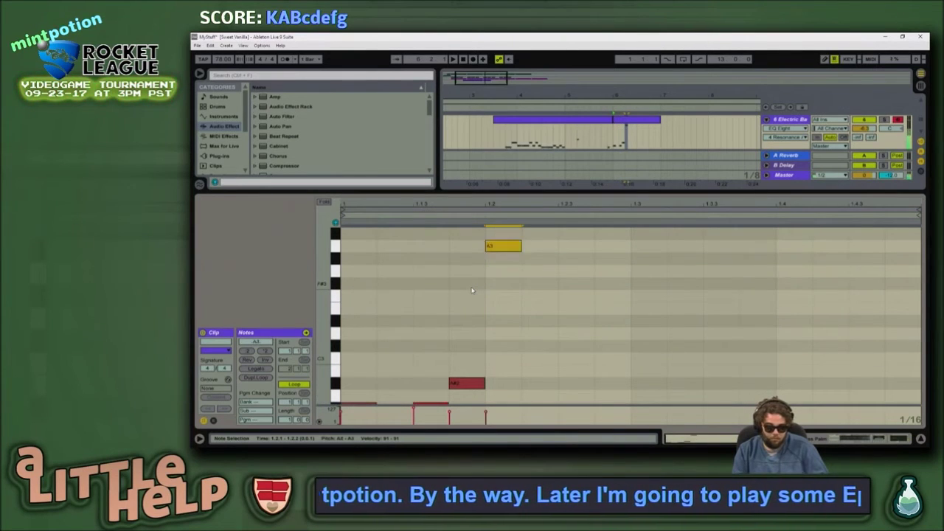
{"action": "key", "text": "Down"}
{"action": "key", "text": "Down"}
{"action": "key", "text": "Down"}
{"action": "key", "text": "Down"}
{"action": "key", "text": "Down"}
{"action": "key", "text": "Down"}
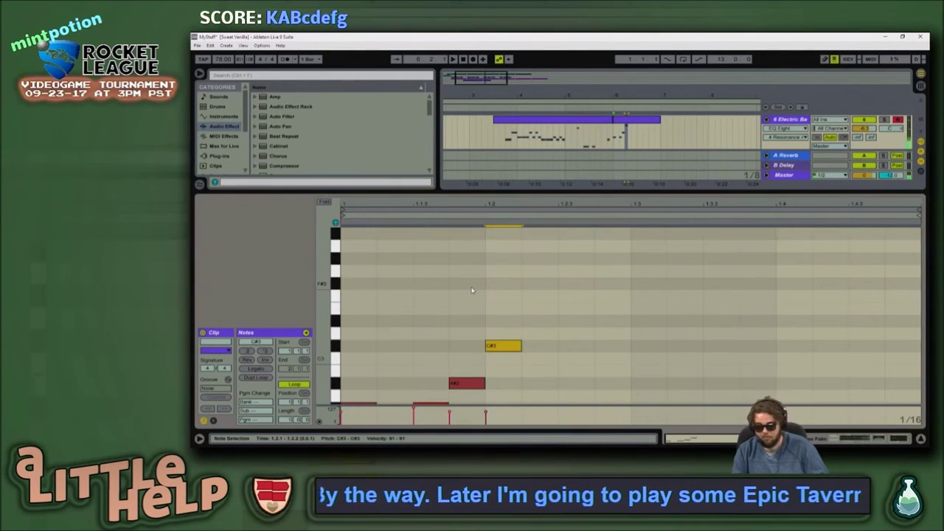
Step: Try duplicating the C3 note to A#2 at 1.2.3 and G#2 at 1.3.1, and audition the result
{"action": "key", "text": "ctrl+d"}
{"action": "key", "text": "Right"}
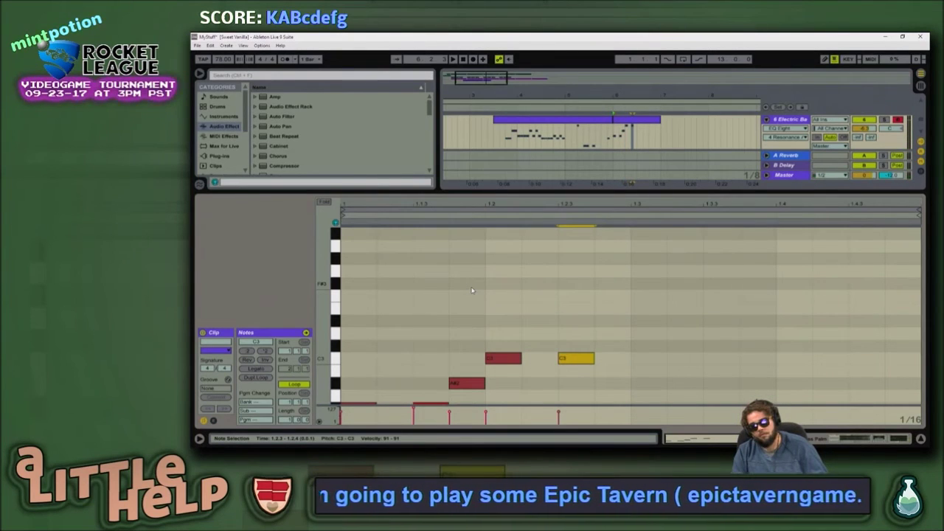
{"action": "key", "text": "Down"}
{"action": "key", "text": "Down"}
{"action": "key", "text": "ctrl+d"}
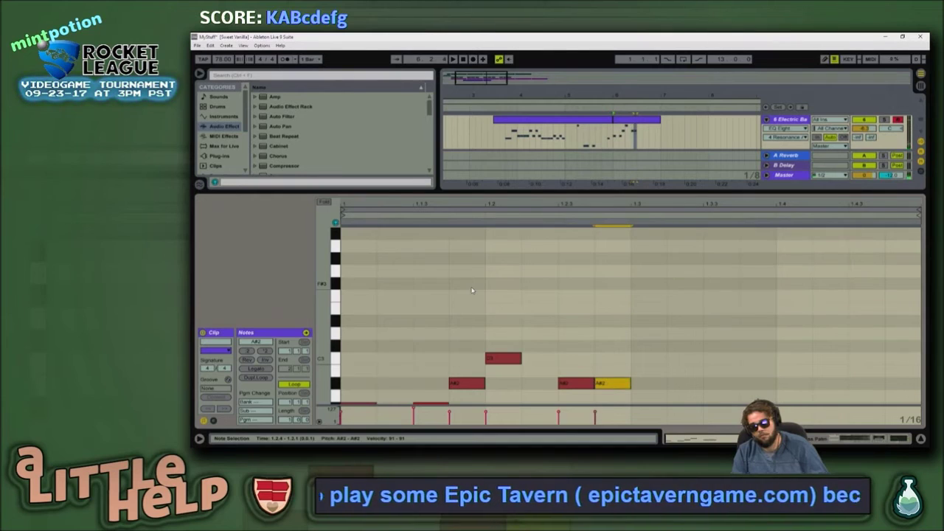
{"action": "key", "text": "Down"}
{"action": "key", "text": "Down"}
{"action": "key", "text": "Right"}
{"action": "key", "text": "Right"}
{"action": "key", "text": "Left"}
{"action": "key", "text": "space"}
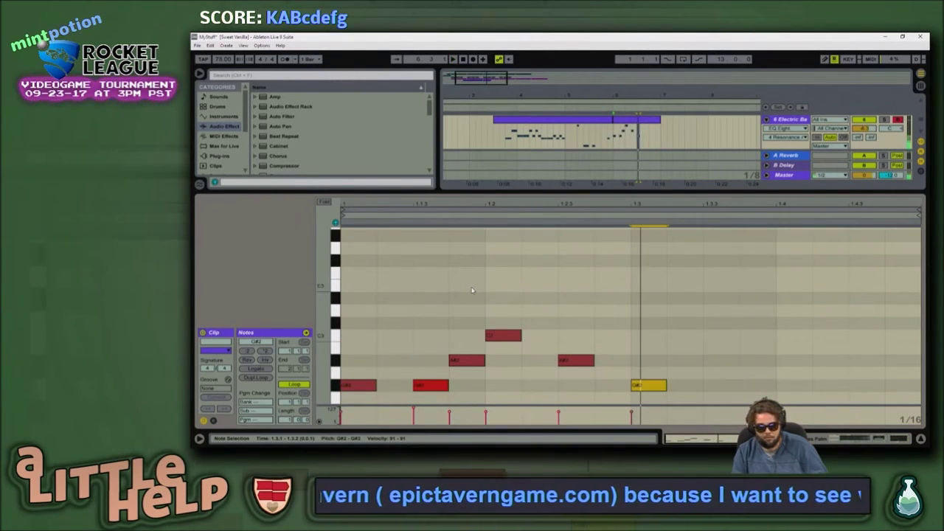
Step: Delete the A#2 note at 1.2.3 and the G#2 note at 1.3.1
{"action": "left_click_drag", "start_coordinate": [598, 334], "coordinate": [696, 401]}
{"action": "key", "text": "Delete"}
Step: Switch to a 1/8 triplet grid and add an A#2 note on the second triplet of beat 1.2
{"action": "key", "text": "ctrl+3"}
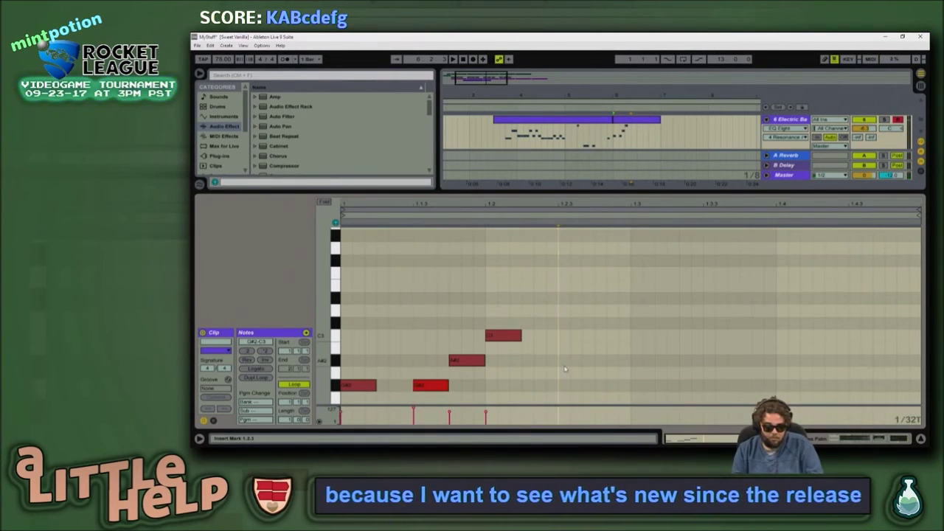
{"action": "left_click", "coordinate": [552, 349]}
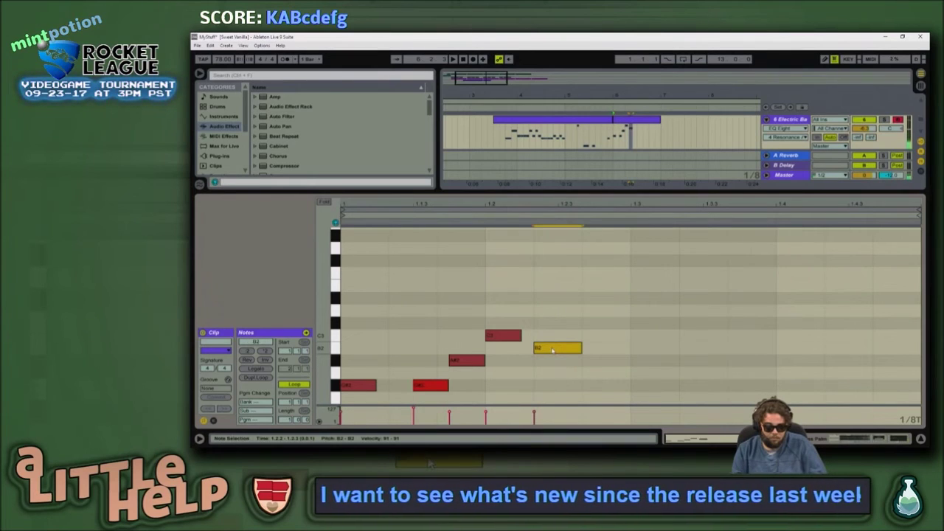
{"action": "key", "text": "Down"}
{"action": "key", "text": "Down"}
{"action": "key", "text": "Down"}
{"action": "key", "text": "Up"}
{"action": "key", "text": "Up"}
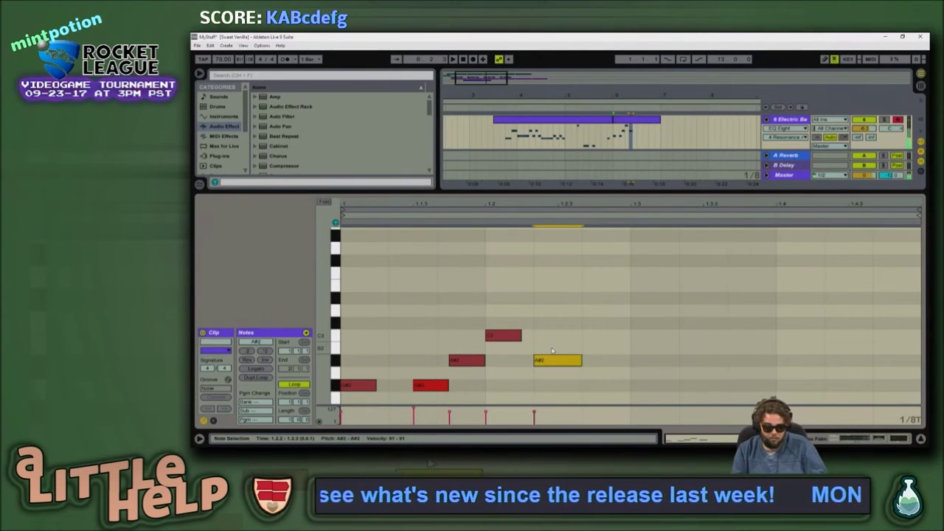
Step: Duplicate the triplet note to G#2 on the last triplet of beat 1.2 and to G2 at 1.3.1
{"action": "key", "text": "ctrl+d"}
{"action": "key", "text": "Down"}
{"action": "key", "text": "Down"}
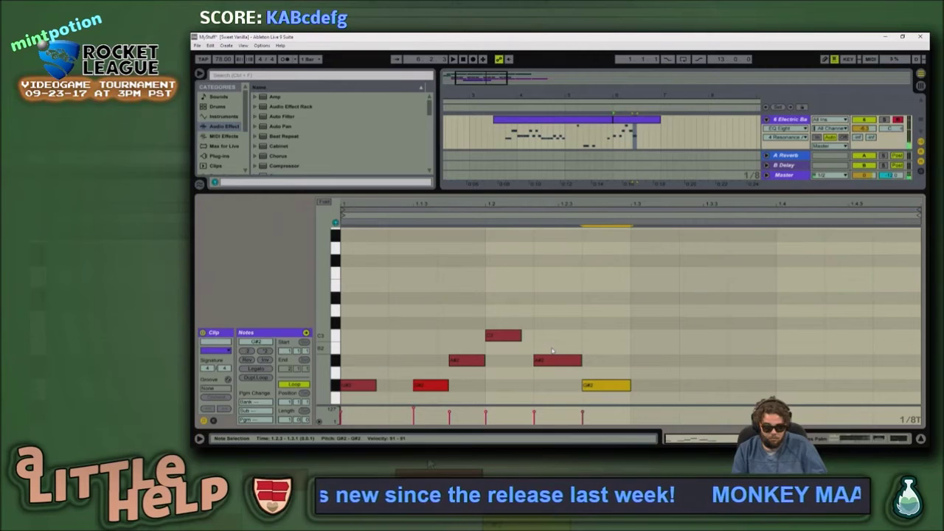
{"action": "key", "text": "ctrl+d"}
{"action": "key", "text": "Down"}
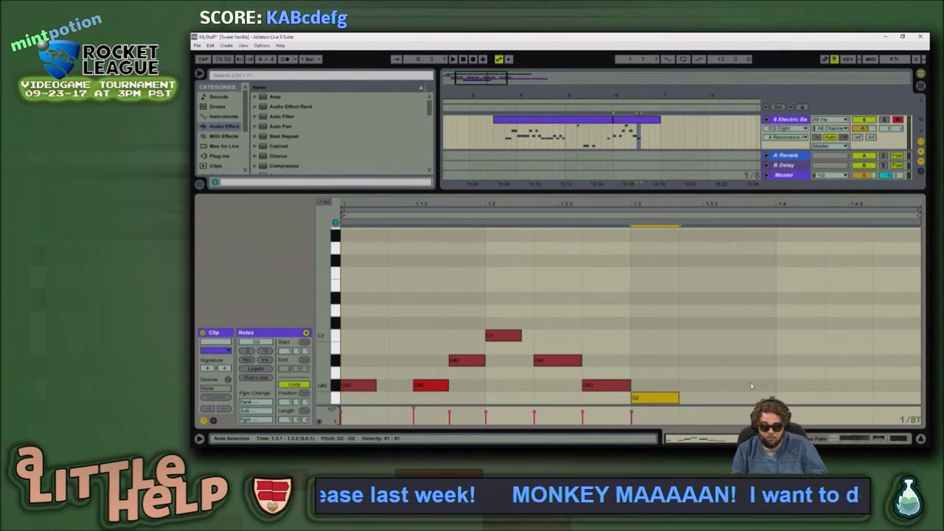
Step: Add an eighth-triplet note on B2 at 1.4.1 and duplicate it onto the following triplet at G#2
{"action": "scroll", "coordinate": [752, 386], "scroll_direction": "down", "scroll_amount": 2}
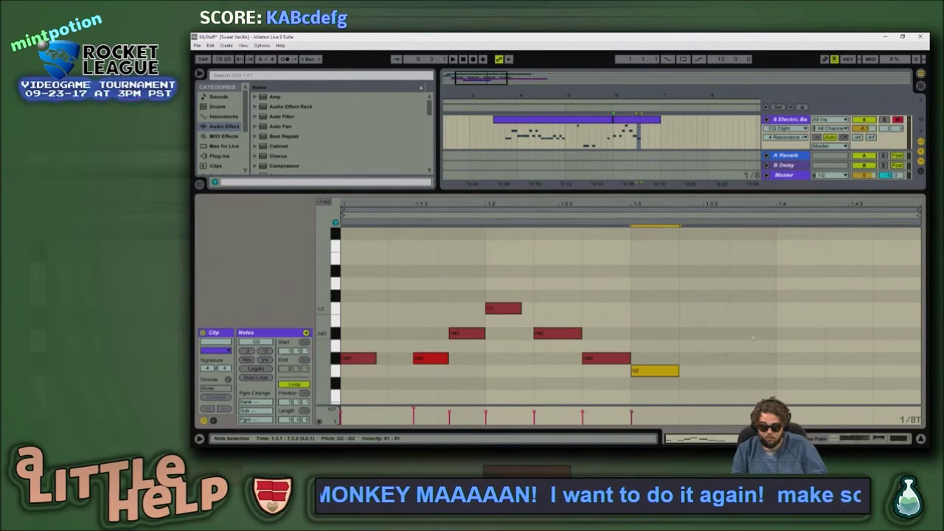
{"action": "left_click", "coordinate": [790, 321]}
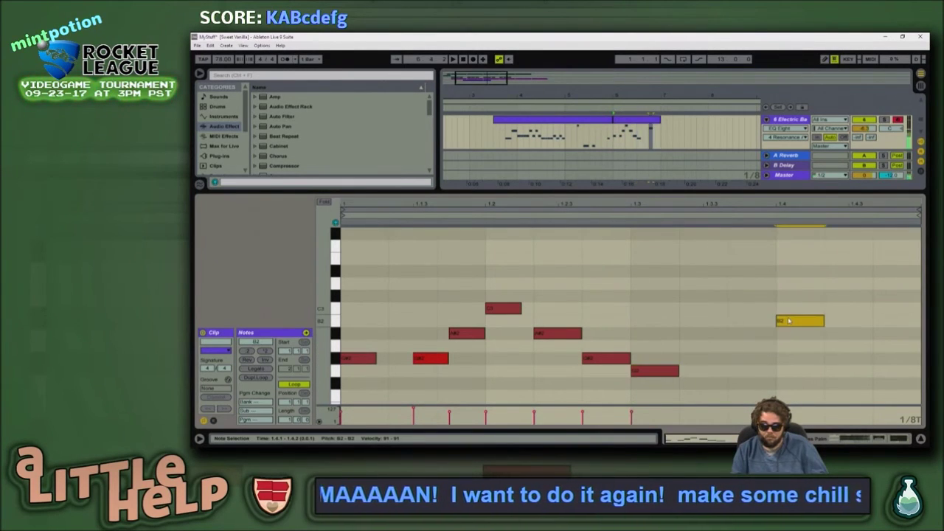
{"action": "key", "text": "ctrl+d"}
{"action": "key", "text": "Down"}
{"action": "key", "text": "Down"}
{"action": "key", "text": "Down"}
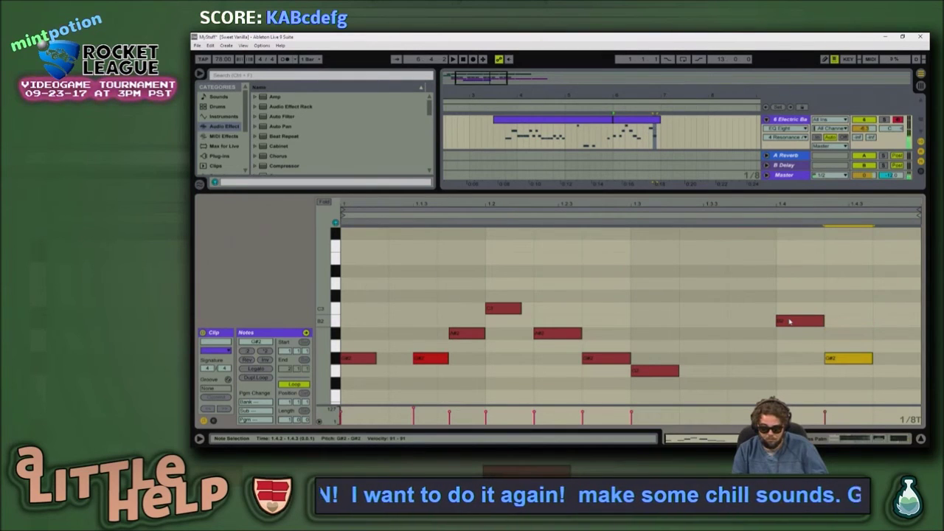
Step: Duplicate the G#2 note after beat 1.4, lower the copy to G2, and coarsen the note grid to 1/4T
{"action": "key", "text": "ctrl+d"}
{"action": "key", "text": "Down"}
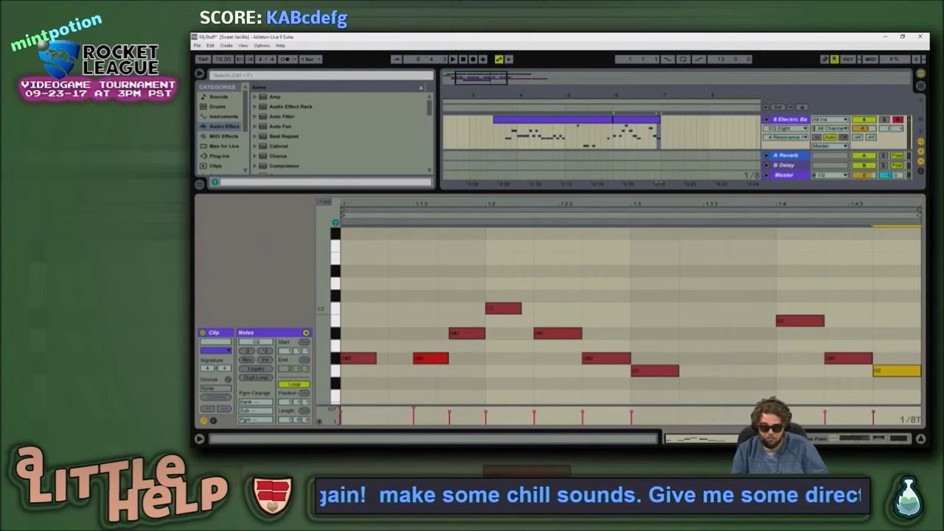
{"action": "key", "text": "ctrl+2"}
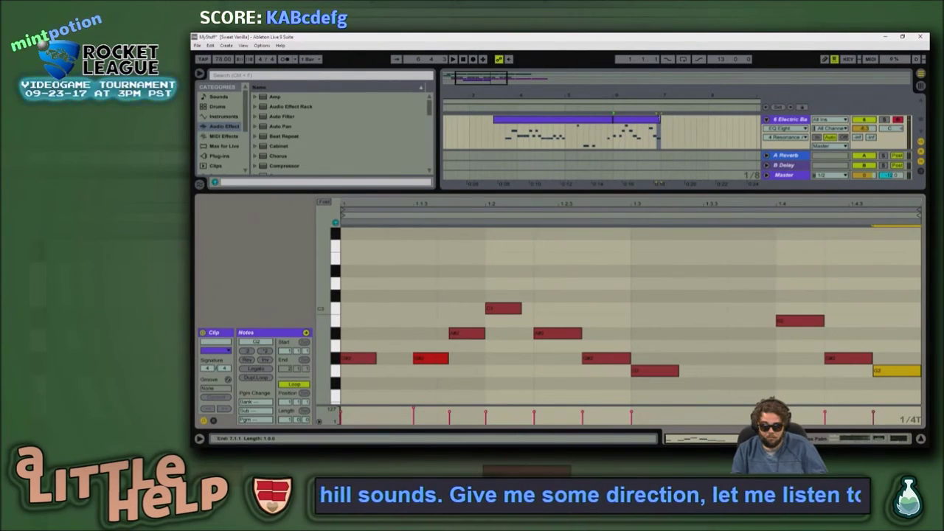
Step: Extend the Electric Bass clip in the arrangement to bar 8 with its looping turned off
{"action": "left_click_drag", "start_coordinate": [659, 119], "coordinate": [708, 120]}
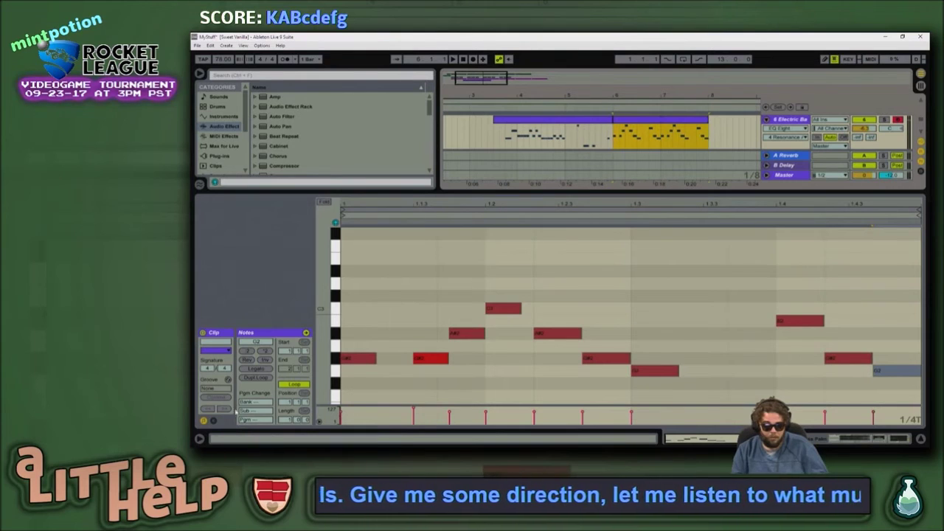
{"action": "key", "text": "ctrl+z"}
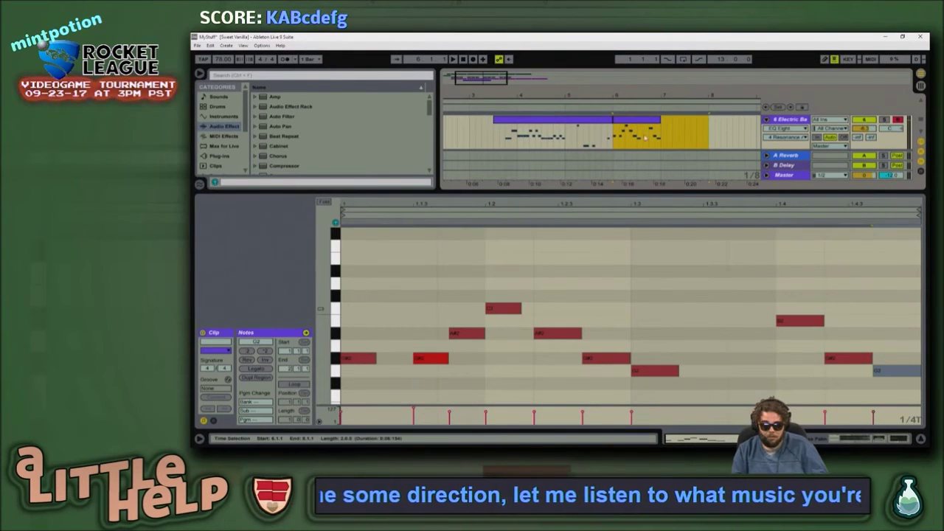
{"action": "key", "text": "ctrl+y"}
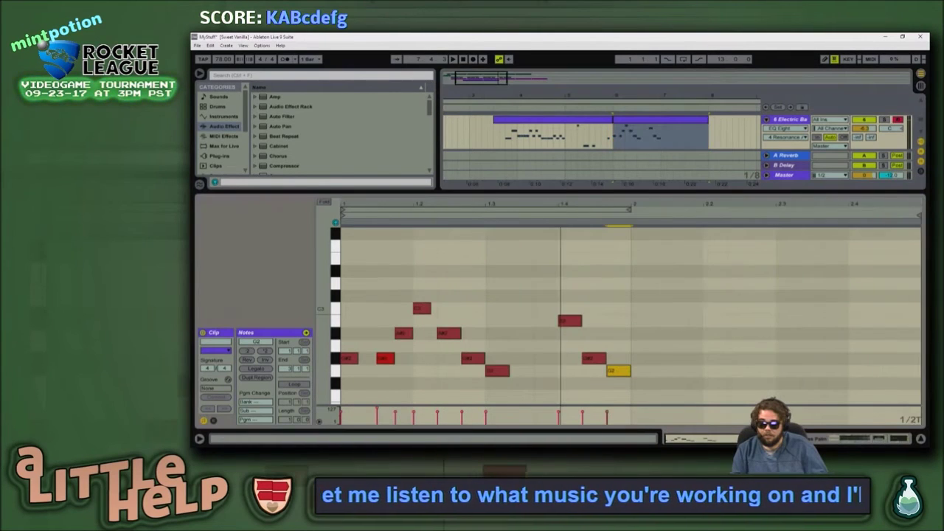
Step: Check the Twitch chat in the browser, return to Ableton Live, and play back the bass line from bar 6
{"action": "key", "text": "alt+Tab"}
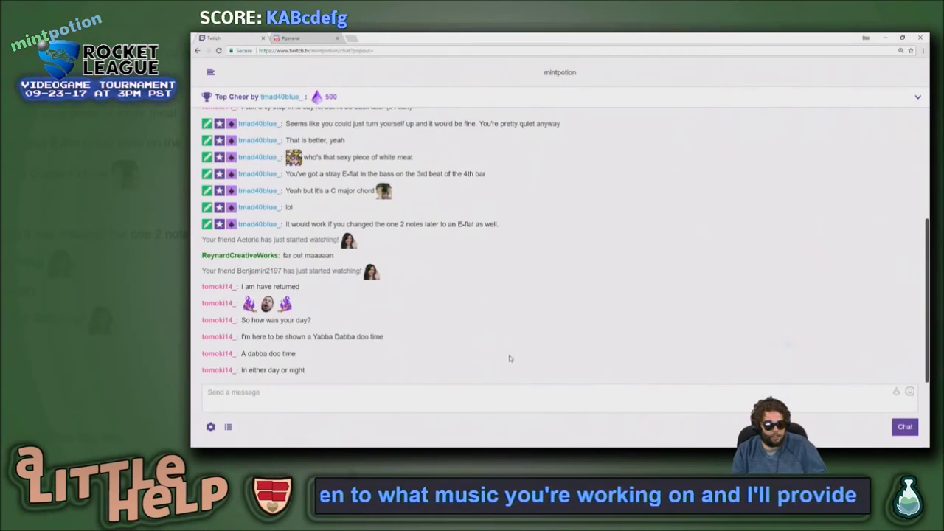
{"action": "key", "text": "alt+Tab"}
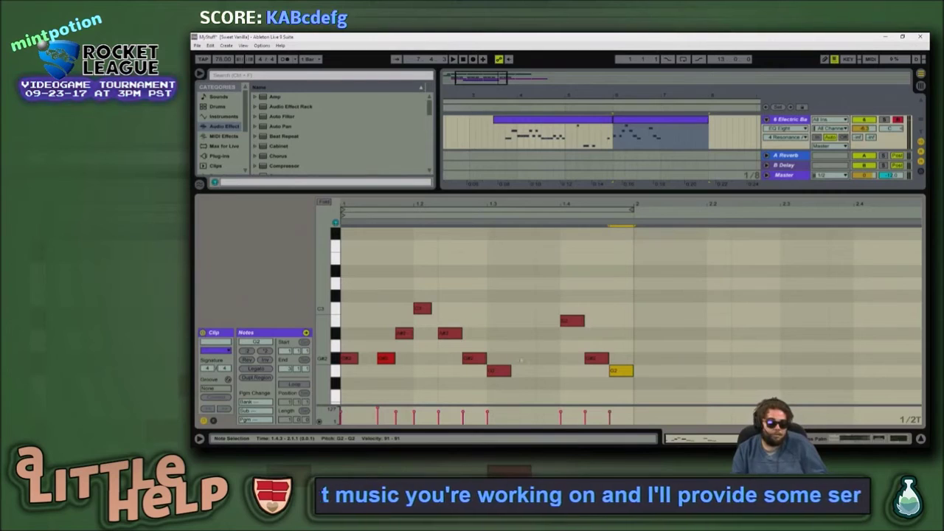
{"action": "scroll", "coordinate": [644, 379], "scroll_direction": "down", "scroll_amount": 2}
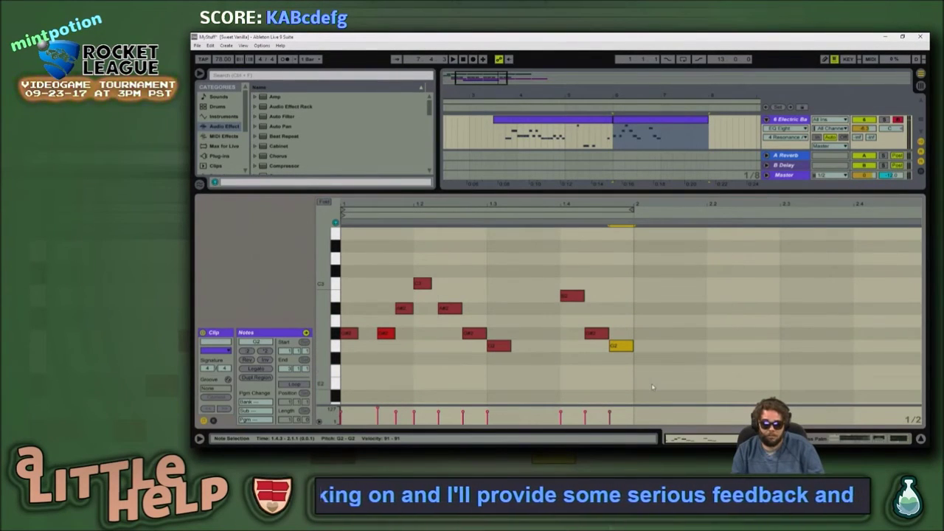
{"action": "key", "text": "space"}
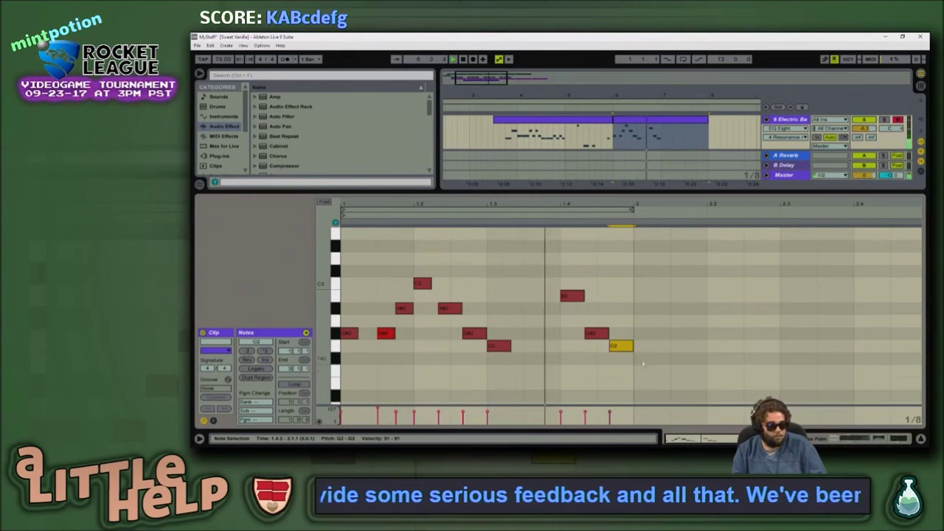
{"action": "key", "text": "space"}
Step: Lower the G2 bass note on beat 1.3 to F2 and audition the phrase
{"action": "left_click_drag", "start_coordinate": [526, 318], "coordinate": [501, 381]}
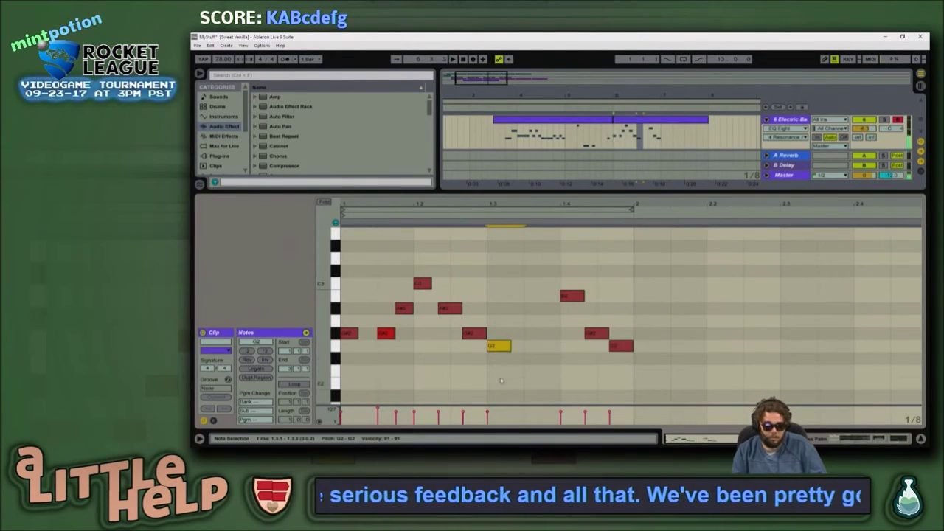
{"action": "key", "text": "space"}
{"action": "key", "text": "space"}
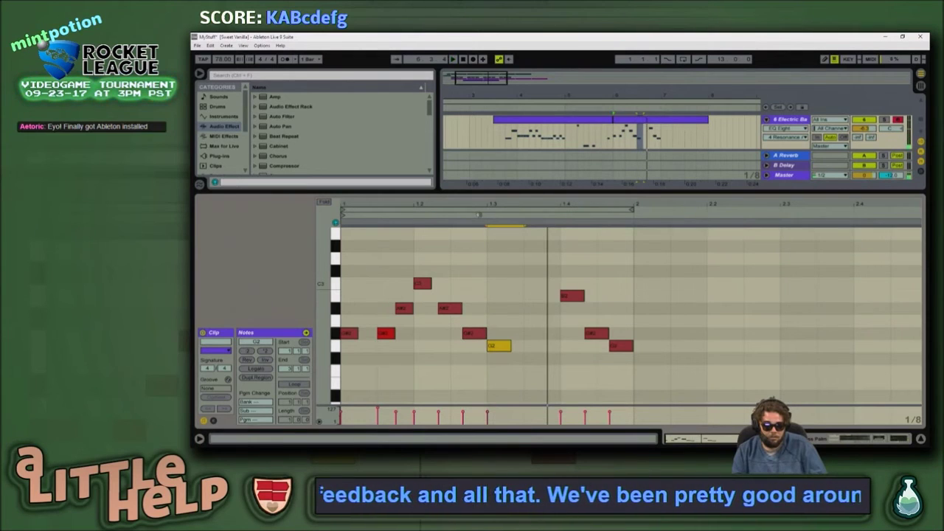
{"action": "left_click_drag", "start_coordinate": [522, 323], "coordinate": [502, 361]}
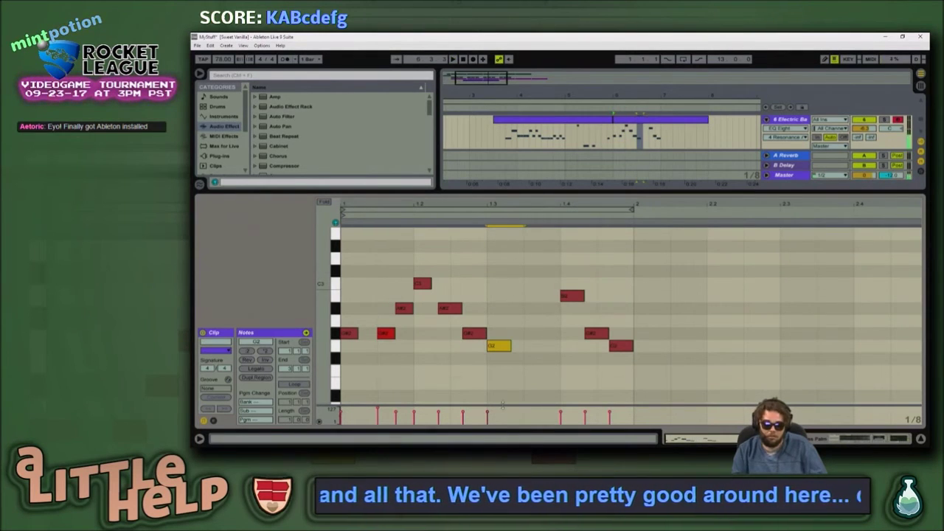
{"action": "key", "text": "Down"}
{"action": "key", "text": "Down"}
{"action": "key", "text": "space"}
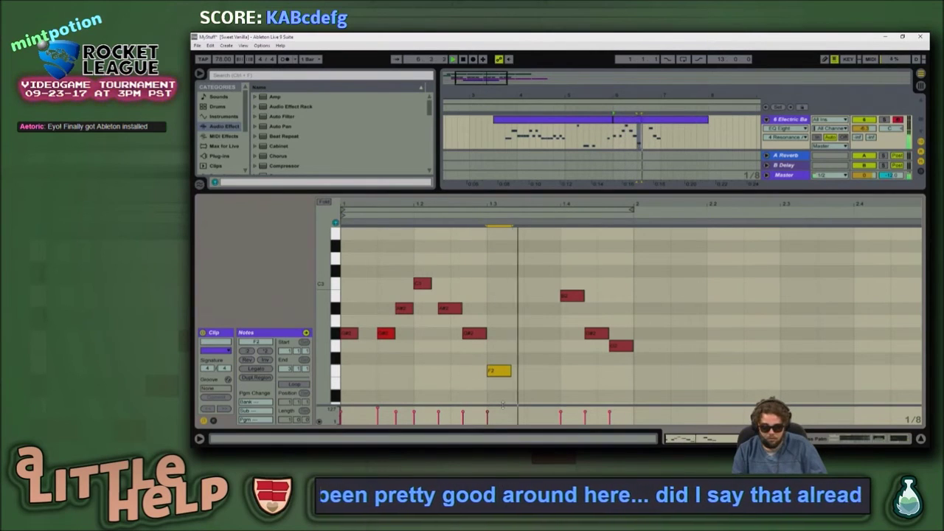
{"action": "key", "text": "space"}
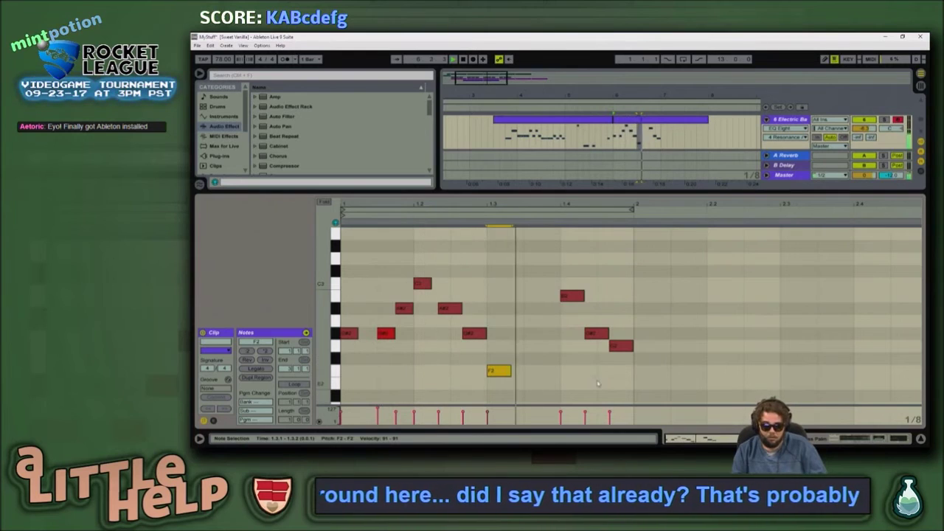
Step: Lower the B2 note on beat 1.4 to A#2 and play the phrase back
{"action": "left_click", "coordinate": [568, 297]}
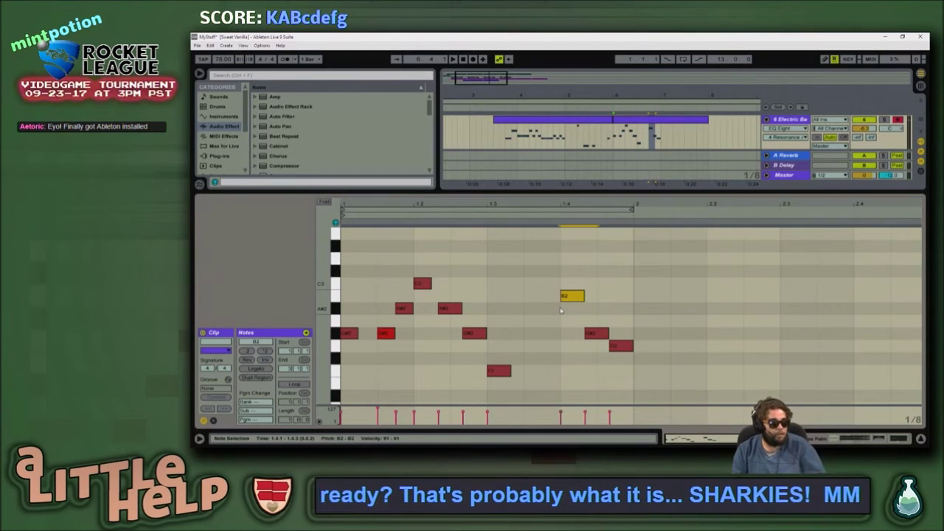
{"action": "key", "text": "Down"}
{"action": "key", "text": "space"}
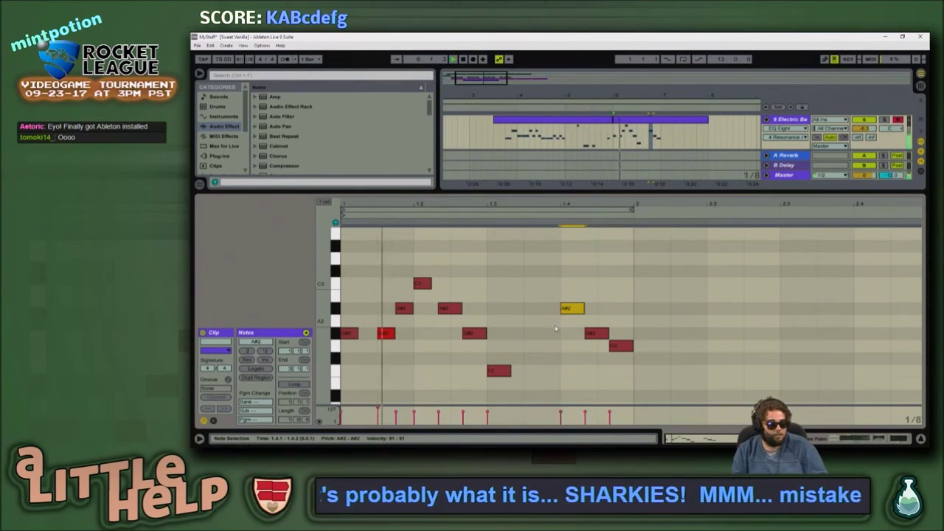
Step: Add an E2 eighth note at the start of bar 2 and a duplicate right after it raised to G2
{"action": "double_click", "coordinate": [649, 378]}
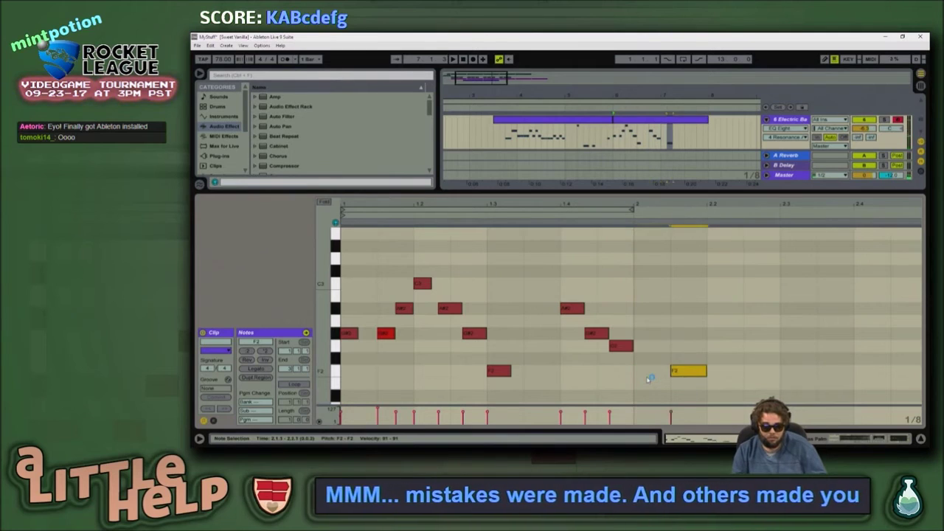
{"action": "key", "text": "Down"}
{"action": "key", "text": "ctrl+d"}
{"action": "key", "text": "Up"}
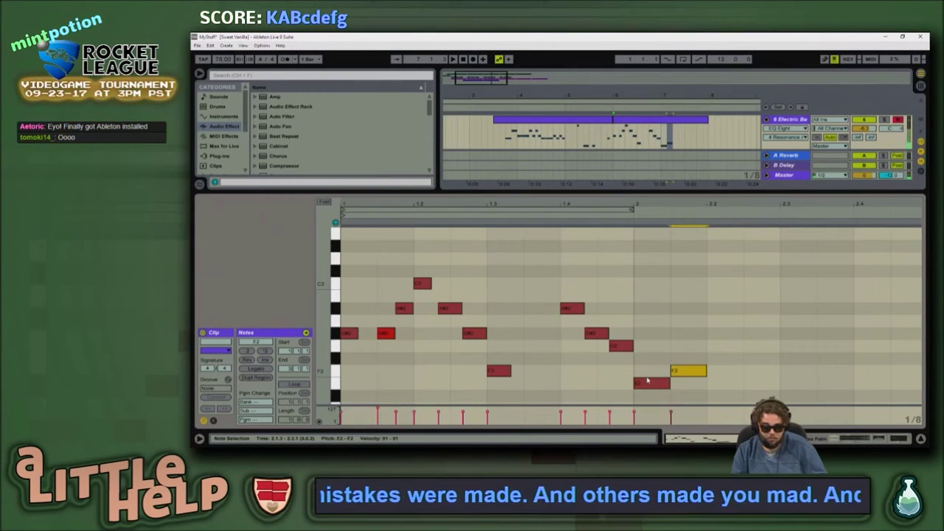
{"action": "key", "text": "Up"}
{"action": "key", "text": "Up"}
{"action": "key", "text": "Down"}
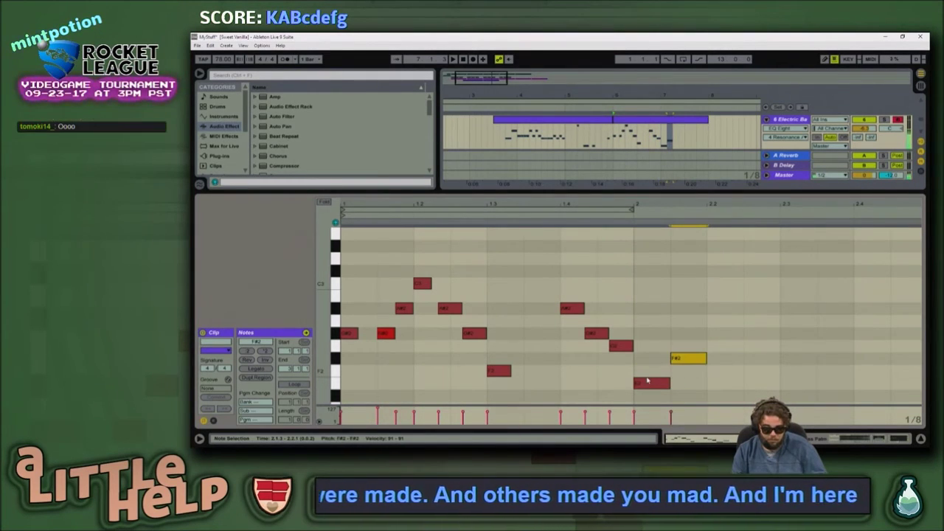
{"action": "key", "text": "Down"}
{"action": "key", "text": "Up"}
{"action": "key", "text": "Up"}
Step: Continue the run with duplicated eighth notes on A#2 at beat 2.2 and C3 at 2.2.3, and audition it
{"action": "key", "text": "ctrl+d"}
{"action": "key", "text": "Up"}
{"action": "key", "text": "Up"}
{"action": "key", "text": "Up"}
{"action": "key", "text": "ctrl+d"}
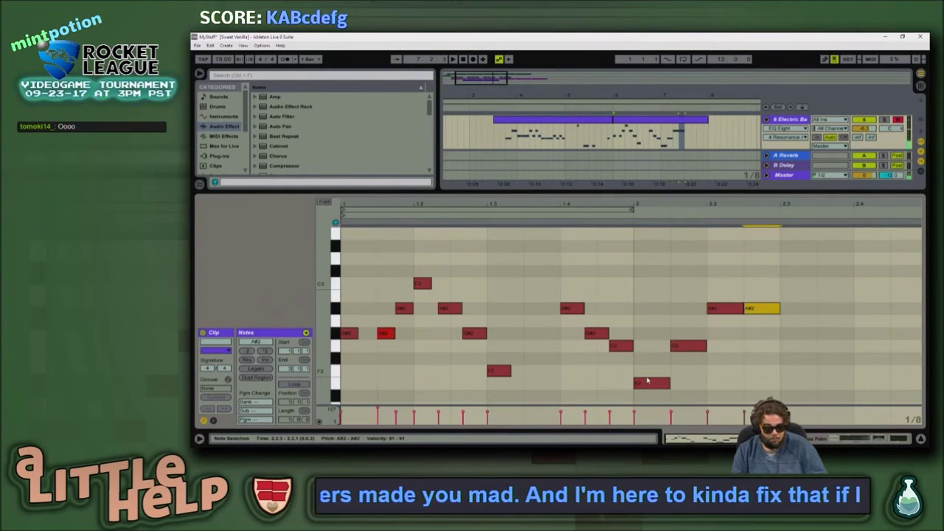
{"action": "key", "text": "Up"}
{"action": "key", "text": "Up"}
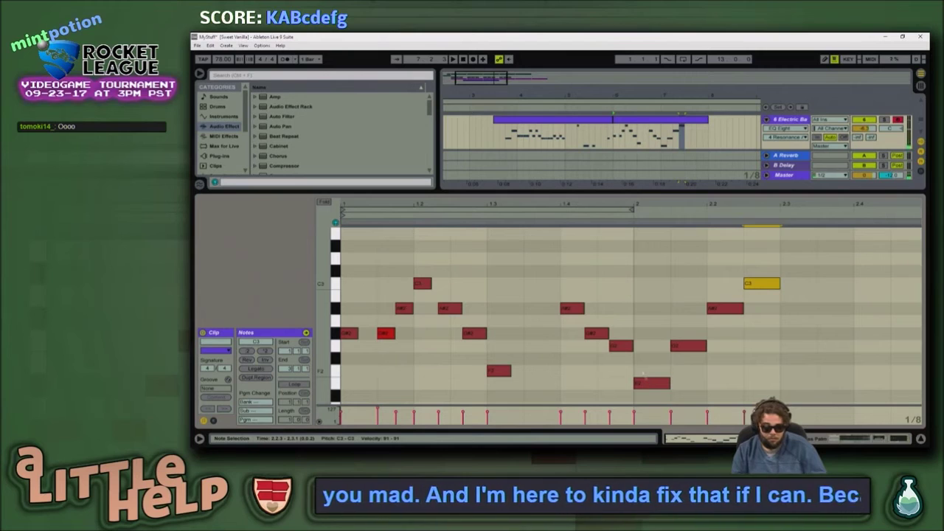
{"action": "key", "text": "space"}
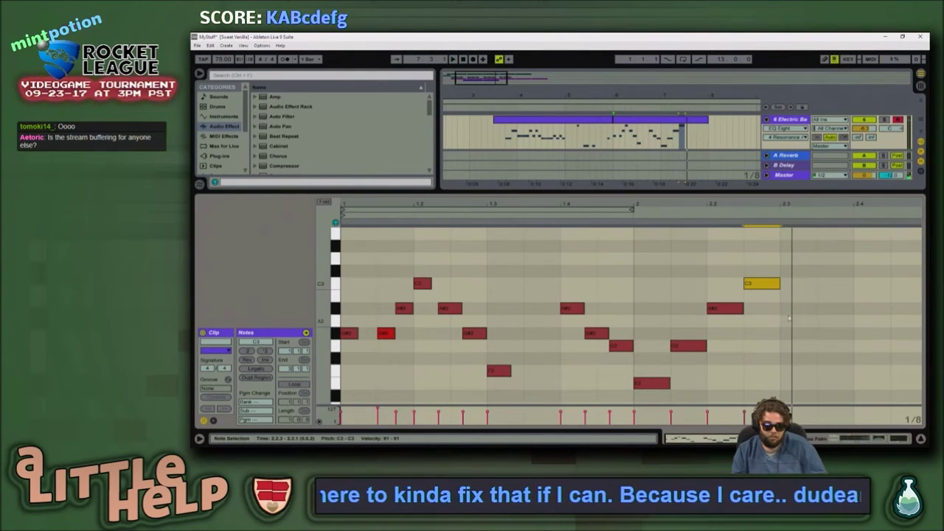
Step: Add a D#3 eighth note on beat 2.3 and a duplicate right after it lowered to C3
{"action": "double_click", "coordinate": [798, 260]}
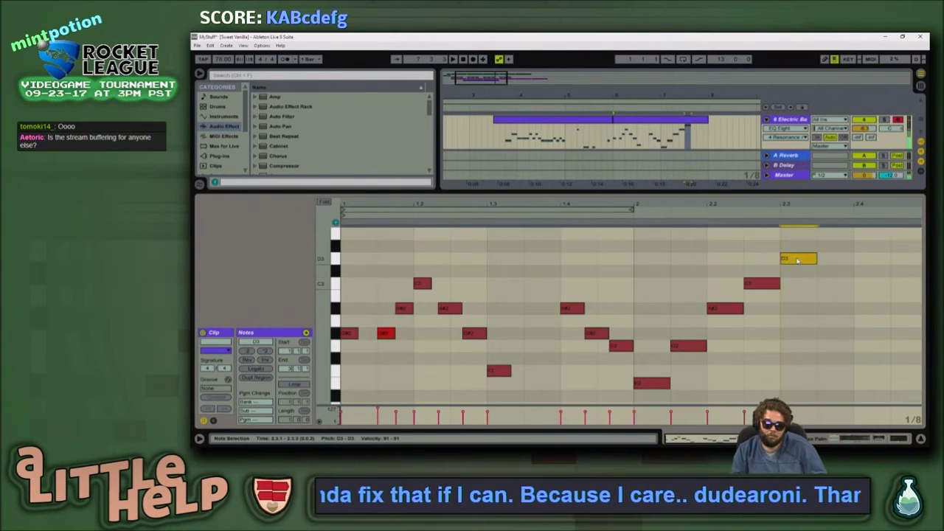
{"action": "key", "text": "Up"}
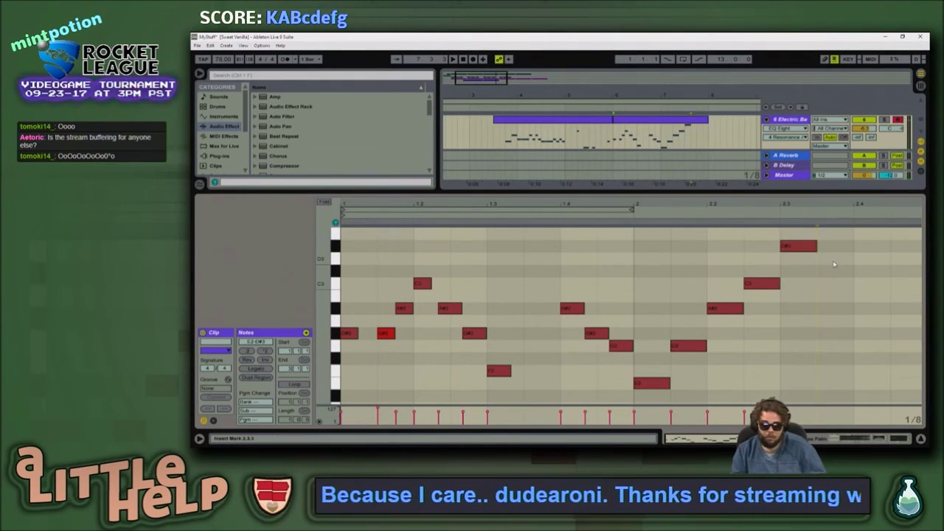
{"action": "key", "text": "ctrl+d"}
{"action": "key", "text": "Down"}
{"action": "key", "text": "Down"}
{"action": "key", "text": "Down"}
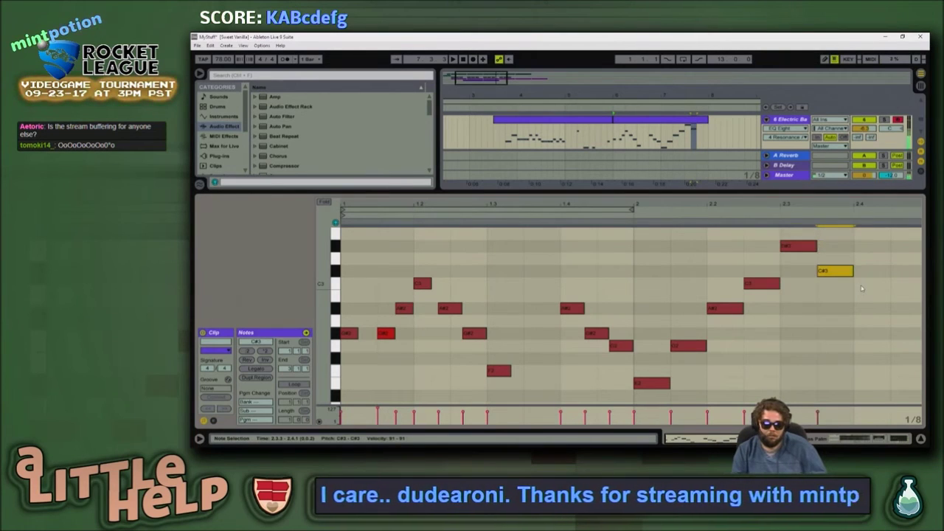
{"action": "left_click_drag", "start_coordinate": [878, 205], "coordinate": [844, 231]}
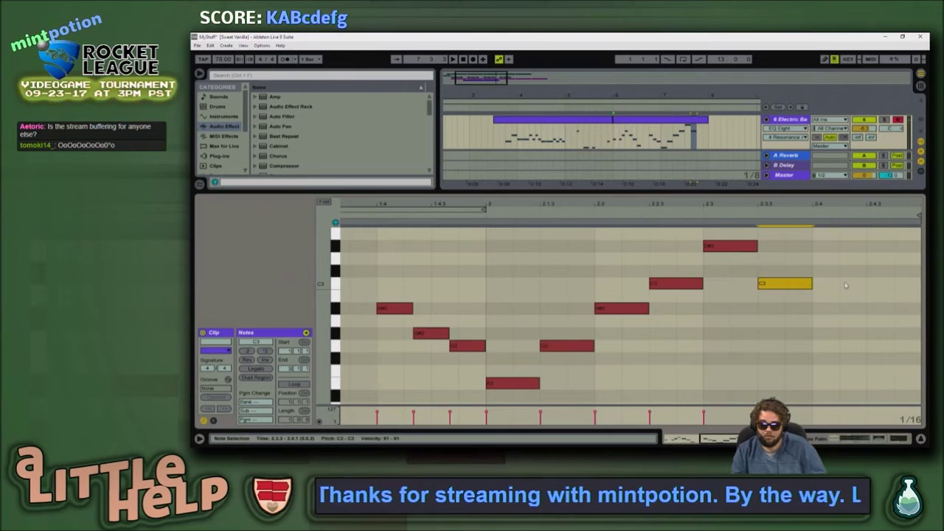
Step: Finish bar 2 with sixteenth notes on A#2 at 2.4.2 and C3 at 2.4.3 and 2.4.4, and audition the clip
{"action": "double_click", "coordinate": [855, 295]}
{"action": "left_click_drag", "start_coordinate": [856, 296], "coordinate": [857, 308]}
{"action": "double_click", "coordinate": [883, 285]}
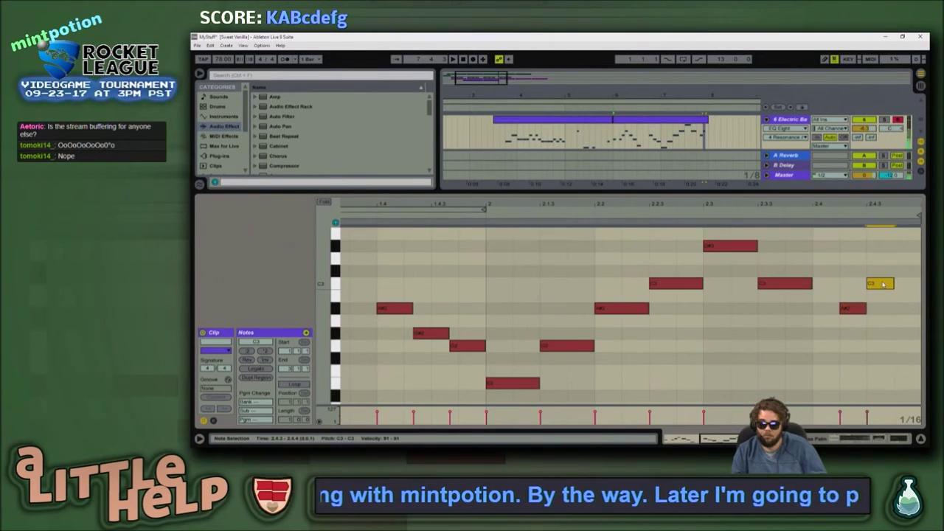
{"action": "double_click", "coordinate": [907, 286]}
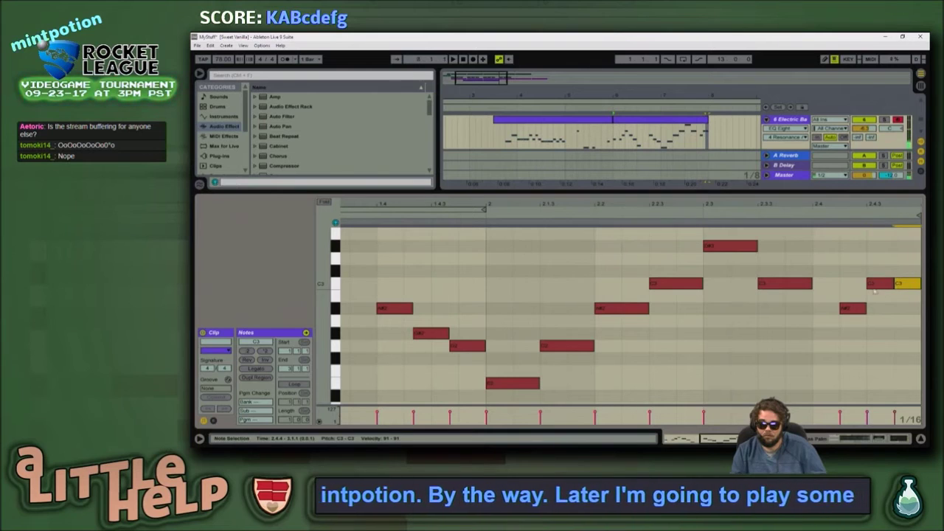
{"action": "key", "text": "space"}
{"action": "key", "text": "space"}
{"action": "scroll", "coordinate": [636, 293], "scroll_direction": "down", "scroll_amount": 2}
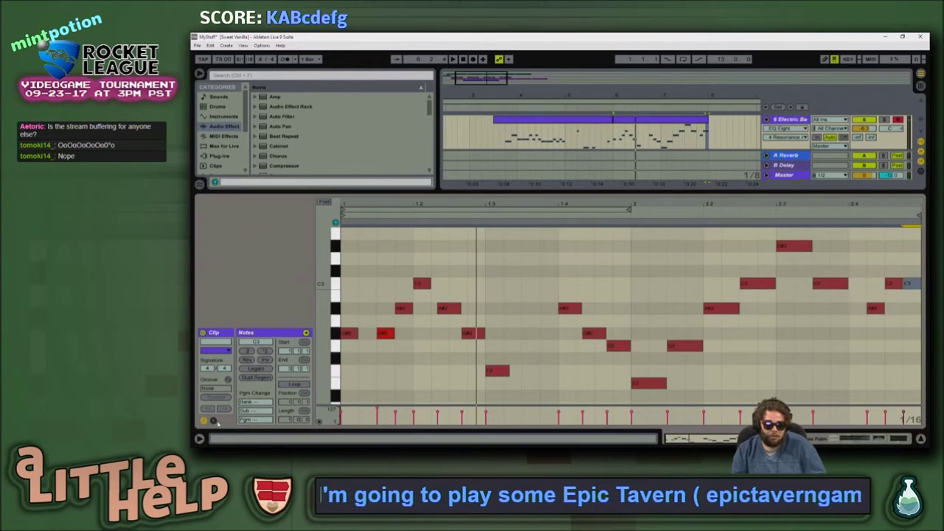
Step: Show the clip's pitch bend envelope, draw an upward peak over the C3 note on beat 1.2, and play it
{"action": "left_click", "coordinate": [214, 421]}
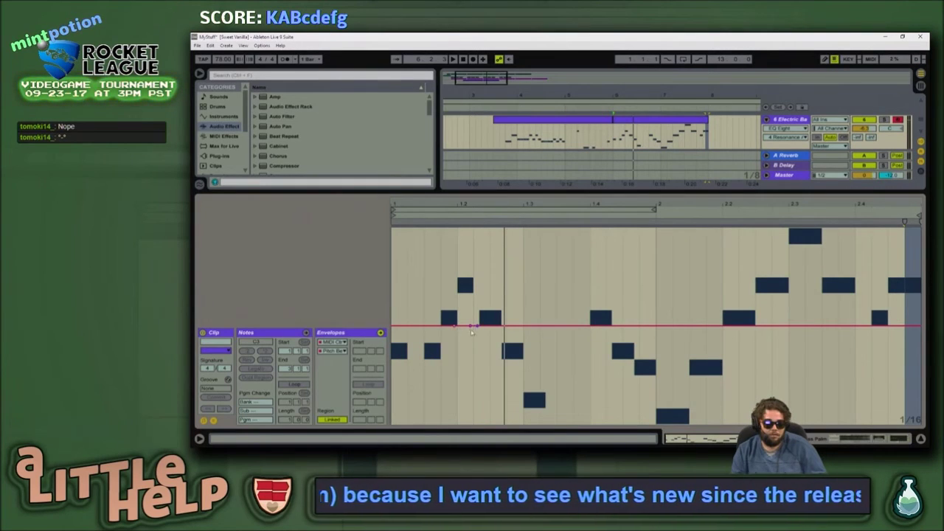
{"action": "left_click_drag", "start_coordinate": [468, 321], "coordinate": [471, 285]}
{"action": "key", "text": "space"}
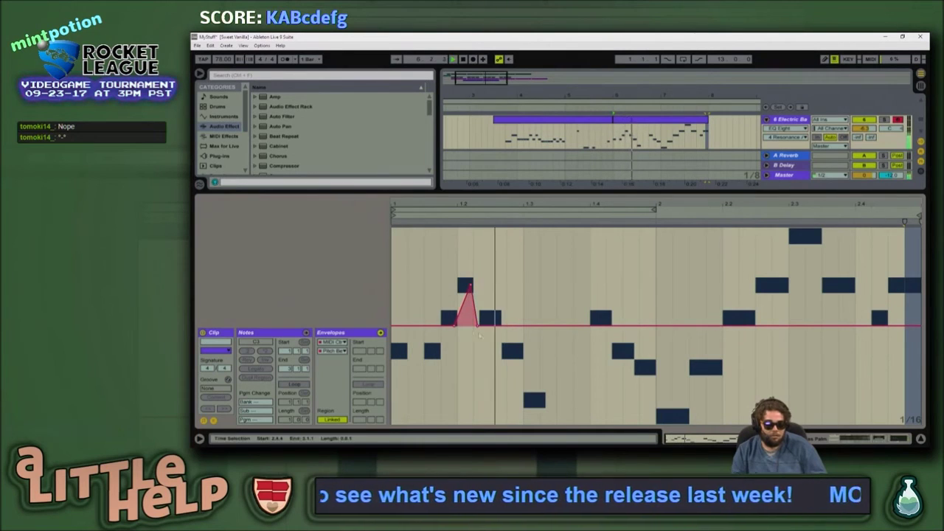
Step: Curve the rising side of the pitch bend peak and set its height to about 3801 while auditioning it
{"action": "left_click_drag", "start_coordinate": [468, 279], "coordinate": [468, 228]}
{"action": "left_click_drag", "start_coordinate": [468, 270], "coordinate": [473, 297]}
{"action": "key", "text": "space"}
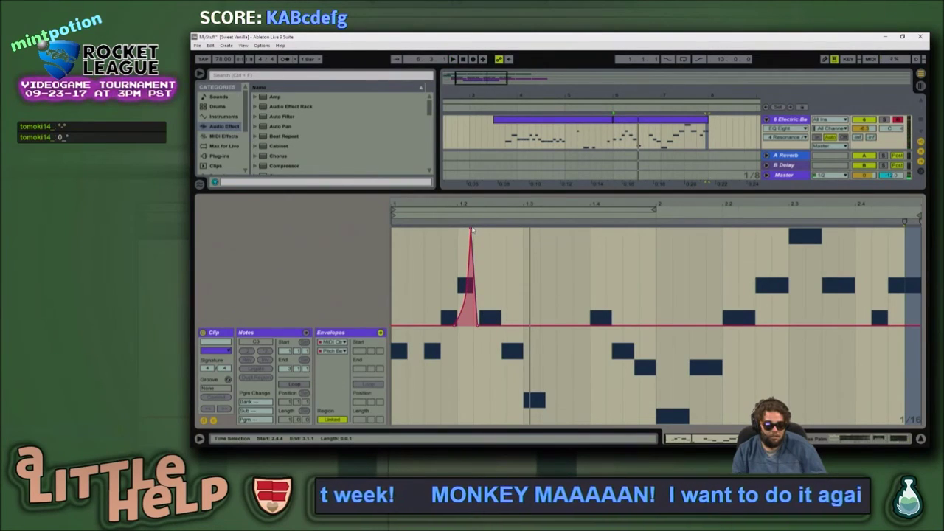
{"action": "left_click_drag", "start_coordinate": [470, 230], "coordinate": [471, 281]}
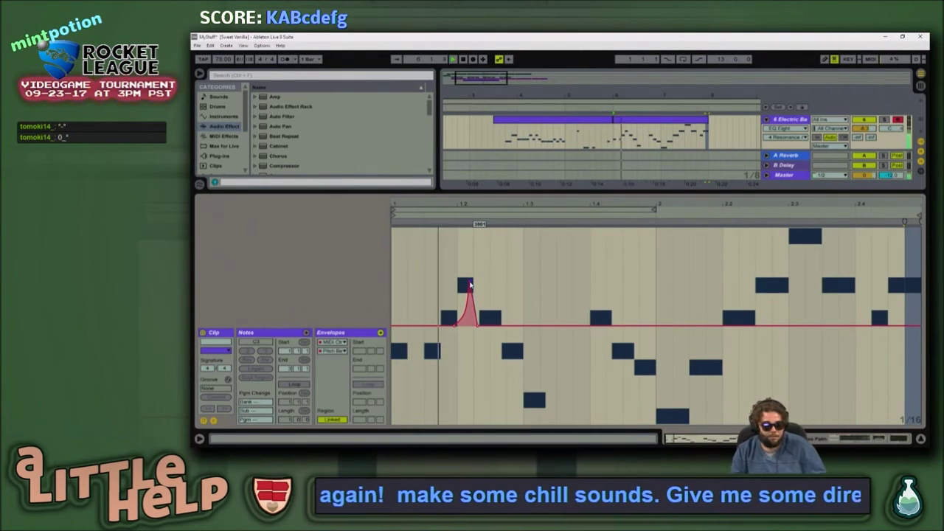
Step: Try a lower pitch bend peak of about 2187, stop playback, and undo the last envelope changes
{"action": "left_click_drag", "start_coordinate": [470, 286], "coordinate": [468, 302]}
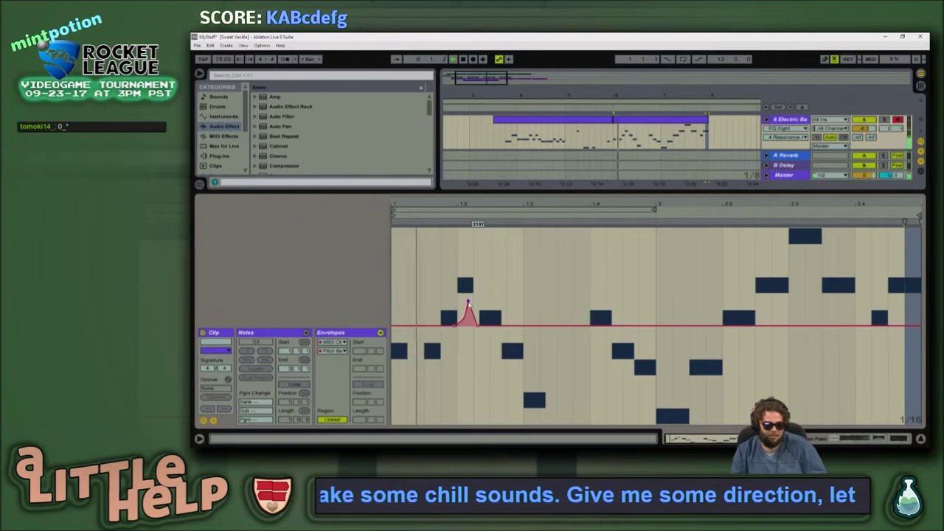
{"action": "key", "text": "space"}
{"action": "key", "text": "ctrl+z"}
{"action": "key", "text": "ctrl+z"}
{"action": "key", "text": "ctrl+z"}
{"action": "key", "text": "ctrl+z"}
{"action": "key", "text": "ctrl+z"}
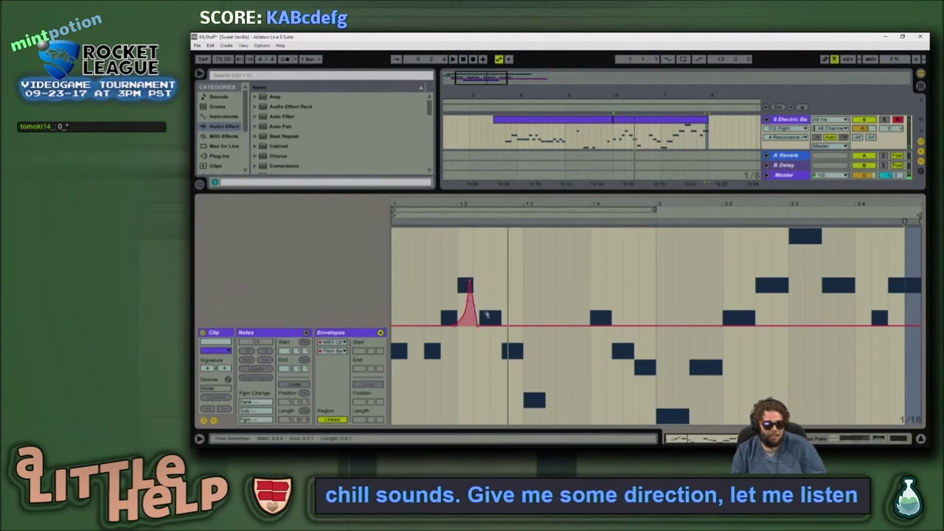
Step: Clear the clip's pitch bend envelope, return to the bass track's device chain, and save the set
{"action": "right_click", "coordinate": [495, 309]}
{"action": "left_click", "coordinate": [523, 315]}
{"action": "left_click", "coordinate": [538, 297]}
{"action": "key", "text": "shift+Tab"}
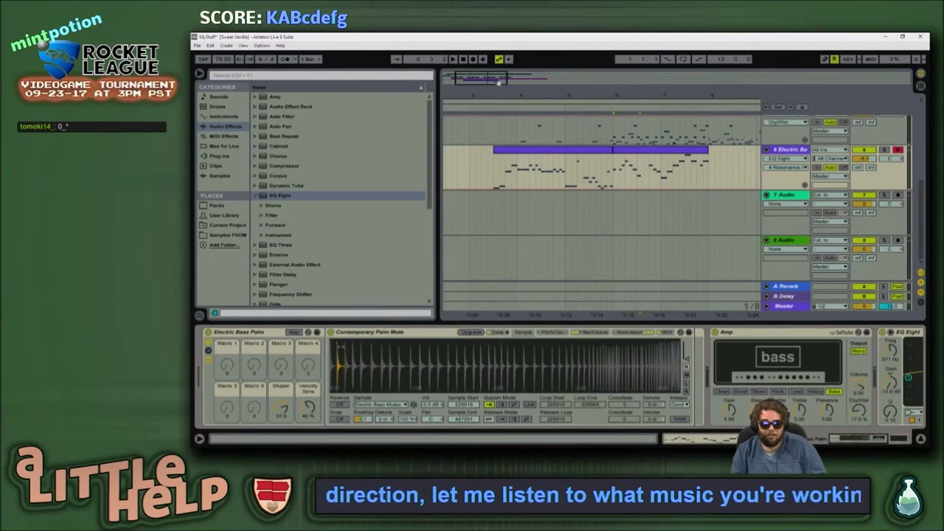
{"action": "left_click_drag", "start_coordinate": [502, 82], "coordinate": [506, 80]}
{"action": "key", "text": "ctrl+s"}
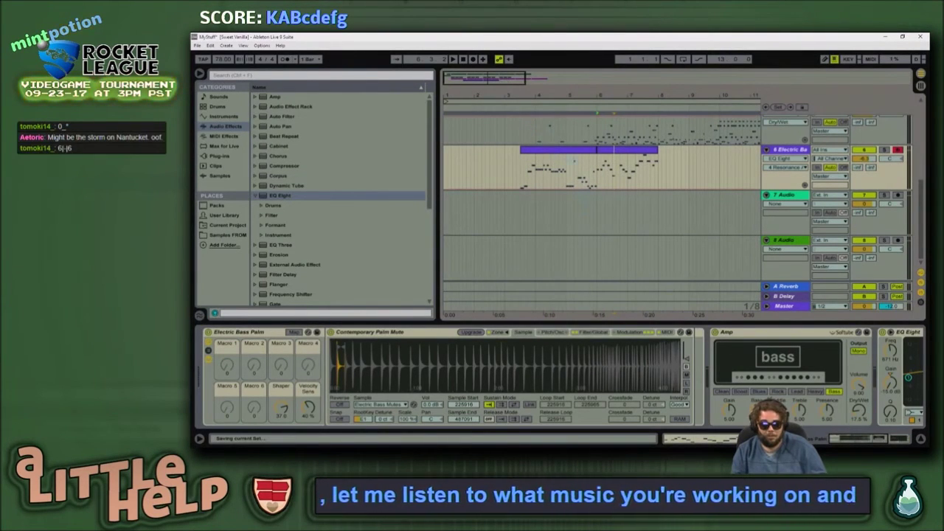
Step: Play the whole arrangement from its beginning
{"action": "scroll", "coordinate": [599, 151], "scroll_direction": "up", "scroll_amount": 1}
{"action": "scroll", "coordinate": [598, 152], "scroll_direction": "down", "scroll_amount": 4}
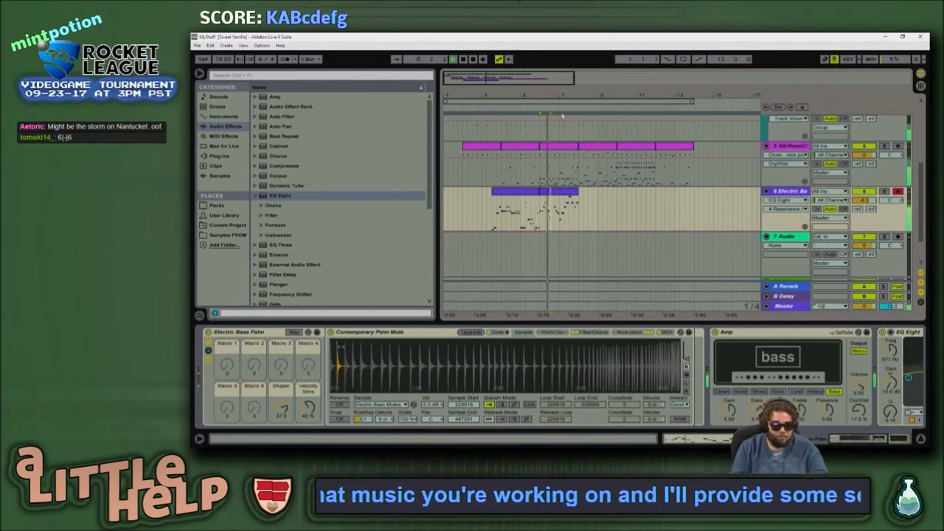
{"action": "key", "text": "Home"}
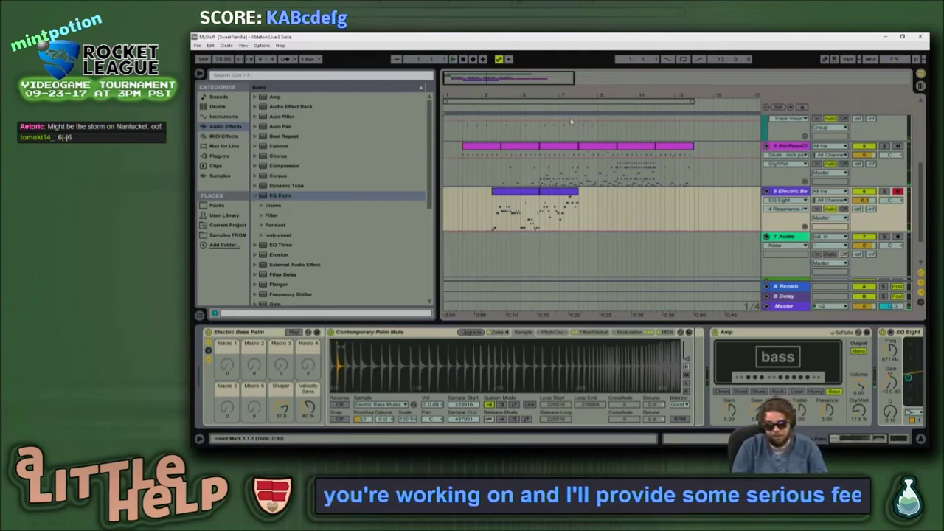
{"action": "key", "text": "space"}
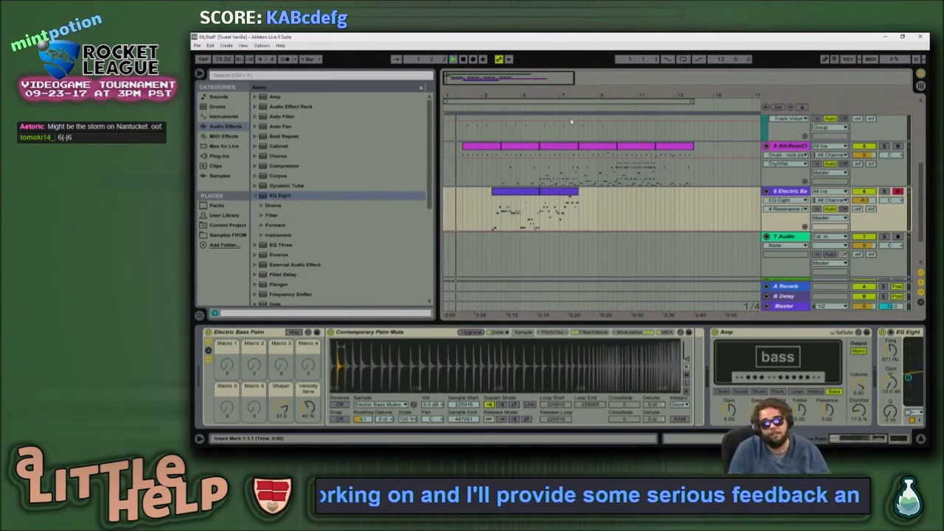
Step: Switch to the Twitch chat in the browser to read it, and return to the arrangement in Ableton Live
{"action": "key", "text": "alt+Tab"}
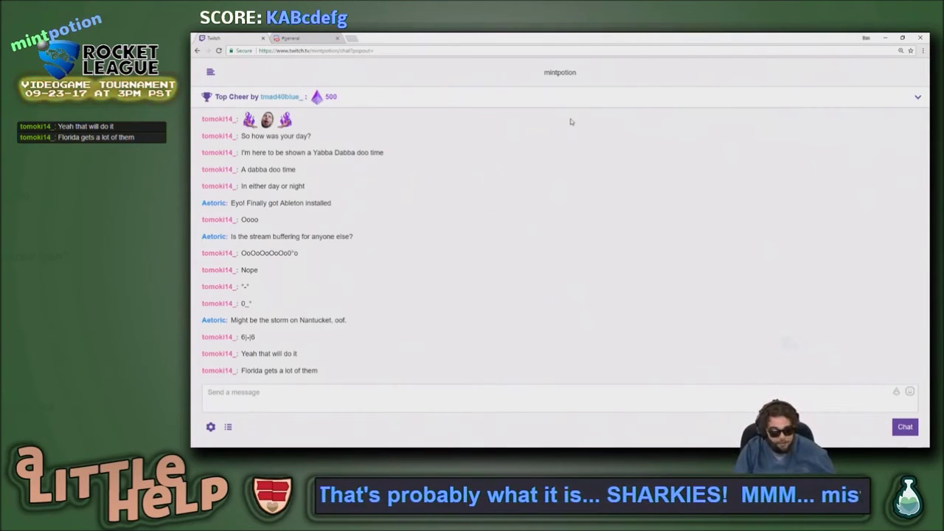
{"action": "key", "text": "alt+Tab"}
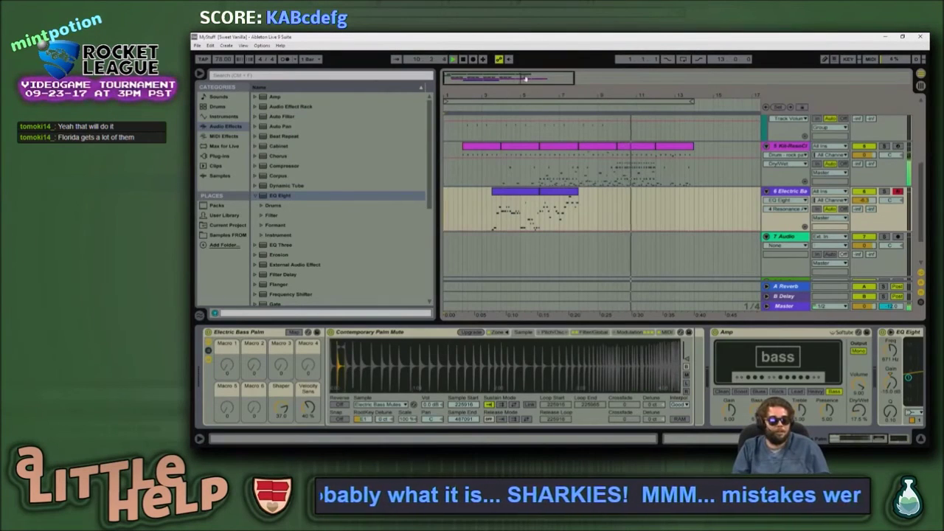
{"action": "scroll", "coordinate": [559, 186], "scroll_direction": "down", "scroll_amount": 2}
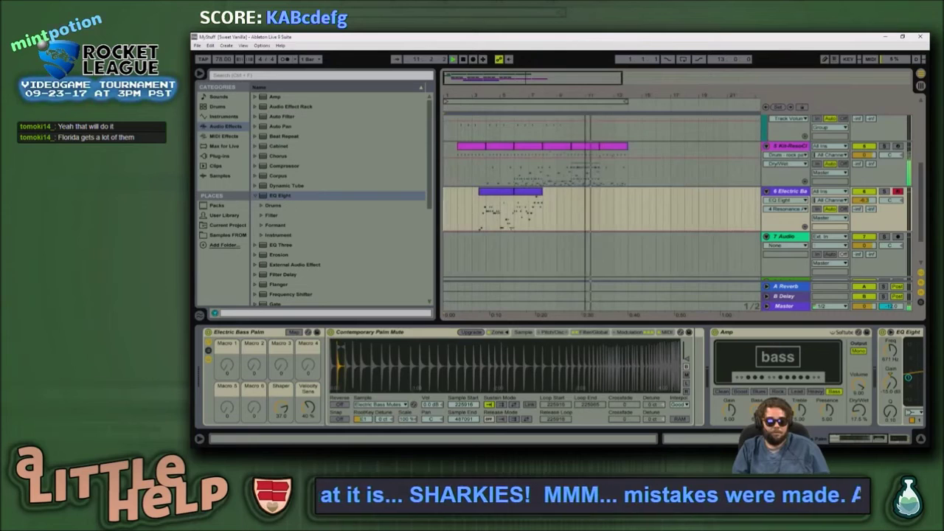
{"action": "scroll", "coordinate": [558, 186], "scroll_direction": "up", "scroll_amount": 2}
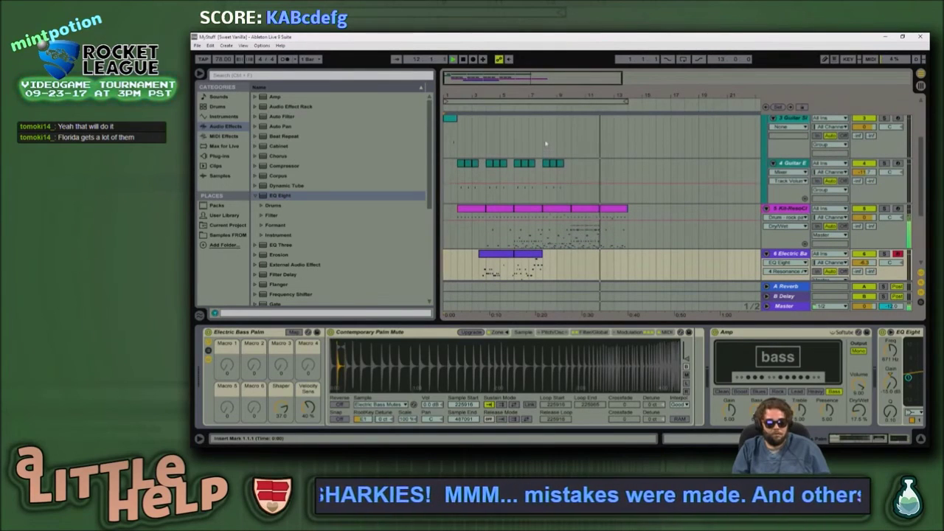
Step: Play the arrangement from bar 6 to hear the drums and bass together
{"action": "left_click", "coordinate": [545, 142]}
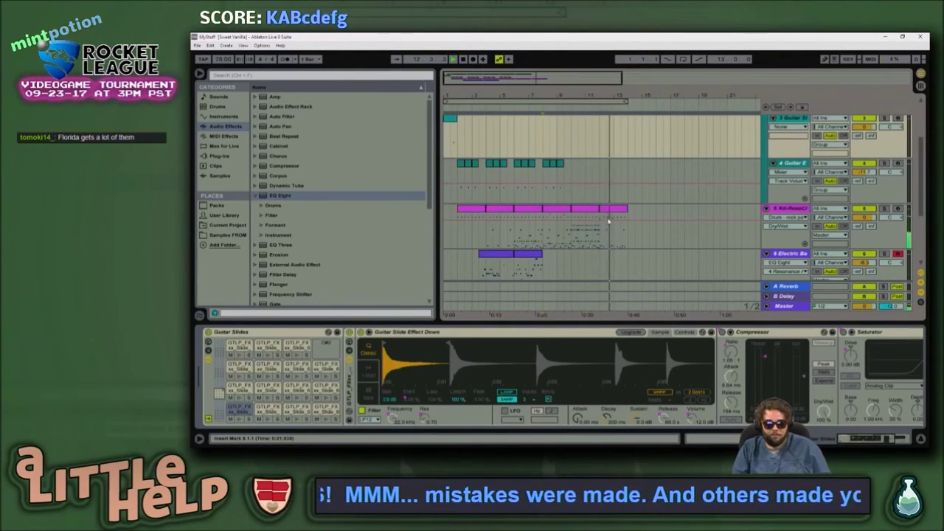
{"action": "left_click", "coordinate": [549, 240]}
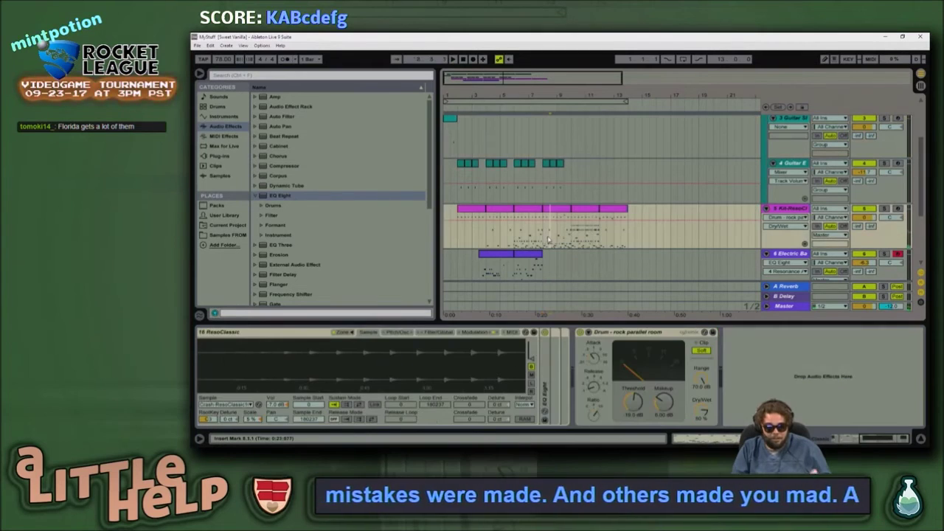
{"action": "left_click", "coordinate": [513, 241]}
{"action": "key", "text": "space"}
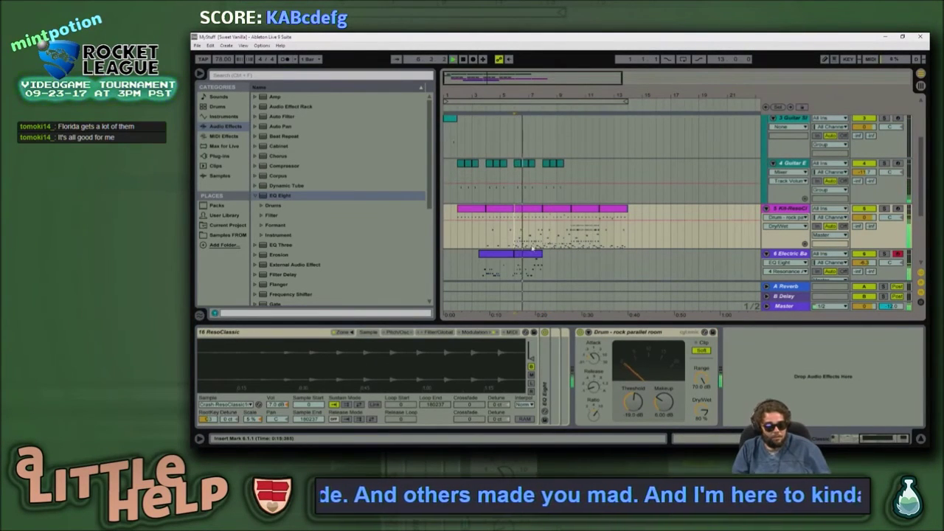
Step: Insert an empty two-bar MIDI clip on the Electric Bass track at bar 8 and show its notes with the envelopes hidden
{"action": "scroll", "coordinate": [591, 229], "scroll_direction": "down", "scroll_amount": 3}
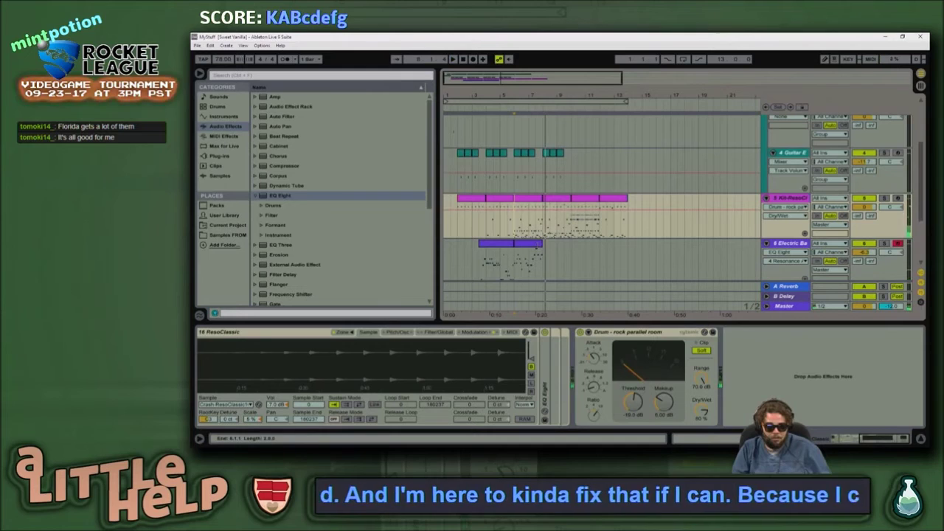
{"action": "left_click_drag", "start_coordinate": [546, 249], "coordinate": [571, 250]}
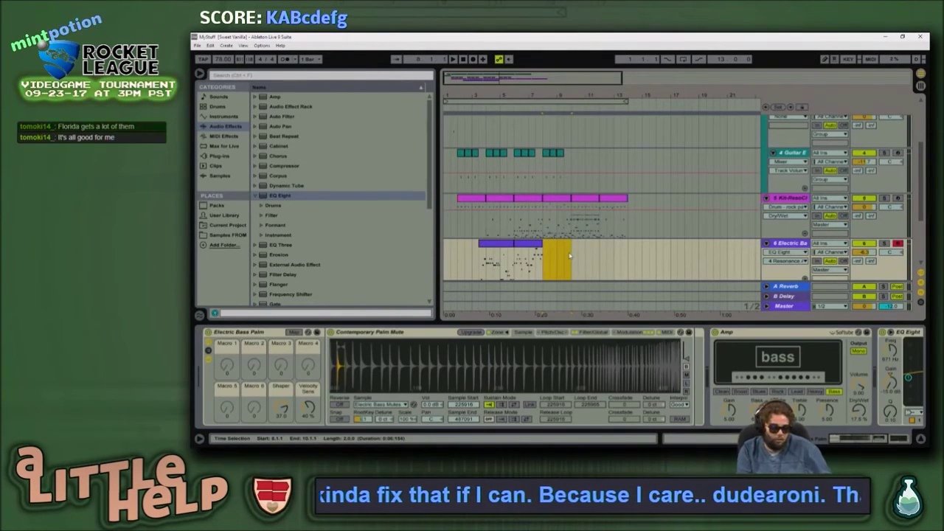
{"action": "key", "text": "ctrl+shift+m"}
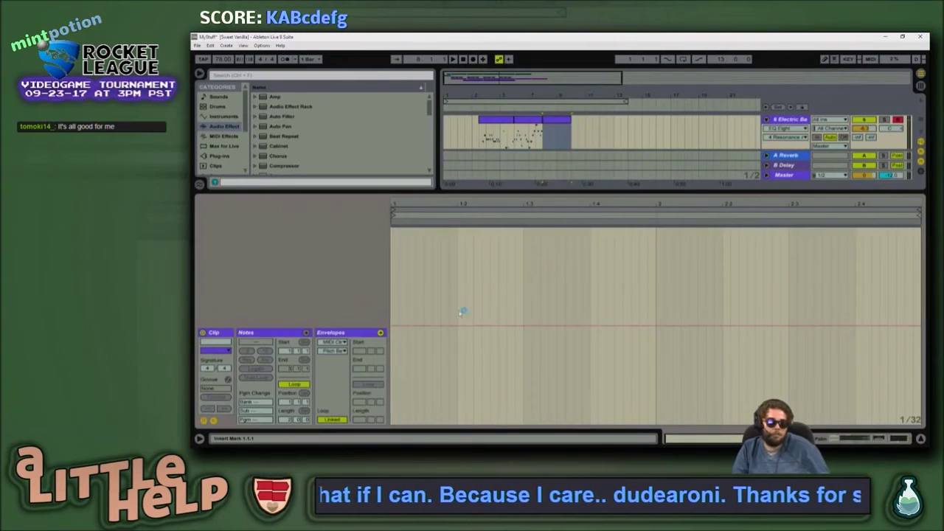
{"action": "left_click", "coordinate": [258, 334]}
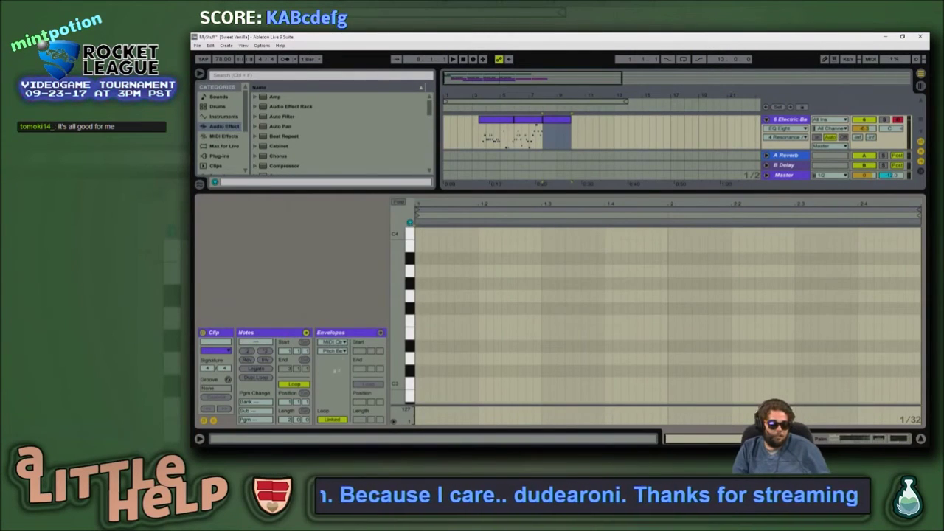
{"action": "left_click", "coordinate": [214, 422]}
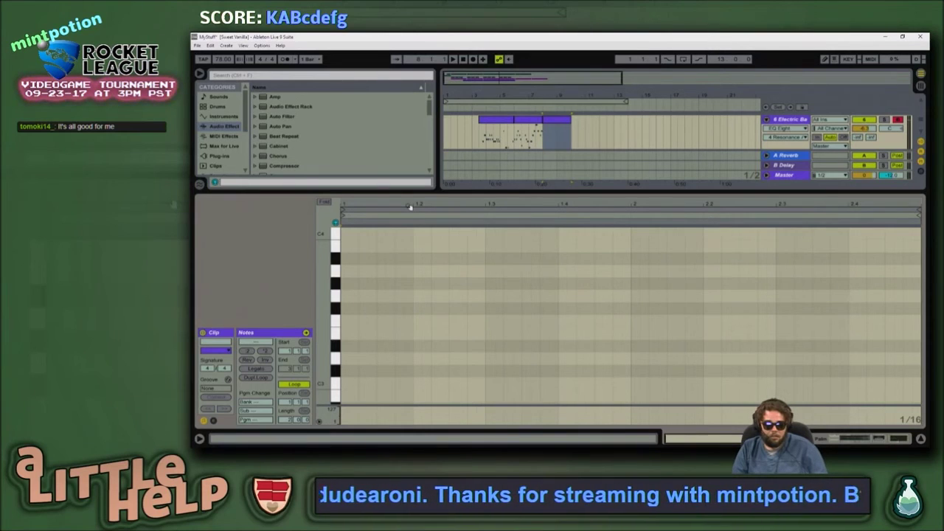
Step: Add a sixteenth note on C3 at 1.1.1 in the new bass clip
{"action": "double_click", "coordinate": [351, 296]}
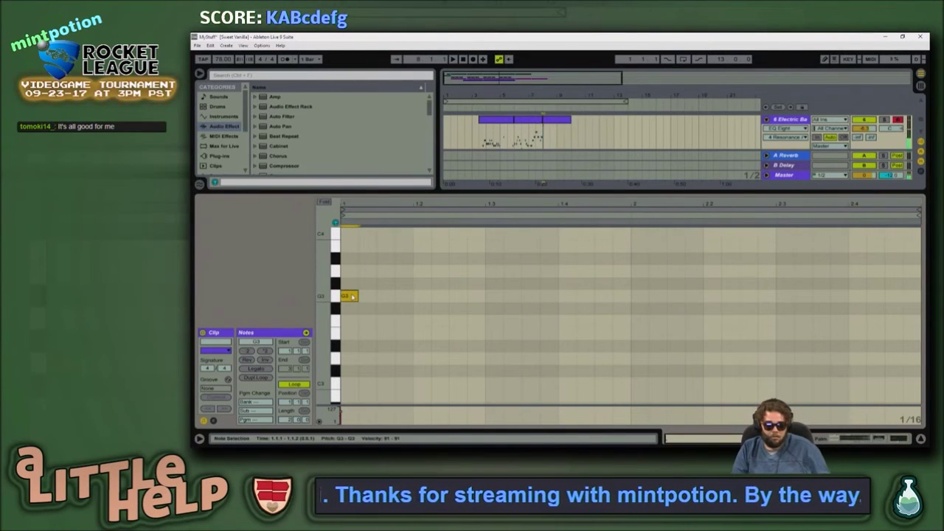
{"action": "key", "text": "shift+Down"}
{"action": "key", "text": "Up"}
{"action": "key", "text": "Up"}
{"action": "key", "text": "Up"}
{"action": "key", "text": "Up"}
{"action": "key", "text": "Up"}
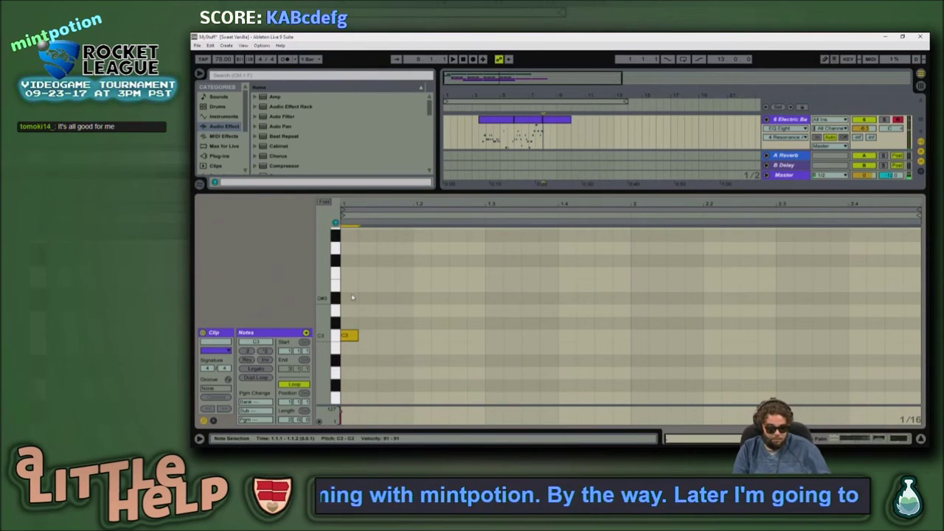
Step: Duplicate the note to continue beat 1 with C3 at 1.1.2, A#2 at 1.1.3 and C3 at 1.1.4
{"action": "key", "text": "ctrl+d"}
{"action": "key", "text": "ctrl+d"}
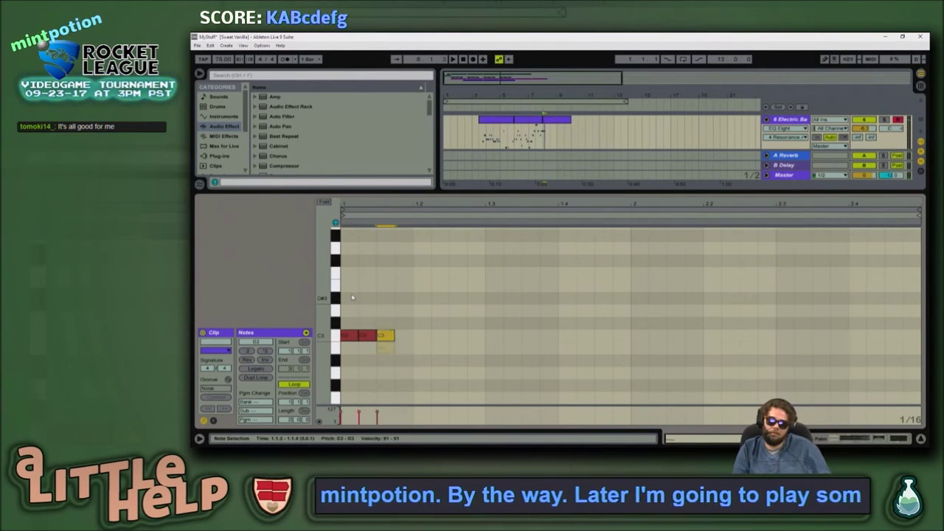
{"action": "key", "text": "Down"}
{"action": "key", "text": "space"}
{"action": "key", "text": "Down"}
{"action": "key", "text": "ctrl+d"}
{"action": "key", "text": "Up"}
{"action": "key", "text": "Up"}
Step: Add a sixteenth note on A#2 at 1.2.2, leaving 1.2.1 empty
{"action": "key", "text": "ctrl+d"}
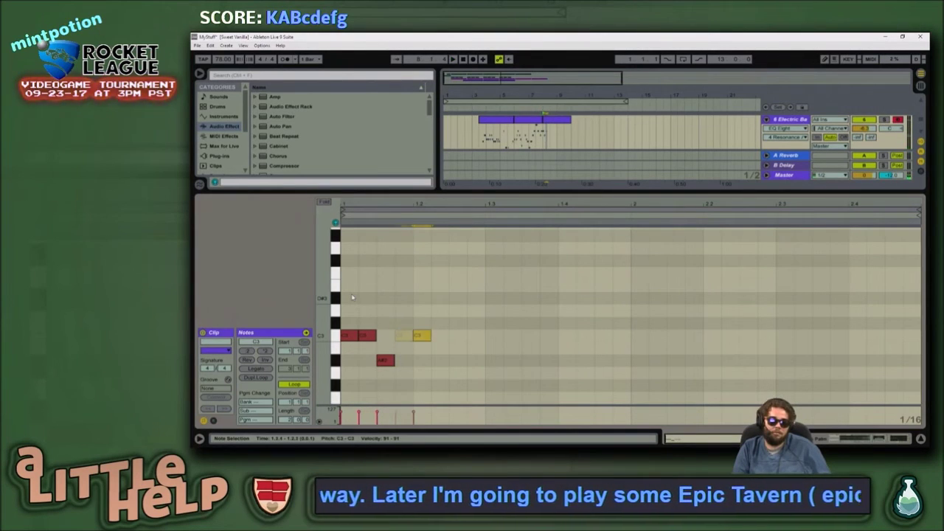
{"action": "key", "text": "Left"}
{"action": "key", "text": "ctrl+d"}
{"action": "key", "text": "Down"}
{"action": "key", "text": "Down"}
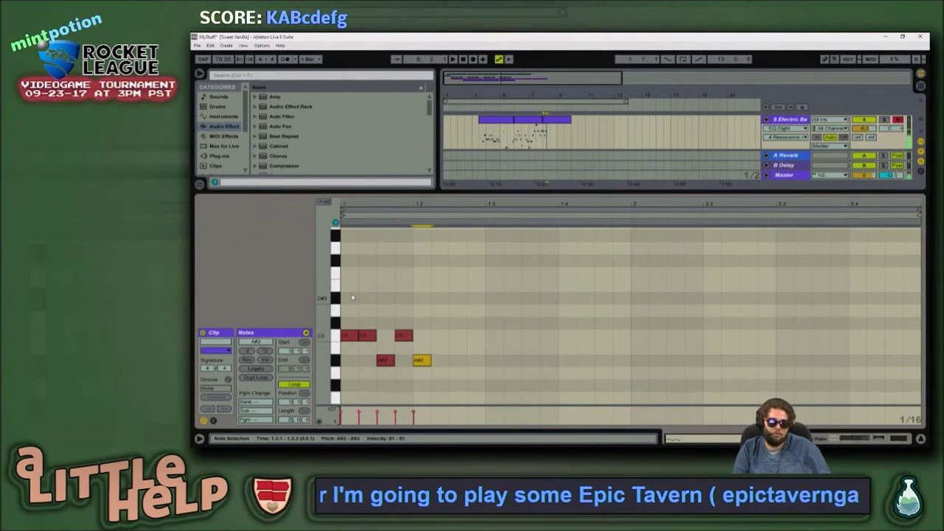
{"action": "key", "text": "Right"}
Step: Finish beat 1.2 with sixteenth notes on C3 at 1.2.3 and A#2 at 1.2.4
{"action": "key", "text": "ctrl+d"}
{"action": "key", "text": "Up"}
{"action": "key", "text": "Up"}
{"action": "key", "text": "Up"}
{"action": "key", "text": "Down"}
{"action": "key", "text": "ctrl+d"}
{"action": "key", "text": "Down"}
{"action": "key", "text": "Down"}
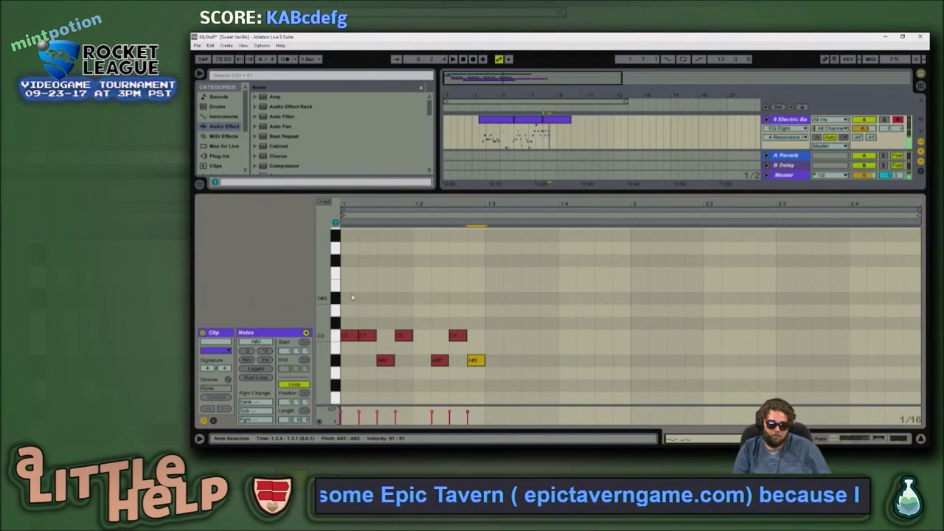
Step: Duplicate the last note to 1.3.1, raise it an octave and settle it on G3
{"action": "key", "text": "ctrl+d"}
{"action": "key", "text": "shift+Up"}
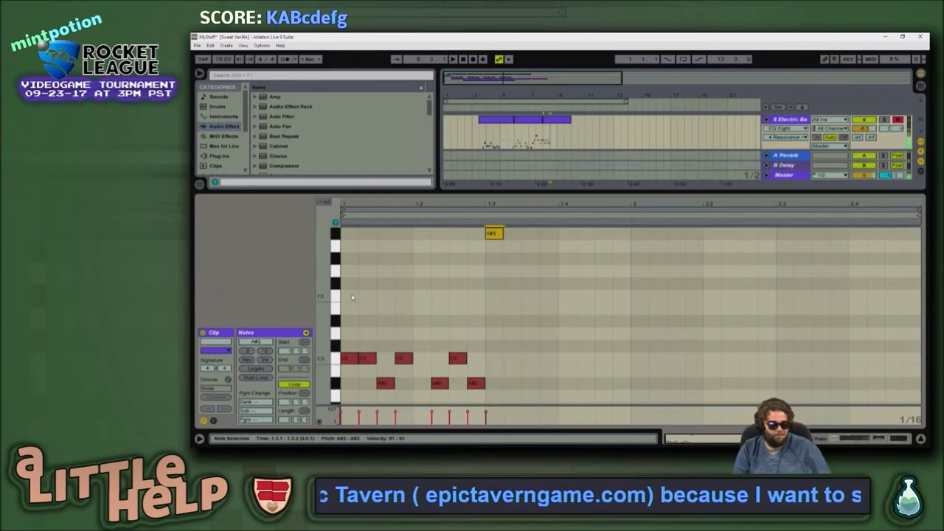
{"action": "key", "text": "Down"}
{"action": "key", "text": "Down"}
{"action": "key", "text": "Down"}
{"action": "key", "text": "Down"}
{"action": "key", "text": "Up"}
{"action": "key", "text": "Up"}
{"action": "key", "text": "Down"}
Step: Add a sixteenth note on F3 at 1.3.3 and audition the line
{"action": "key", "text": "ctrl+d"}
{"action": "key", "text": "Down"}
{"action": "key", "text": "Right"}
{"action": "key", "text": "Down"}
{"action": "key", "text": "space"}
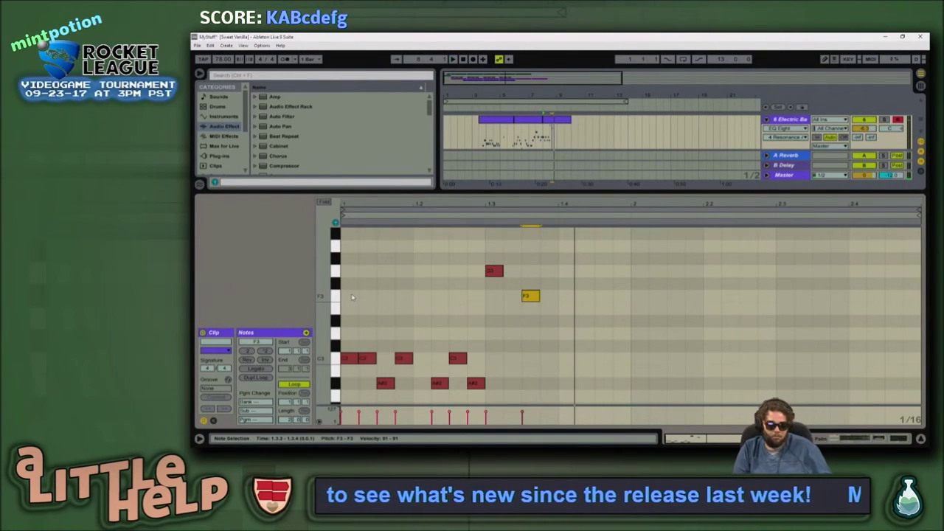
Step: Add sixteenth notes on G3 at 1.4.1 and F3 at 1.4.3
{"action": "key", "text": "ctrl+d"}
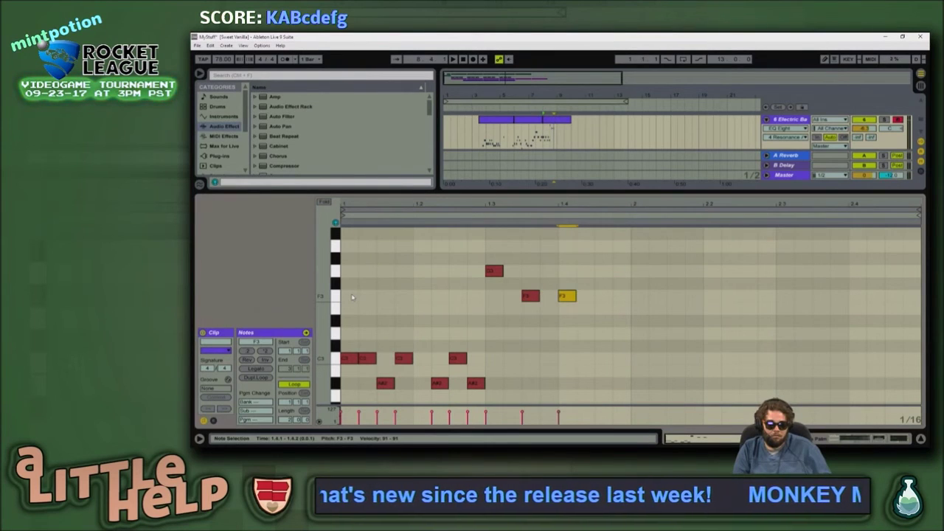
{"action": "key", "text": "Up"}
{"action": "key", "text": "Up"}
{"action": "key", "text": "ctrl+d"}
{"action": "key", "text": "Down"}
{"action": "key", "text": "Down"}
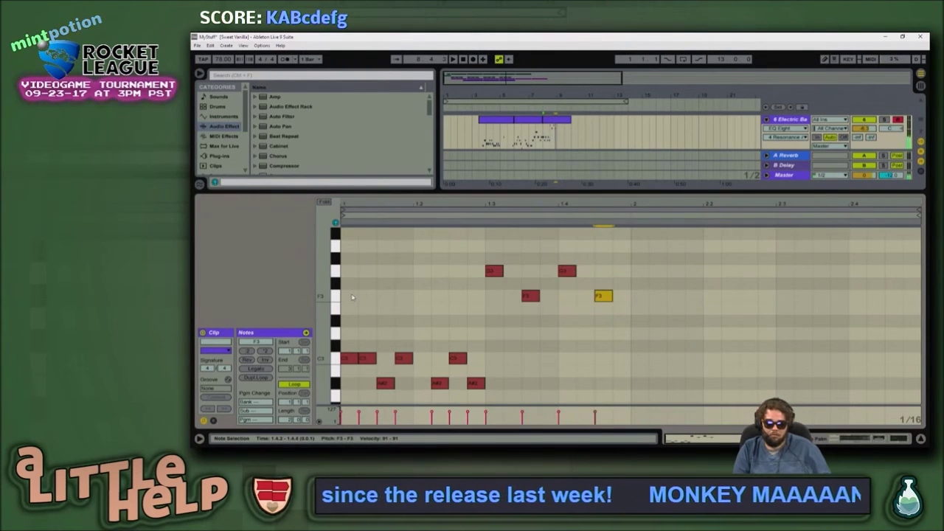
Step: Add sixteenth notes on D#3 at 1.4.4 and 2.1.1, and on F3 at 2.1.2
{"action": "key", "text": "ctrl+d"}
{"action": "key", "text": "Down"}
{"action": "key", "text": "Down"}
{"action": "key", "text": "ctrl+d"}
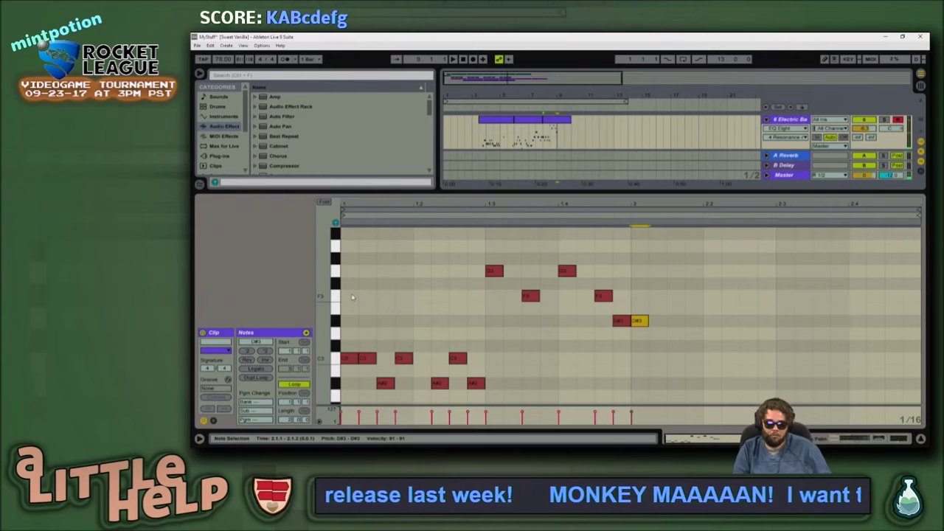
{"action": "key", "text": "ctrl+d"}
{"action": "key", "text": "Up"}
{"action": "key", "text": "Up"}
Step: Complete beat 2.1 with sixteenth notes on D#3 at 2.1.3 and D3 at 2.1.4
{"action": "key", "text": "ctrl+d"}
{"action": "key", "text": "Down"}
{"action": "key", "text": "Down"}
{"action": "key", "text": "ctrl+d"}
{"action": "key", "text": "Down"}
{"action": "key", "text": "Down"}
{"action": "key", "text": "Up"}
Step: Add sixteenth notes on D#3 at 2.2.1 and D3 at 2.2.2
{"action": "key", "text": "ctrl+d"}
{"action": "key", "text": "Up"}
{"action": "key", "text": "Up"}
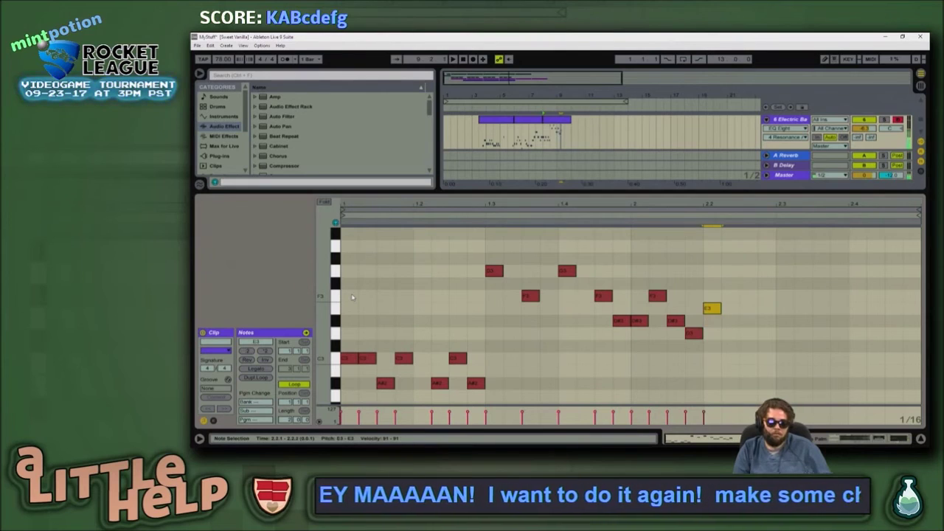
{"action": "key", "text": "Down"}
{"action": "key", "text": "ctrl+d"}
{"action": "key", "text": "Down"}
{"action": "key", "text": "Down"}
{"action": "key", "text": "Up"}
Step: Add sixteenth notes on C3 at 2.2.3, D3 at 2.2.4 and C3 at 2.3.1
{"action": "key", "text": "ctrl+d"}
{"action": "key", "text": "Down"}
{"action": "key", "text": "Down"}
{"action": "key", "text": "ctrl+d"}
{"action": "key", "text": "Up"}
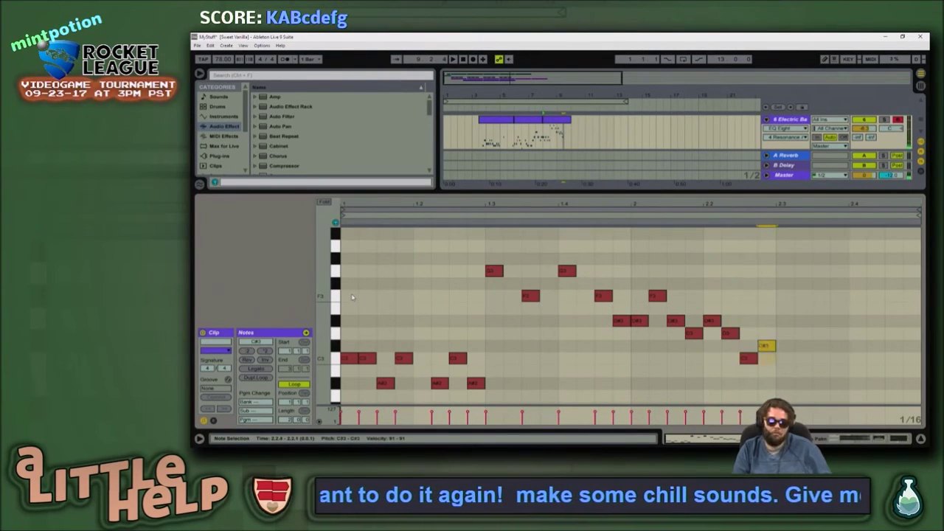
{"action": "key", "text": "Up"}
{"action": "key", "text": "ctrl+d"}
{"action": "key", "text": "Down"}
{"action": "key", "text": "Down"}
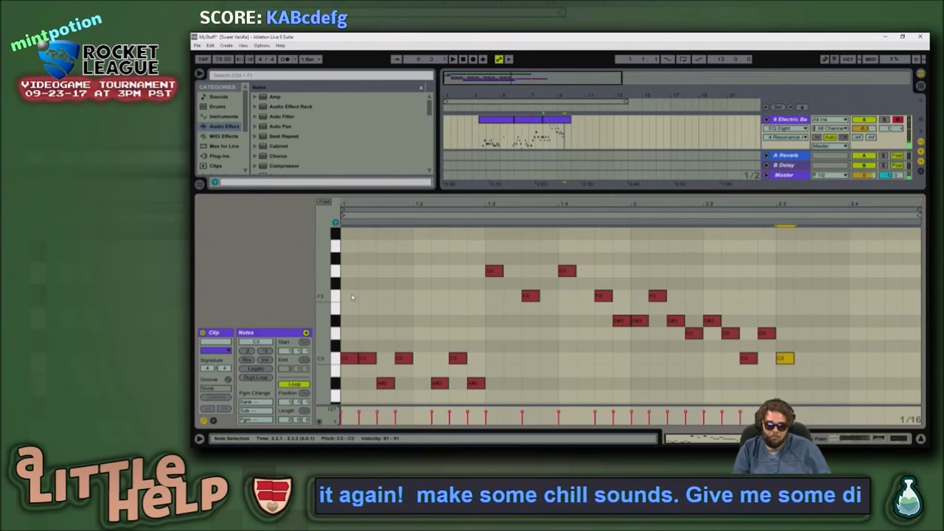
Step: Duplicate the C3 note to 2.3.2 and lower the copy an octave to C2
{"action": "key", "text": "ctrl+d"}
{"action": "key", "text": "Down"}
{"action": "key", "text": "Down"}
{"action": "key", "text": "Down"}
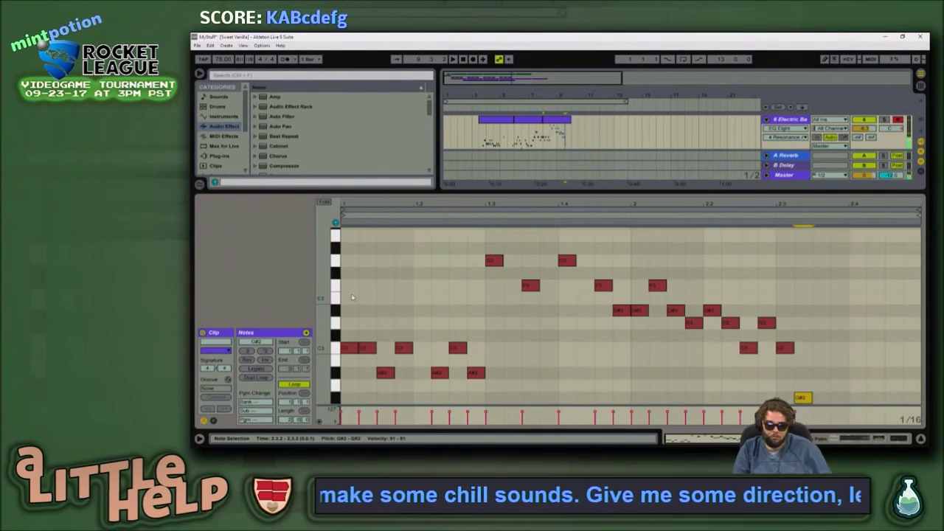
{"action": "key", "text": "Down"}
{"action": "key", "text": "Down"}
{"action": "key", "text": "Down"}
{"action": "key", "text": "Down"}
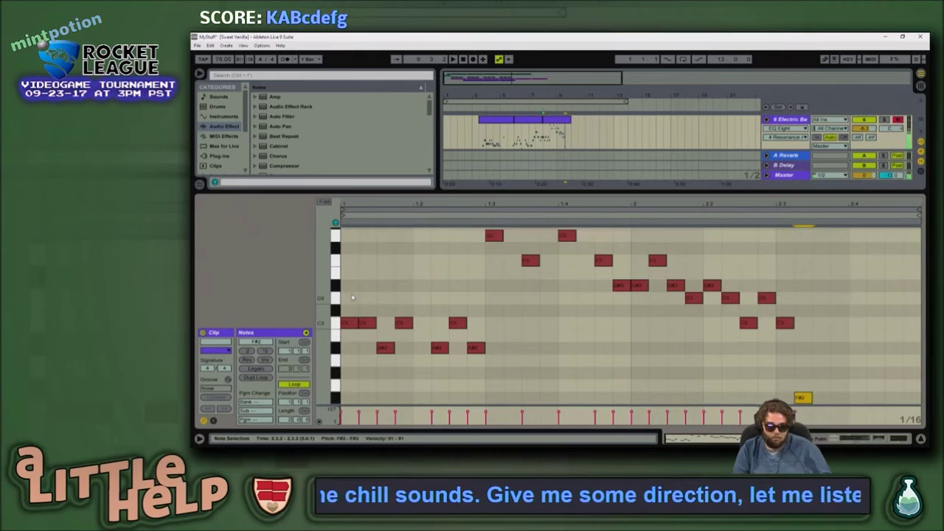
{"action": "key", "text": "Down"}
{"action": "key", "text": "Down"}
{"action": "key", "text": "Down"}
{"action": "key", "text": "Down"}
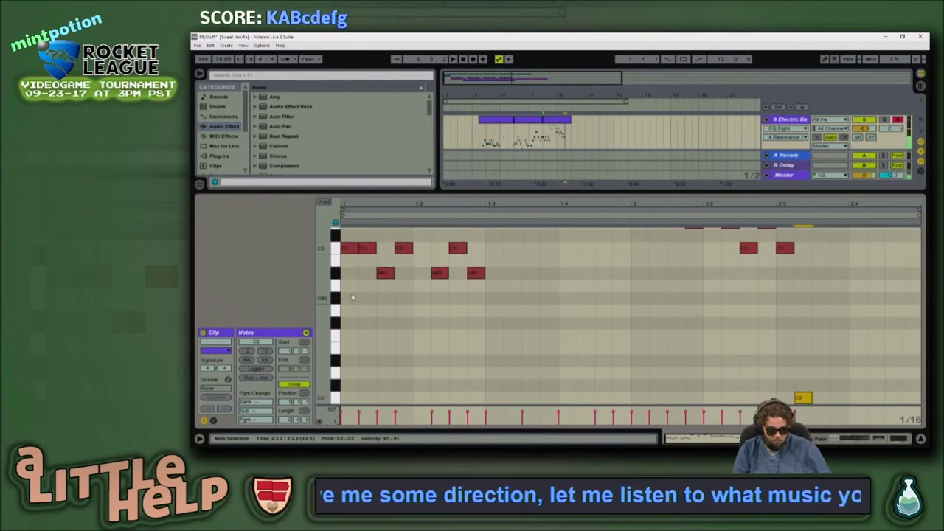
Step: Start a rising run with sixteenth notes on D#2 at 2.3.3 and F2 at 2.3.4
{"action": "key", "text": "ctrl+d"}
{"action": "key", "text": "Up"}
{"action": "key", "text": "Up"}
{"action": "key", "text": "ctrl+d"}
{"action": "key", "text": "Up"}
{"action": "key", "text": "Up"}
Step: Continue the rising run with sixteenth notes on G2 at 2.4.1 and A#2 at 2.4.2
{"action": "key", "text": "ctrl+d"}
{"action": "key", "text": "Up"}
{"action": "key", "text": "Up"}
{"action": "key", "text": "ctrl+d"}
{"action": "key", "text": "Up"}
{"action": "key", "text": "Up"}
{"action": "key", "text": "Up"}
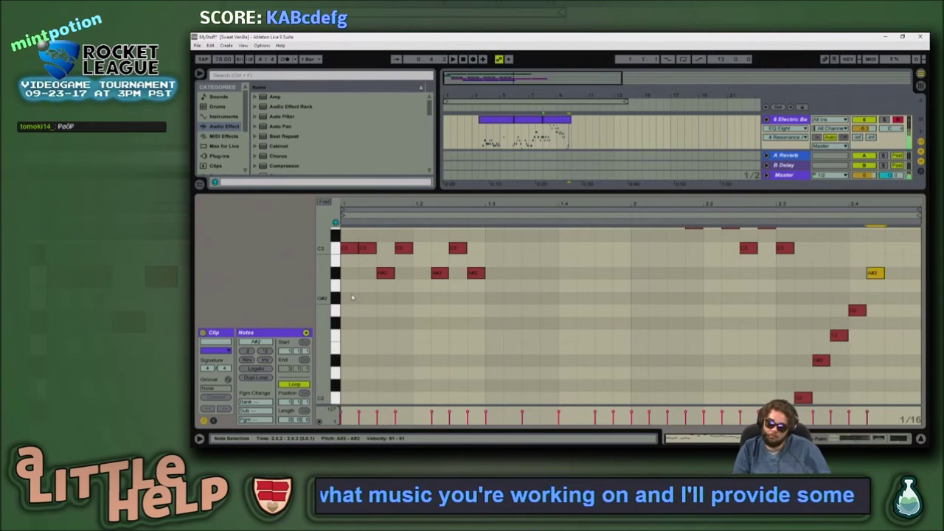
Step: Duplicate the A#2 note to 2.4.3, lower the copy to G#2, and play the phrase back
{"action": "key", "text": "ctrl+d"}
{"action": "key", "text": "Down"}
{"action": "key", "text": "Down"}
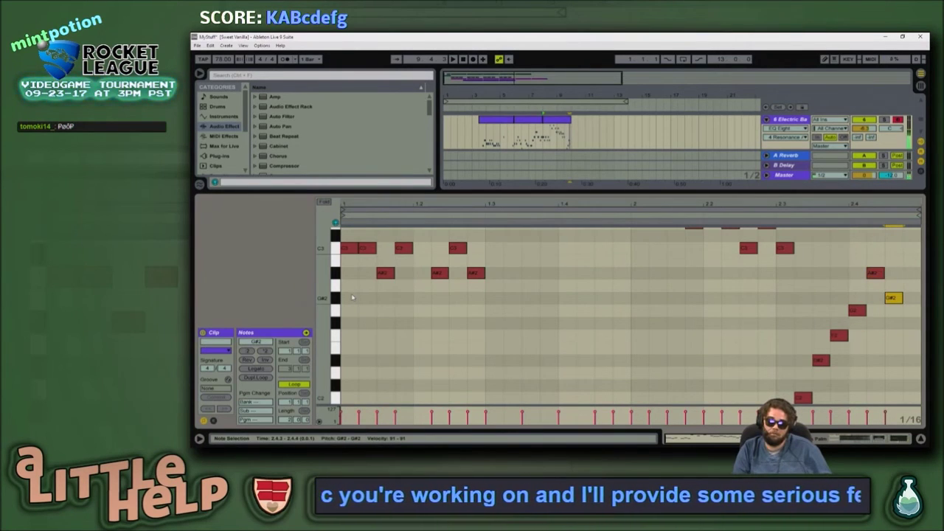
{"action": "key", "text": "space"}
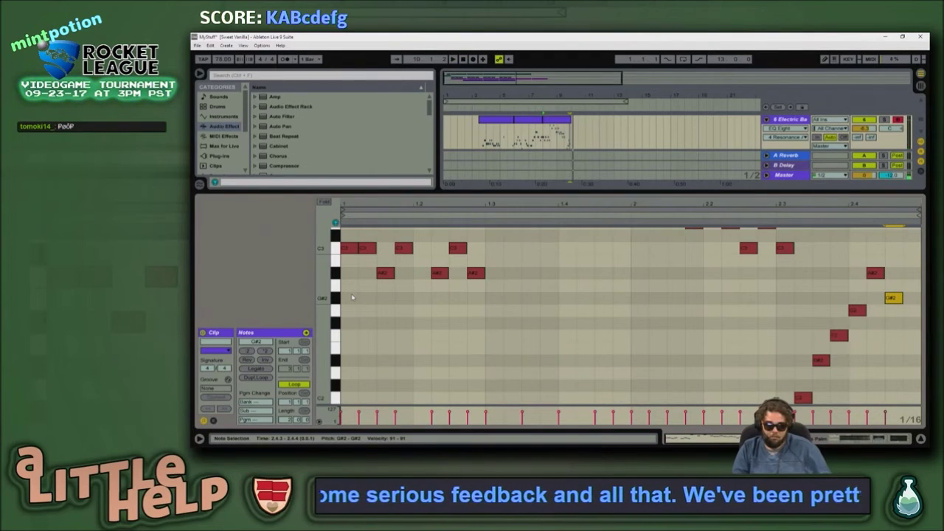
{"action": "scroll", "coordinate": [651, 302], "scroll_direction": "up", "scroll_amount": 3}
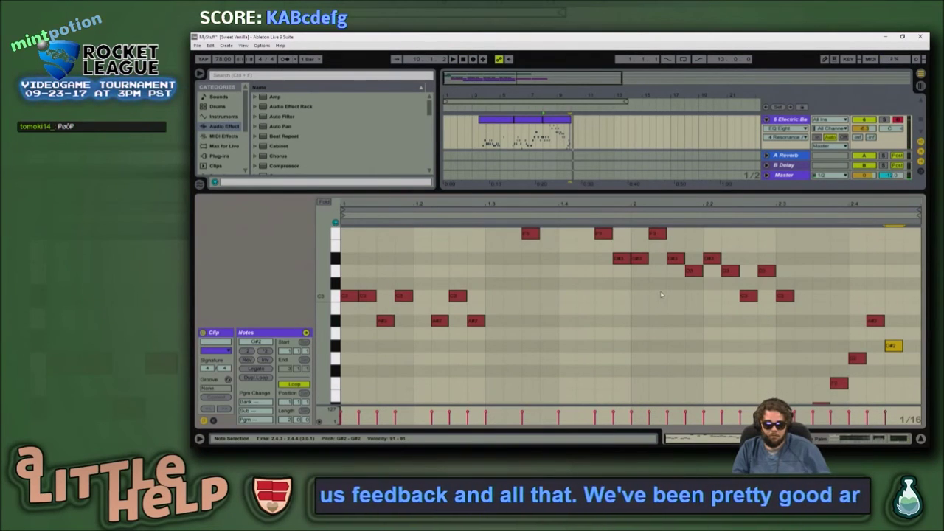
{"action": "scroll", "coordinate": [627, 316], "scroll_direction": "up", "scroll_amount": 4}
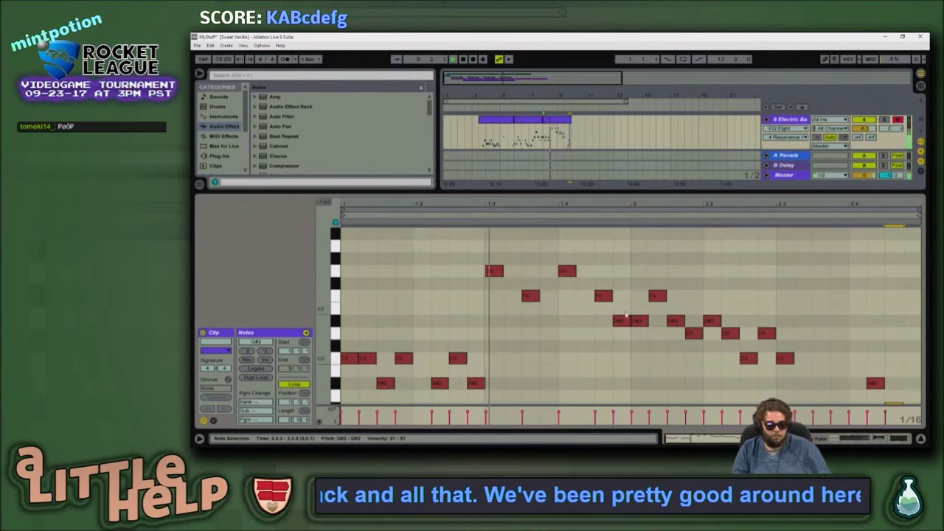
{"action": "key", "text": "space"}
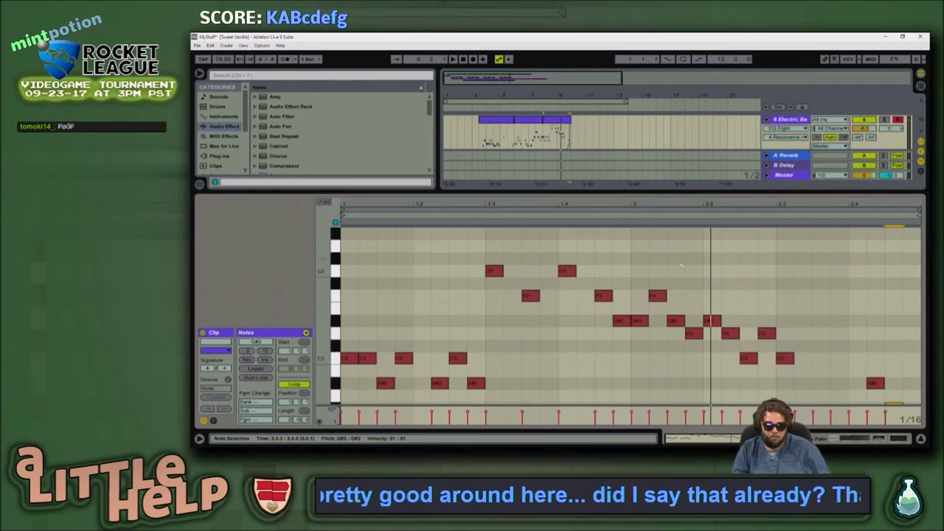
Step: Delete the D#3 note at 1.4.4 and play the phrase back
{"action": "left_click", "coordinate": [620, 321]}
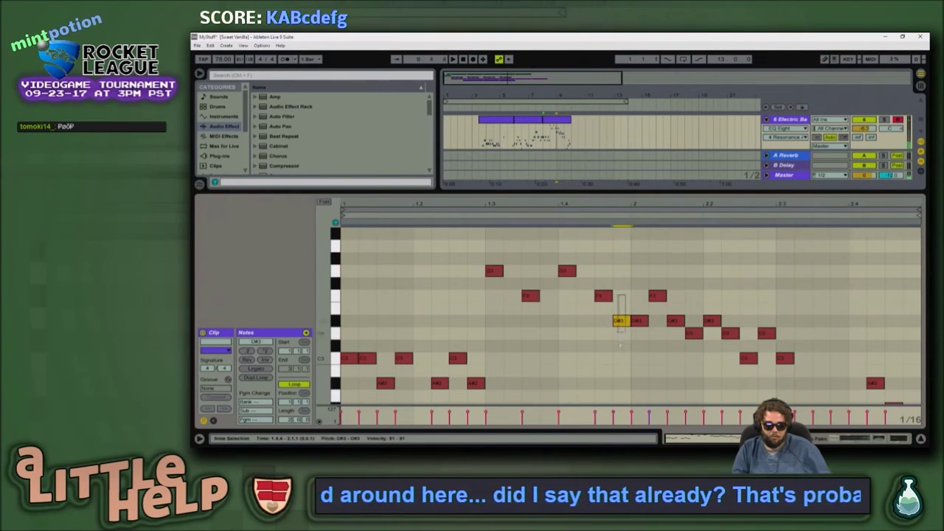
{"action": "key", "text": "Delete"}
{"action": "key", "text": "space"}
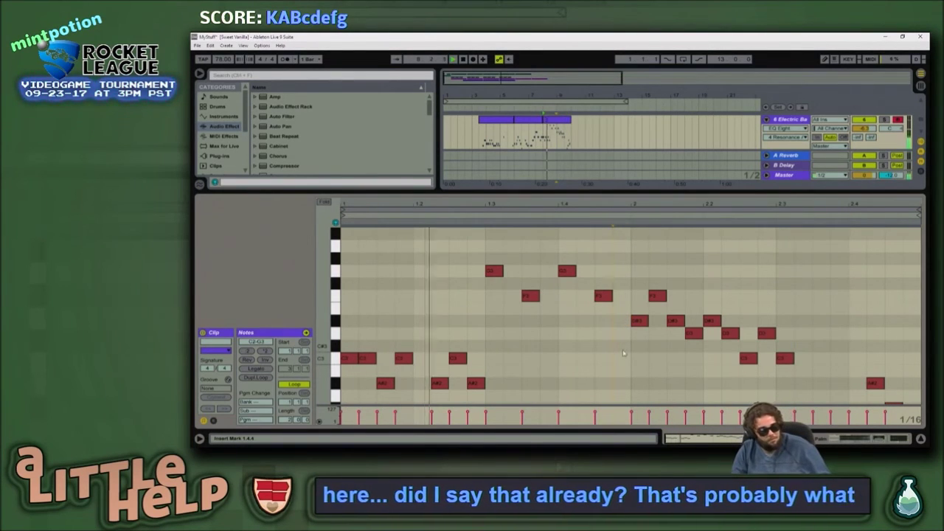
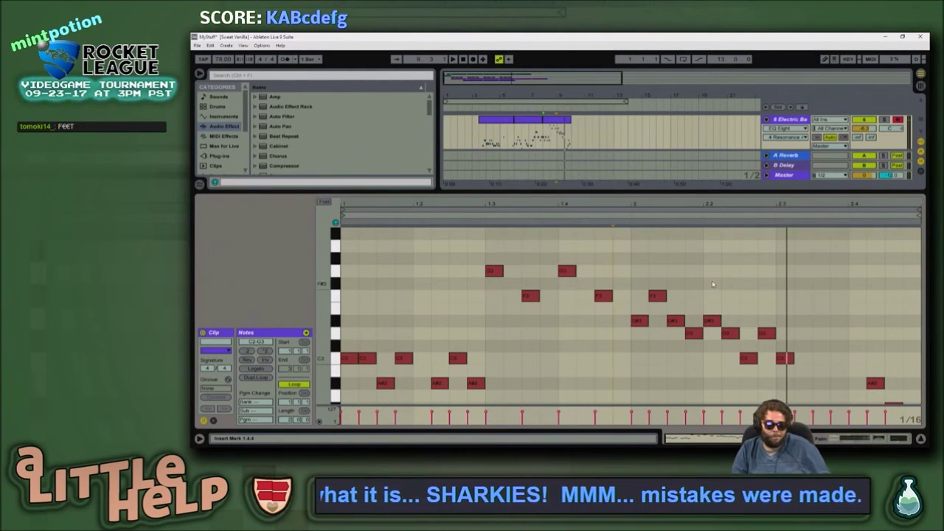
Step: Shift the upper notes from 2.1.4 onward one sixteenth later, shift those after the D3 another sixteenth, and play the result
{"action": "left_click_drag", "start_coordinate": [833, 274], "coordinate": [690, 372]}
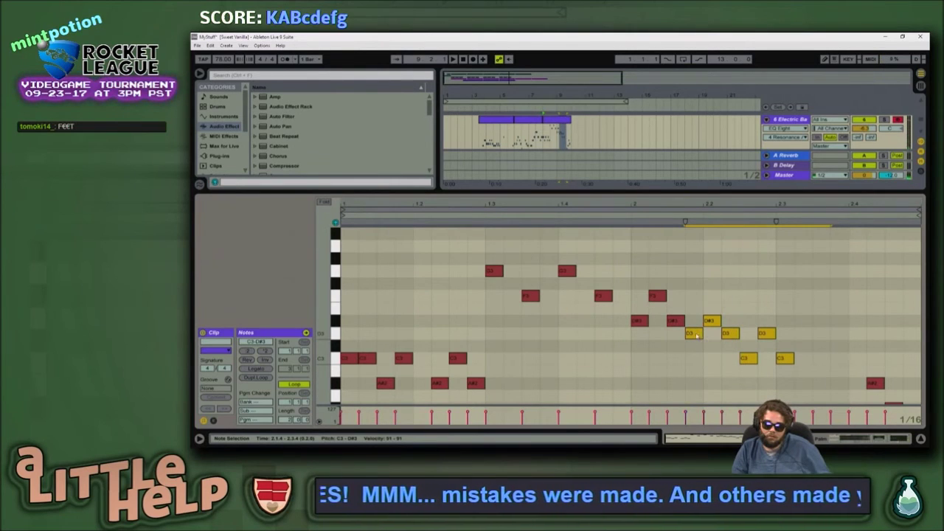
{"action": "left_click_drag", "start_coordinate": [696, 336], "coordinate": [715, 336]}
{"action": "left_click_drag", "start_coordinate": [825, 272], "coordinate": [737, 375]}
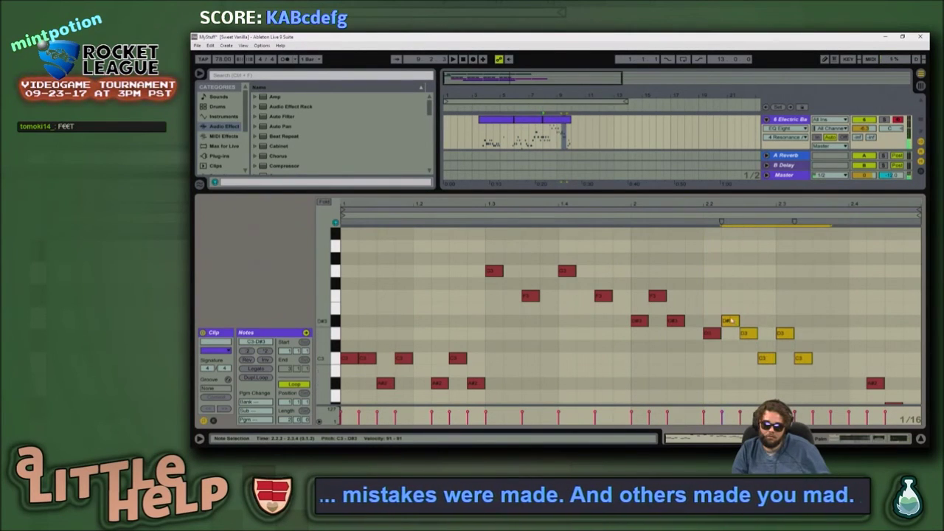
{"action": "left_click_drag", "start_coordinate": [729, 321], "coordinate": [748, 320]}
{"action": "key", "text": "space"}
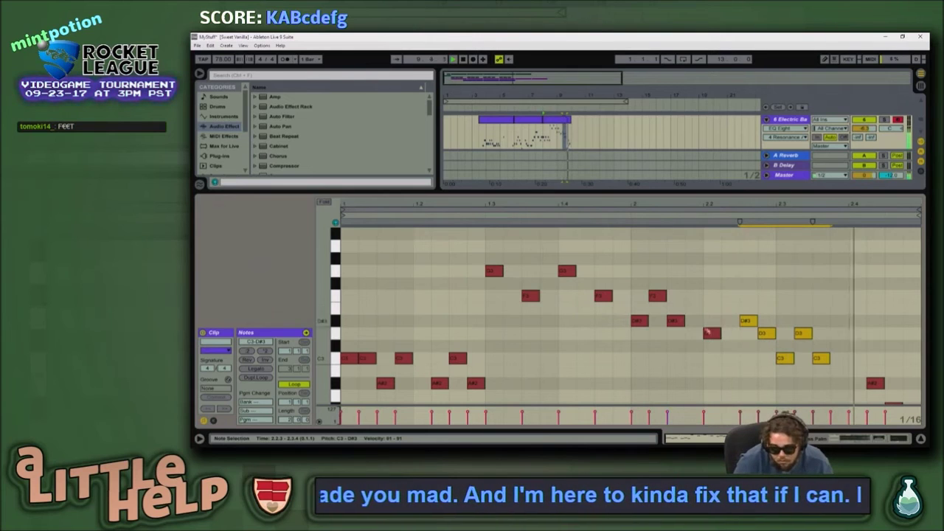
Step: Delete the low notes from C2 to G#2 in the rising run at the clip's end and play the phrase
{"action": "scroll", "coordinate": [767, 332], "scroll_direction": "down", "scroll_amount": 5}
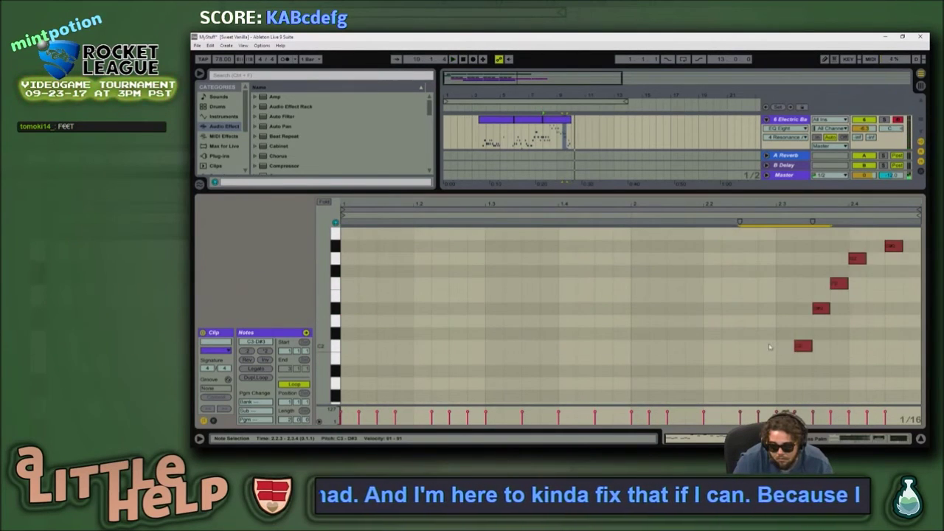
{"action": "left_click_drag", "start_coordinate": [776, 364], "coordinate": [904, 242]}
{"action": "scroll", "coordinate": [796, 310], "scroll_direction": "up", "scroll_amount": 2}
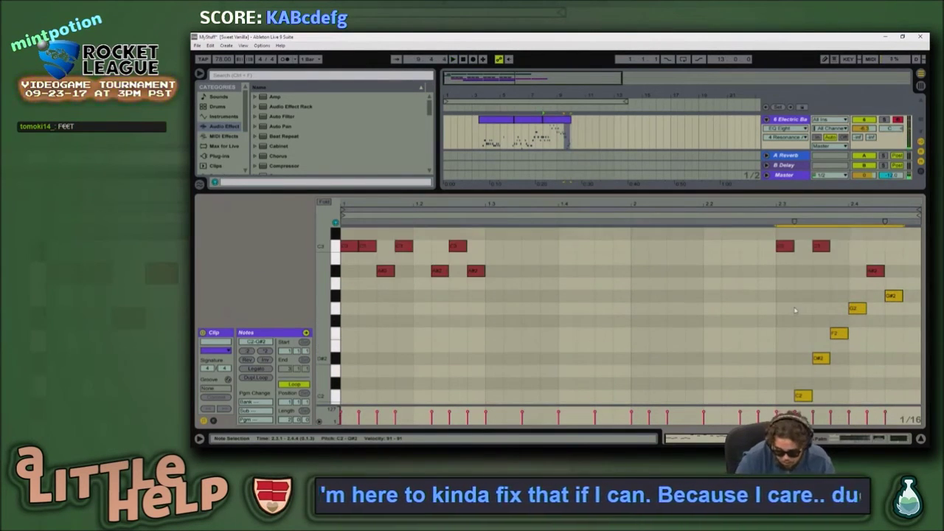
{"action": "key", "text": "Delete"}
{"action": "scroll", "coordinate": [796, 310], "scroll_direction": "up", "scroll_amount": 4}
{"action": "key", "text": "space"}
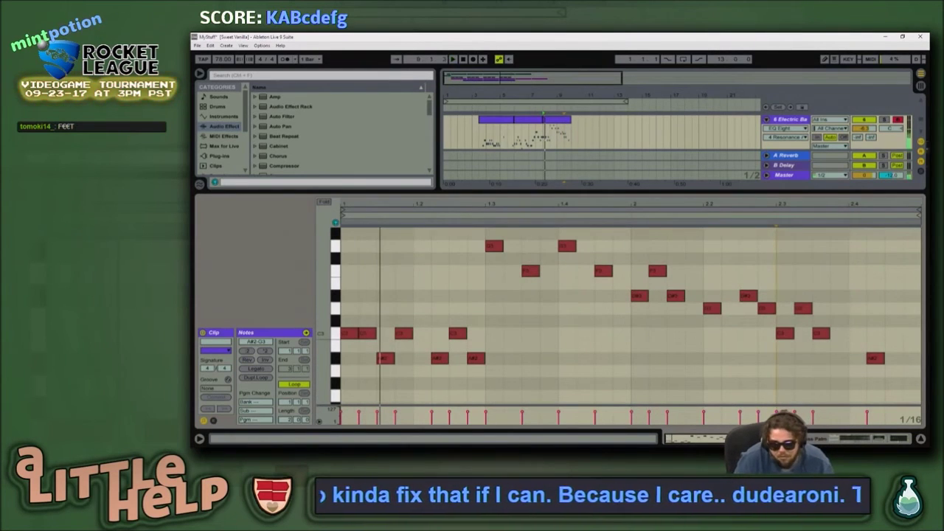
{"action": "key", "text": "space"}
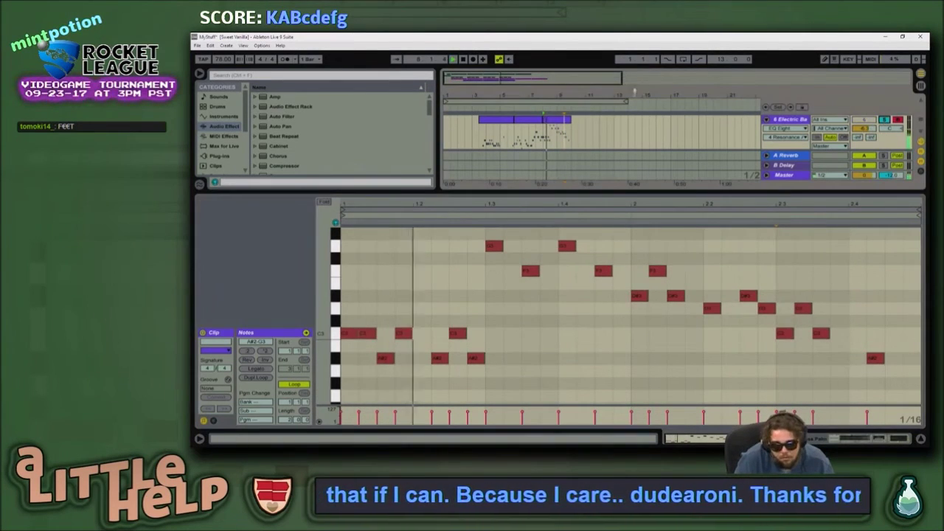
Step: Add a sixteenth note at 2.4.1 and tune it to D#3
{"action": "scroll", "coordinate": [637, 253], "scroll_direction": "up", "scroll_amount": 1}
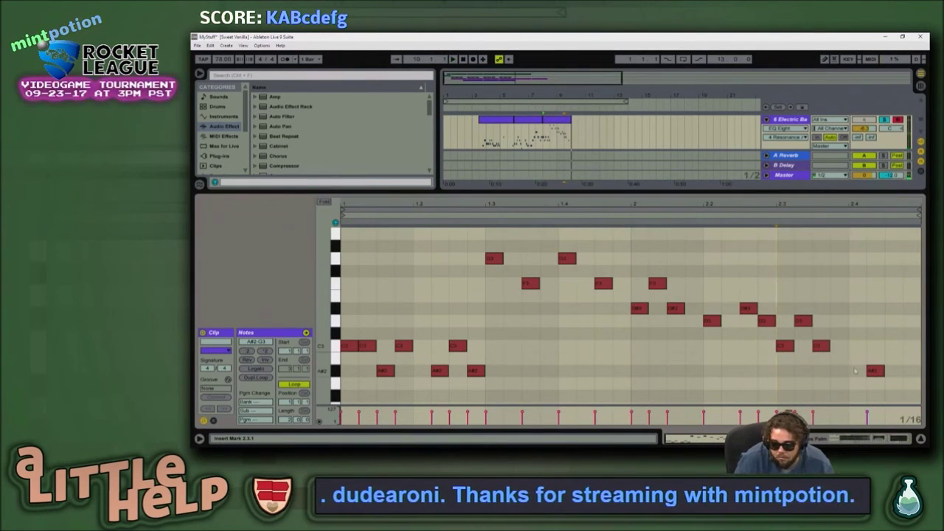
{"action": "double_click", "coordinate": [862, 321]}
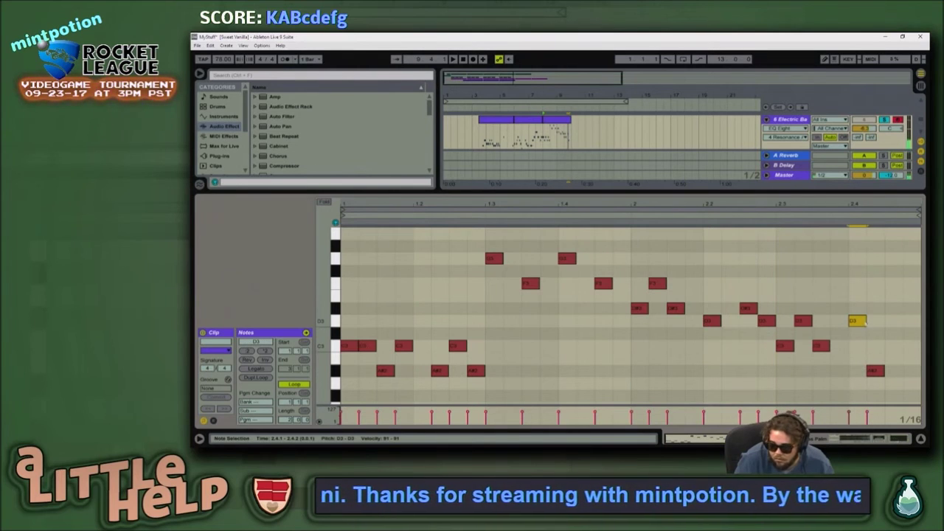
{"action": "key", "text": "Up"}
{"action": "key", "text": "Up"}
{"action": "key", "text": "Down"}
Step: Raise the C3 note at 2.3.3 to D#3 and delete the D#3 note at 2.4.1
{"action": "scroll", "coordinate": [869, 313], "scroll_direction": "down", "scroll_amount": 3}
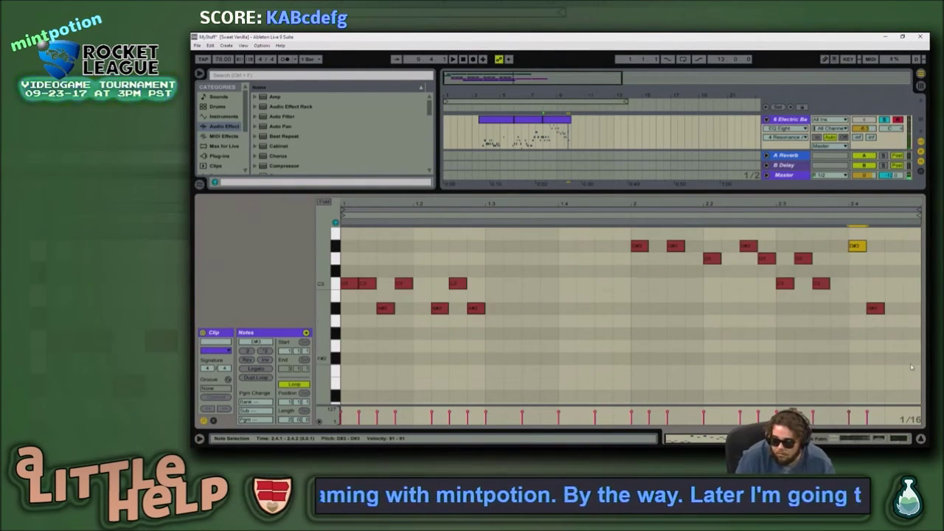
{"action": "left_click", "coordinate": [868, 280]}
{"action": "left_click_drag", "start_coordinate": [821, 283], "coordinate": [820, 249]}
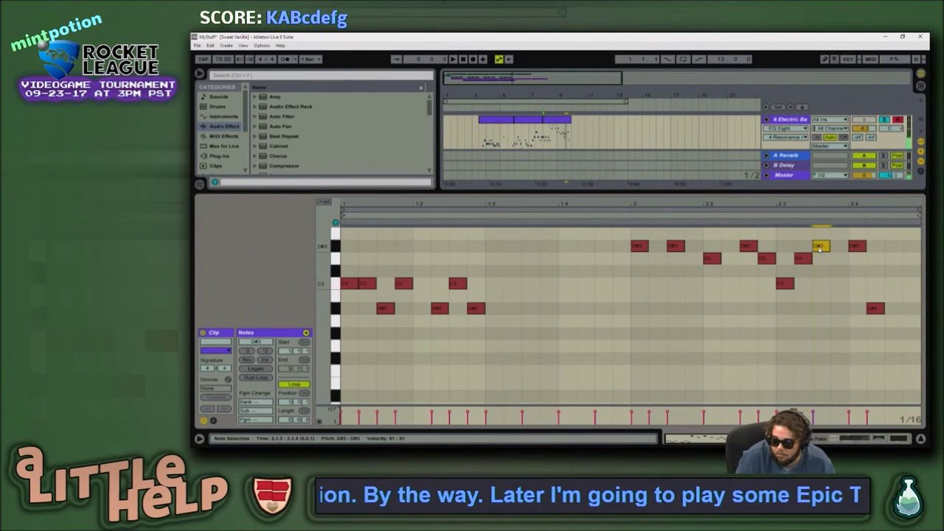
{"action": "double_click", "coordinate": [859, 246]}
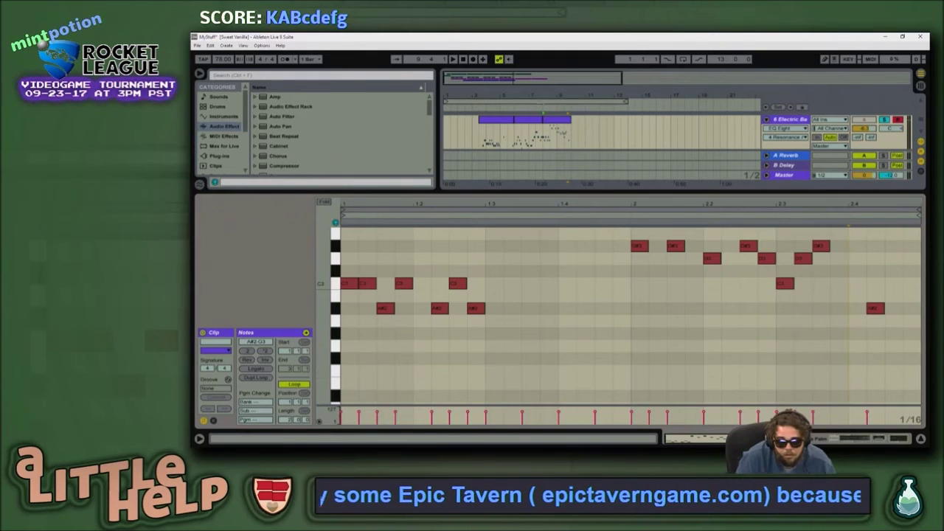
Step: Turn off looping for the bass clip and extend its end to bar 11 in the arrangement
{"action": "left_click_drag", "start_coordinate": [570, 119], "coordinate": [621, 119]}
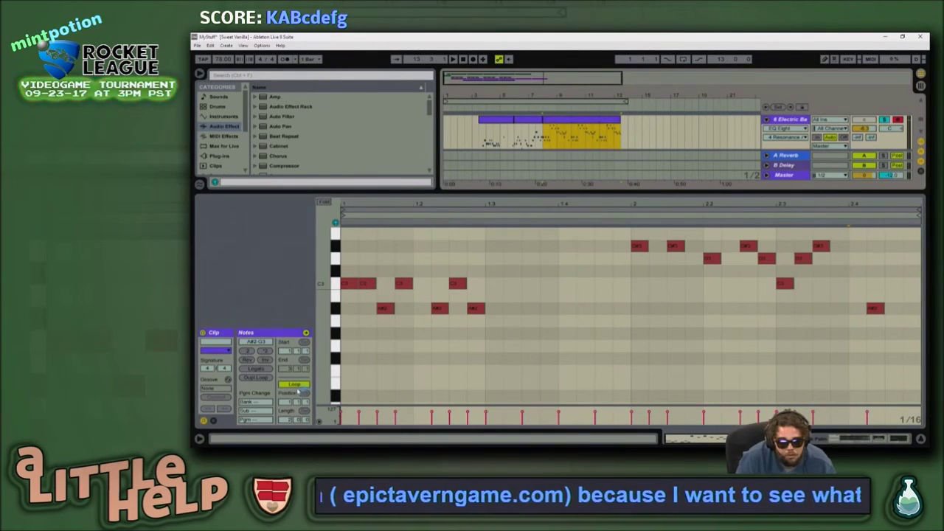
{"action": "left_click", "coordinate": [296, 386]}
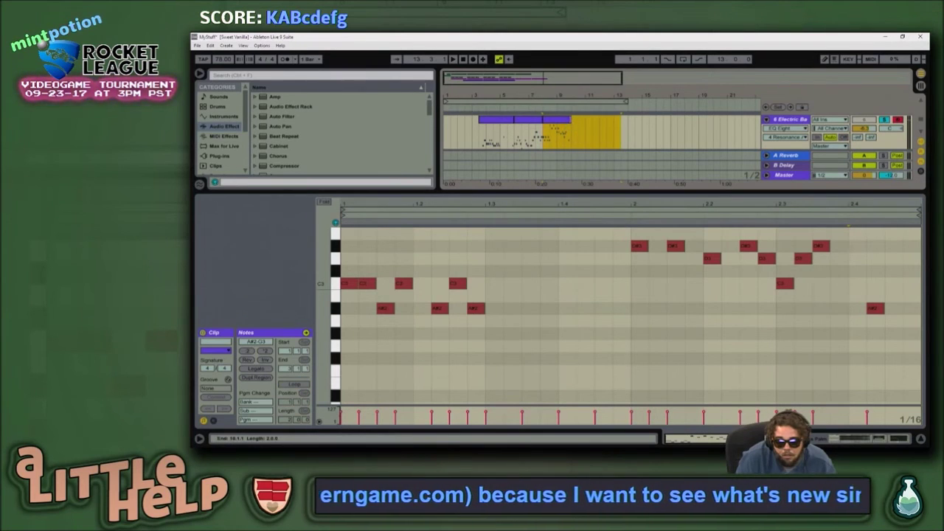
{"action": "left_click_drag", "start_coordinate": [571, 119], "coordinate": [586, 119]}
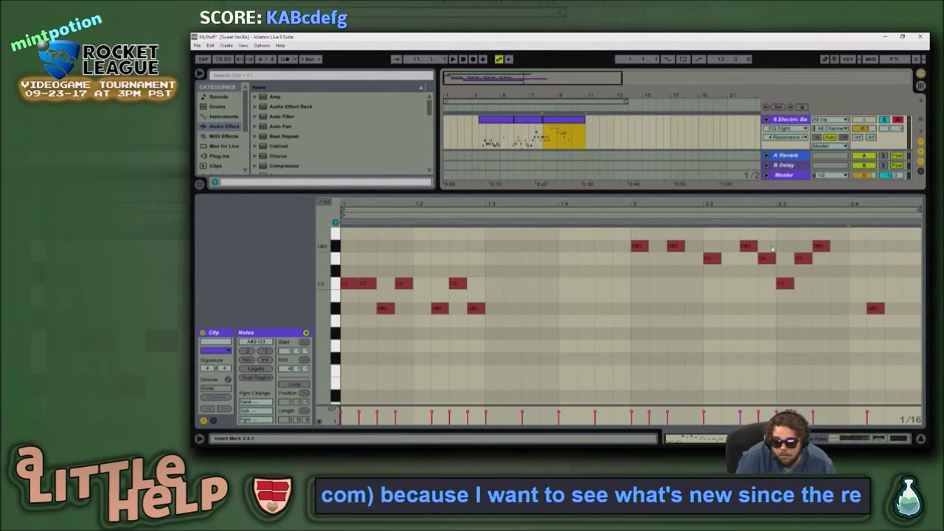
Step: Add a sixteenth note on D#2 at 2.4.4
{"action": "scroll", "coordinate": [635, 368], "scroll_direction": "up", "scroll_amount": 3}
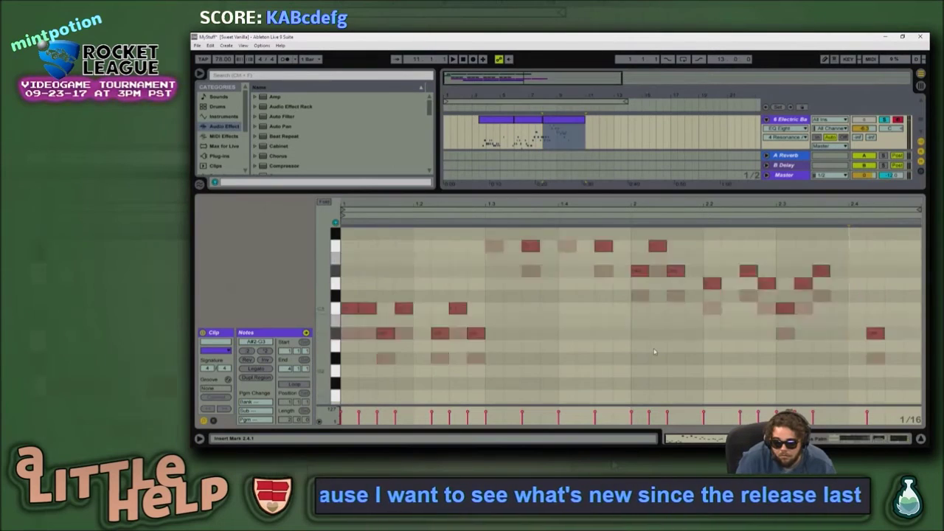
{"action": "scroll", "coordinate": [655, 352], "scroll_direction": "right", "scroll_amount": 5}
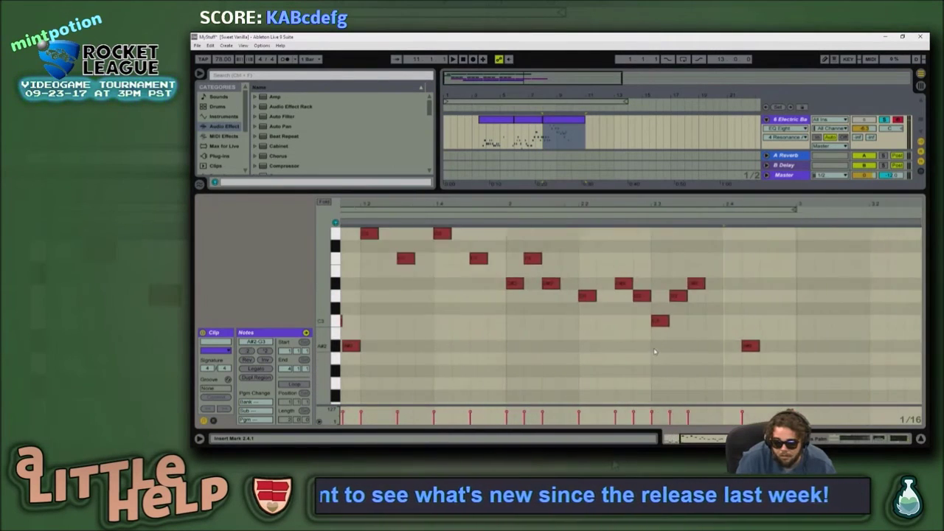
{"action": "scroll", "coordinate": [656, 348], "scroll_direction": "down", "scroll_amount": 3}
{"action": "double_click", "coordinate": [664, 332]}
{"action": "left_click_drag", "start_coordinate": [664, 332], "coordinate": [688, 372]}
{"action": "scroll", "coordinate": [690, 383], "scroll_direction": "down", "scroll_amount": 2}
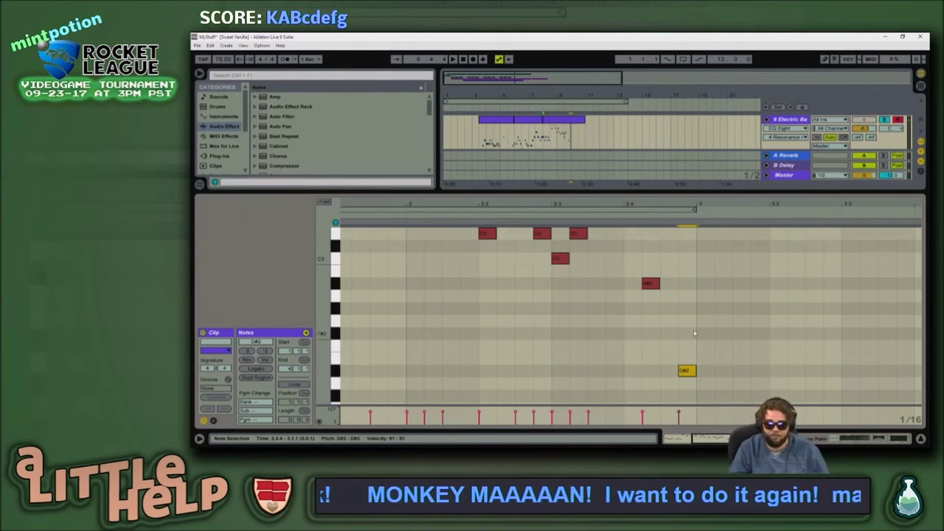
Step: Add a note on D2 at 3.1.1 and lengthen it to an eighth note
{"action": "scroll", "coordinate": [694, 334], "scroll_direction": "down", "scroll_amount": 3}
{"action": "left_click_drag", "start_coordinate": [694, 334], "coordinate": [708, 347]}
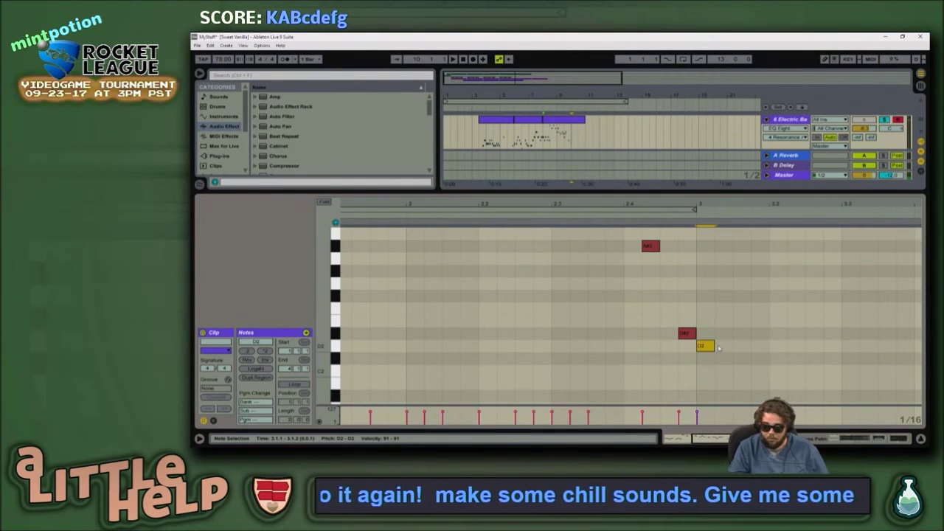
{"action": "left_click_drag", "start_coordinate": [713, 346], "coordinate": [740, 342]}
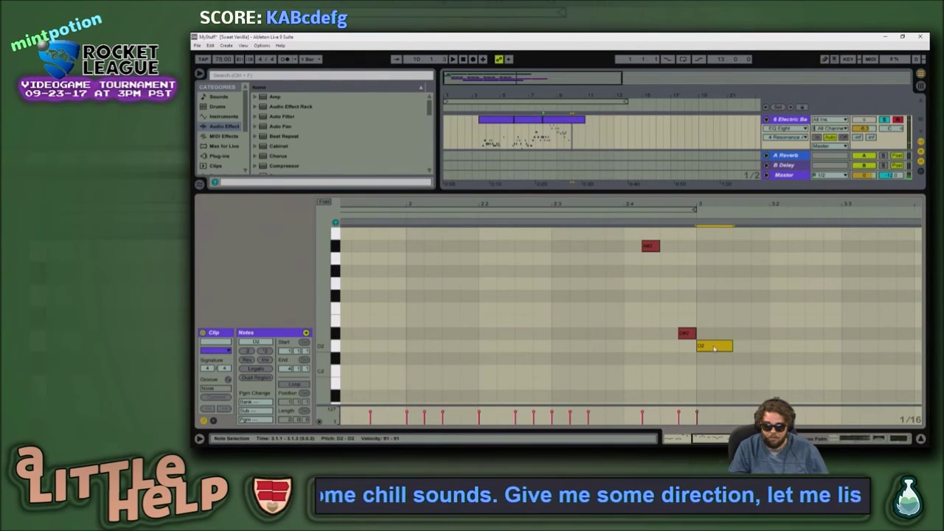
Step: Continue the line with eighth notes on D#2 at 3.1.3, F2 at 3.2.1, G#2 at 3.2.3 and G2 at 3.3.1
{"action": "left_click_drag", "start_coordinate": [721, 347], "coordinate": [842, 286], "text": "ctrl"}
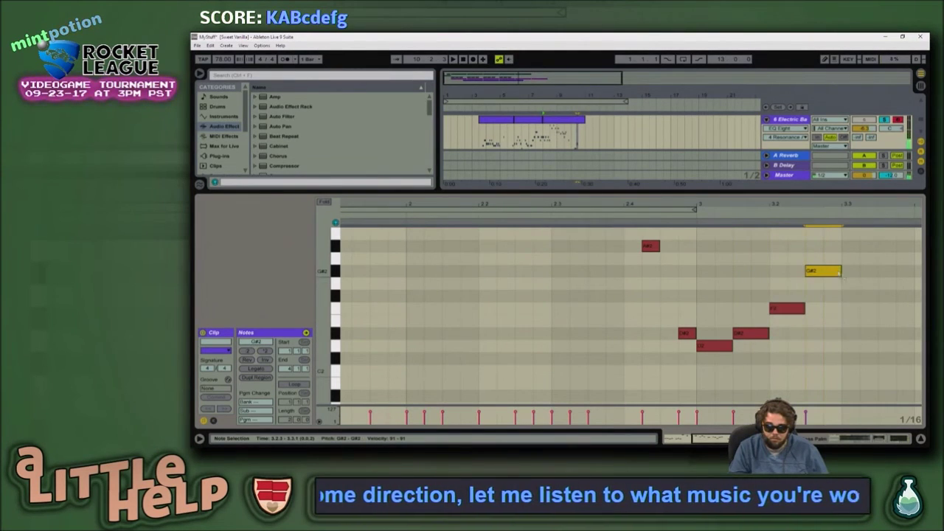
{"action": "double_click", "coordinate": [860, 284]}
{"action": "left_click_drag", "start_coordinate": [673, 205], "coordinate": [587, 208]}
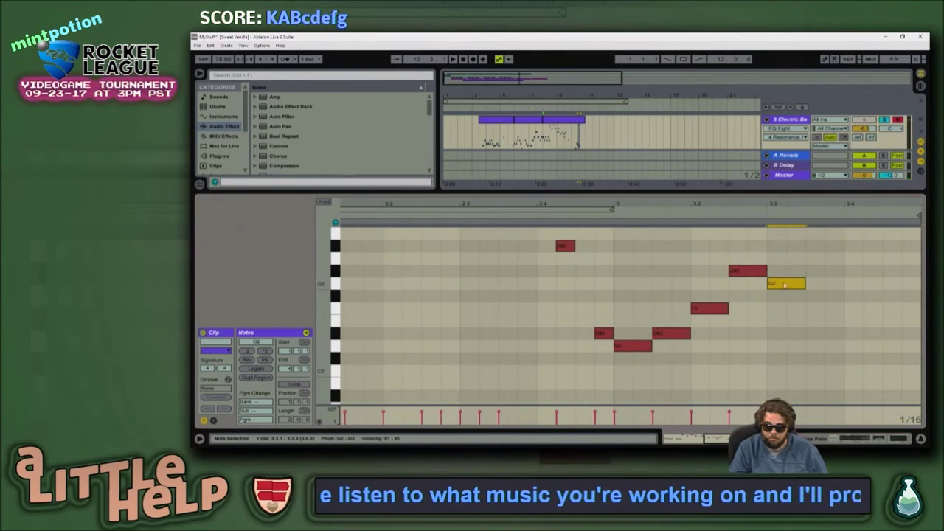
Step: Finish the third bar with eighth notes on A2 at 3.3.3, B2 at 3.4.1 and G2 at 3.4.3
{"action": "double_click", "coordinate": [825, 259]}
{"action": "left_click_drag", "start_coordinate": [826, 271], "coordinate": [825, 261]}
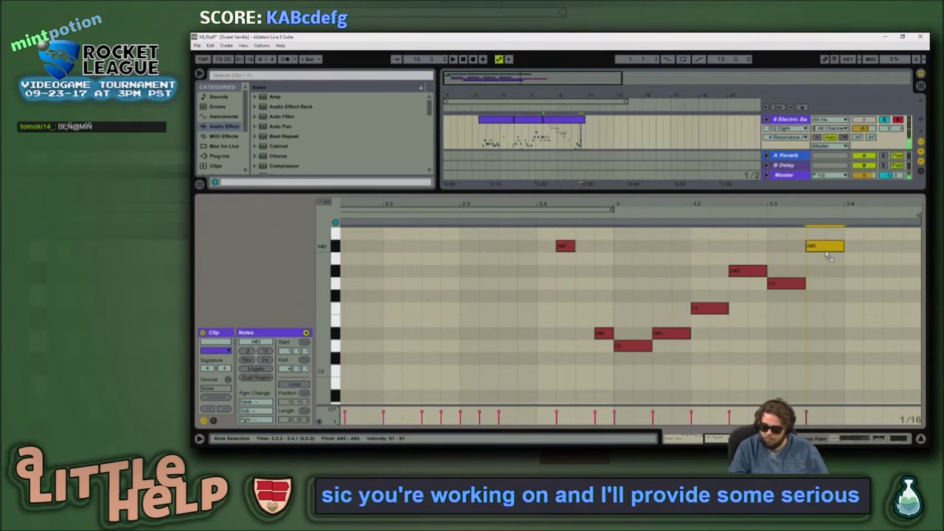
{"action": "scroll", "coordinate": [827, 273], "scroll_direction": "up", "scroll_amount": 2}
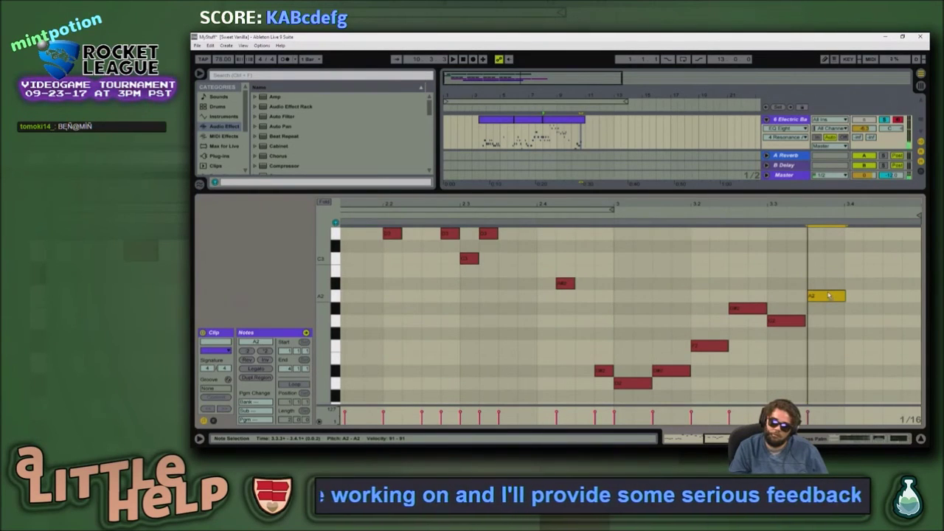
{"action": "double_click", "coordinate": [881, 273]}
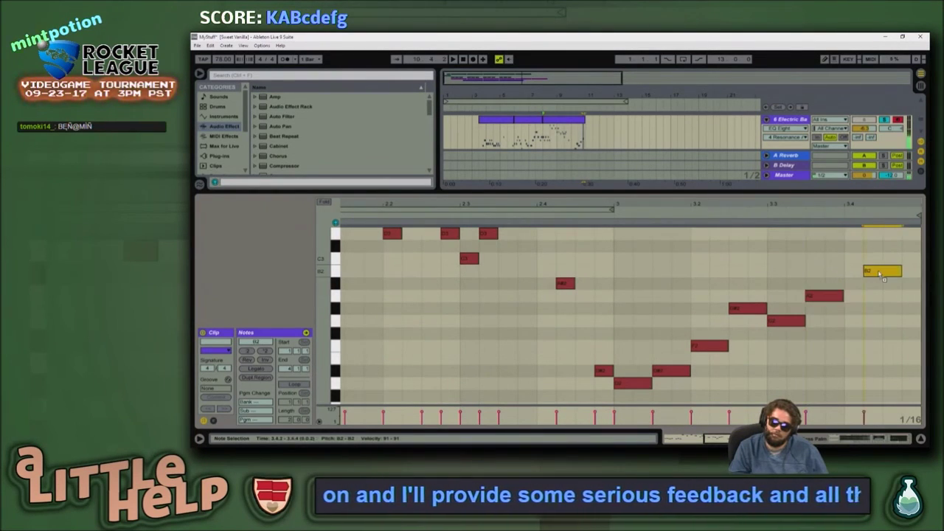
{"action": "left_click_drag", "start_coordinate": [880, 274], "coordinate": [858, 322]}
Step: Extend the end of the bass clip to bar 14 in the arrangement
{"action": "left_click_drag", "start_coordinate": [585, 120], "coordinate": [630, 120]}
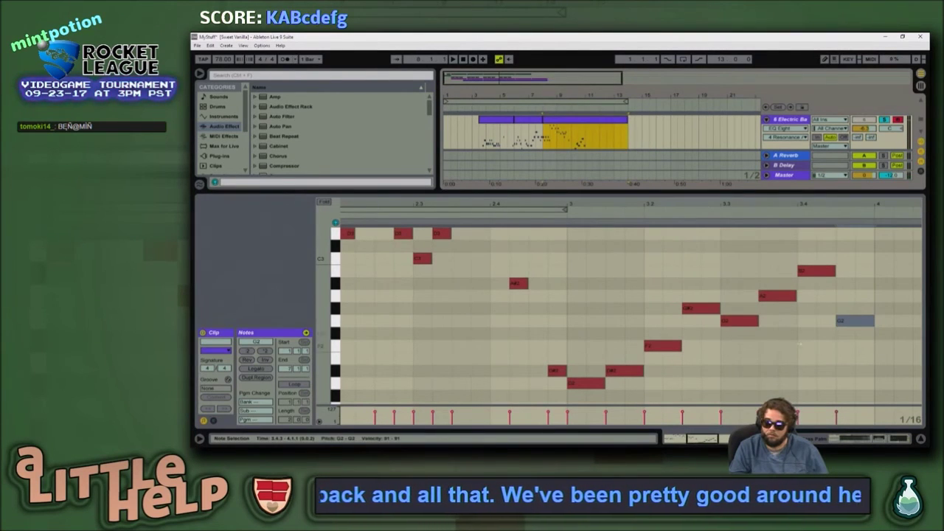
{"action": "left_click", "coordinate": [820, 354]}
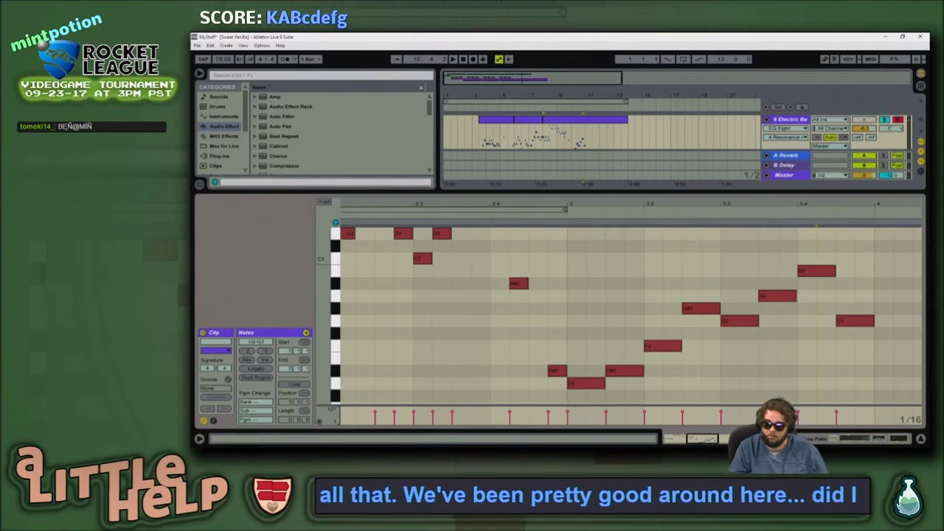
Step: Start the fourth bar with a sixteenth C3 at 4.1.1 and an eighth C3 at 4.1.3, and copy the pair to A#2 at 4.2.1
{"action": "left_click_drag", "start_coordinate": [703, 439], "coordinate": [711, 437]}
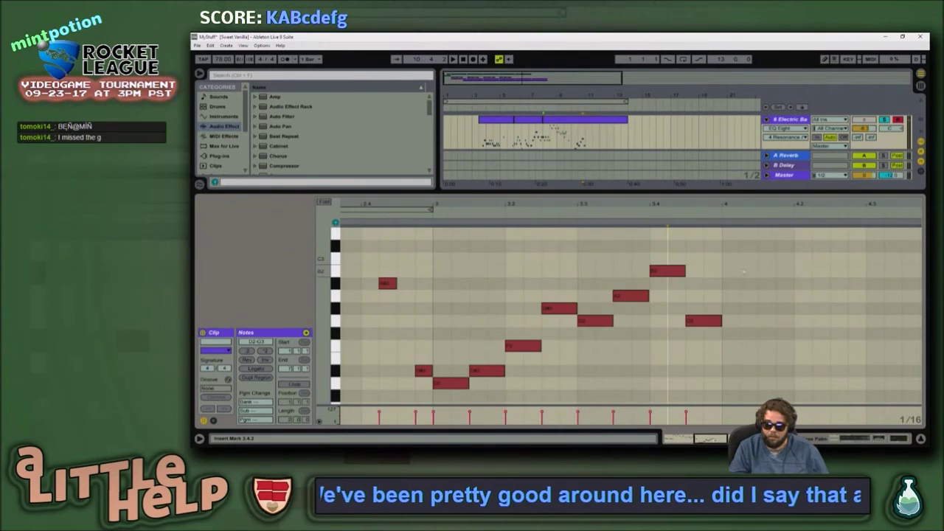
{"action": "double_click", "coordinate": [728, 259]}
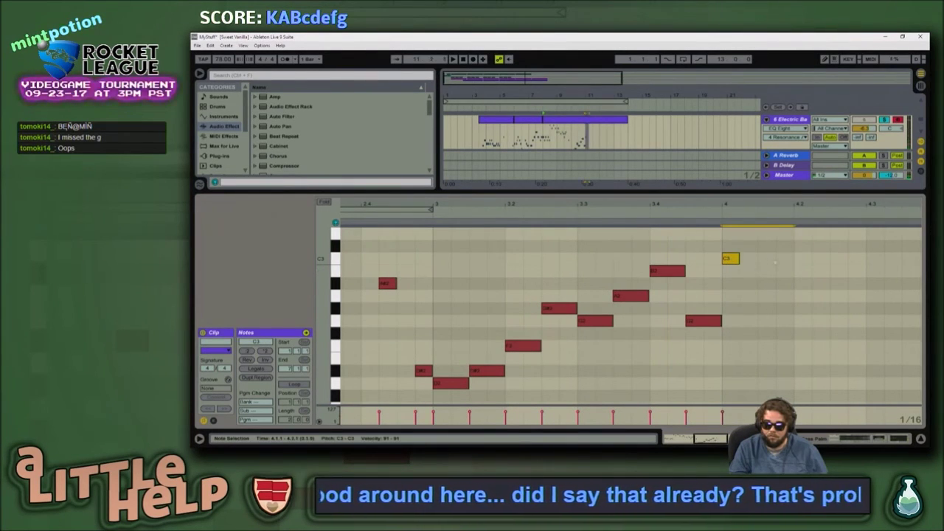
{"action": "double_click", "coordinate": [772, 260]}
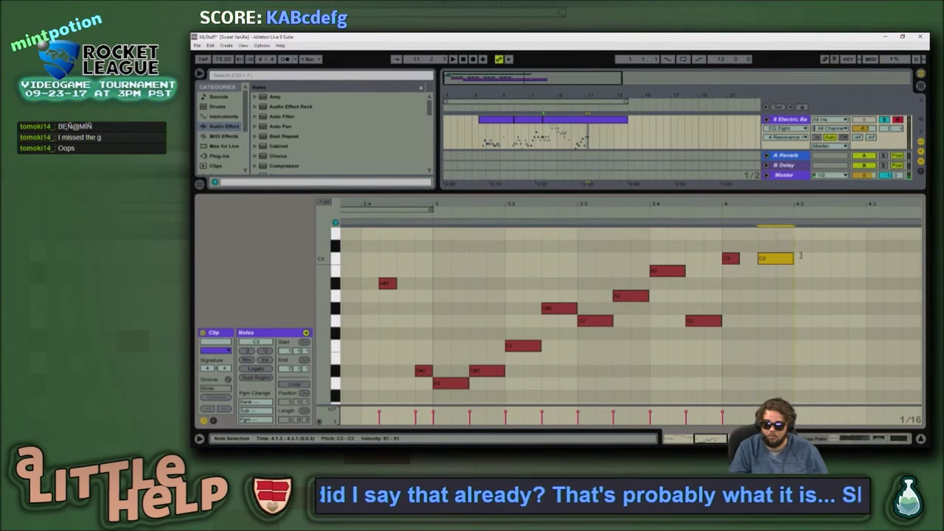
{"action": "left_click_drag", "start_coordinate": [720, 248], "coordinate": [857, 285]}
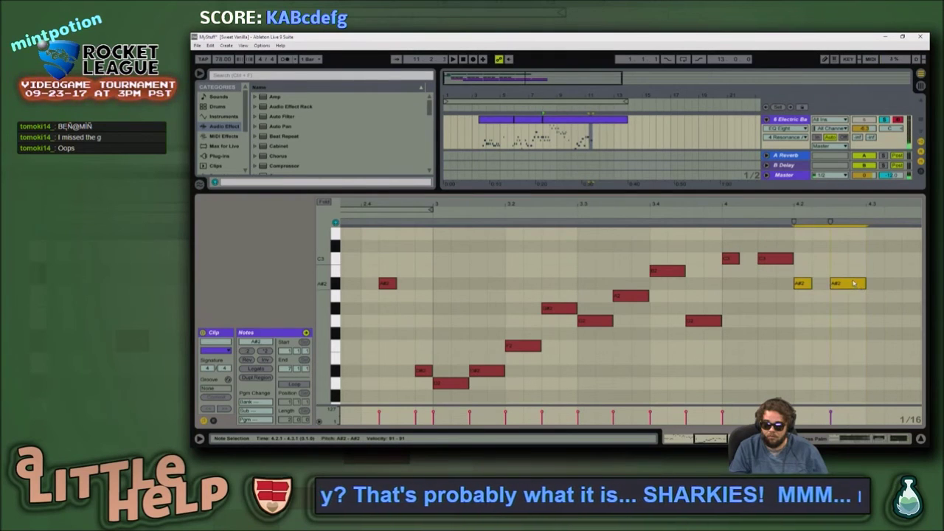
Step: Copy the note pair to G#2 at 4.3.1 and F2 at 4.4.1, and lower the final note at 4.4.3 to D#2
{"action": "left_click_drag", "start_coordinate": [722, 441], "coordinate": [737, 441]}
{"action": "left_click_drag", "start_coordinate": [596, 284], "coordinate": [740, 346]}
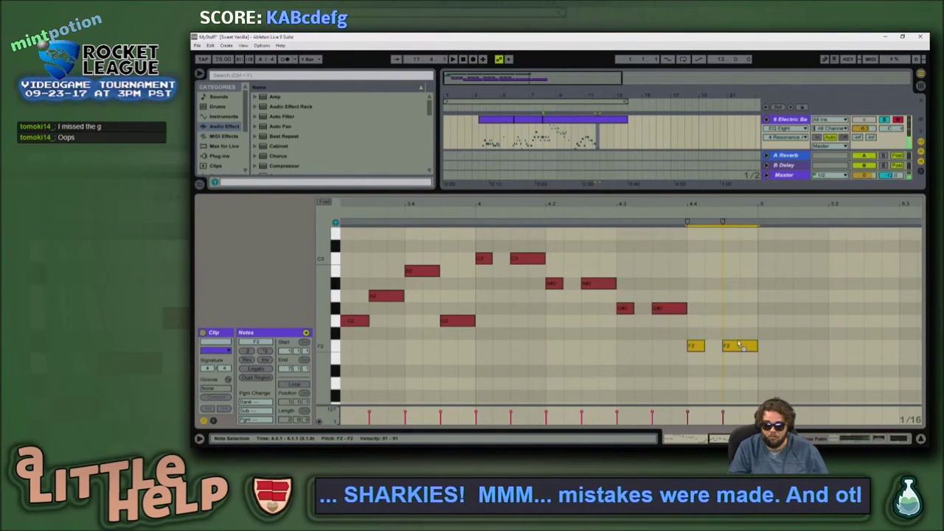
{"action": "left_click", "coordinate": [710, 339]}
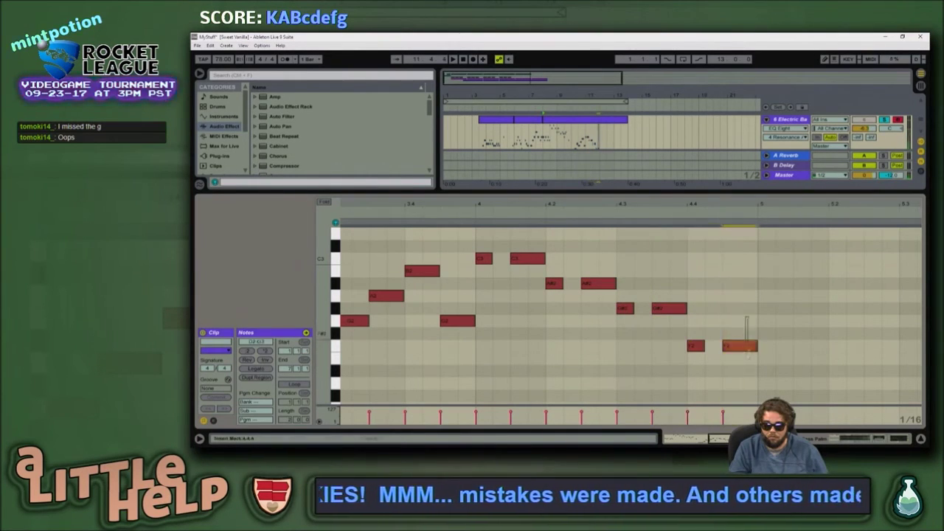
{"action": "left_click", "coordinate": [740, 346]}
{"action": "key", "text": "Down"}
{"action": "key", "text": "Down"}
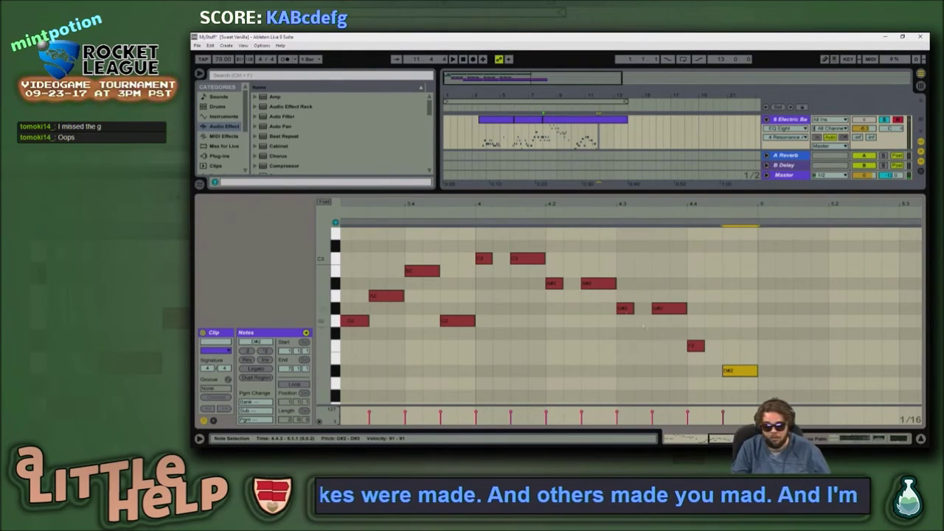
Step: Select the bass clips from 3.3.1 to 12.1.1, loop that range and play it back
{"action": "left_click", "coordinate": [565, 161]}
{"action": "left_click", "coordinate": [569, 122]}
{"action": "left_click_drag", "start_coordinate": [600, 135], "coordinate": [492, 144]}
{"action": "left_click", "coordinate": [488, 144]}
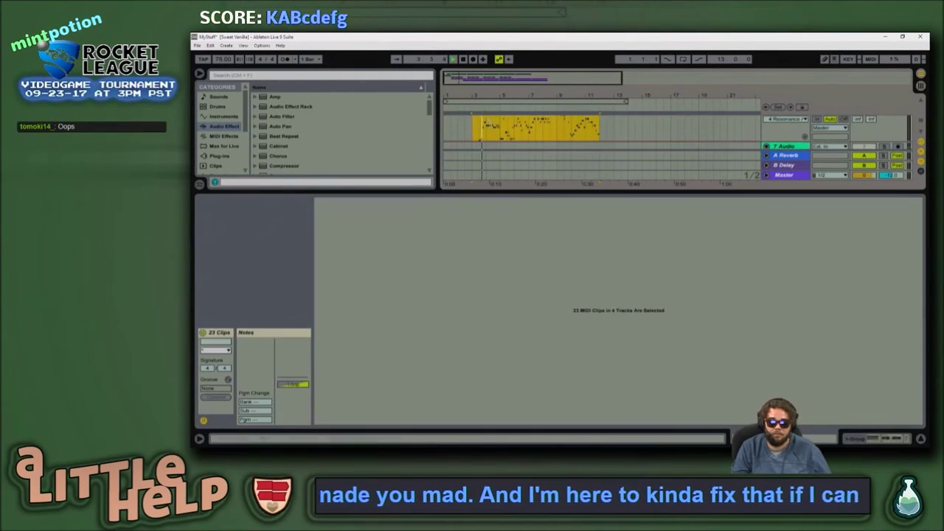
{"action": "left_click", "coordinate": [485, 133]}
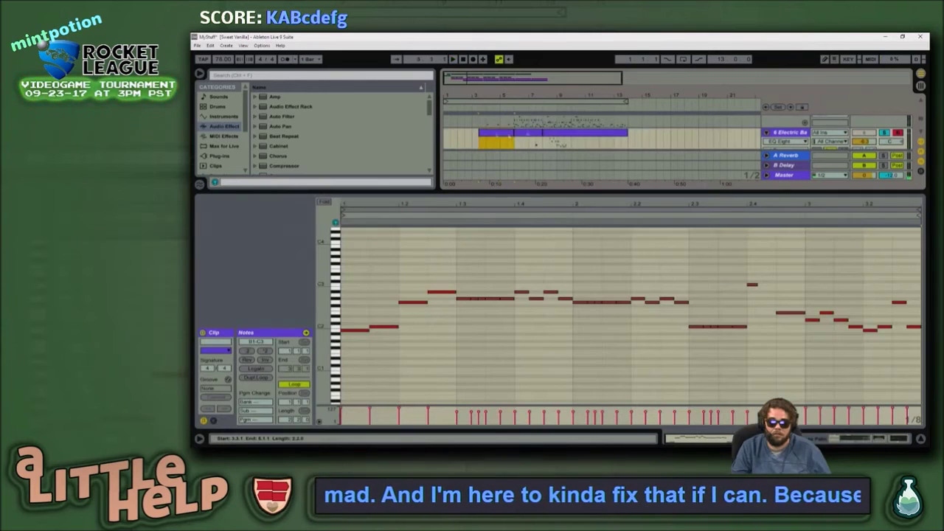
{"action": "scroll", "coordinate": [583, 145], "scroll_direction": "down", "scroll_amount": 3}
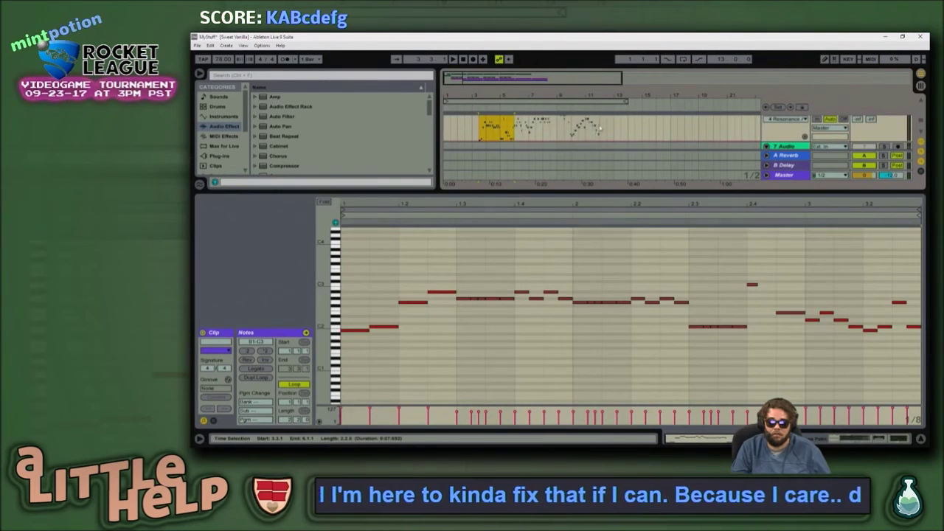
{"action": "left_click", "coordinate": [600, 129], "text": "shift"}
{"action": "key", "text": "ctrl+l"}
{"action": "key", "text": "space"}
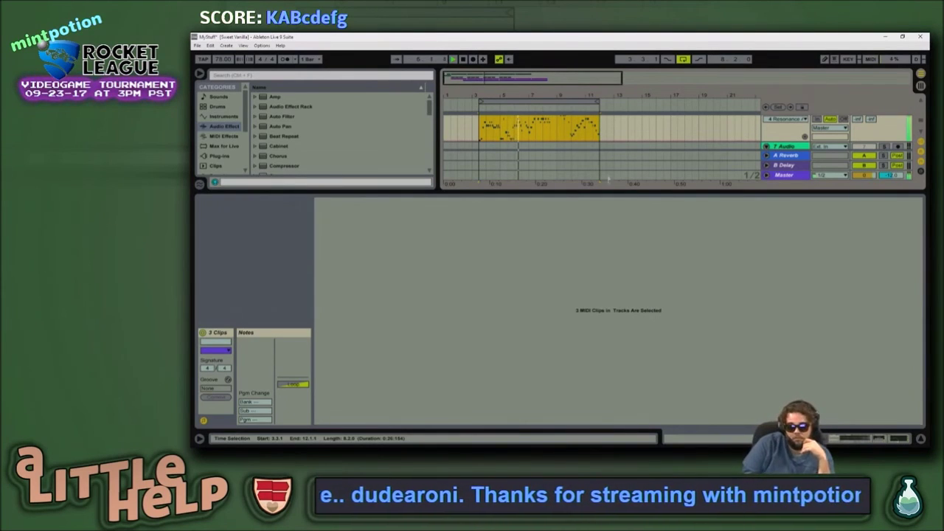
Step: Stop playback, view the second bass clip's notes, and replay the ending of the first bass clip from about bar 5
{"action": "scroll", "coordinate": [527, 133], "scroll_direction": "up", "scroll_amount": 1}
{"action": "key", "text": "space"}
{"action": "left_click", "coordinate": [527, 133]}
{"action": "key", "text": "shift+Tab"}
{"action": "key", "text": "shift+Tab"}
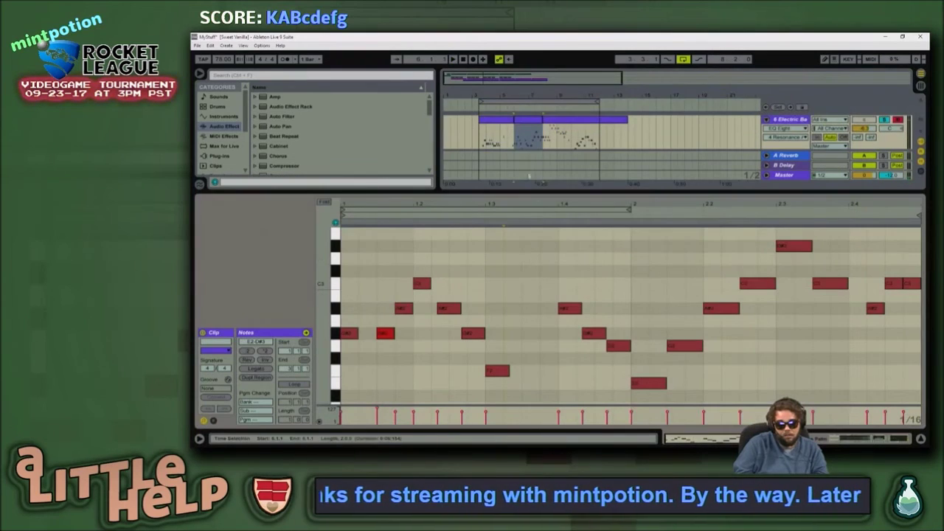
{"action": "scroll", "coordinate": [512, 130], "scroll_direction": "down", "scroll_amount": 1}
{"action": "left_click", "coordinate": [504, 135]}
{"action": "key", "text": "space"}
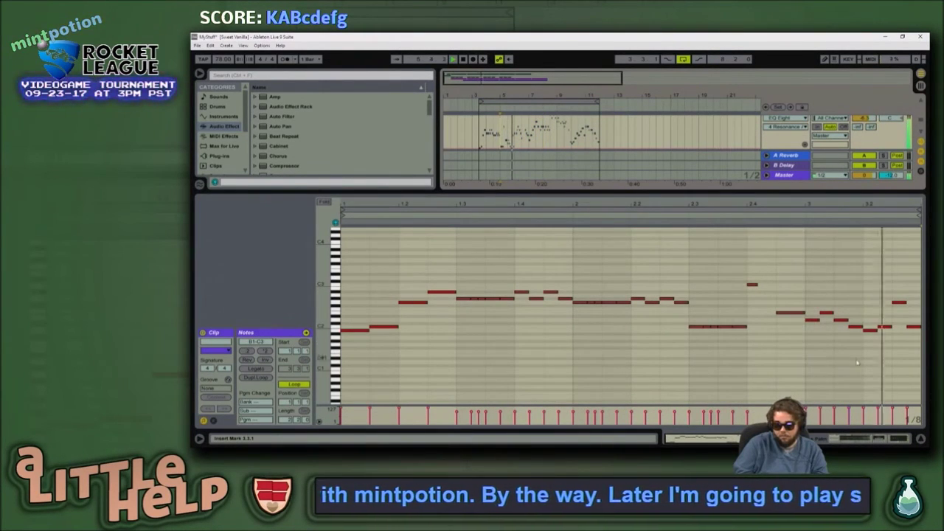
Step: Check the D2 notes at the start of the first bass clip's third bar, and unsolo the bass track to play the full mix
{"action": "scroll", "coordinate": [861, 350], "scroll_direction": "up", "scroll_amount": 1}
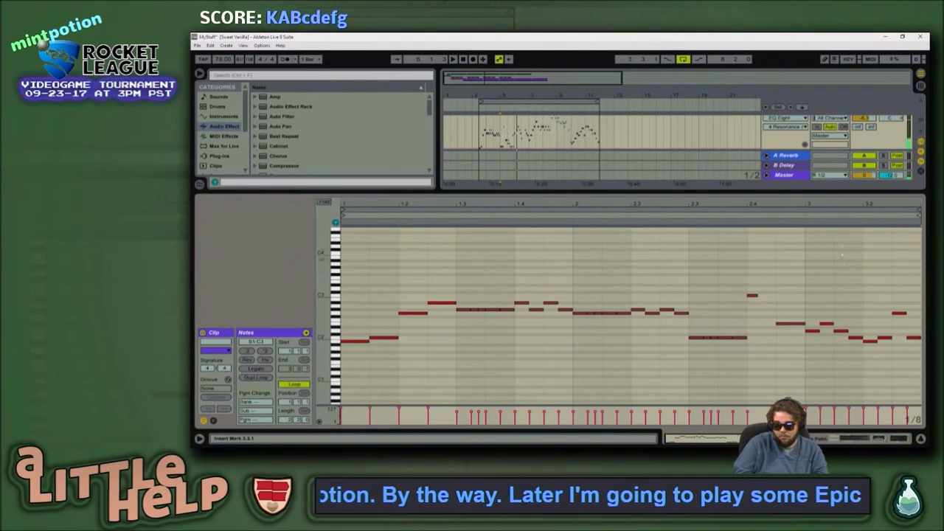
{"action": "left_click", "coordinate": [799, 212]}
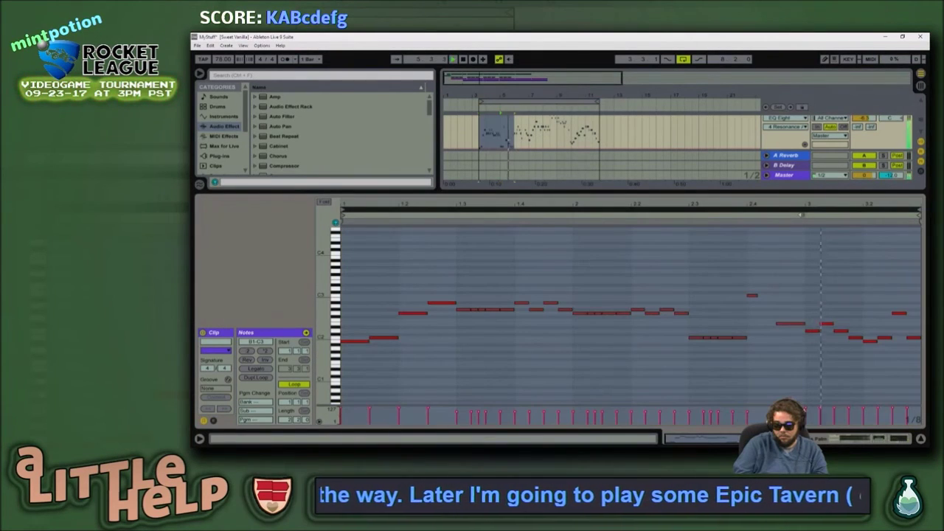
{"action": "left_click_drag", "start_coordinate": [805, 326], "coordinate": [835, 337]}
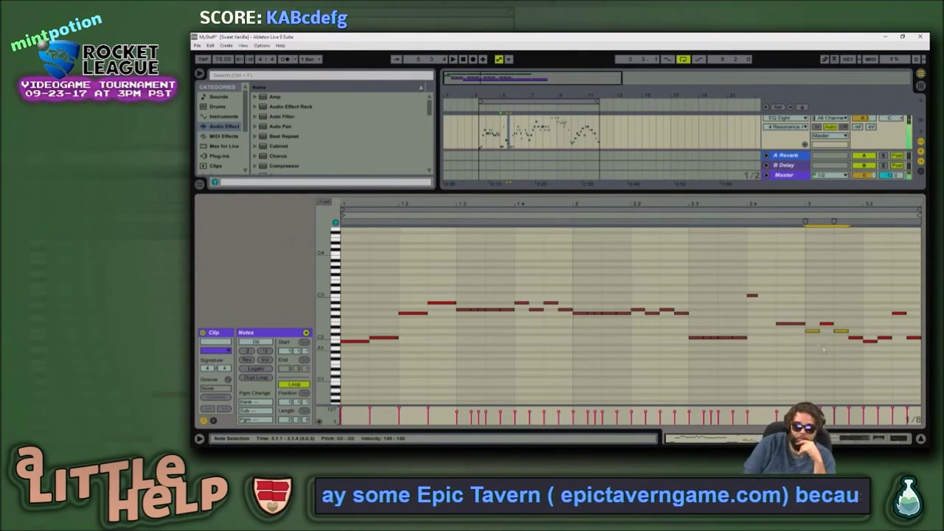
{"action": "scroll", "coordinate": [833, 159], "scroll_direction": "up", "scroll_amount": 1}
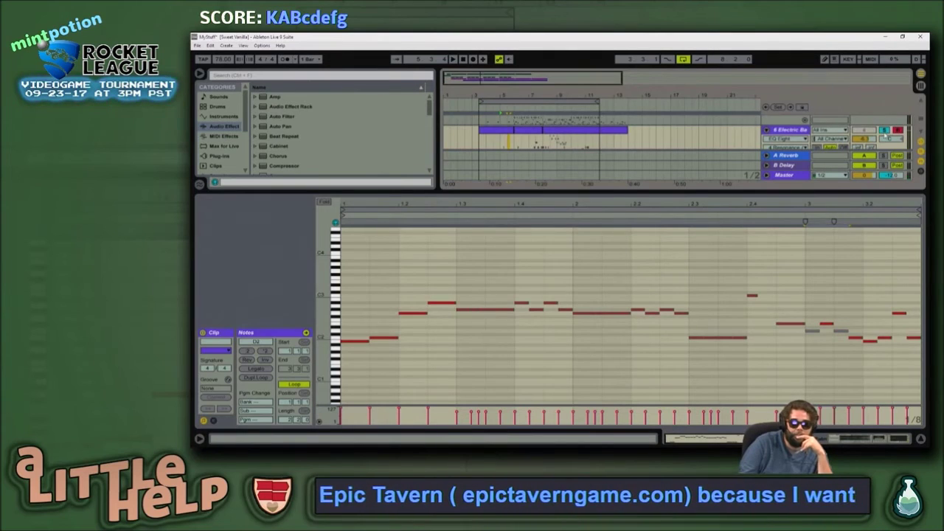
{"action": "left_click", "coordinate": [483, 144]}
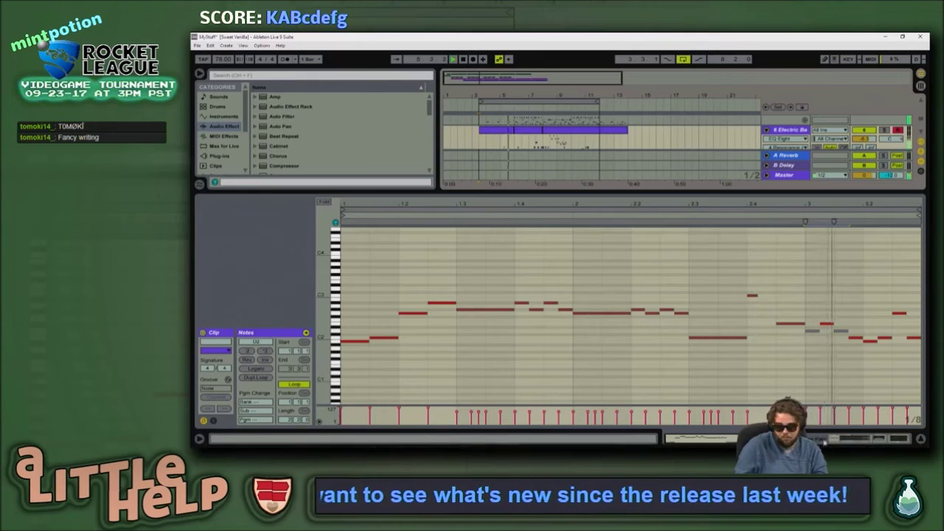
Step: On the bass track's Amp, set Bass to 8.49, Treble to 7.54 and Presence to 6.25
{"action": "left_click", "coordinate": [817, 437]}
{"action": "left_click_drag", "start_coordinate": [860, 411], "coordinate": [859, 388]}
{"action": "left_click_drag", "start_coordinate": [859, 438], "coordinate": [861, 438]}
{"action": "left_click_drag", "start_coordinate": [739, 411], "coordinate": [740, 397]}
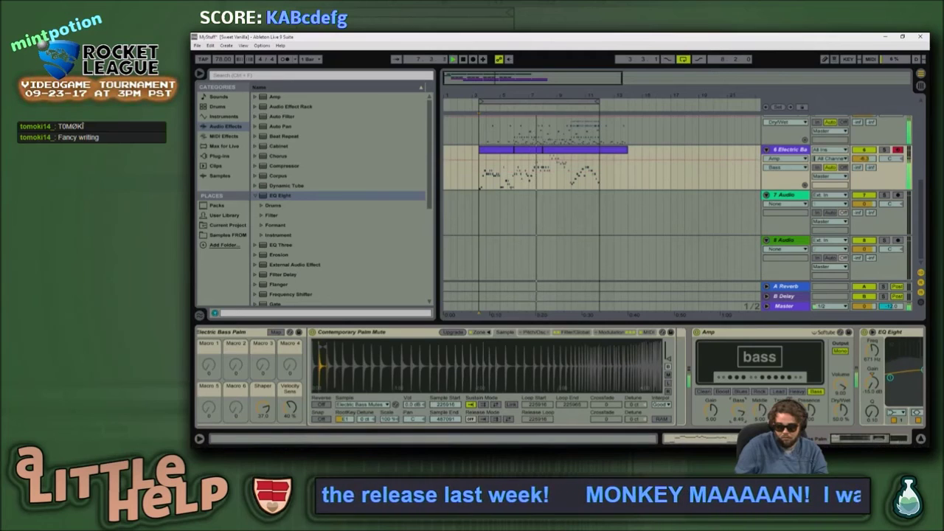
{"action": "left_click_drag", "start_coordinate": [865, 438], "coordinate": [888, 439]}
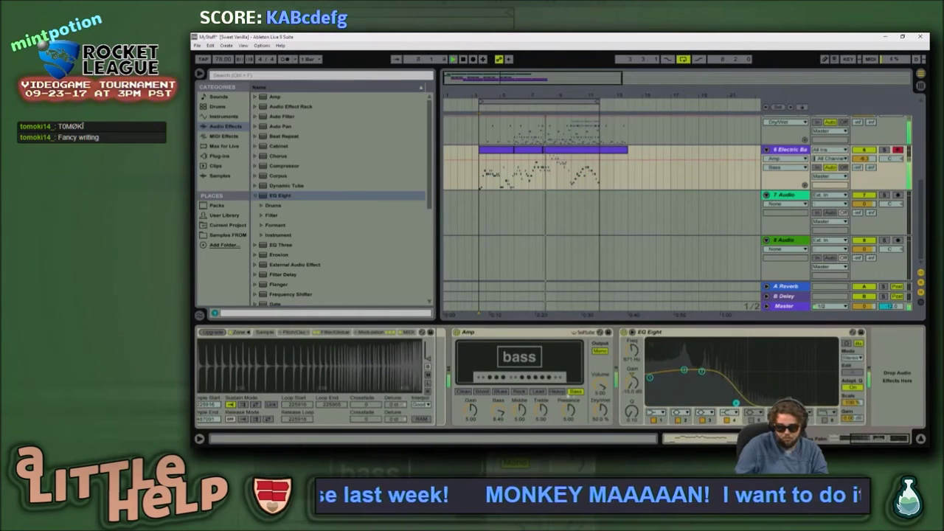
{"action": "left_click_drag", "start_coordinate": [541, 413], "coordinate": [568, 414]}
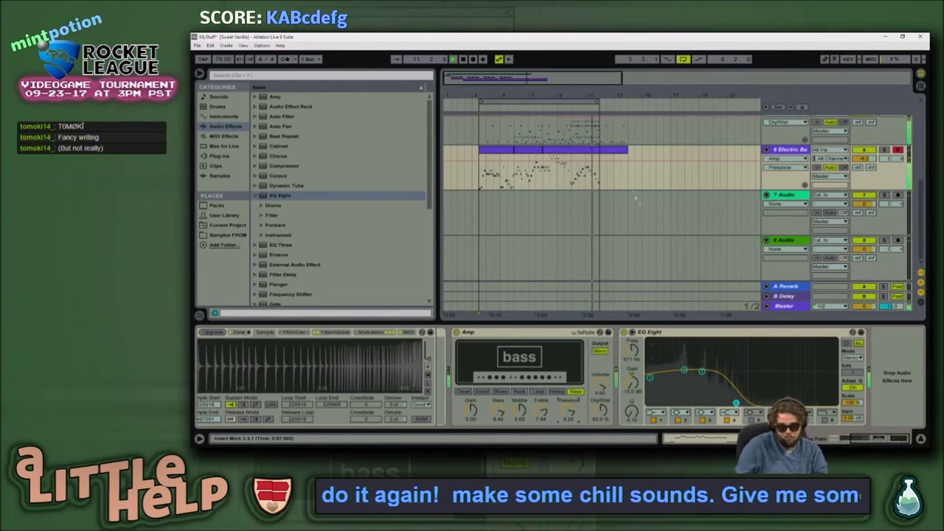
Step: Set the loop to eight bars starting at 4.1.1 and play it
{"action": "left_click", "coordinate": [605, 151]}
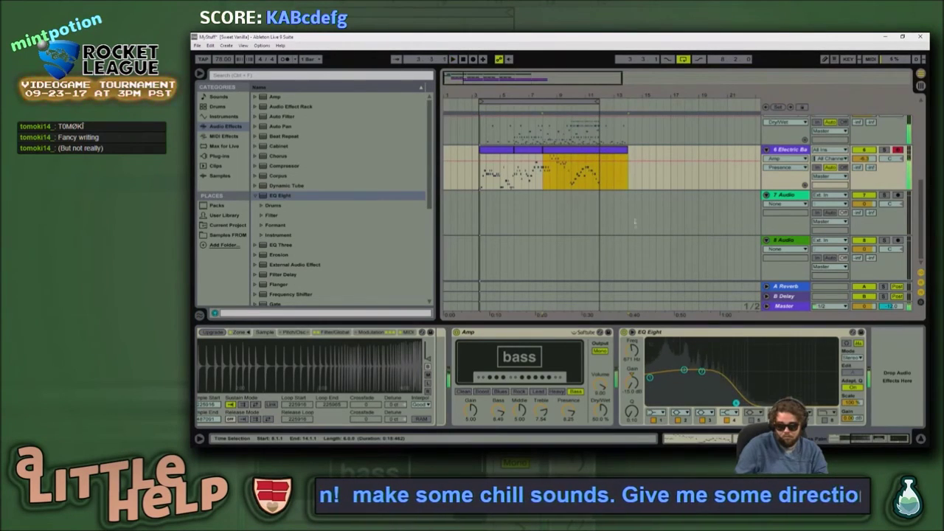
{"action": "left_click", "coordinate": [595, 174]}
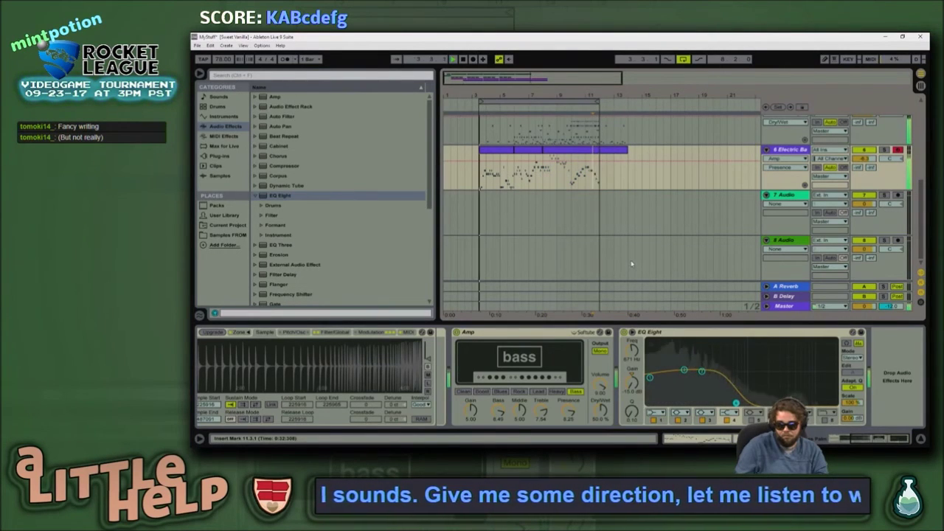
{"action": "left_click_drag", "start_coordinate": [482, 76], "coordinate": [458, 79]}
{"action": "left_click_drag", "start_coordinate": [567, 102], "coordinate": [583, 62]}
{"action": "key", "text": "space"}
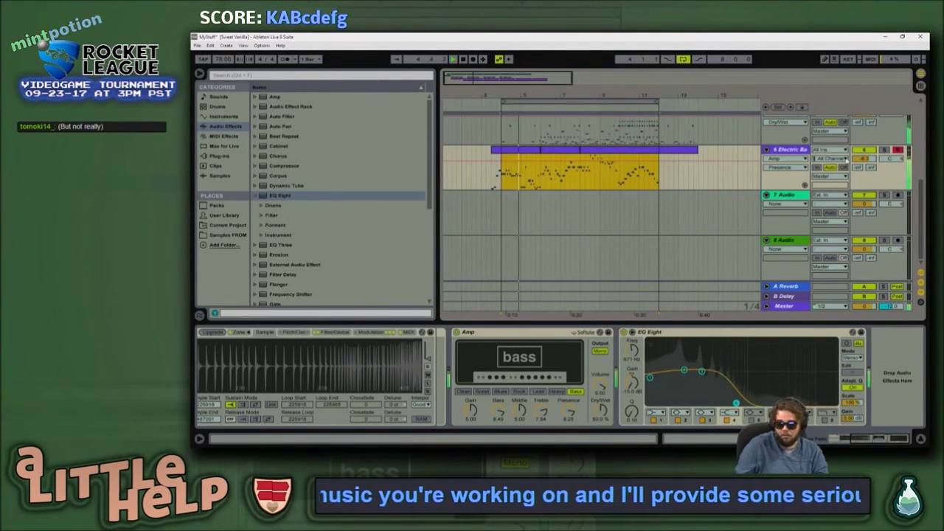
Step: Fine-tune the electric bass track's volume while listening to the loop
{"action": "left_click", "coordinate": [851, 159]}
{"action": "mouse_move", "coordinate": [864, 158]}
{"action": "left_mouse_down"}
{"action": "mouse_move", "coordinate": [864, 170]}
{"action": "mouse_move", "coordinate": [864, 158]}
{"action": "left_mouse_up"}
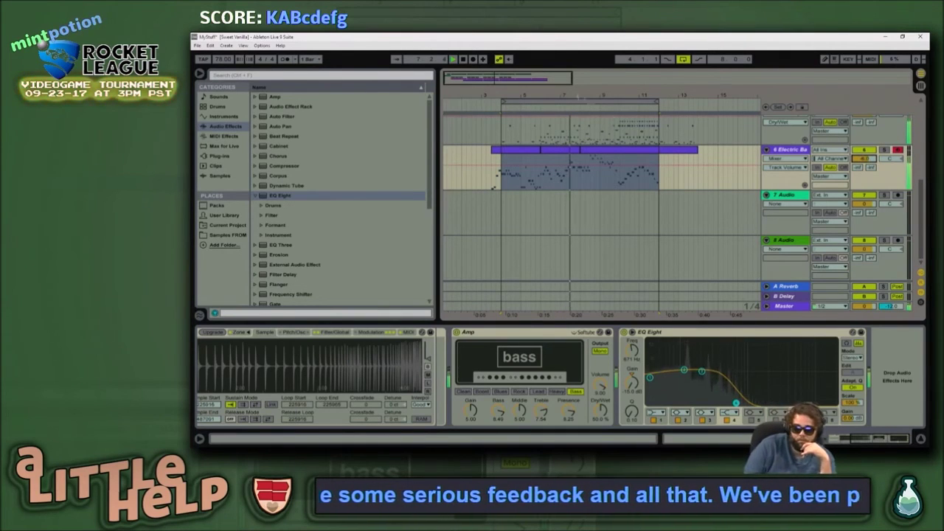
{"action": "left_click_drag", "start_coordinate": [596, 95], "coordinate": [597, 72]}
{"action": "scroll", "coordinate": [618, 221], "scroll_direction": "up", "scroll_amount": 1}
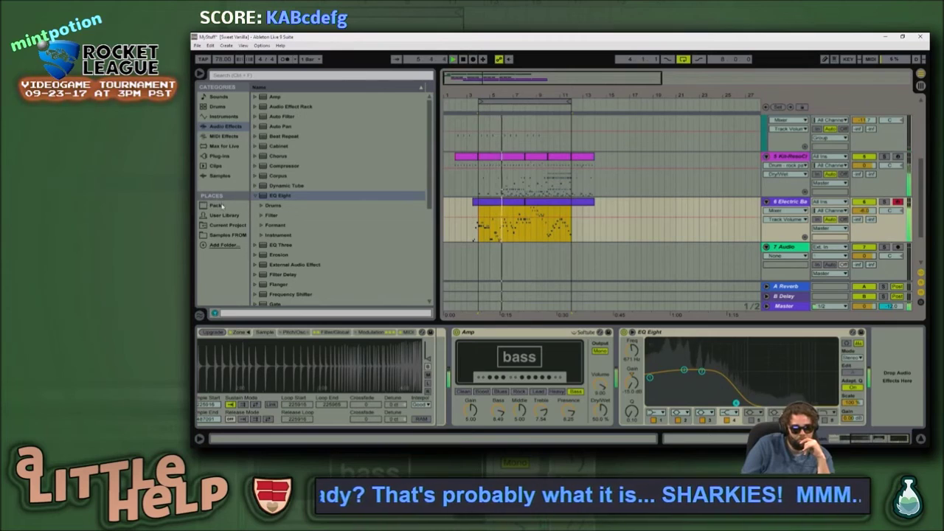
Step: Adjust note velocities in the first bass clip for the four opening notes and the notes from 3.1.1 onward
{"action": "double_click", "coordinate": [494, 202]}
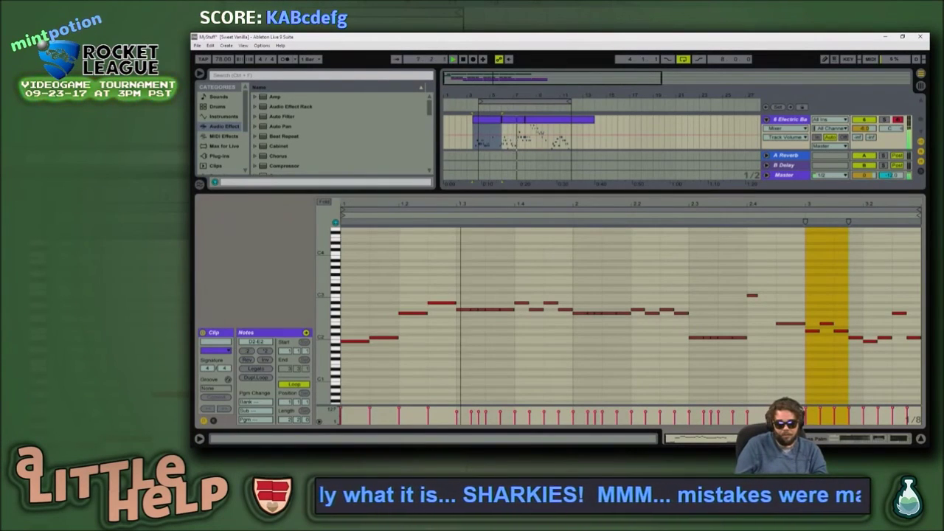
{"action": "left_click_drag", "start_coordinate": [436, 281], "coordinate": [344, 406]}
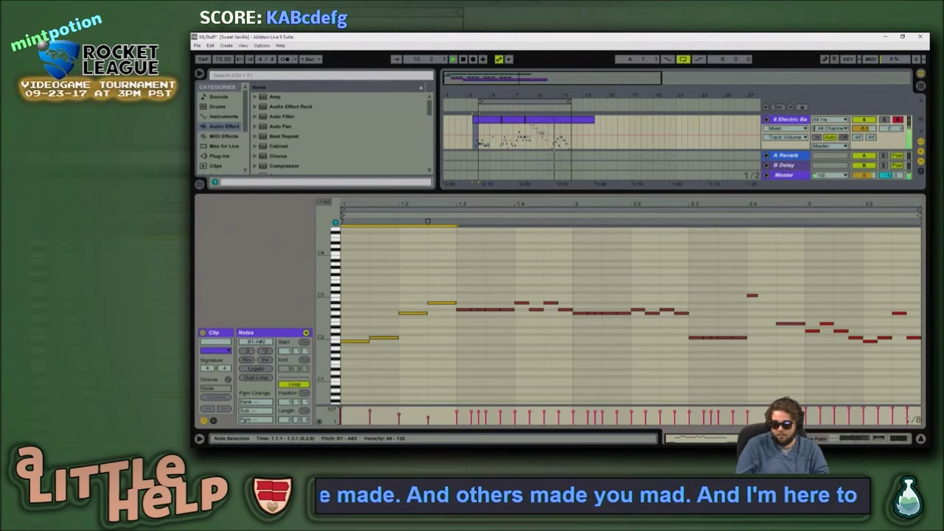
{"action": "mouse_move", "coordinate": [783, 293]}
{"action": "left_mouse_down"}
{"action": "mouse_move", "coordinate": [915, 418]}
{"action": "mouse_move", "coordinate": [815, 410]}
{"action": "mouse_move", "coordinate": [810, 420]}
{"action": "left_mouse_up"}
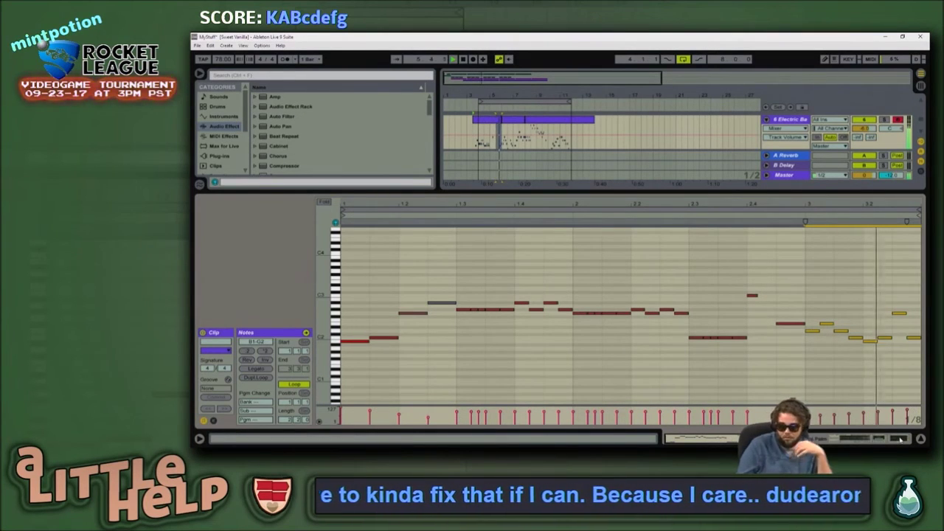
{"action": "left_click", "coordinate": [840, 363]}
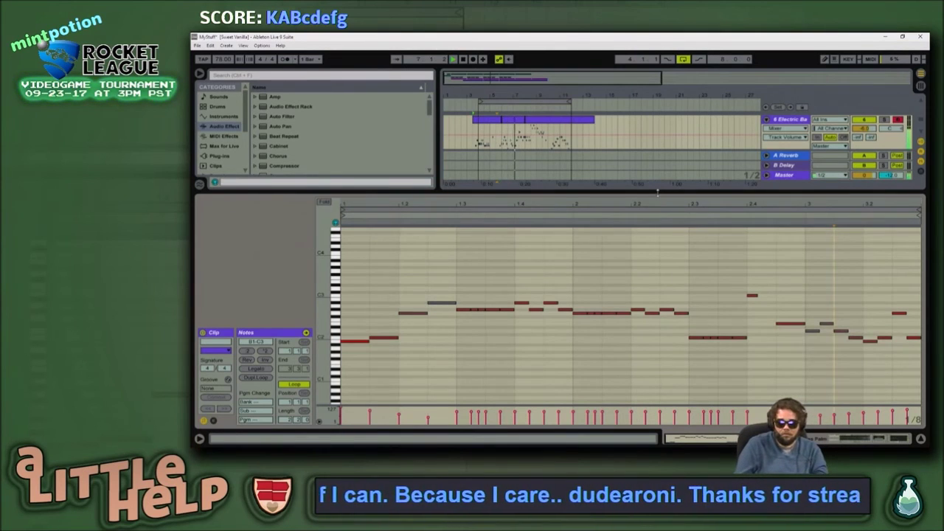
Step: Enlarge the arrangement area, save the current set and stop playback
{"action": "left_click_drag", "start_coordinate": [657, 192], "coordinate": [662, 299]}
{"action": "left_click", "coordinate": [588, 204]}
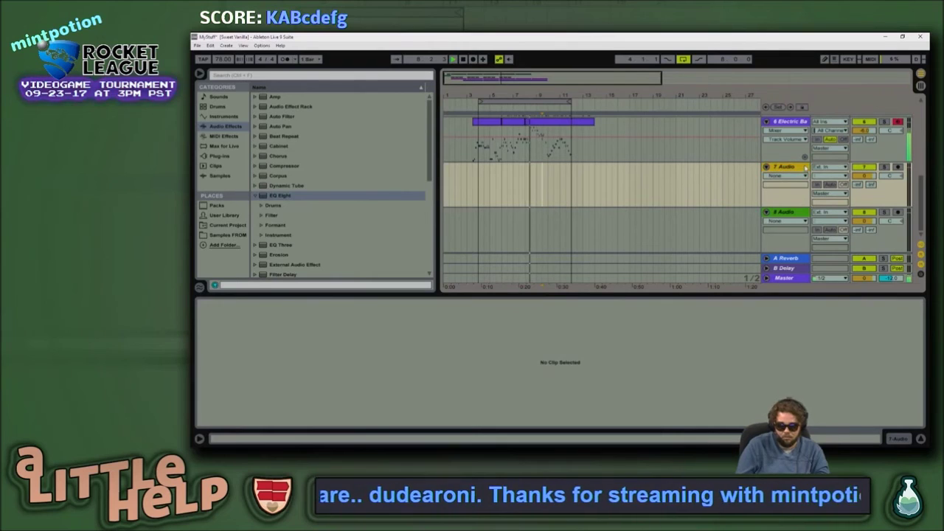
{"action": "scroll", "coordinate": [807, 167], "scroll_direction": "up", "scroll_amount": 2}
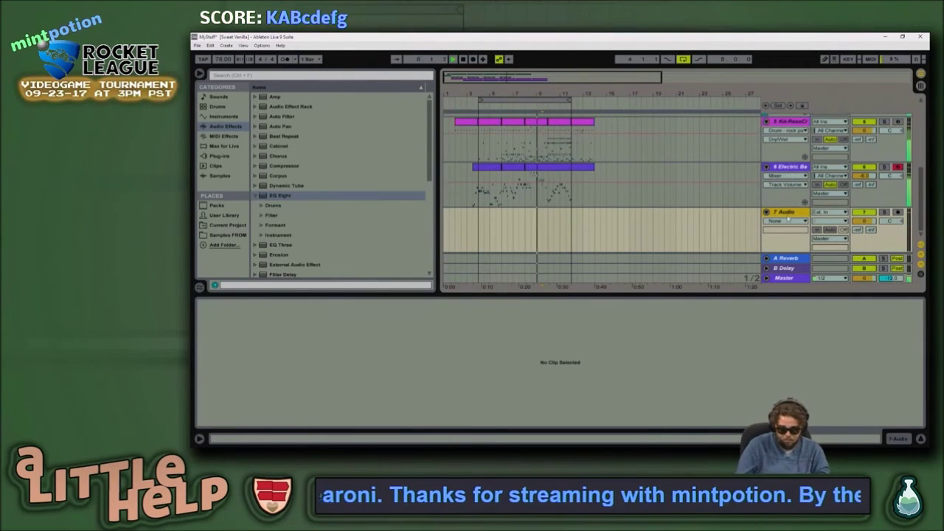
{"action": "scroll", "coordinate": [662, 203], "scroll_direction": "up", "scroll_amount": 2}
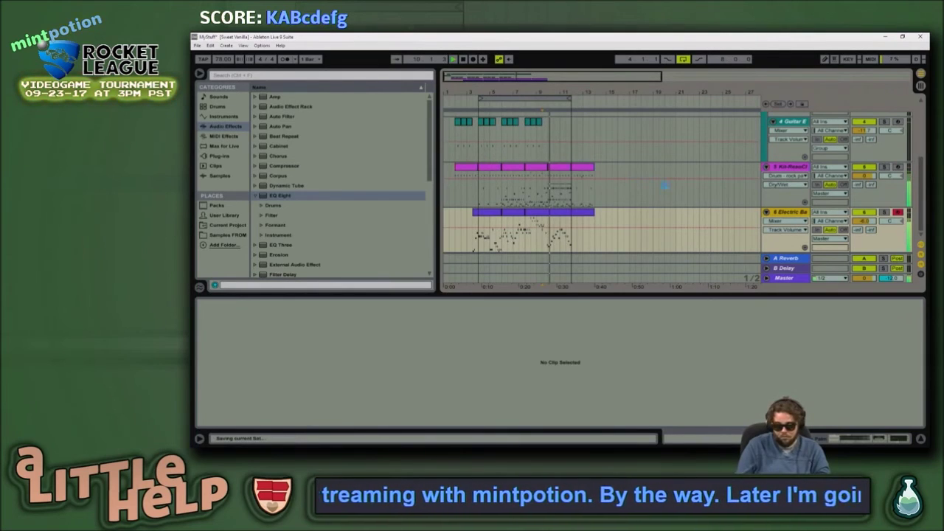
{"action": "key", "text": "space"}
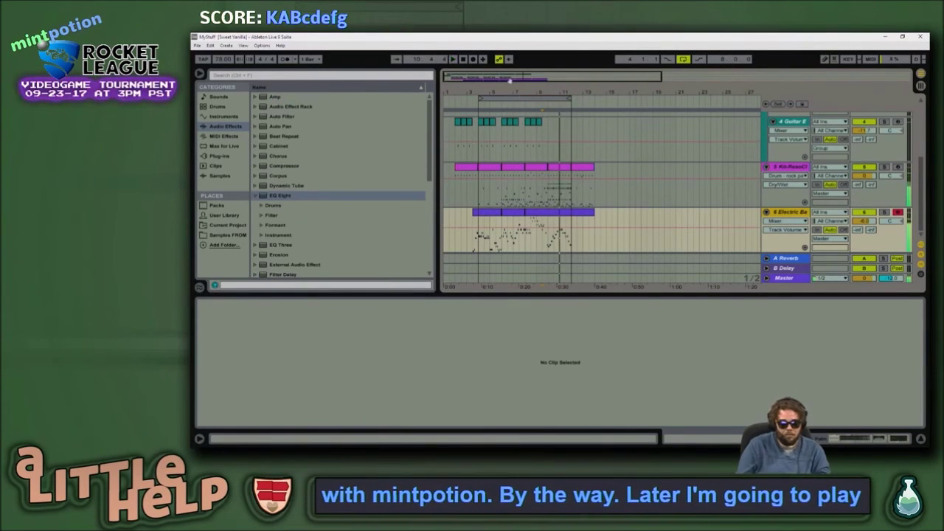
Step: Set the song's tempo to 43 BPM
{"action": "left_click_drag", "start_coordinate": [510, 83], "coordinate": [507, 76]}
{"action": "mouse_move", "coordinate": [224, 60]}
{"action": "left_mouse_down"}
{"action": "mouse_move", "coordinate": [223, 78]}
{"action": "mouse_move", "coordinate": [223, 57]}
{"action": "left_mouse_up"}
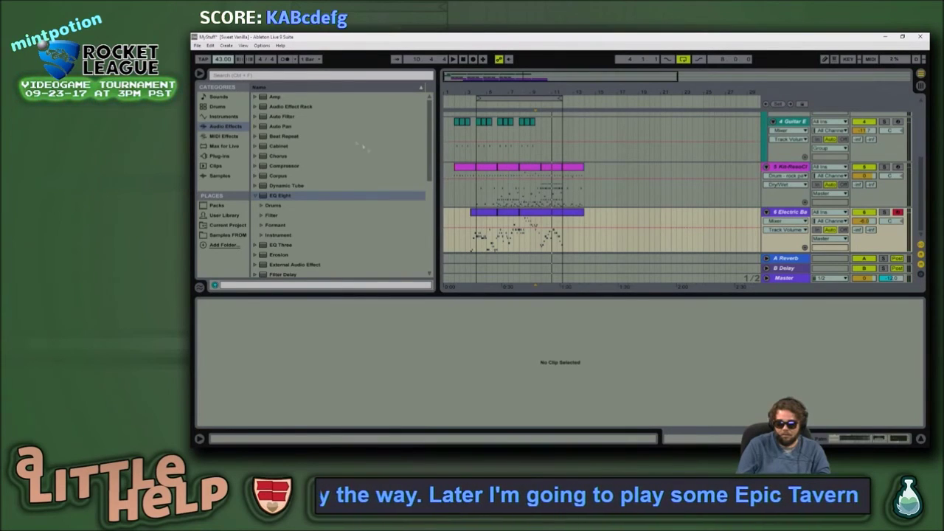
Step: Play the arrangement from the start and check the Twitch chat in the browser before returning to Ableton Live
{"action": "left_click", "coordinate": [471, 167]}
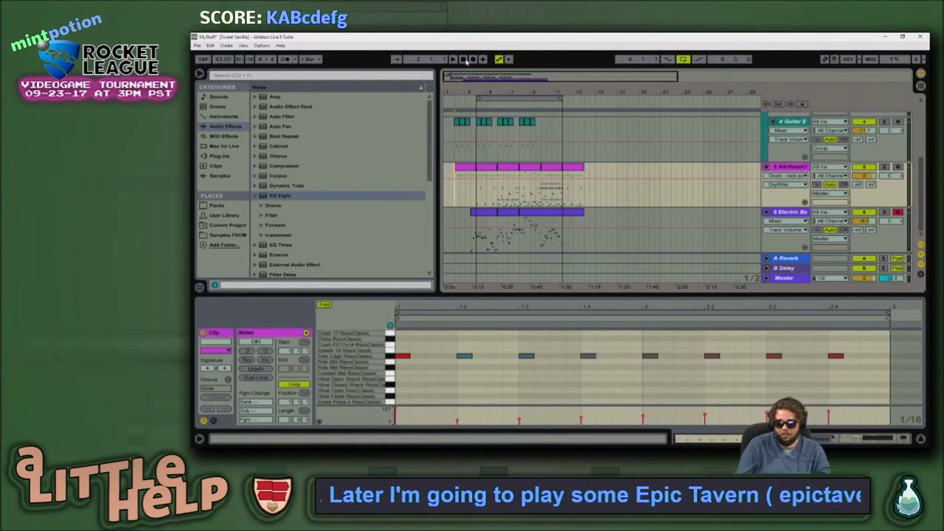
{"action": "left_click", "coordinate": [463, 59]}
{"action": "key", "text": "space"}
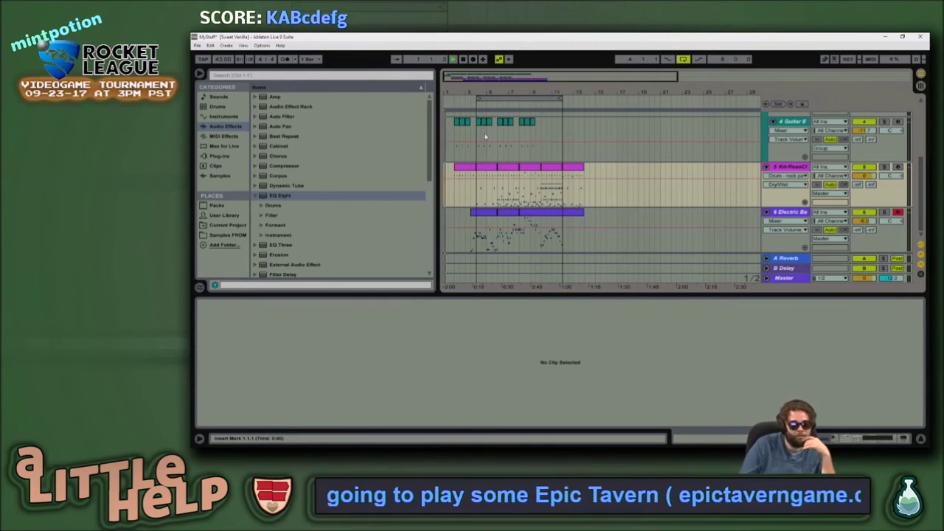
{"action": "key", "text": "alt+Tab"}
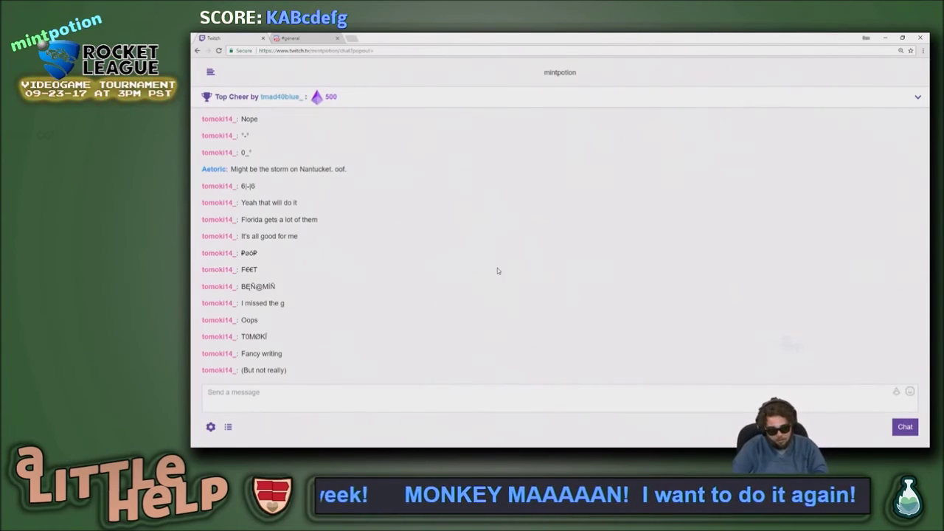
{"action": "key", "text": "alt+Tab"}
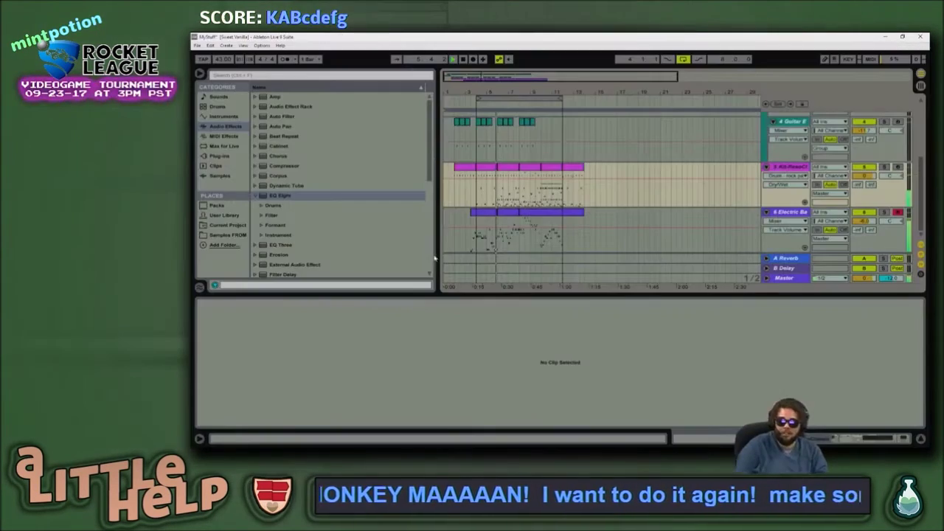
Step: Consolidate all six drum clips on the kit track into one clip and set the tempo to 64 BPM
{"action": "scroll", "coordinate": [474, 183], "scroll_direction": "up", "scroll_amount": 2}
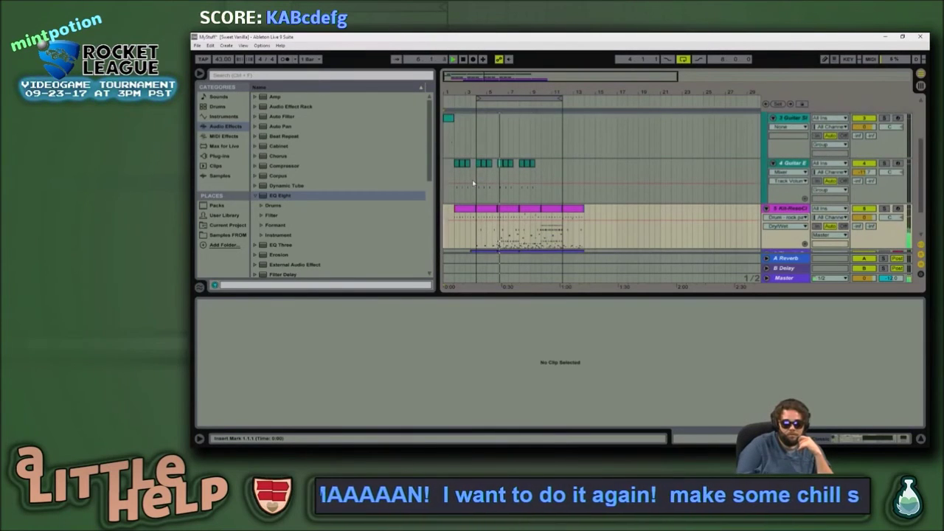
{"action": "scroll", "coordinate": [474, 183], "scroll_direction": "down", "scroll_amount": 2}
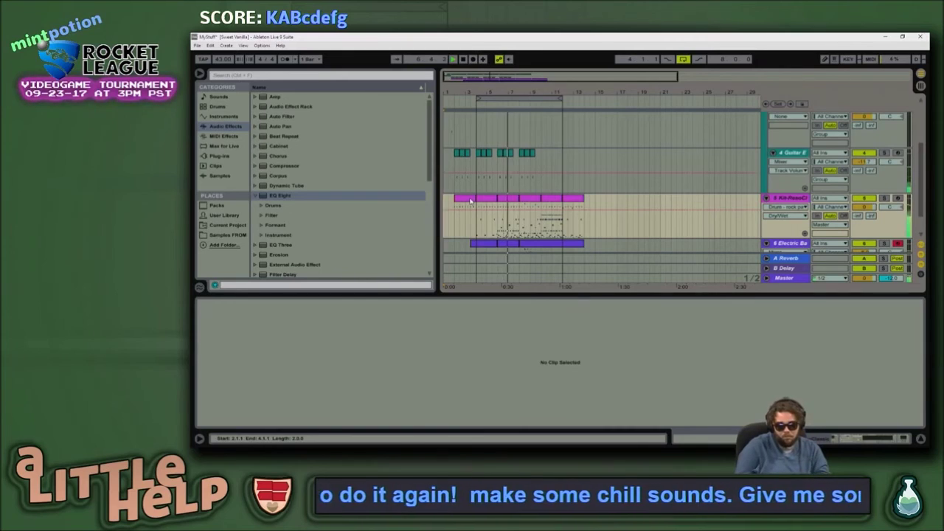
{"action": "left_click", "coordinate": [470, 200]}
{"action": "left_click", "coordinate": [575, 201], "text": "shift"}
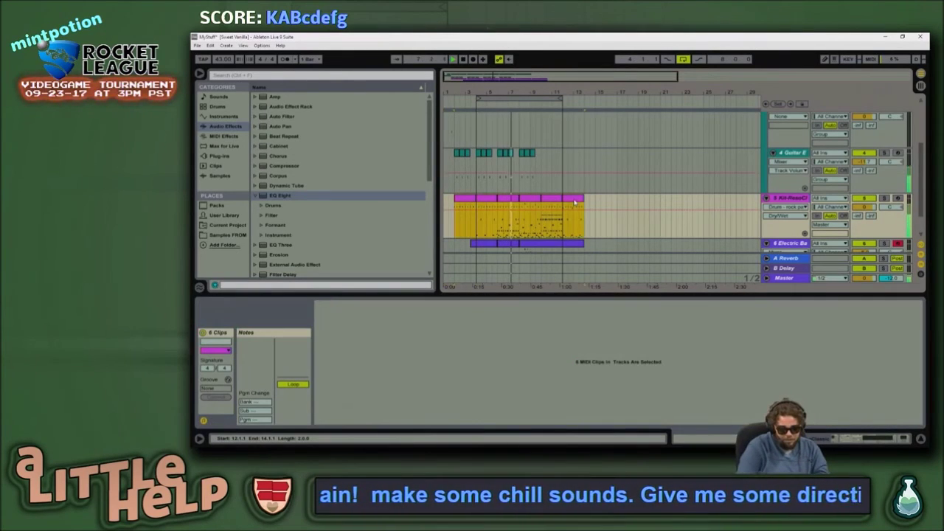
{"action": "key", "text": "ctrl+j"}
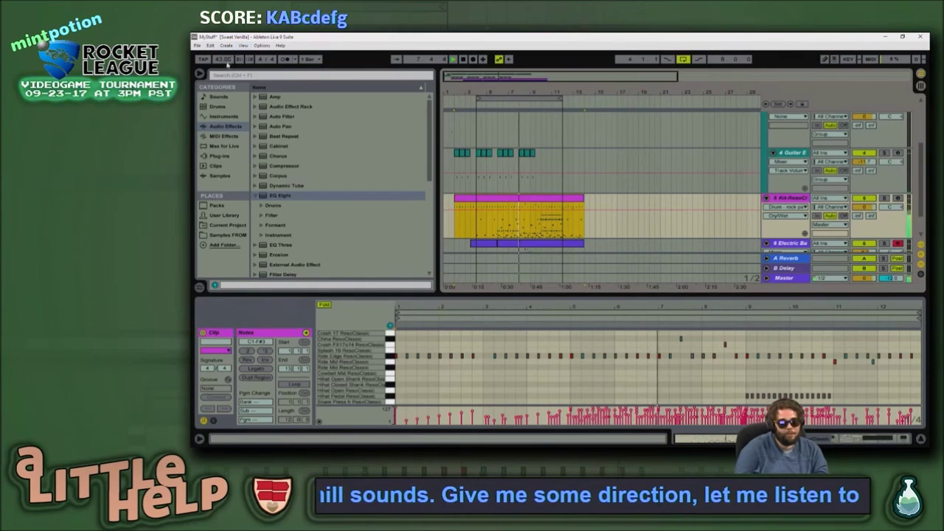
{"action": "left_click_drag", "start_coordinate": [223, 59], "coordinate": [223, 50]}
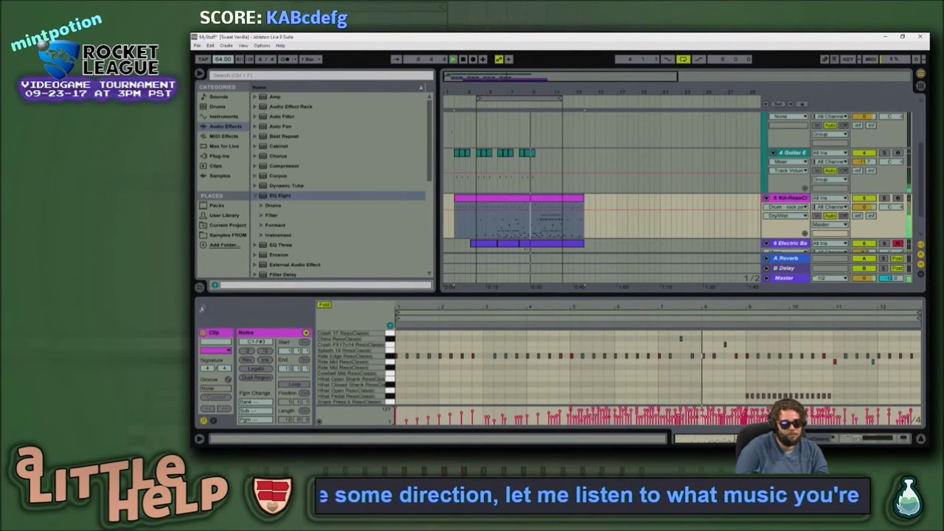
Step: Show the Groove Pool, browse to the Swing and Groove library, and enlarge the browser's file list
{"action": "left_click", "coordinate": [199, 287]}
{"action": "right_click", "coordinate": [251, 241]}
{"action": "left_click", "coordinate": [262, 248]}
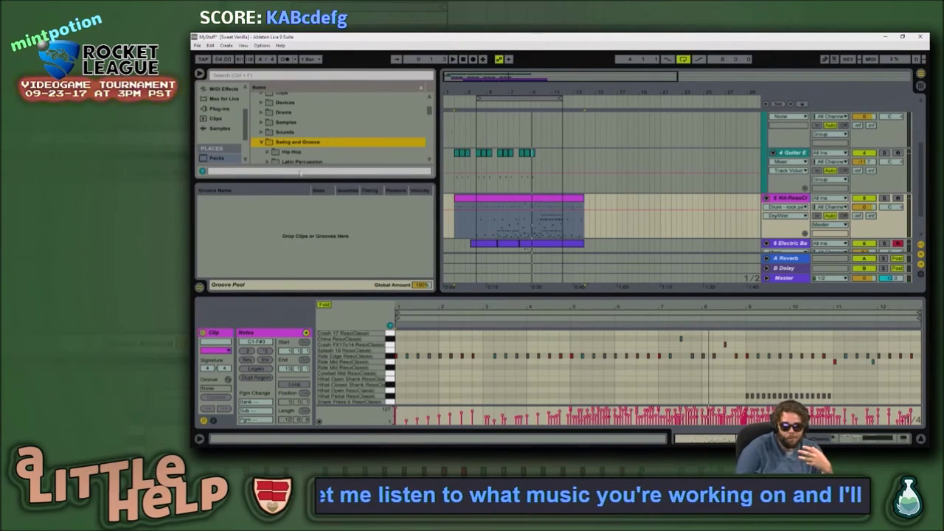
{"action": "left_click_drag", "start_coordinate": [299, 181], "coordinate": [299, 253]}
{"action": "scroll", "coordinate": [310, 207], "scroll_direction": "down", "scroll_amount": 3}
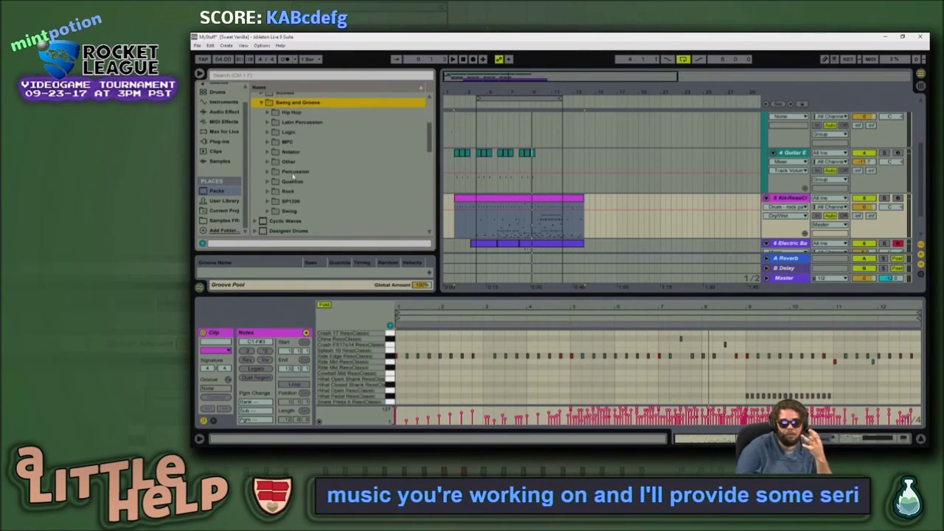
Step: Preview the Fatback and Bricks grooves from the Rock folder and the Tambourine groove from the Percussion folder
{"action": "left_click", "coordinate": [272, 190]}
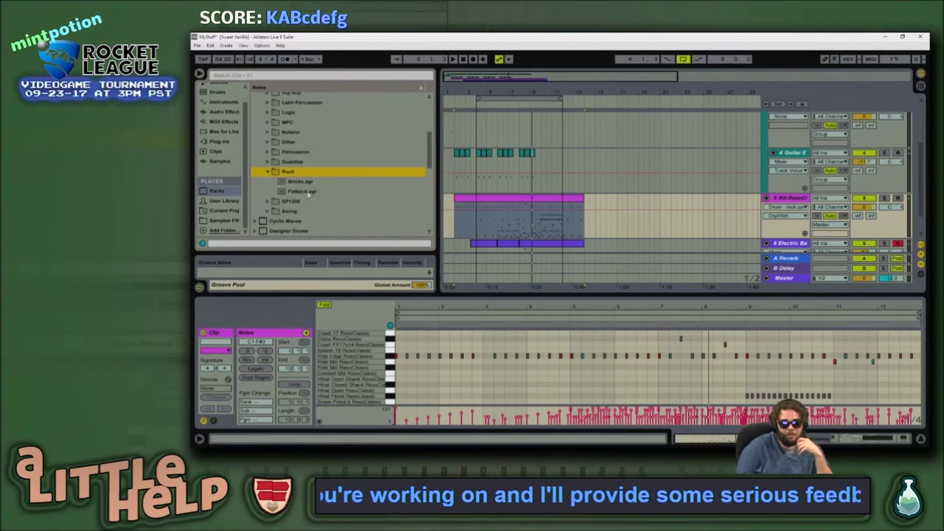
{"action": "left_click", "coordinate": [310, 191]}
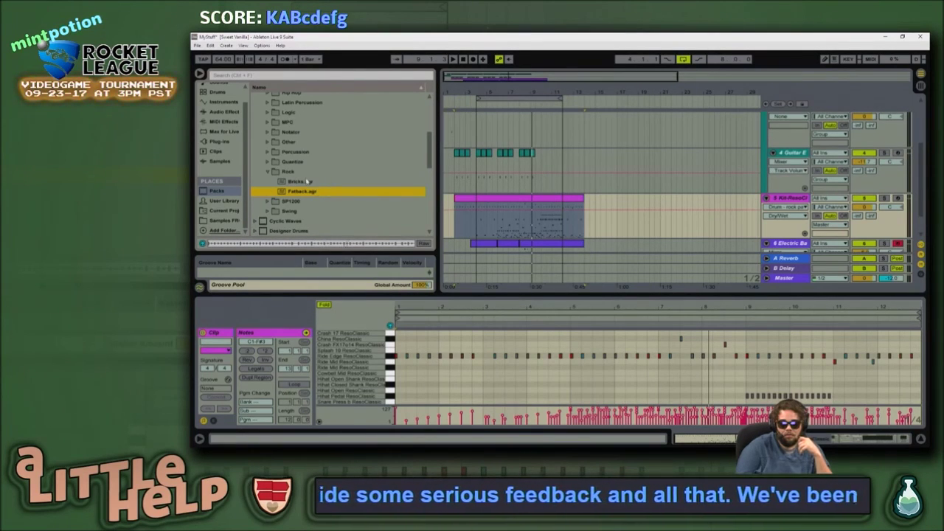
{"action": "left_click", "coordinate": [308, 181]}
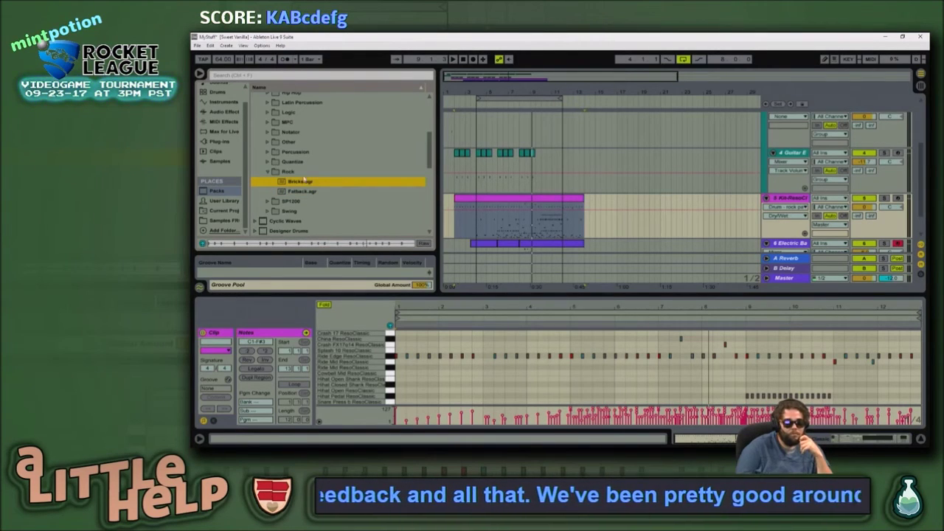
{"action": "left_click", "coordinate": [299, 172]}
{"action": "key", "text": "Left"}
{"action": "key", "text": "Up"}
{"action": "key", "text": "Up"}
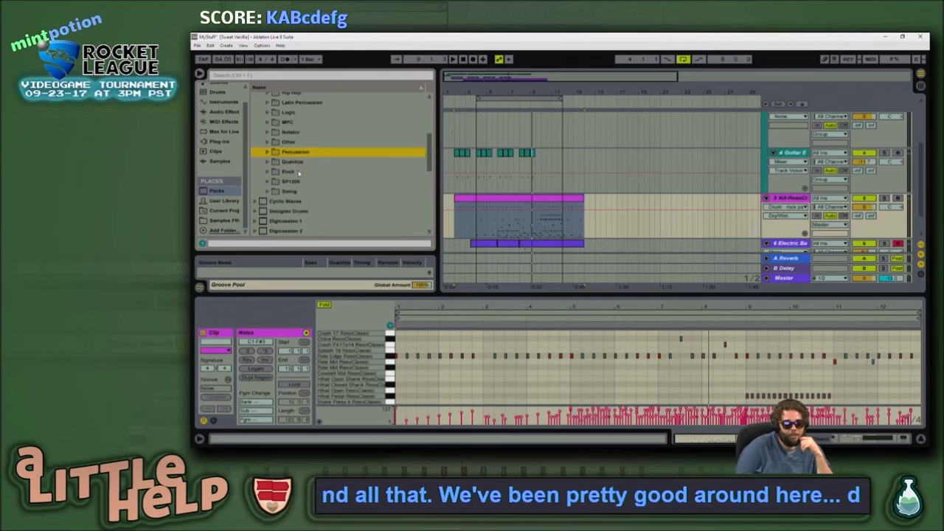
{"action": "key", "text": "Right"}
{"action": "scroll", "coordinate": [299, 172], "scroll_direction": "down", "scroll_amount": 2}
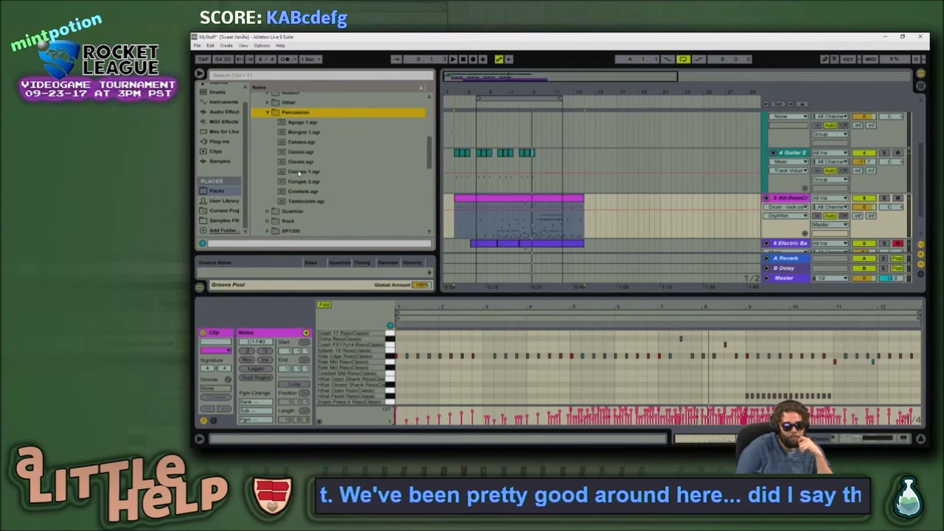
{"action": "left_click", "coordinate": [317, 201]}
{"action": "scroll", "coordinate": [291, 181], "scroll_direction": "up", "scroll_amount": 3}
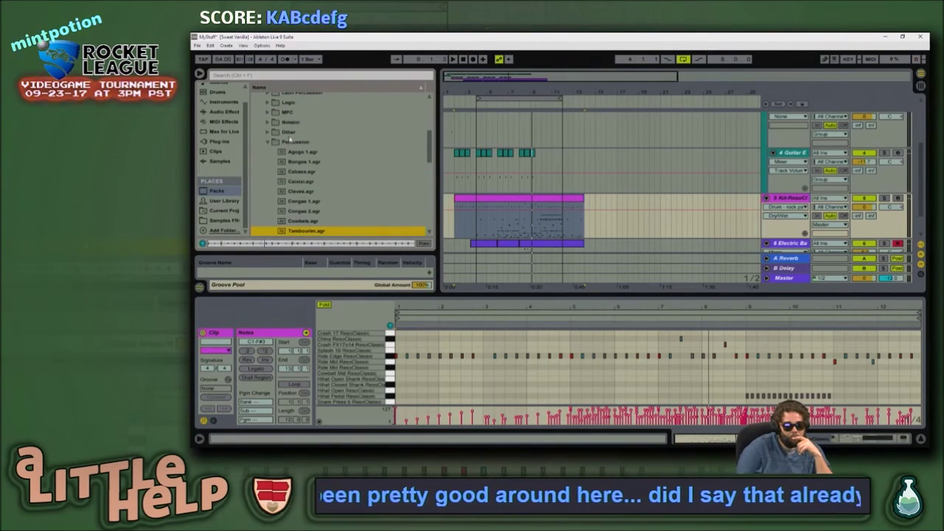
Step: Preview the Heavy On the 2, Push the 2 and 4, and two 2-step grooves in the Other folder
{"action": "left_click", "coordinate": [295, 133]}
{"action": "key", "text": "Right"}
{"action": "key", "text": "Down"}
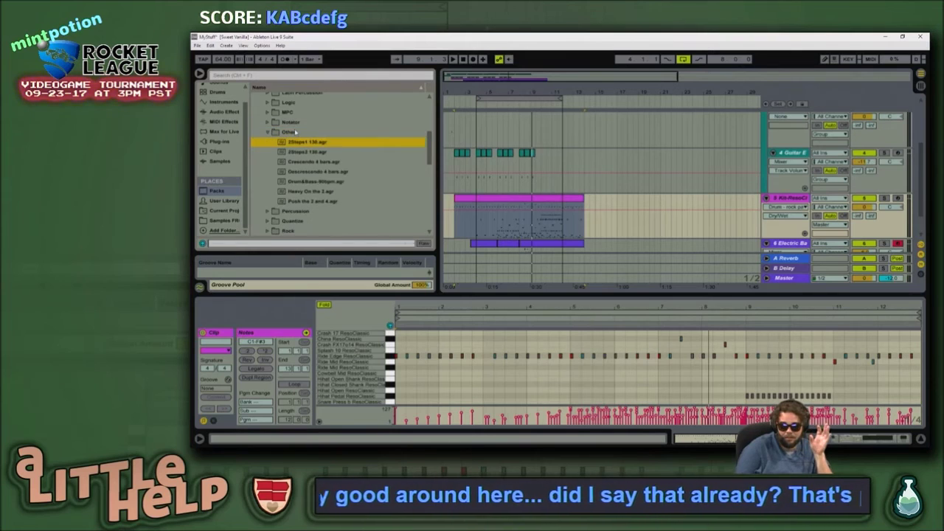
{"action": "left_click", "coordinate": [316, 193]}
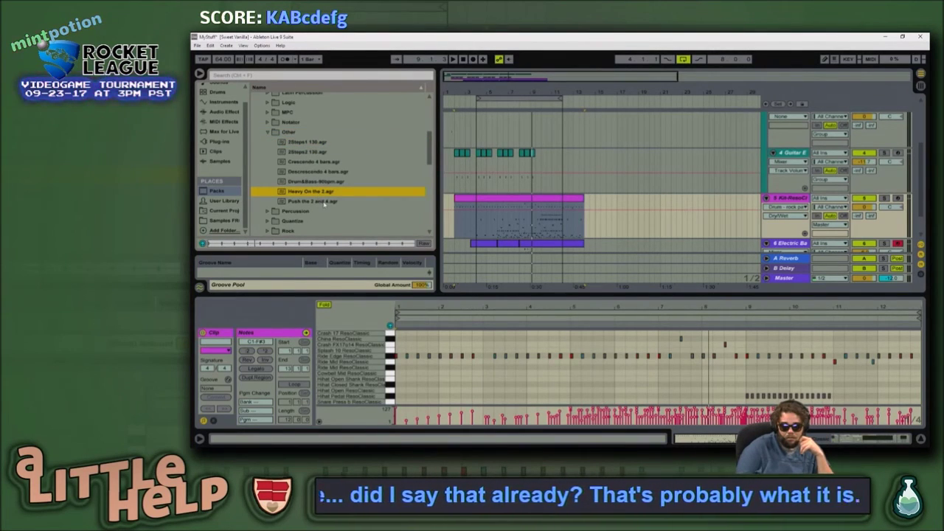
{"action": "key", "text": "Down"}
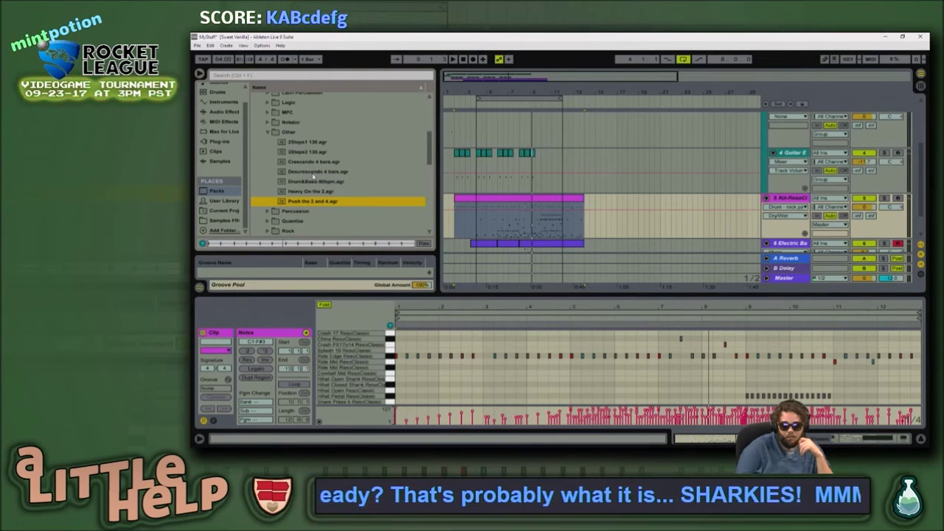
{"action": "left_click", "coordinate": [309, 142]}
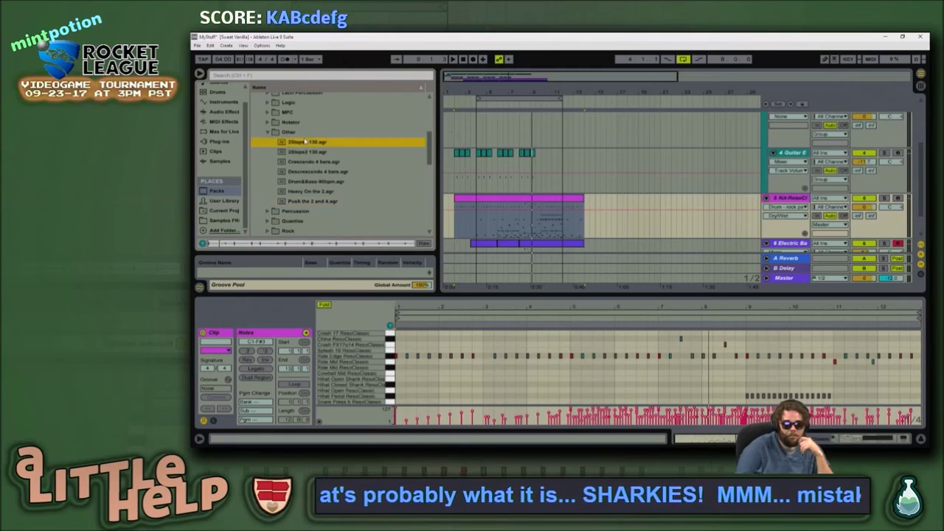
{"action": "scroll", "coordinate": [310, 177], "scroll_direction": "up", "scroll_amount": 1}
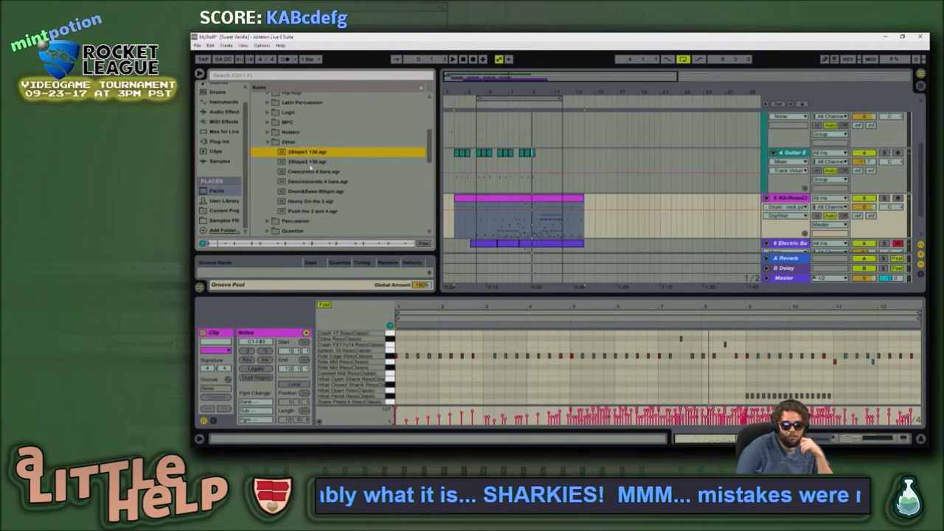
{"action": "left_click", "coordinate": [310, 161]}
Step: Find the Notator 16C Swing groove in the Notator folder and apply it to the consolidated drum clip
{"action": "left_click", "coordinate": [292, 144]}
{"action": "key", "text": "Left"}
{"action": "key", "text": "Up"}
{"action": "key", "text": "Right"}
{"action": "scroll", "coordinate": [292, 147], "scroll_direction": "down", "scroll_amount": 4}
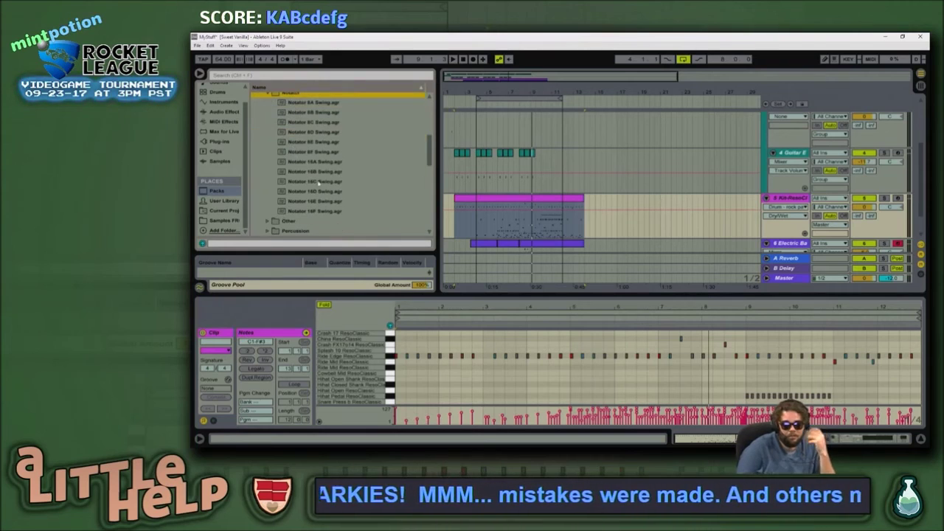
{"action": "left_click", "coordinate": [317, 182]}
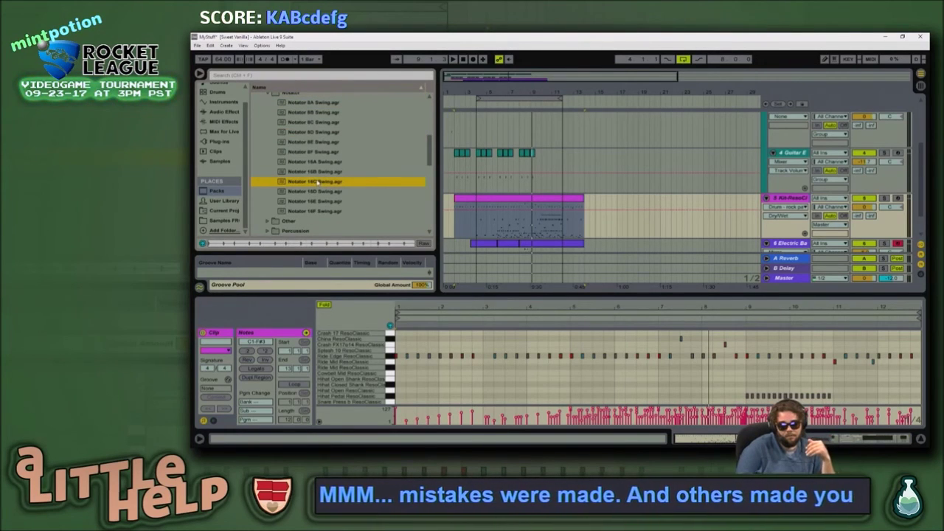
{"action": "scroll", "coordinate": [317, 181], "scroll_direction": "up", "scroll_amount": 2}
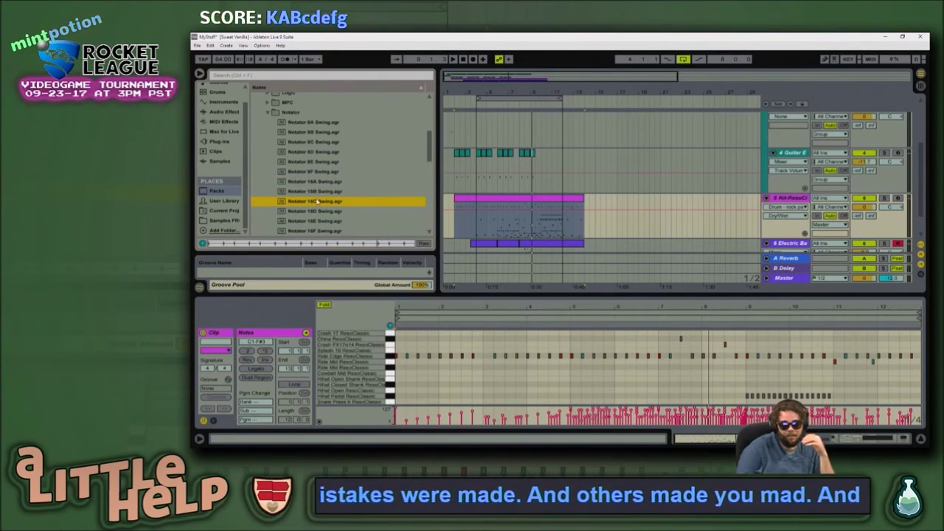
{"action": "left_click", "coordinate": [492, 215]}
{"action": "left_click_drag", "start_coordinate": [501, 204], "coordinate": [501, 206]}
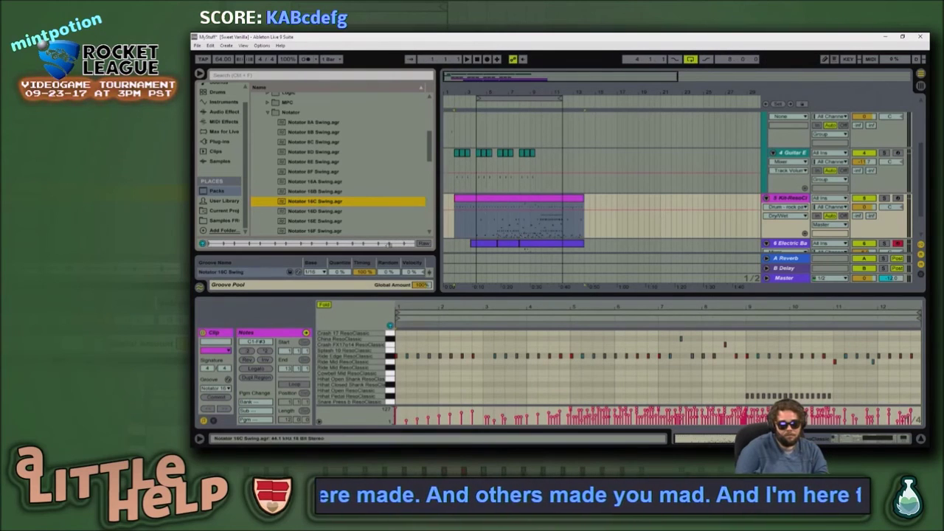
Step: Set the Notator 16C Swing groove's timing to 2% and play the song with the drum track muted
{"action": "left_click", "coordinate": [865, 198]}
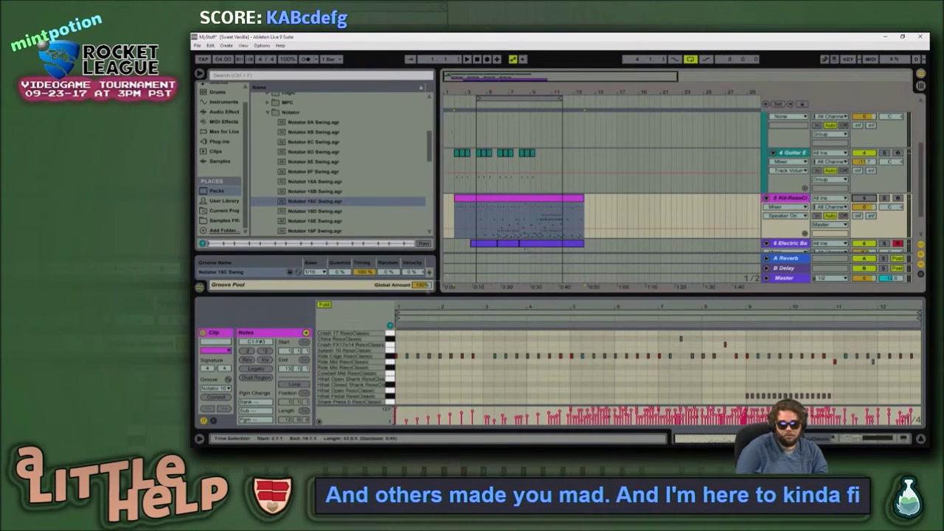
{"action": "left_click", "coordinate": [366, 273]}
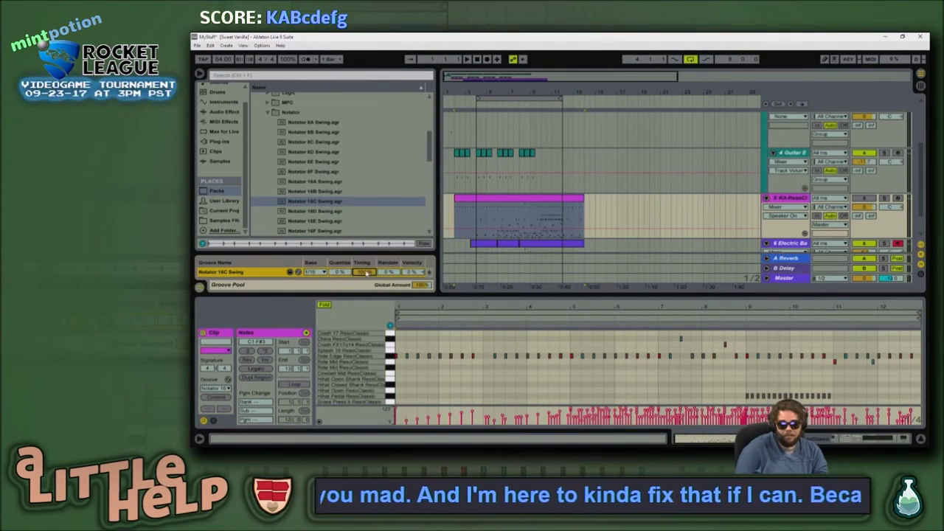
{"action": "type", "text": "2"}
{"action": "key", "text": "Return"}
{"action": "key", "text": "space"}
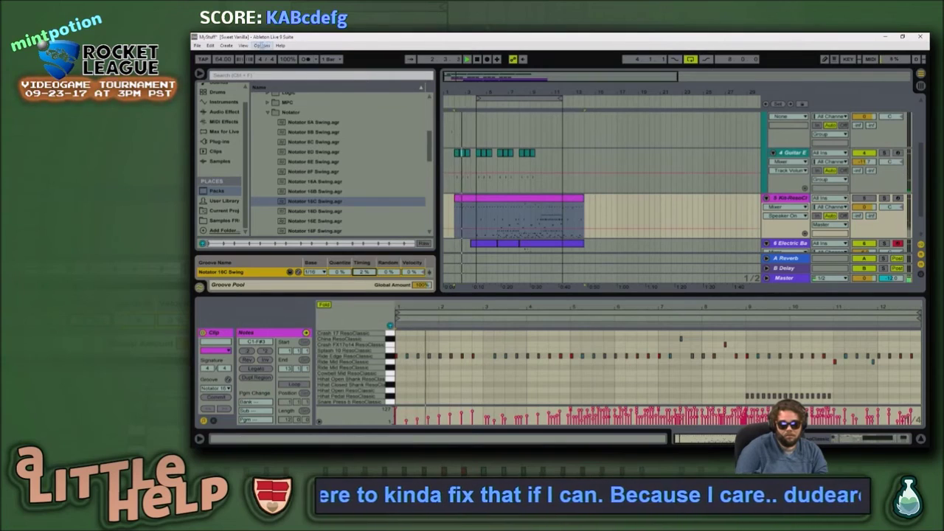
Step: Set the tempo to 83 BPM and the Notator 16C Swing groove's timing to 48%, briefly soloing the drum track to listen
{"action": "left_click_drag", "start_coordinate": [220, 59], "coordinate": [221, 47]}
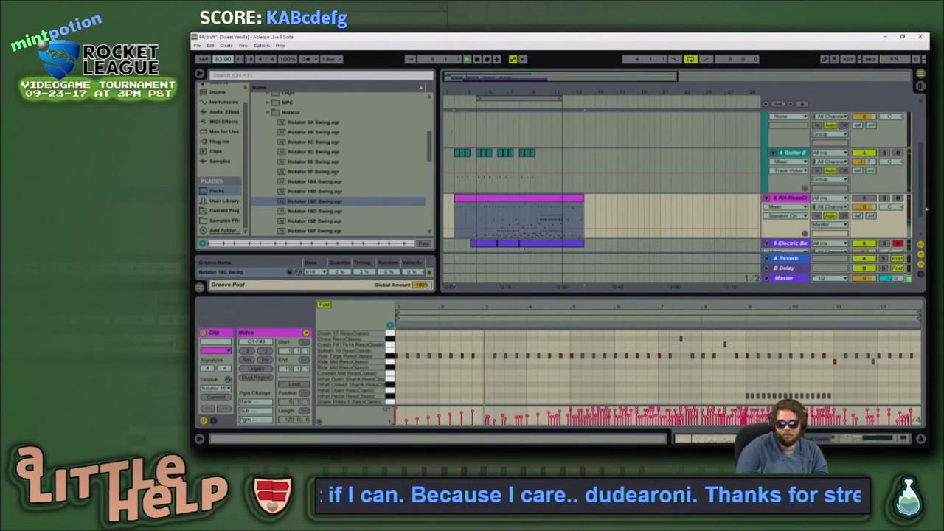
{"action": "left_click", "coordinate": [884, 197]}
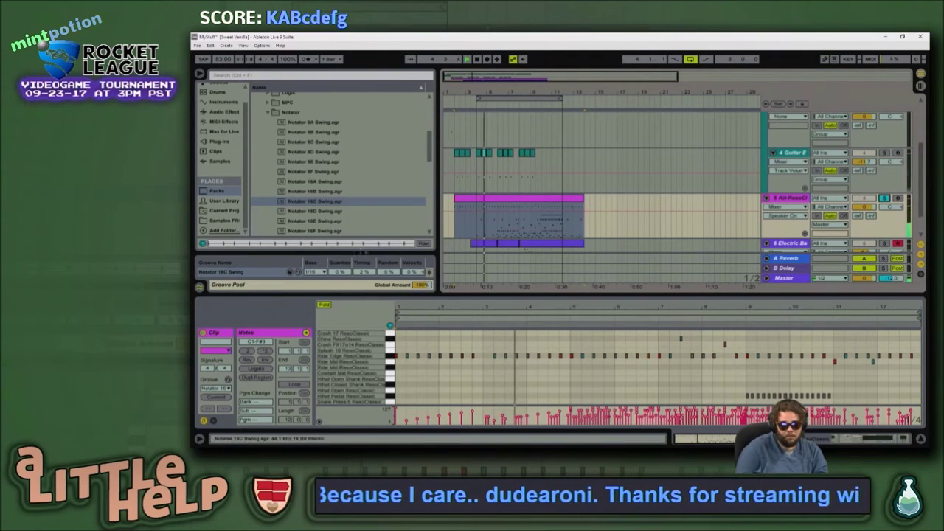
{"action": "left_click_drag", "start_coordinate": [367, 252], "coordinate": [372, 170]}
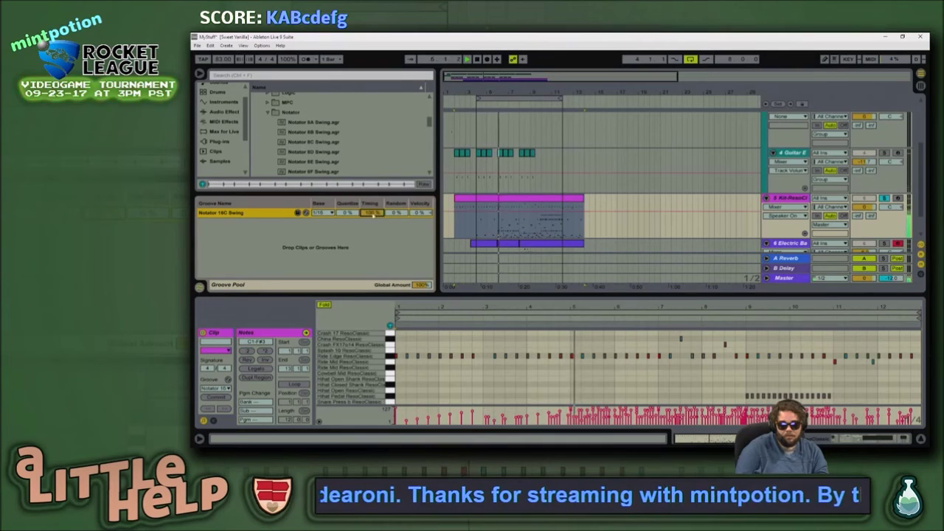
{"action": "left_click_drag", "start_coordinate": [373, 214], "coordinate": [373, 245]}
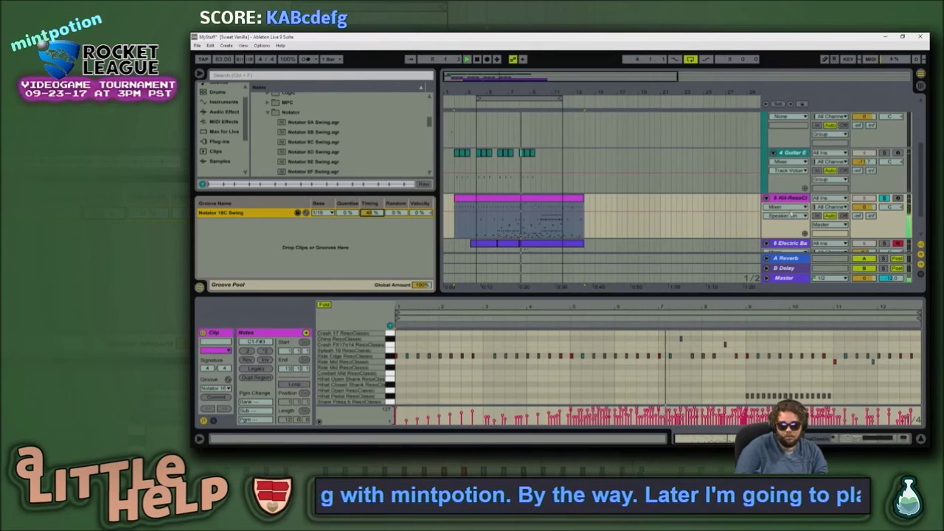
{"action": "left_click", "coordinate": [884, 199]}
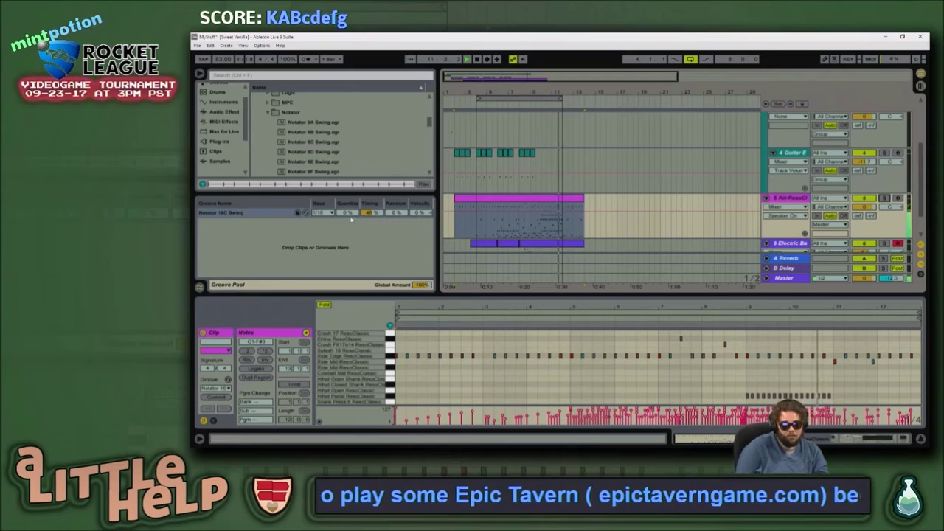
{"action": "left_click", "coordinate": [271, 214]}
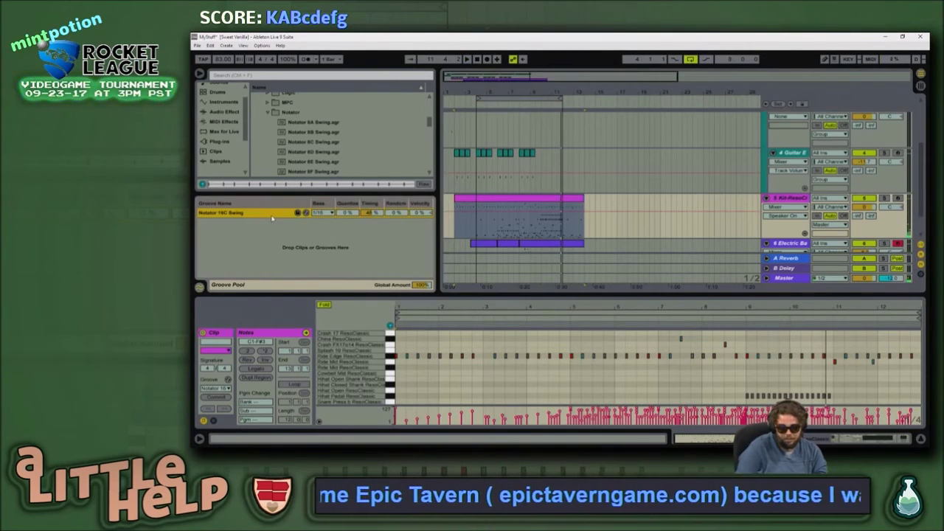
Step: Remove the Notator 16C Swing groove from the groove pool and save the project
{"action": "key", "text": "Delete"}
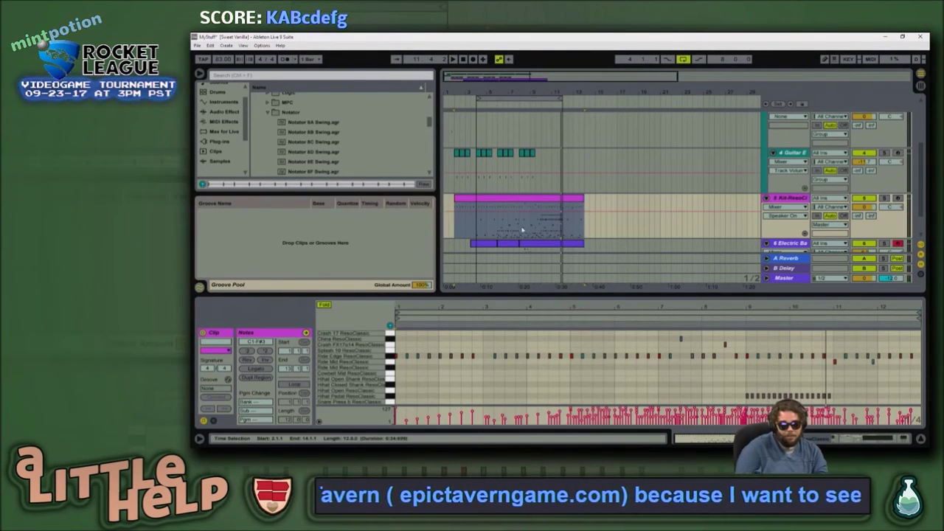
{"action": "left_click", "coordinate": [521, 230]}
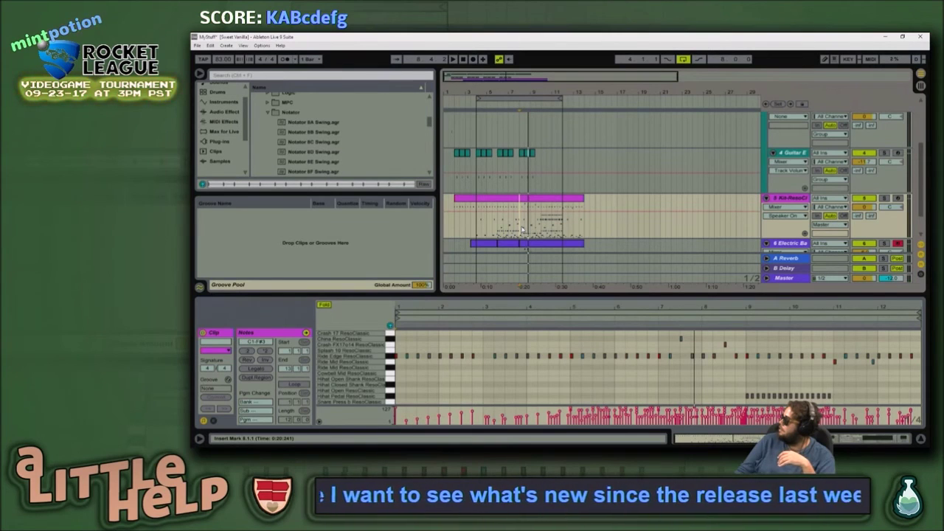
{"action": "key", "text": "ctrl+s"}
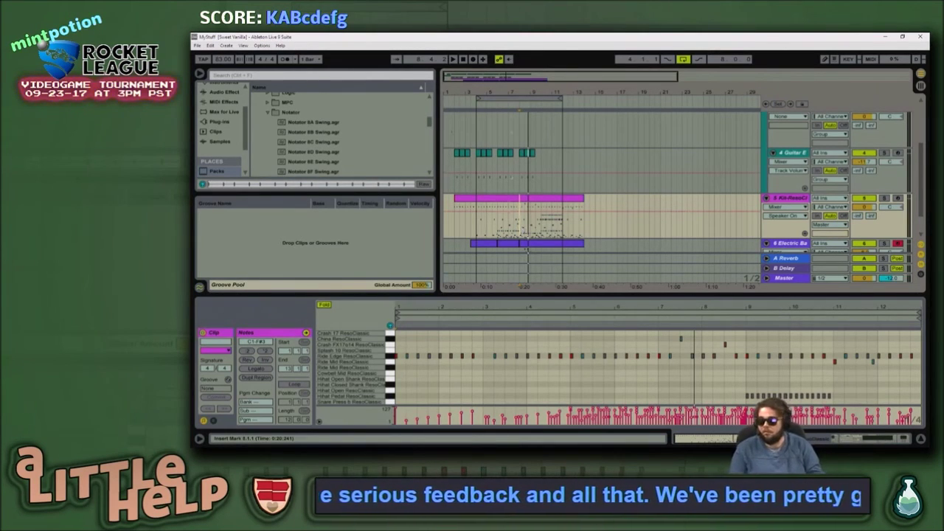
Step: Look over the tracks across the whole arrangement and check the Twitch chat
{"action": "left_click", "coordinate": [487, 231]}
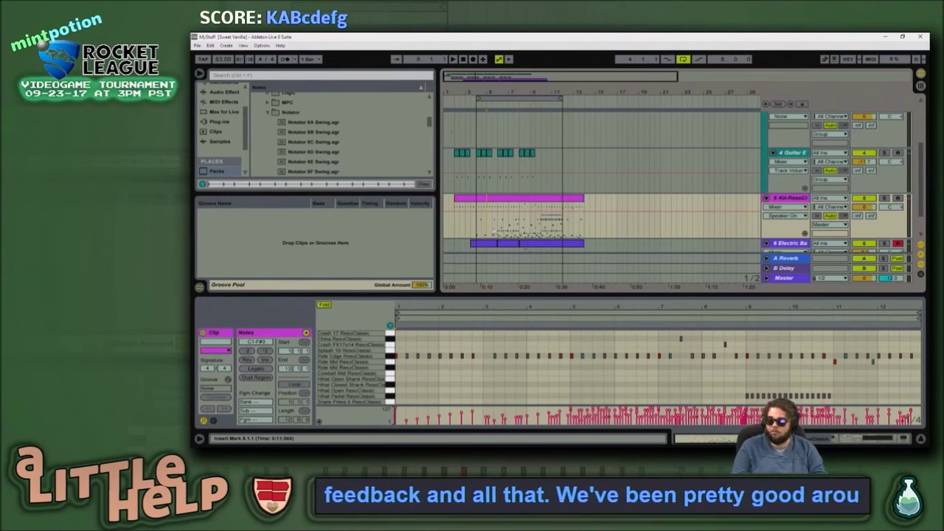
{"action": "left_click_drag", "start_coordinate": [712, 92], "coordinate": [712, 82]}
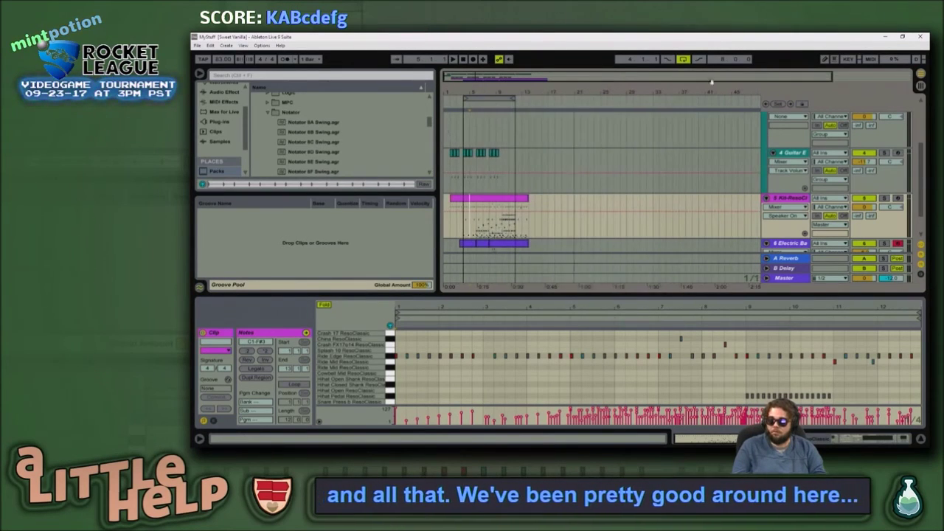
{"action": "left_click", "coordinate": [453, 191]}
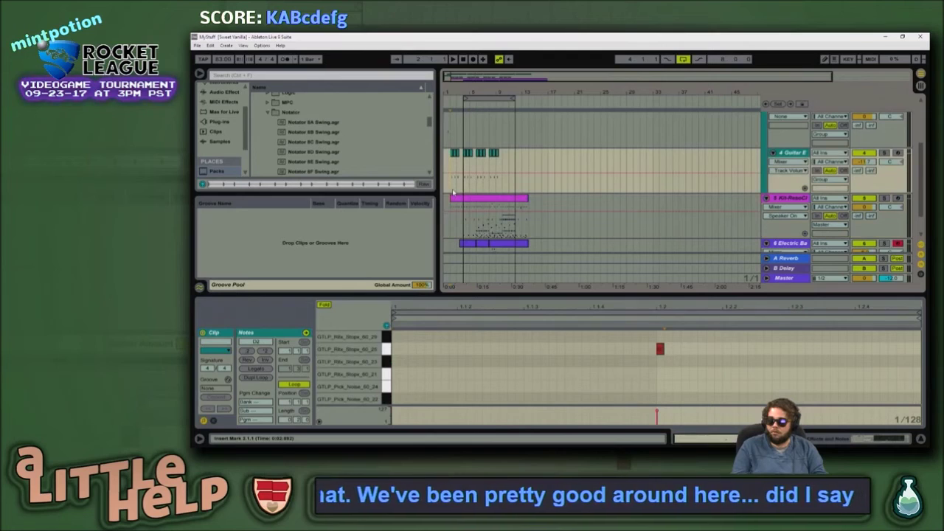
{"action": "scroll", "coordinate": [720, 176], "scroll_direction": "up", "scroll_amount": 5}
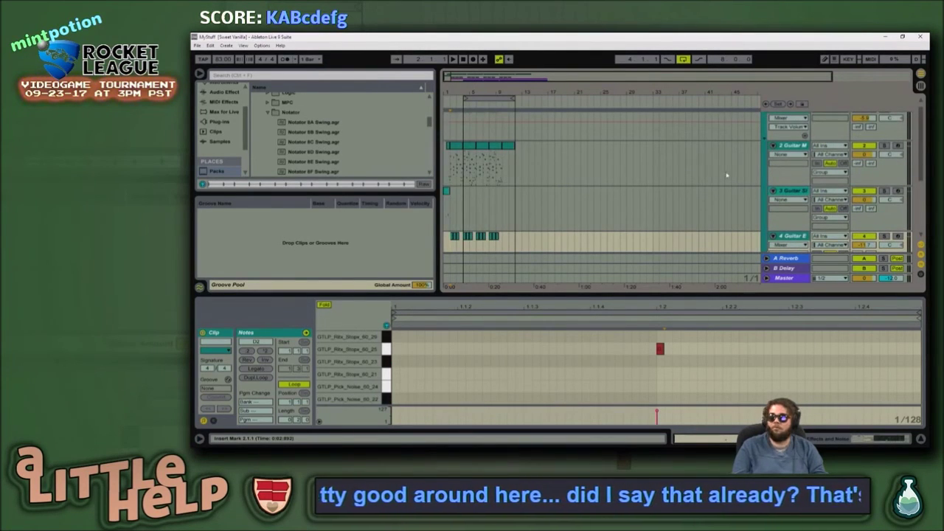
{"action": "scroll", "coordinate": [721, 177], "scroll_direction": "up", "scroll_amount": 1}
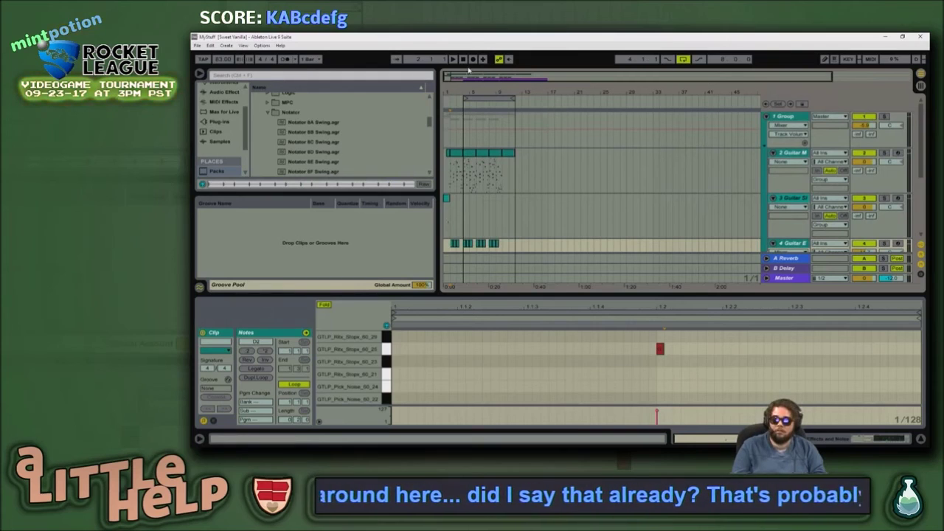
{"action": "left_click", "coordinate": [612, 154]}
{"action": "key", "text": "alt+Tab"}
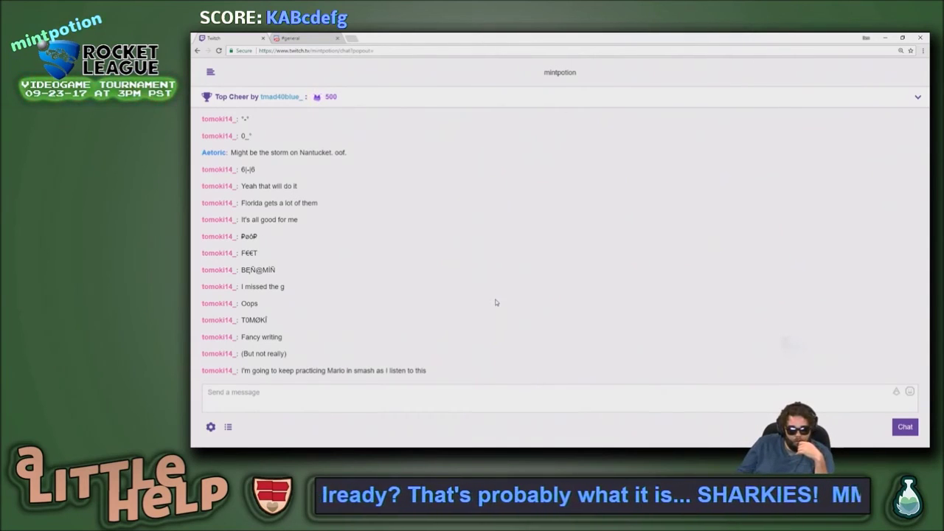
{"action": "key", "text": "alt+Tab"}
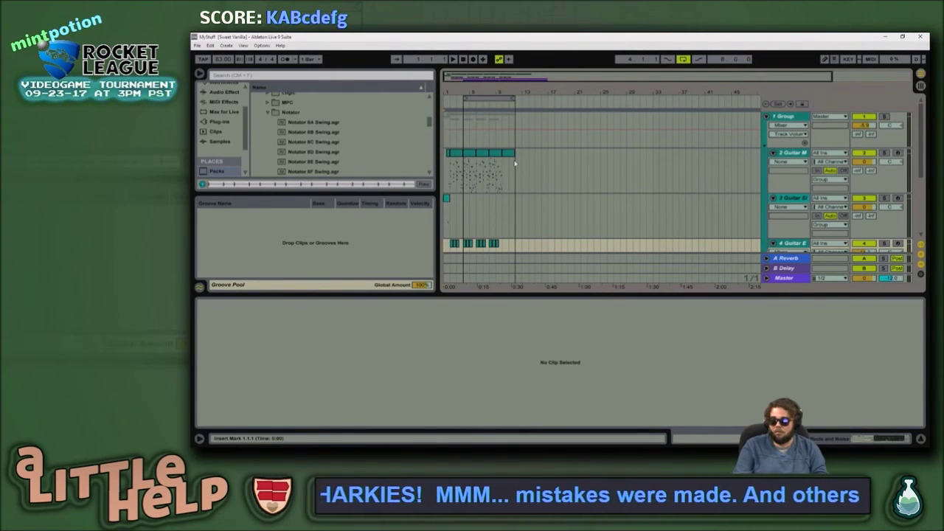
{"action": "scroll", "coordinate": [600, 166], "scroll_direction": "down", "scroll_amount": 3}
{"action": "scroll", "coordinate": [595, 177], "scroll_direction": "up", "scroll_amount": 3}
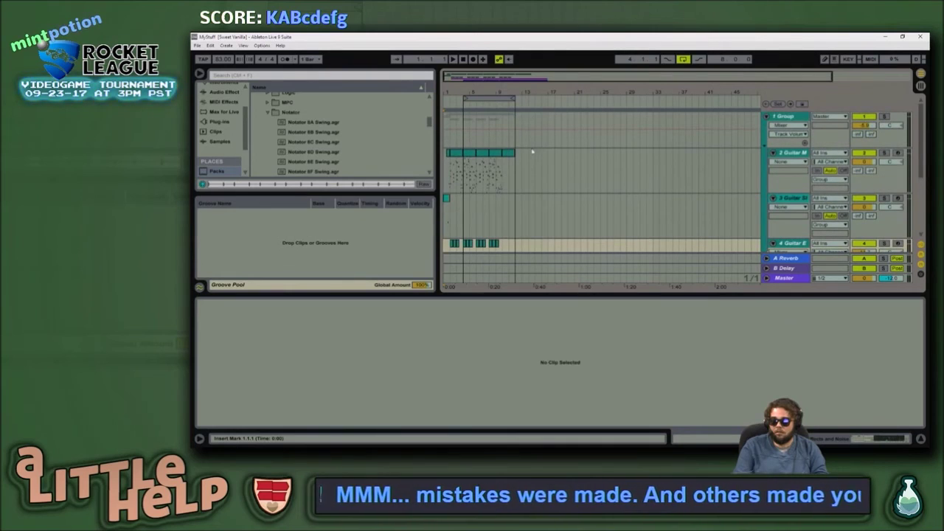
Step: Play the song from bar 5, set the tempo to 76 BPM and replay it from the start
{"action": "left_click", "coordinate": [510, 153]}
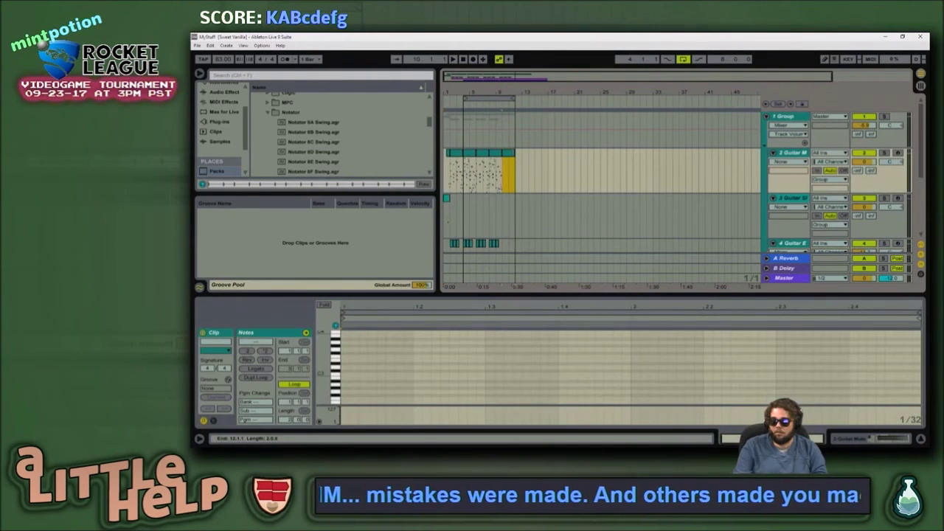
{"action": "left_click", "coordinate": [470, 168]}
{"action": "key", "text": "space"}
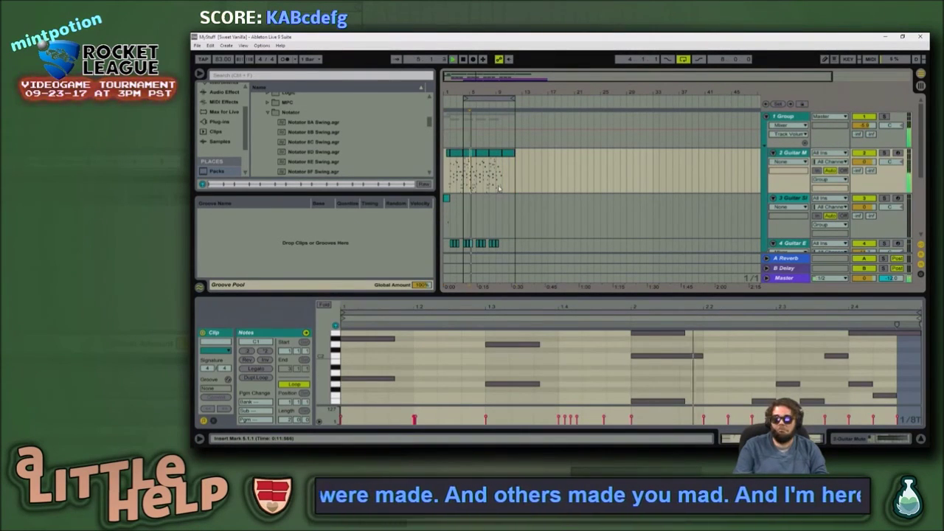
{"action": "left_click_drag", "start_coordinate": [223, 59], "coordinate": [224, 68]}
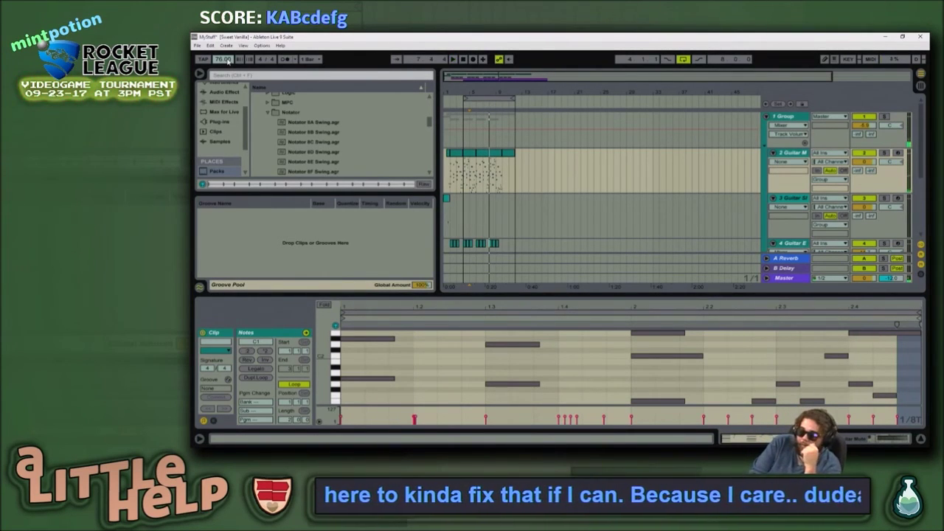
{"action": "key", "text": "Home"}
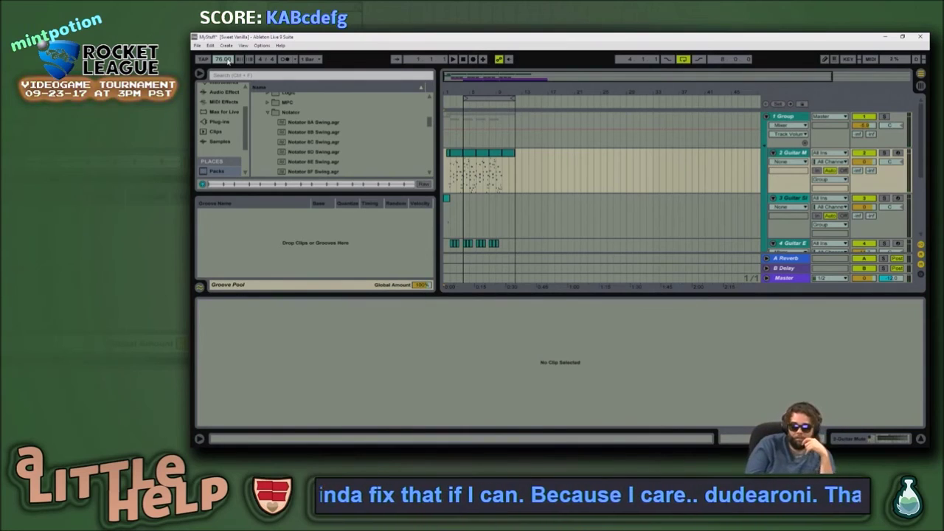
{"action": "key", "text": "space"}
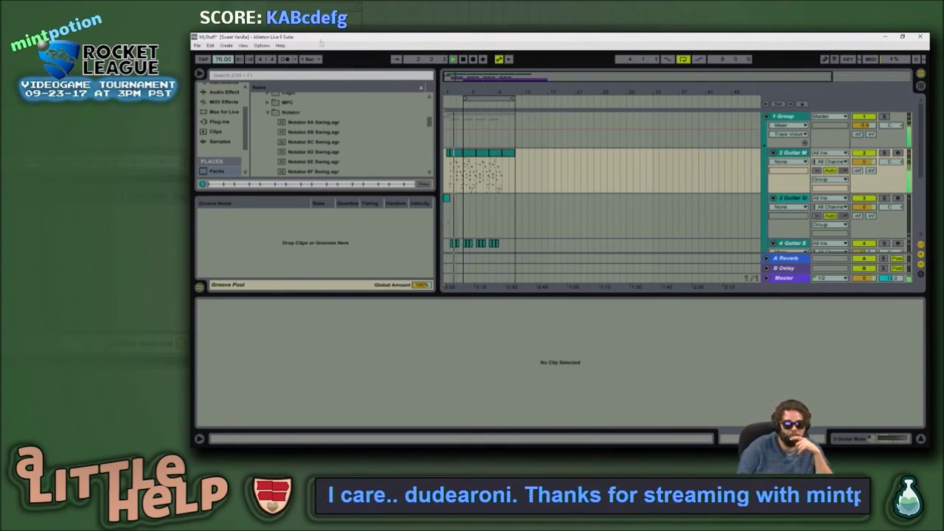
{"action": "scroll", "coordinate": [478, 175], "scroll_direction": "down", "scroll_amount": 2}
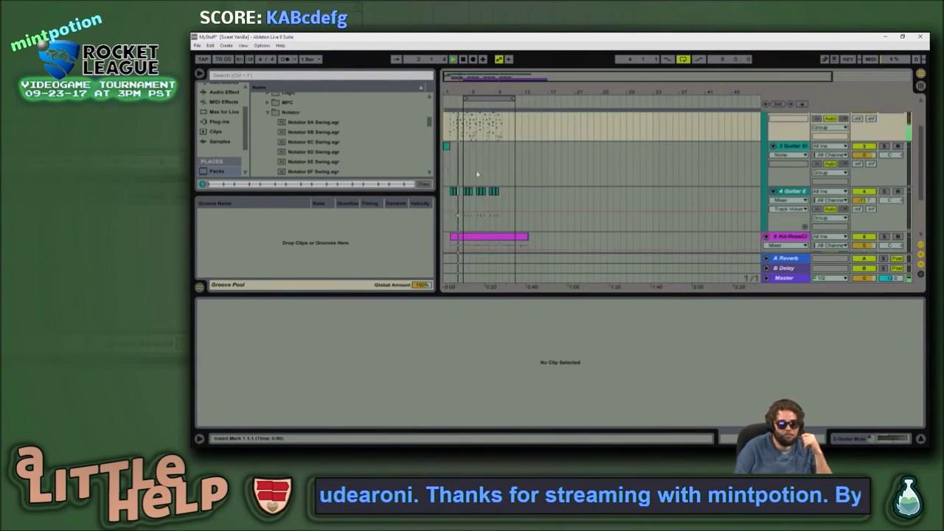
Step: Hide the groove pool and collapse the Notator, Swing and Groove, and Core Library folders in the browser
{"action": "left_click", "coordinate": [198, 288]}
{"action": "scroll", "coordinate": [295, 194], "scroll_direction": "up", "scroll_amount": 2}
{"action": "left_click", "coordinate": [268, 161]}
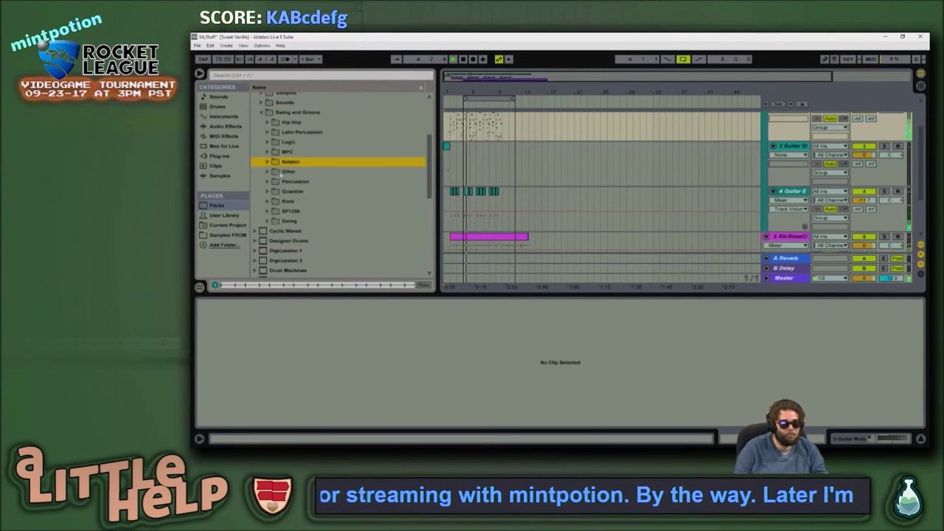
{"action": "left_click", "coordinate": [264, 112]}
{"action": "scroll", "coordinate": [263, 115], "scroll_direction": "up", "scroll_amount": 2}
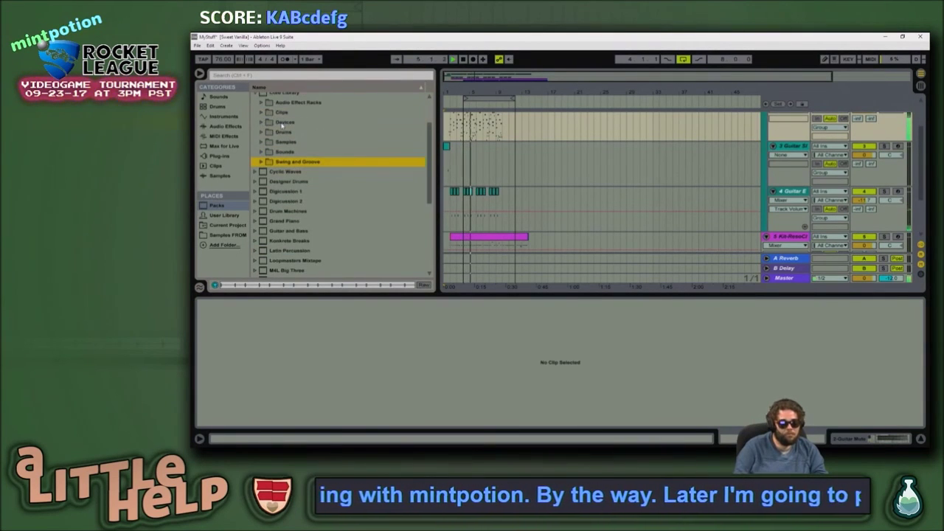
{"action": "scroll", "coordinate": [263, 122], "scroll_direction": "up", "scroll_amount": 1}
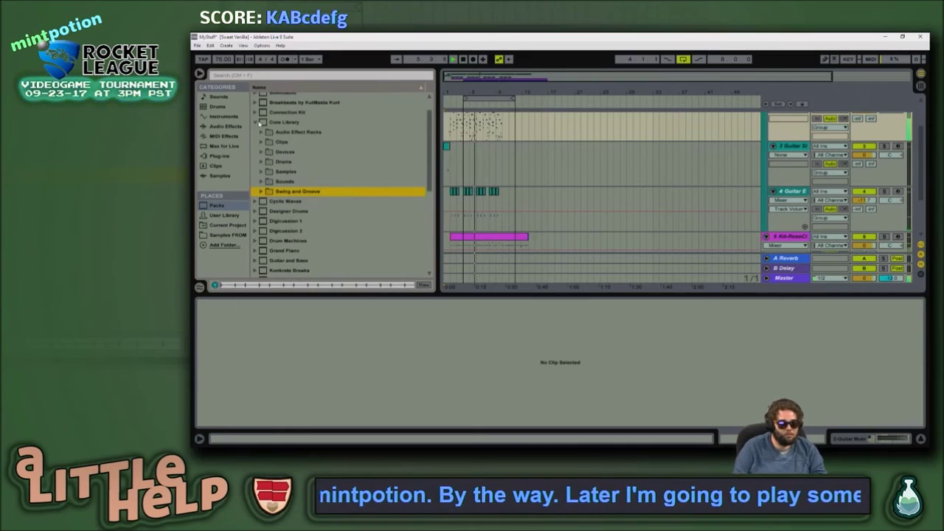
{"action": "left_click", "coordinate": [259, 122]}
Step: Search the packs for "tamb" and select Tambourin.adg in Latin Percussion's Drums > Instrument Kits folder
{"action": "left_click", "coordinate": [291, 77]}
{"action": "type", "text": "tamb"}
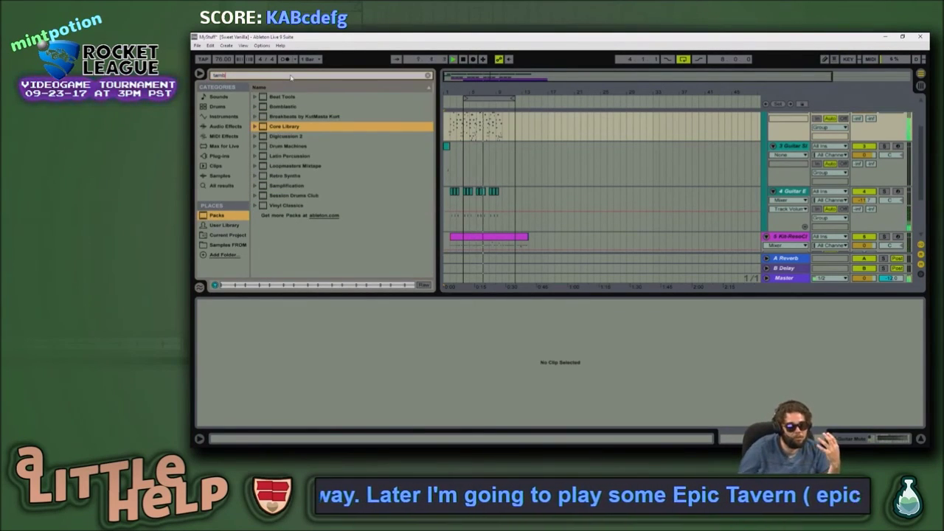
{"action": "left_click", "coordinate": [300, 157]}
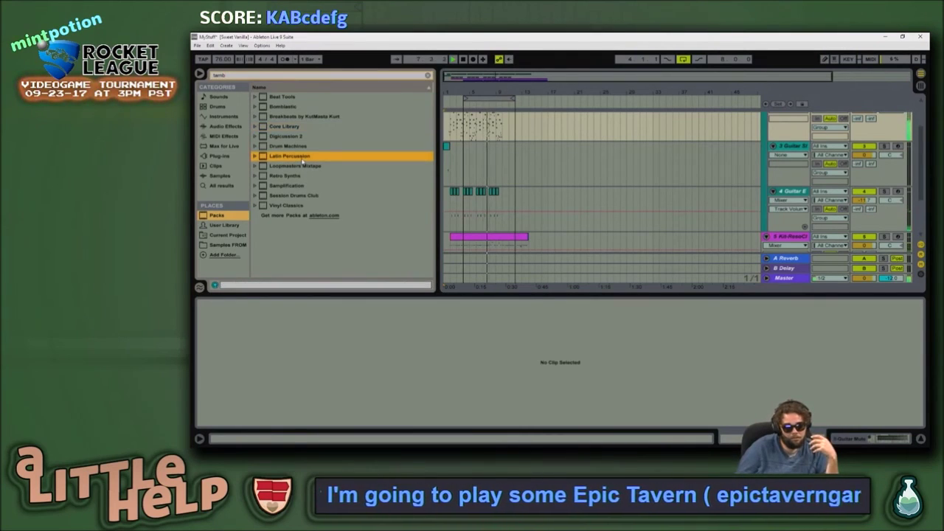
{"action": "key", "text": "Right"}
{"action": "key", "text": "Down"}
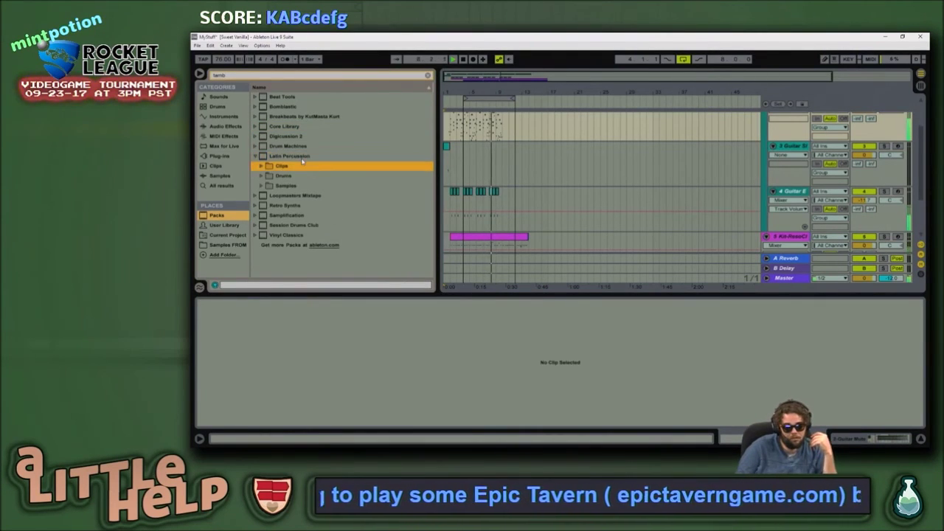
{"action": "key", "text": "Down"}
{"action": "key", "text": "Right"}
{"action": "key", "text": "Down"}
{"action": "key", "text": "Down"}
{"action": "key", "text": "Right"}
{"action": "key", "text": "Down"}
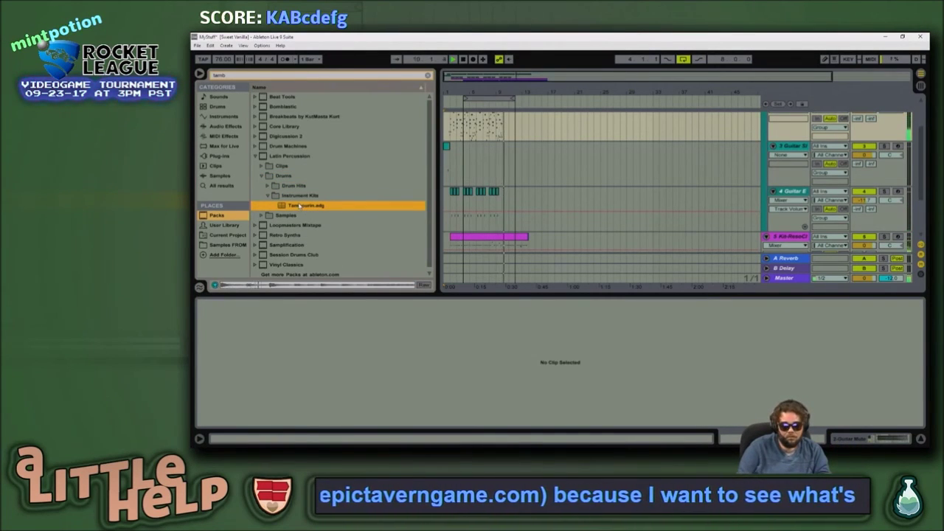
Step: Insert a MIDI track below the drum track and load the Tambourin.adg kit onto it
{"action": "scroll", "coordinate": [632, 180], "scroll_direction": "down", "scroll_amount": 3}
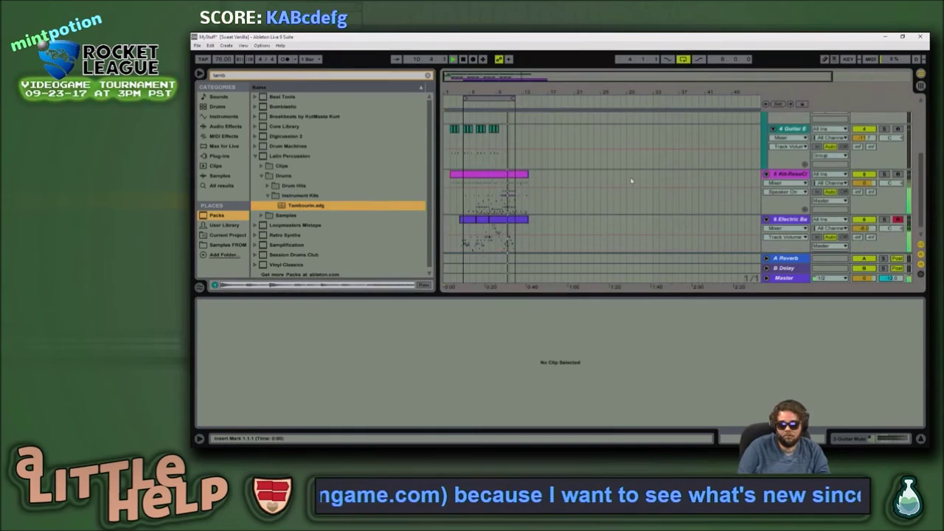
{"action": "scroll", "coordinate": [632, 180], "scroll_direction": "down", "scroll_amount": 1}
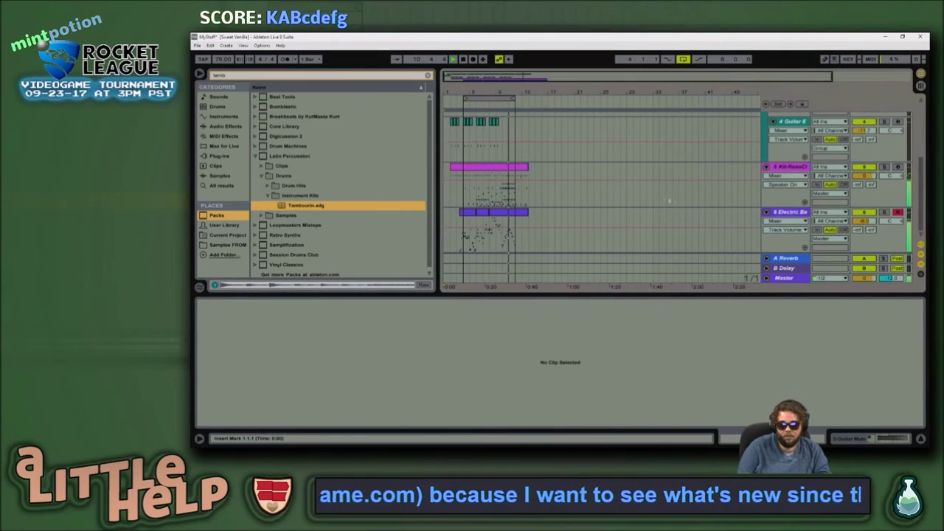
{"action": "left_click", "coordinate": [790, 168]}
{"action": "key", "text": "ctrl+shift+t"}
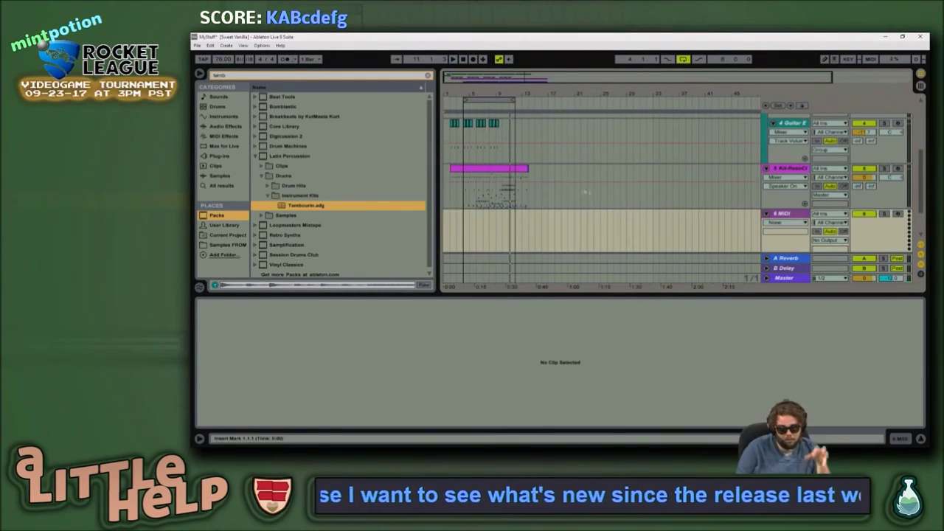
{"action": "left_click_drag", "start_coordinate": [280, 208], "coordinate": [495, 224]}
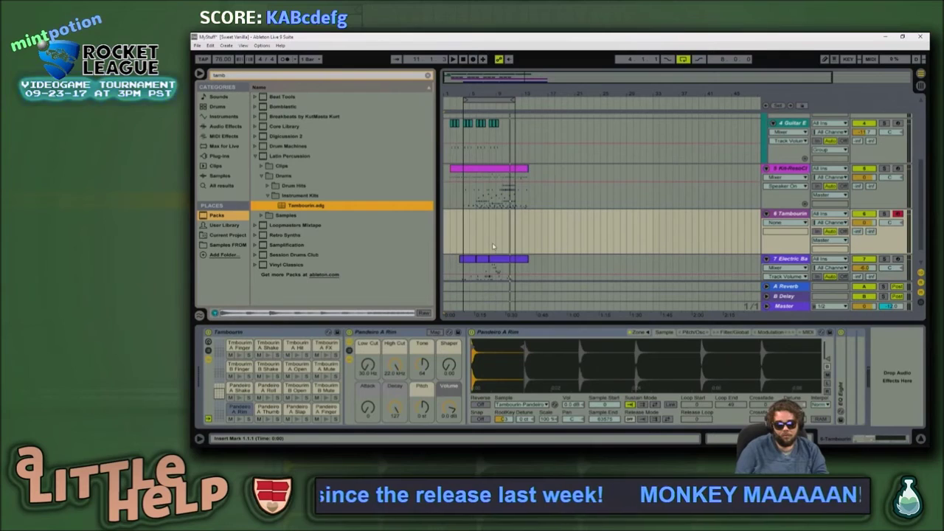
Step: Create an empty one-beat MIDI clip on the tambourine track from 7.4.1 to 8.1.1
{"action": "left_click_drag", "start_coordinate": [489, 225], "coordinate": [528, 232]}
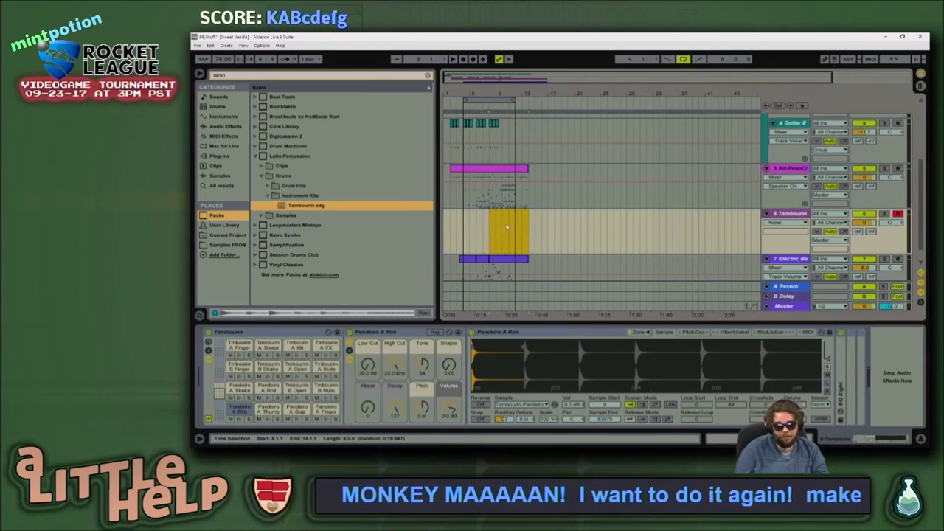
{"action": "key", "text": "shift+Tab"}
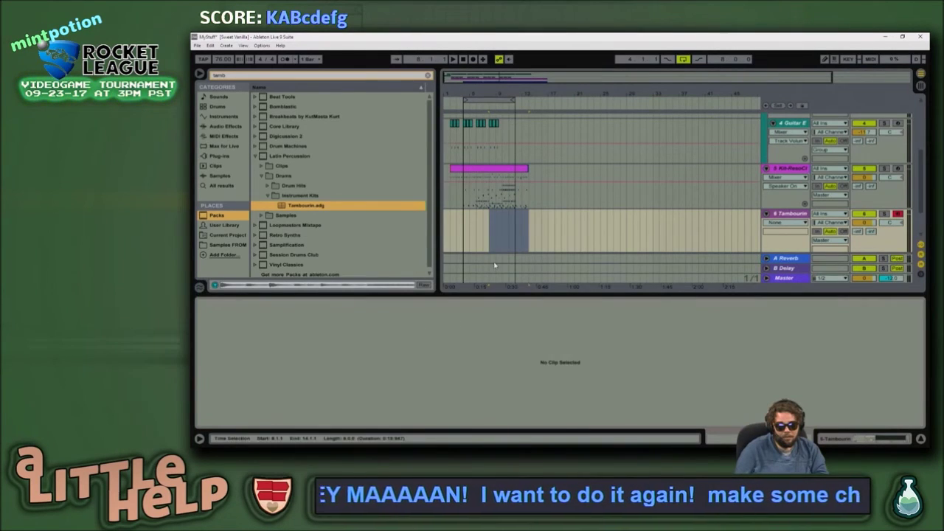
{"action": "key", "text": "shift+Tab"}
{"action": "left_click_drag", "start_coordinate": [480, 79], "coordinate": [480, 96]}
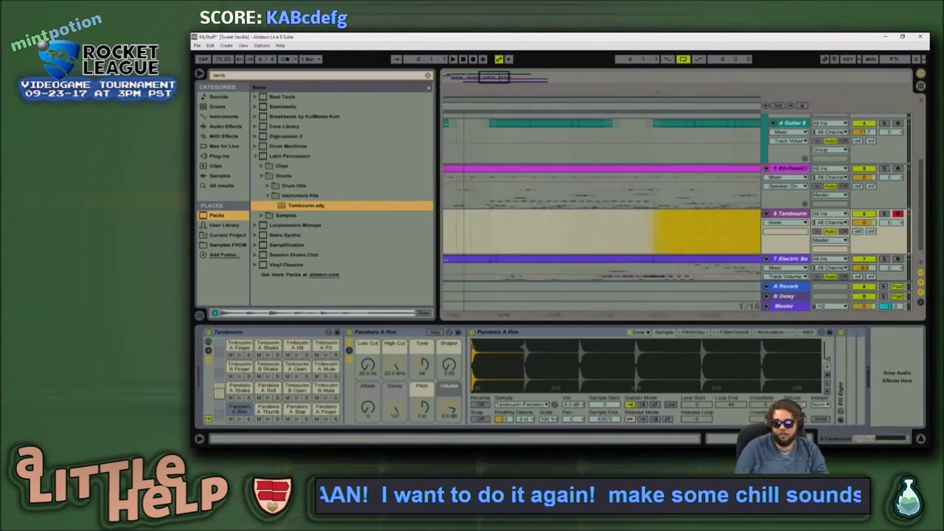
{"action": "left_click_drag", "start_coordinate": [605, 237], "coordinate": [622, 237]}
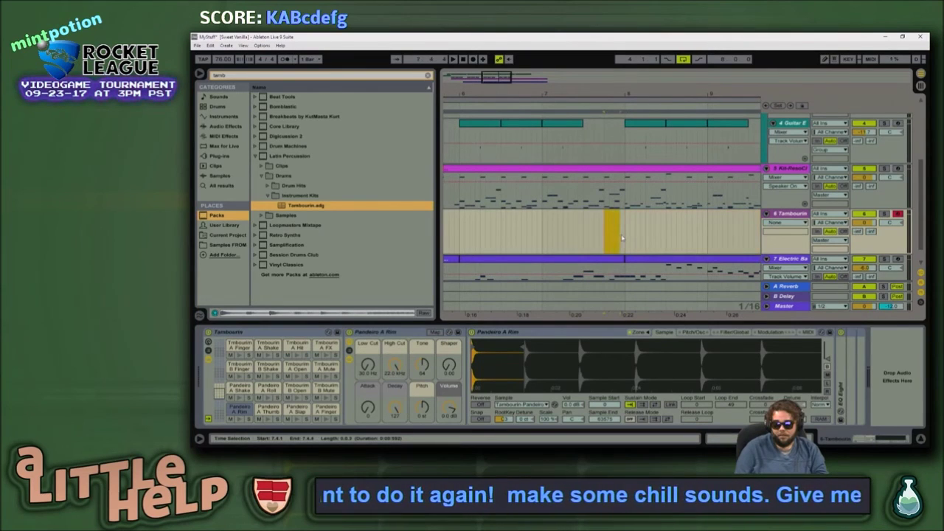
{"action": "key", "text": "ctrl+shift+m"}
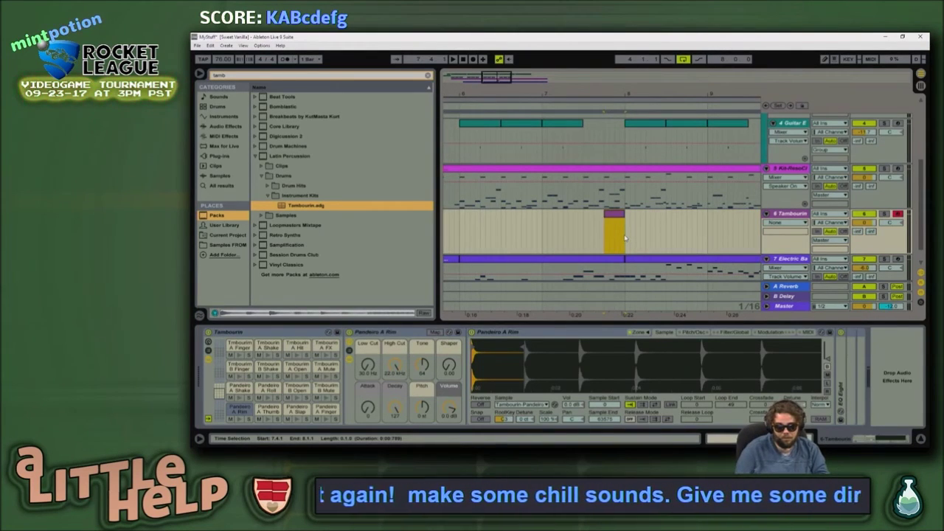
Step: Add a note at the start of the one-beat tambourine clip and audition the upper kit sounds, moving it to Tmbourin C 5 FX
{"action": "double_click", "coordinate": [624, 237]}
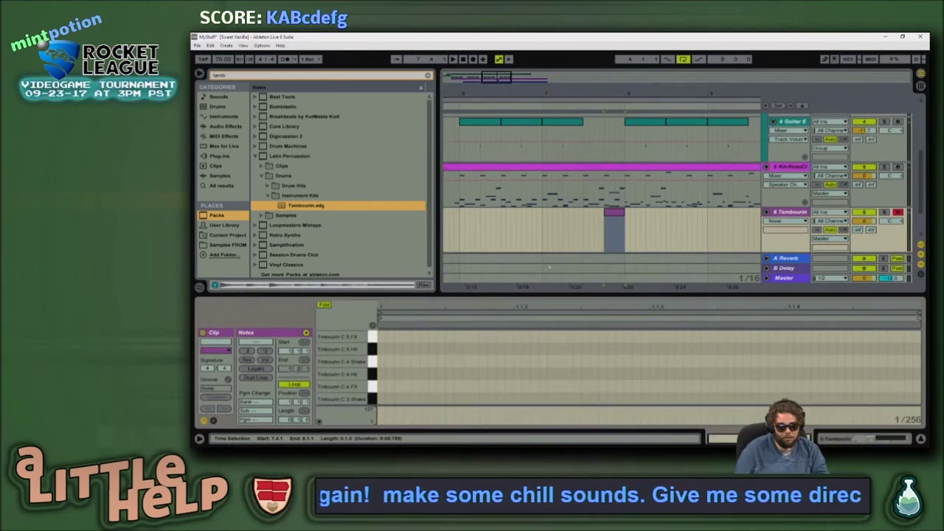
{"action": "double_click", "coordinate": [382, 362]}
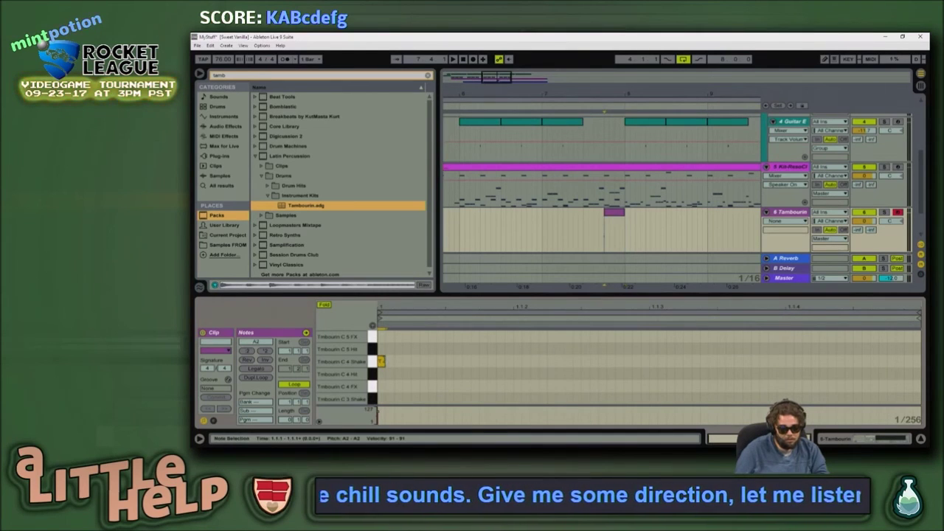
{"action": "key", "text": "Down"}
{"action": "key", "text": "Down"}
{"action": "key", "text": "Down"}
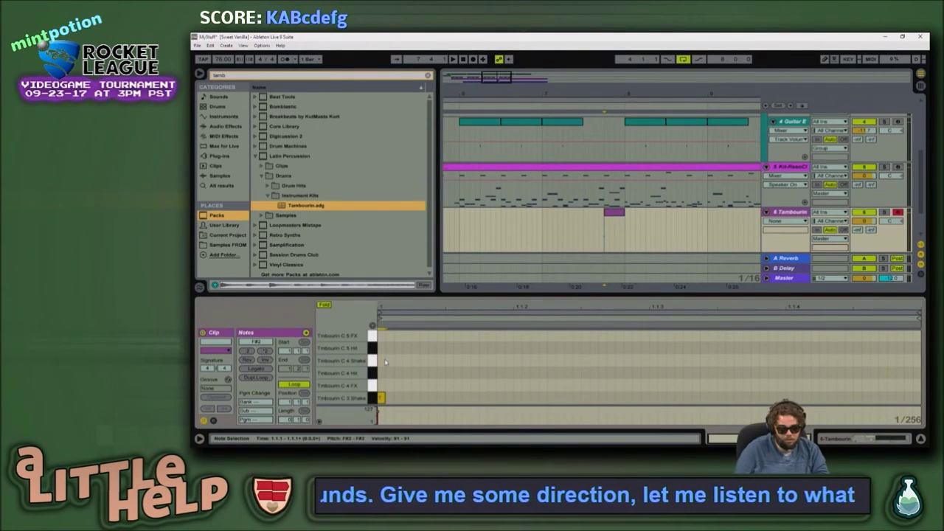
{"action": "key", "text": "Down"}
{"action": "key", "text": "Down"}
{"action": "key", "text": "Down"}
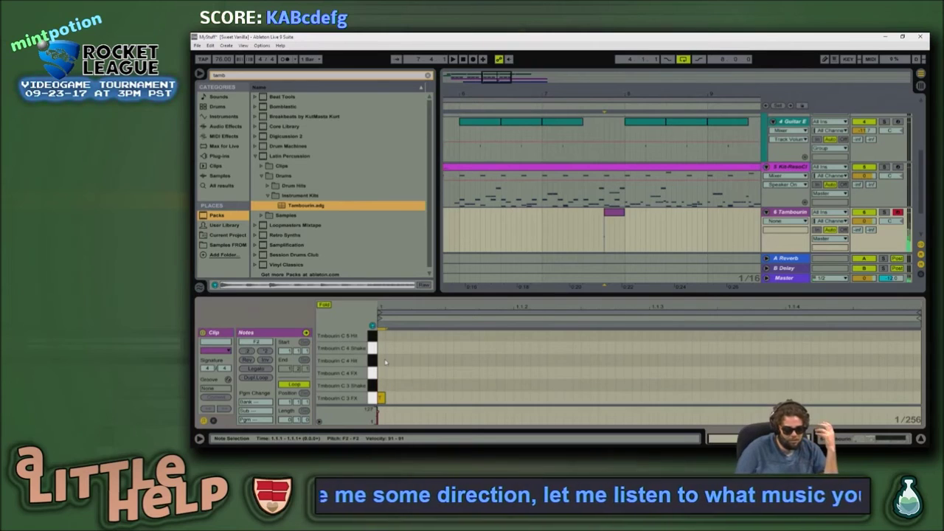
{"action": "key", "text": "Up"}
{"action": "key", "text": "Up"}
{"action": "key", "text": "Up"}
{"action": "key", "text": "Up"}
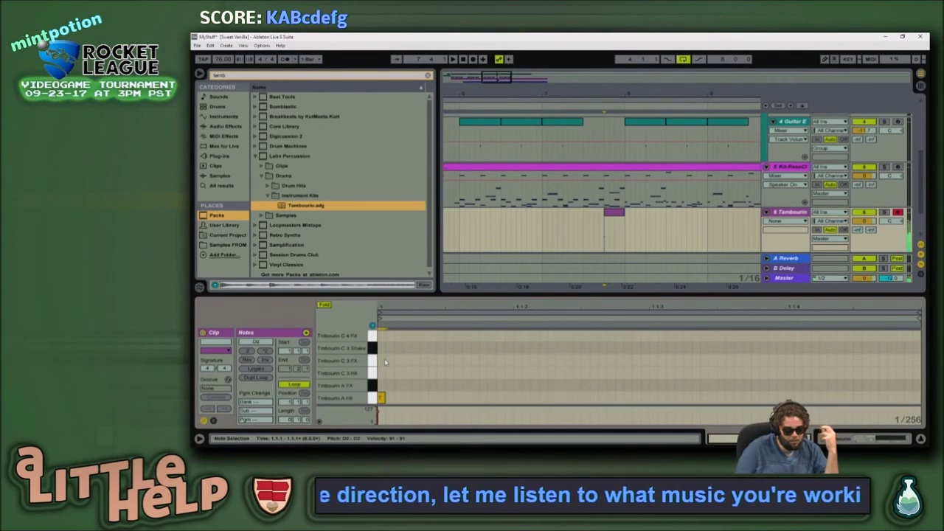
{"action": "key", "text": "Up"}
{"action": "key", "text": "Up"}
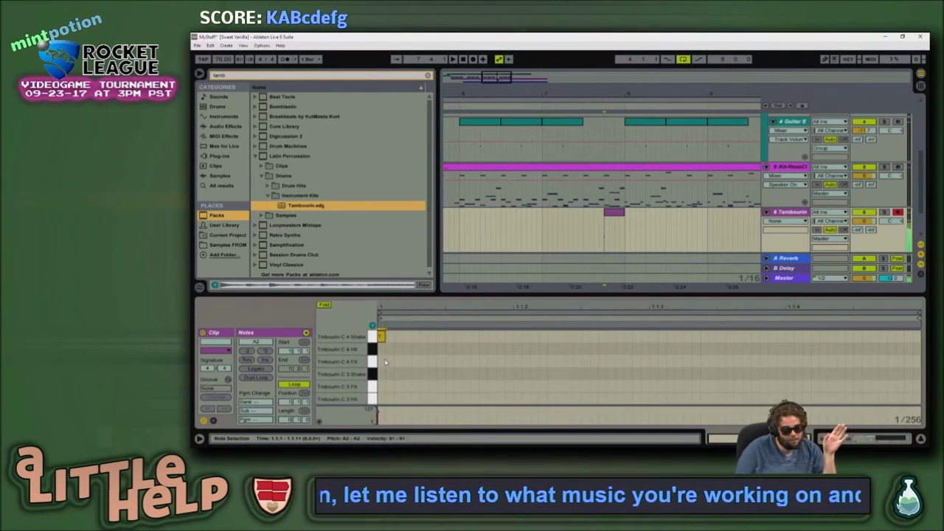
{"action": "key", "text": "Up"}
{"action": "key", "text": "Up"}
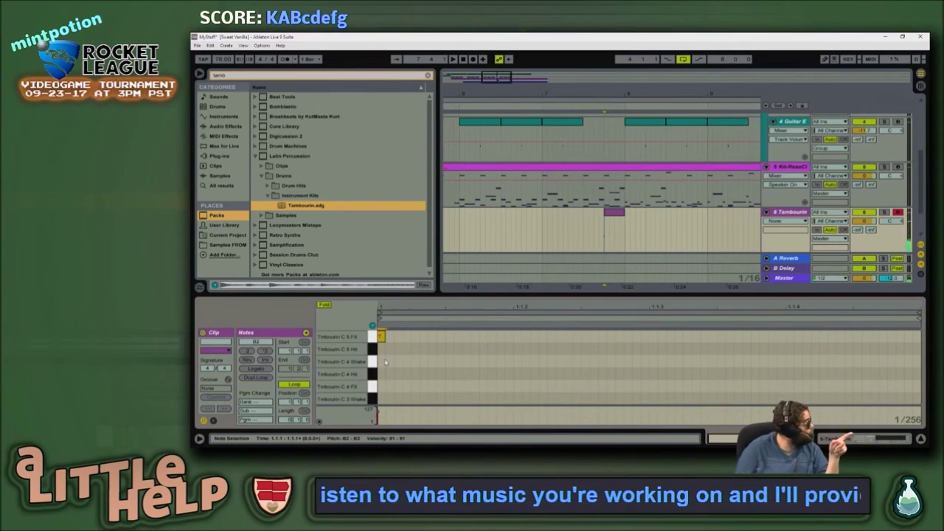
Step: Audition the kit's lower sounds by shifting the note down row by row to Pandeiro A Thumb
{"action": "key", "text": "Down"}
{"action": "key", "text": "Down"}
{"action": "key", "text": "Down"}
{"action": "key", "text": "Down"}
{"action": "key", "text": "Down"}
{"action": "key", "text": "Down"}
{"action": "key", "text": "Down"}
{"action": "key", "text": "Down"}
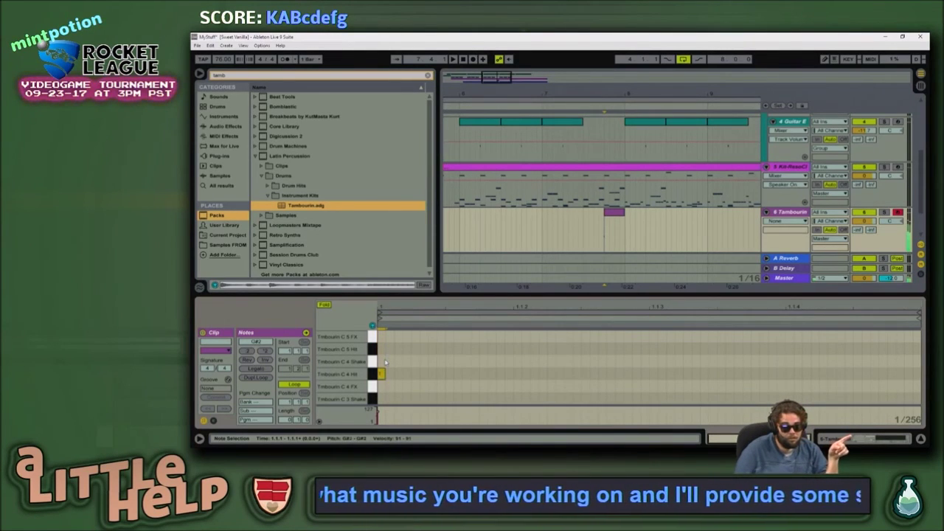
{"action": "key", "text": "Down"}
{"action": "key", "text": "Down"}
{"action": "key", "text": "Down"}
{"action": "key", "text": "Down"}
{"action": "key", "text": "Down"}
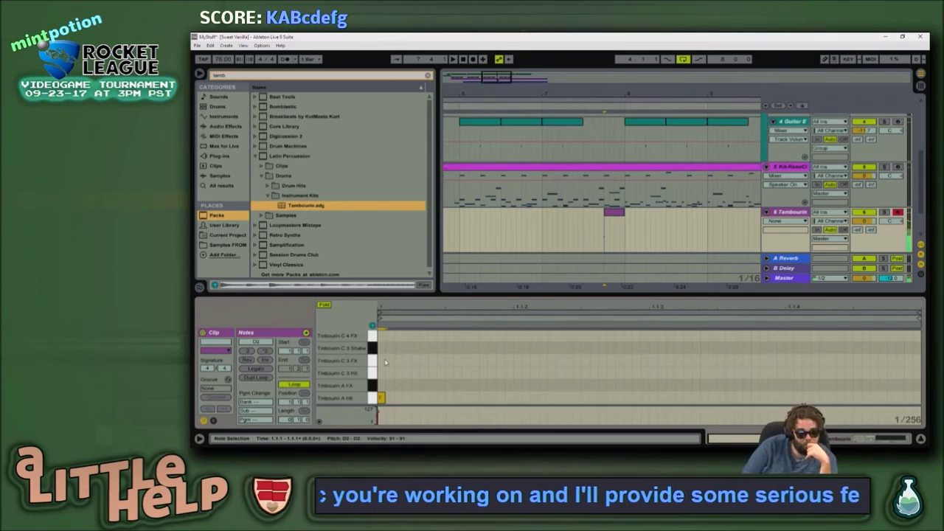
{"action": "key", "text": "Down"}
{"action": "key", "text": "Down"}
{"action": "key", "text": "Down"}
{"action": "key", "text": "Down"}
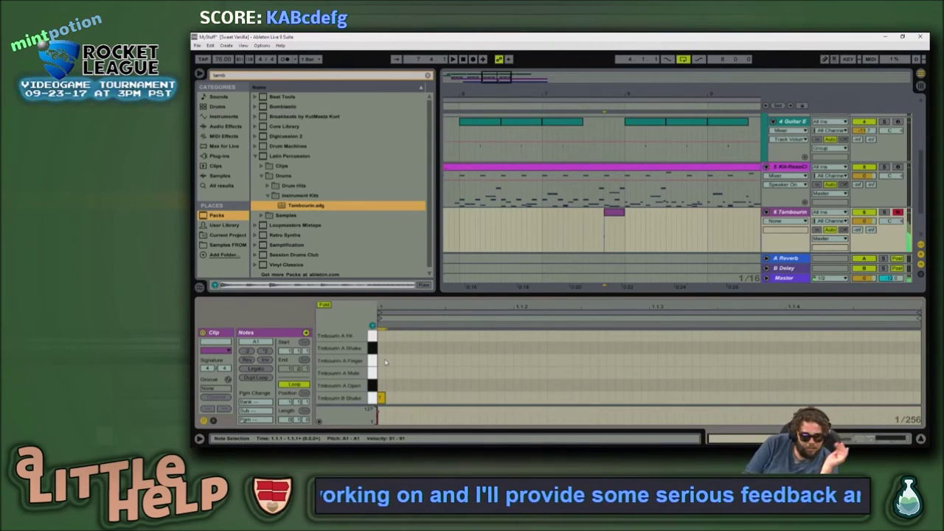
{"action": "key", "text": "Down"}
{"action": "key", "text": "Down"}
{"action": "key", "text": "Down"}
{"action": "key", "text": "Down"}
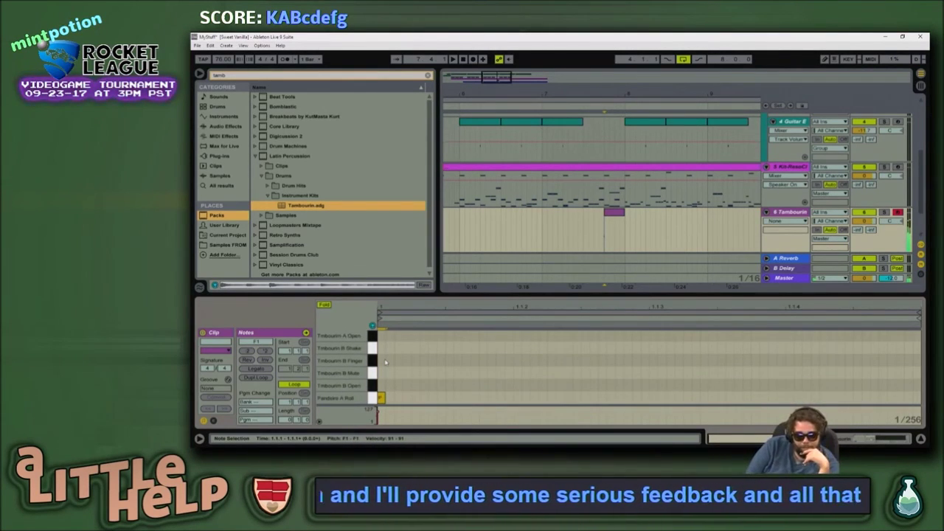
{"action": "key", "text": "Down"}
{"action": "key", "text": "Down"}
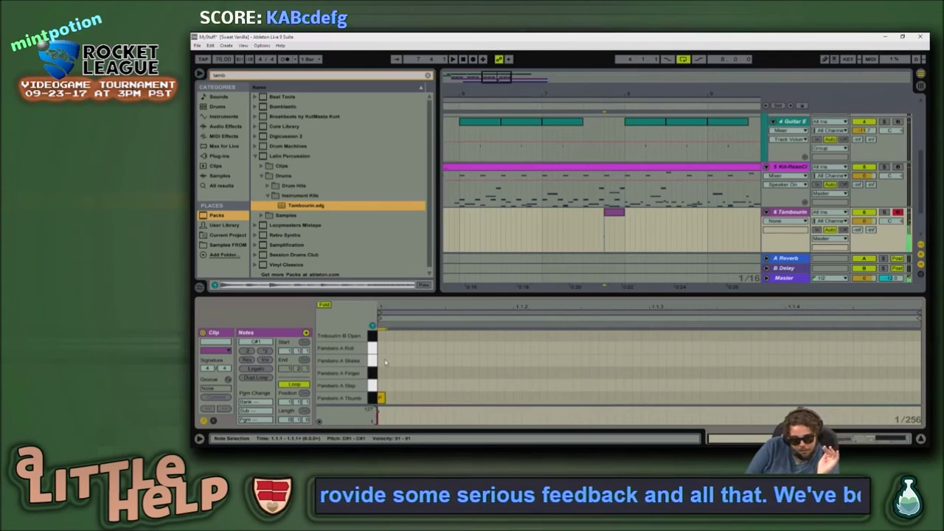
Step: Audition the kit sounds upward, settle the note on Tmbourin A FX, and play the arrangement from 7.3.1
{"action": "key", "text": "Up"}
{"action": "key", "text": "Up"}
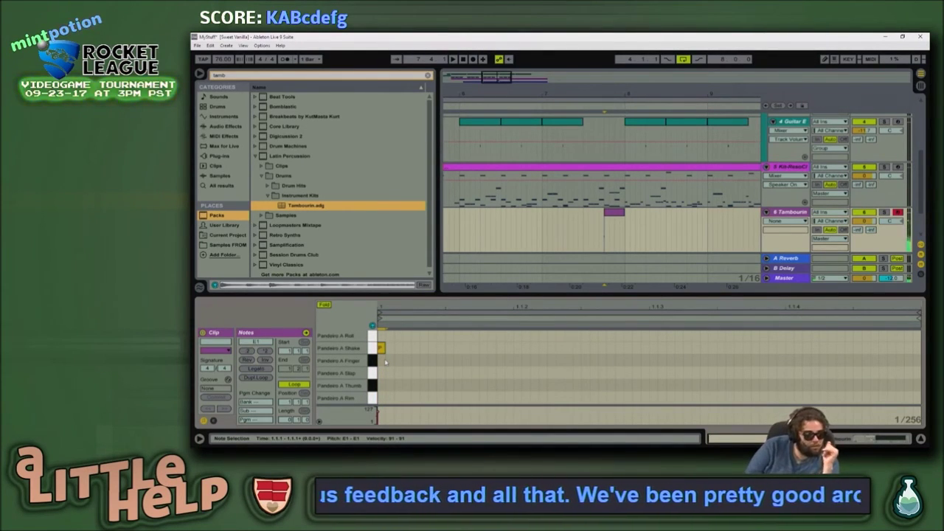
{"action": "key", "text": "Up"}
{"action": "key", "text": "Up"}
{"action": "key", "text": "Up"}
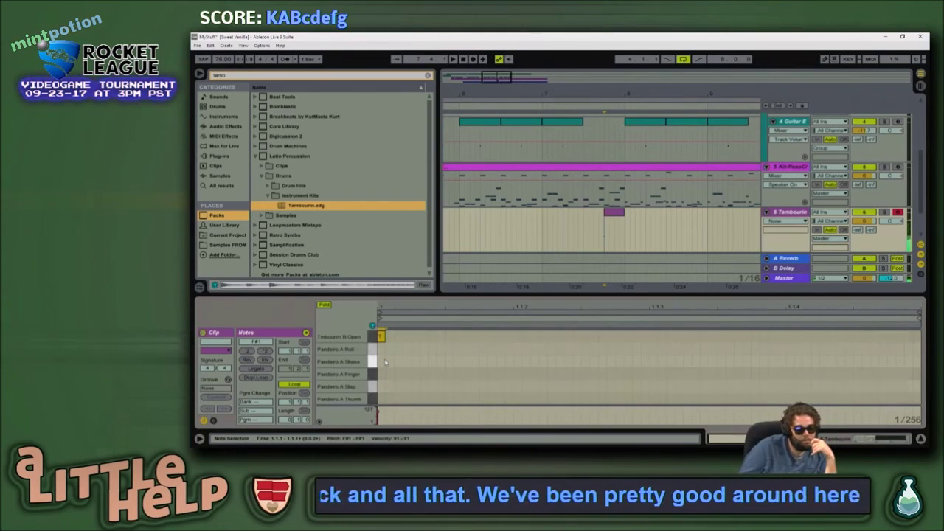
{"action": "key", "text": "Up"}
{"action": "key", "text": "Down"}
{"action": "key", "text": "Down"}
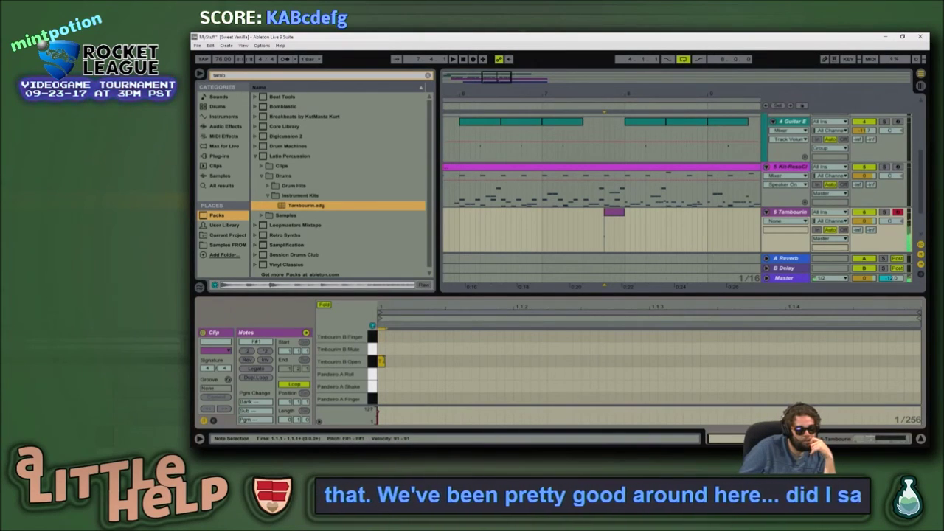
{"action": "key", "text": "Up"}
{"action": "key", "text": "Up"}
{"action": "key", "text": "Up"}
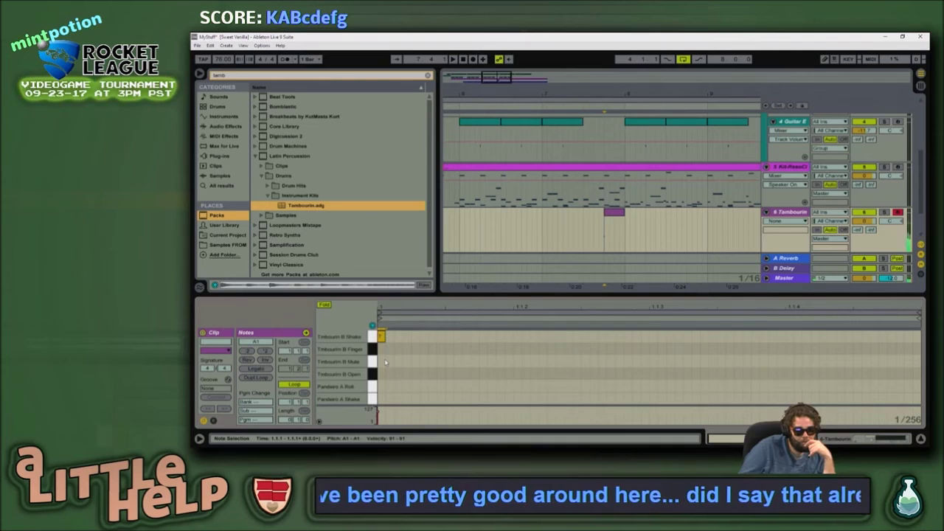
{"action": "key", "text": "Up"}
{"action": "key", "text": "Up"}
{"action": "key", "text": "Up"}
{"action": "key", "text": "Up"}
{"action": "key", "text": "Up"}
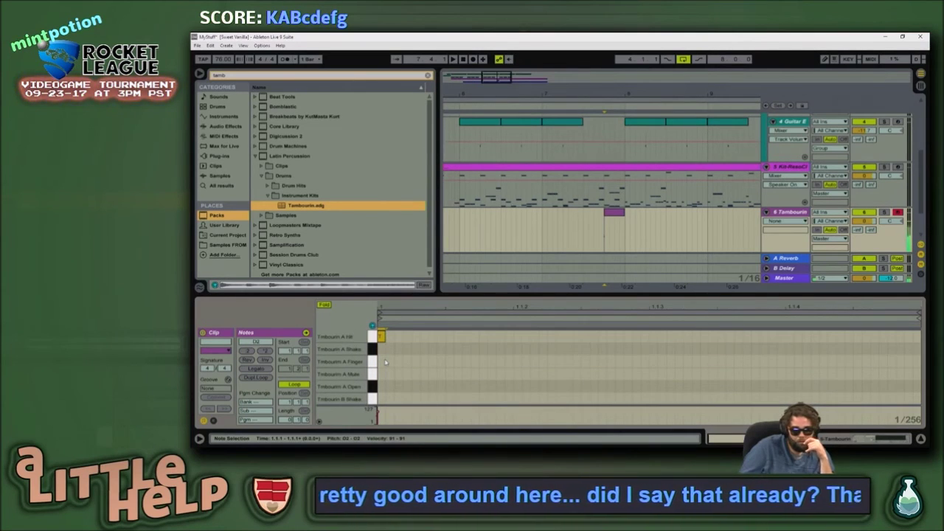
{"action": "key", "text": "Up"}
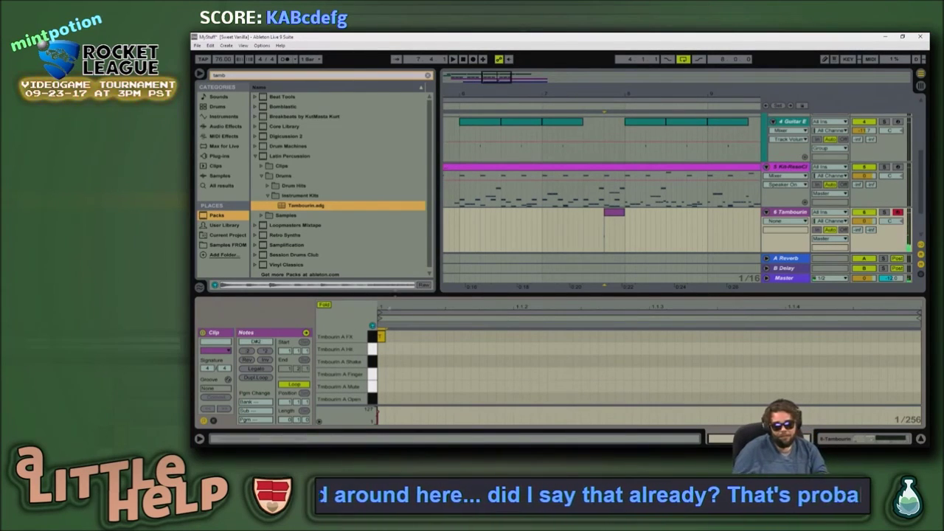
{"action": "left_click", "coordinate": [567, 234]}
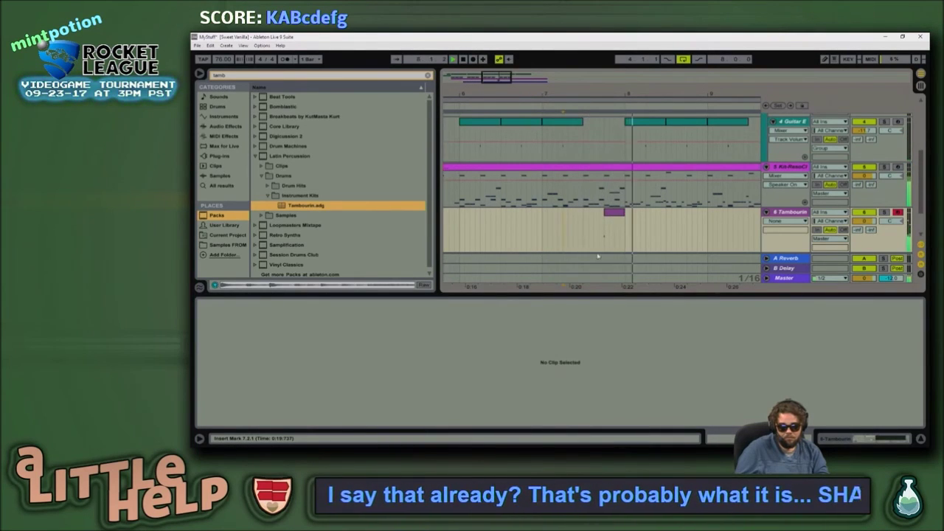
{"action": "key", "text": "space"}
Step: Create an empty one-bar tambourine clip from 8.1.1 to 9.1.1, enlarge its note editor with a 1/16 grid, and clear the browser search
{"action": "left_click", "coordinate": [621, 213]}
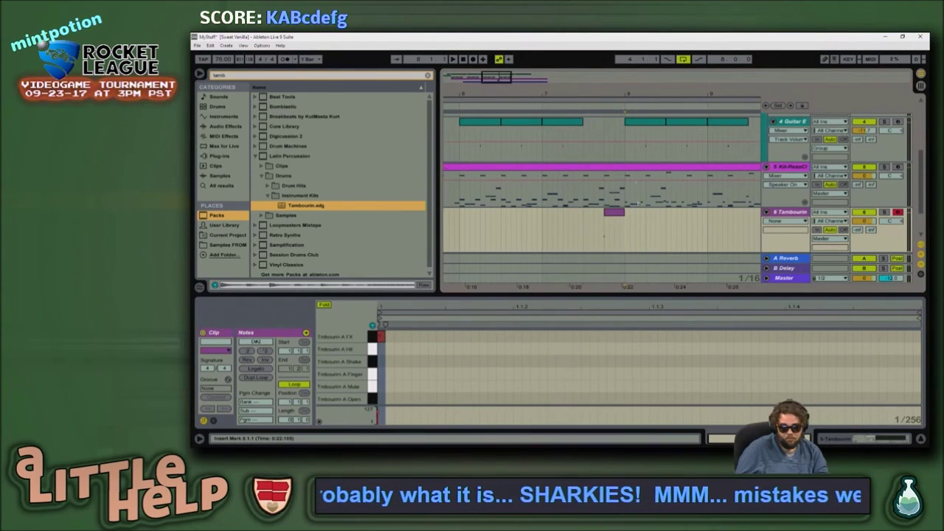
{"action": "mouse_move", "coordinate": [629, 237]}
{"action": "left_mouse_down"}
{"action": "mouse_move", "coordinate": [702, 236]}
{"action": "mouse_move", "coordinate": [617, 238]}
{"action": "left_mouse_up"}
{"action": "left_click", "coordinate": [716, 236]}
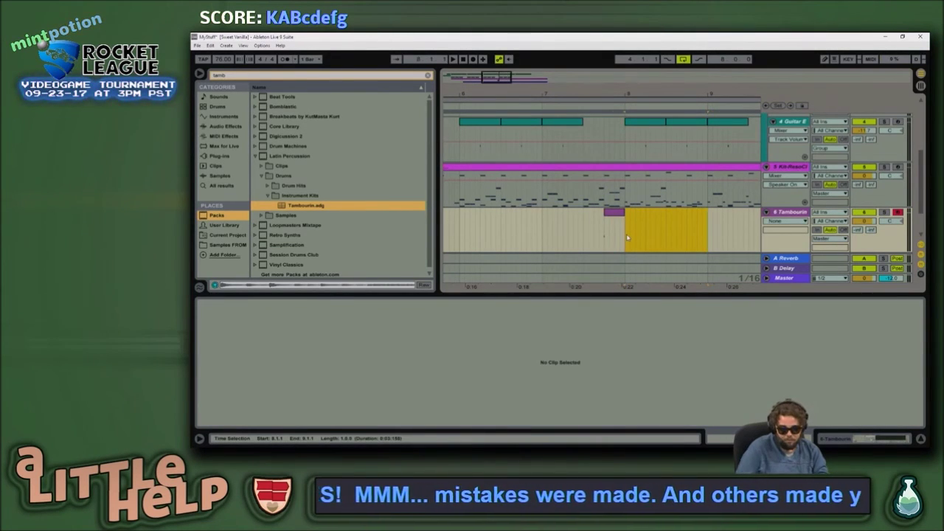
{"action": "key", "text": "ctrl+shift+m"}
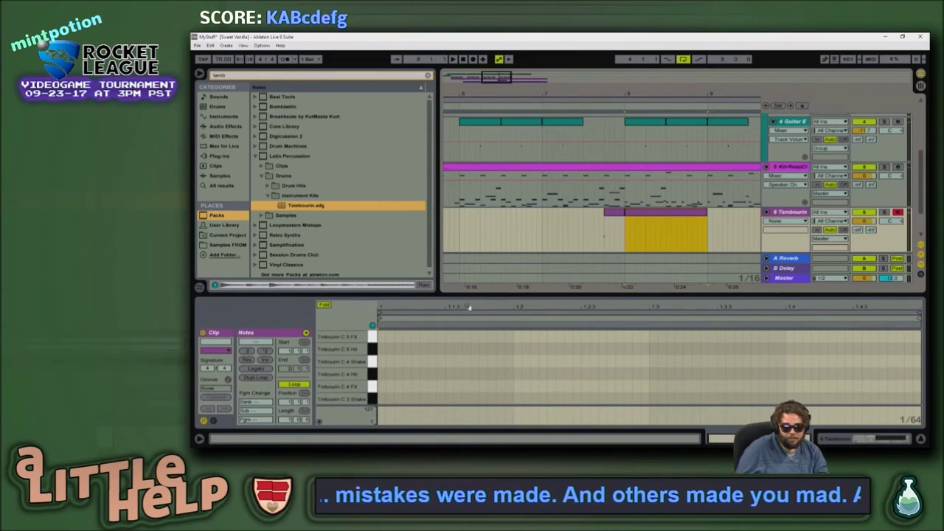
{"action": "left_click_drag", "start_coordinate": [483, 299], "coordinate": [480, 163]}
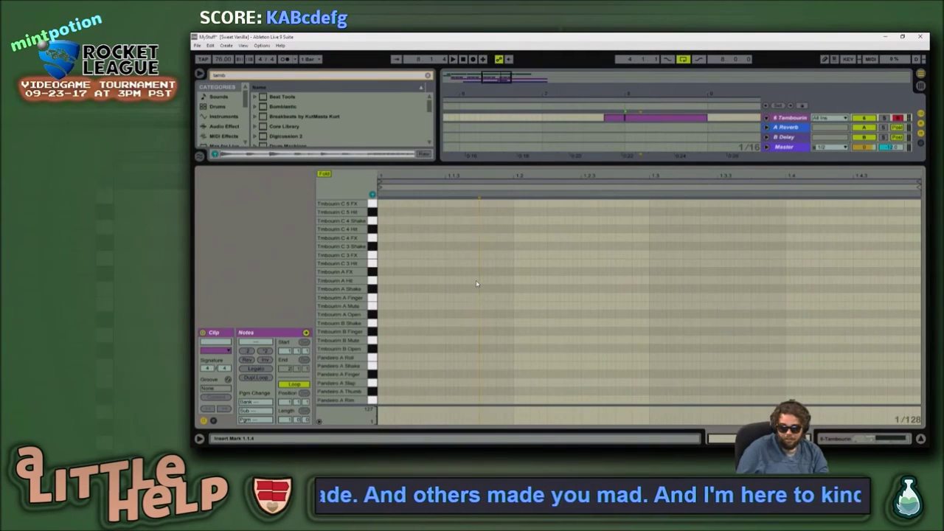
{"action": "key", "text": "ctrl+2"}
{"action": "key", "text": "ctrl+2"}
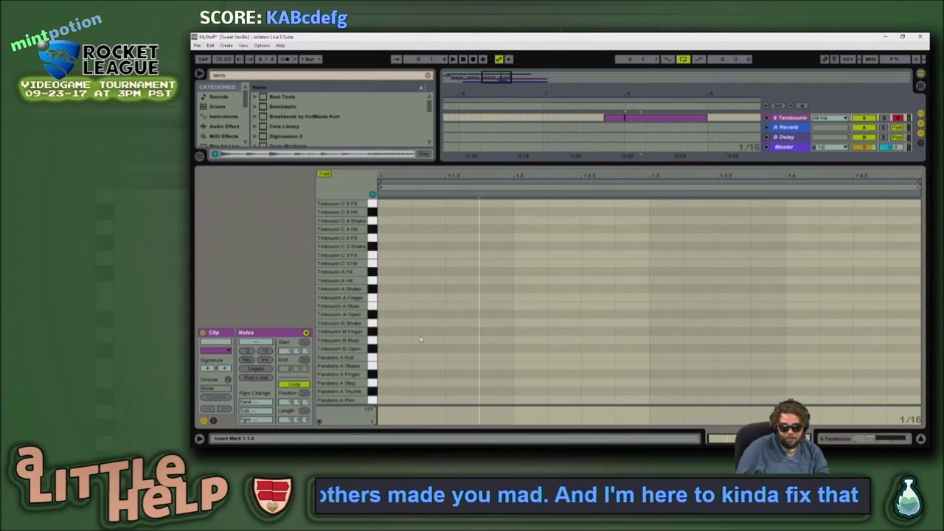
{"action": "left_click", "coordinate": [429, 75]}
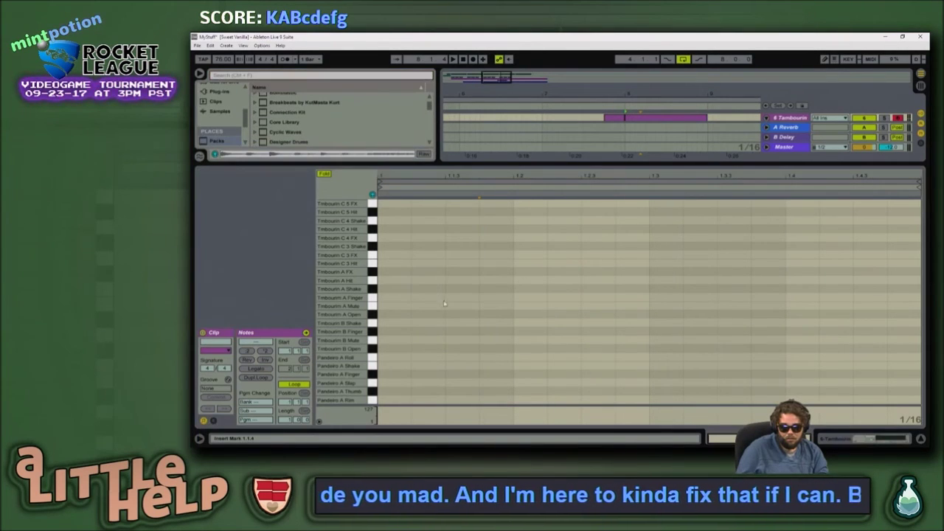
Step: Add a sixteenth note at 1.1.2 in the new clip and place it on Tmbourin A Open
{"action": "left_click", "coordinate": [419, 287]}
{"action": "double_click", "coordinate": [418, 288]}
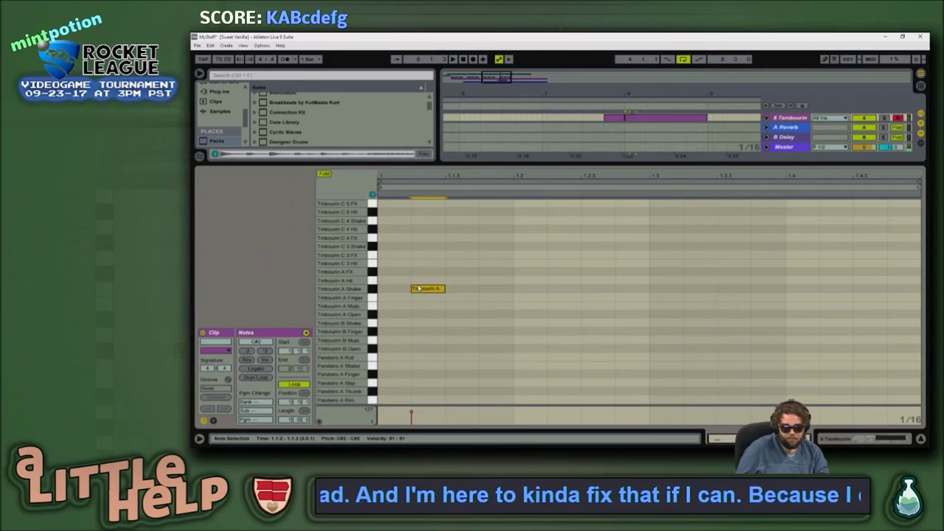
{"action": "key", "text": "Down"}
{"action": "key", "text": "Down"}
{"action": "key", "text": "Down"}
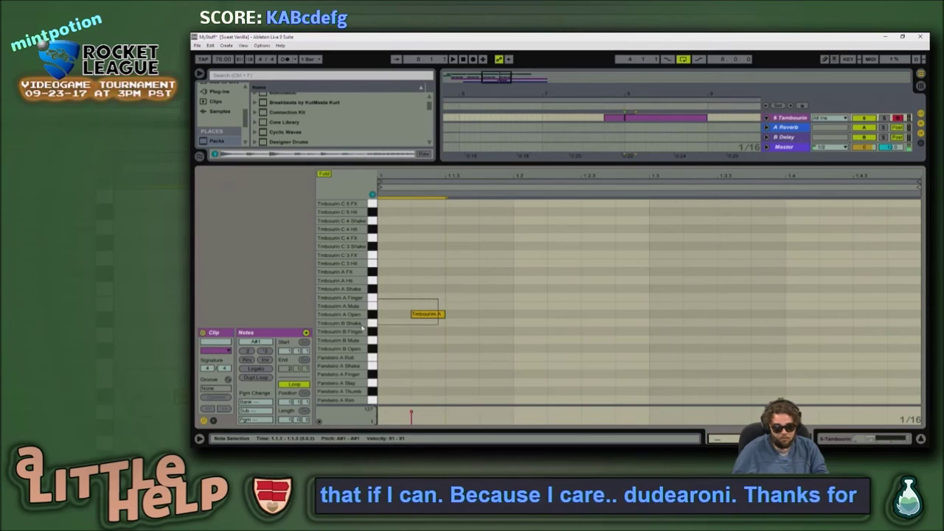
Step: Duplicate the Tmbourin A Open note with its preceding rest across the bar, giving offbeat sixteenths up to 1.4.4
{"action": "key", "text": "ctrl+d"}
{"action": "key", "text": "ctrl+d"}
{"action": "key", "text": "ctrl+d"}
{"action": "key", "text": "ctrl+d"}
{"action": "key", "text": "ctrl+d"}
{"action": "key", "text": "ctrl+d"}
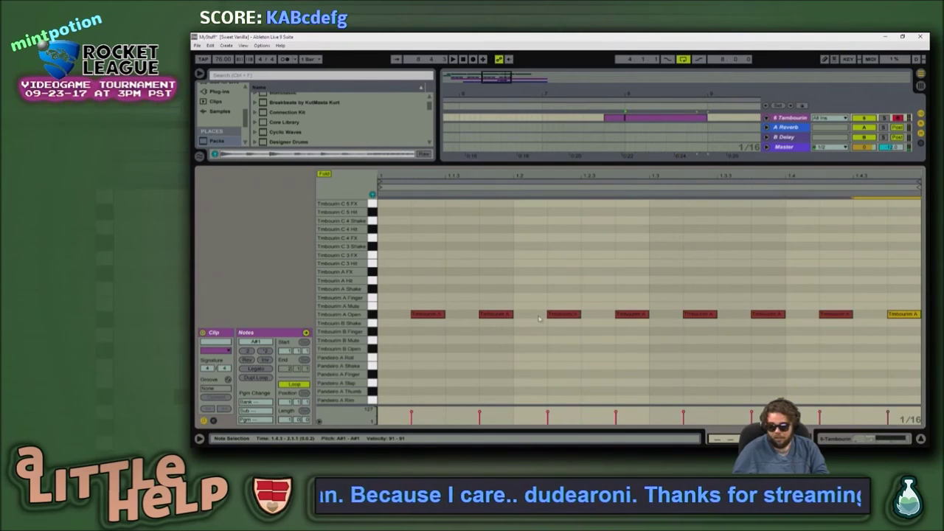
Step: Add Tmbourin B Finger at 1.1.1, B Mute at 1.2.1, B Open at 1.3.1 and Pandeiro A Slap at 1.4.1, and play the pattern
{"action": "double_click", "coordinate": [384, 332]}
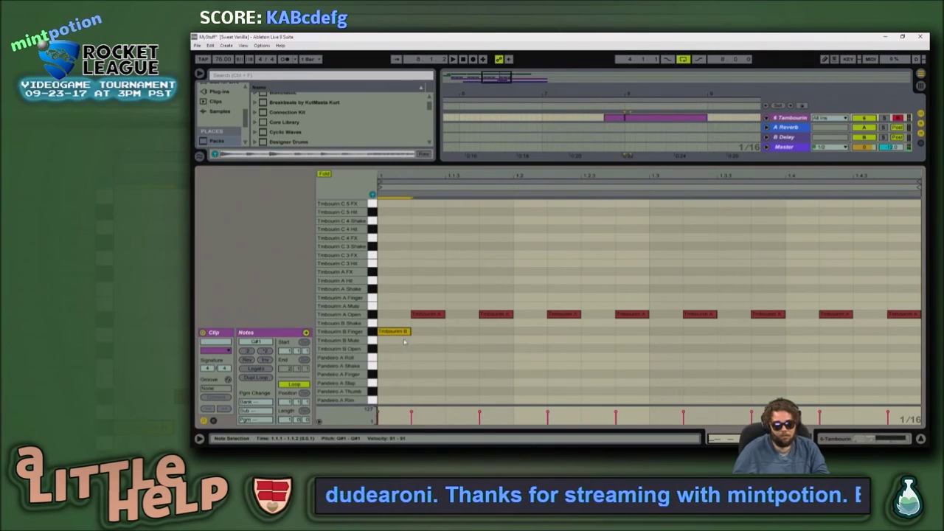
{"action": "double_click", "coordinate": [528, 342]}
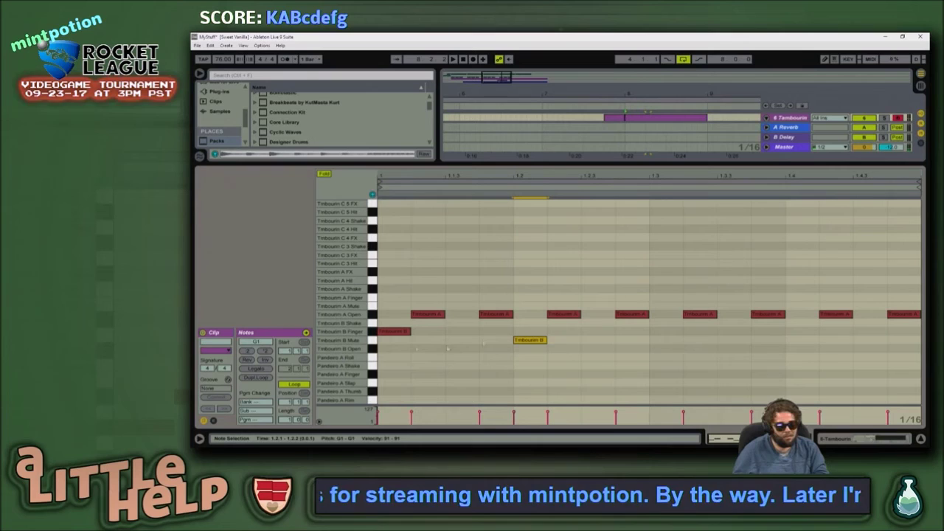
{"action": "double_click", "coordinate": [667, 351]}
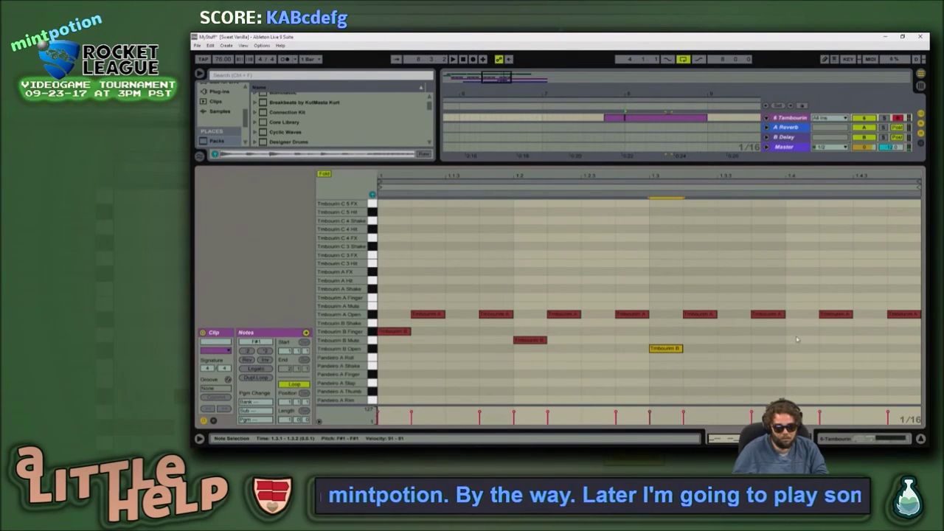
{"action": "double_click", "coordinate": [802, 382]}
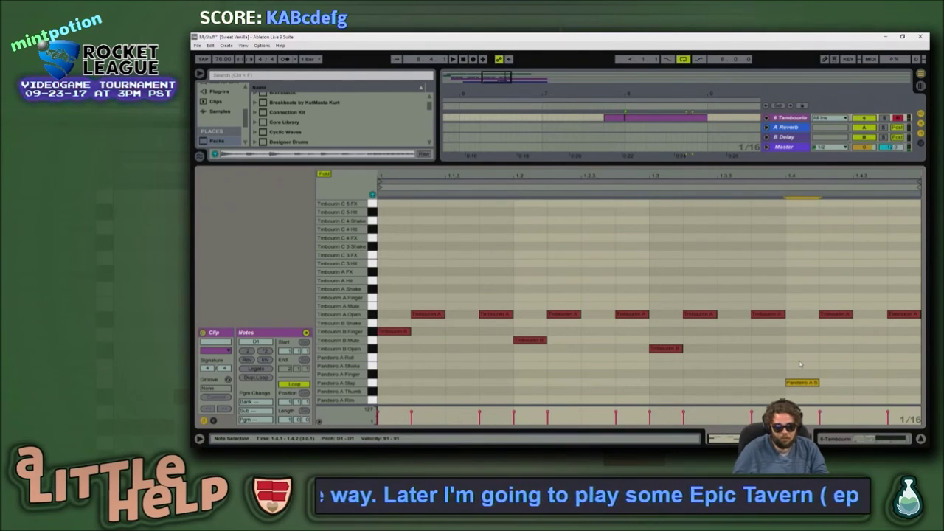
{"action": "key", "text": "space"}
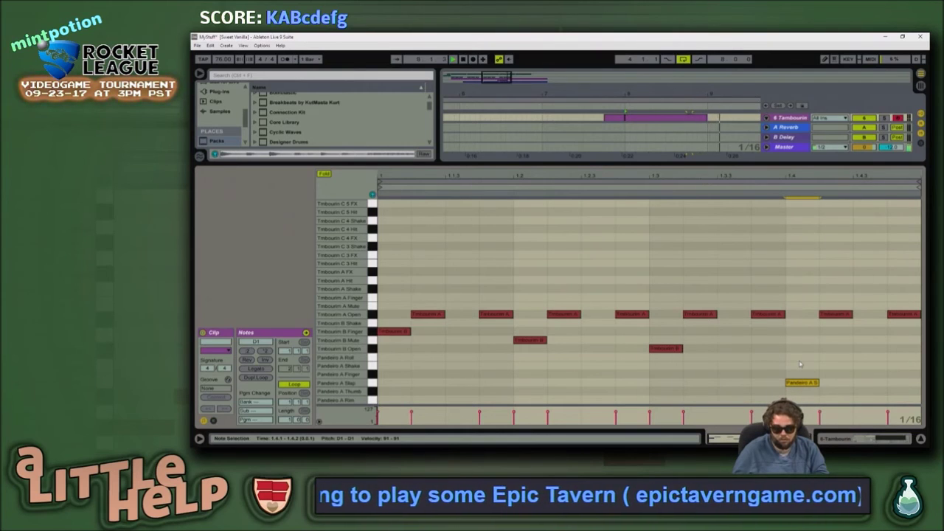
Step: Move the bar's last Tmbourin A Open note to 1.4.3 on Tmbourin A Shake
{"action": "left_click", "coordinate": [895, 316]}
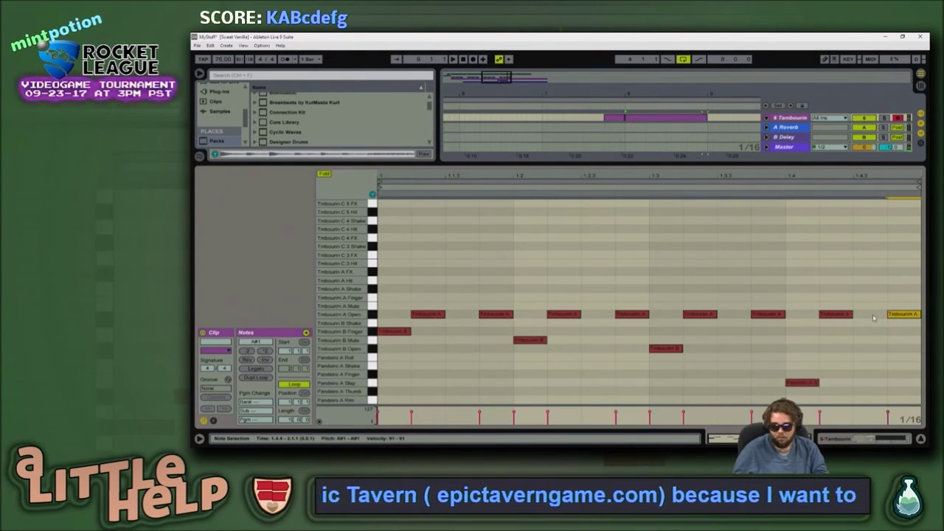
{"action": "left_click_drag", "start_coordinate": [895, 316], "coordinate": [869, 297]}
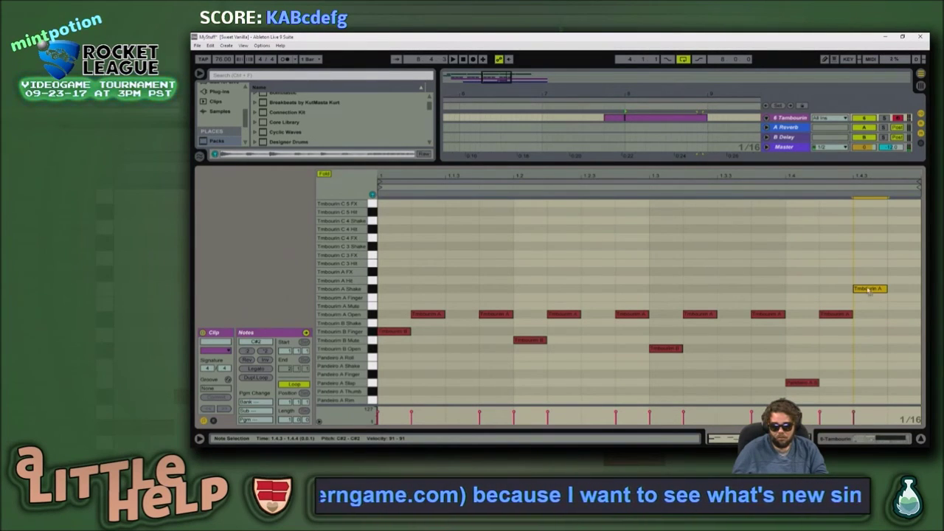
Step: Add a sixteenth note on Tmbourin A Hit at 1.4.4 and select all notes in the clip
{"action": "left_click_drag", "start_coordinate": [870, 291], "coordinate": [871, 287]}
{"action": "left_click_drag", "start_coordinate": [876, 282], "coordinate": [876, 292]}
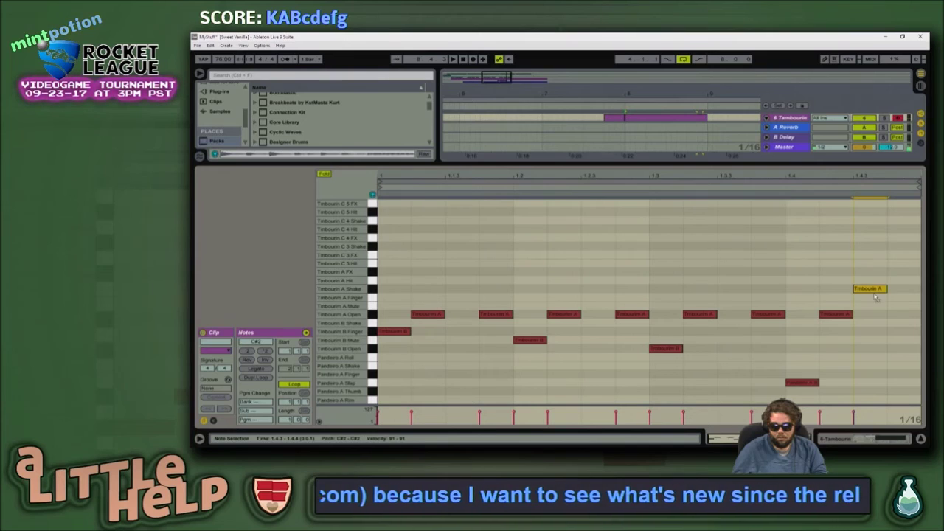
{"action": "double_click", "coordinate": [905, 283]}
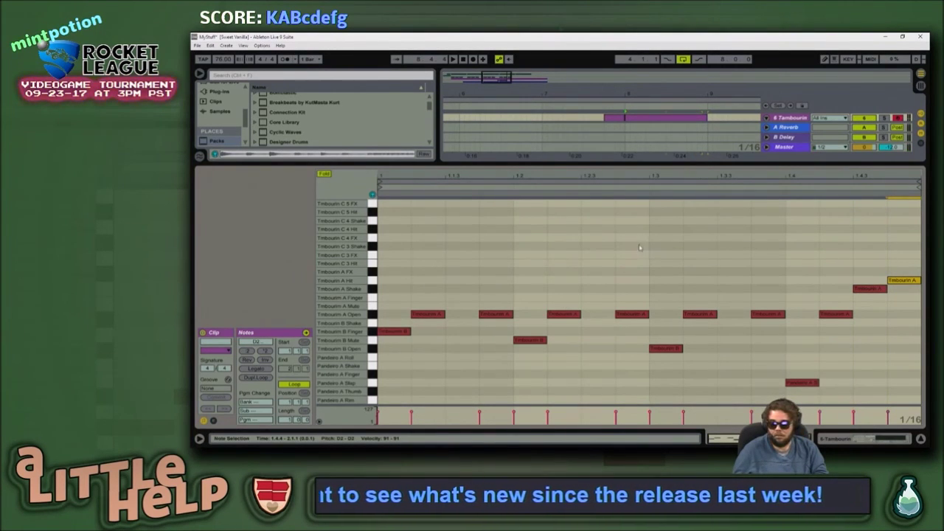
{"action": "key", "text": "ctrl+a"}
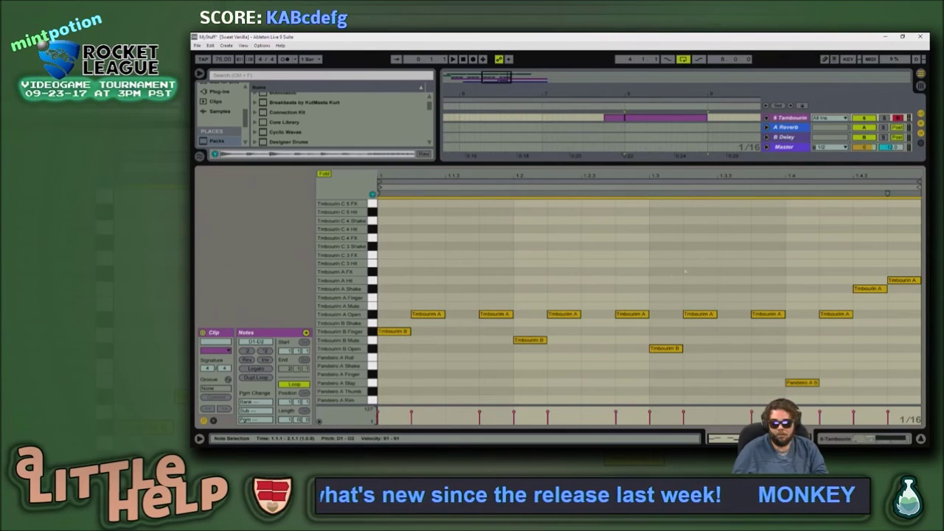
Step: Shrink the note editor to reveal the arrangement, select the one-bar Tambourin clip at bar 8 and save the set
{"action": "left_click_drag", "start_coordinate": [660, 169], "coordinate": [669, 332]}
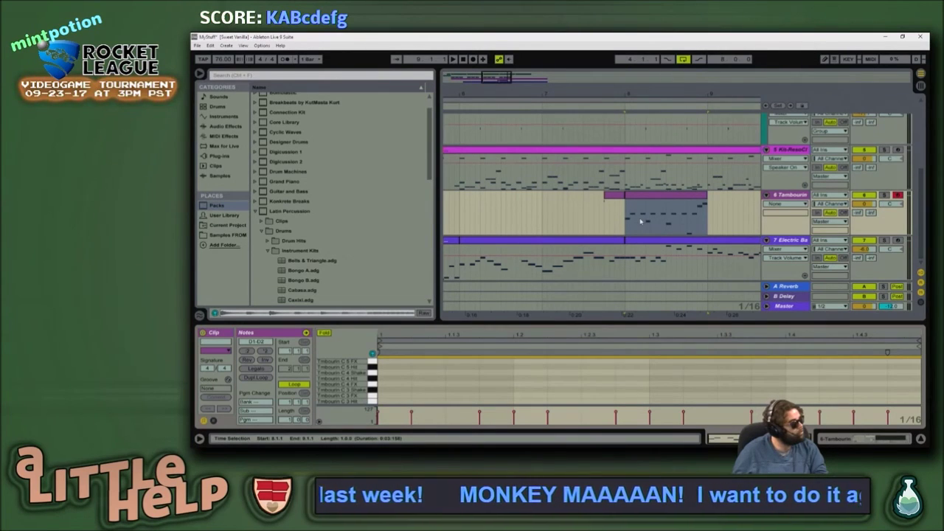
{"action": "left_click", "coordinate": [688, 196]}
{"action": "left_click_drag", "start_coordinate": [489, 74], "coordinate": [502, 57]}
{"action": "key", "text": "ctrl+s"}
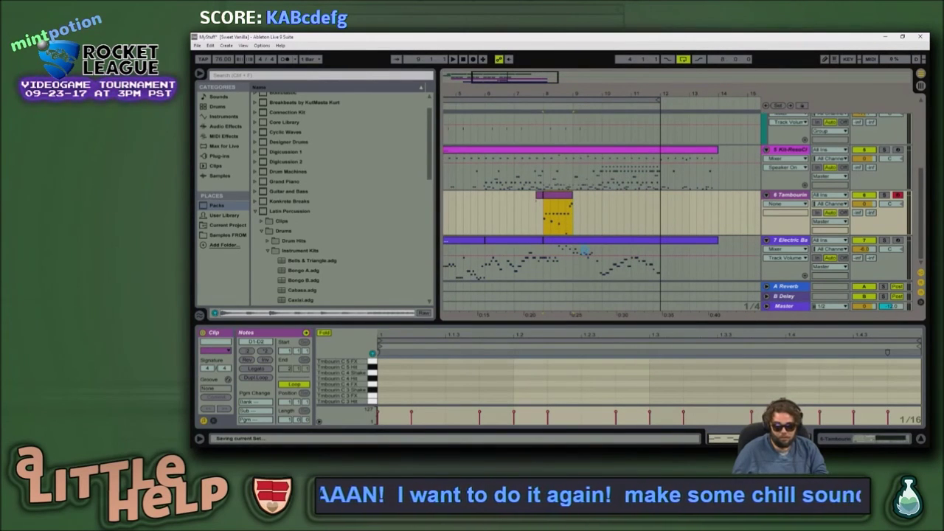
Step: Check the Twitch chat in the browser and return to the Ableton Live arrangement
{"action": "key", "text": "alt+Tab"}
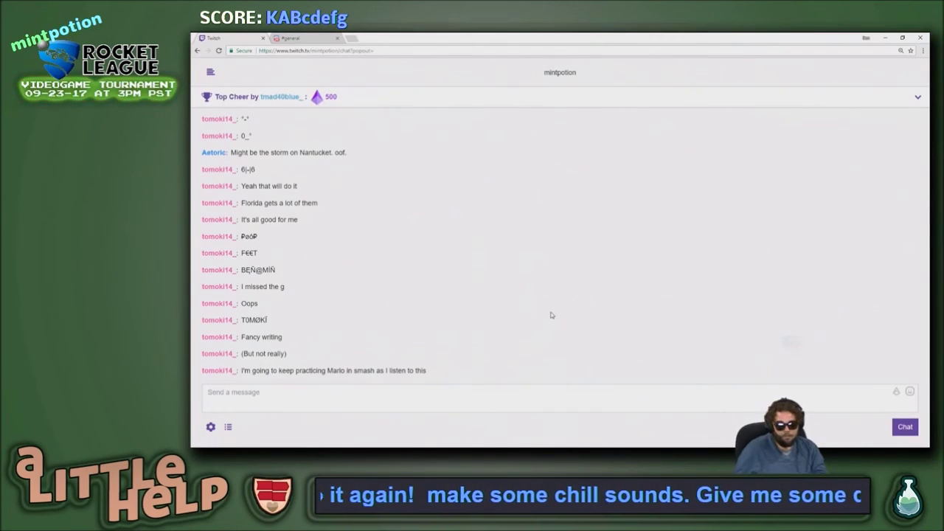
{"action": "key", "text": "alt+Tab"}
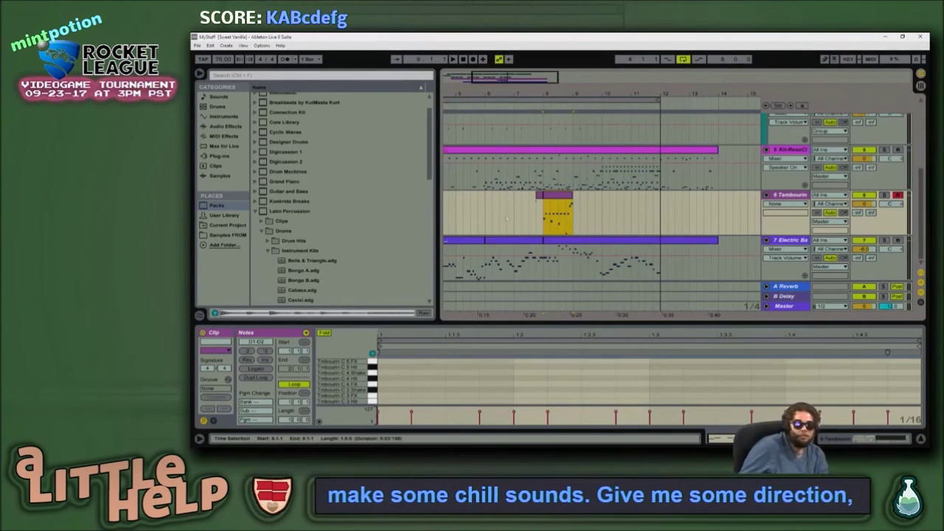
{"action": "left_click", "coordinate": [512, 230]}
Step: Duplicate the one-bar Tambourin clip at bar 8 repeatedly so the copies run up to bar 14
{"action": "mouse_move", "coordinate": [667, 438]}
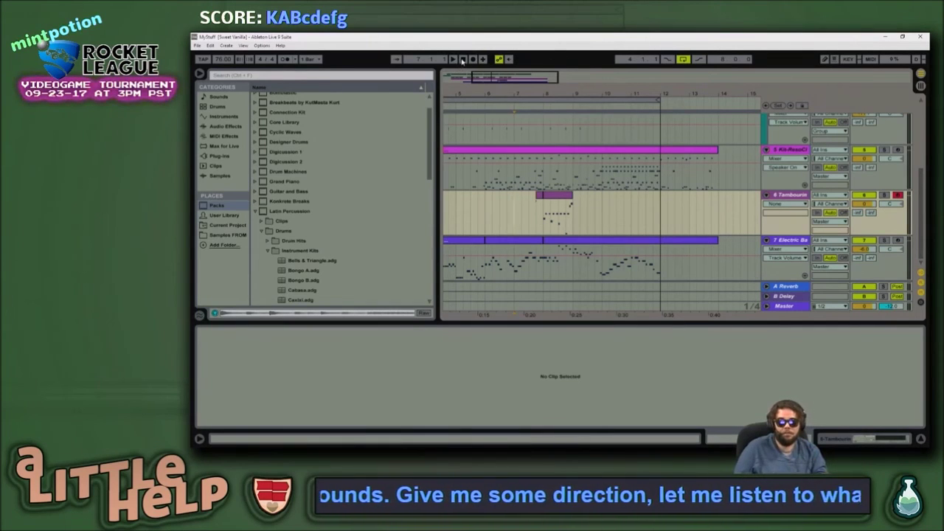
{"action": "left_click", "coordinate": [557, 195]}
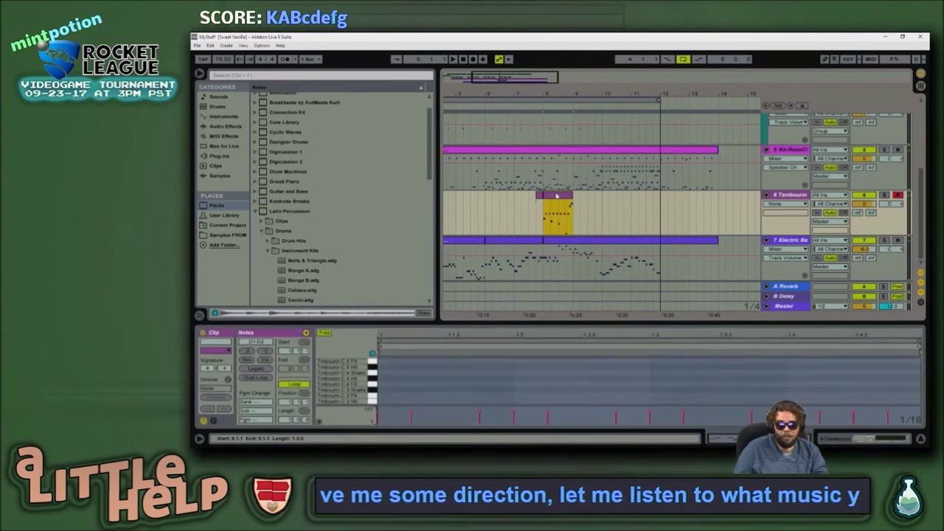
{"action": "key", "text": "ctrl+d"}
{"action": "key", "text": "ctrl+d"}
{"action": "key", "text": "ctrl+d"}
{"action": "key", "text": "ctrl+d"}
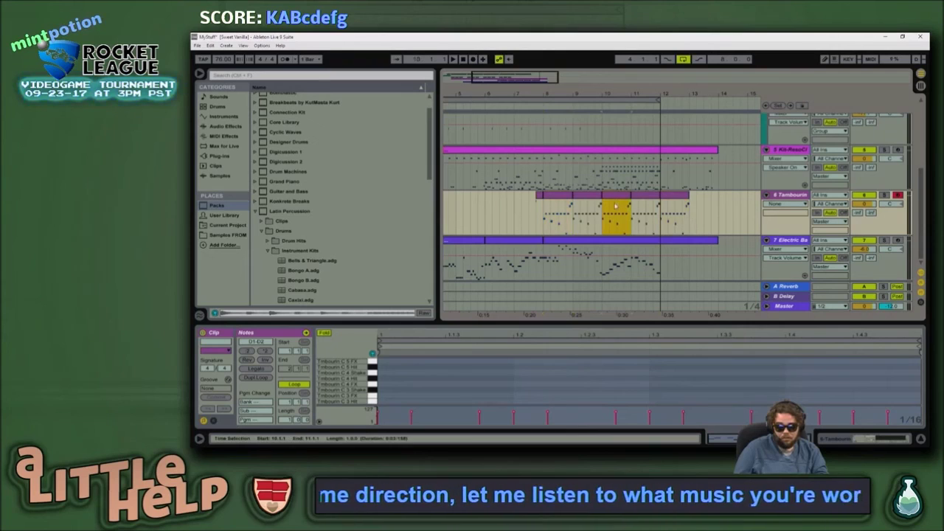
{"action": "key", "text": "ctrl+d"}
{"action": "key", "text": "ctrl+d"}
{"action": "key", "text": "ctrl+d"}
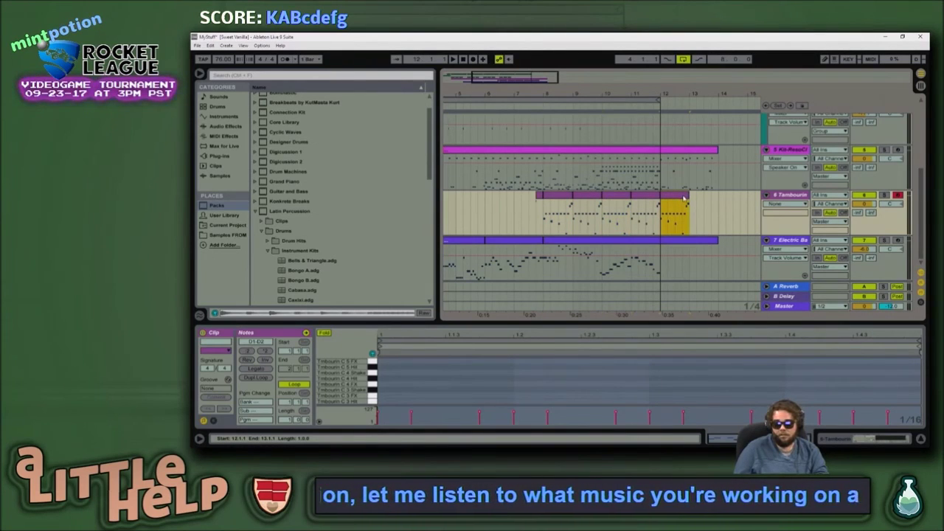
Step: Loop the last two Tambourin clips from bar 12 to 14 and play them while viewing the track's devices
{"action": "left_click", "coordinate": [683, 199], "text": "shift"}
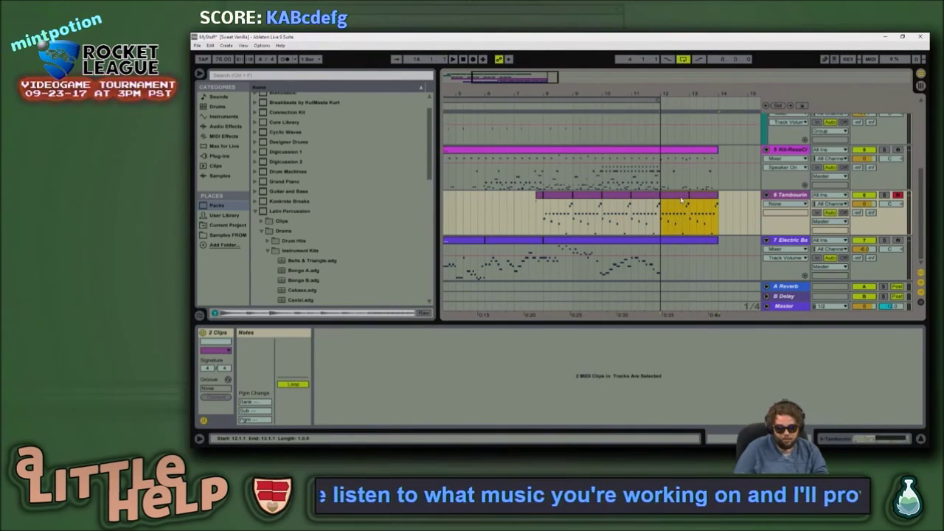
{"action": "key", "text": "space"}
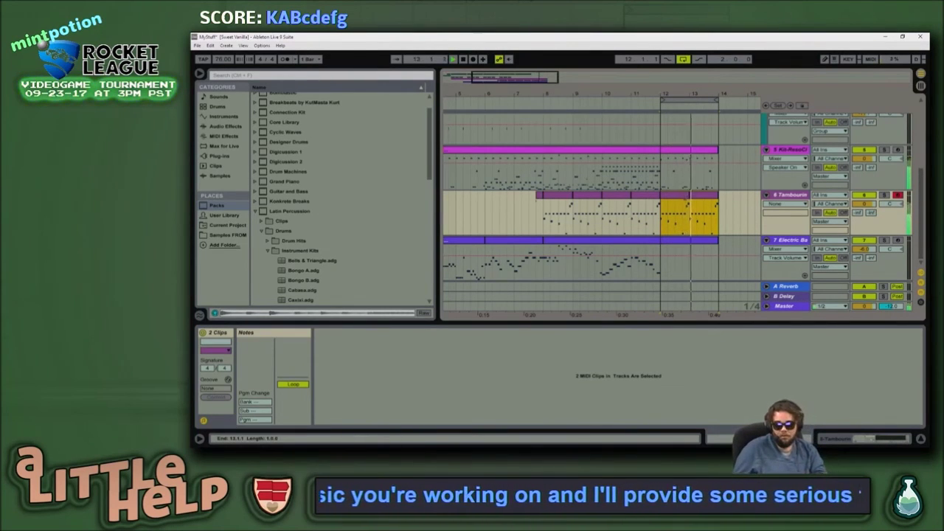
{"action": "key", "text": "shift+Tab"}
{"action": "key", "text": "shift+Tab"}
{"action": "key", "text": "shift+Tab"}
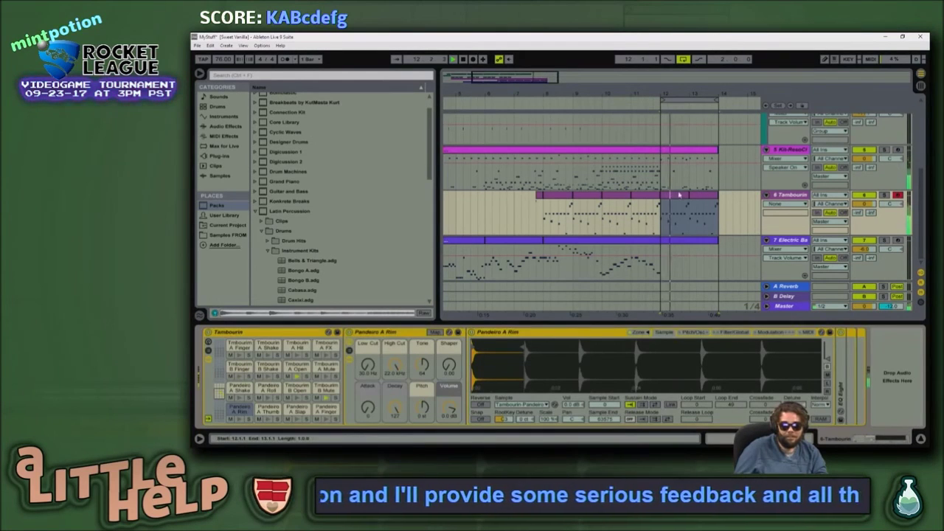
{"action": "left_click", "coordinate": [679, 195]}
{"action": "key", "text": "shift+Tab"}
{"action": "key", "text": "shift+Tab"}
{"action": "key", "text": "Tab"}
{"action": "key", "text": "Tab"}
{"action": "key", "text": "shift+Tab"}
Step: Consolidate the two Tambourin clips between bars 12 and 14 into a single two-bar clip and open it
{"action": "left_click", "coordinate": [682, 198]}
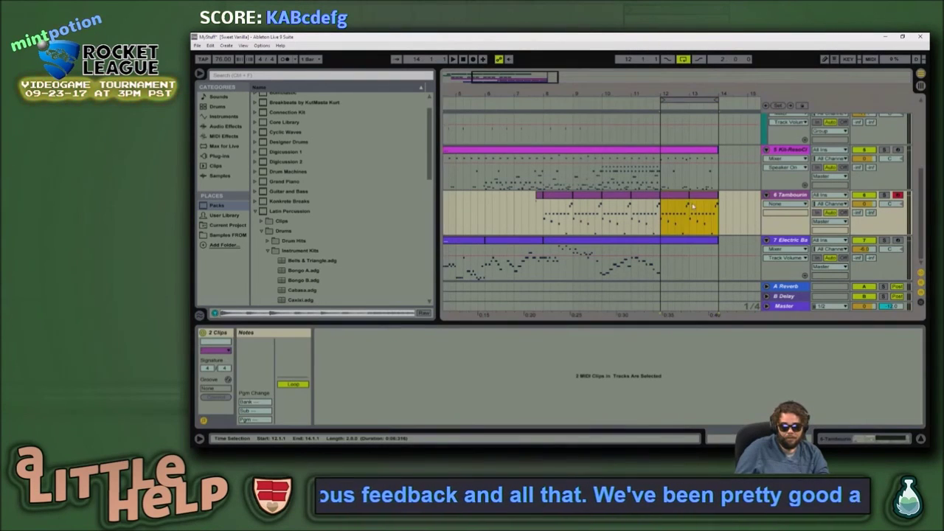
{"action": "left_click", "coordinate": [684, 197]}
{"action": "left_click", "coordinate": [699, 197], "text": "shift"}
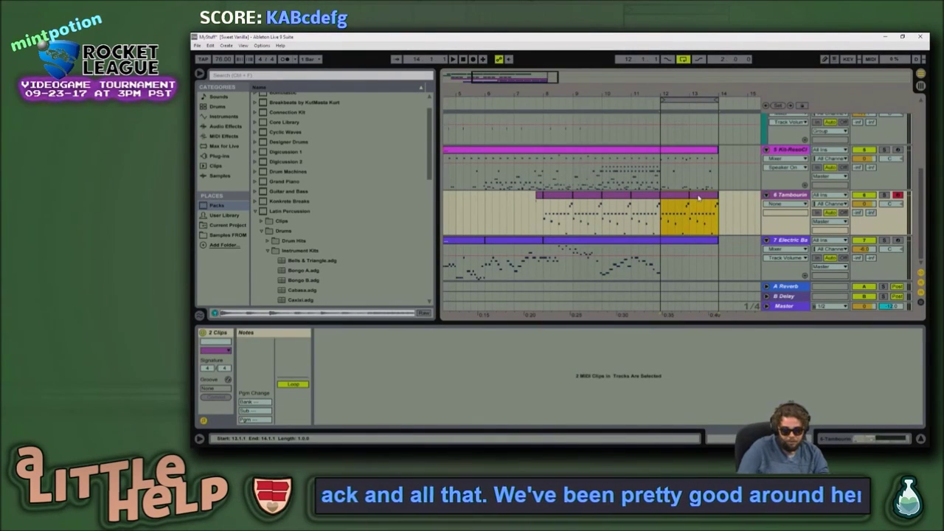
{"action": "left_click", "coordinate": [699, 197]}
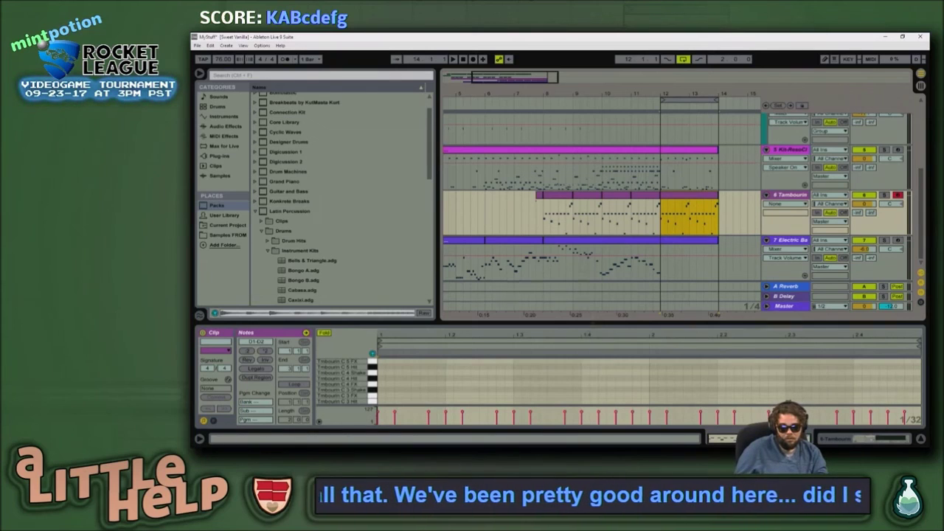
Step: Enlarge the note editor, move all Tmbourin A Open notes up to Tmbourin C 3 Shake and play the loop
{"action": "left_click_drag", "start_coordinate": [593, 323], "coordinate": [555, 35]}
{"action": "left_click_drag", "start_coordinate": [907, 262], "coordinate": [306, 287]}
{"action": "key", "text": "Up"}
{"action": "key", "text": "Up"}
{"action": "key", "text": "Up"}
{"action": "key", "text": "Up"}
{"action": "key", "text": "Up"}
{"action": "key", "text": "Up"}
{"action": "key", "text": "Up"}
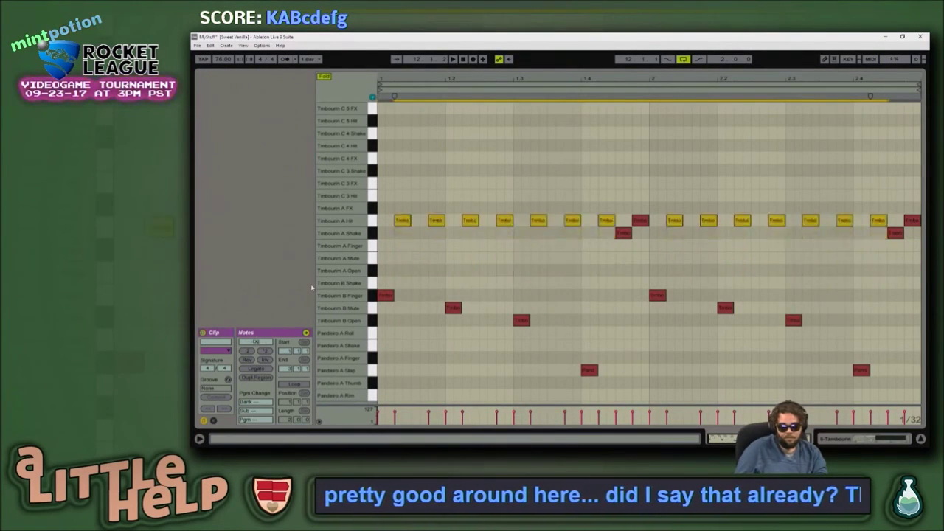
{"action": "key", "text": "Up"}
{"action": "key", "text": "Up"}
{"action": "key", "text": "Down"}
{"action": "key", "text": "space"}
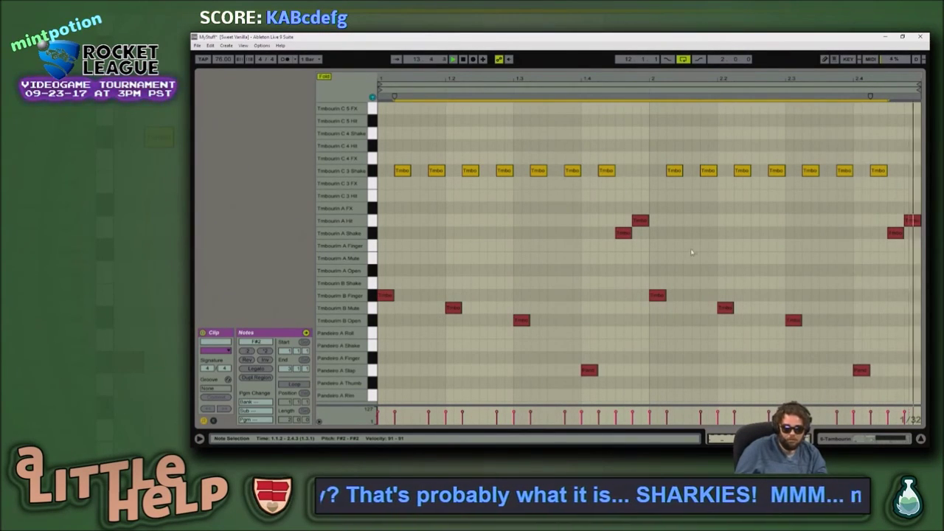
Step: Shorten the Tmbourin C 3 Shake notes to thirty-seconds and duplicate them back within the same two bars, between the originals
{"action": "key", "text": "space"}
{"action": "key", "text": "shift+Left"}
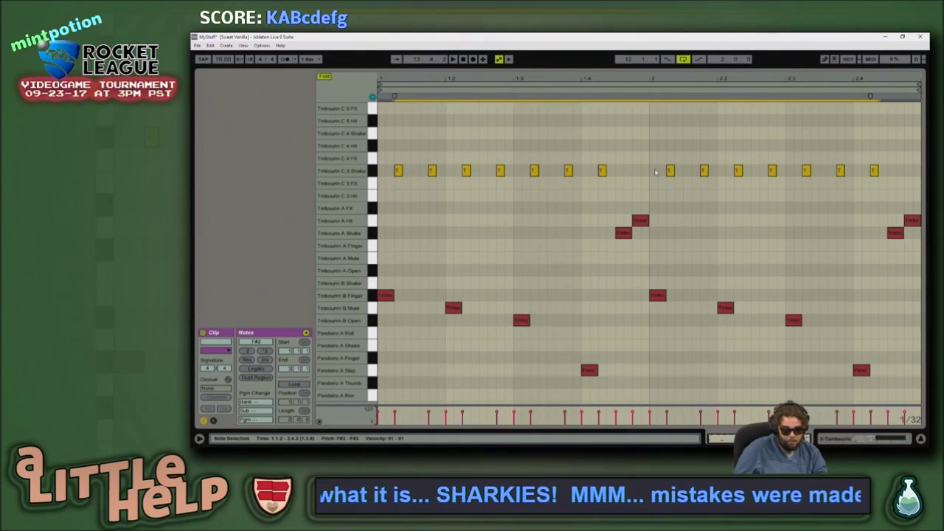
{"action": "key", "text": "ctrl+d"}
{"action": "key", "text": "Left"}
{"action": "key", "text": "Left"}
{"action": "key", "text": "Left"}
{"action": "key", "text": "Left"}
{"action": "key", "text": "Left"}
{"action": "key", "text": "Left"}
{"action": "key", "text": "Left"}
{"action": "key", "text": "Left"}
{"action": "key", "text": "Left"}
{"action": "key", "text": "Left"}
{"action": "key", "text": "Left"}
{"action": "key", "text": "Left"}
{"action": "key", "text": "Left"}
{"action": "key", "text": "Left"}
{"action": "key", "text": "Left"}
{"action": "key", "text": "Left"}
{"action": "key", "text": "Left"}
{"action": "key", "text": "Left"}
{"action": "key", "text": "Left"}
{"action": "key", "text": "Left"}
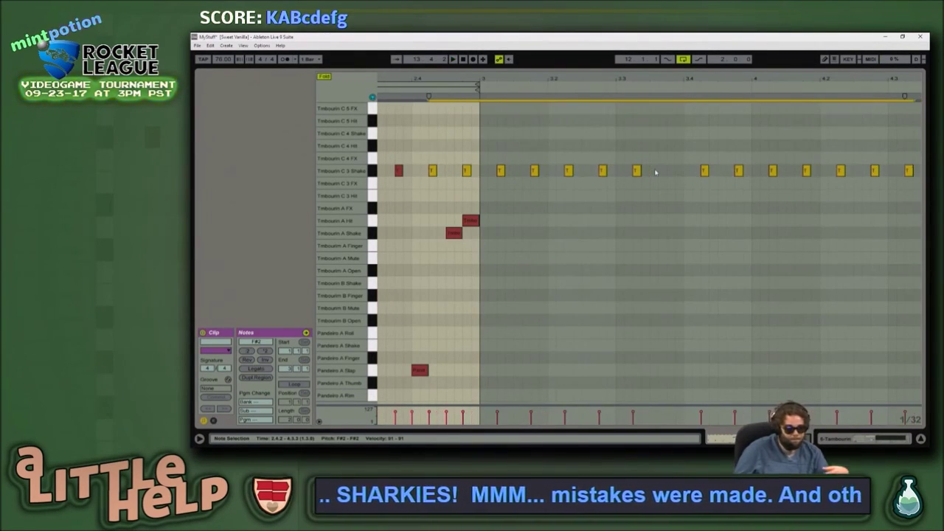
{"action": "key", "text": "Left"}
{"action": "key", "text": "Left"}
{"action": "key", "text": "Left"}
{"action": "key", "text": "Left"}
{"action": "key", "text": "Left"}
{"action": "key", "text": "Left"}
{"action": "key", "text": "Left"}
{"action": "key", "text": "Left"}
{"action": "key", "text": "Left"}
{"action": "key", "text": "Left"}
{"action": "key", "text": "Left"}
{"action": "key", "text": "Left"}
{"action": "key", "text": "Left"}
{"action": "key", "text": "Left"}
{"action": "key", "text": "Left"}
{"action": "key", "text": "Left"}
{"action": "key", "text": "Left"}
{"action": "key", "text": "Left"}
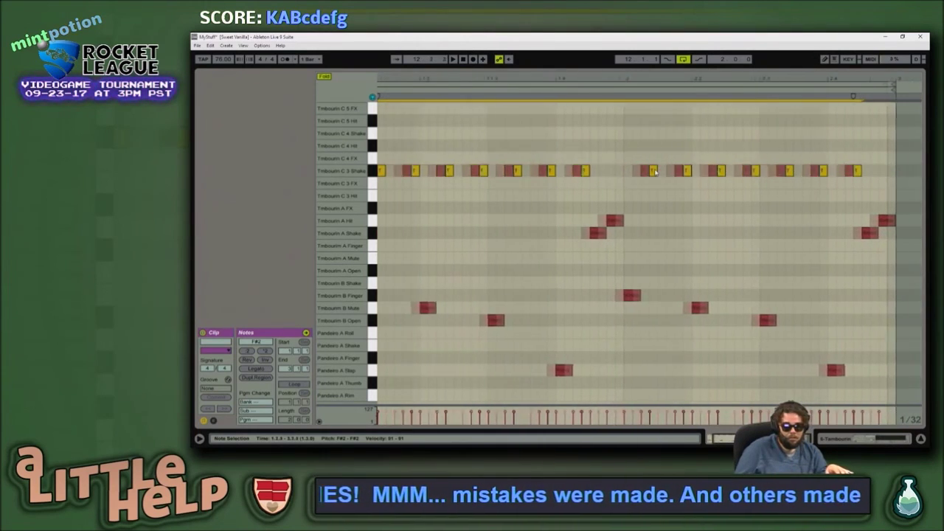
{"action": "key", "text": "Right"}
{"action": "key", "text": "Right"}
{"action": "key", "text": "Right"}
{"action": "key", "text": "Right"}
{"action": "key", "text": "Left"}
{"action": "key", "text": "Left"}
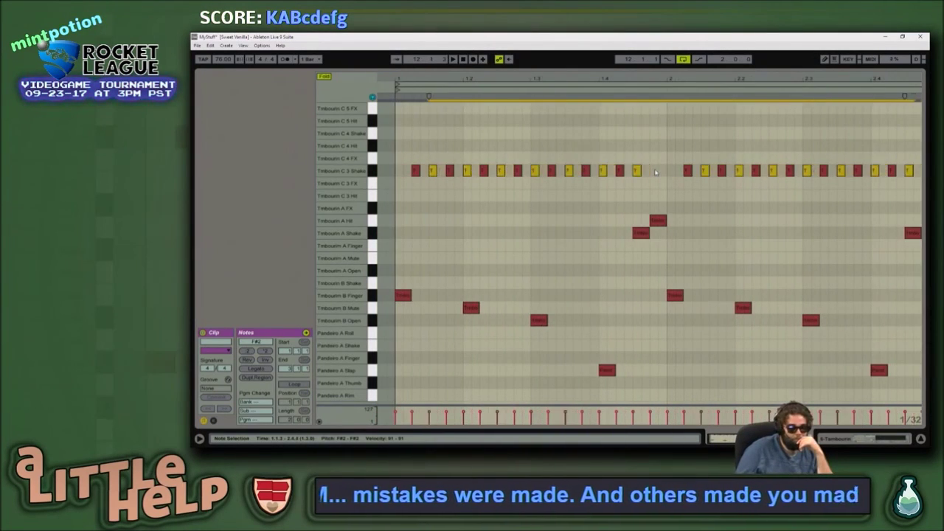
Step: Move the copied notes to Tmbourin C 4 Hit, a thirty-second after each Tmbourin C 3 Shake note, and play the loop
{"action": "key", "text": "Up"}
{"action": "key", "text": "Up"}
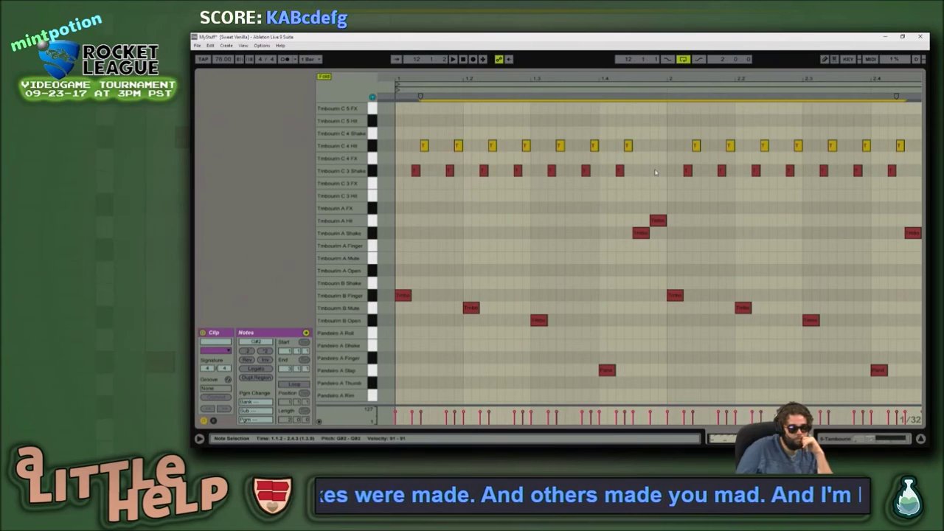
{"action": "key", "text": "space"}
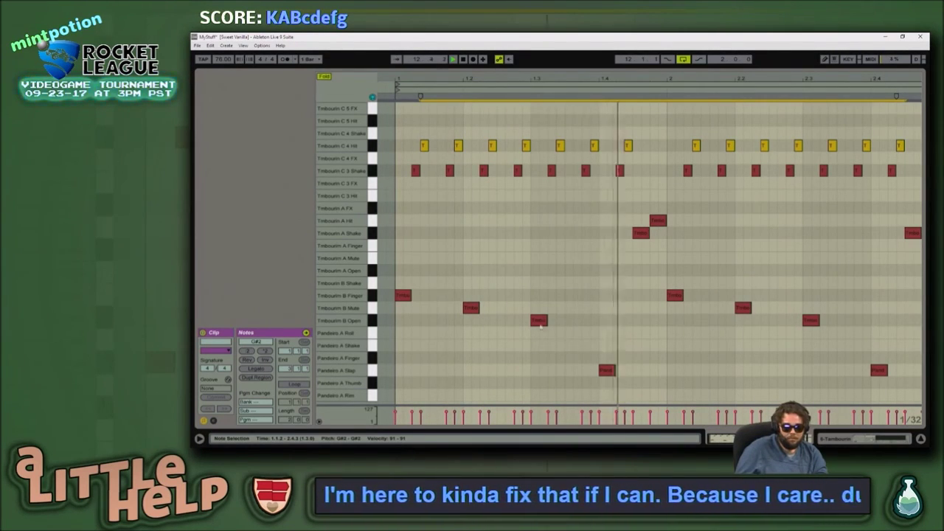
Step: Move both Tmbourin B Open notes to Pandeiro A Slap and both Tmbourin B Mute notes to Pandeiro A Shake
{"action": "left_click_drag", "start_coordinate": [539, 322], "coordinate": [540, 372]}
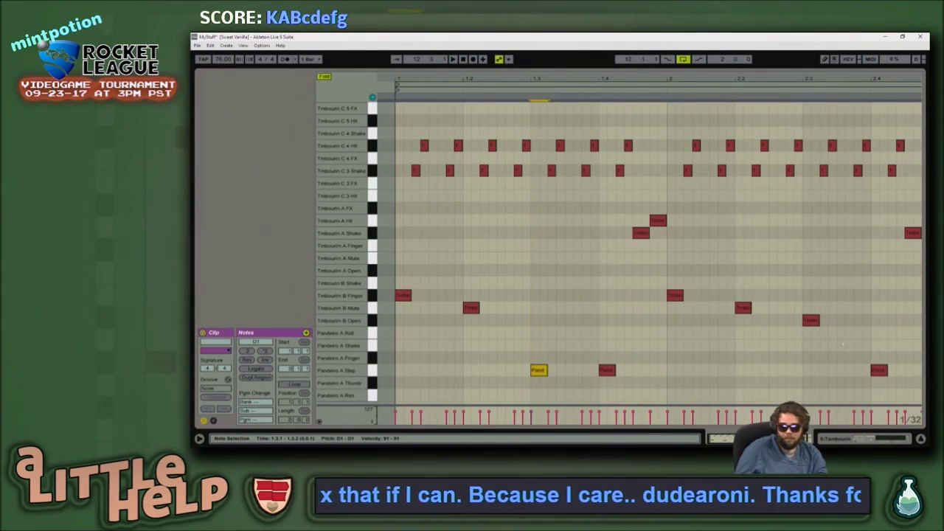
{"action": "left_click_drag", "start_coordinate": [811, 320], "coordinate": [810, 372]}
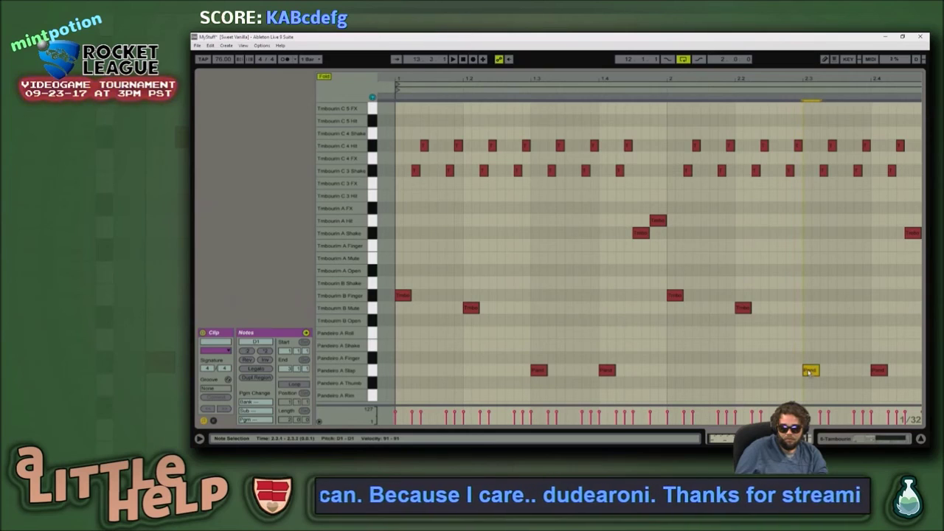
{"action": "left_click_drag", "start_coordinate": [728, 270], "coordinate": [761, 337]}
{"action": "left_click", "coordinate": [470, 308], "text": "shift"}
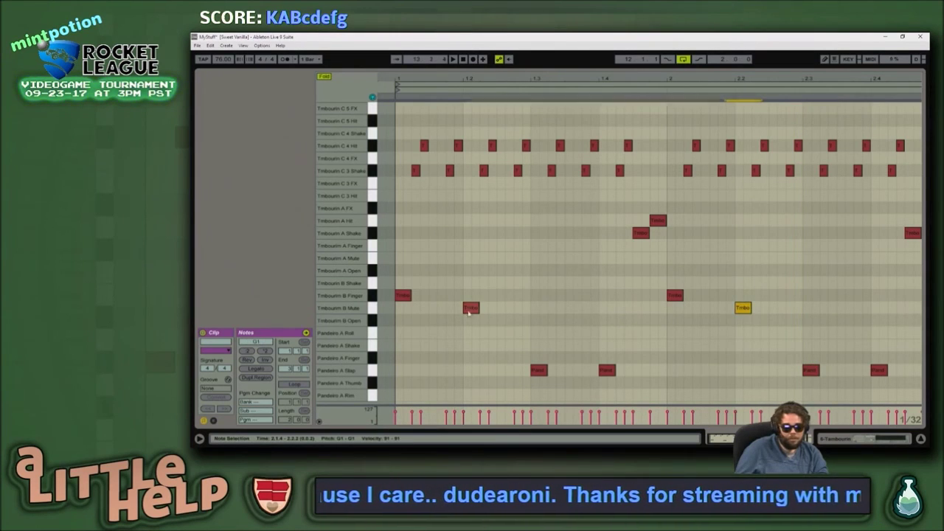
{"action": "key", "text": "Down"}
{"action": "key", "text": "Down"}
{"action": "key", "text": "Down"}
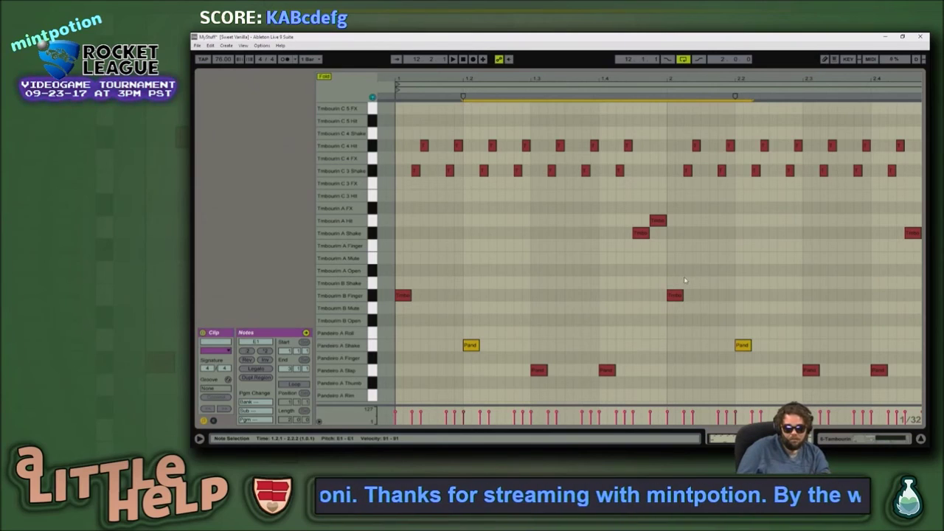
Step: Move the Tmbourin B Finger note at 2.1.1 to Pandeiro A Shake and the note at 2.2.1 to Pandeiro A Roll
{"action": "left_click", "coordinate": [673, 295]}
{"action": "key", "text": "Down"}
{"action": "key", "text": "Down"}
{"action": "key", "text": "Down"}
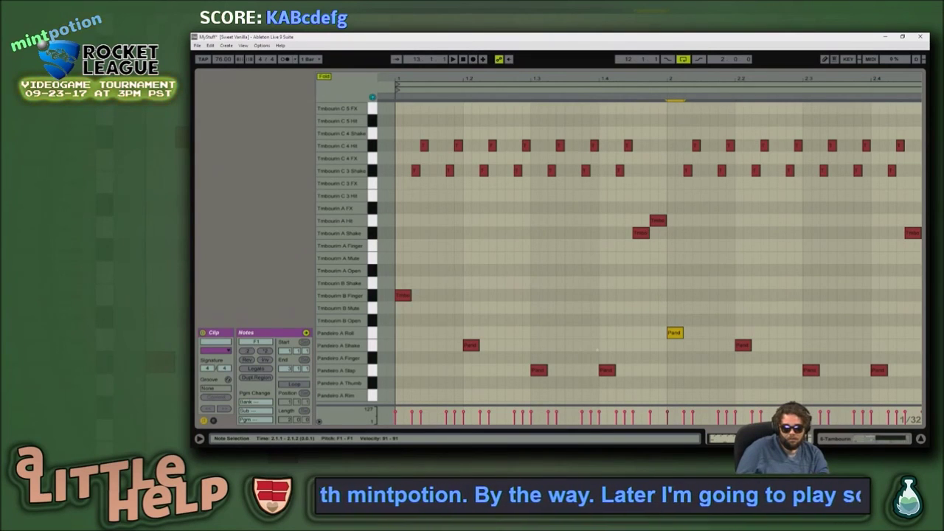
{"action": "left_click", "coordinate": [742, 346]}
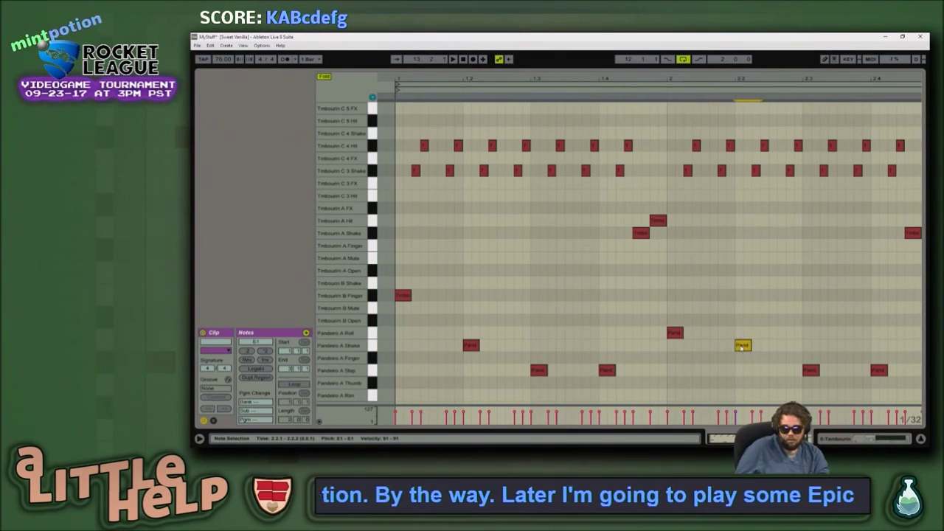
{"action": "key", "text": "Up"}
{"action": "left_click_drag", "start_coordinate": [722, 355], "coordinate": [654, 309]}
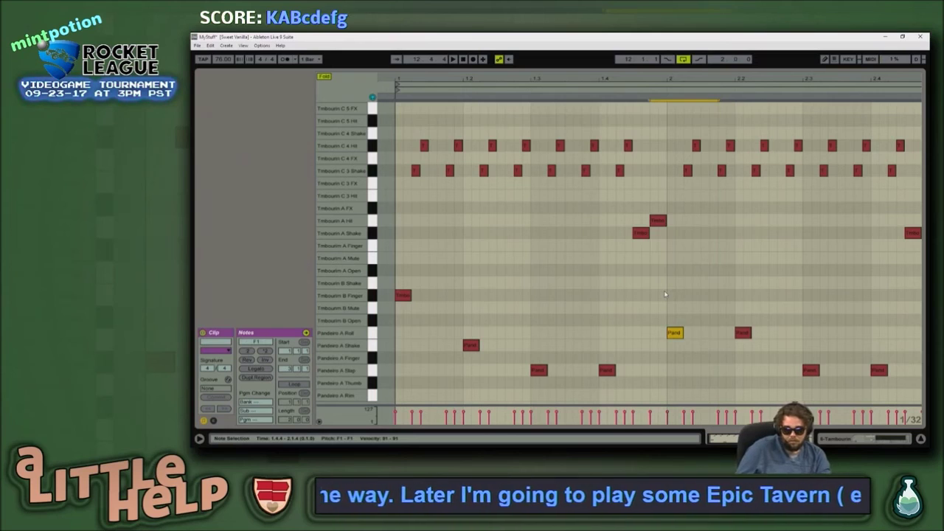
{"action": "key", "text": "Down"}
Step: Move the Tmbourin B Finger note at 1.1.1 down to Pandeiro A Rim
{"action": "left_click", "coordinate": [402, 296]}
{"action": "key", "text": "Down"}
{"action": "key", "text": "Down"}
{"action": "key", "text": "Down"}
{"action": "key", "text": "Down"}
{"action": "key", "text": "Down"}
{"action": "key", "text": "Down"}
{"action": "key", "text": "Down"}
{"action": "key", "text": "Down"}
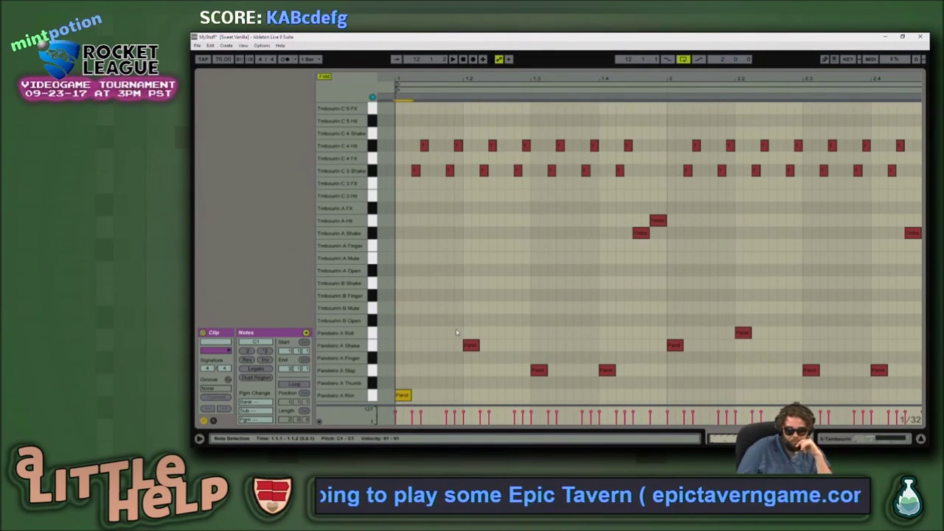
Step: Play the revised two-bar pattern and turn off Fold so the note editor shows every pitch
{"action": "key", "text": "space"}
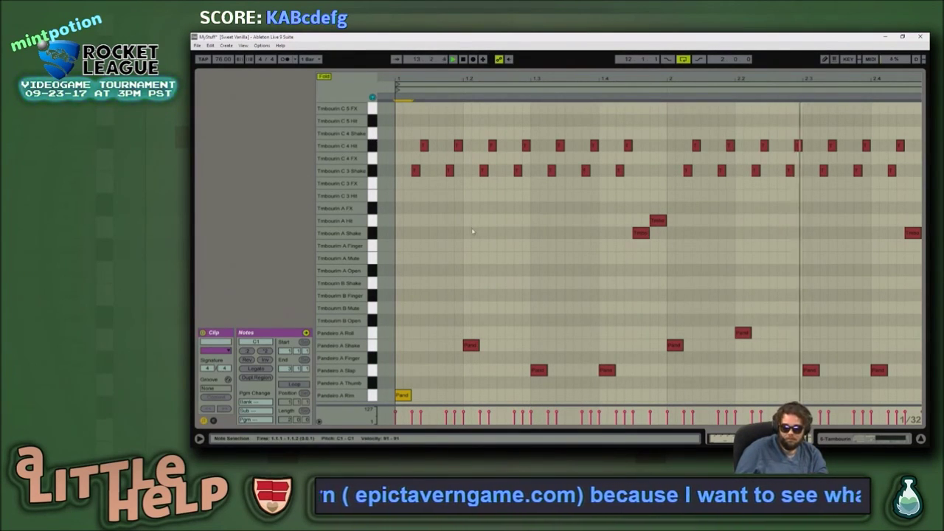
{"action": "left_click", "coordinate": [324, 77]}
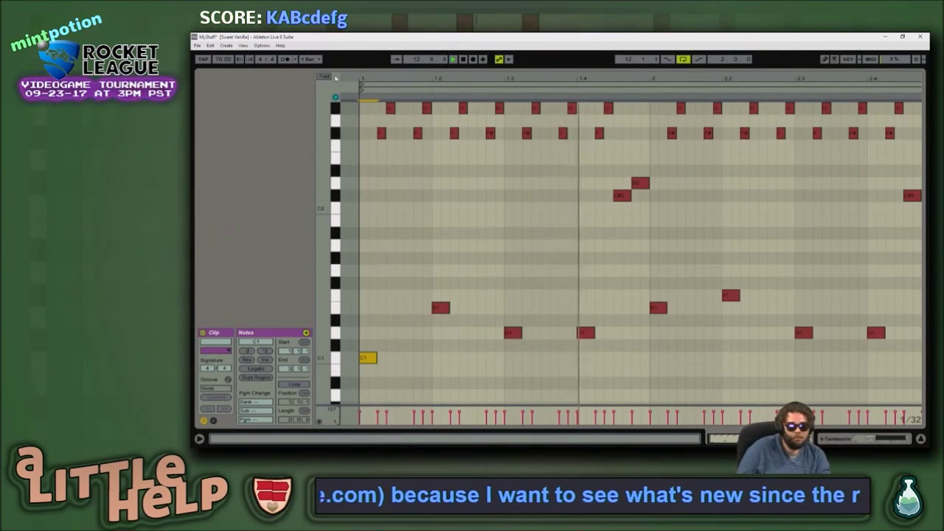
Step: Leave the tambourine note editor, stop playback, and move the empty Guitar Mute clip from bar 10 to bars 12 and 13
{"action": "left_click", "coordinate": [324, 76]}
{"action": "key", "text": "shift+Tab"}
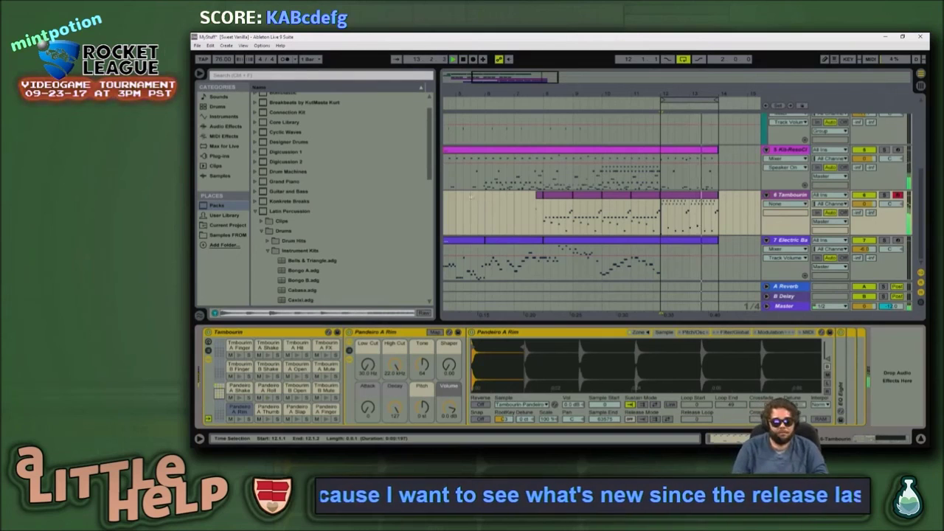
{"action": "scroll", "coordinate": [660, 203], "scroll_direction": "up", "scroll_amount": 3}
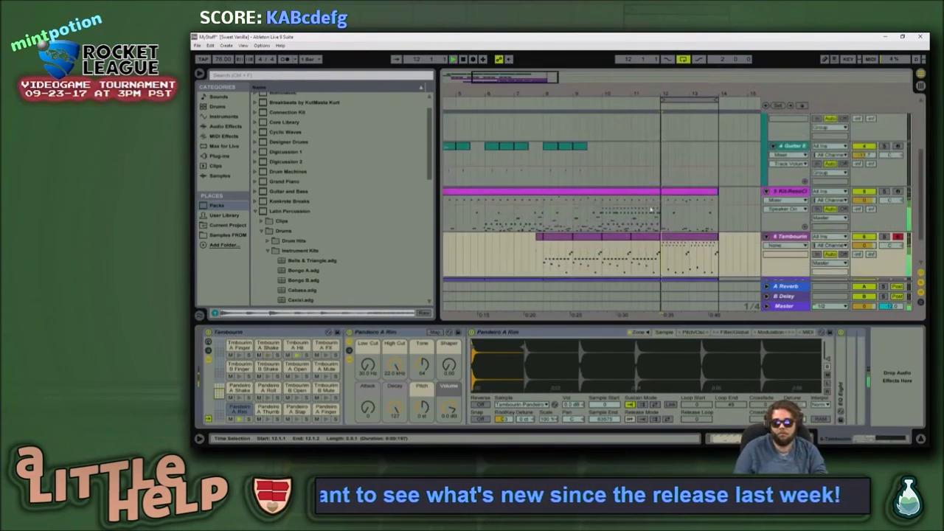
{"action": "scroll", "coordinate": [656, 180], "scroll_direction": "up", "scroll_amount": 3}
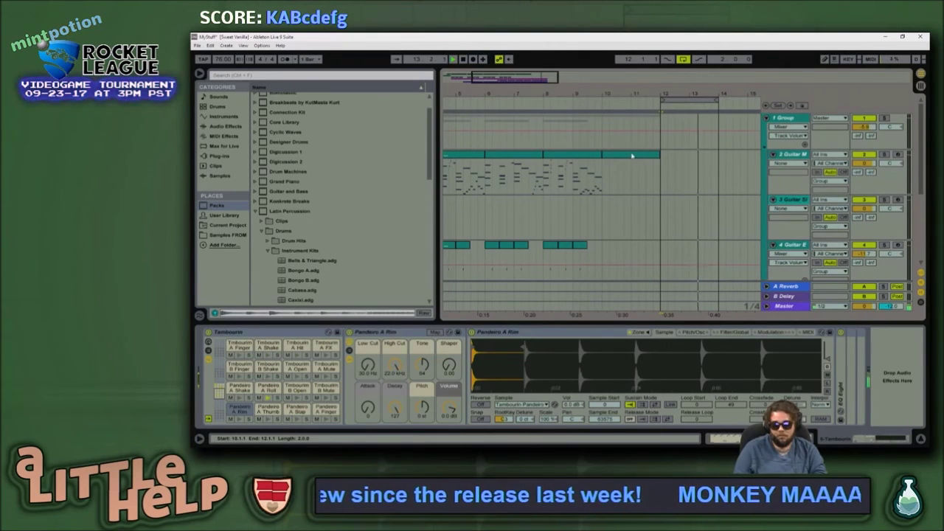
{"action": "key", "text": "space"}
{"action": "left_click_drag", "start_coordinate": [621, 156], "coordinate": [681, 159]}
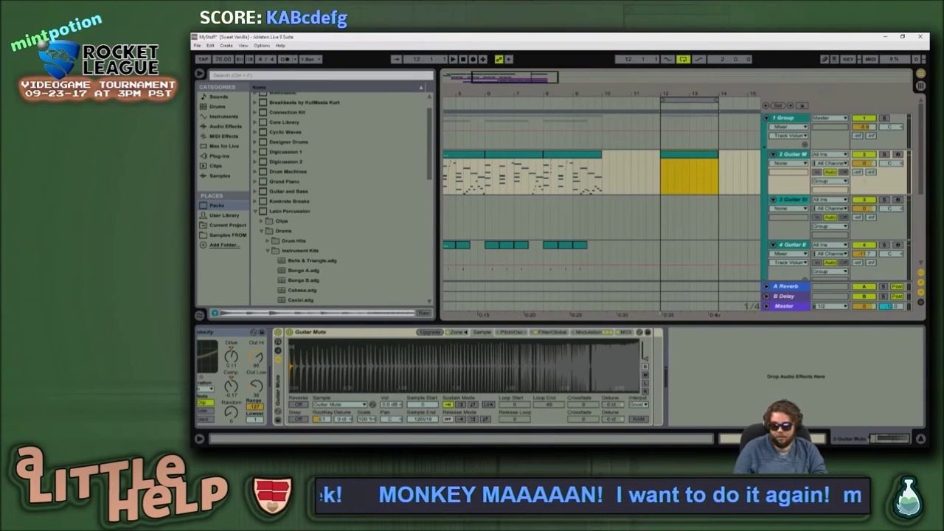
Step: Arm the Guitar Mute track, open its clip at bar 12 for note editing, and place the insert marker at 1.1.1
{"action": "left_click", "coordinate": [897, 155]}
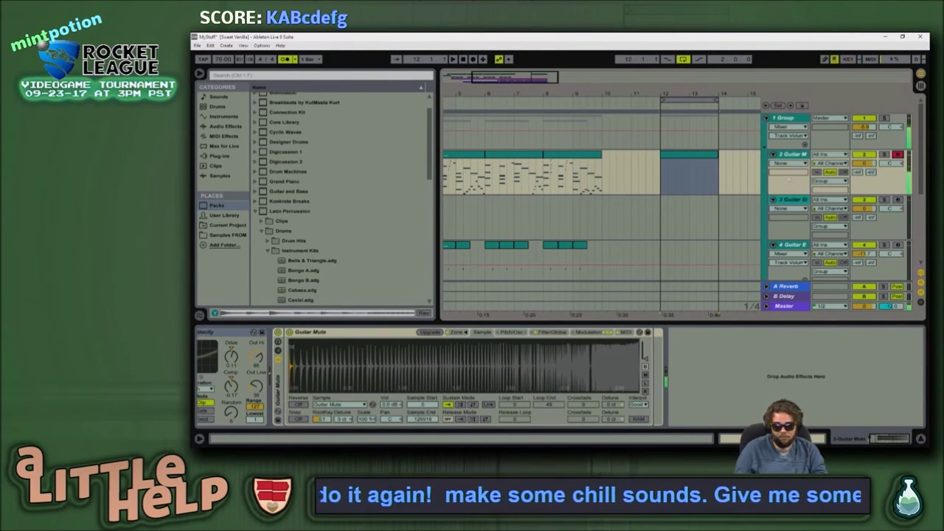
{"action": "double_click", "coordinate": [687, 157]}
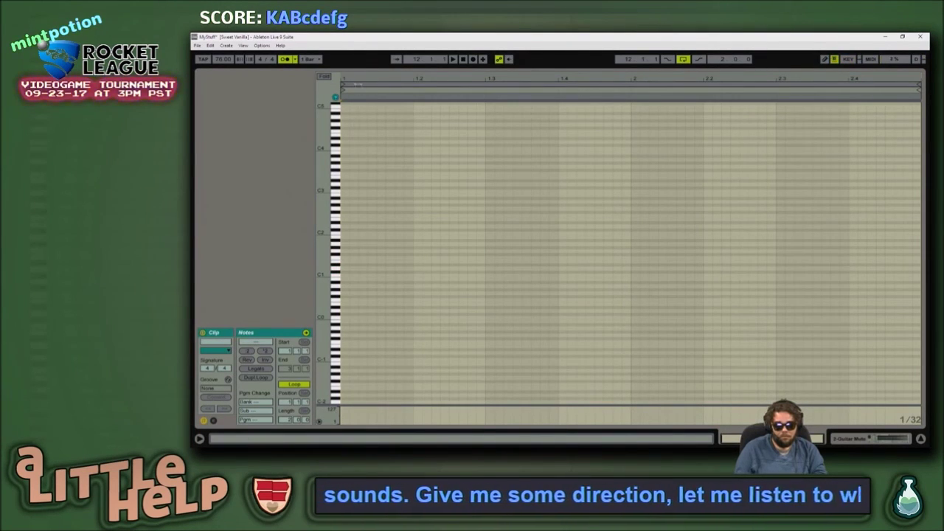
{"action": "left_click_drag", "start_coordinate": [358, 80], "coordinate": [361, 88]}
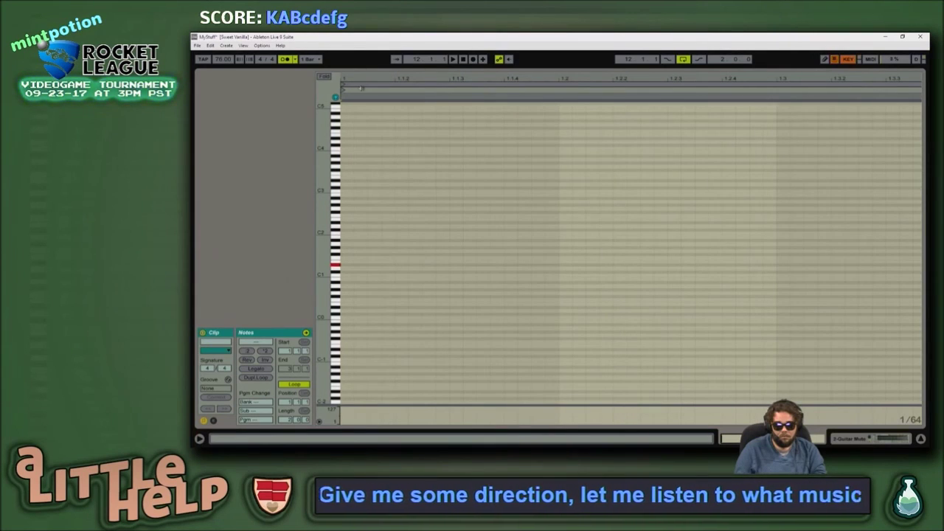
{"action": "left_click", "coordinate": [409, 242]}
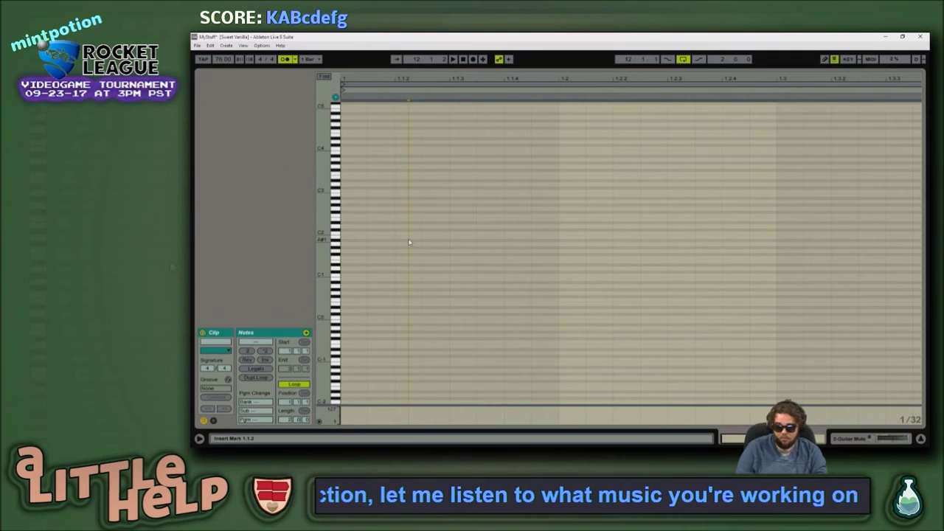
{"action": "left_click", "coordinate": [364, 276]}
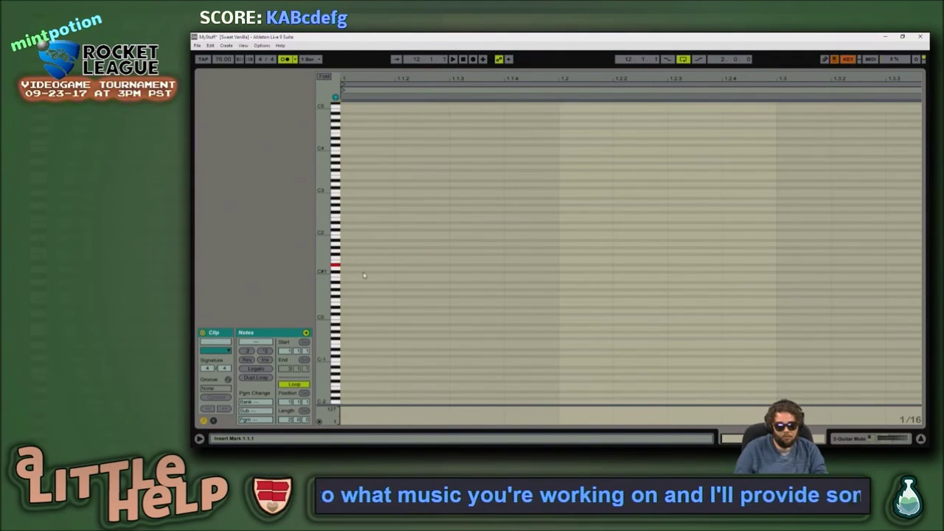
Step: Try a sixteenth-note D#1 at the start of the guitar clip and play it back
{"action": "key", "text": "Right"}
{"action": "key", "text": "ctrl+k"}
{"action": "key", "text": "space"}
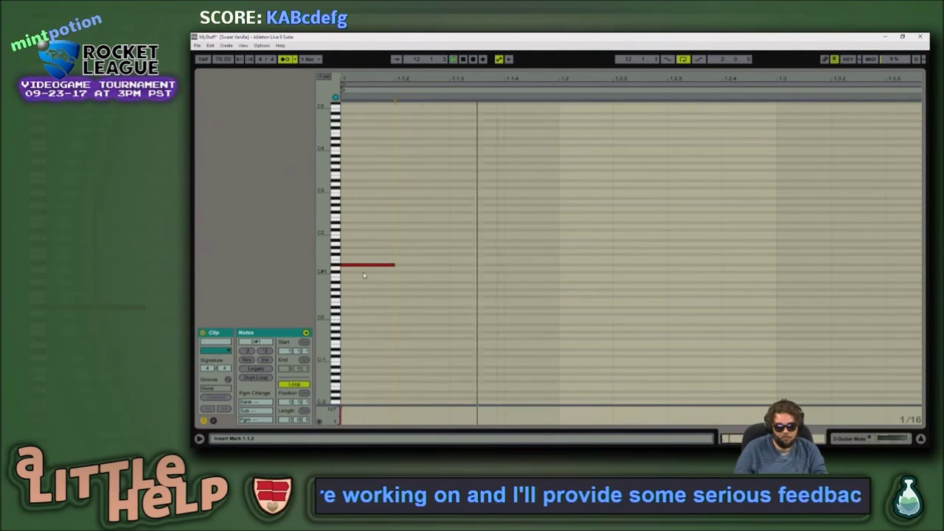
{"action": "key", "text": "space"}
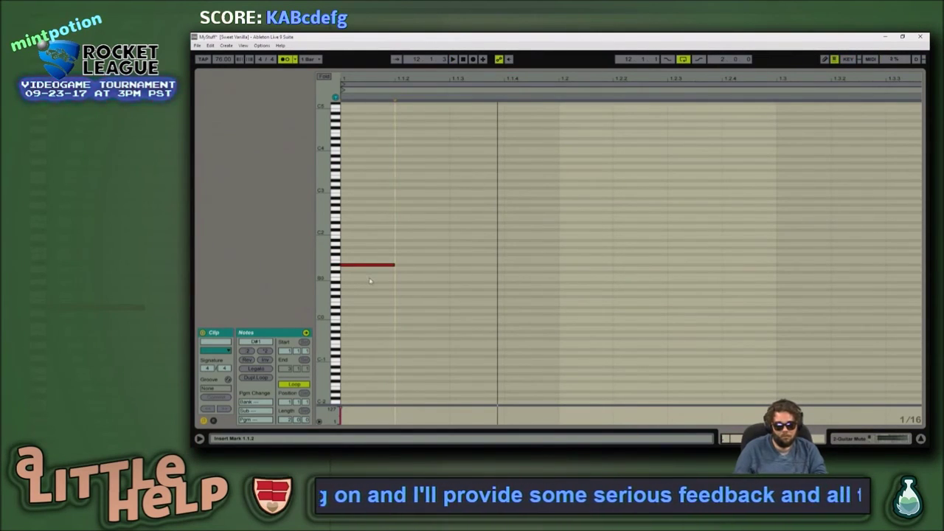
Step: Coarsen the grid to 1/8 and delete the sixteenth-note D#1 at the start of the clip
{"action": "key", "text": "ctrl+1"}
{"action": "key", "text": "ctrl+2"}
{"action": "key", "text": "ctrl+2"}
{"action": "left_click_drag", "start_coordinate": [368, 237], "coordinate": [359, 299]}
{"action": "key", "text": "Delete"}
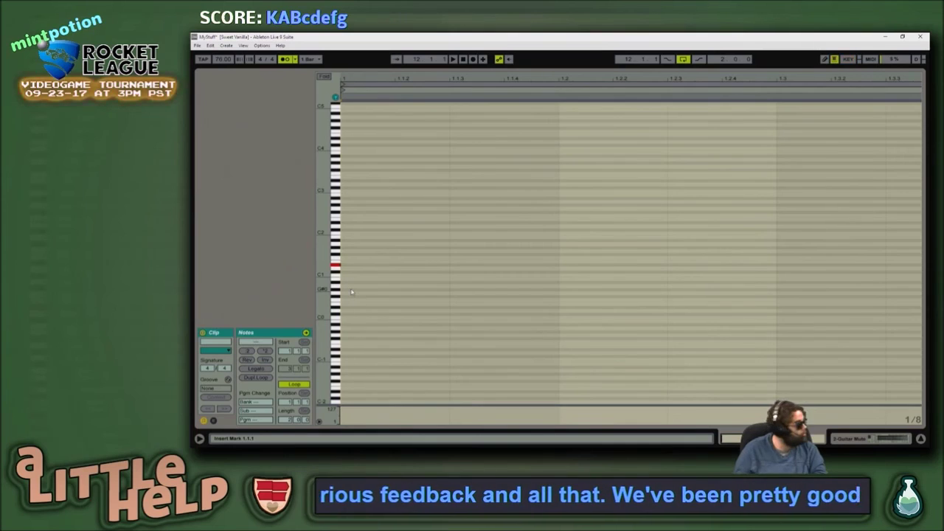
Step: Step-enter eighth notes D#1, D1 and C1 in sequence from 1.1.1 and play them back
{"action": "key", "text": "Right"}
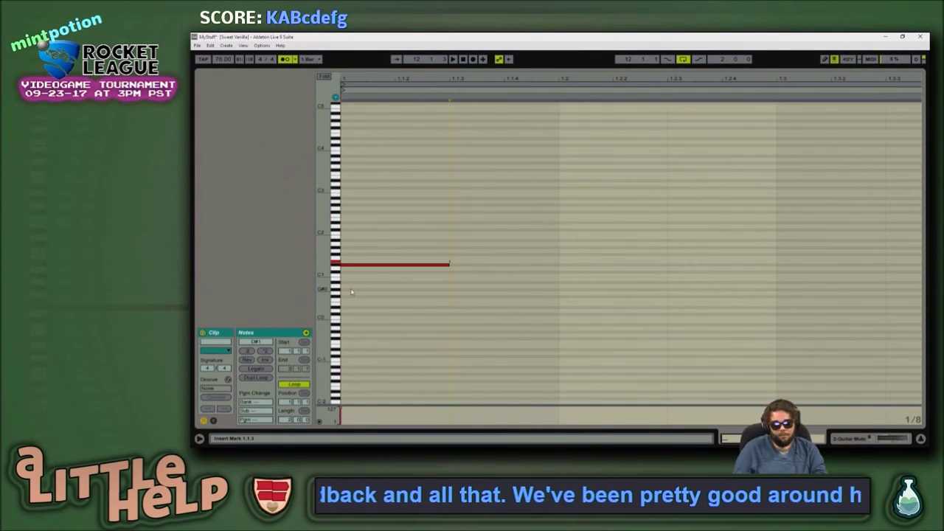
{"action": "key", "text": "Right"}
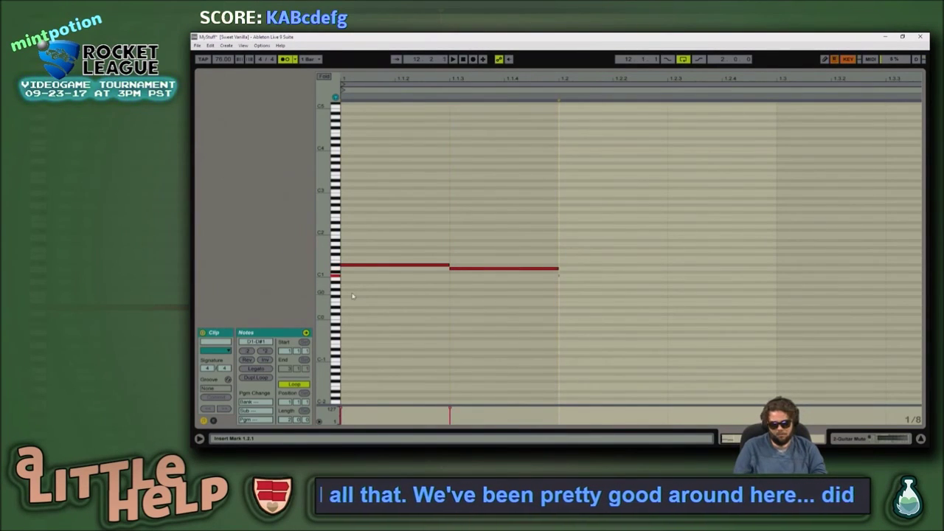
{"action": "key", "text": "Right"}
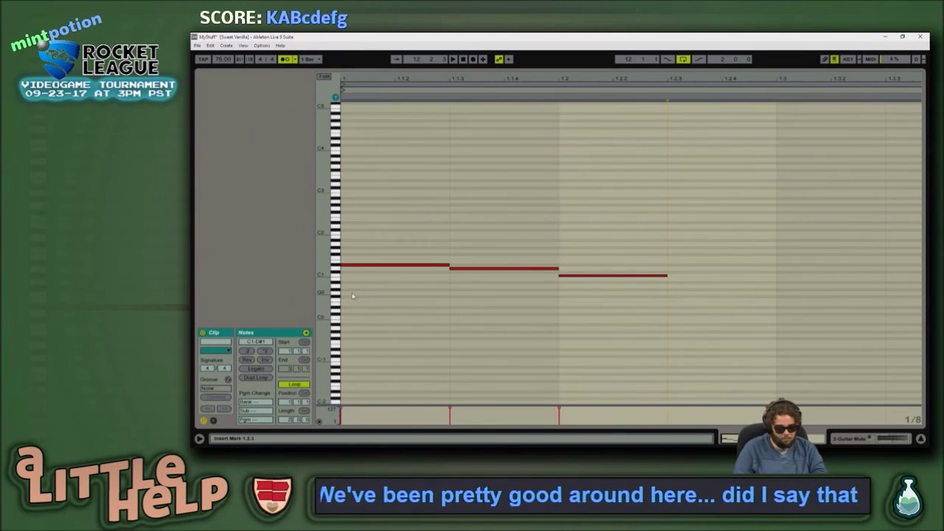
{"action": "key", "text": "z"}
{"action": "key", "text": "k"}
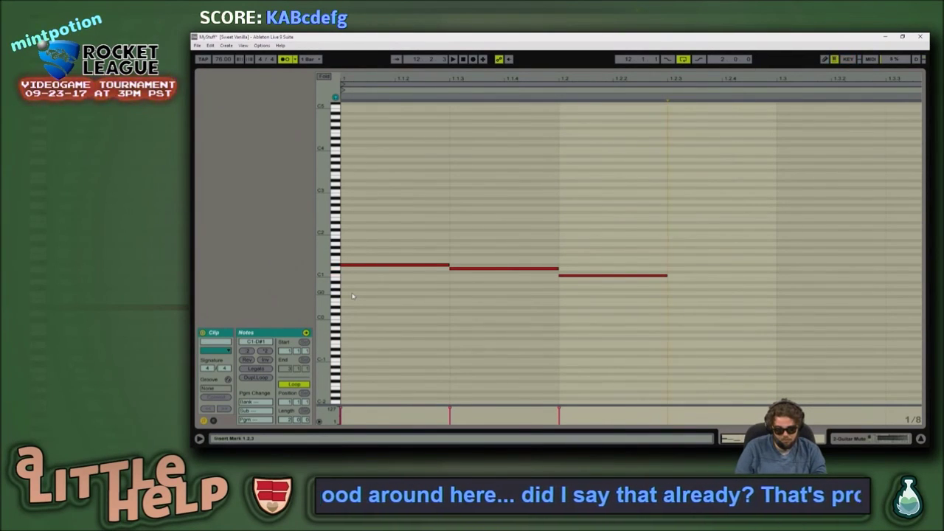
{"action": "key", "text": "space"}
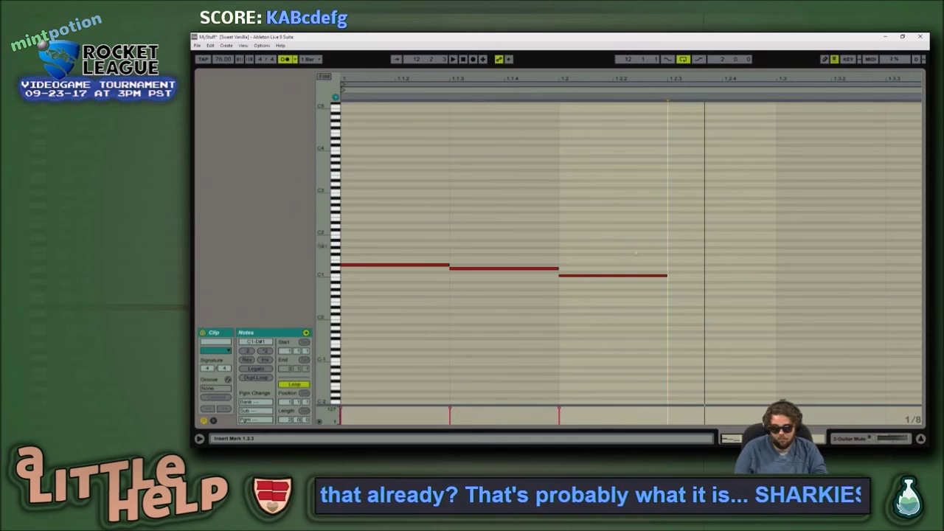
Step: Step-enter eighth notes D1 at 1.2.3 and D#1 at 1.3.1 after the descending phrase
{"action": "left_click", "coordinate": [636, 275]}
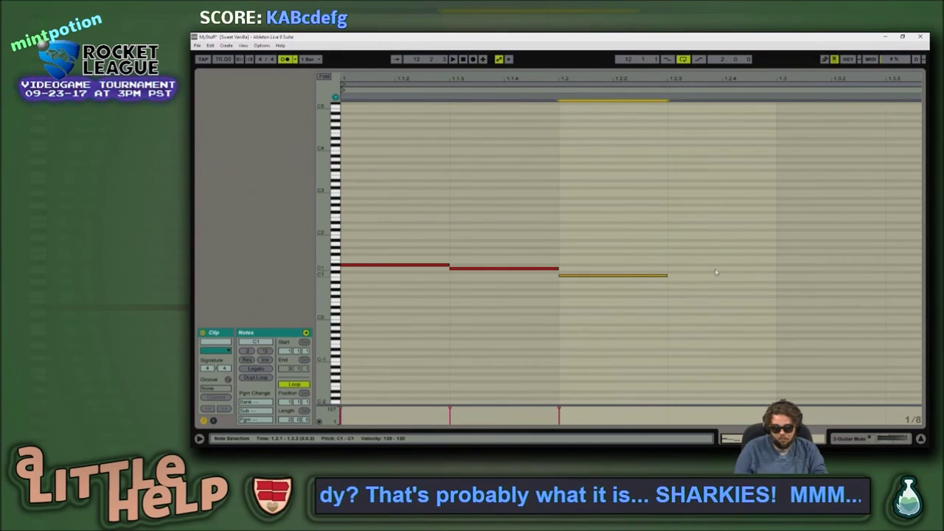
{"action": "key", "text": "z"}
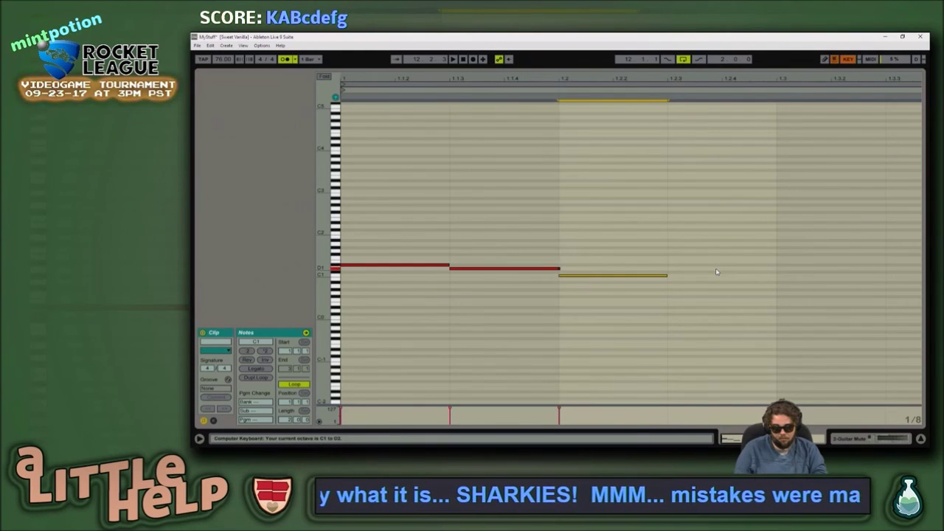
{"action": "double_click", "coordinate": [673, 270]}
{"action": "key", "text": "Right"}
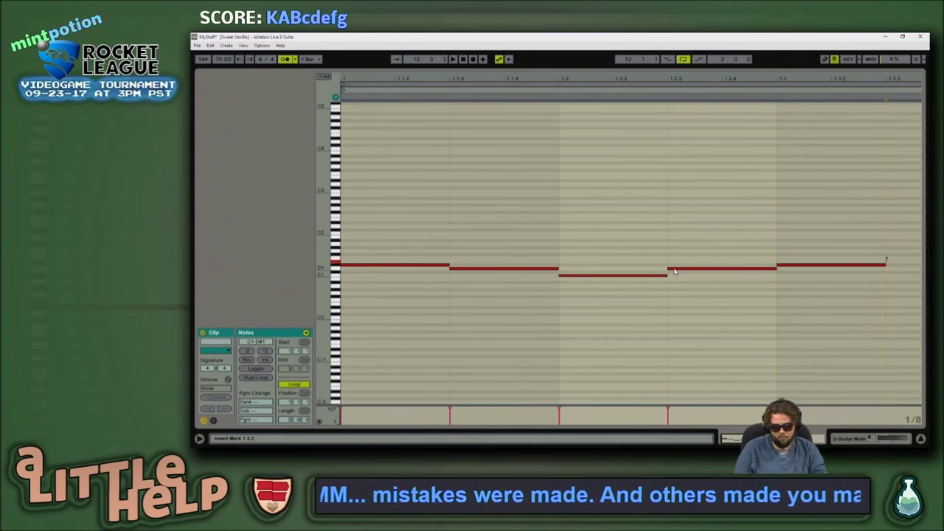
Step: Play the guitar phrase from bar 12 in the arrangement and reopen the Guitar Mute clip for note editing
{"action": "key", "text": "F9"}
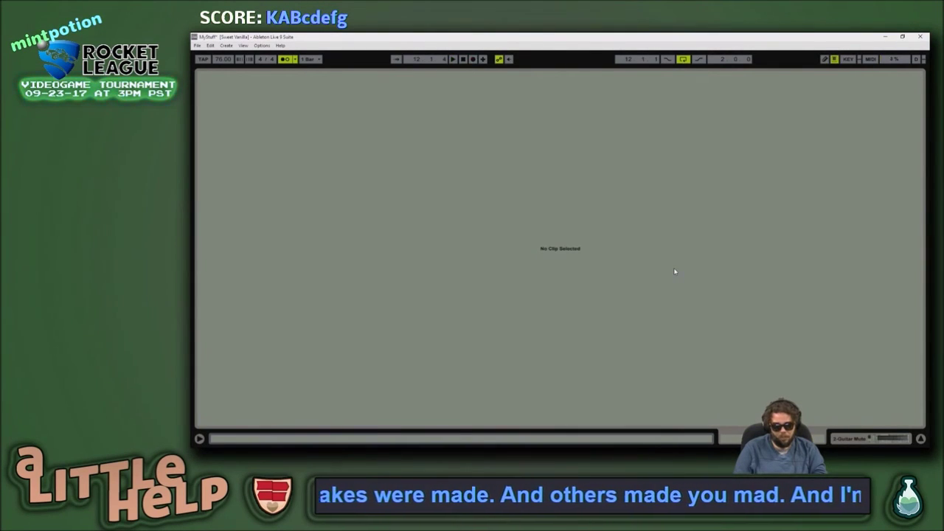
{"action": "key", "text": "shift+Tab"}
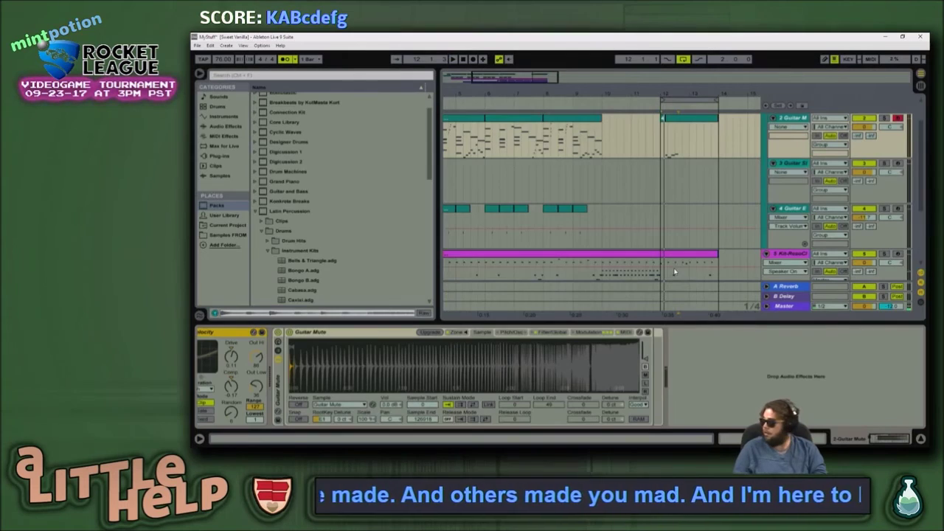
{"action": "left_click", "coordinate": [688, 132]}
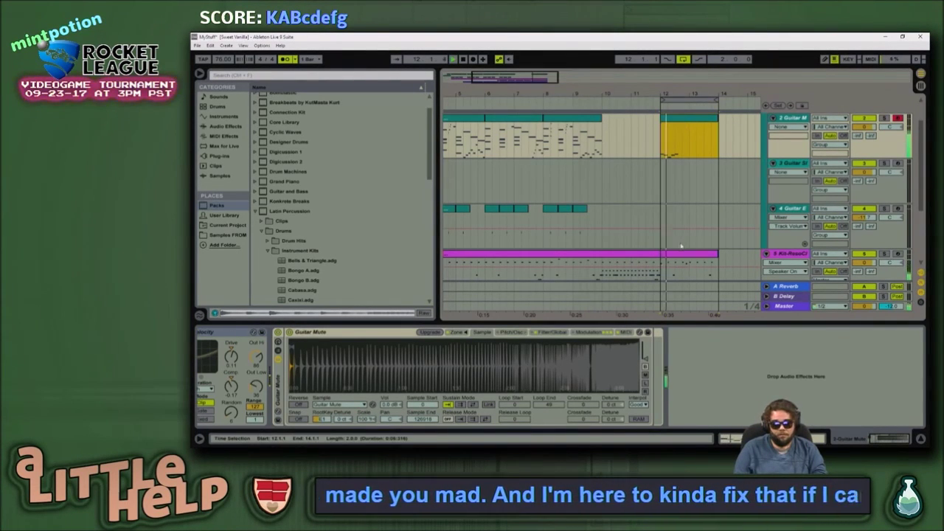
{"action": "double_click", "coordinate": [679, 121]}
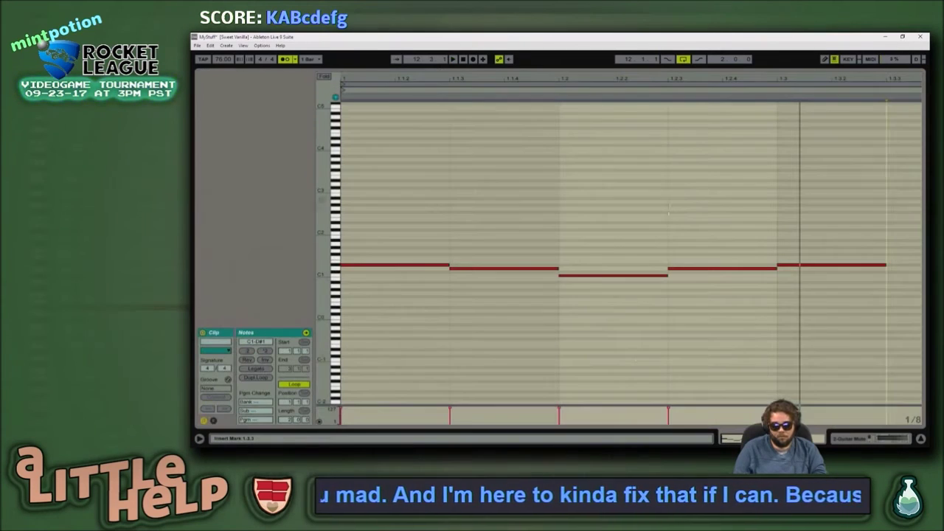
Step: Set the grid to 1/16 and try the first D#1 note as a sixteenth before restoring its eighth-note length
{"action": "left_click_drag", "start_coordinate": [450, 251], "coordinate": [425, 267]}
{"action": "key", "text": "ctrl+2"}
{"action": "left_click", "coordinate": [443, 259]}
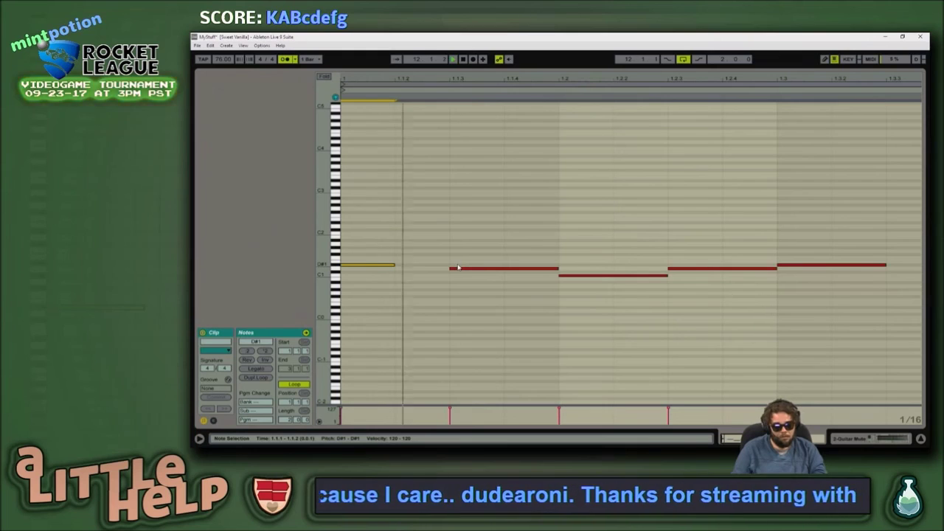
{"action": "key", "text": "shift+Right"}
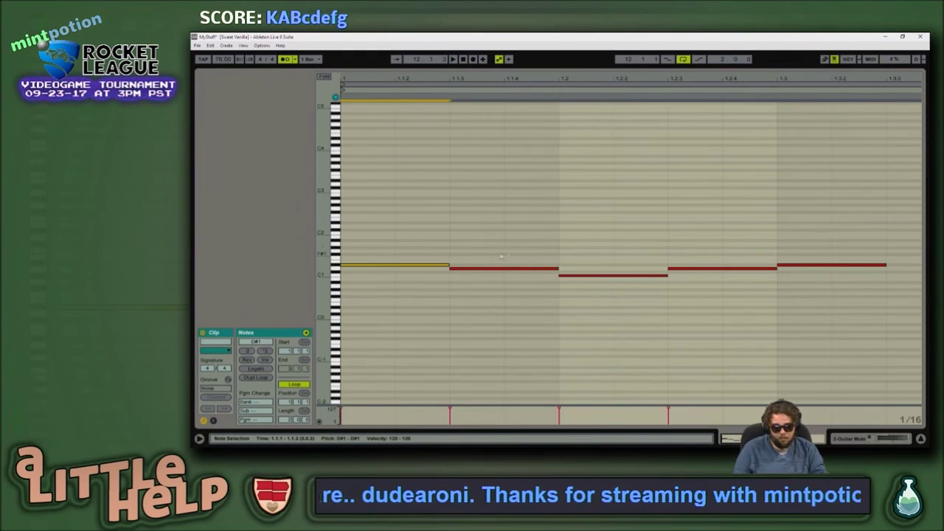
Step: Shorten the D1 note at 1.1.3 to a sixteenth and move the following C1 note earlier to 1.1.4
{"action": "left_click", "coordinate": [542, 269]}
{"action": "key", "text": "shift+Left"}
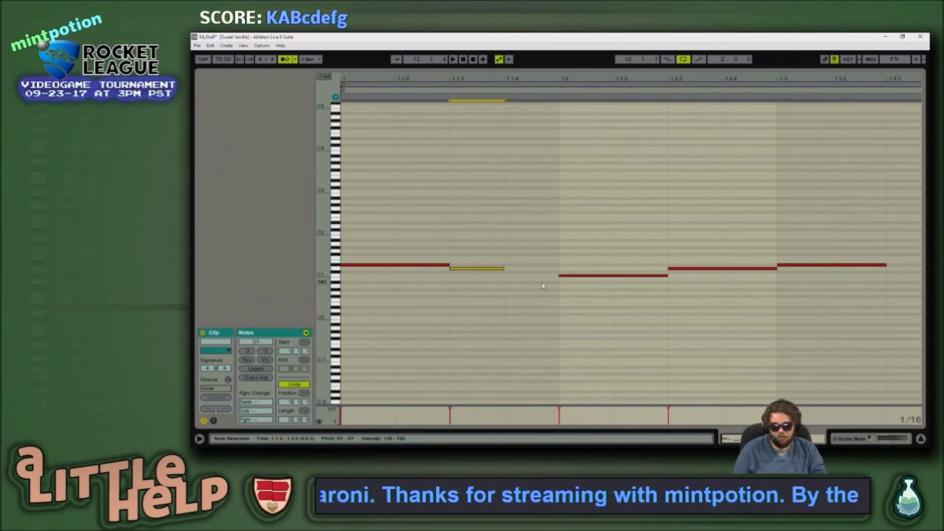
{"action": "left_click_drag", "start_coordinate": [554, 250], "coordinate": [594, 289]}
{"action": "key", "text": "Left"}
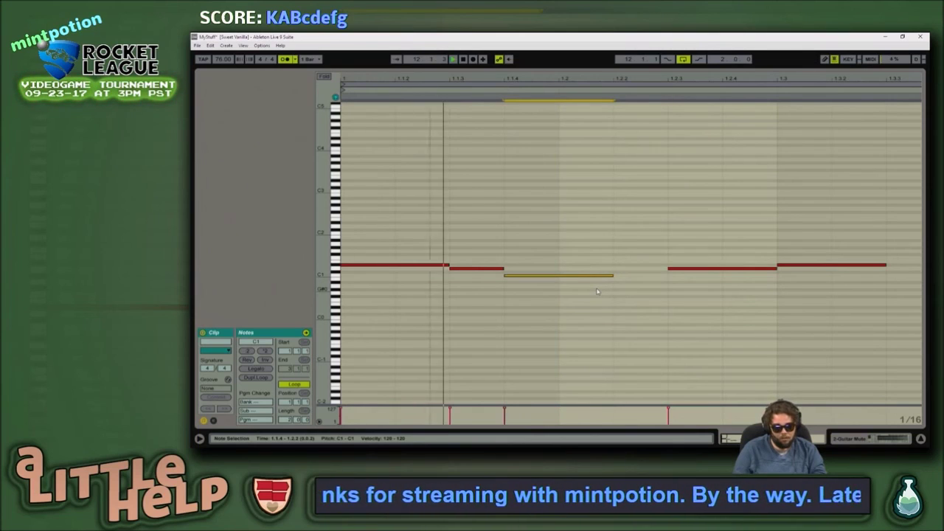
Step: Try the D1 note at 1.2.3 at lower pitches and up at C2, leaving it on C1
{"action": "left_click", "coordinate": [710, 269]}
{"action": "key", "text": "Down"}
{"action": "key", "text": "Down"}
{"action": "key", "text": "Down"}
{"action": "key", "text": "Down"}
{"action": "key", "text": "Up"}
{"action": "key", "text": "Up"}
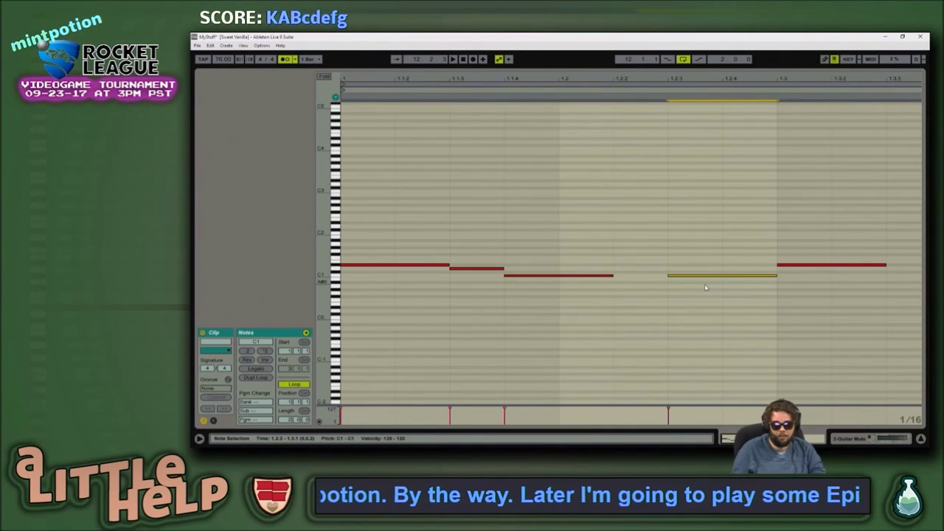
{"action": "key", "text": "shift+Up"}
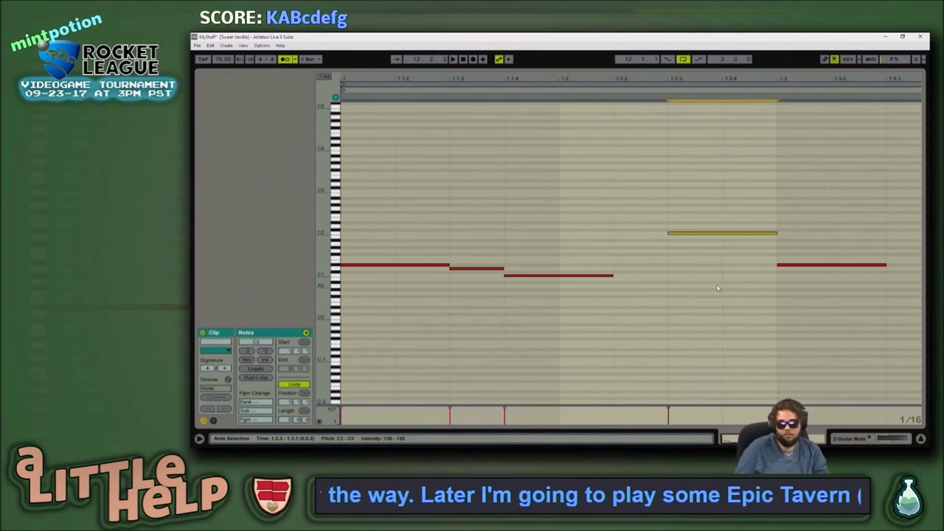
{"action": "key", "text": "Down"}
{"action": "key", "text": "Down"}
{"action": "key", "text": "Down"}
{"action": "key", "text": "Down"}
{"action": "key", "text": "Down"}
{"action": "key", "text": "Down"}
{"action": "key", "text": "Down"}
{"action": "key", "text": "Down"}
{"action": "key", "text": "Down"}
{"action": "key", "text": "Down"}
{"action": "key", "text": "Down"}
{"action": "key", "text": "Down"}
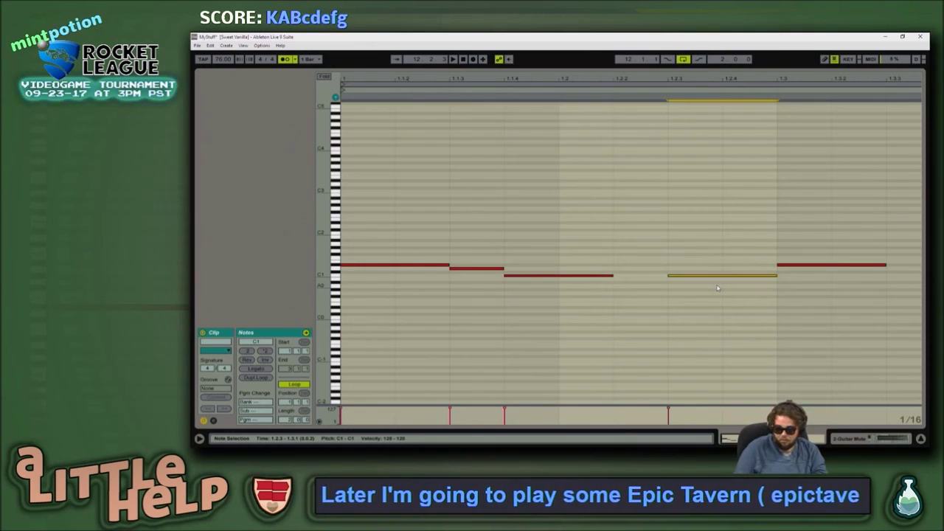
Step: Delete the last two guitar notes, C1 at 1.2.3 and D#1 at 1.3.1
{"action": "left_click_drag", "start_coordinate": [699, 237], "coordinate": [817, 303]}
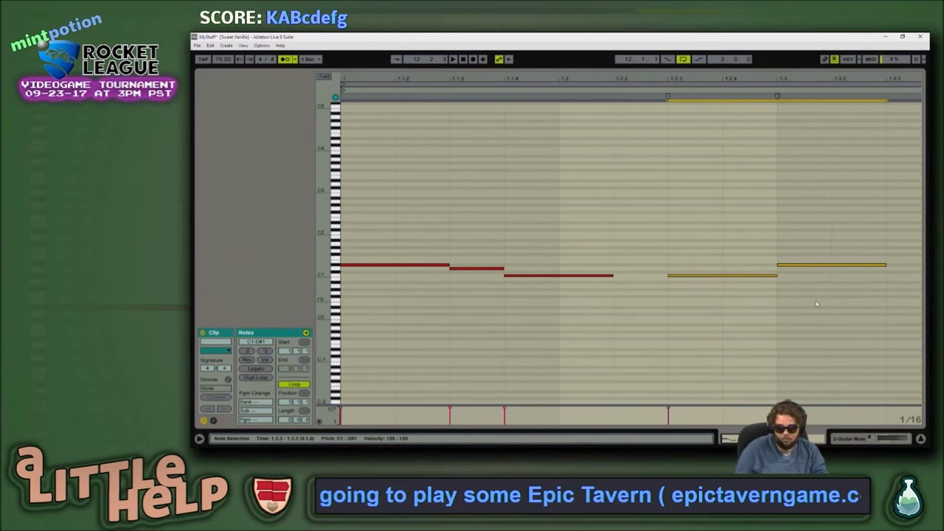
{"action": "key", "text": "Delete"}
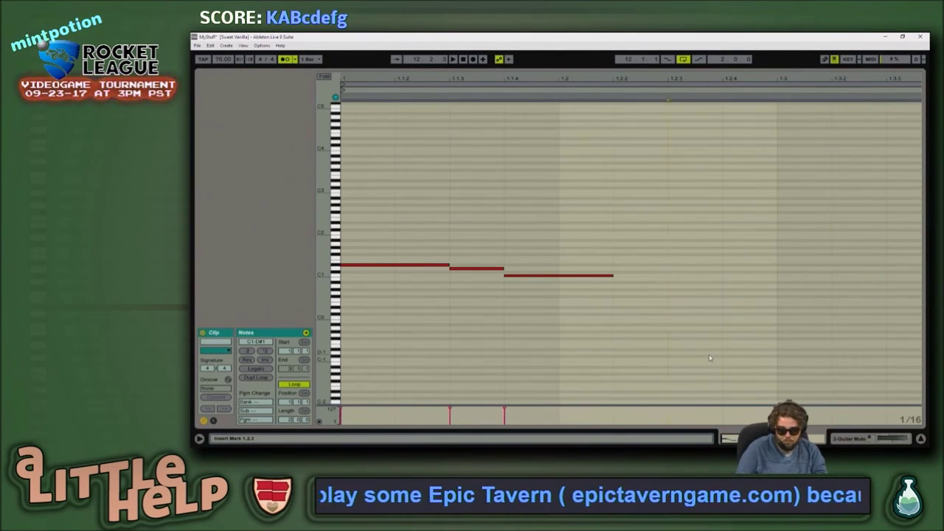
{"action": "left_click_drag", "start_coordinate": [718, 78], "coordinate": [718, 34]}
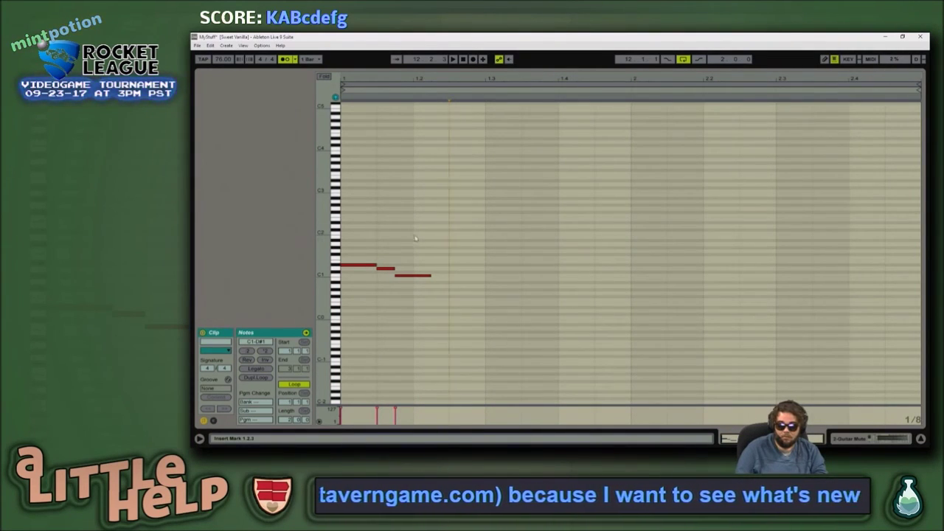
{"action": "left_click_drag", "start_coordinate": [415, 81], "coordinate": [430, 170]}
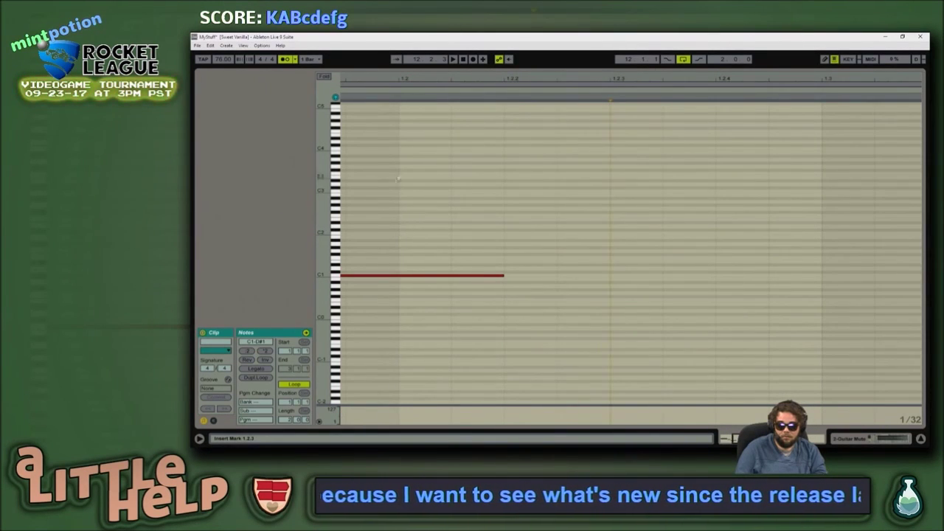
Step: Add a 1/32 D#3 guitar note at 1.2.1 and place a copy at G3 directly after it
{"action": "double_click", "coordinate": [401, 182]}
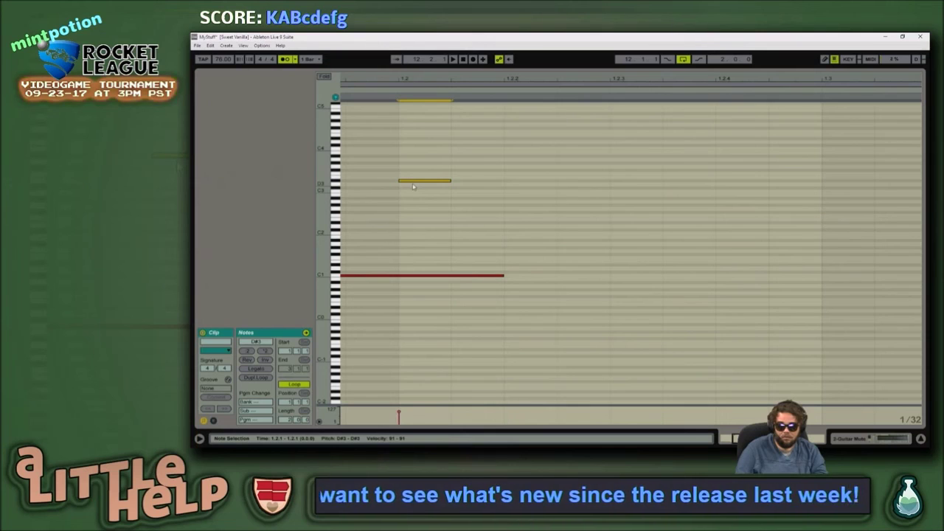
{"action": "left_click_drag", "start_coordinate": [425, 79], "coordinate": [476, 86]}
{"action": "scroll", "coordinate": [474, 160], "scroll_direction": "up", "scroll_amount": 1}
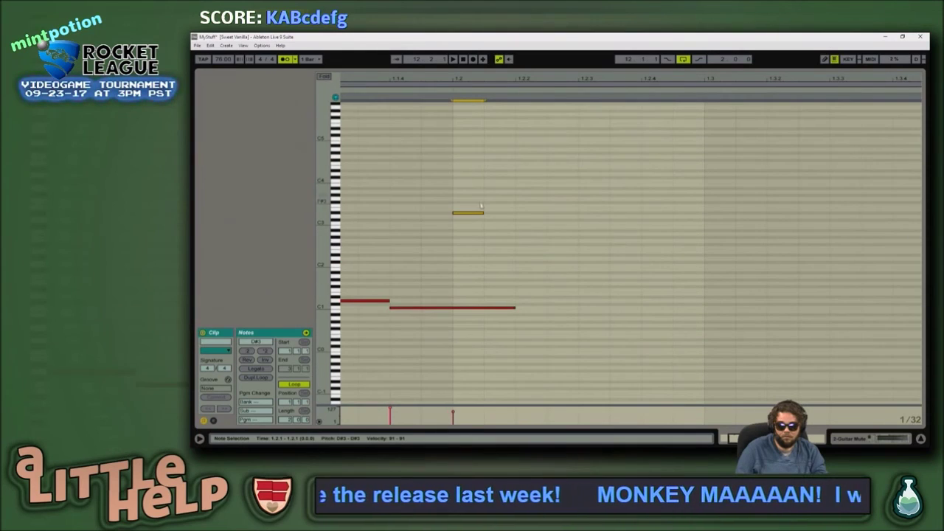
{"action": "left_click_drag", "start_coordinate": [478, 216], "coordinate": [497, 202]}
Step: Stagger the notes into an overlapping four-note ascending run up to D4, each starting a 1/64 after the previous one
{"action": "left_click_drag", "start_coordinate": [485, 80], "coordinate": [485, 105]}
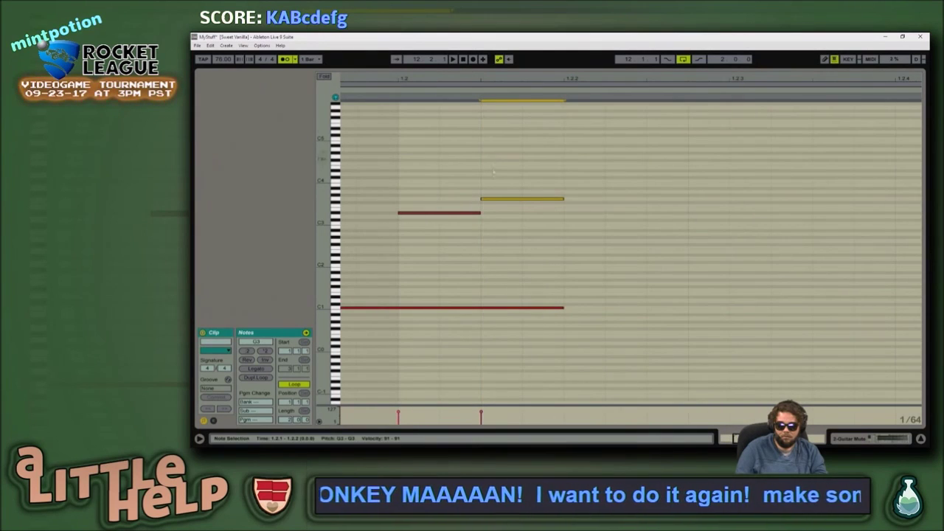
{"action": "mouse_move", "coordinate": [492, 200]}
{"action": "left_mouse_down"}
{"action": "mouse_move", "coordinate": [450, 210]}
{"action": "mouse_move", "coordinate": [456, 177]}
{"action": "mouse_move", "coordinate": [487, 189]}
{"action": "mouse_move", "coordinate": [542, 179]}
{"action": "left_mouse_up"}
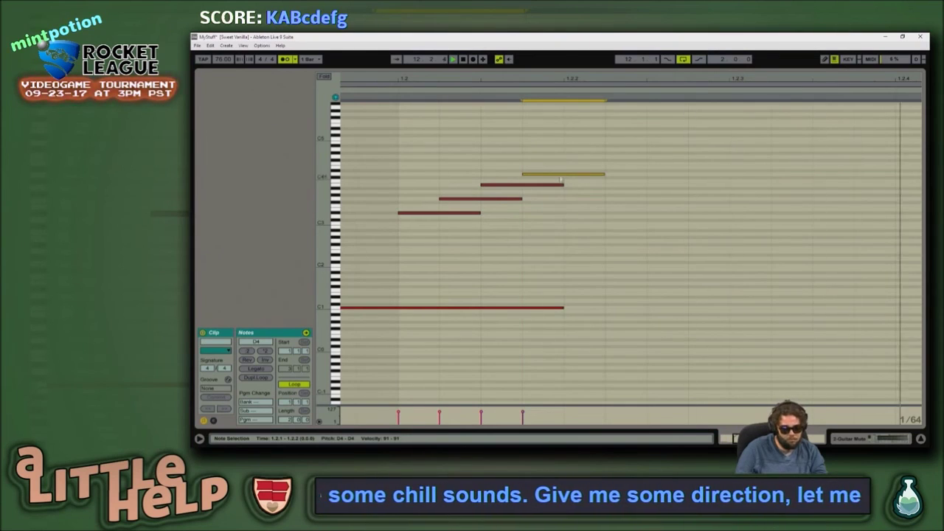
{"action": "left_click_drag", "start_coordinate": [588, 78], "coordinate": [507, 79]}
Step: Return from the note editor to the arrangement and place the insert marker in bar 12 of the fourth guitar track
{"action": "key", "text": "shift+Tab"}
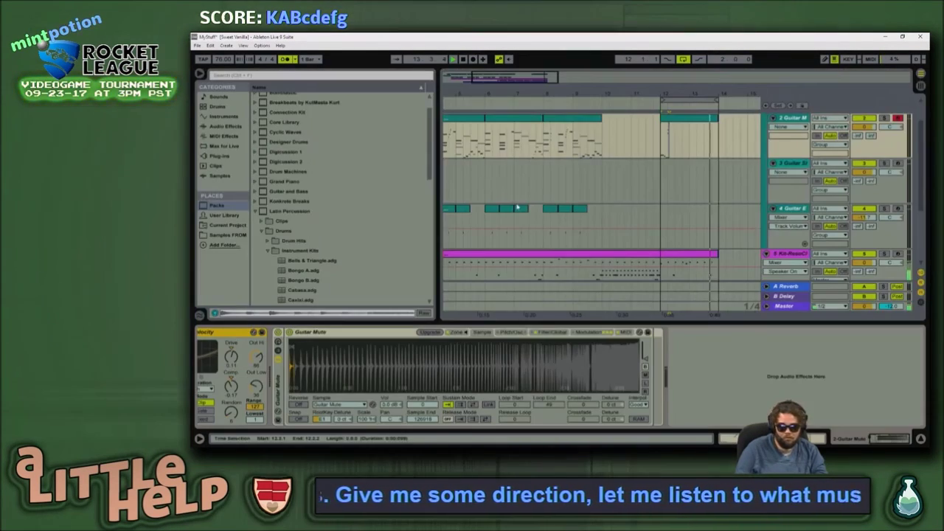
{"action": "left_click", "coordinate": [677, 222]}
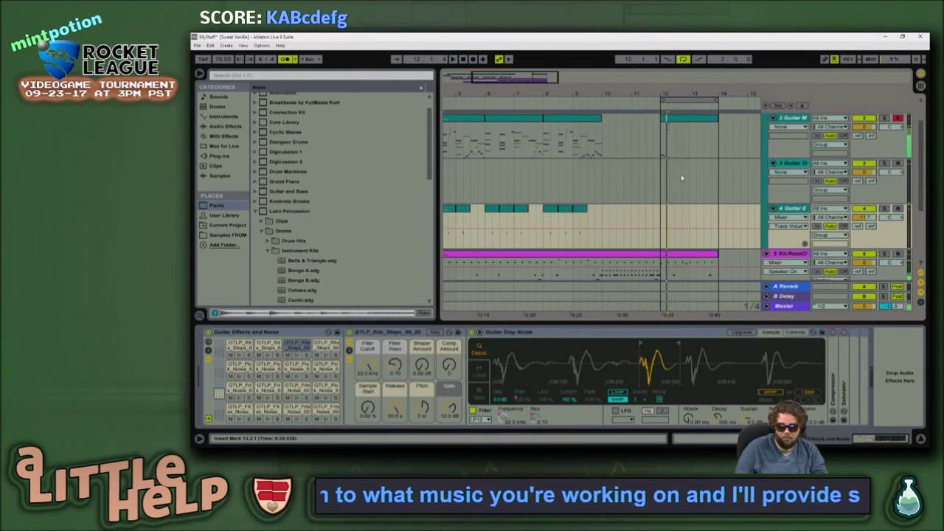